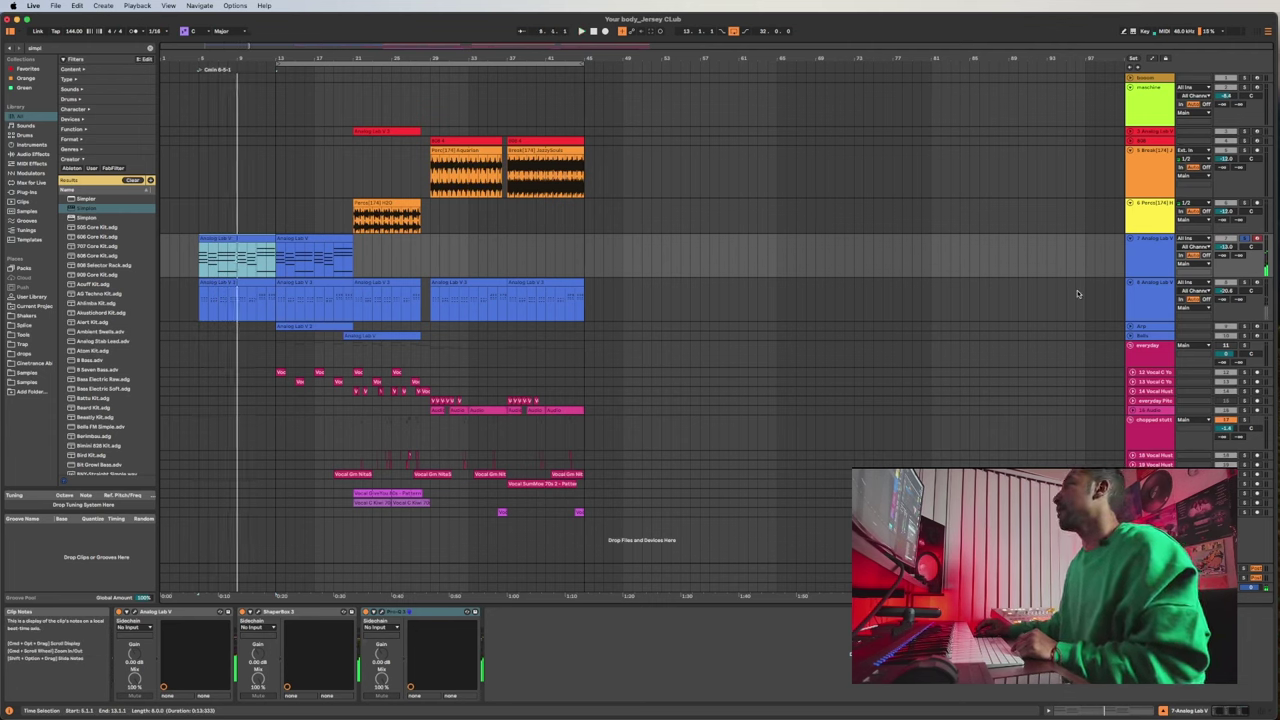
Solo the two blue Analog Lab V tracks together, play them from bar 5, and clear the solos.
key("space")
left_click(1244, 283)
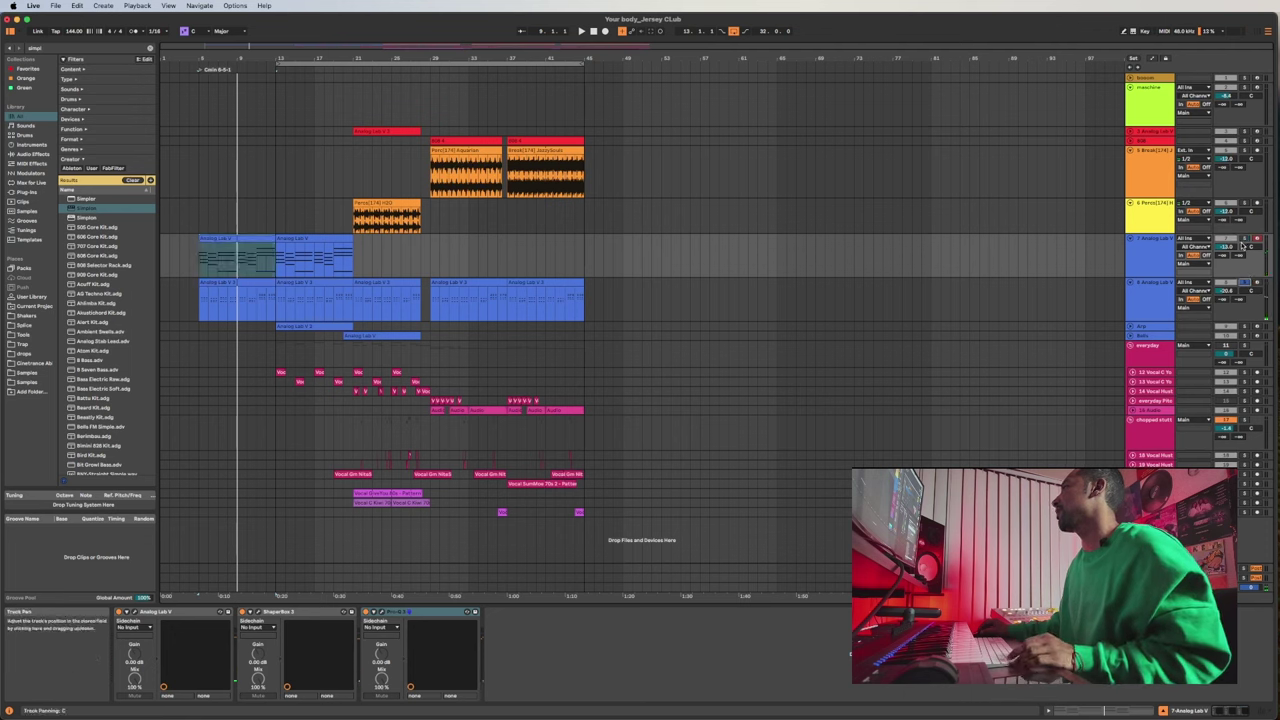
left_click(1244, 239, "super")
key("space")
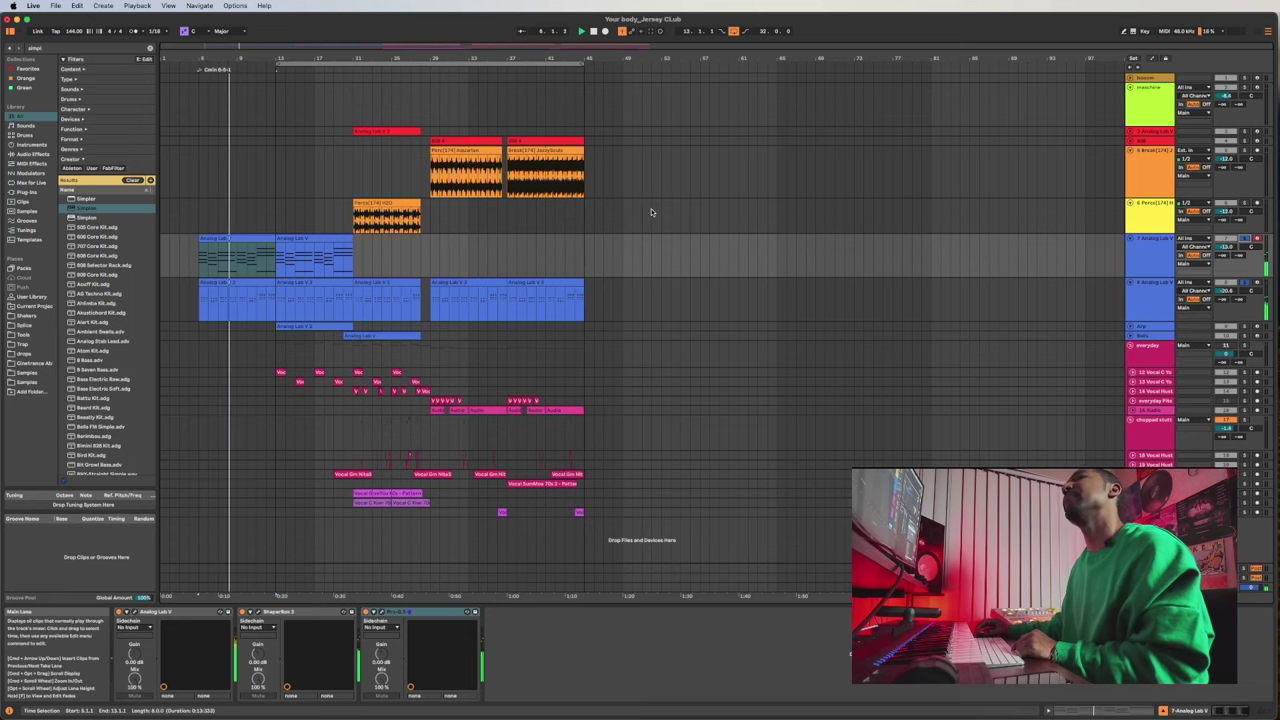
left_click(1246, 283)
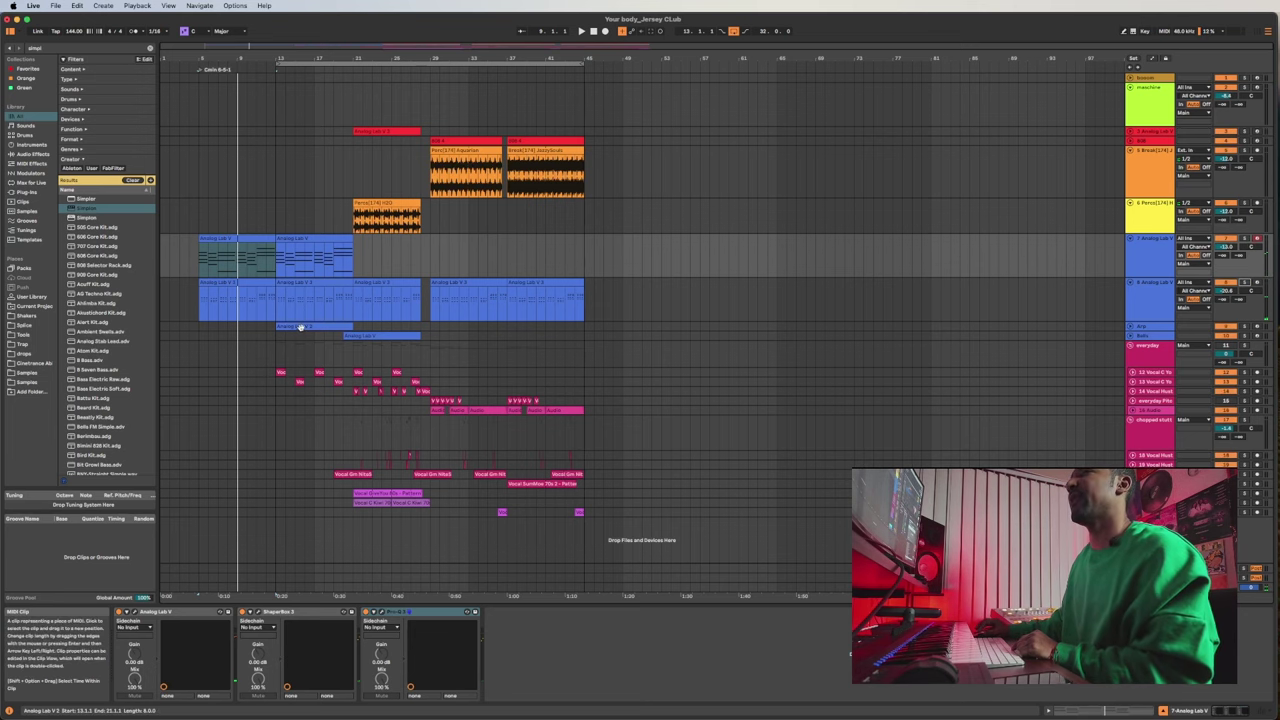
Unfold the Arp track, audition its clip in solo from bar 13, and play the section with the other leads.
left_click(1131, 326)
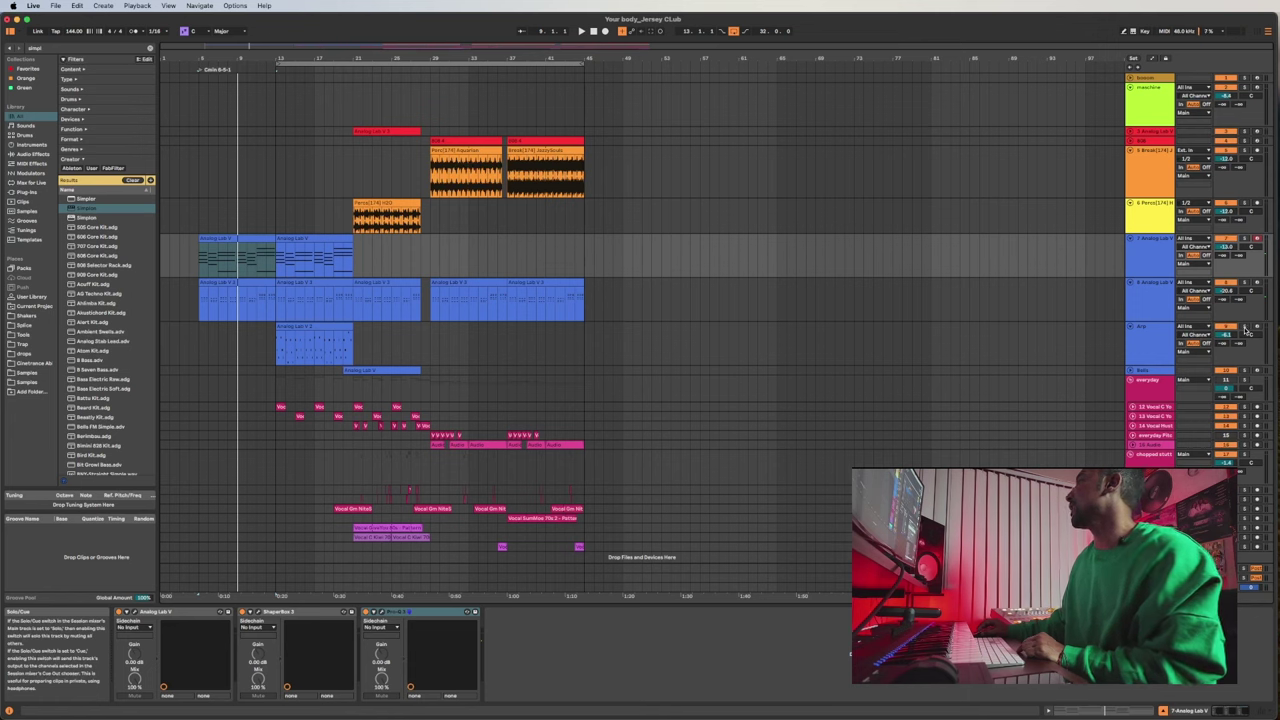
left_click(314, 332)
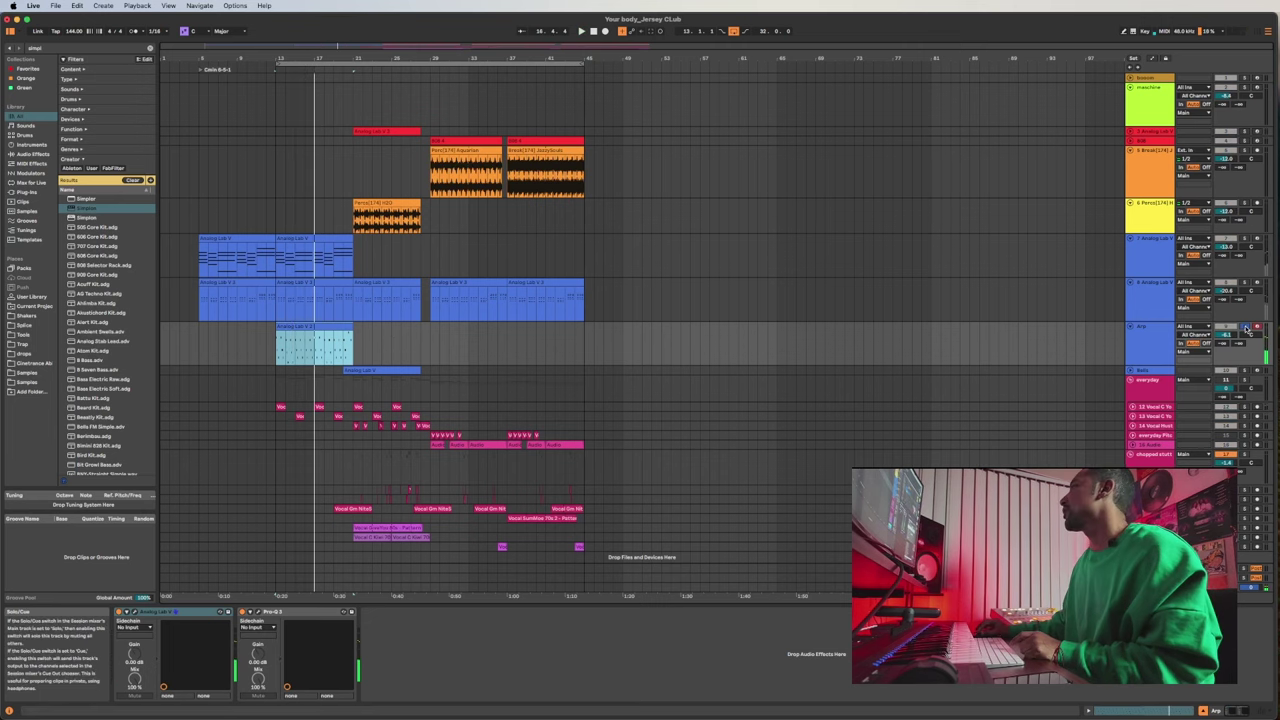
left_click(1245, 327)
key("space")
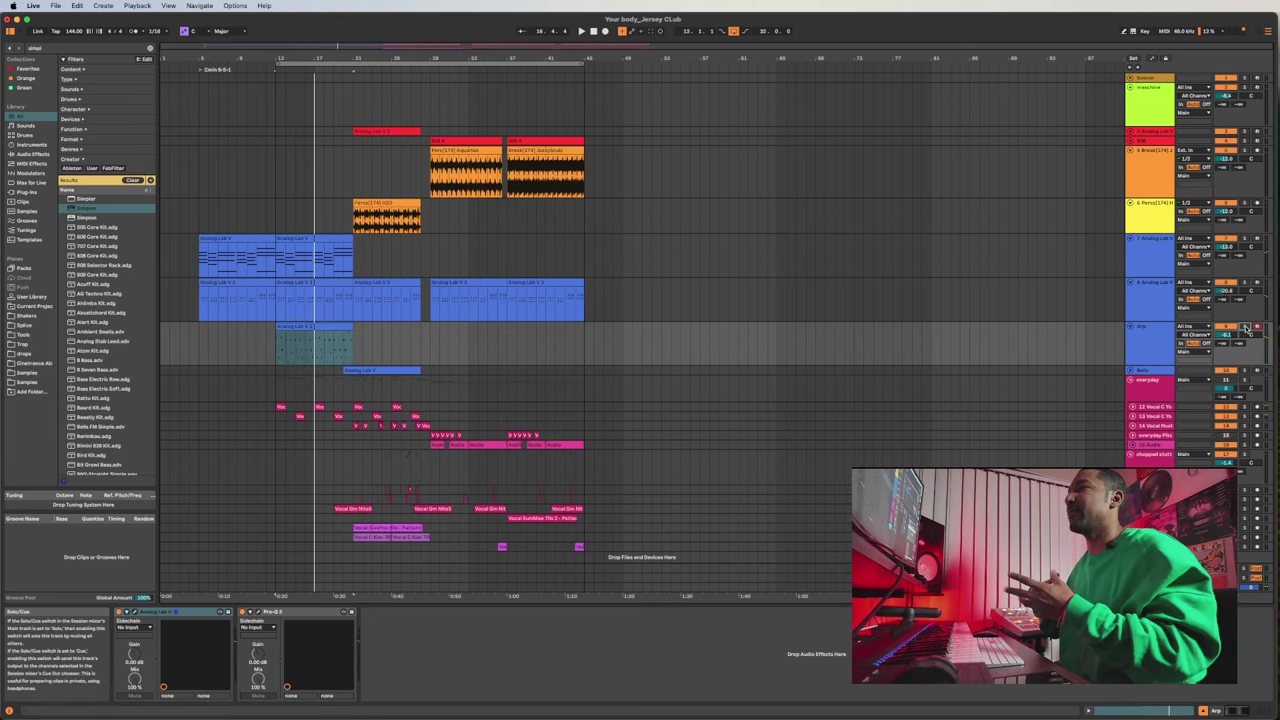
key("space")
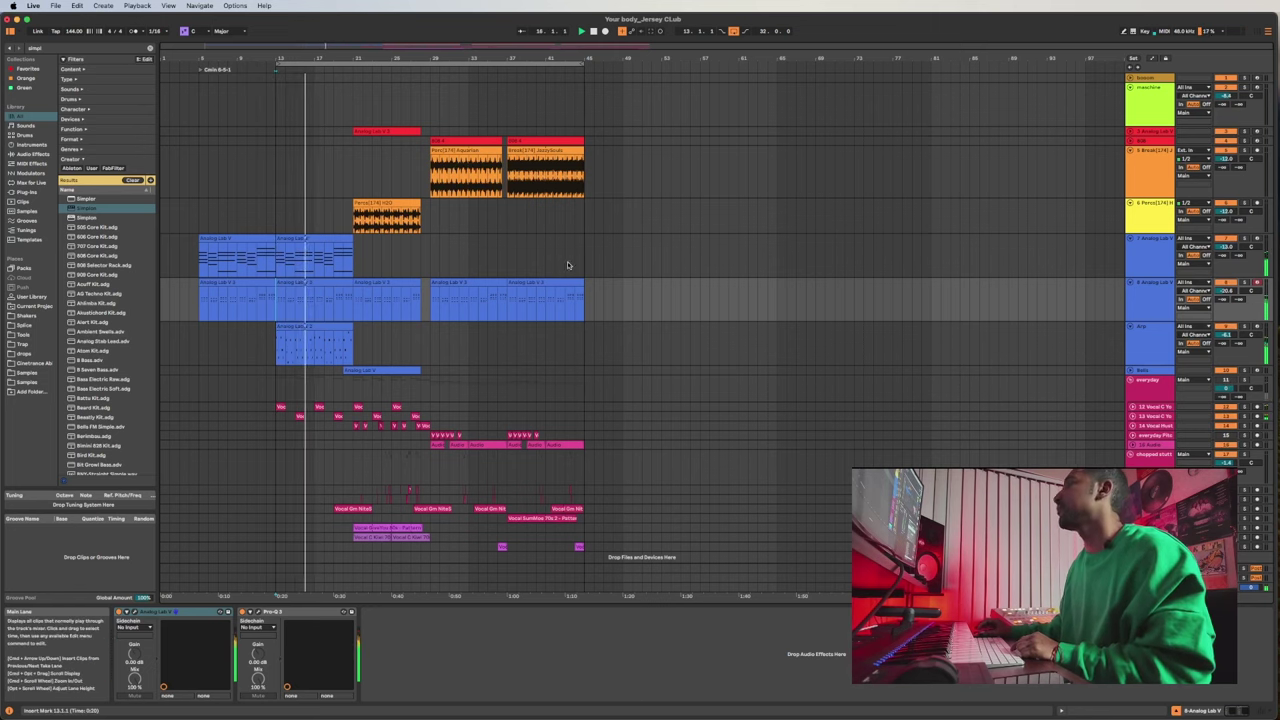
Group the two blue Analog Lab V tracks with the Arp and Bells tracks and name the group "leads".
left_click(1149, 369)
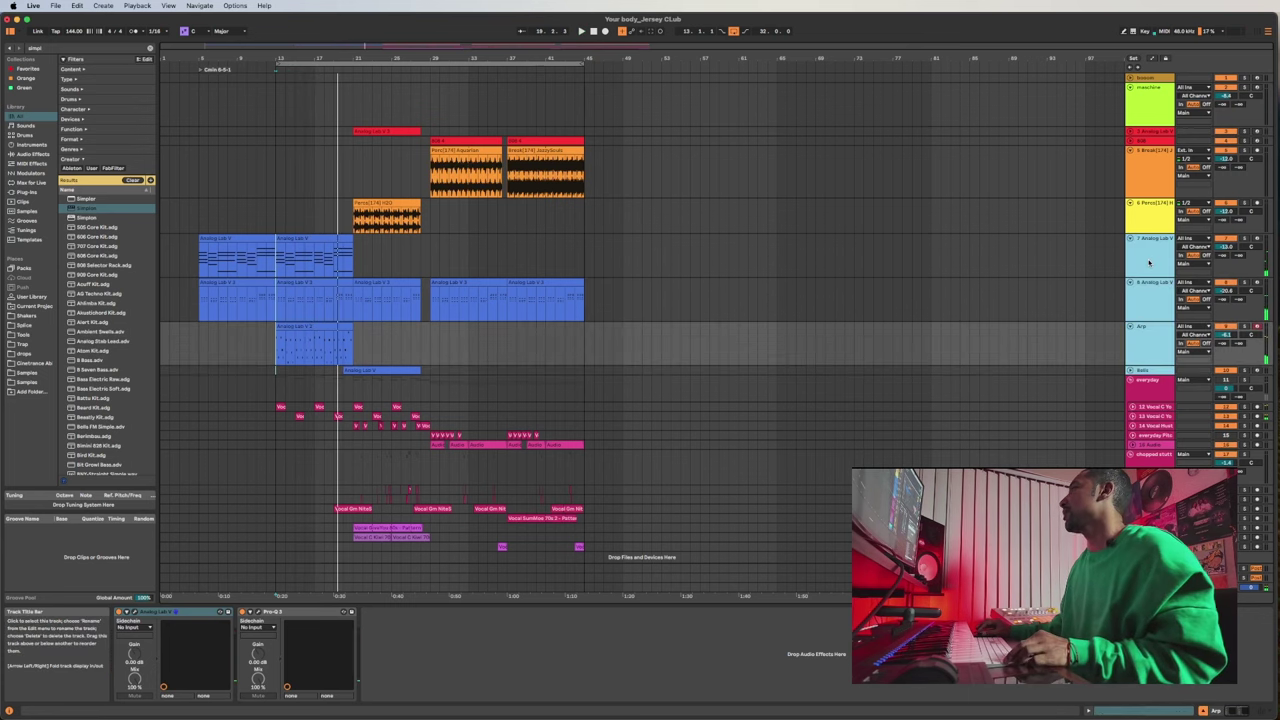
key("super+g")
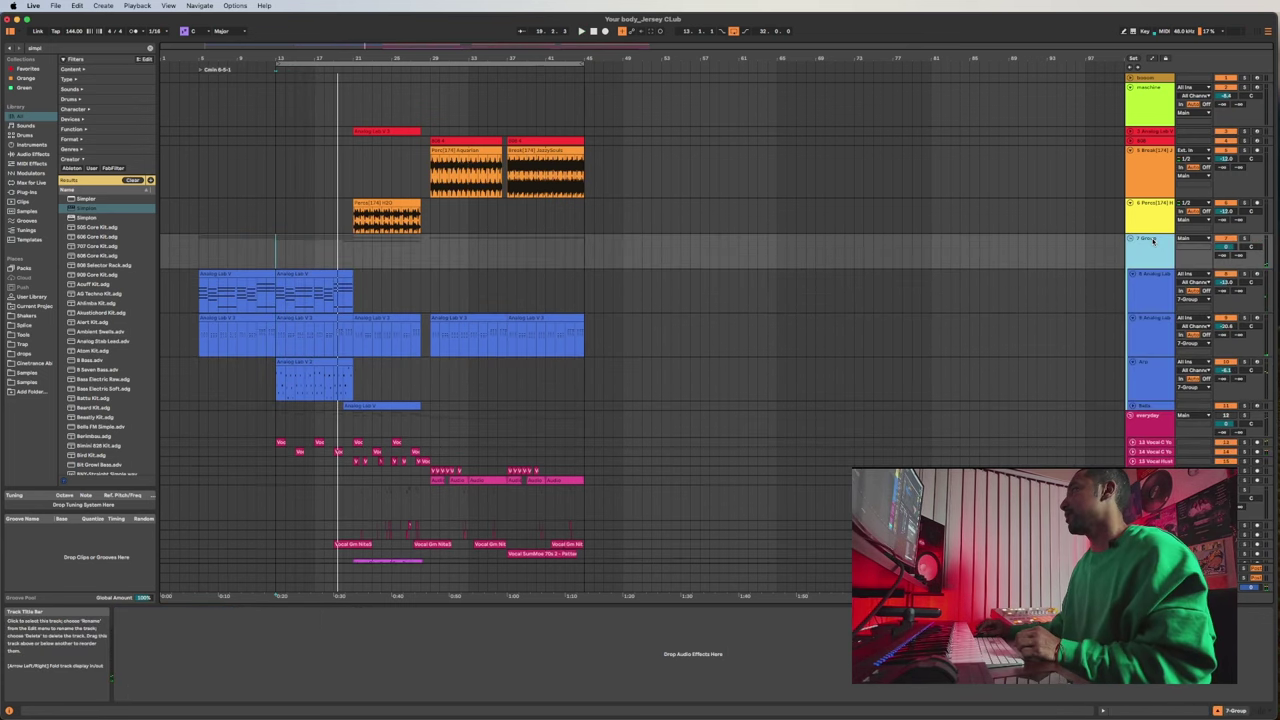
key("super+r")
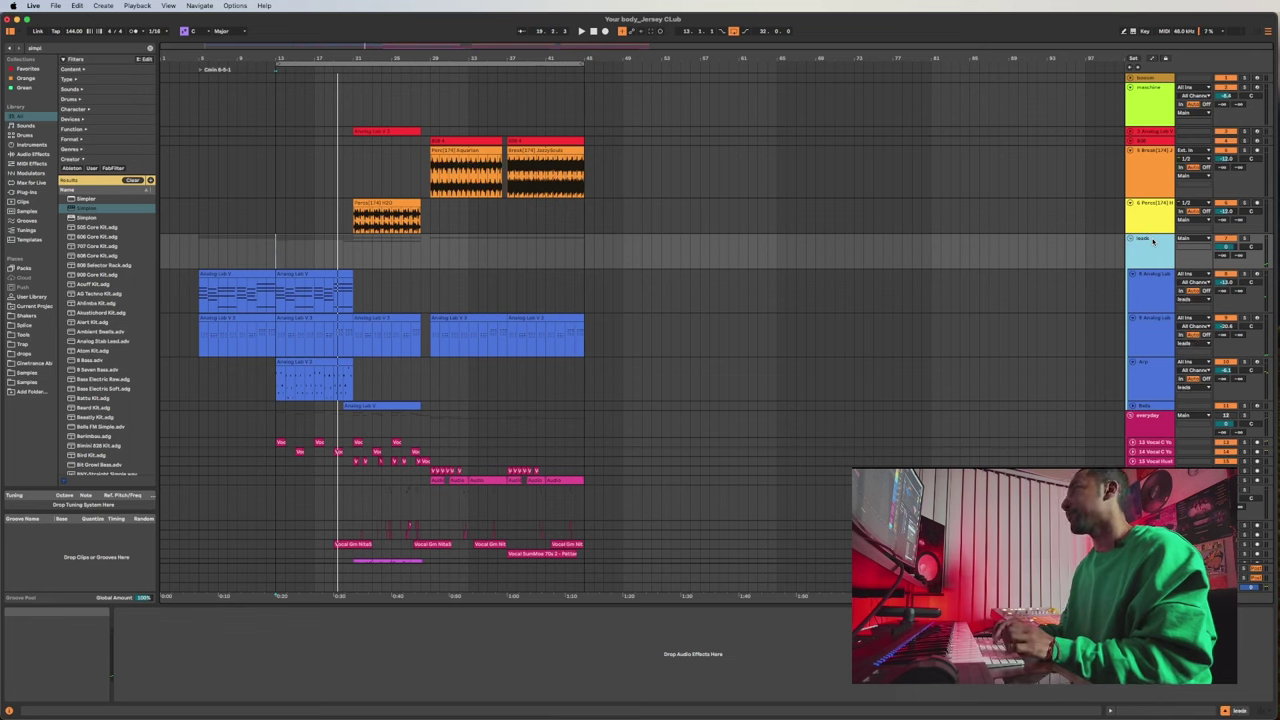
Play the soloed leads group starting from bar 21.
left_click(356, 293)
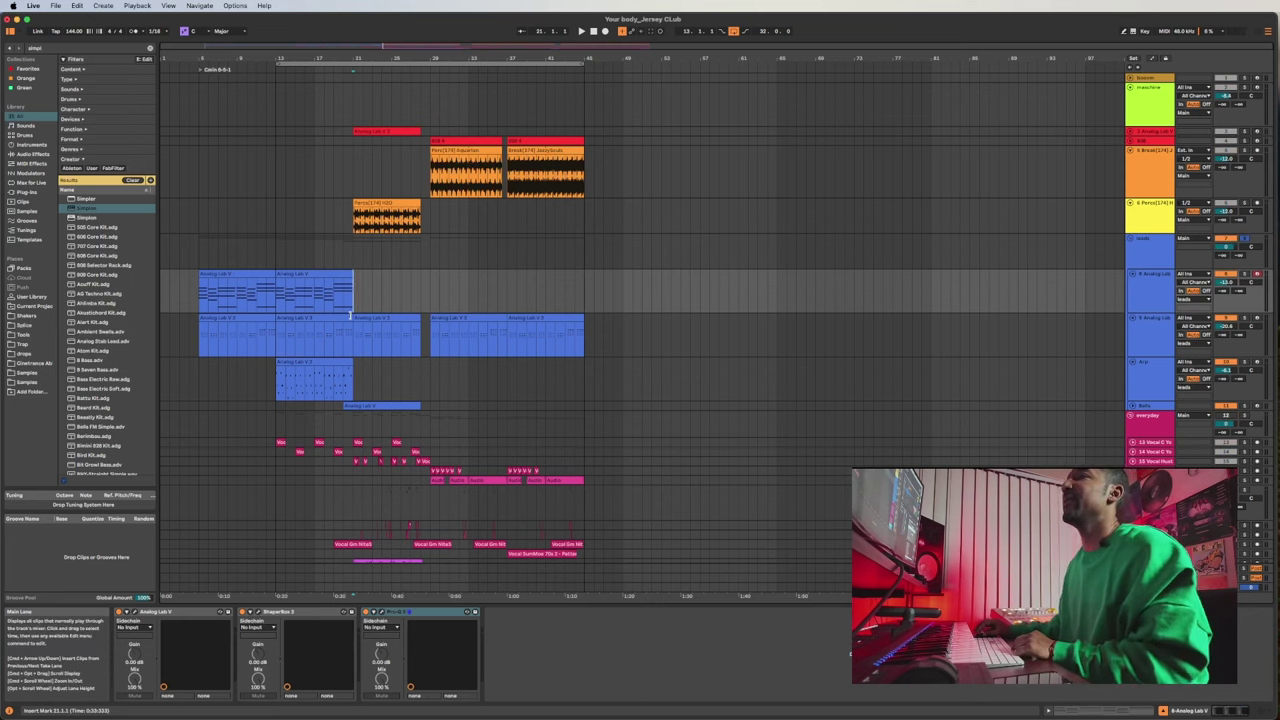
key("space")
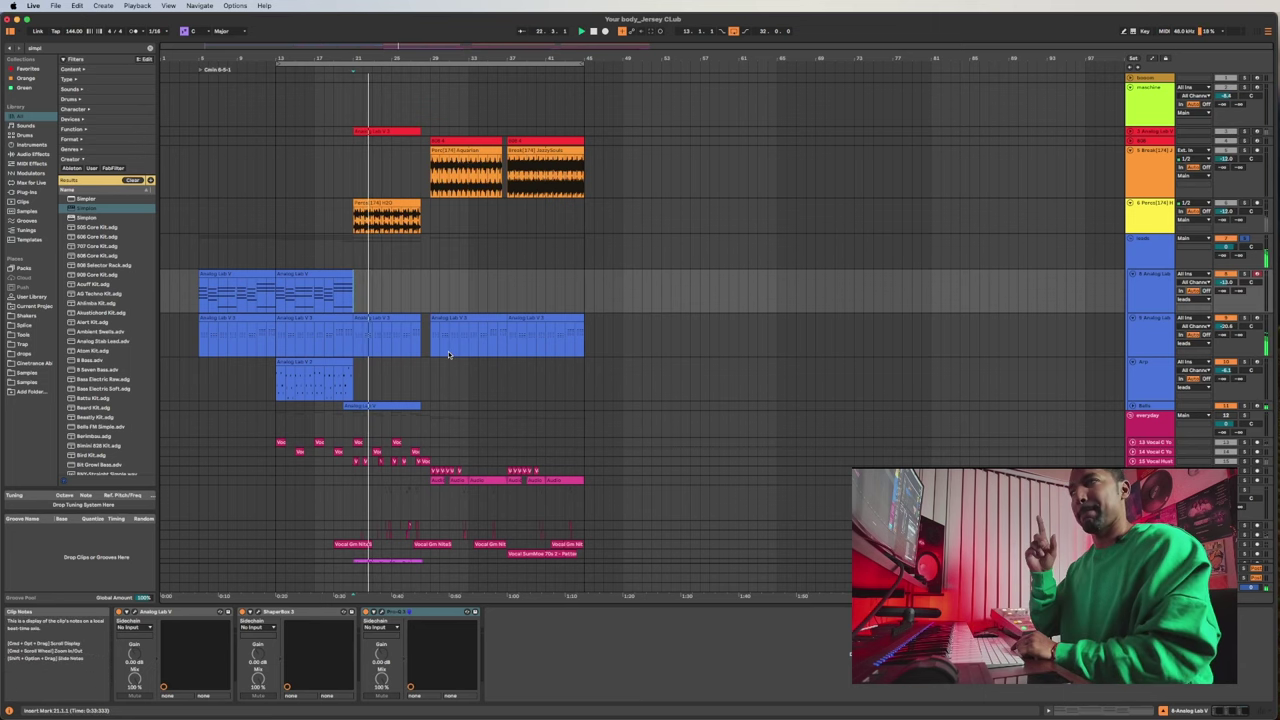
View the Analog Lab V presets on the first two tracks of the leads group, closing each plug-in window.
left_click(1153, 292)
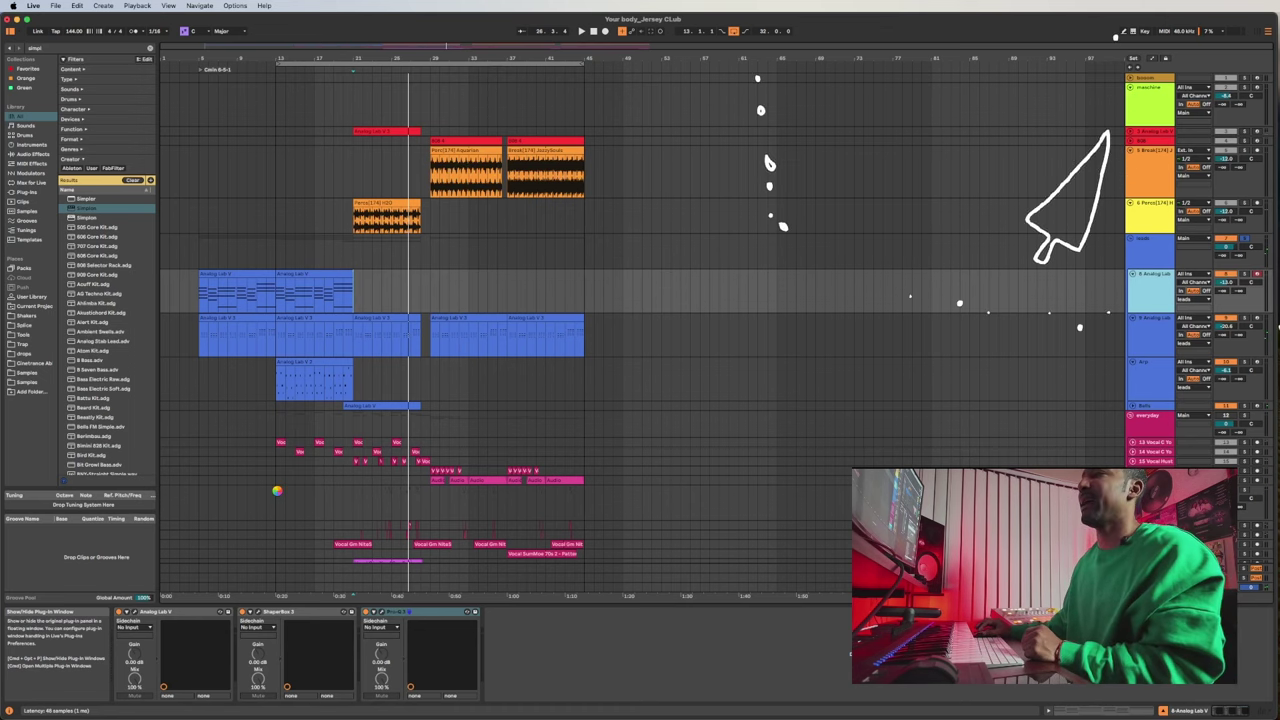
left_click_drag(1150, 208, 540, 163)
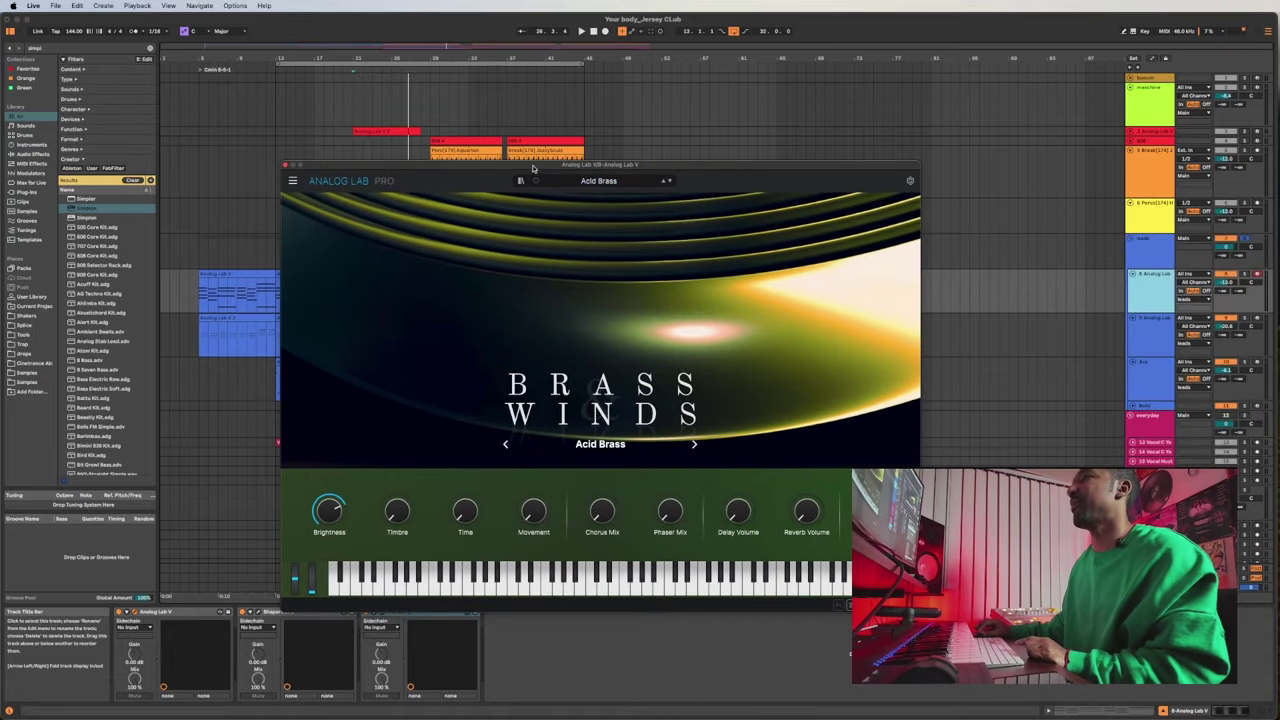
left_click(286, 166)
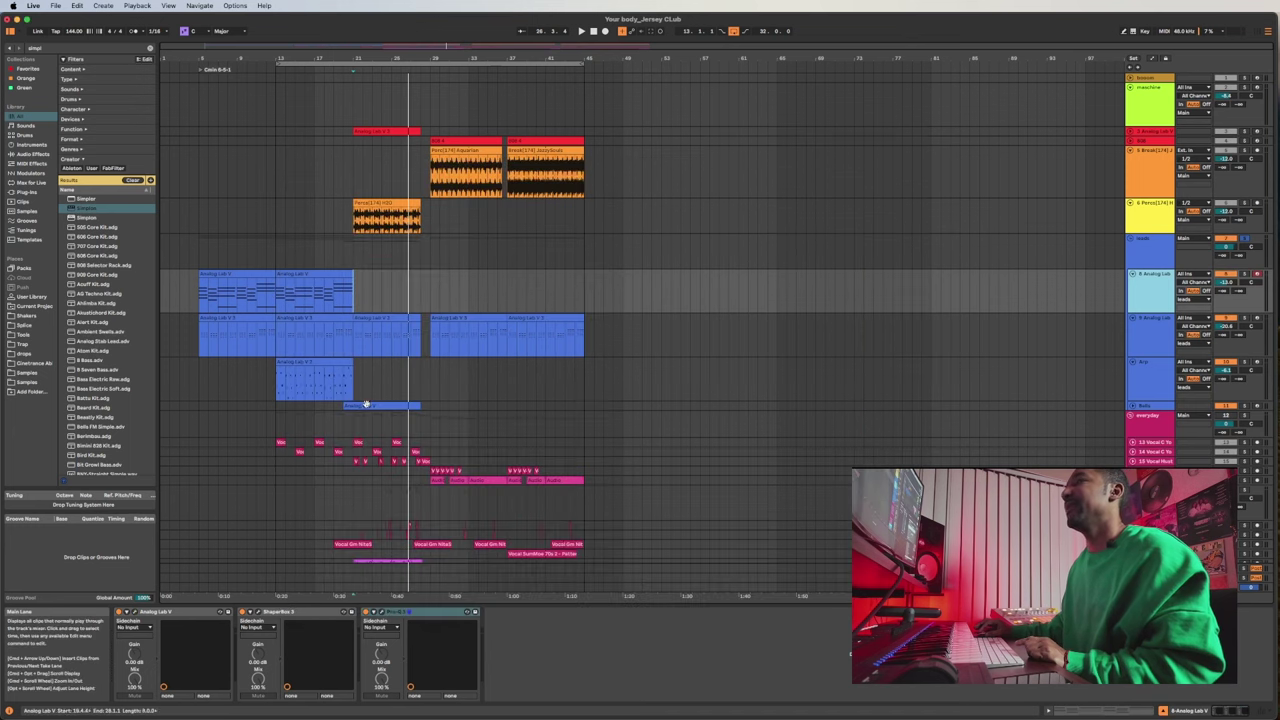
left_click(1145, 335)
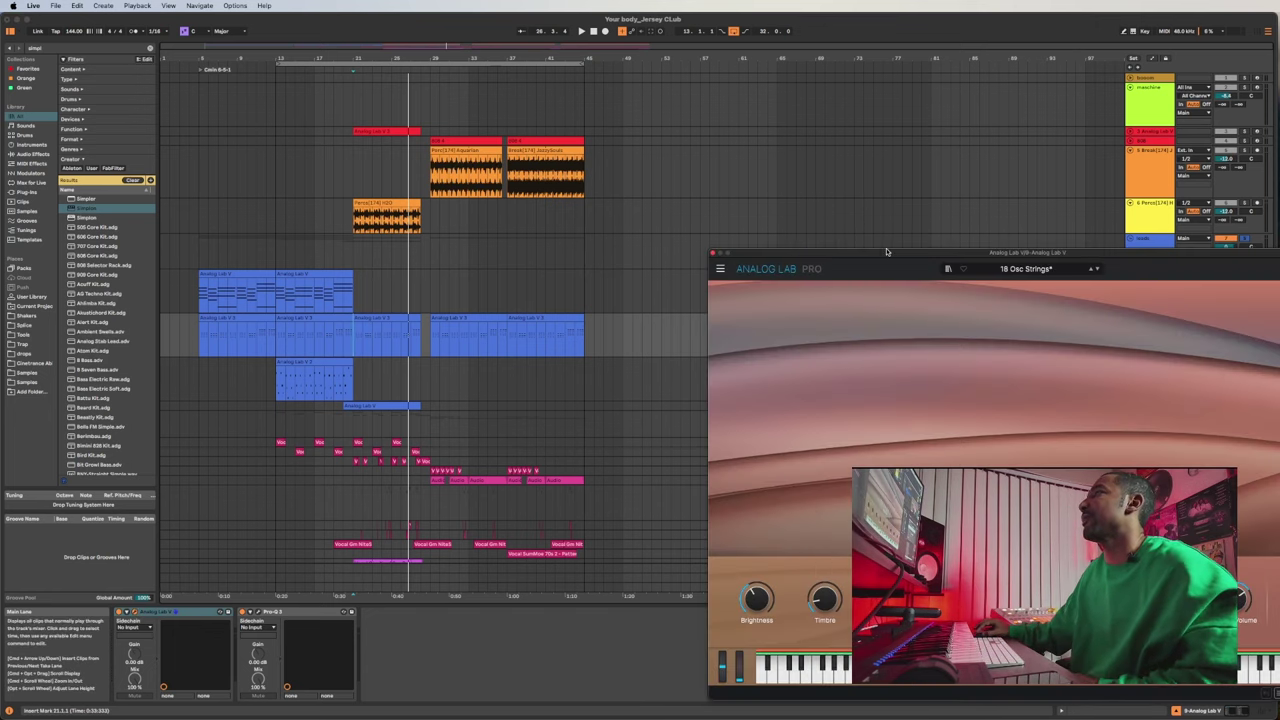
left_click_drag(886, 251, 579, 174)
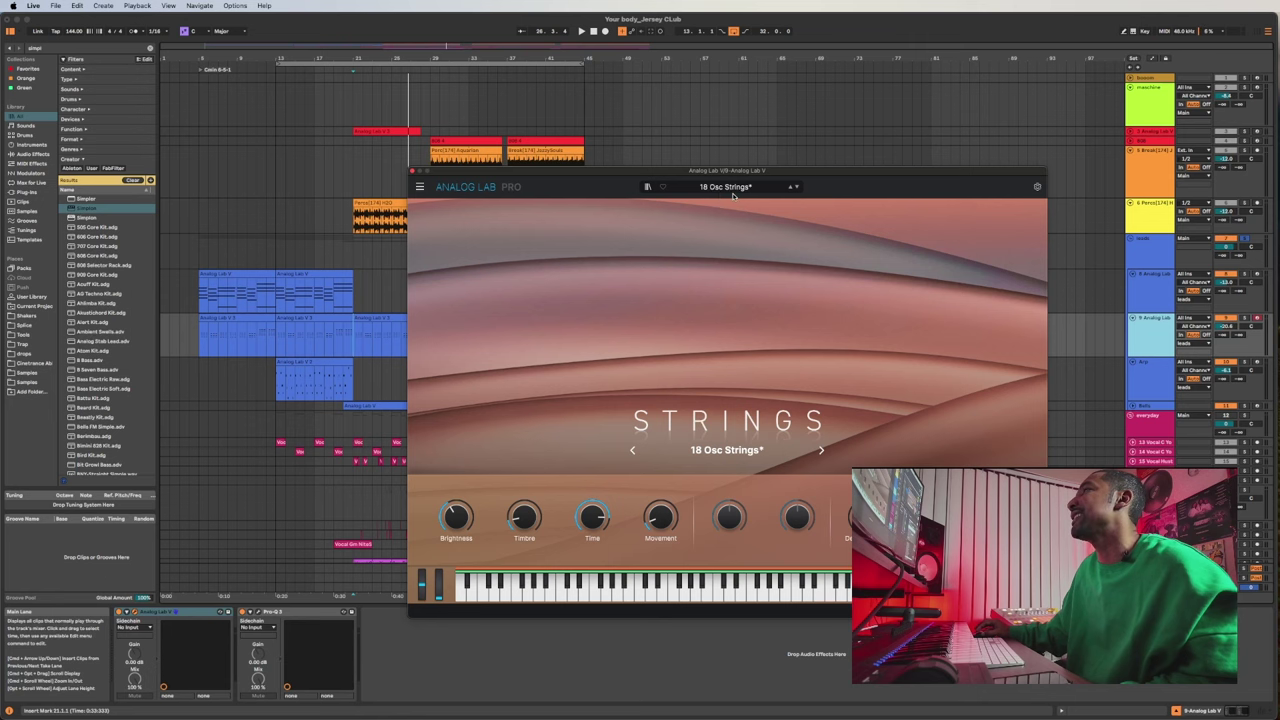
left_click(414, 172)
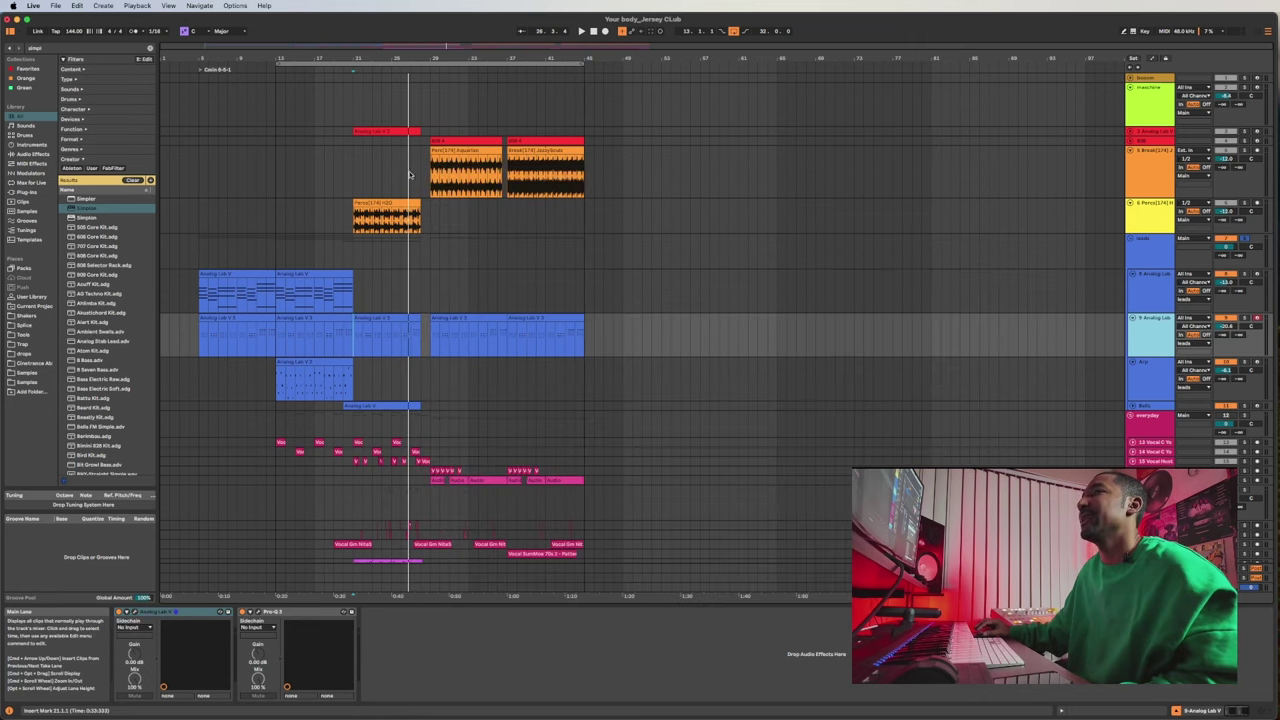
Select the Arp clip, view the Analog Lab V preset on its track, and close the plug-in window.
left_click(307, 368)
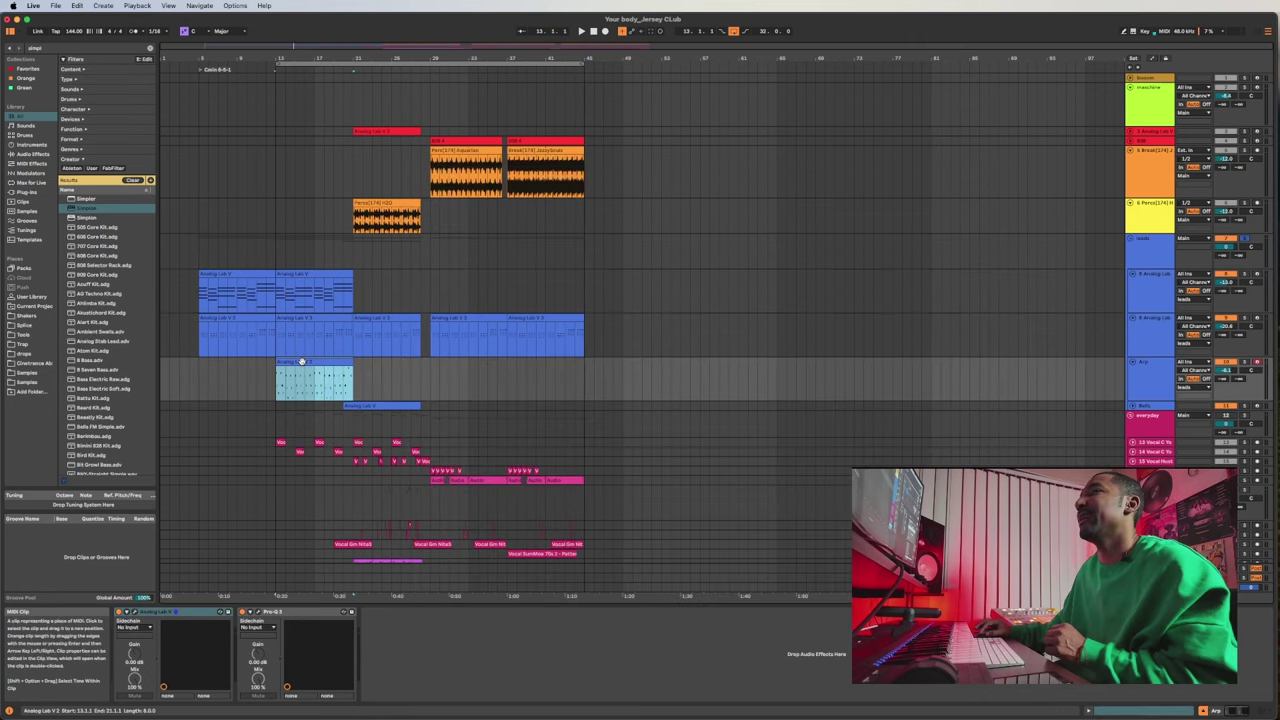
left_click(1156, 371)
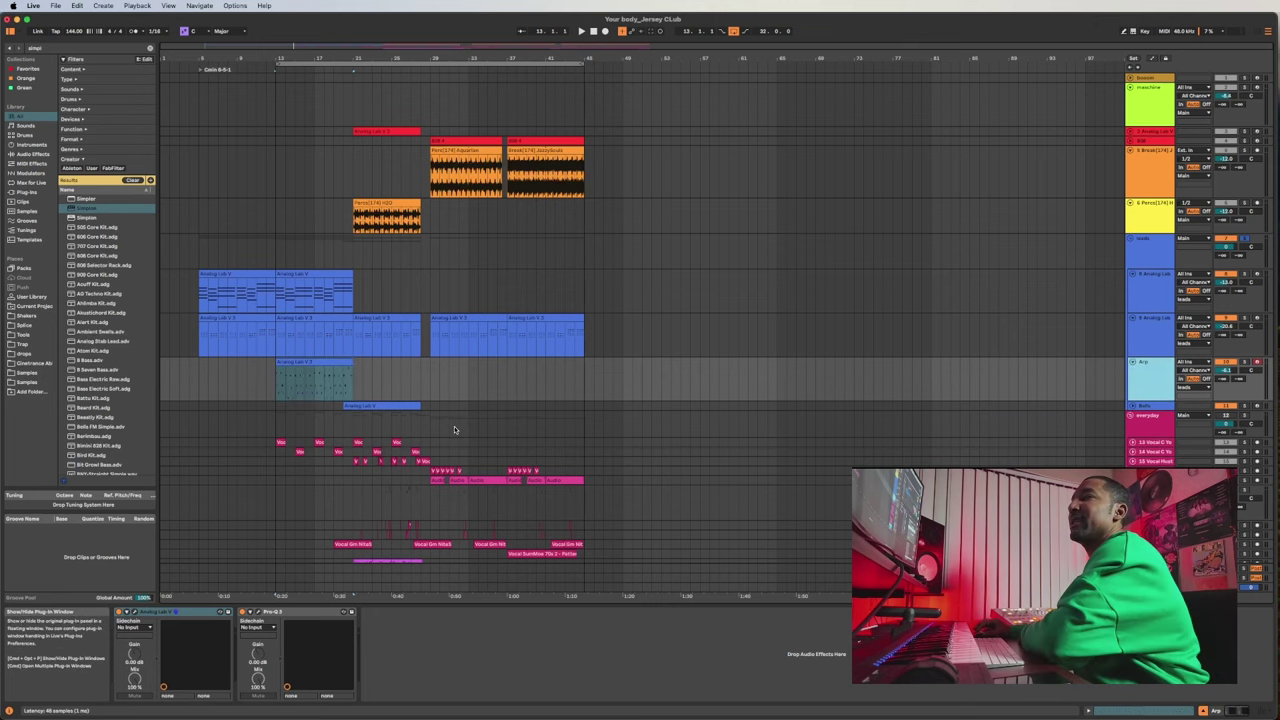
left_click(732, 196)
left_click_drag(853, 157, 464, 143)
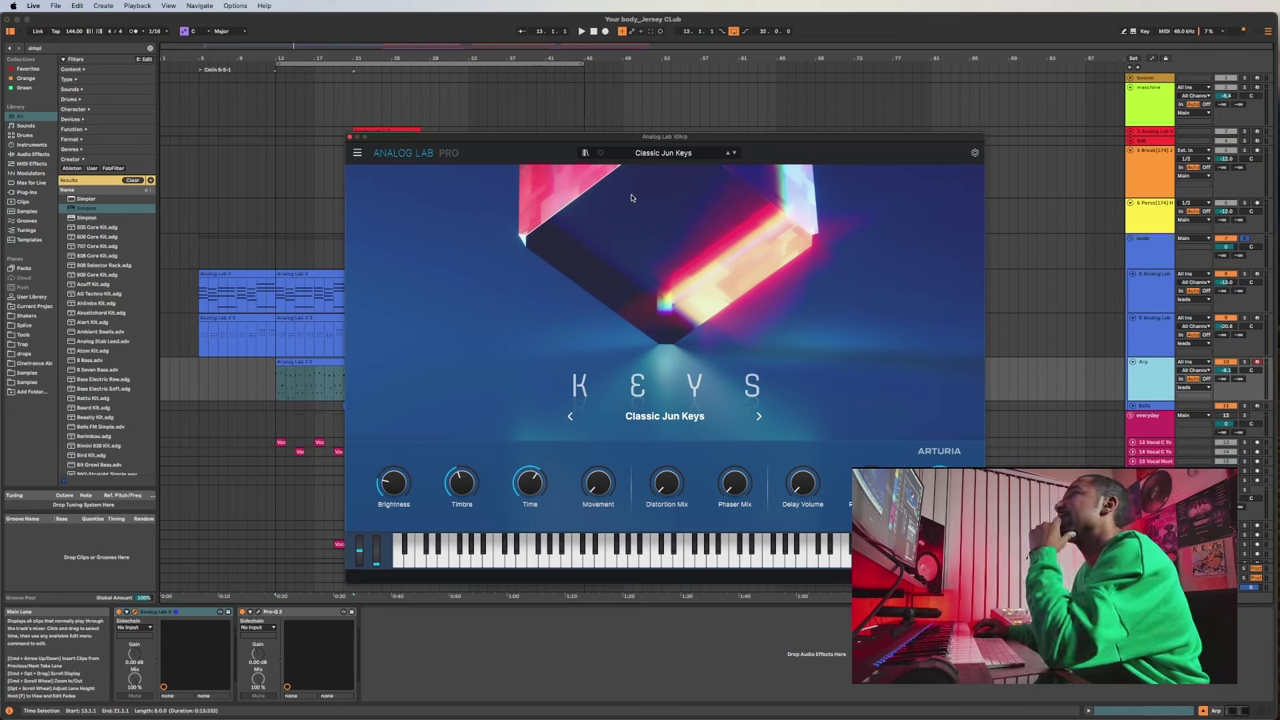
left_click(350, 137)
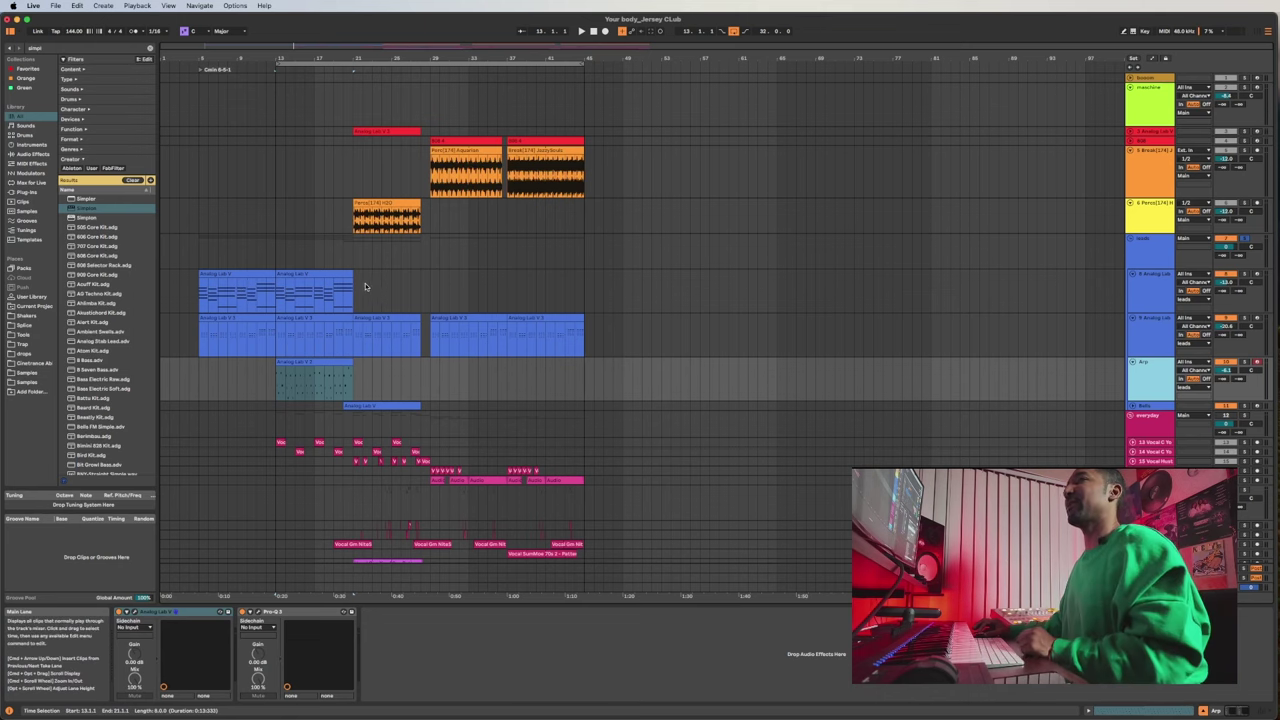
Rename the red Analog Lab V bass track to "808".
left_click(352, 257)
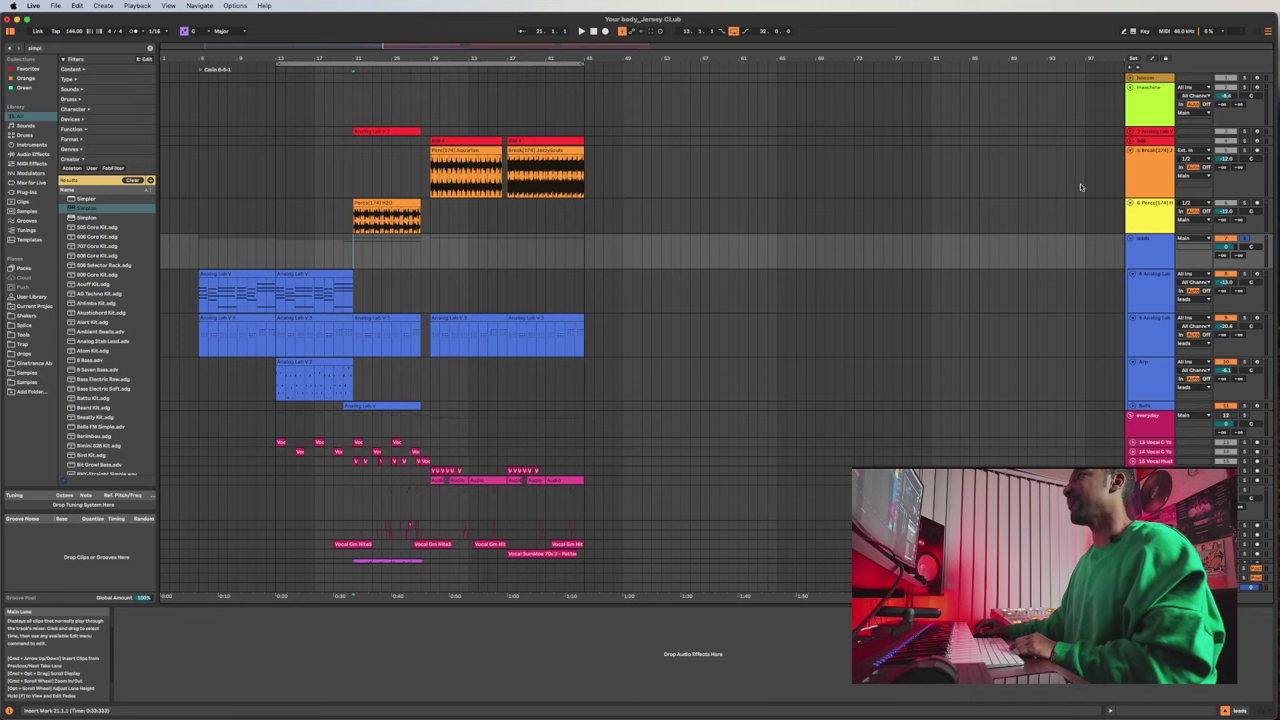
left_click(1155, 132)
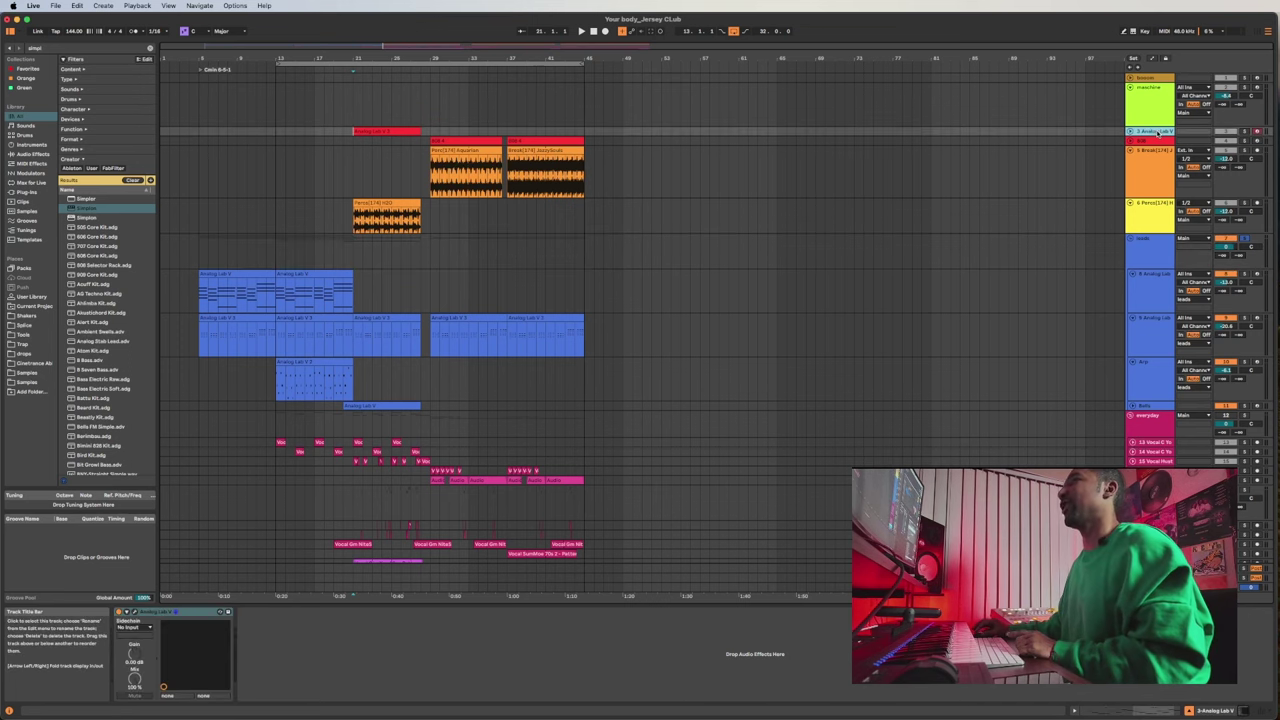
left_click(1131, 133)
left_click(1131, 133)
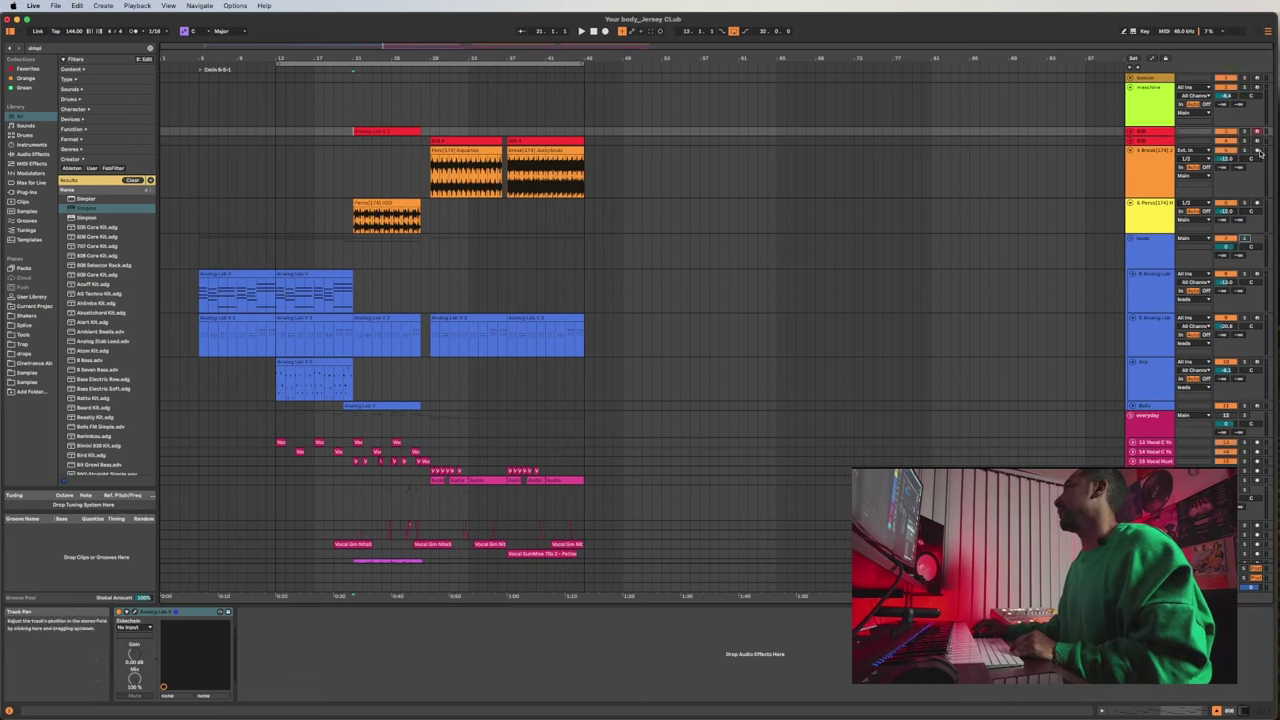
Audition the renamed 808 track's clip in solo from bar 21 and view its Analog Lab V bass preset.
left_click(382, 131)
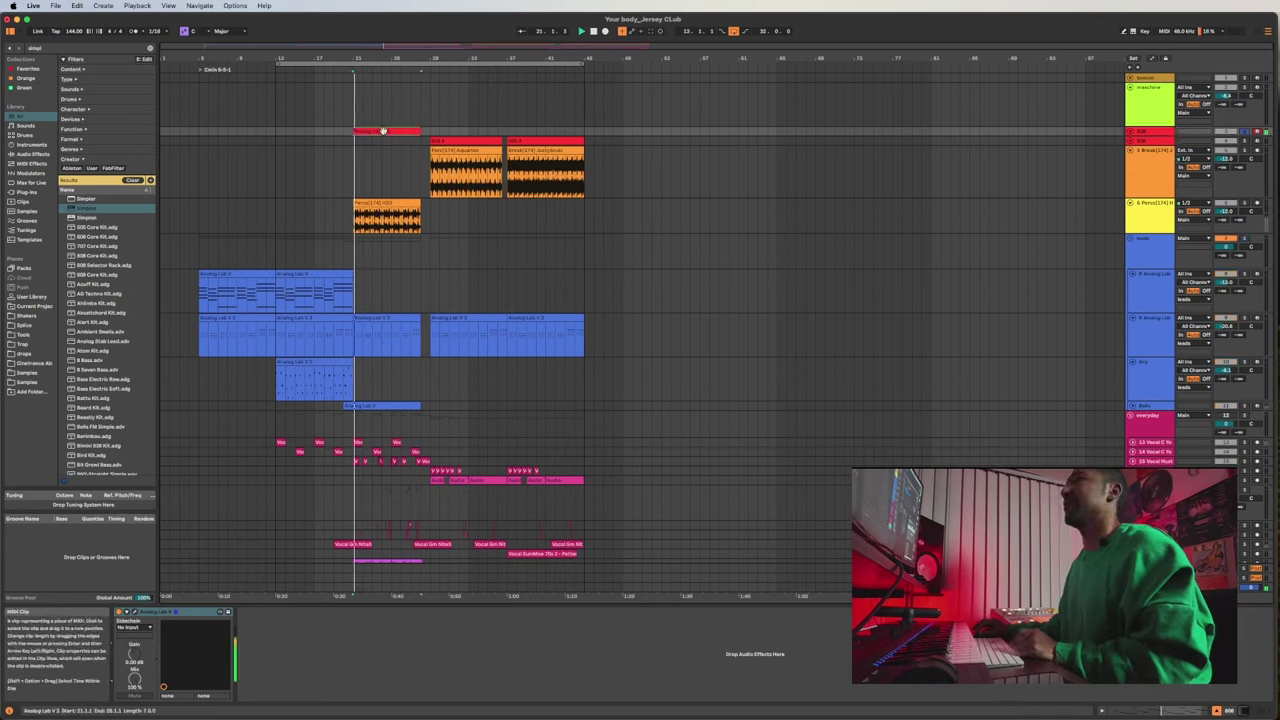
key("space")
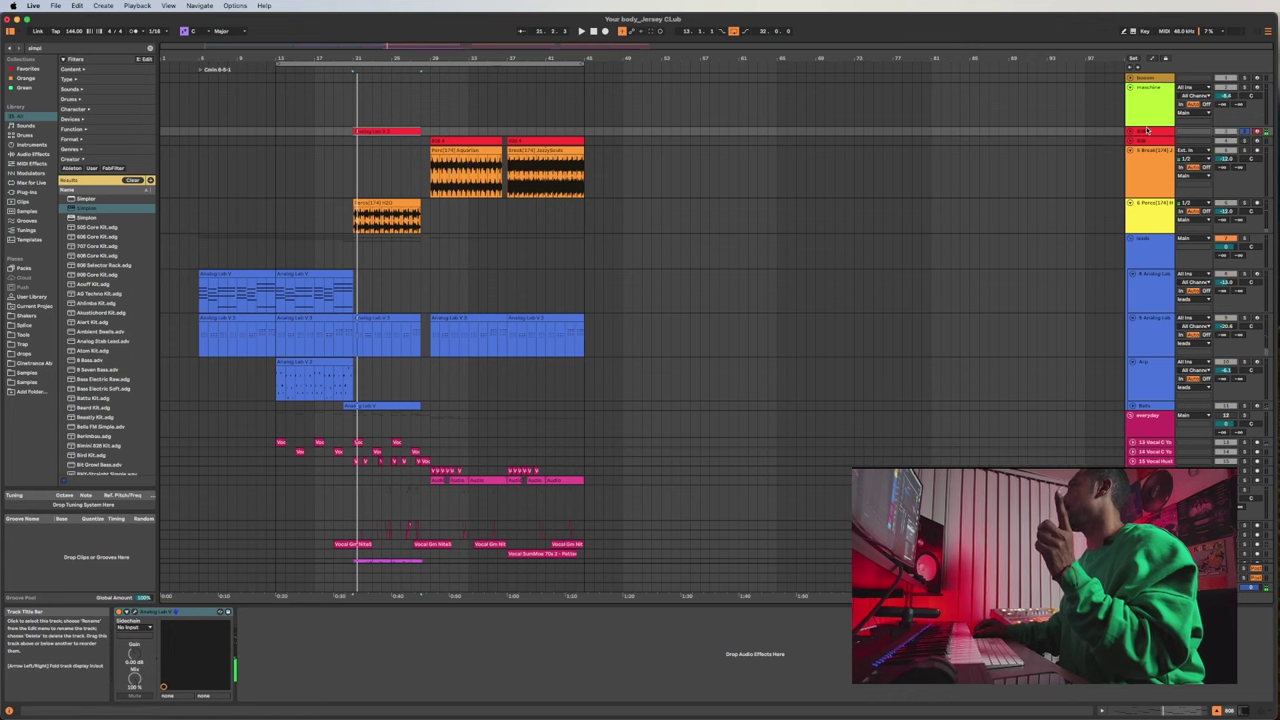
left_click(1148, 133)
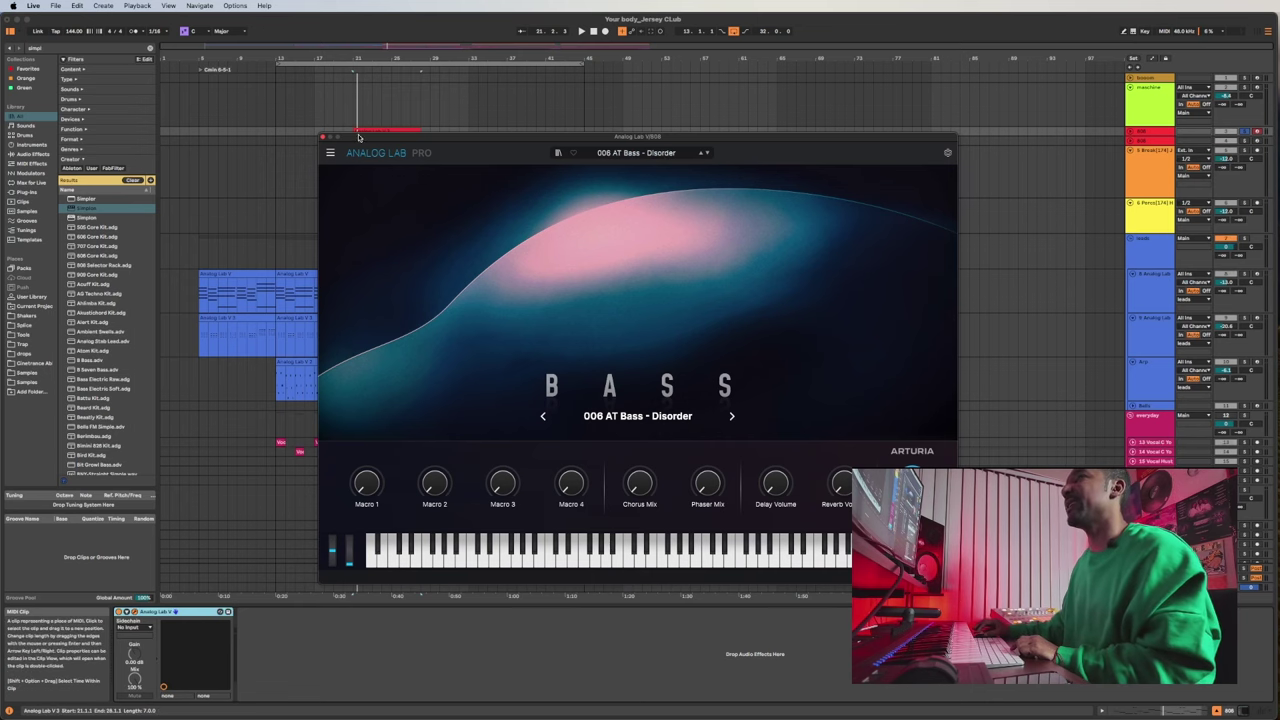
key("space")
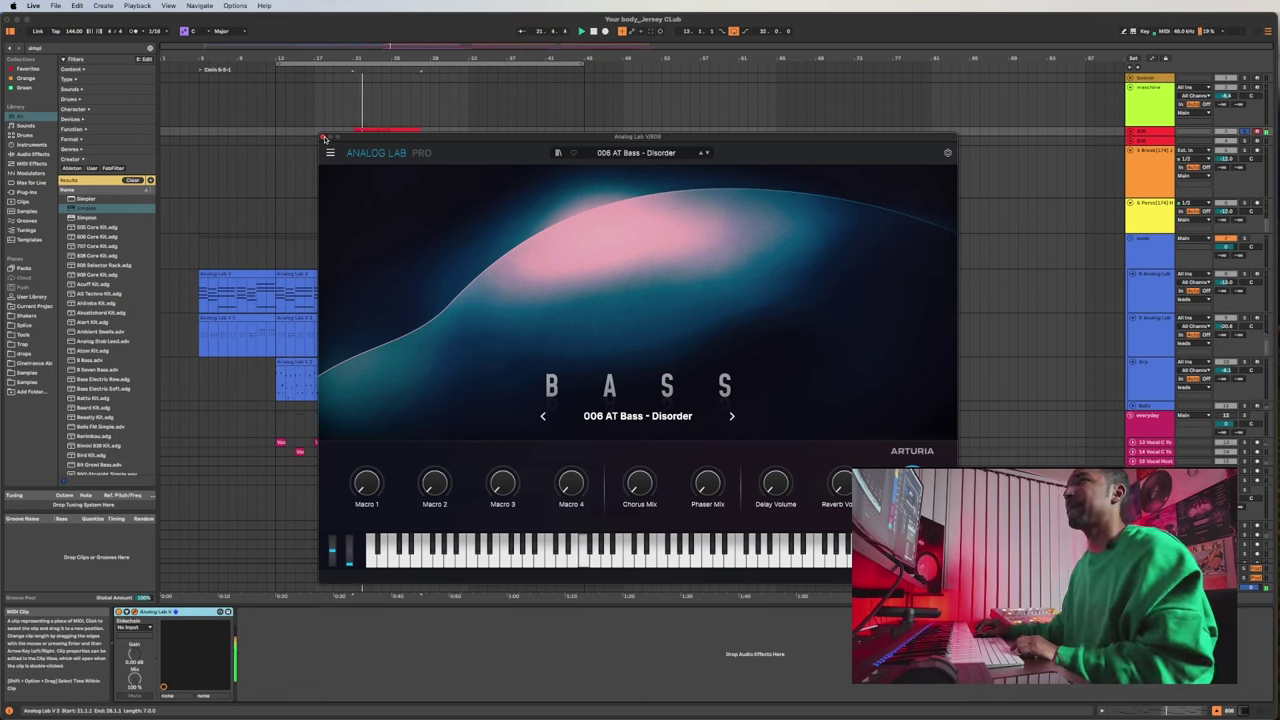
left_click(322, 138)
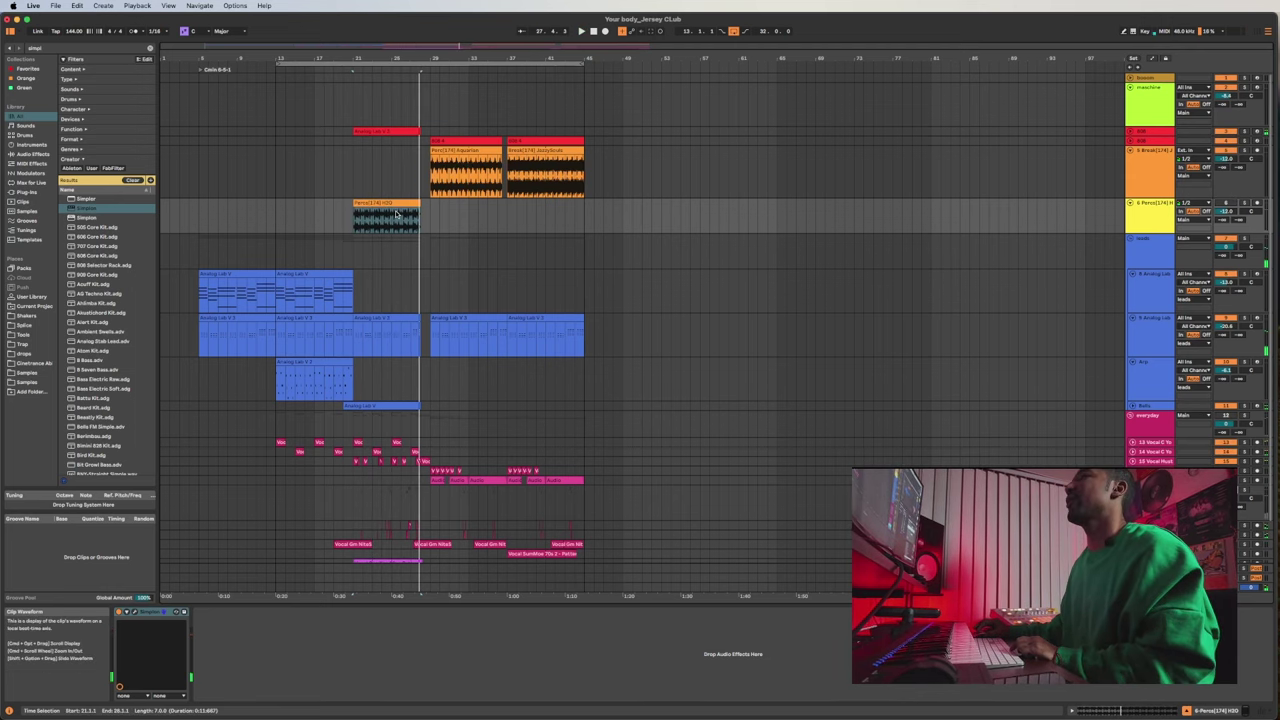
Solo the yellow Percs[174] H2O track and play its loop from bar 21.
key("space")
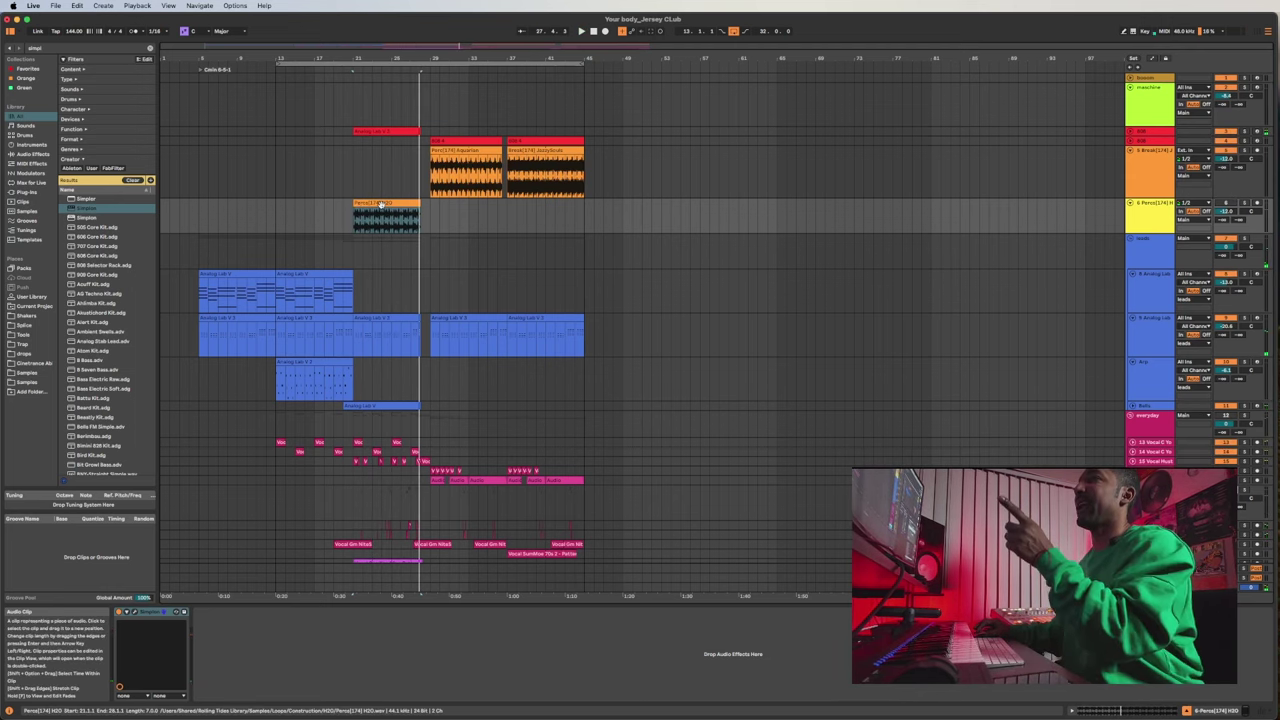
left_click(388, 204)
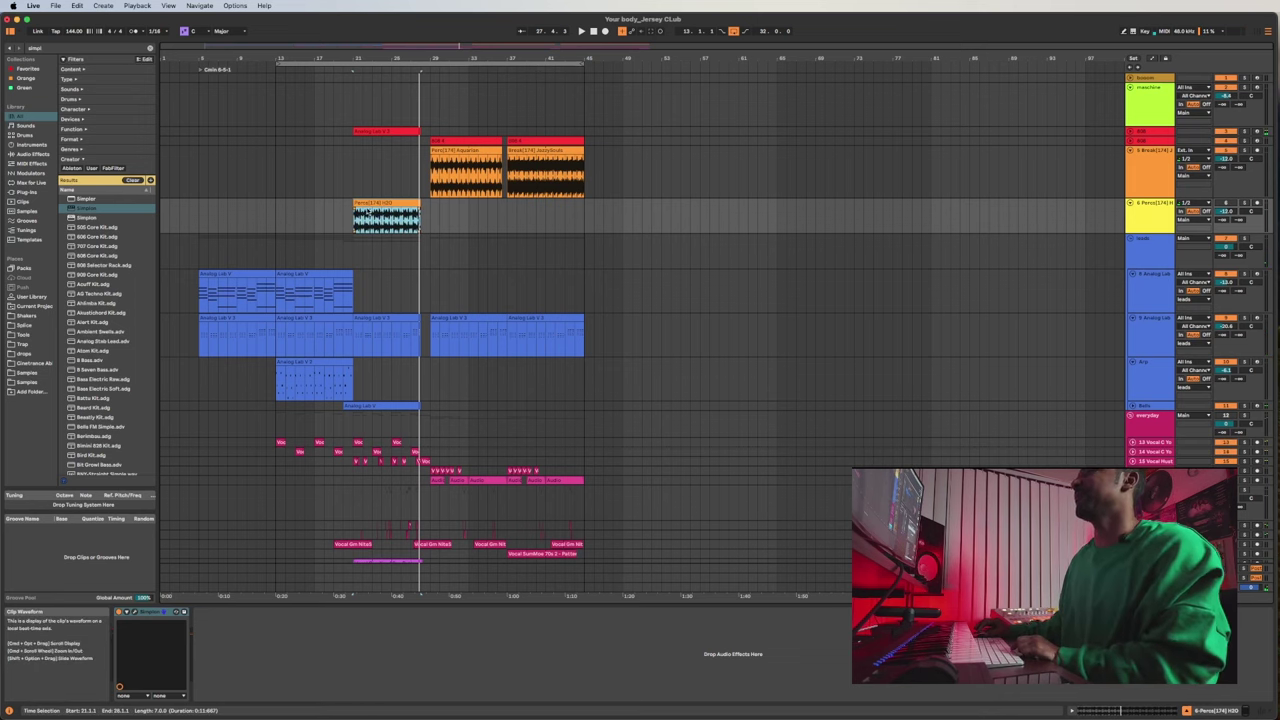
left_click(1150, 217)
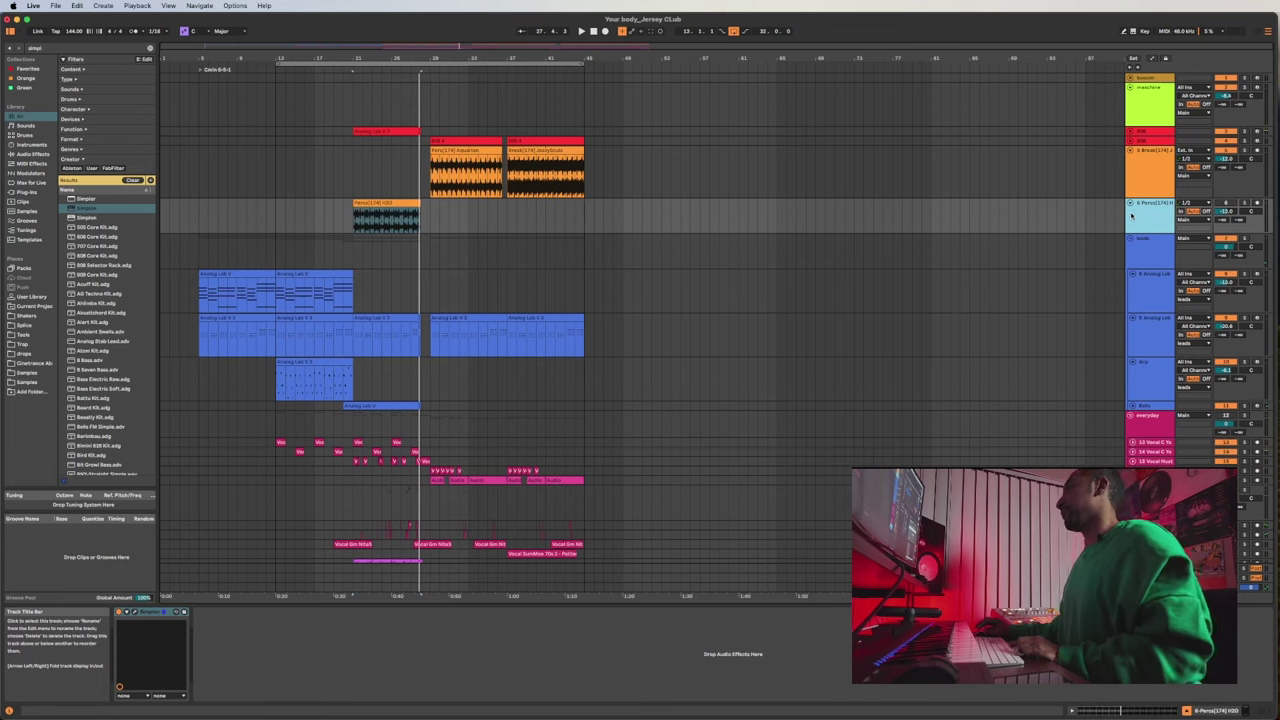
left_click(1245, 205)
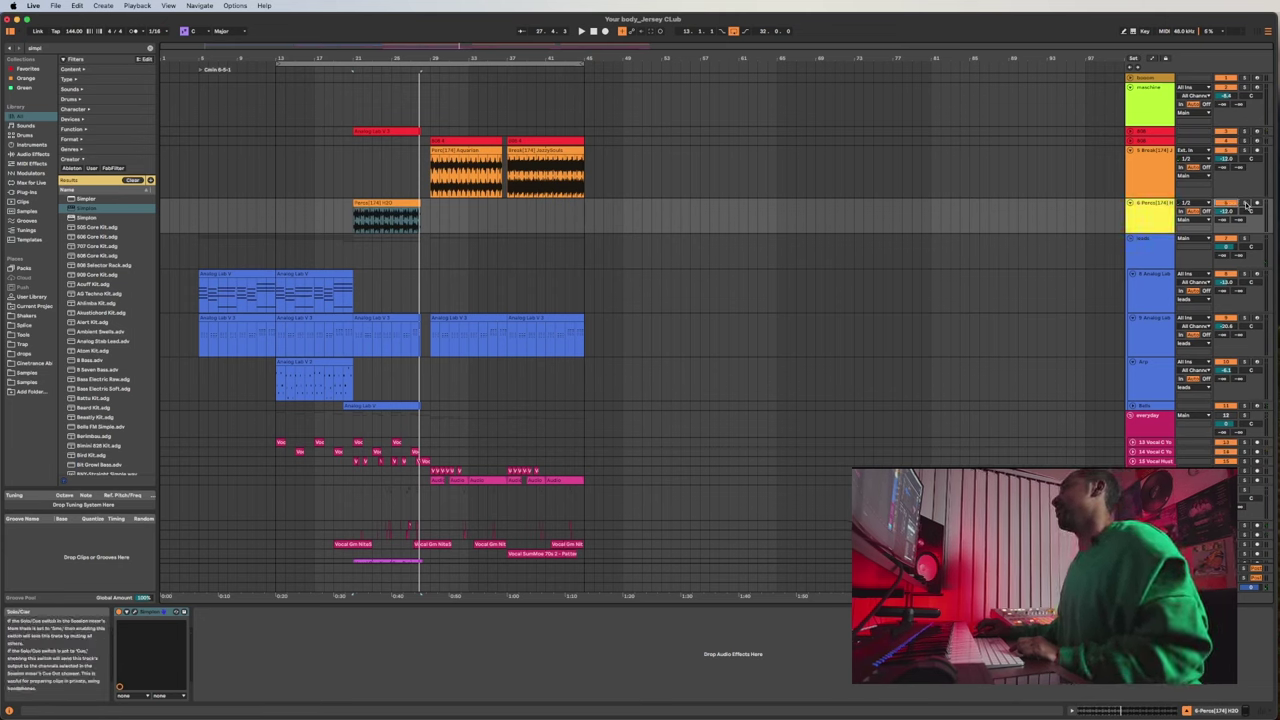
left_click(386, 205)
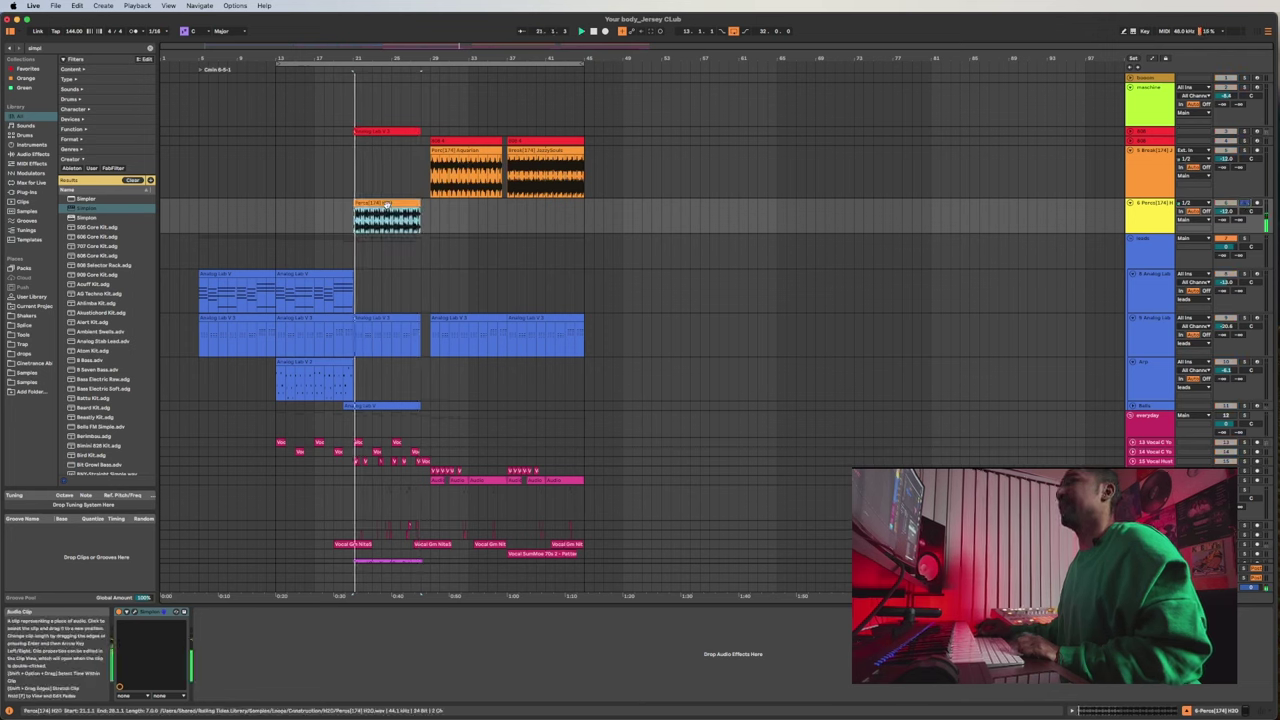
Play the soloed Percs[174] H2O loop and view the FabFilter Simplon filter on its track.
key("space")
left_click(1143, 215)
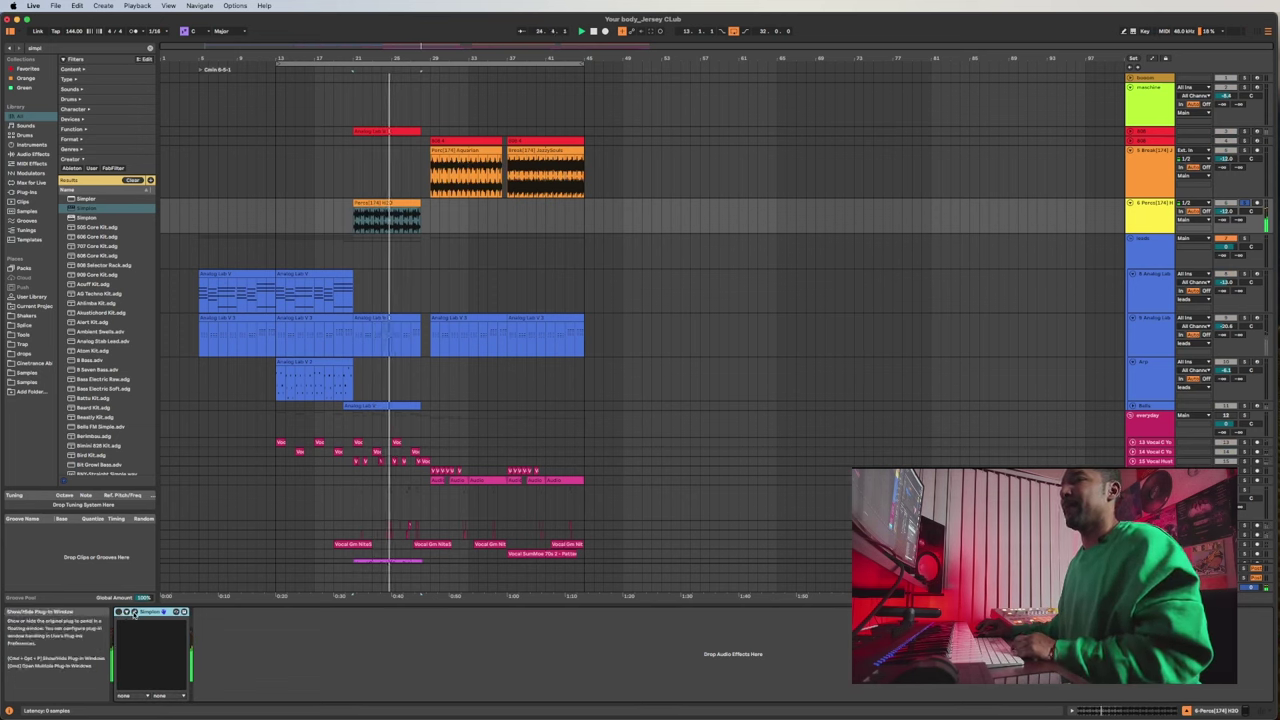
left_click(126, 611)
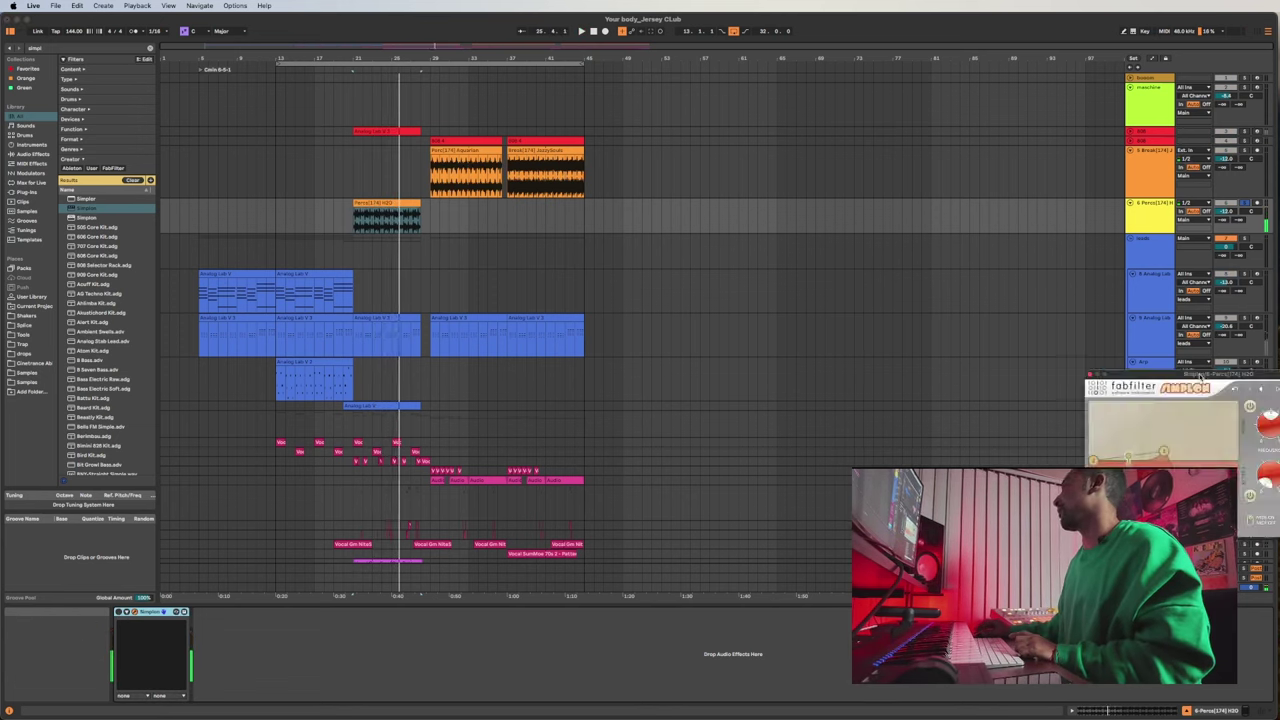
left_click_drag(1197, 377, 546, 300)
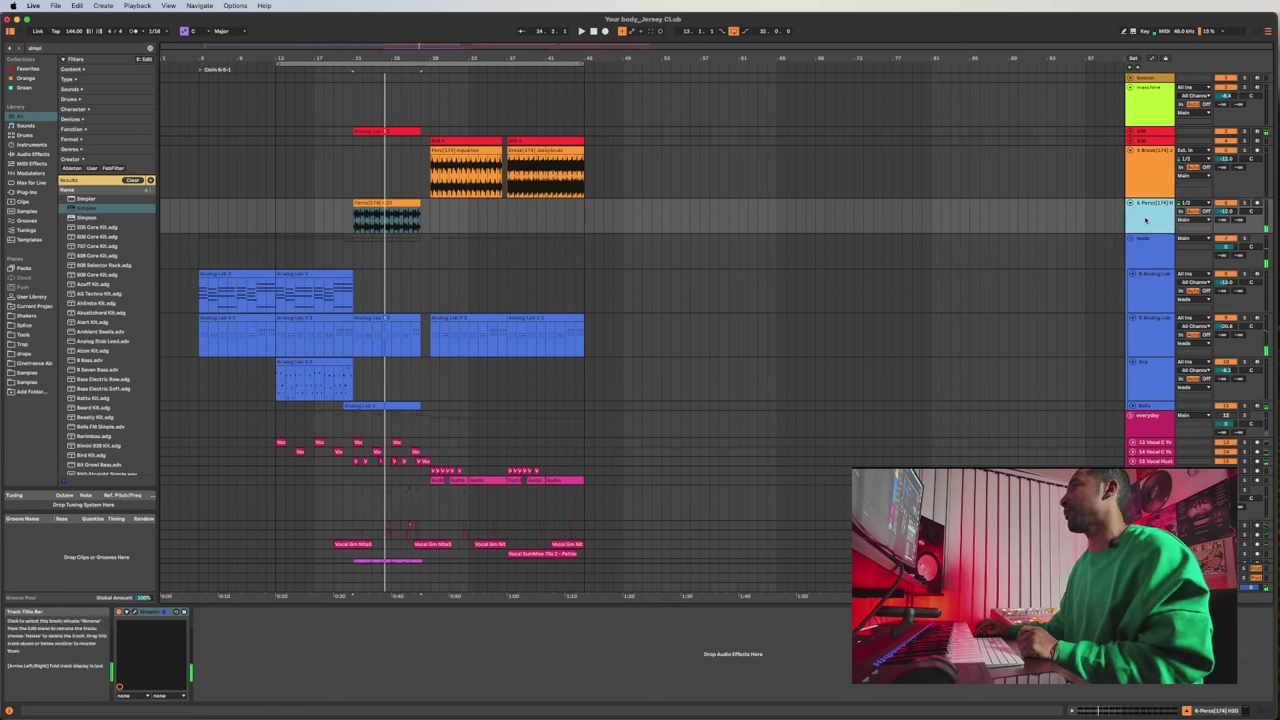
Search the browser for "fab" and load FabFilter Pro-R 2 onto the Percs[174] H2O track.
key("super+f")
type("fab")
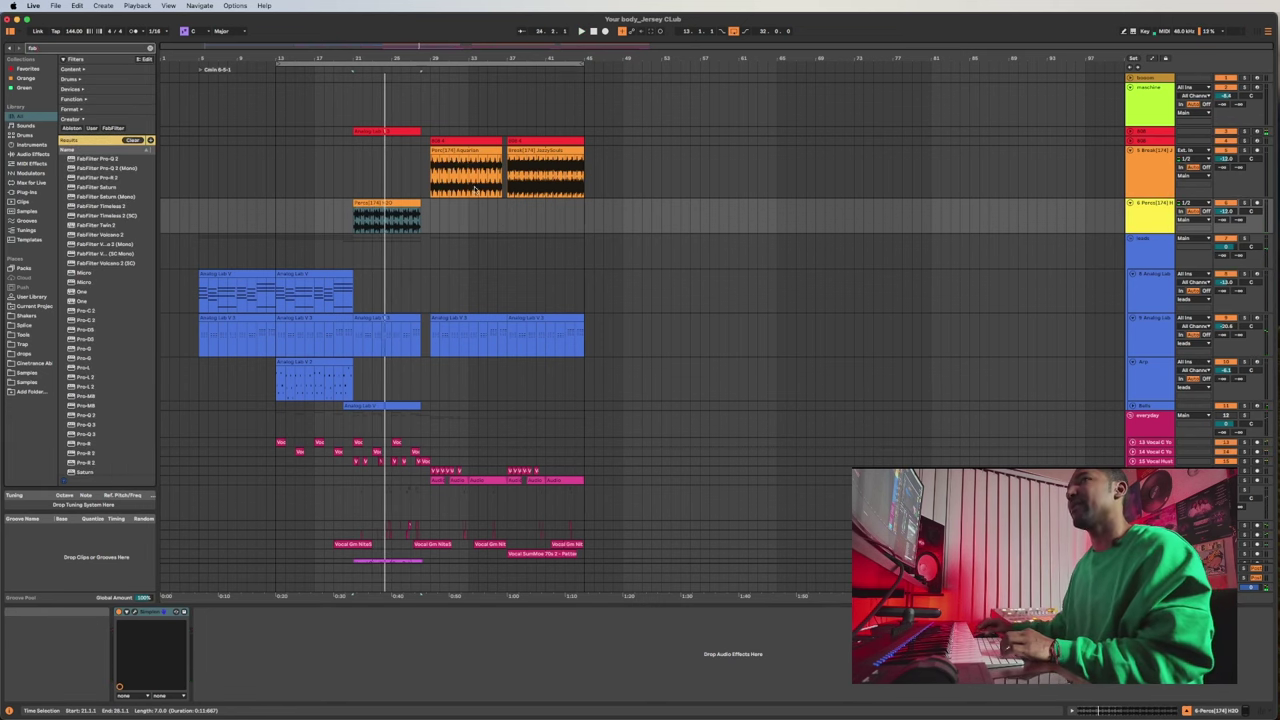
scroll(118, 325, "down", 3)
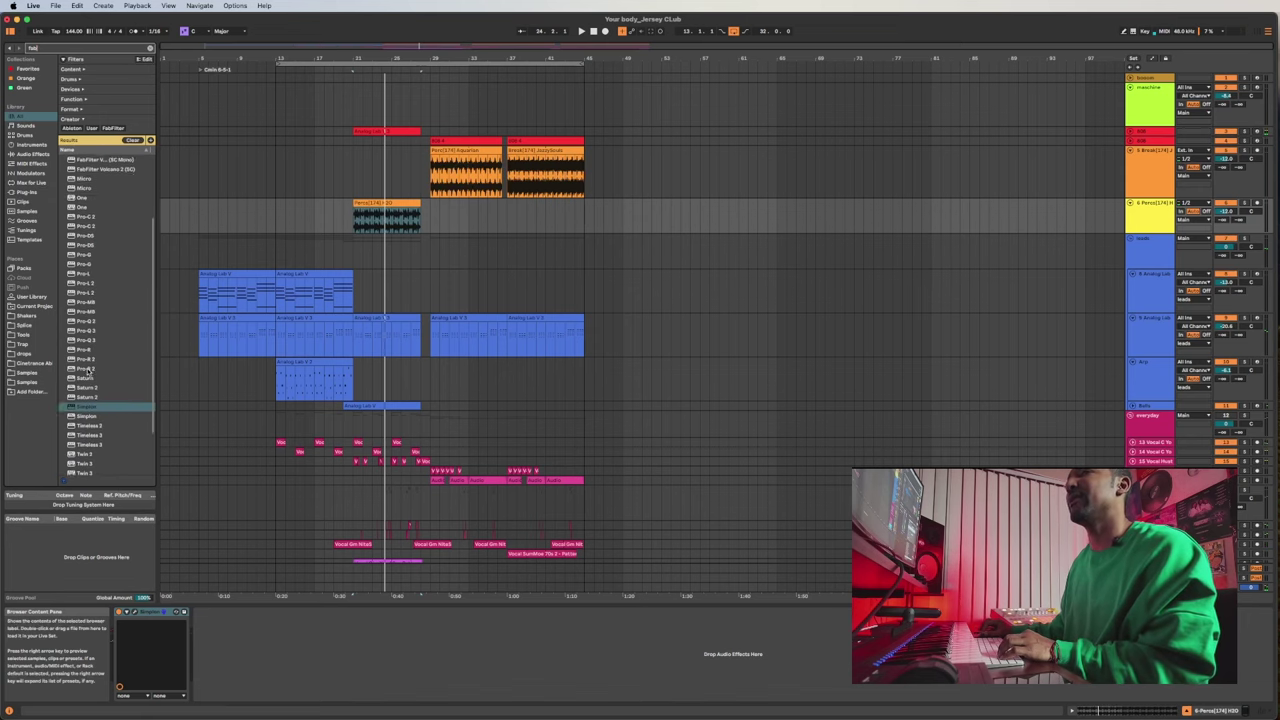
scroll(110, 340, "down", 3)
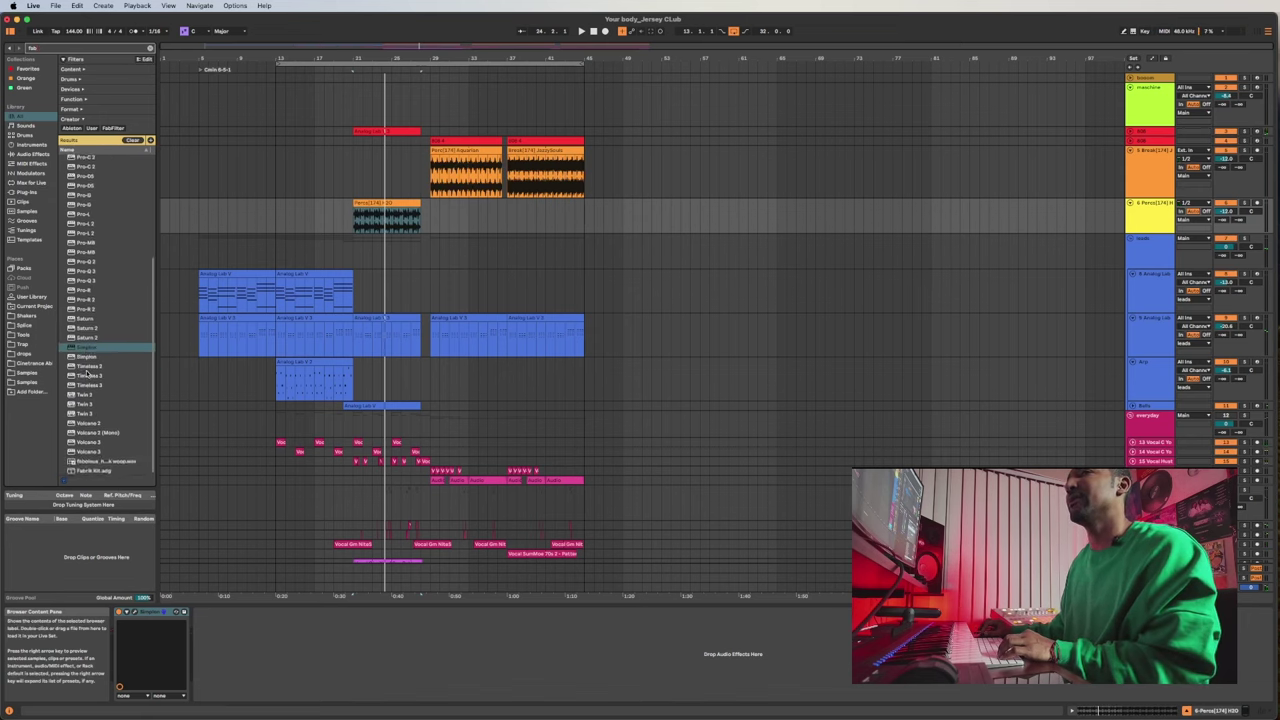
left_click(94, 310)
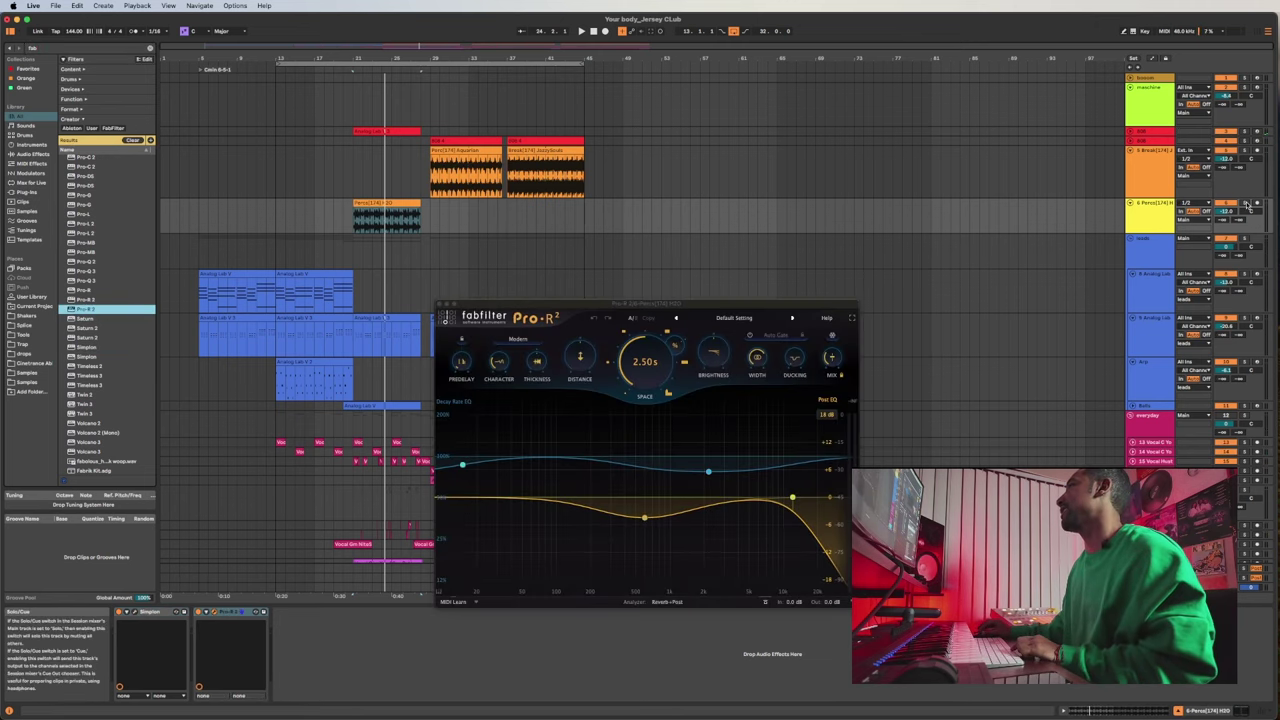
Adjust the Pro-R 2 reverb's Mix amount while the soloed Percs[174] H2O loop plays from bar 21.
key("space")
left_click_drag(567, 299, 465, 263)
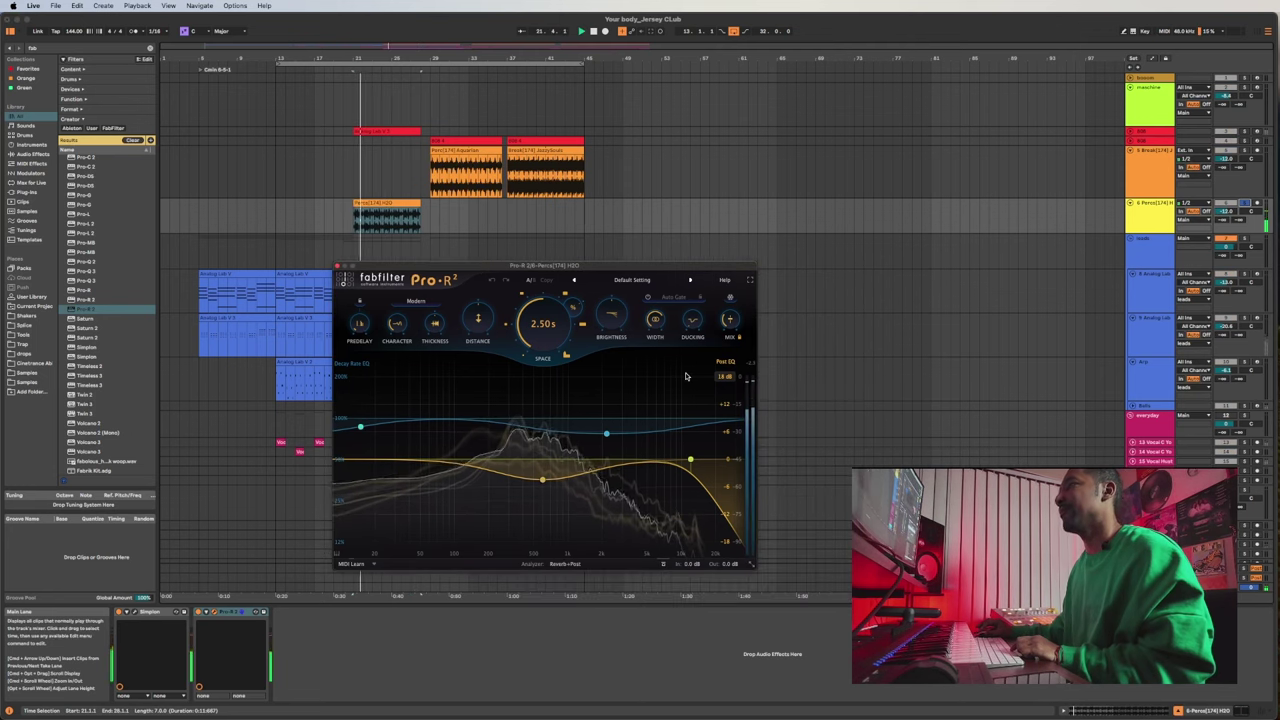
left_click_drag(735, 320, 735, 313)
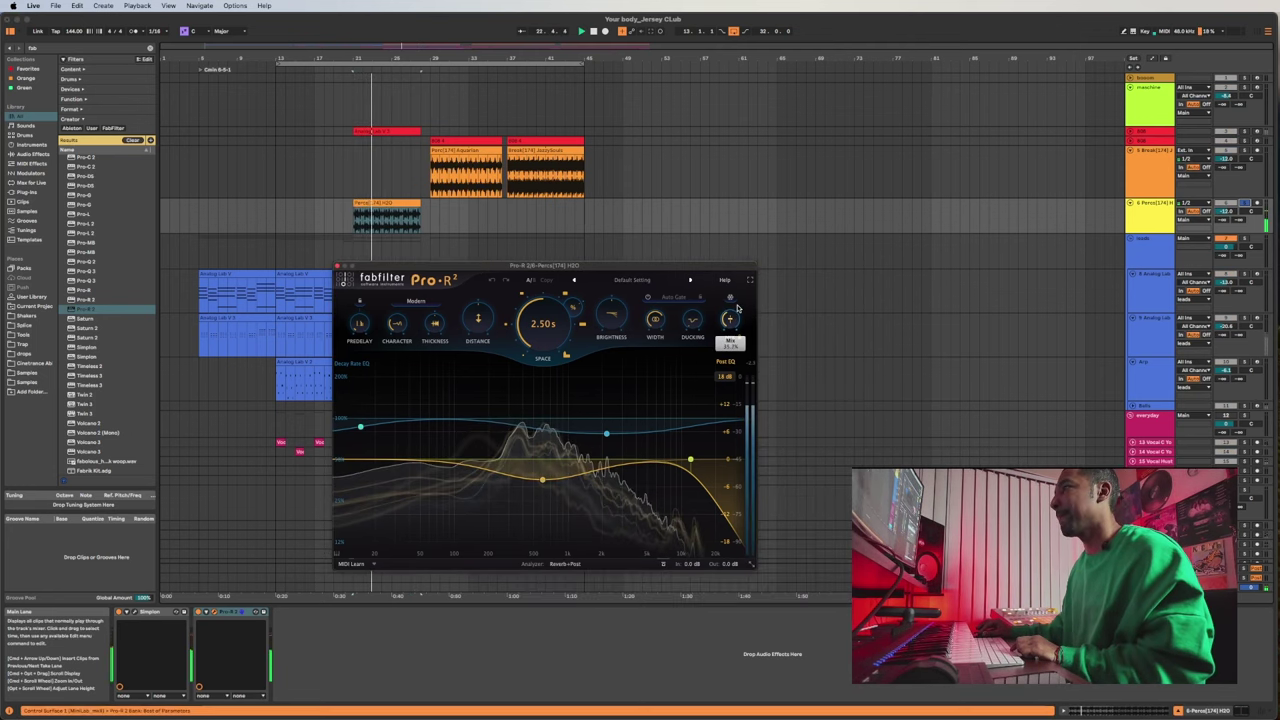
Unsolo the Percs[174] H2O track, play it with the full arrangement, and close the Pro-R 2 window.
key("space")
left_click(1244, 203)
key("space")
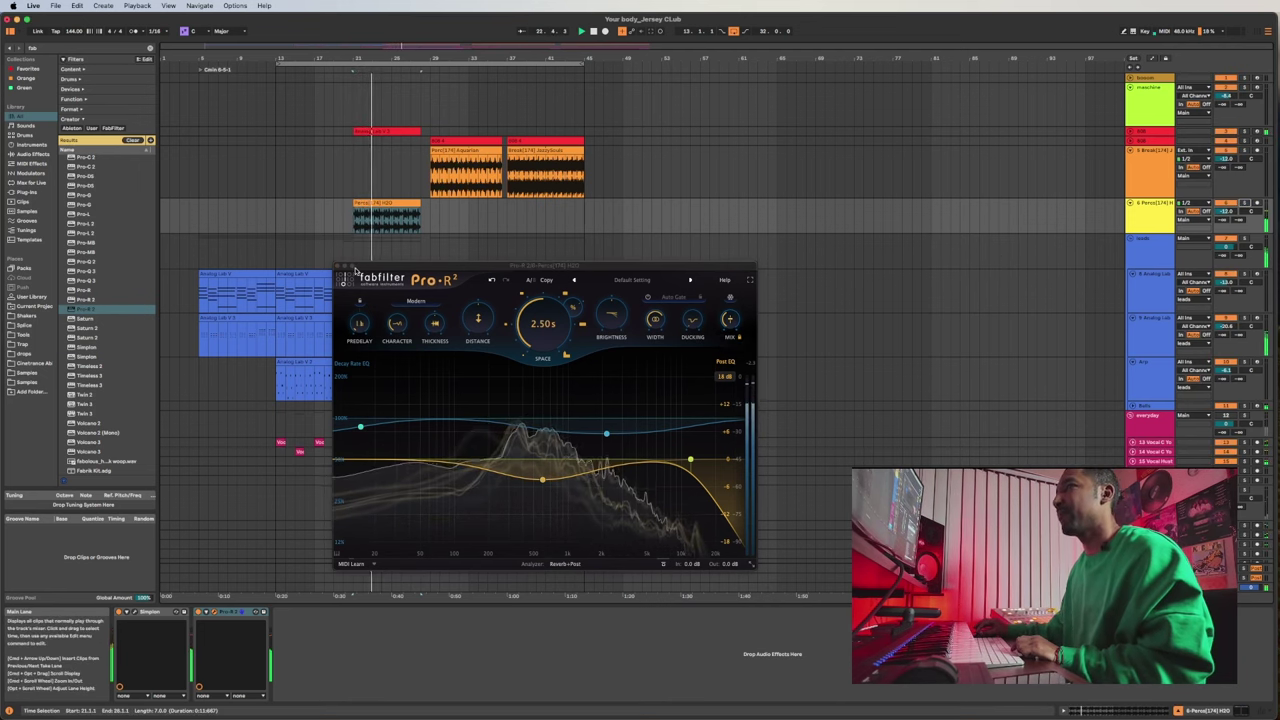
left_click(337, 266)
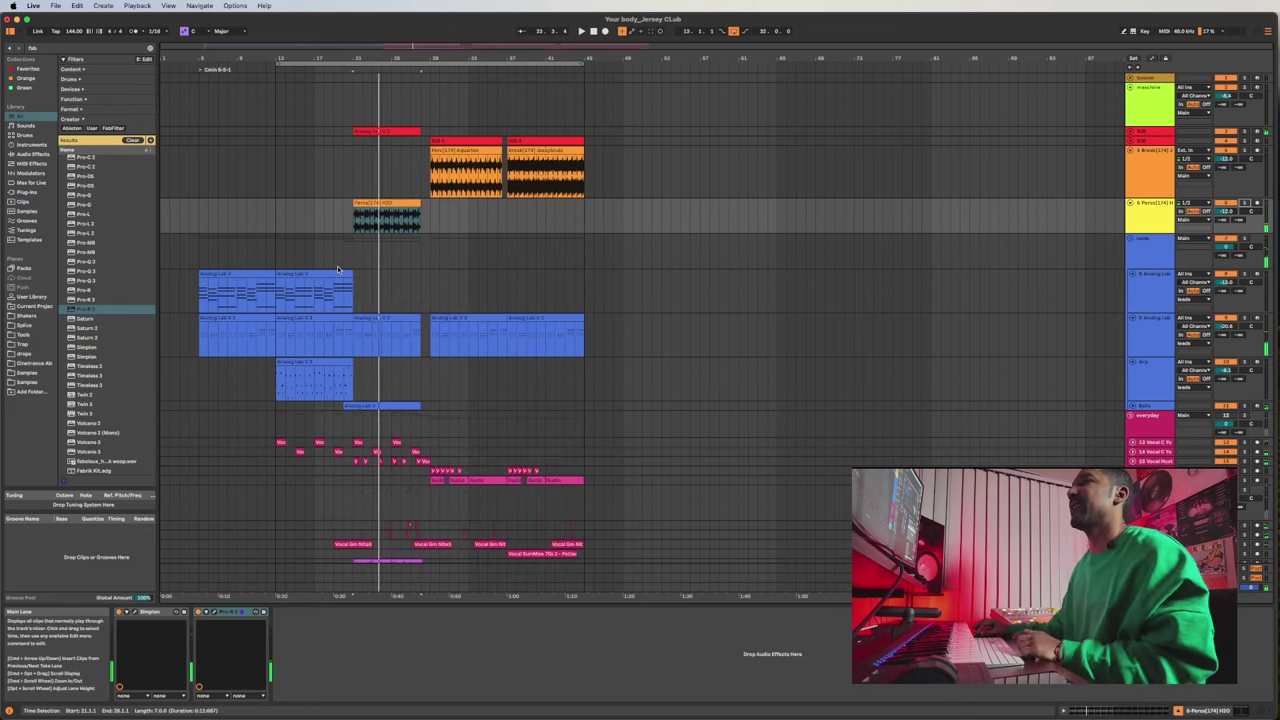
Select the Percs[174] H2O clip, view the Rolling Tides expansion in Maschine's library, and move the Maschine window out of view.
left_click(433, 173)
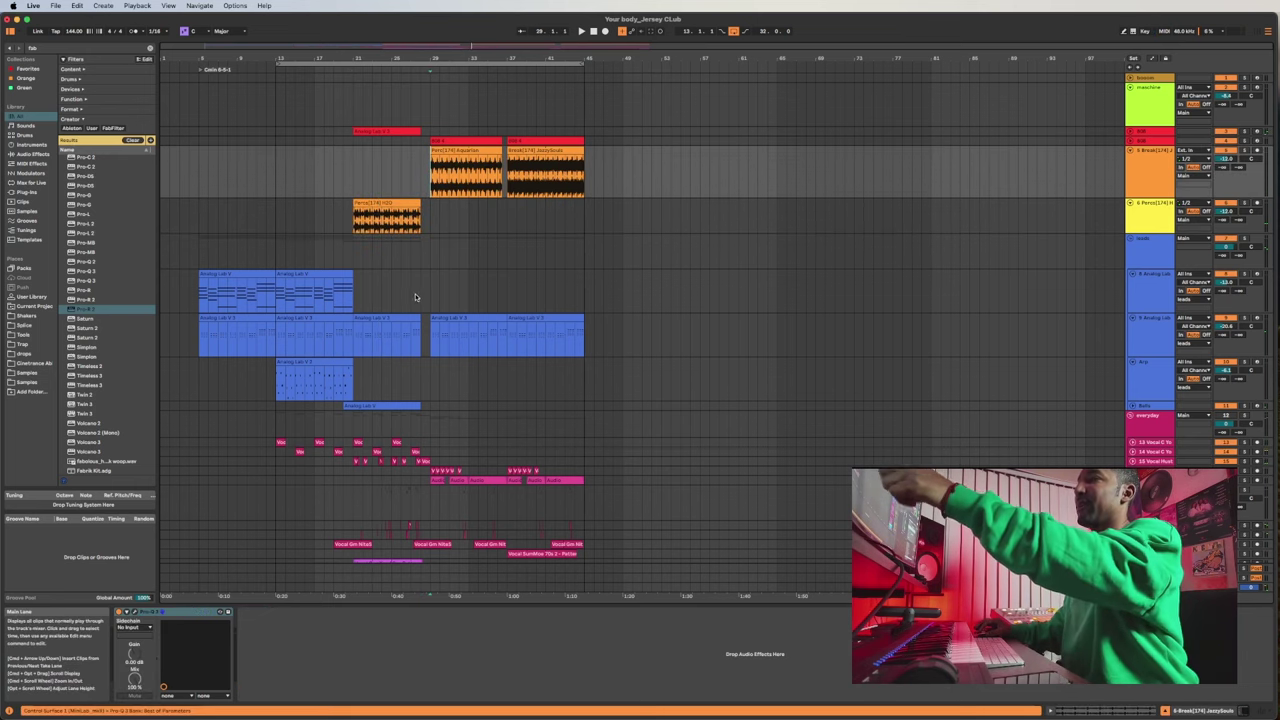
left_click(378, 204)
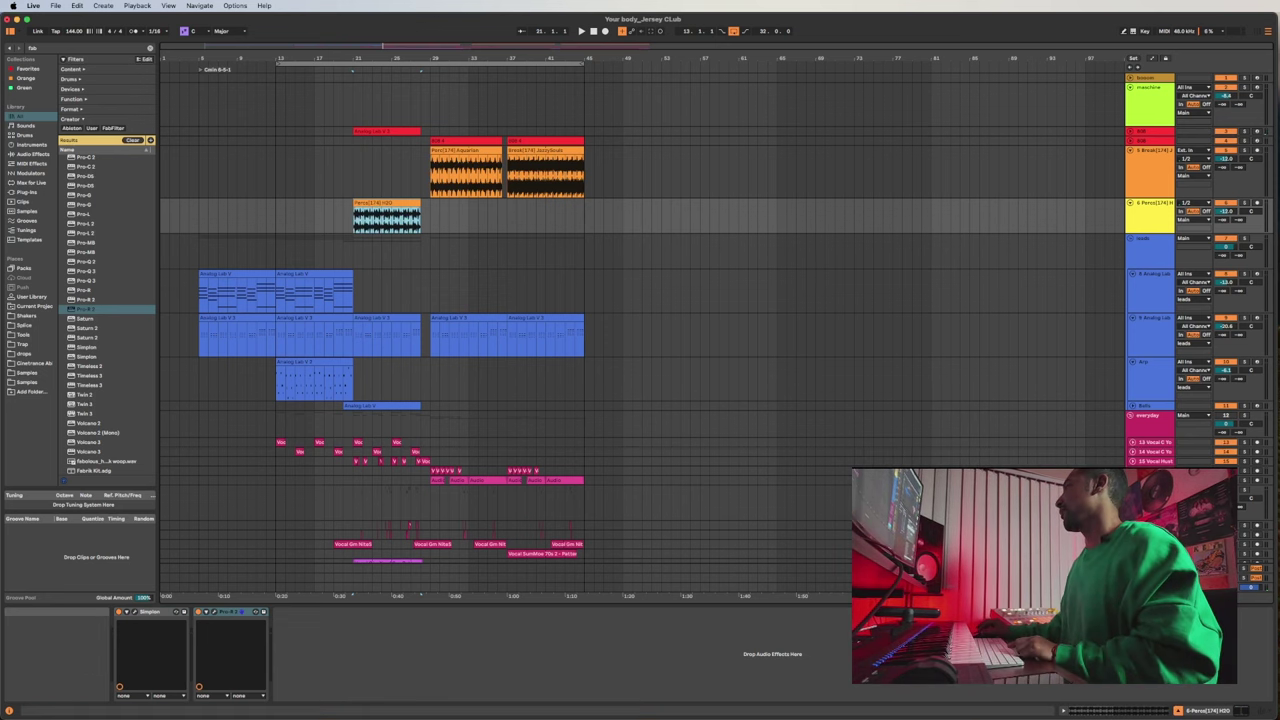
key("super+alt+p")
left_click_drag(536, 262, 435, 166)
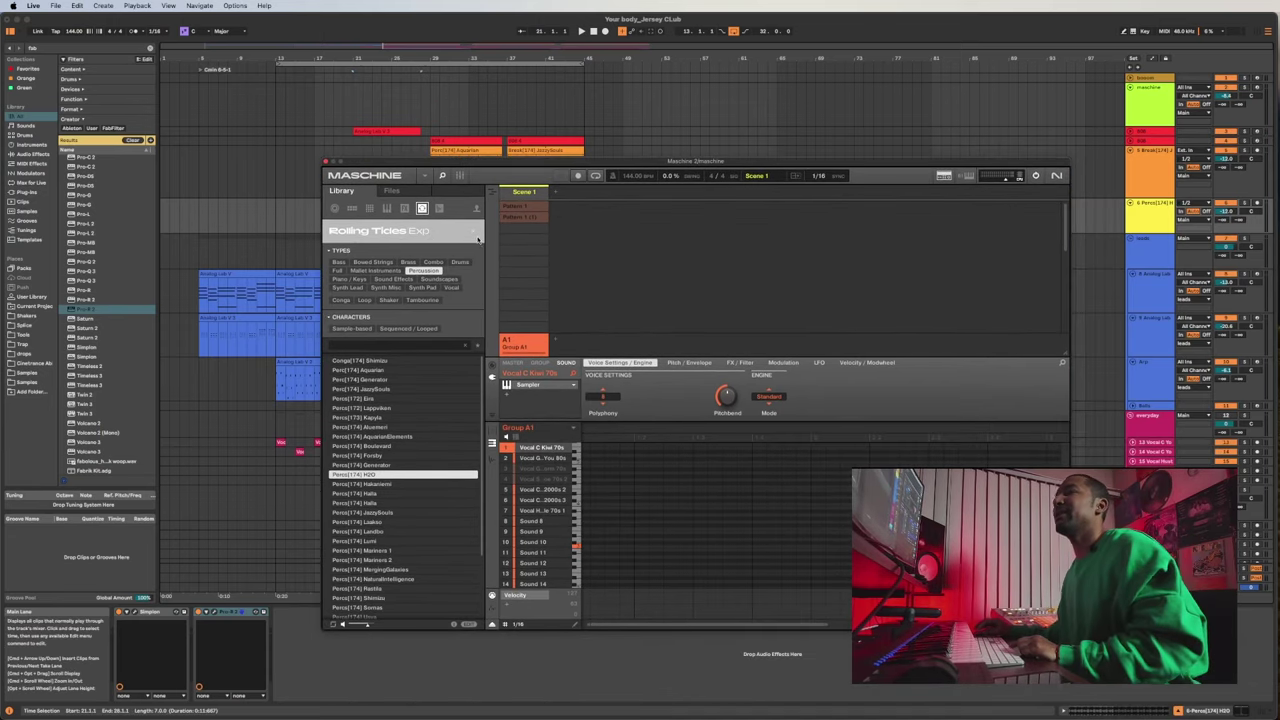
left_click(429, 233)
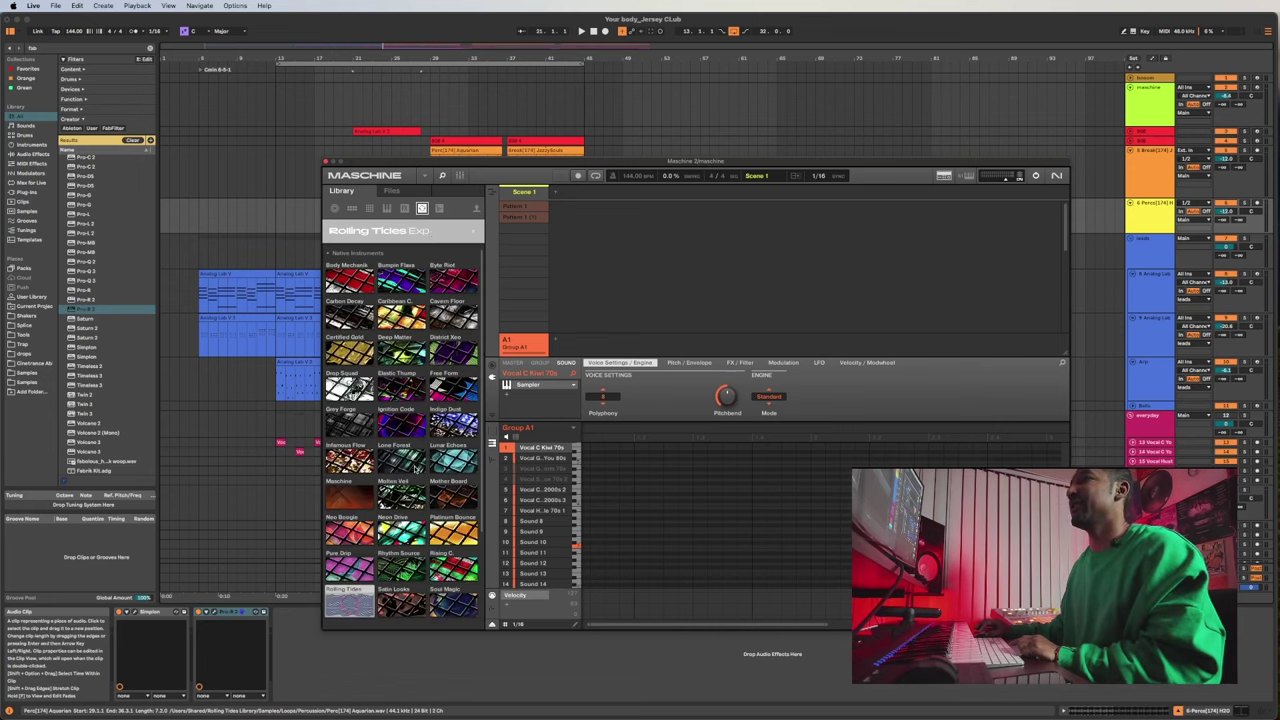
scroll(377, 542, "down", 3)
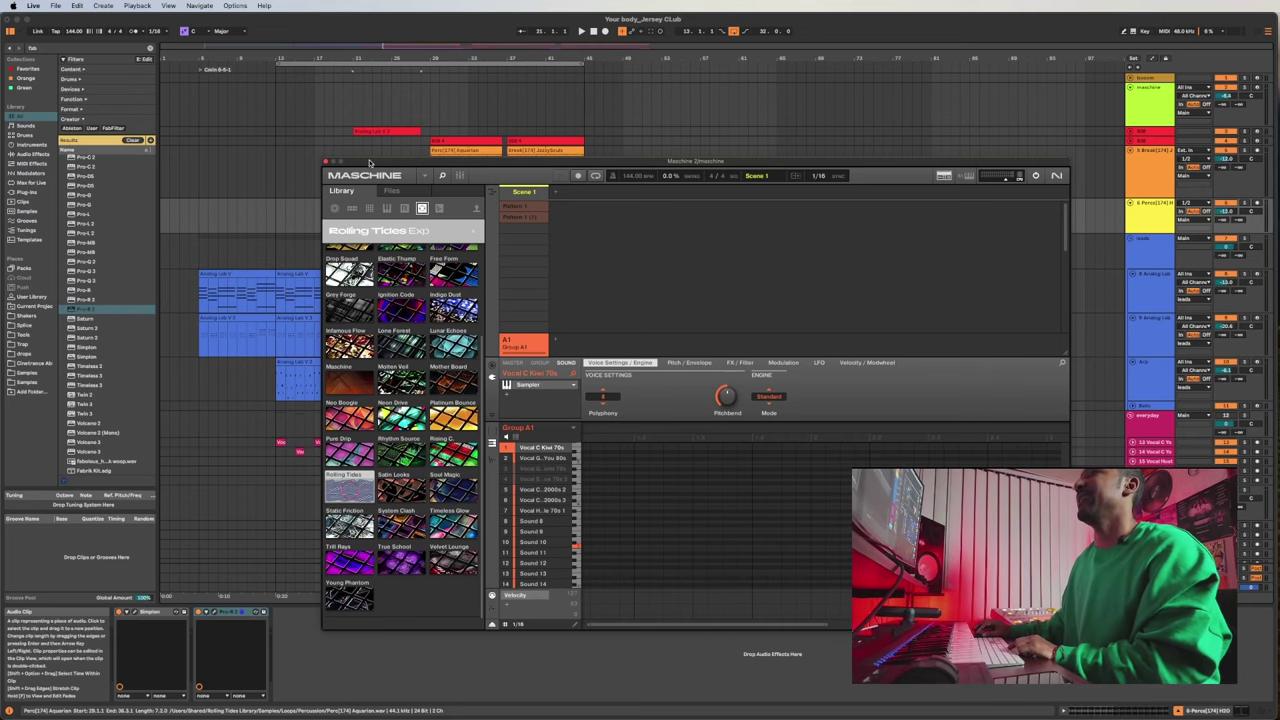
left_click_drag(369, 162, 1279, 200)
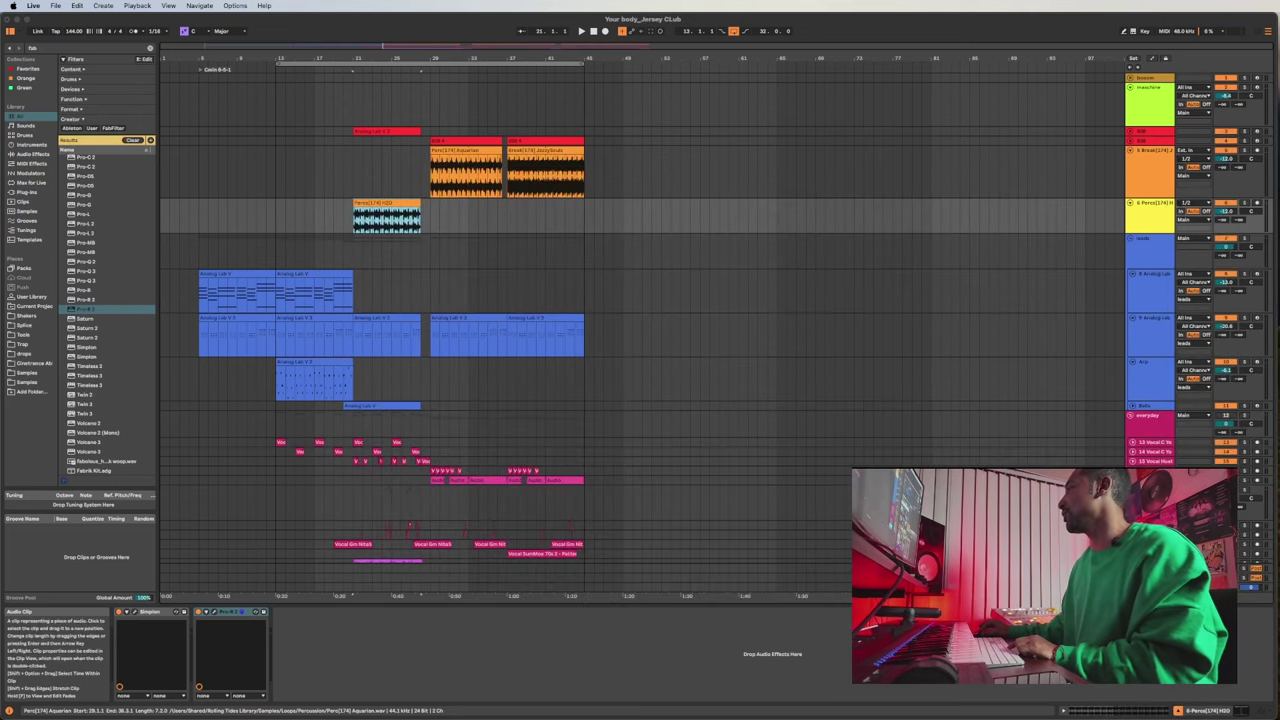
View the Analog Lab V bass preset on the lower 808 track and play that track's first clip from bar 29.
left_click(438, 336)
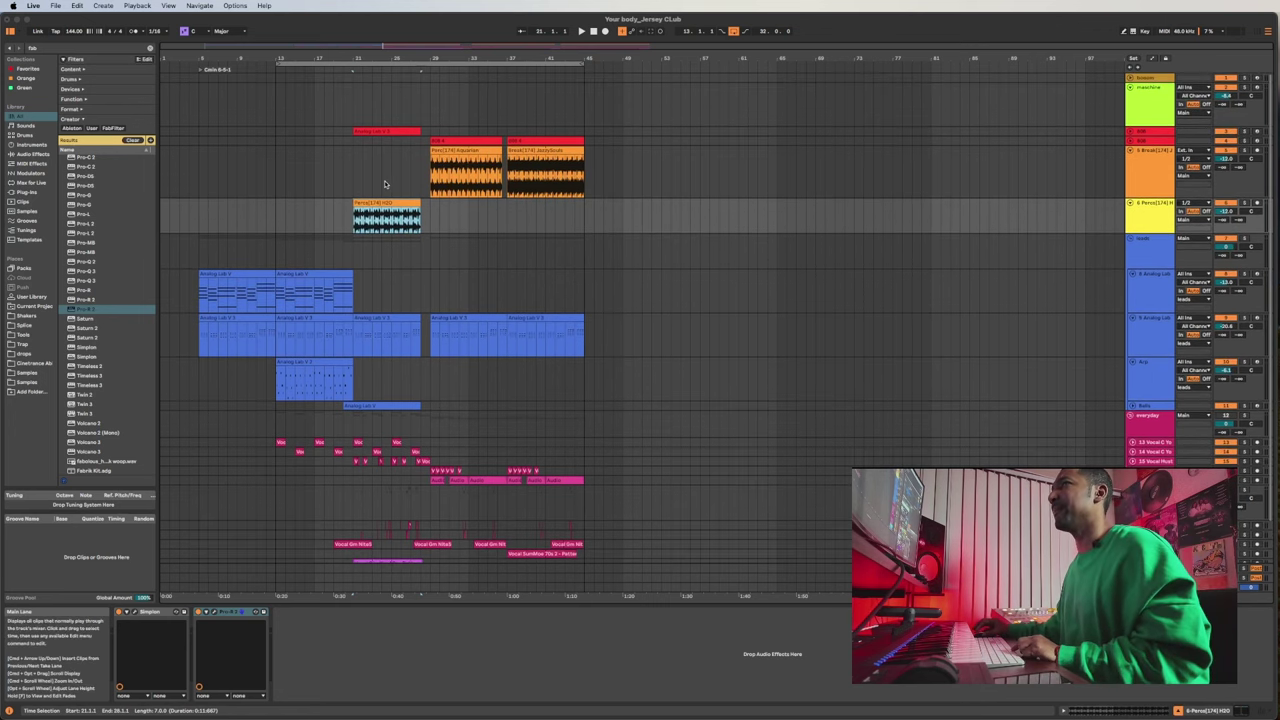
left_click(430, 181)
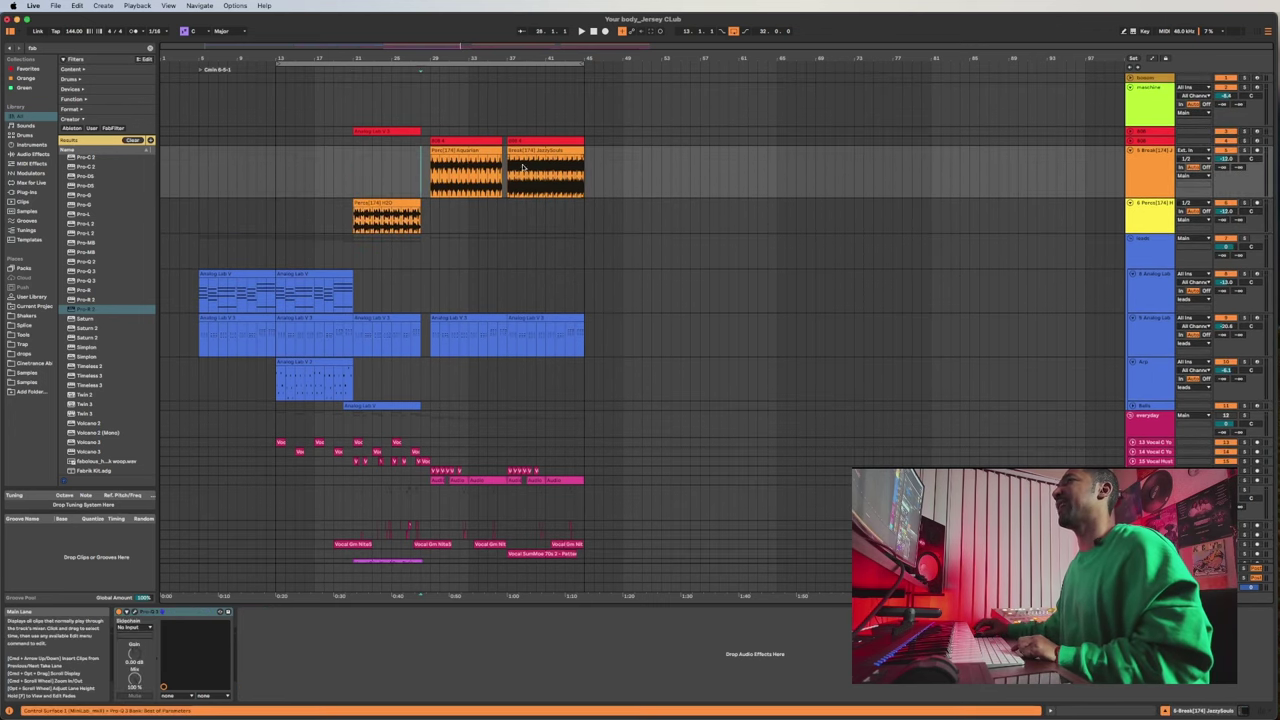
left_click(1161, 141)
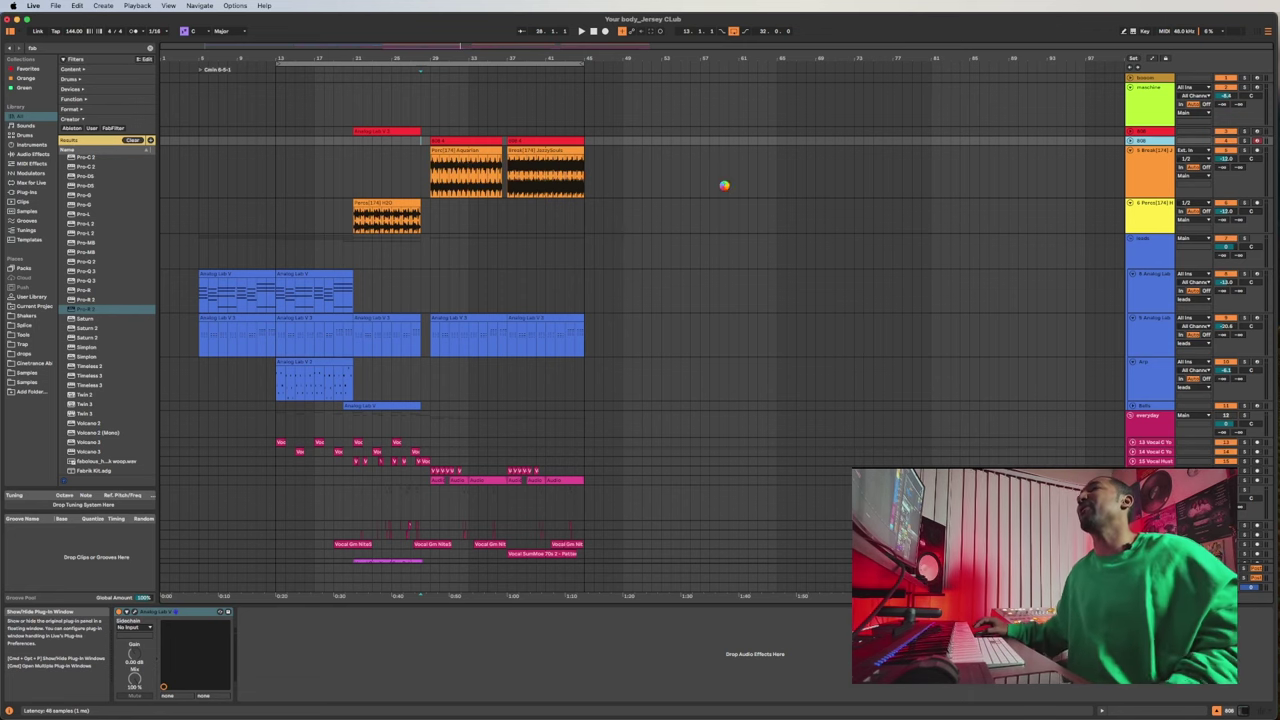
key("super+alt+p")
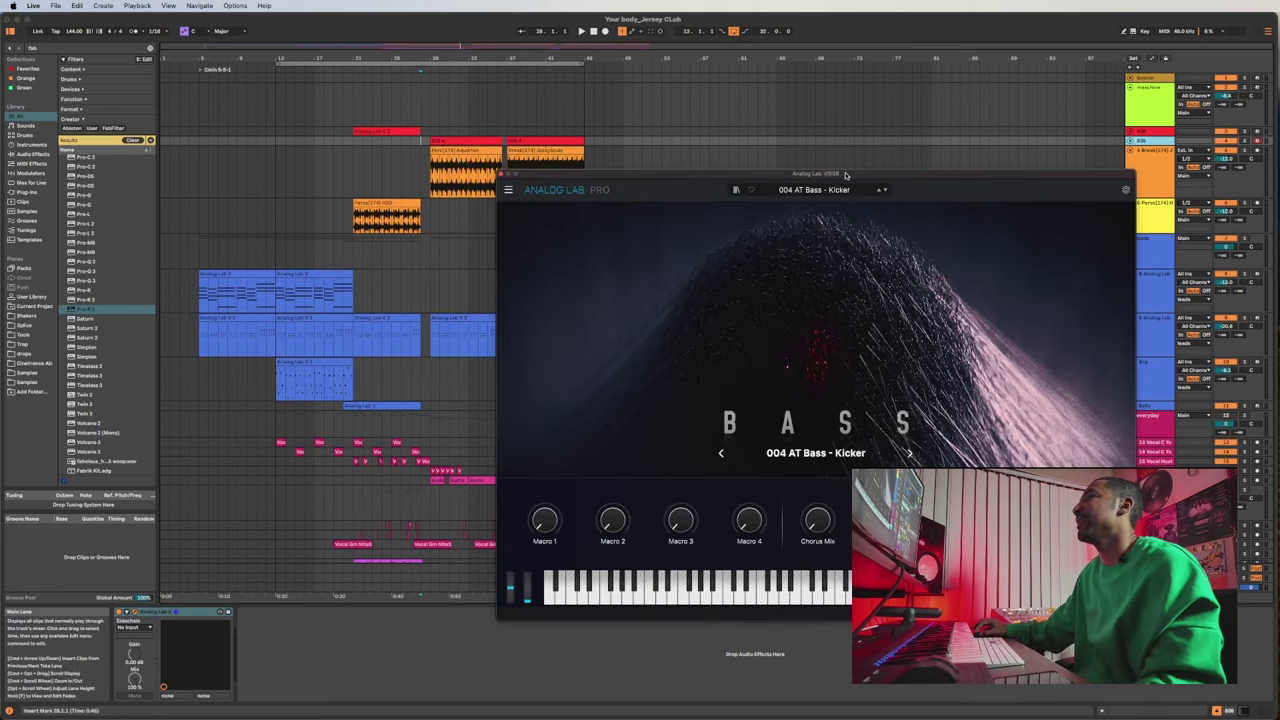
left_click_drag(773, 170, 695, 147)
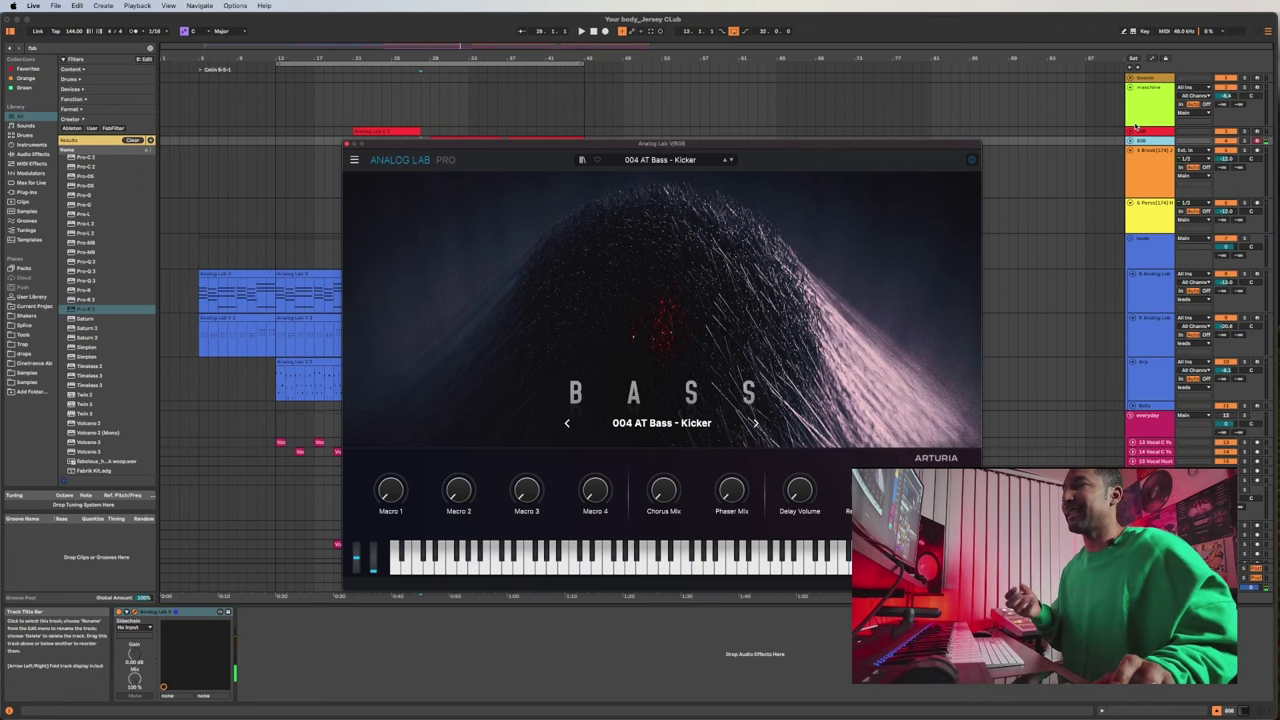
scroll(740, 92, "down", 3)
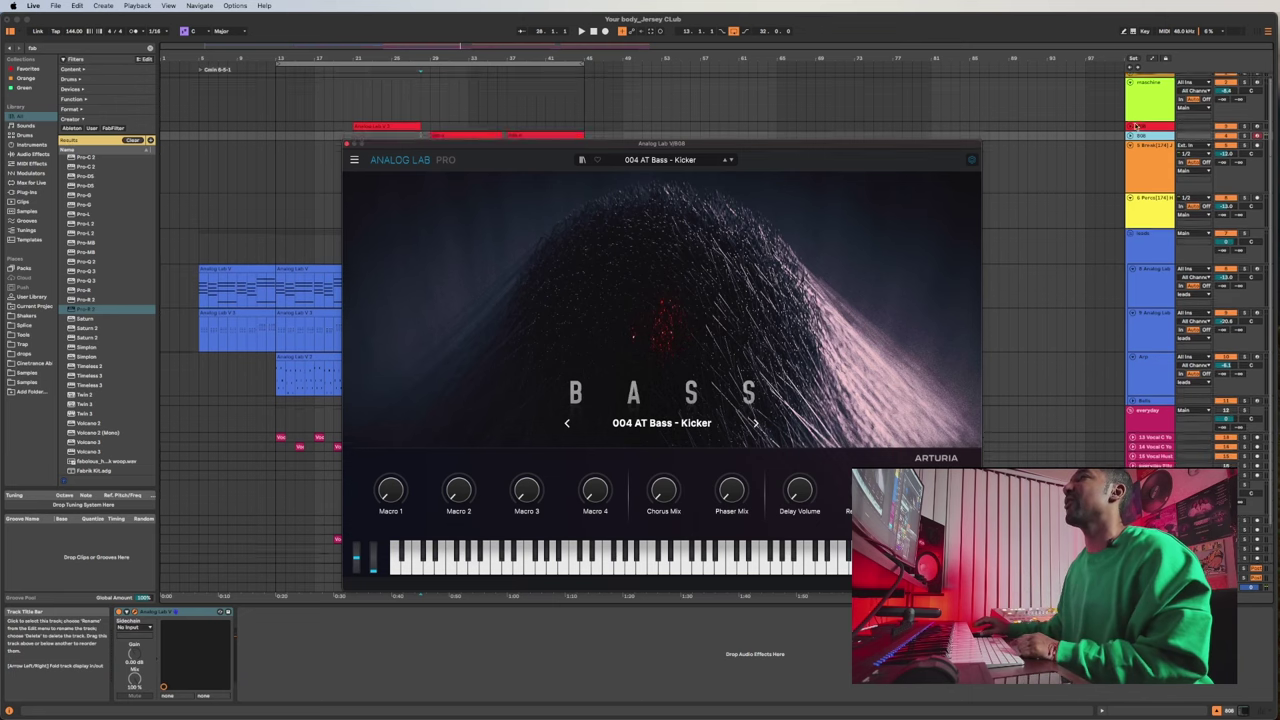
scroll(727, 98, "up", 3)
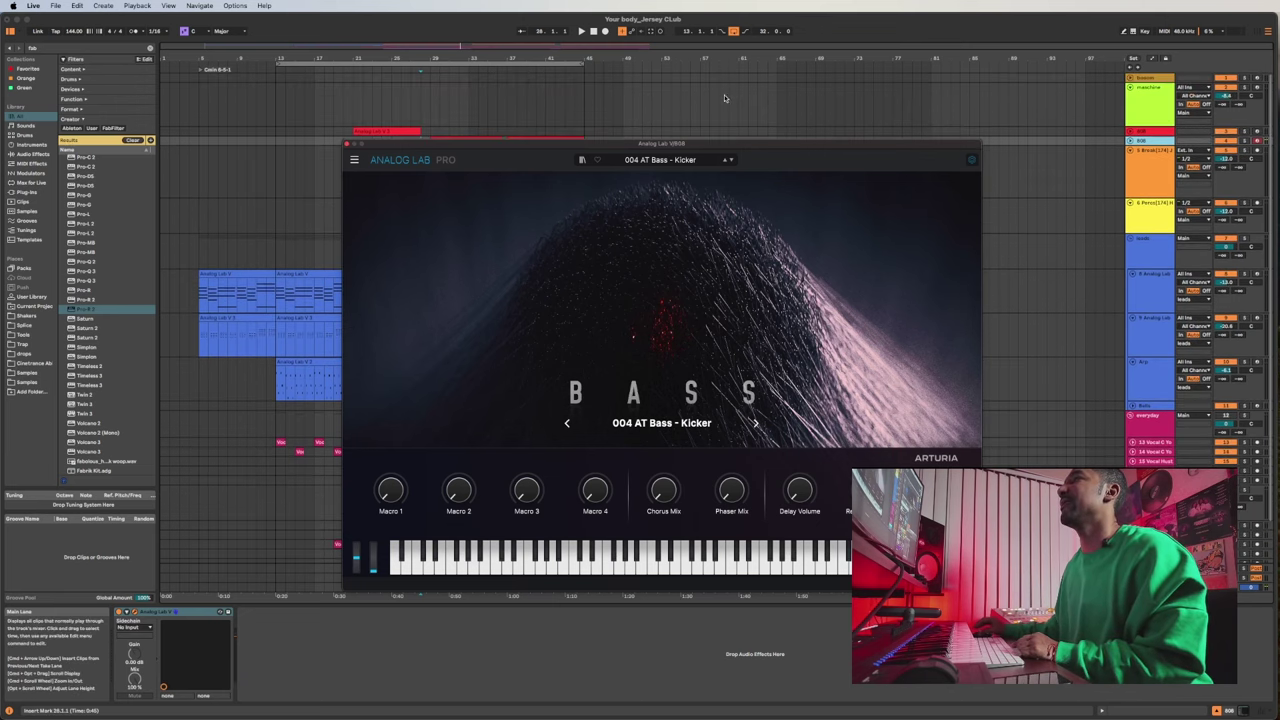
left_click(348, 145)
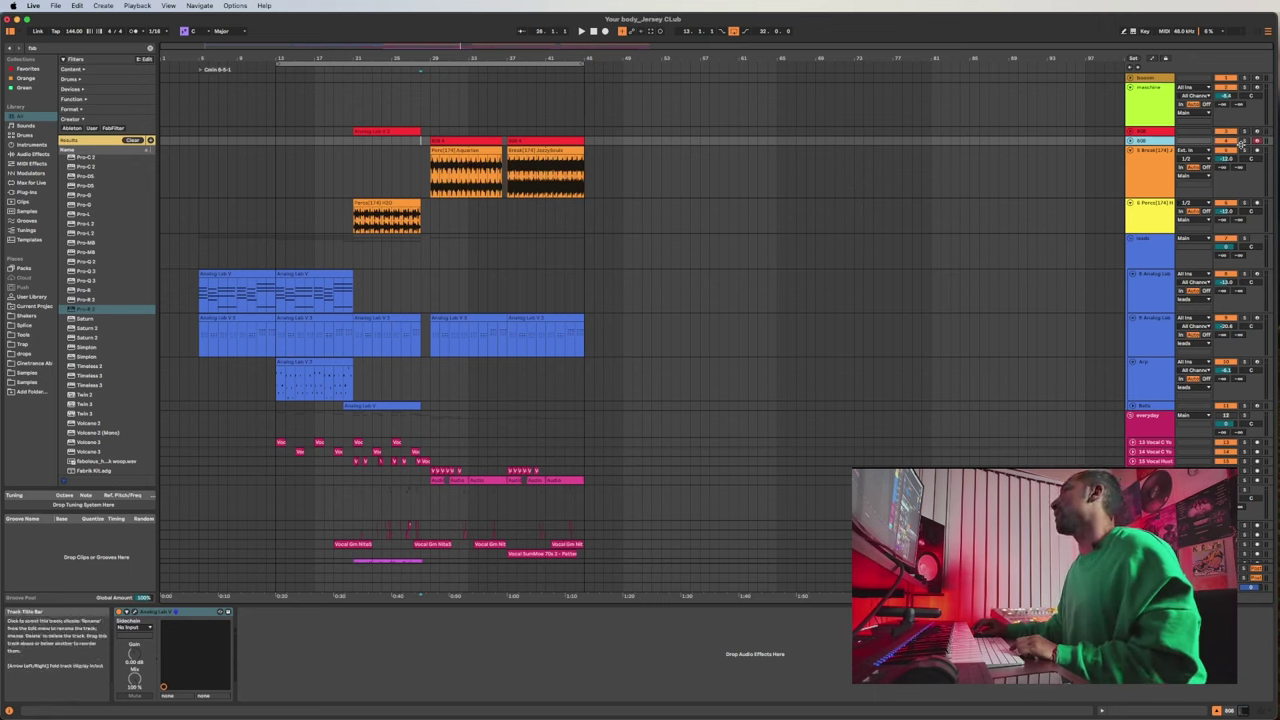
left_click(490, 140)
key("space")
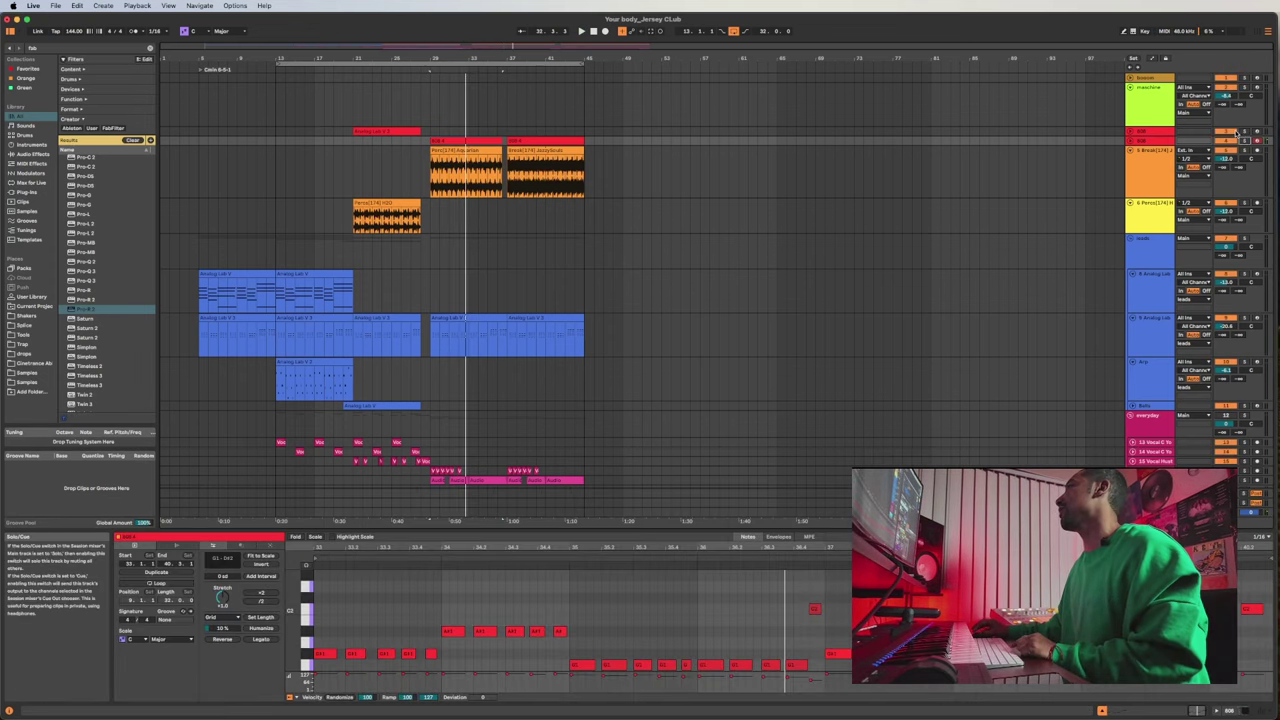
Solo the orange Break[174] JazzySouls track, enlarge its lane, and play the Percs[174] Aquarian clip from bar 29.
left_click(1150, 179)
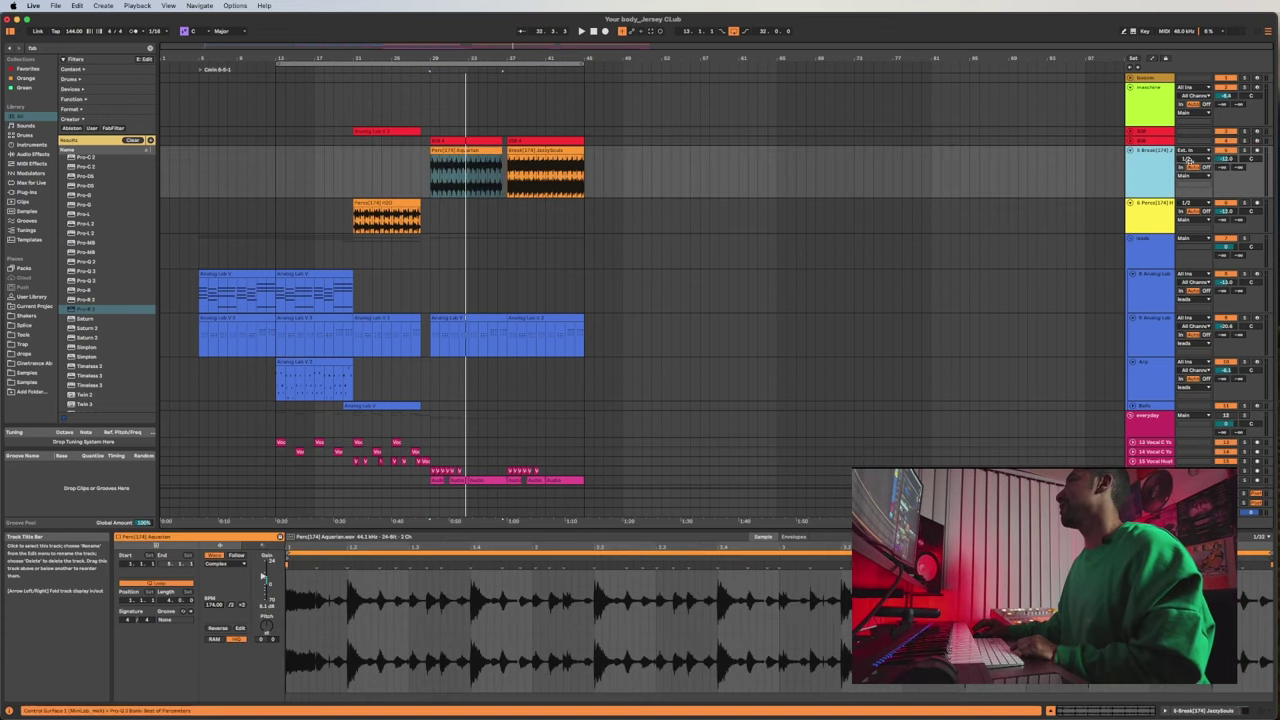
left_click(1244, 152)
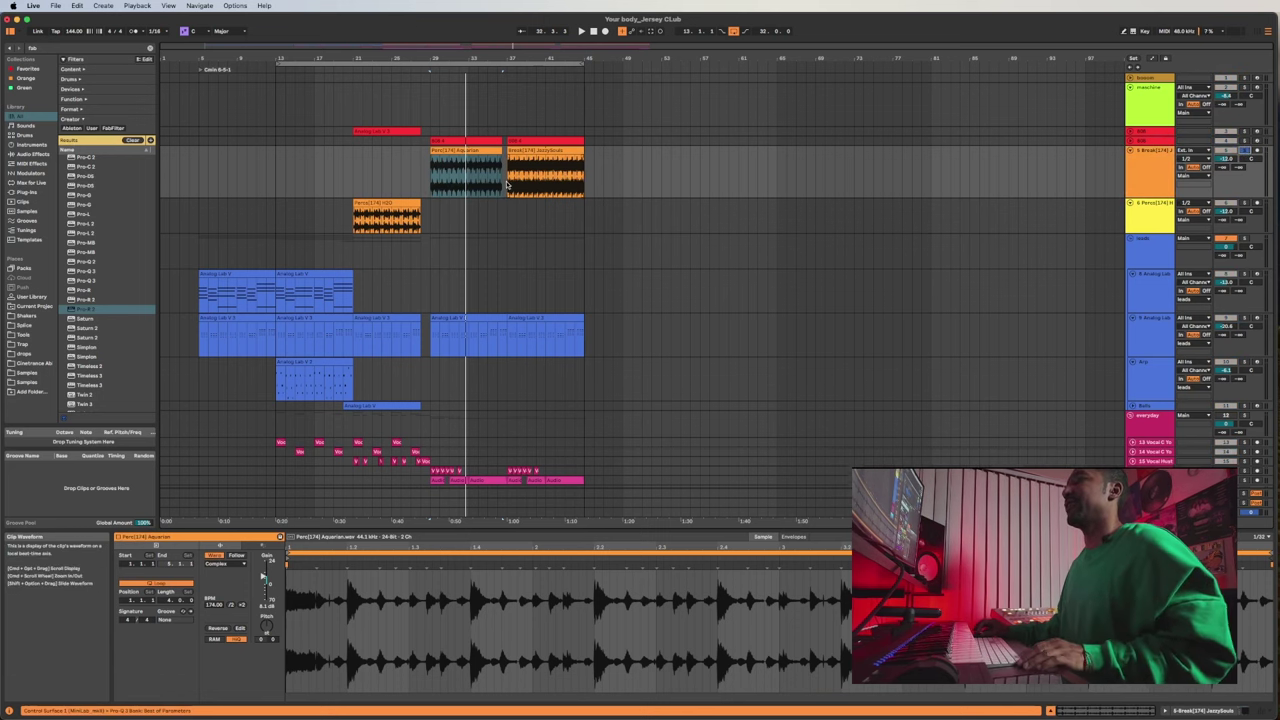
scroll(507, 184, "up", 3)
scroll(422, 192, "up", 2)
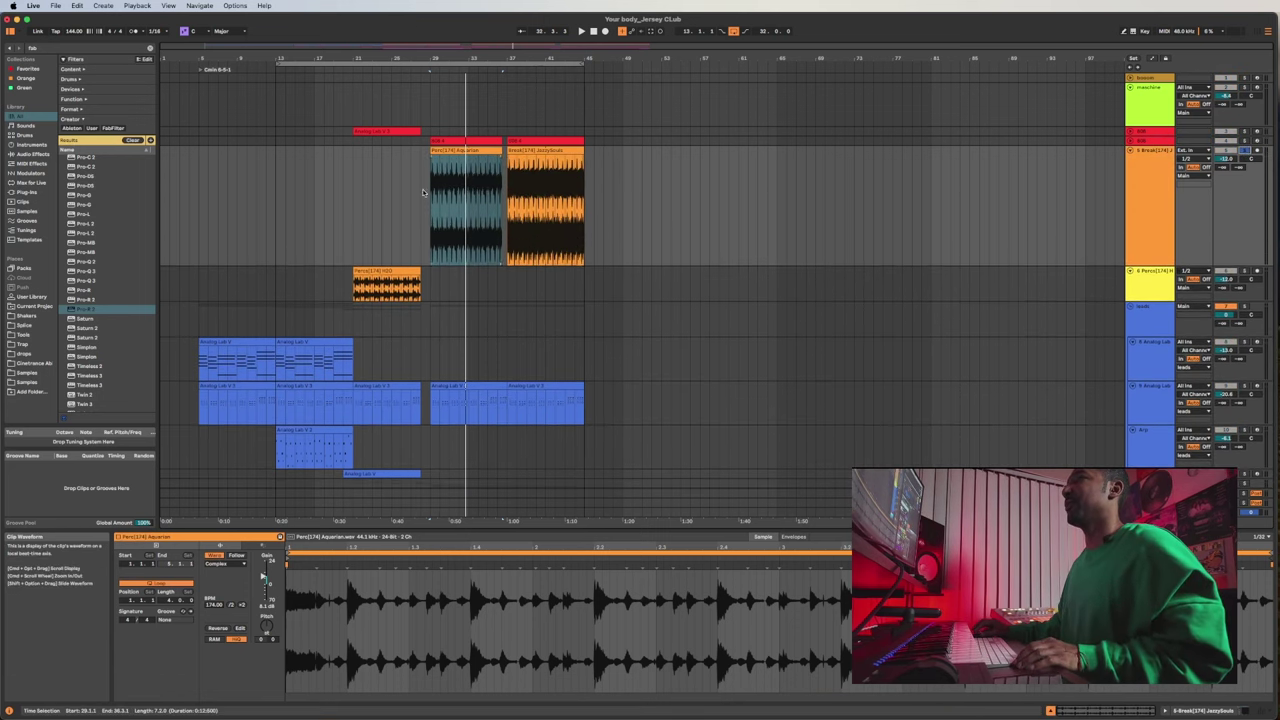
left_click(477, 152)
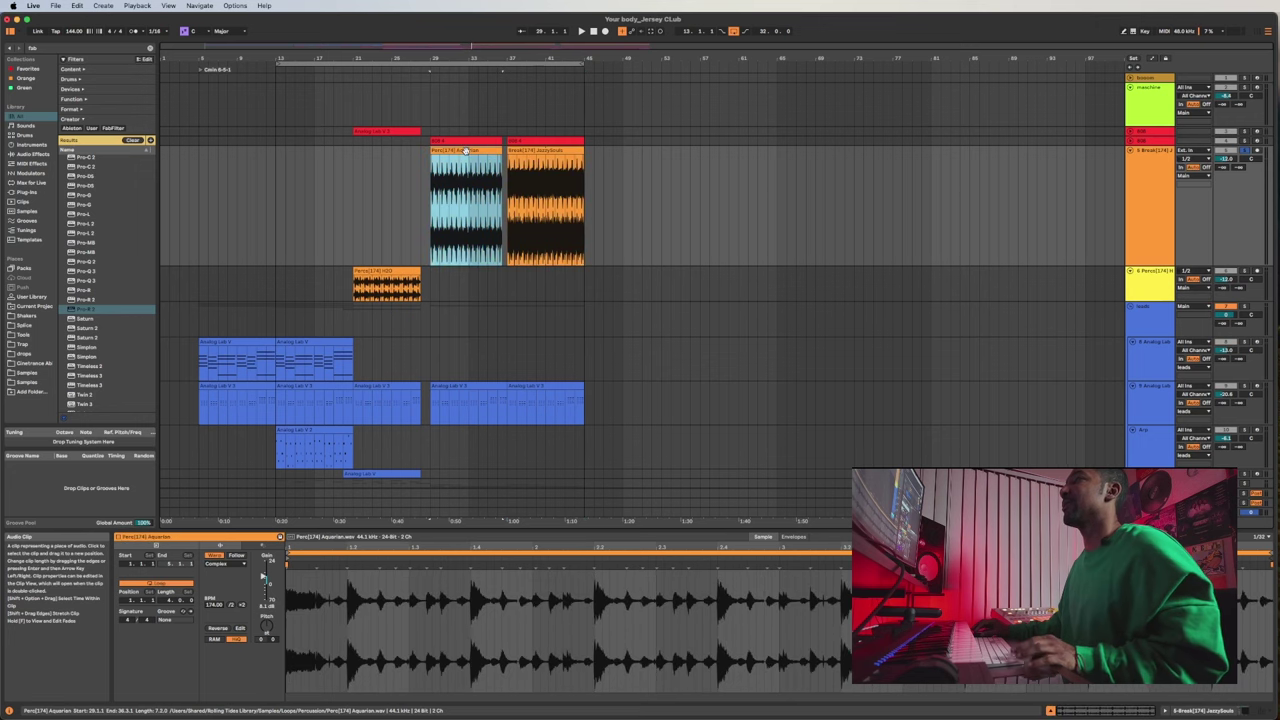
key("space")
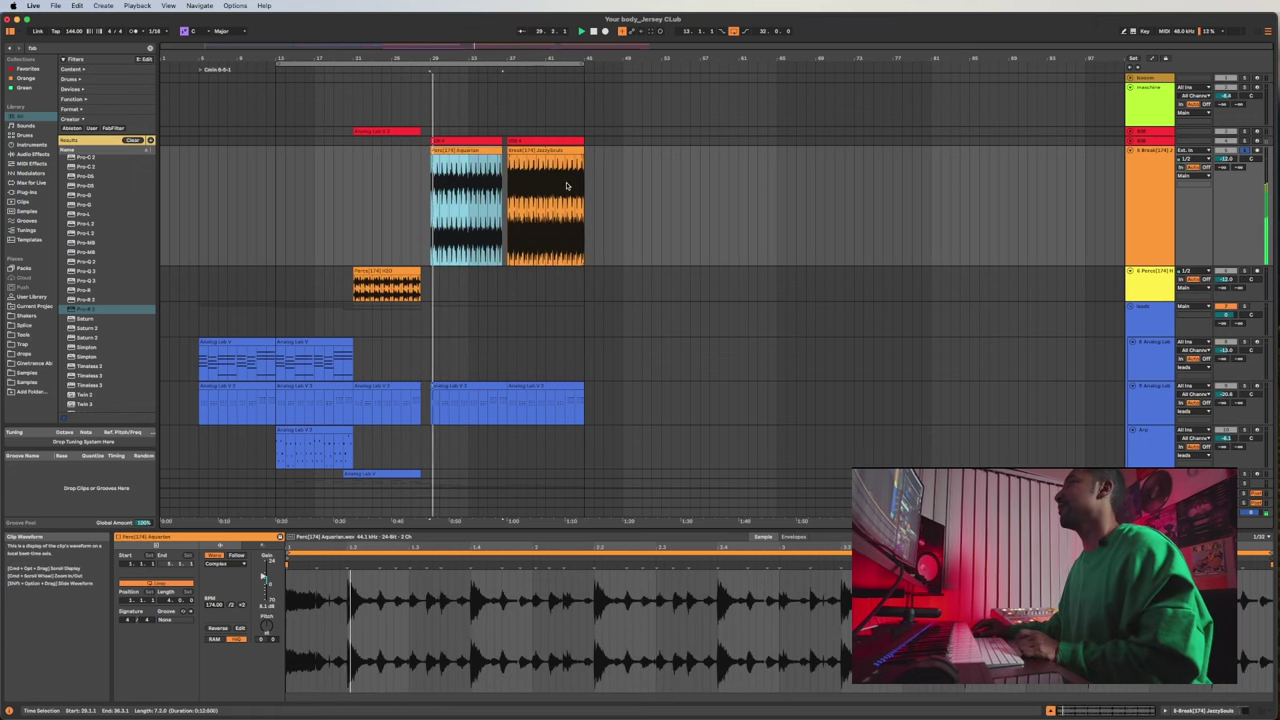
left_click(1152, 184)
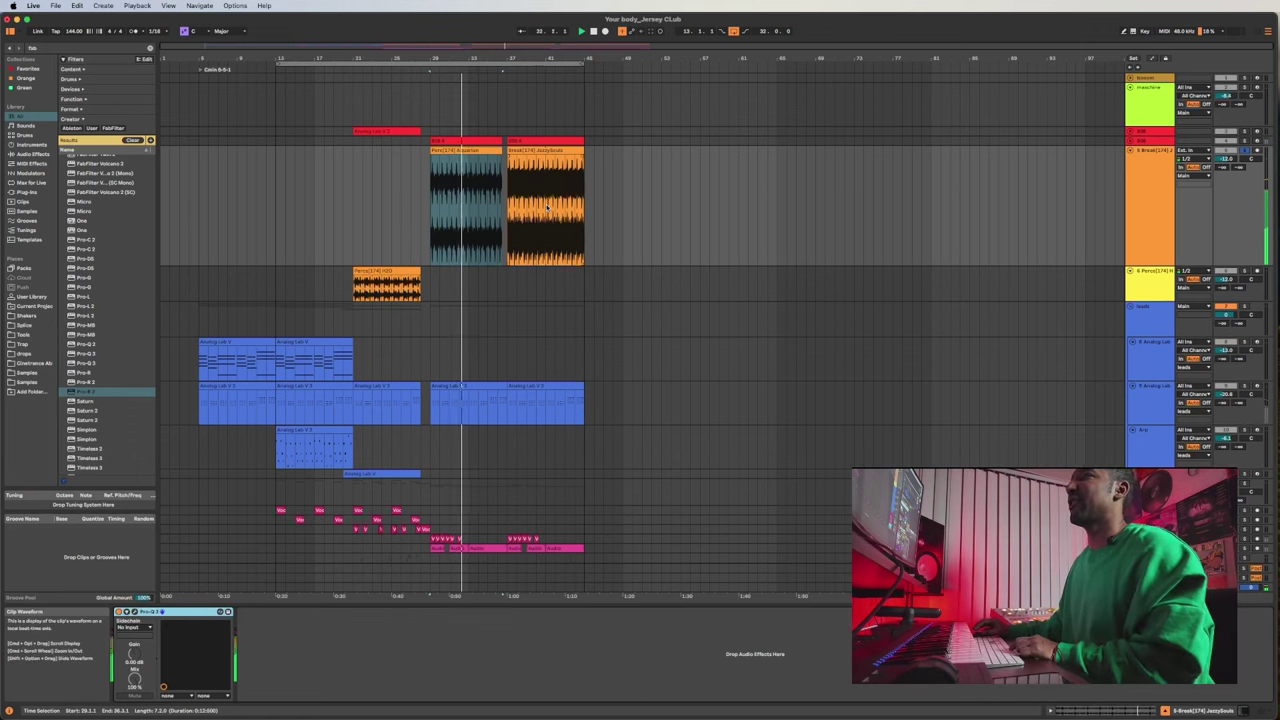
Play the Break[174] JazzySouls clip from bar 37 and unsolo its track.
left_click(540, 151)
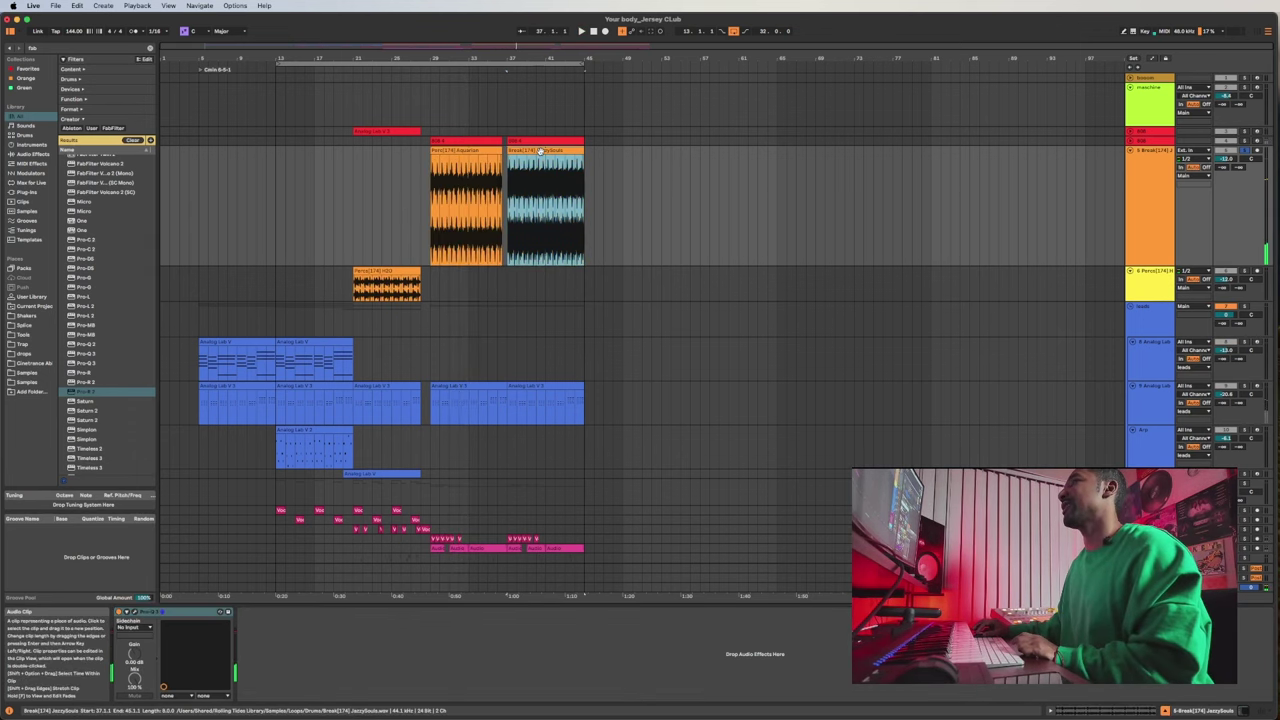
key("space")
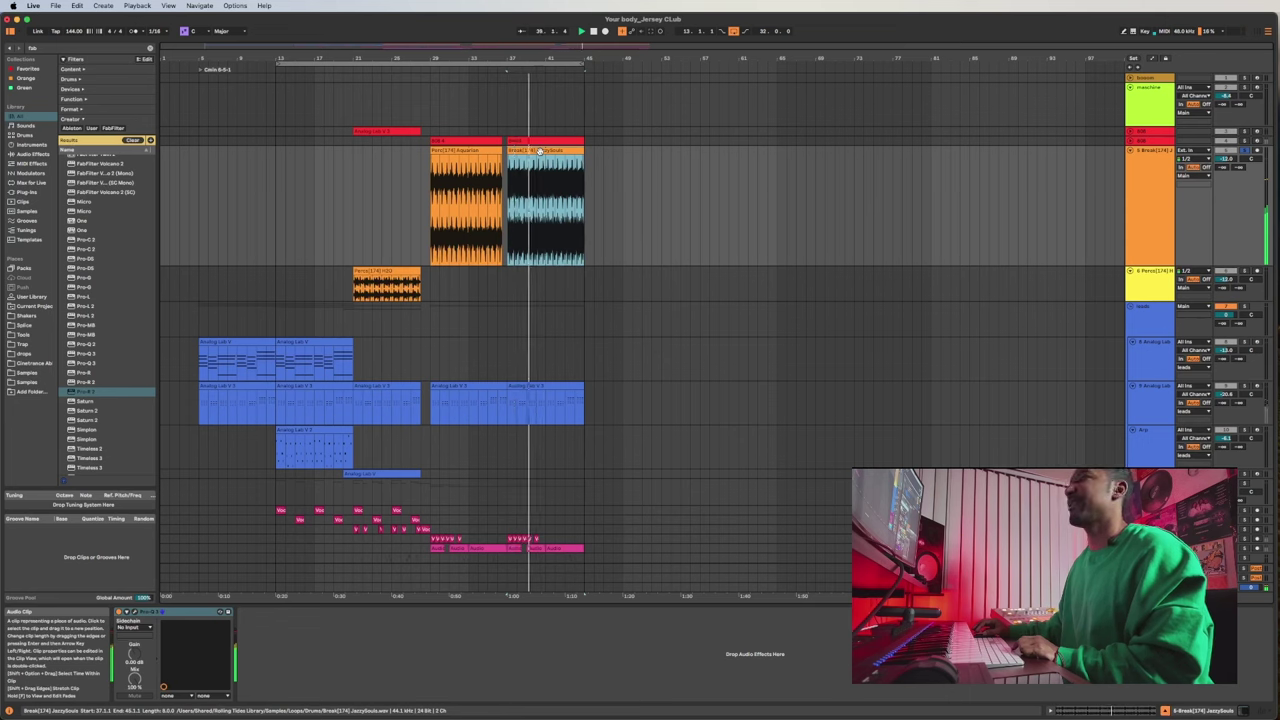
key("space")
left_click(1245, 150)
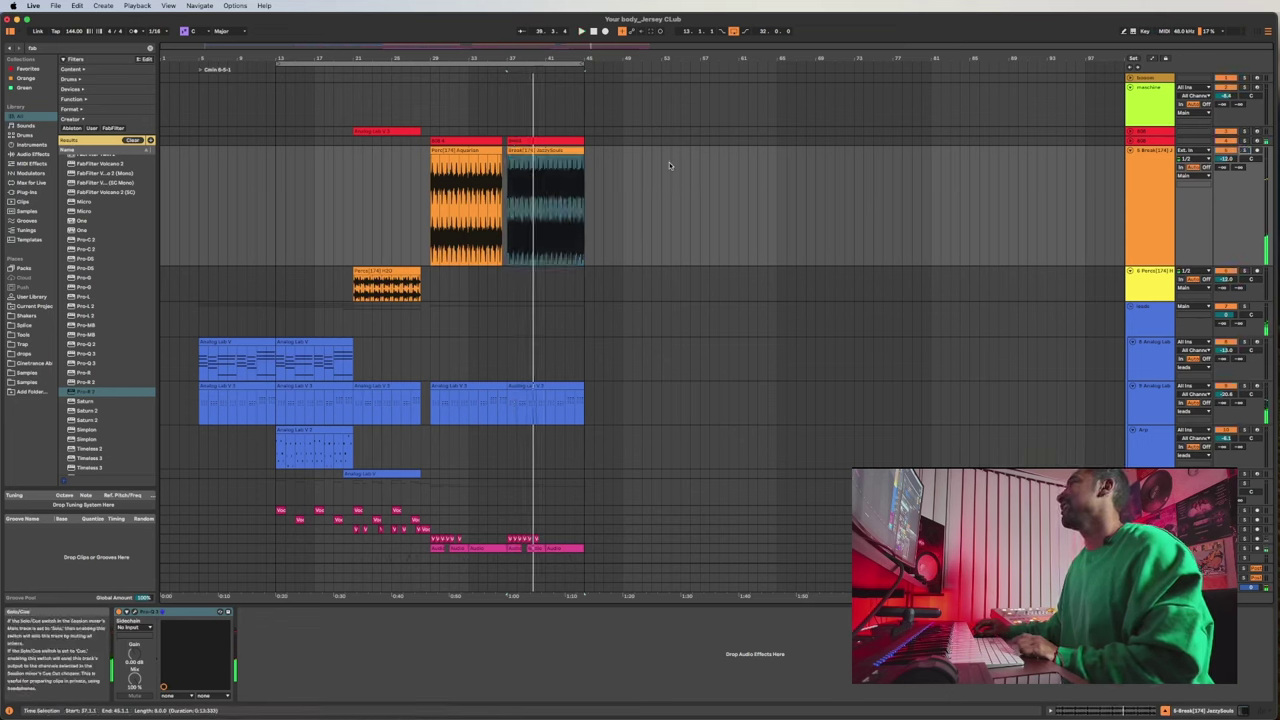
Play the arrangement from bar 29, comparing it with the orange Break[174] JazzySouls track active and deactivated.
left_click(432, 186)
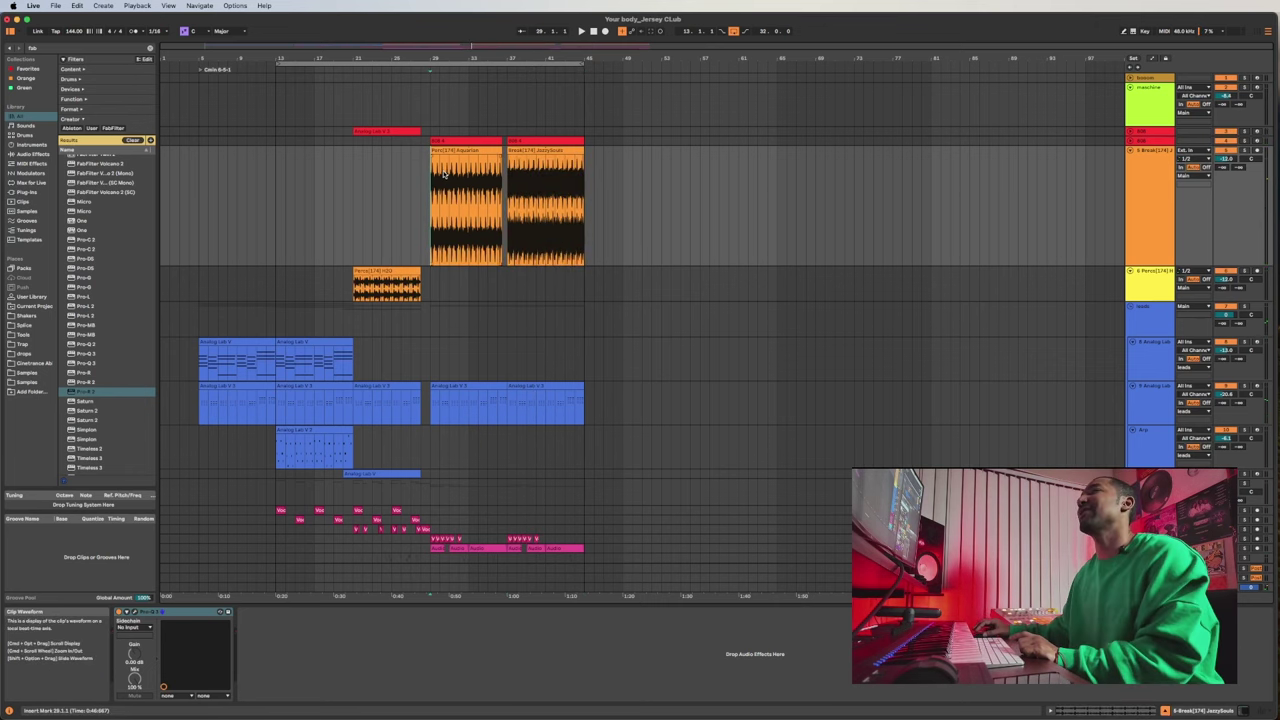
key("space")
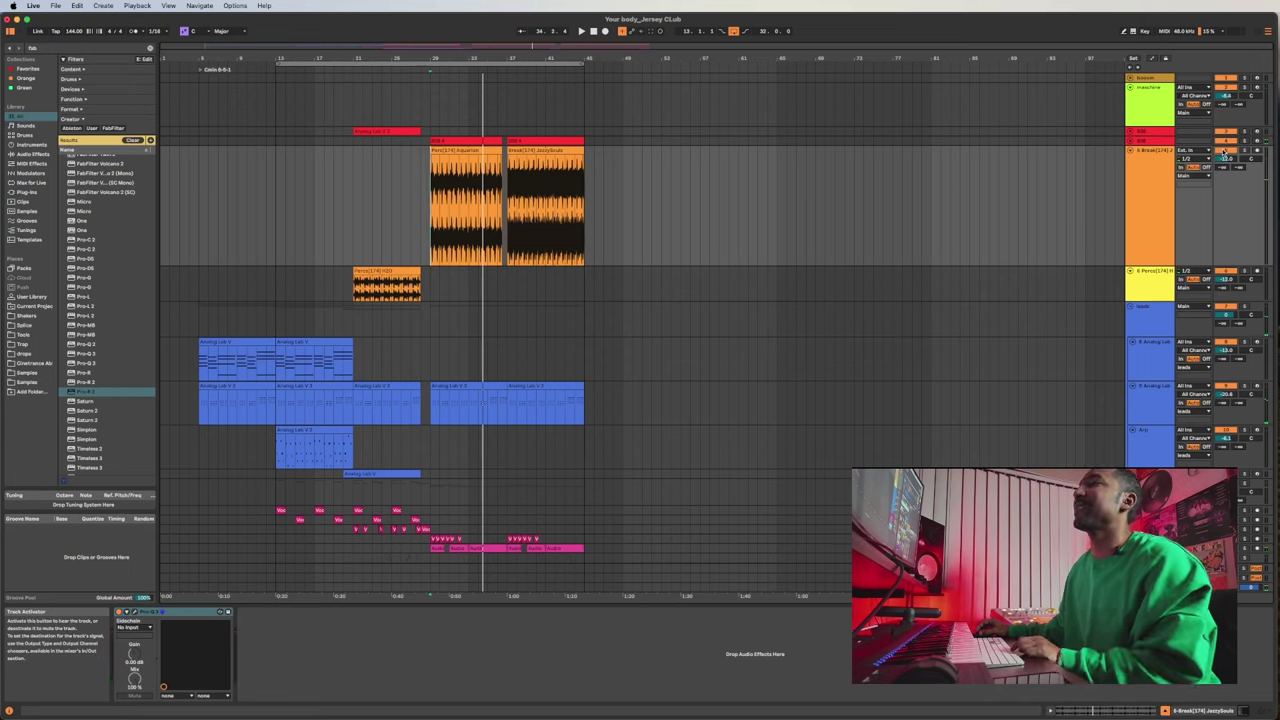
key("space")
key("space")
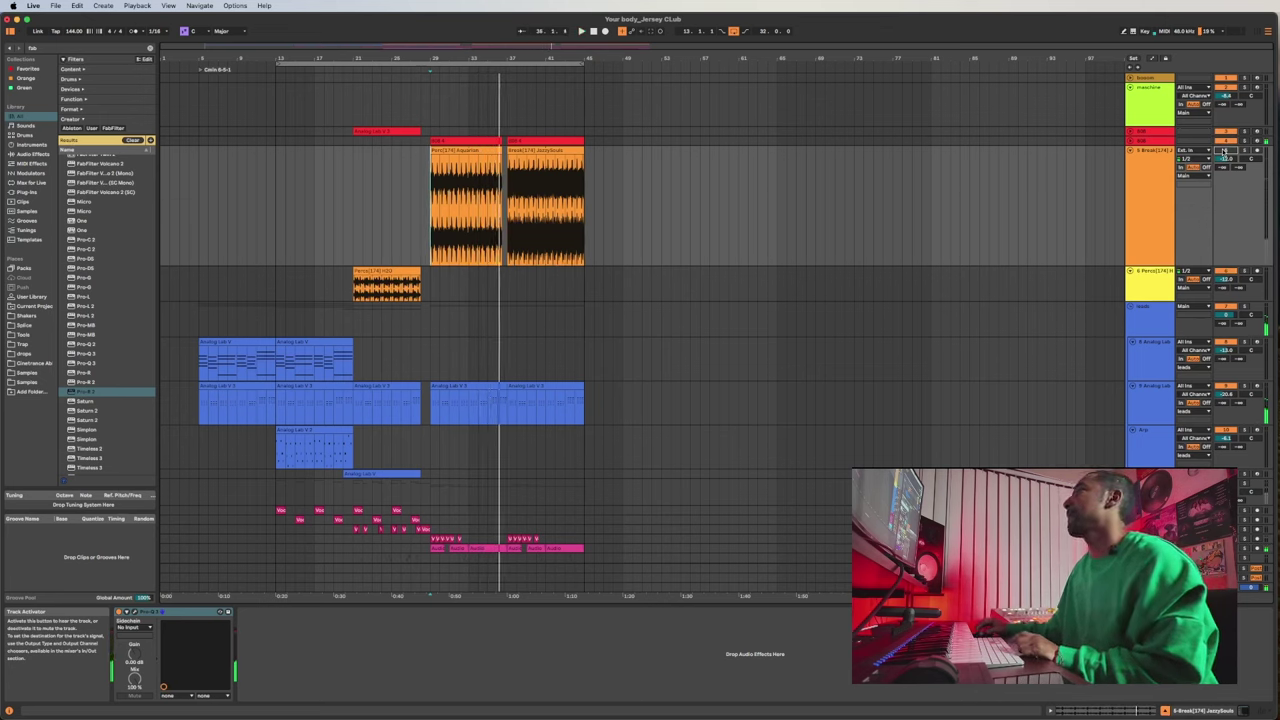
Collapse the orange Break and Percs lanes and optimize the arrangement's height and width to fit the window.
scroll(445, 346, "down", 5)
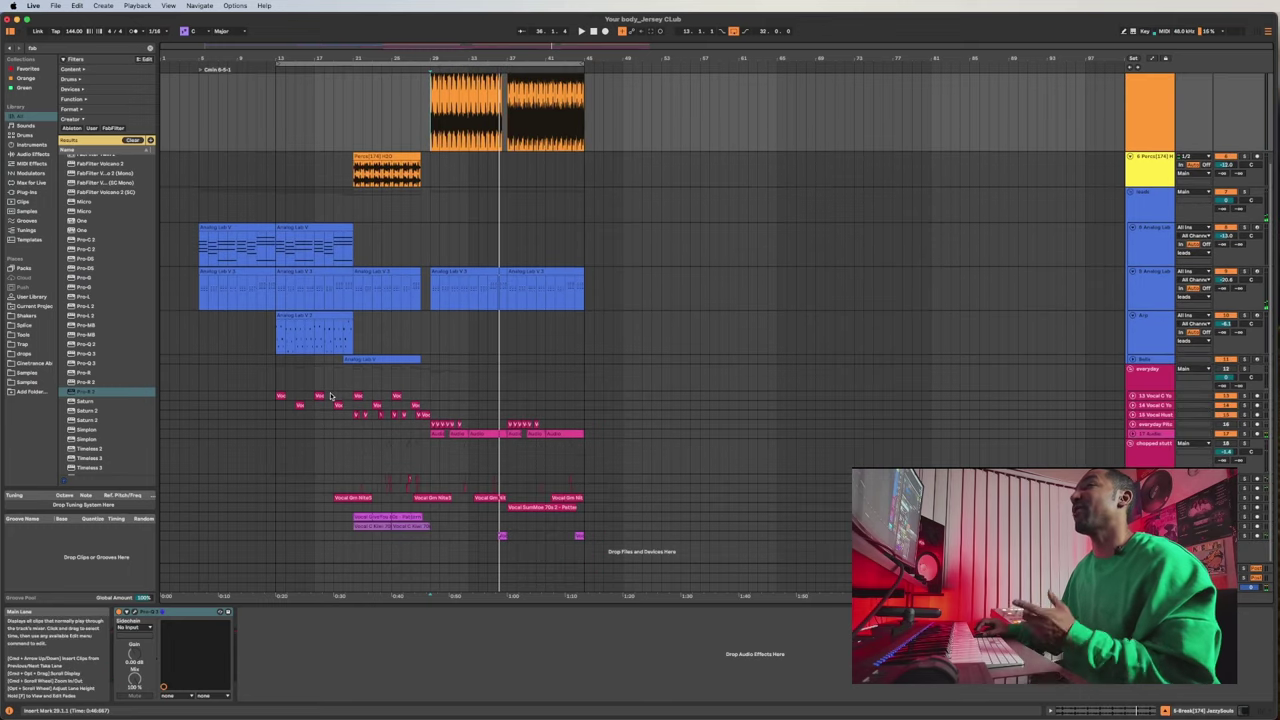
scroll(761, 122, "up", 5)
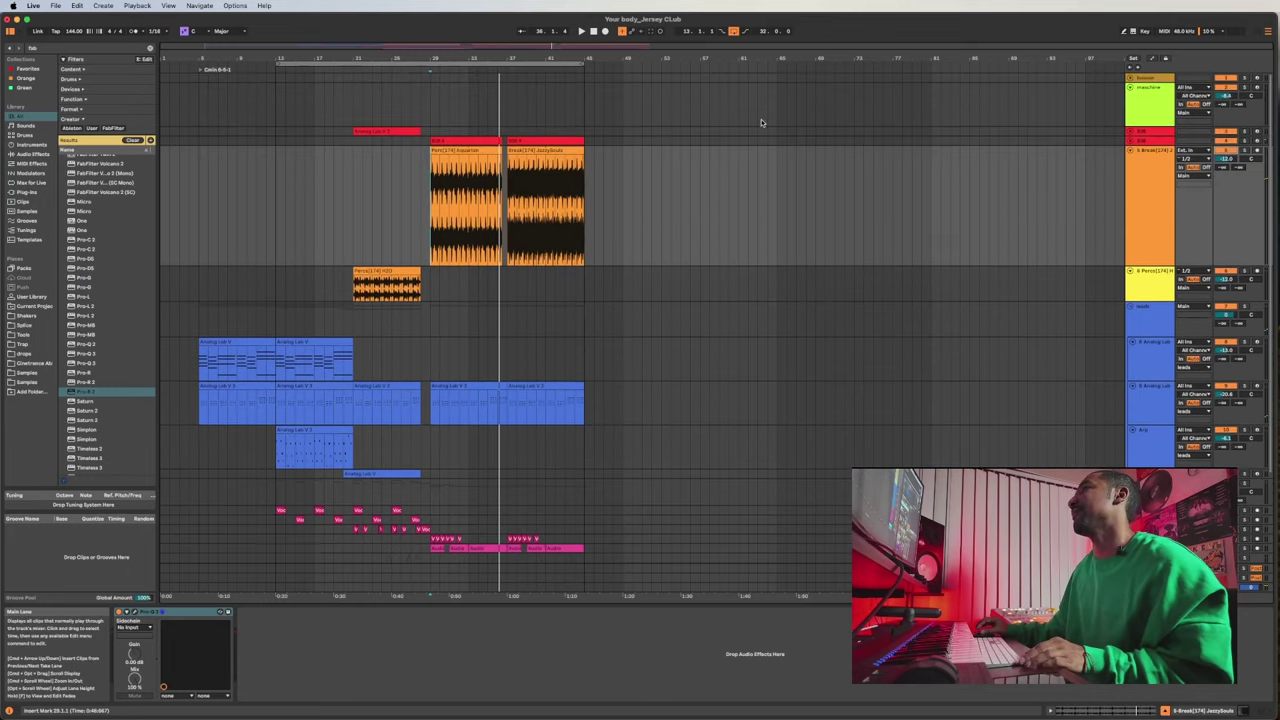
scroll(654, 179, "up", 3)
scroll(654, 179, "down", 10)
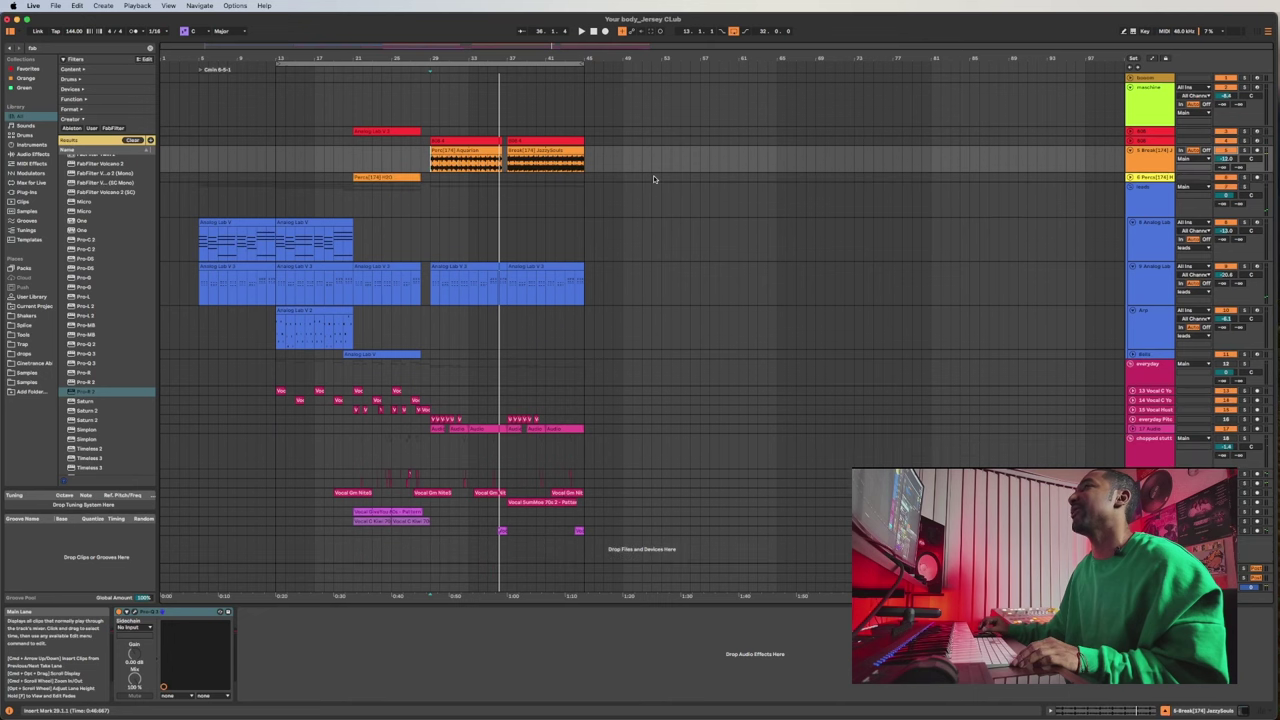
scroll(662, 163, "down", 3)
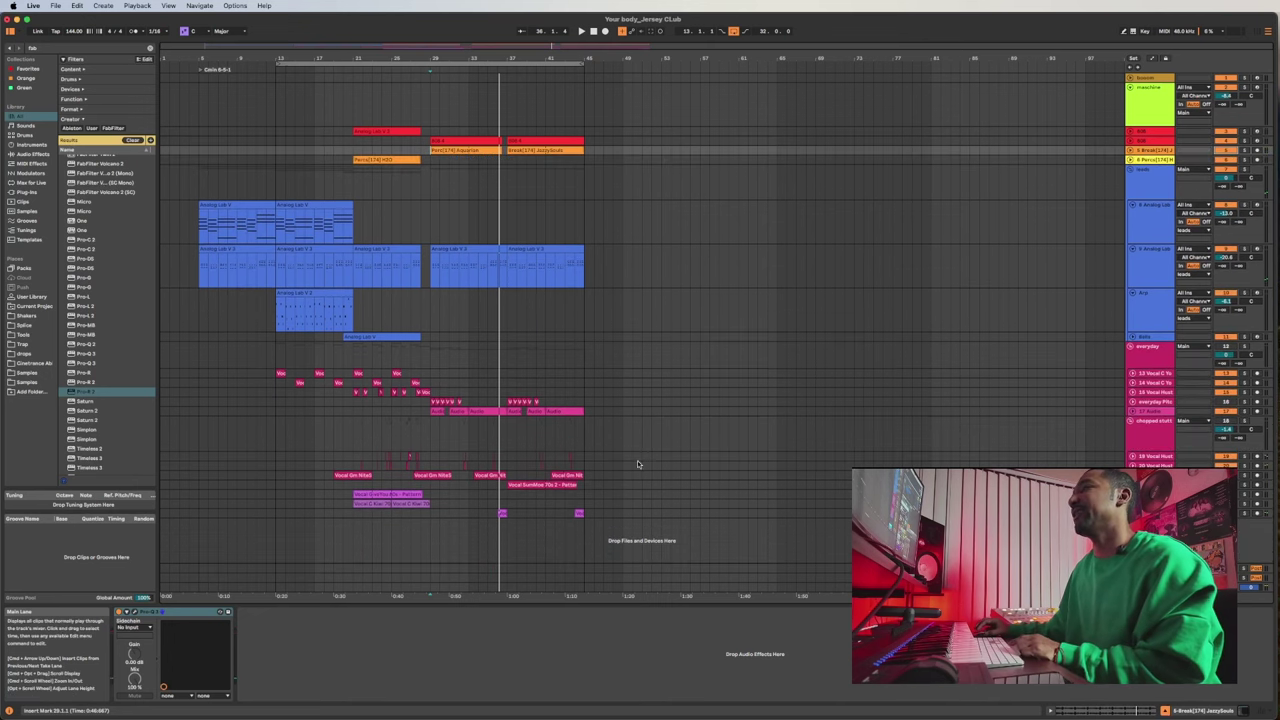
left_click_drag(686, 221, 605, 154)
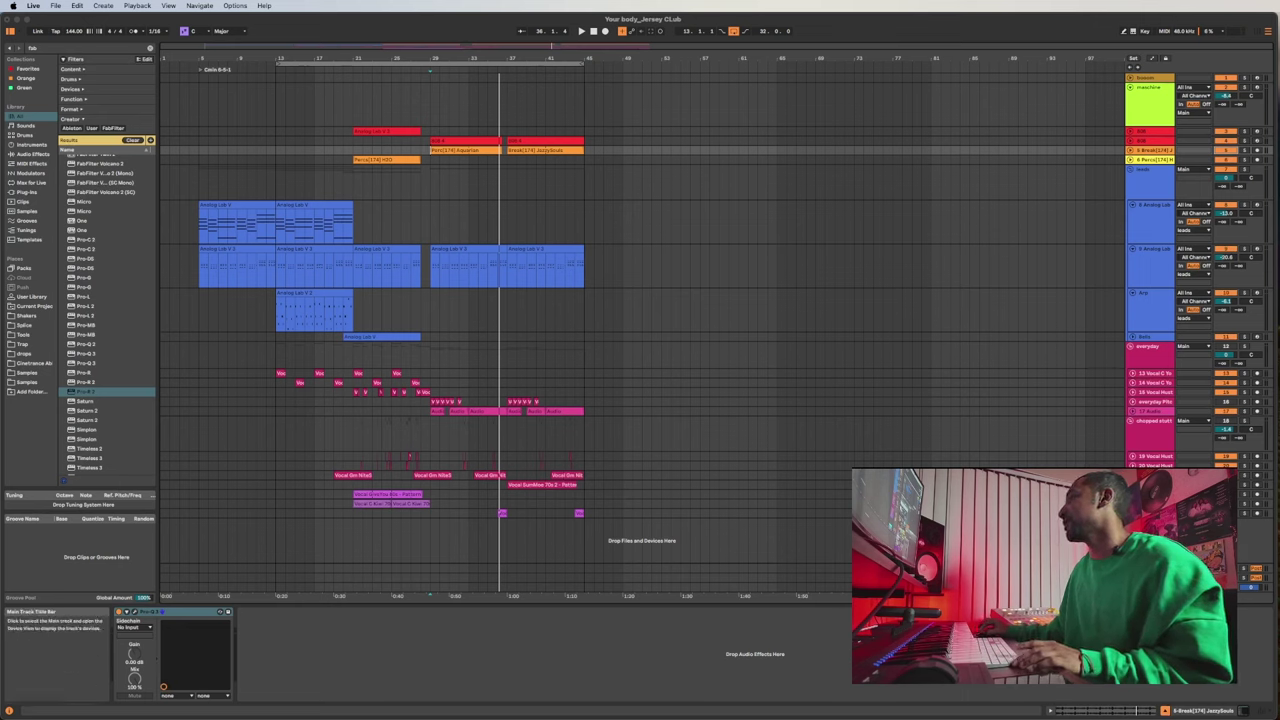
left_click(1165, 58)
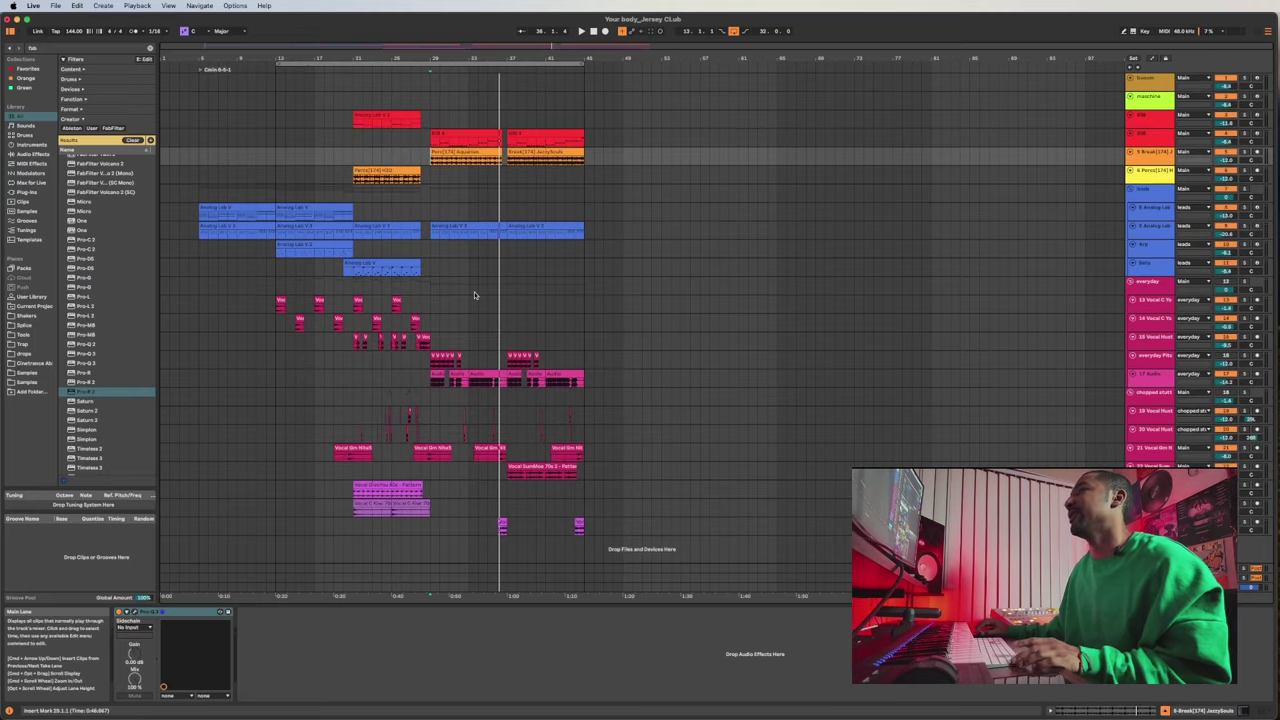
left_click(1148, 596)
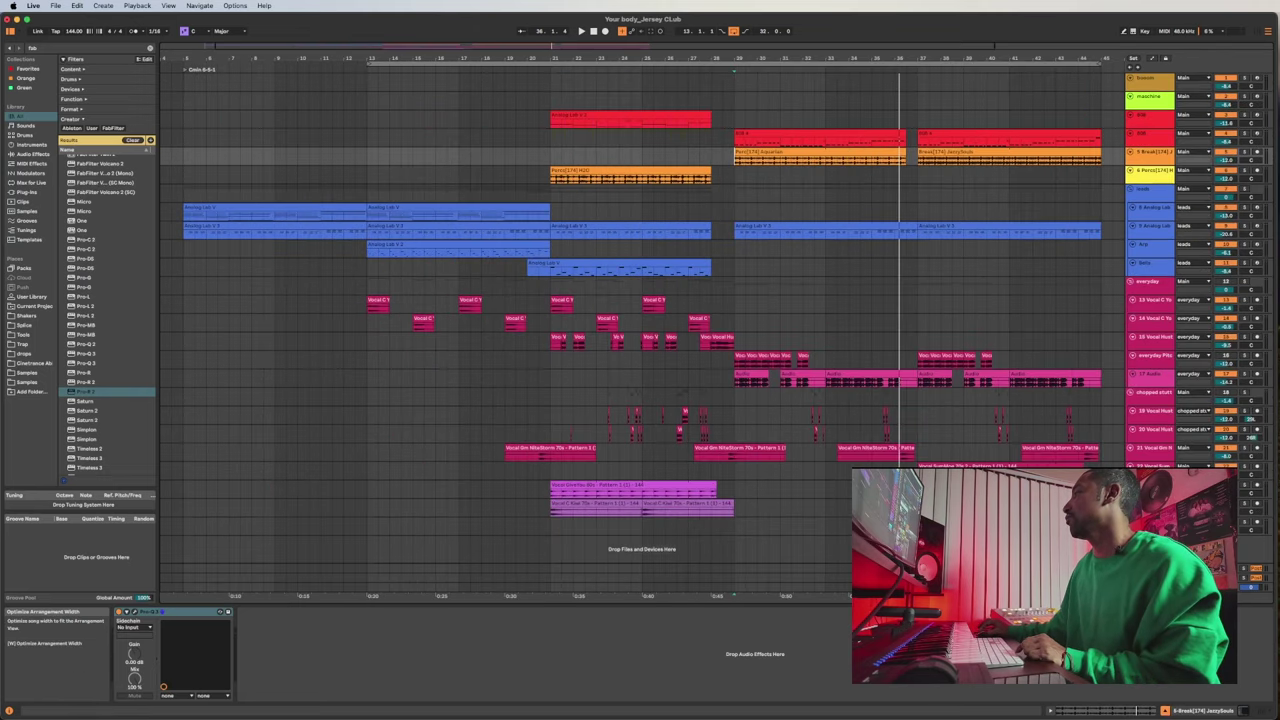
Play the soloed everyday vocal group from bar 13 and its soloed Vocal Hustle track from bar 21.
scroll(669, 351, "left", 2)
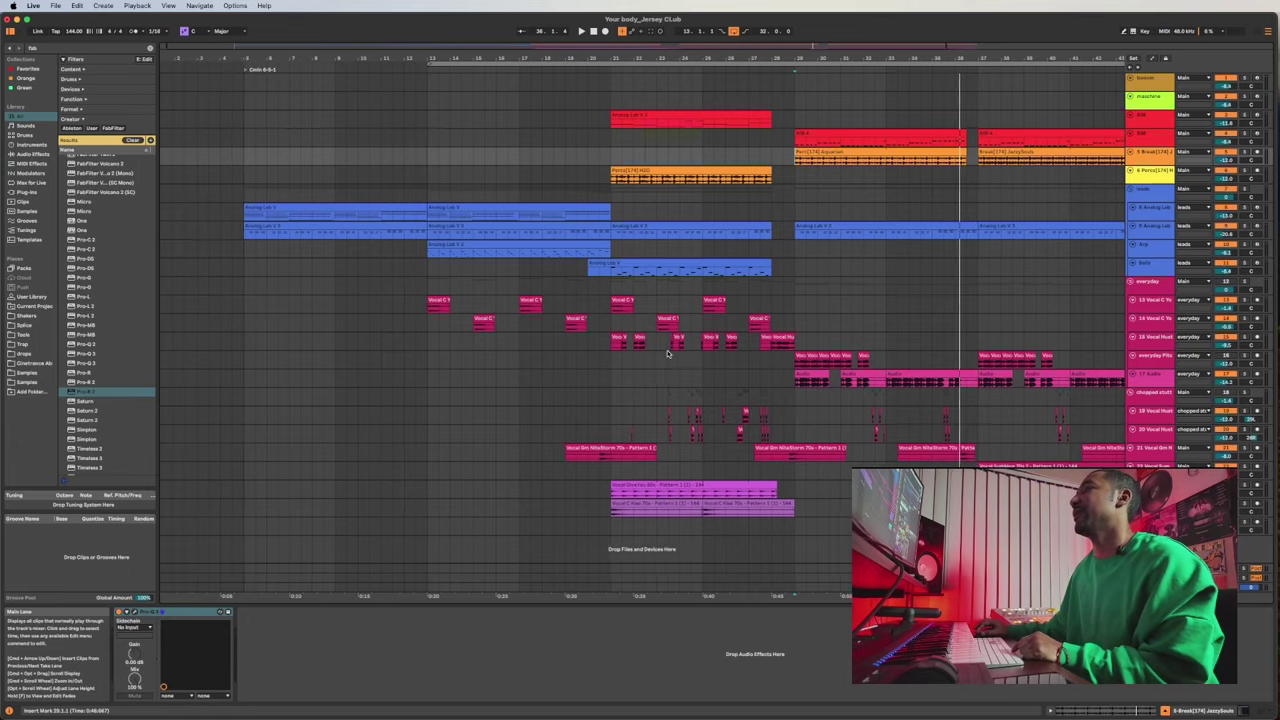
scroll(669, 351, "right", 1)
left_click(399, 286)
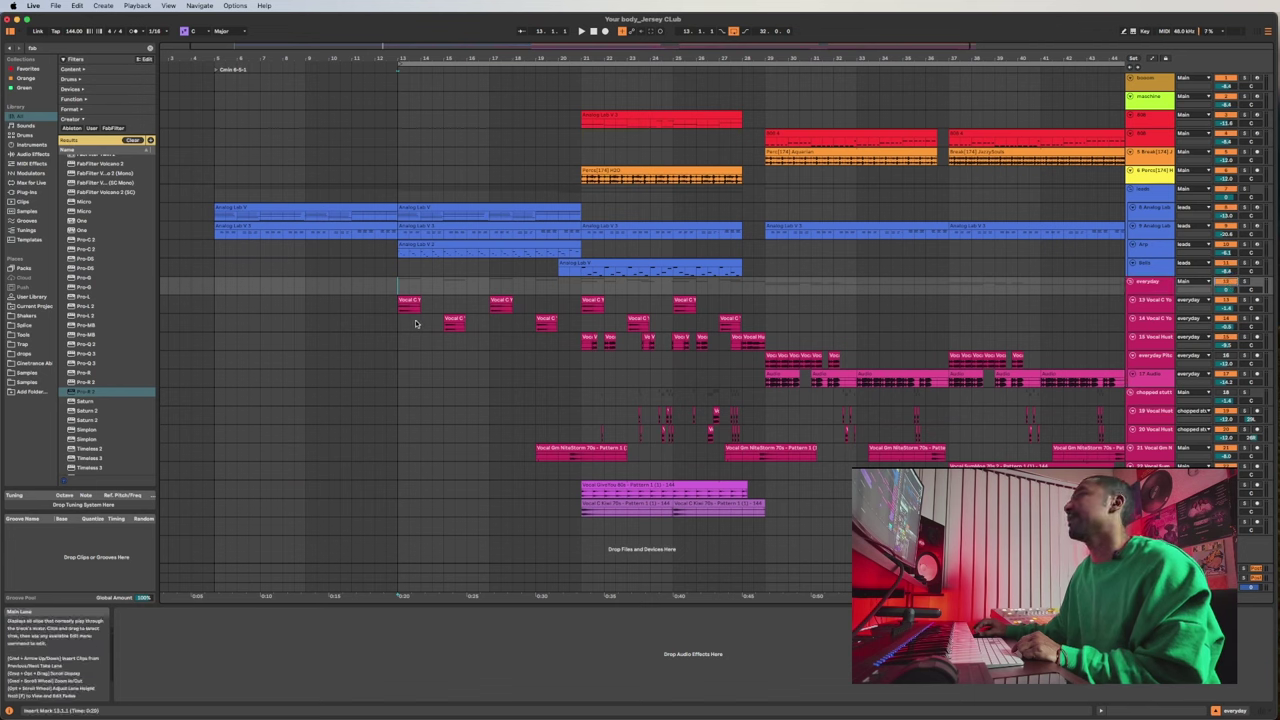
key("space")
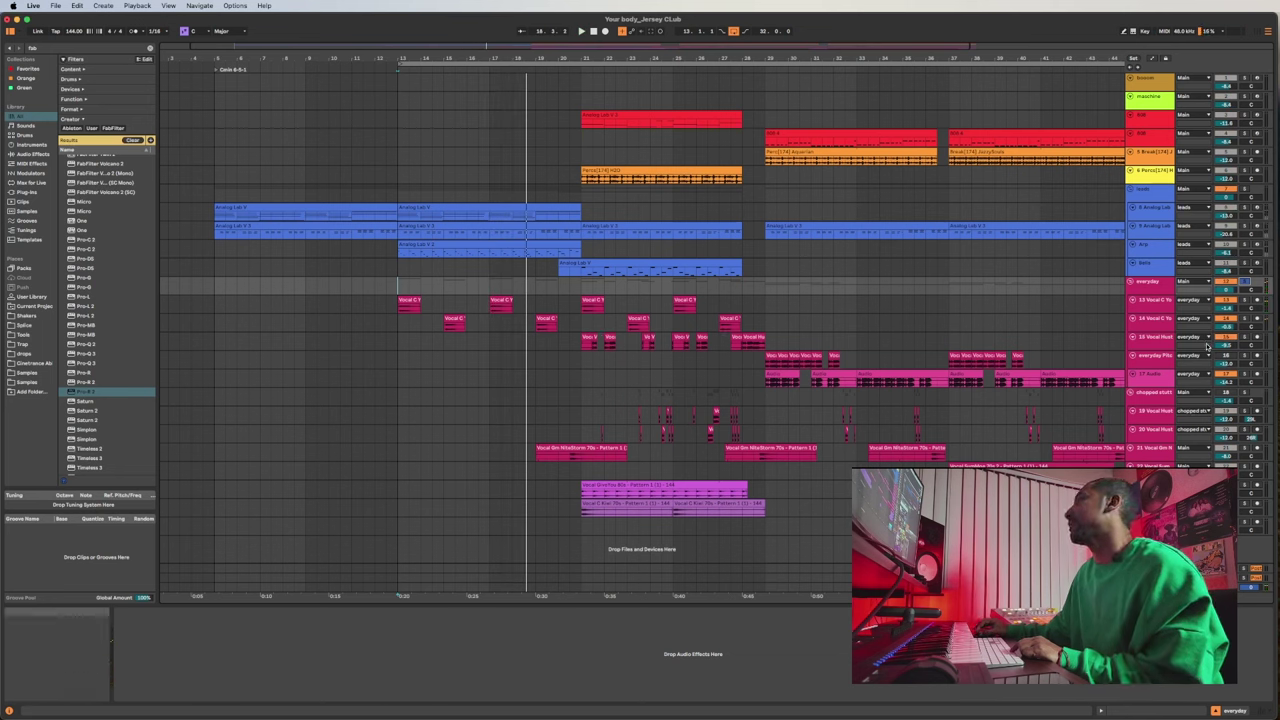
left_click(583, 327)
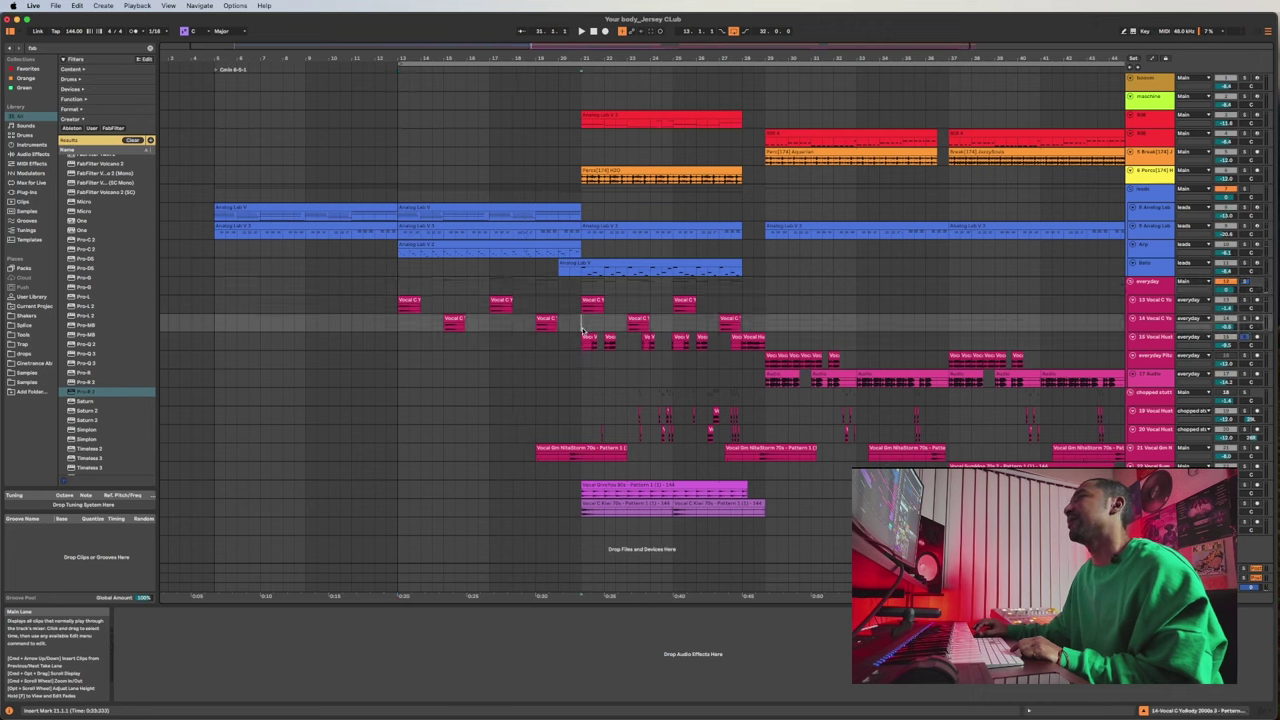
left_click(581, 343)
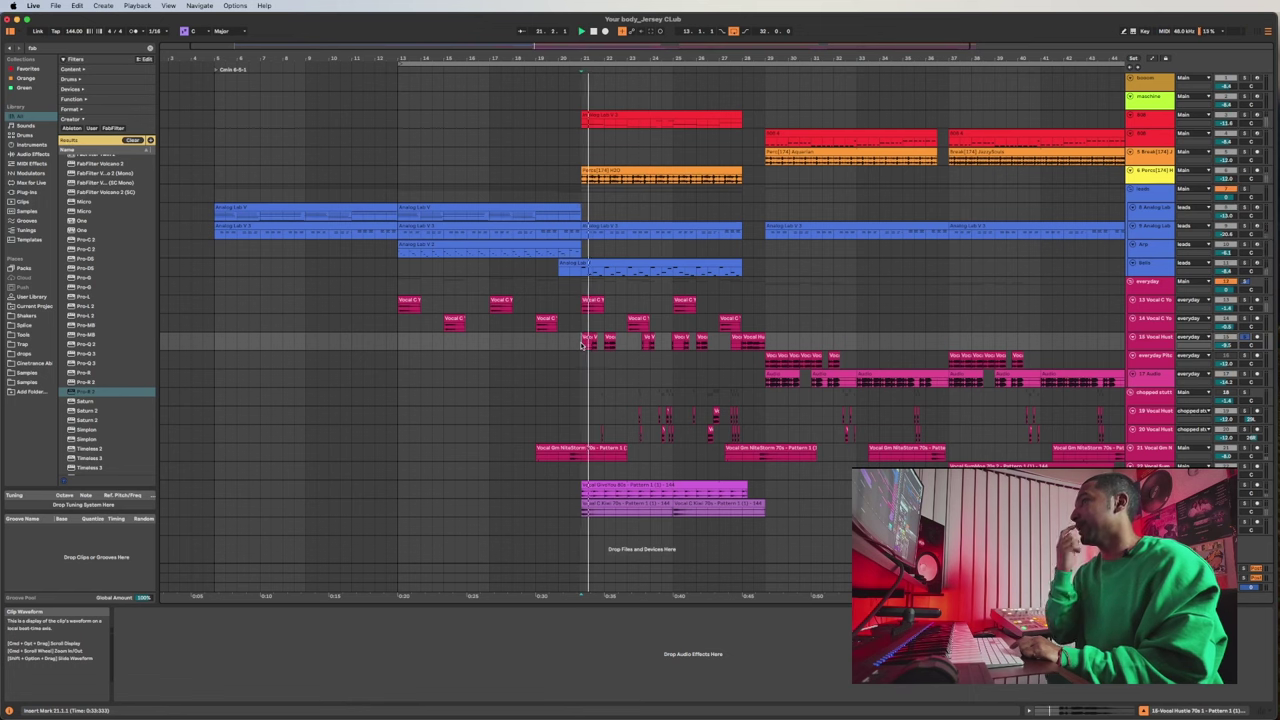
Solo the everyday Pitched track, enlarge its lane, and play its Vocal Hustle clips from bar 29.
left_click(790, 358)
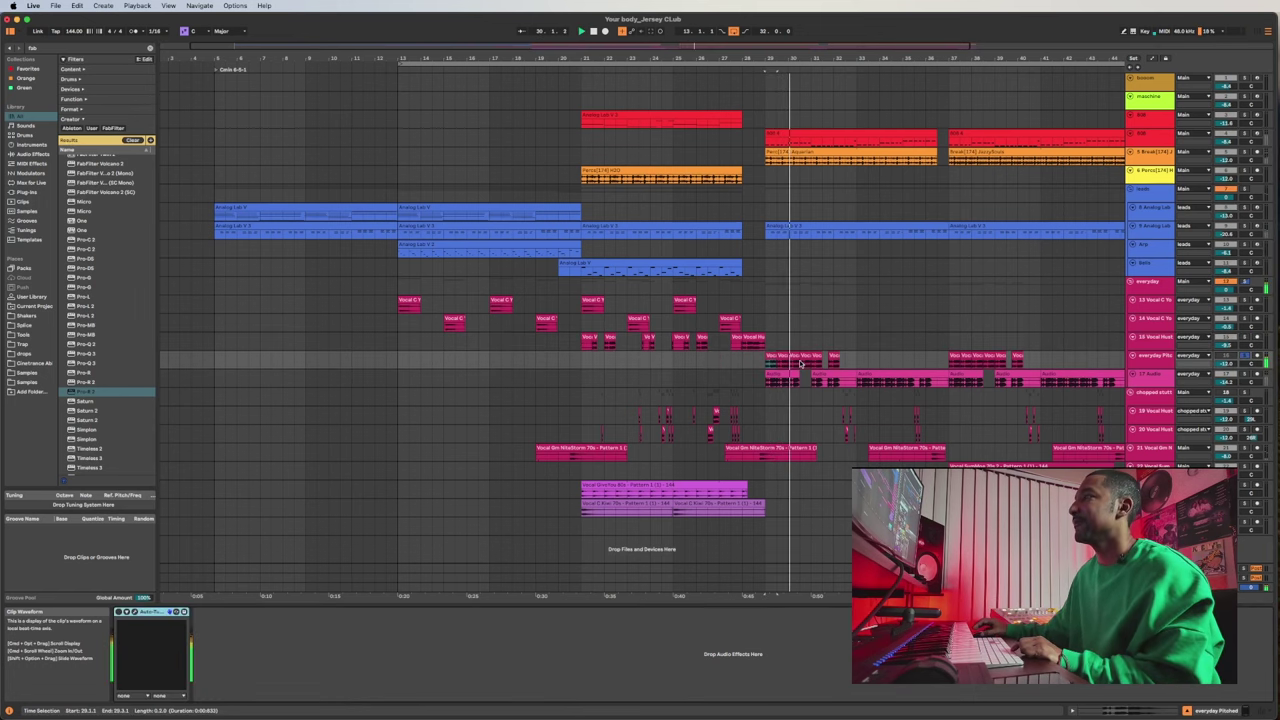
left_click_drag(1147, 369, 1149, 452)
scroll(790, 424, "up", 3)
scroll(783, 421, "down", 2)
scroll(782, 417, "right", 3)
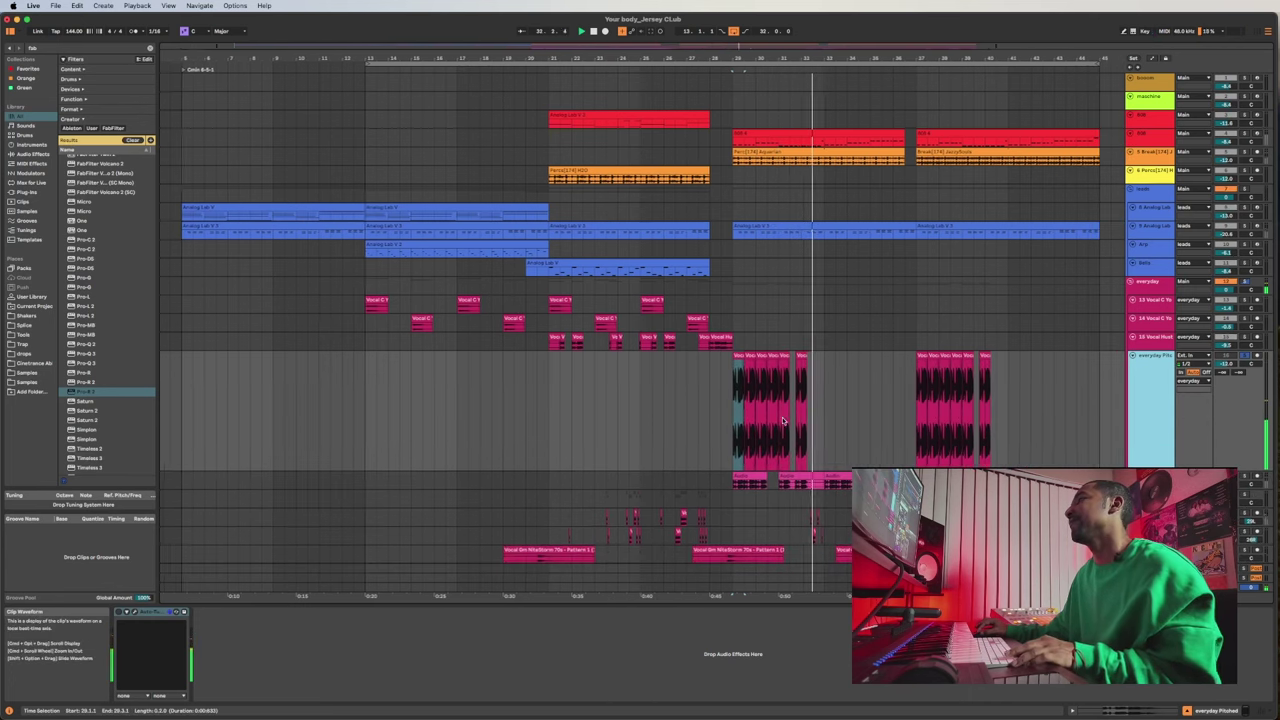
scroll(760, 415, "left", 3)
scroll(727, 409, "up", 6)
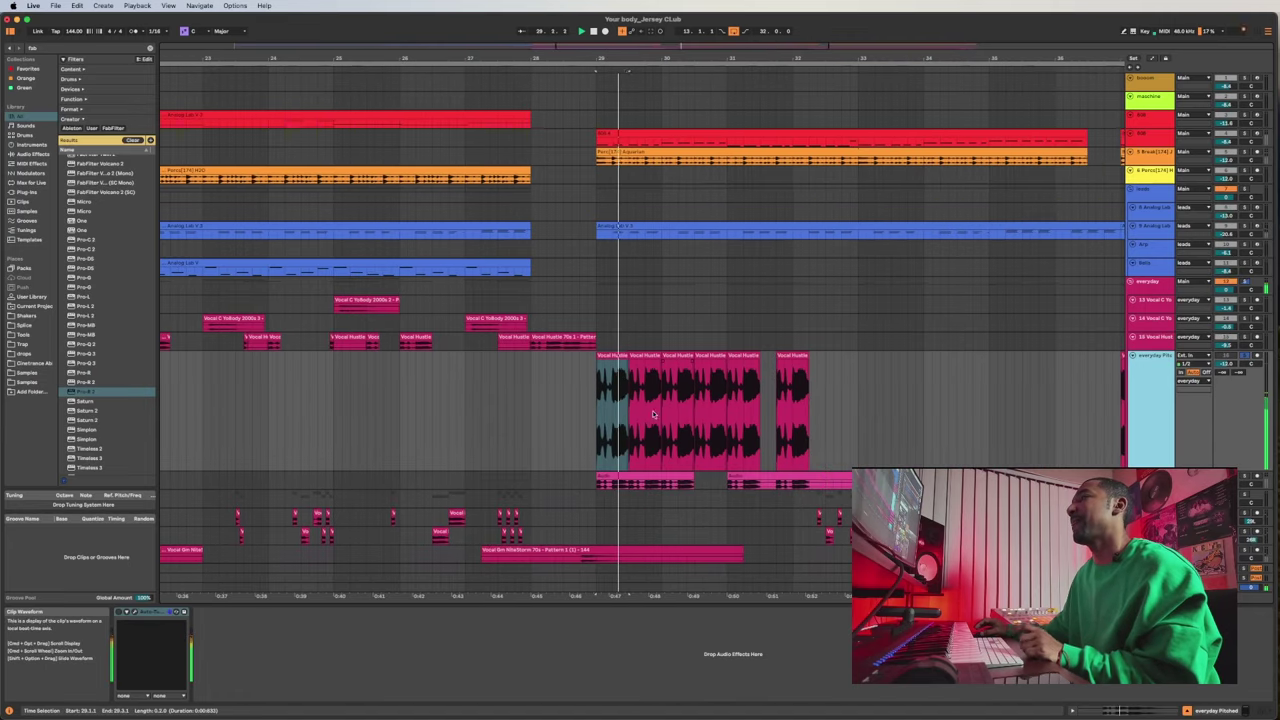
key("space")
Show the everyday Pitched track's Auto-Tune Pro window over the arrangement and zoom out its pitch graph.
left_click(135, 613)
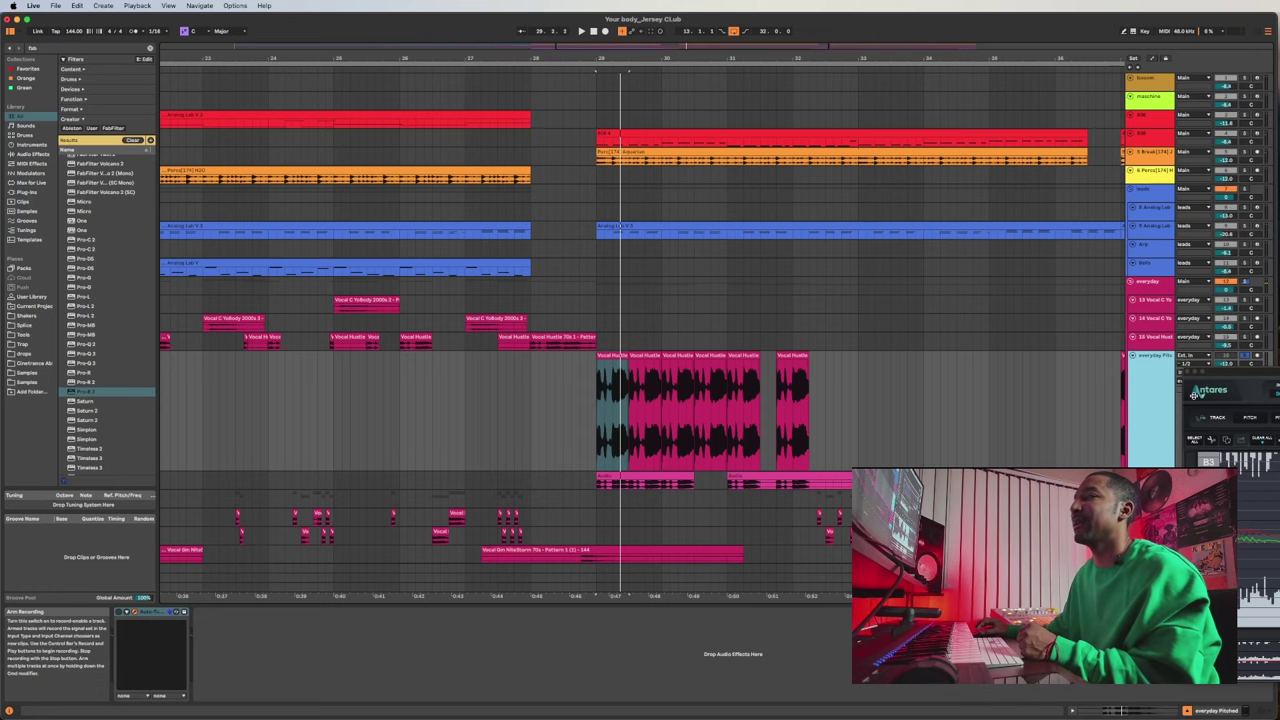
left_click_drag(1230, 373, 262, 63)
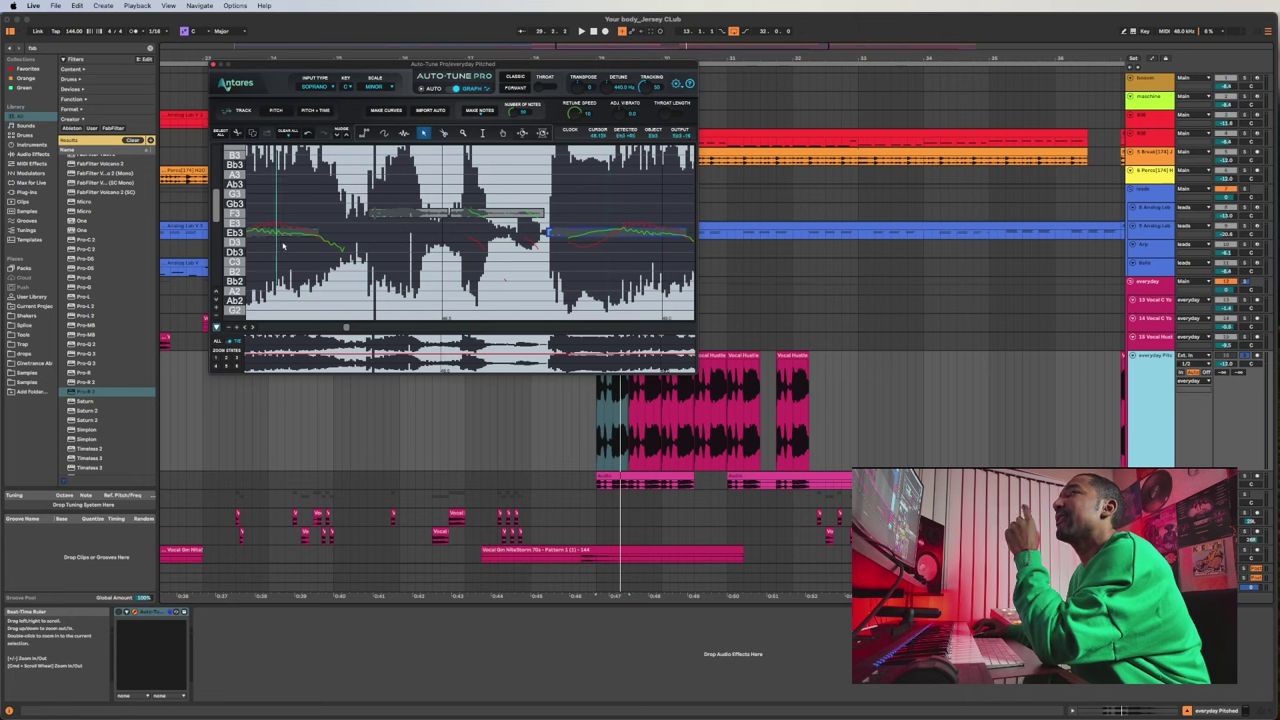
left_click(229, 330)
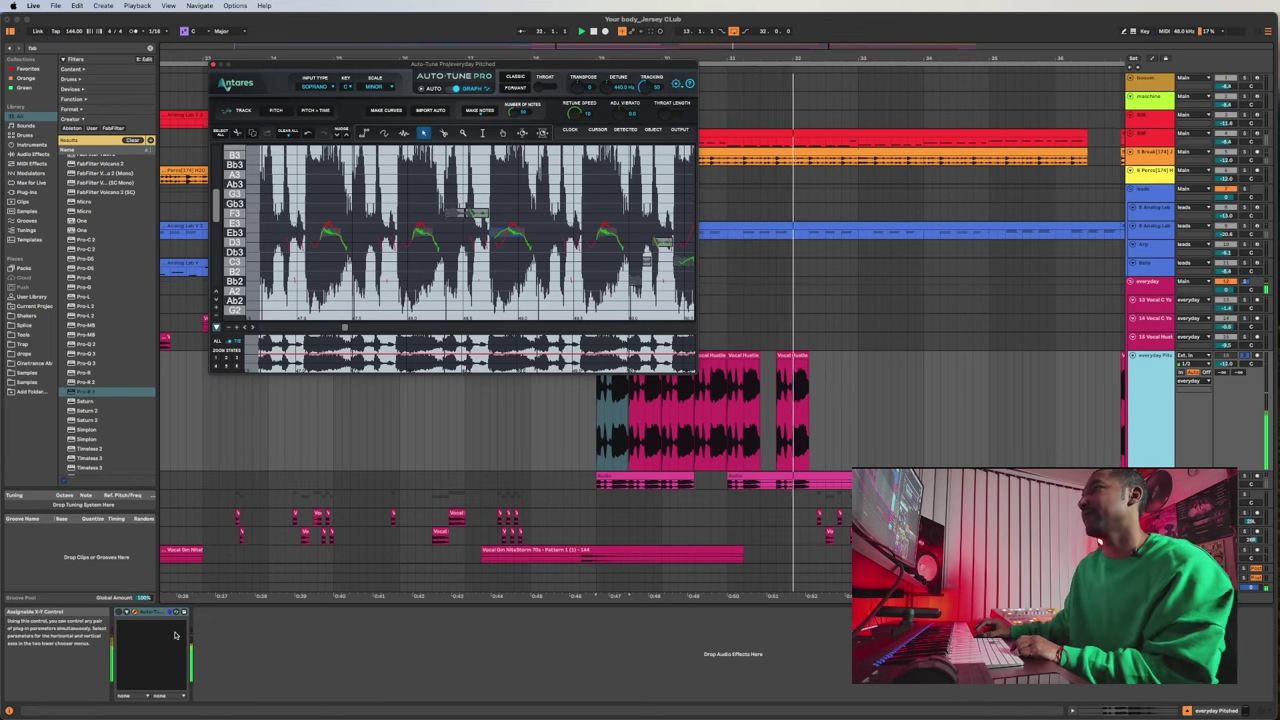
Turn on Auto-Tune Pro on the everyday Pitched track and play the tuned vocal.
key("space")
left_click(119, 612)
key("space")
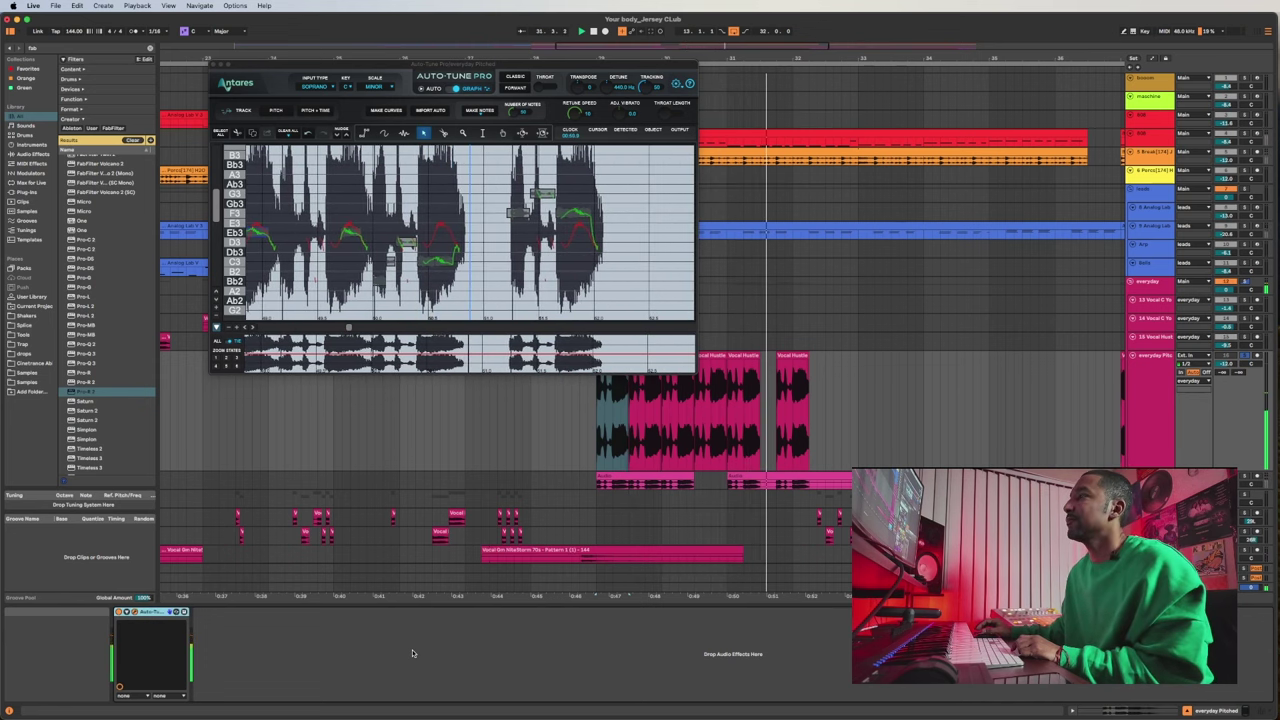
key("space")
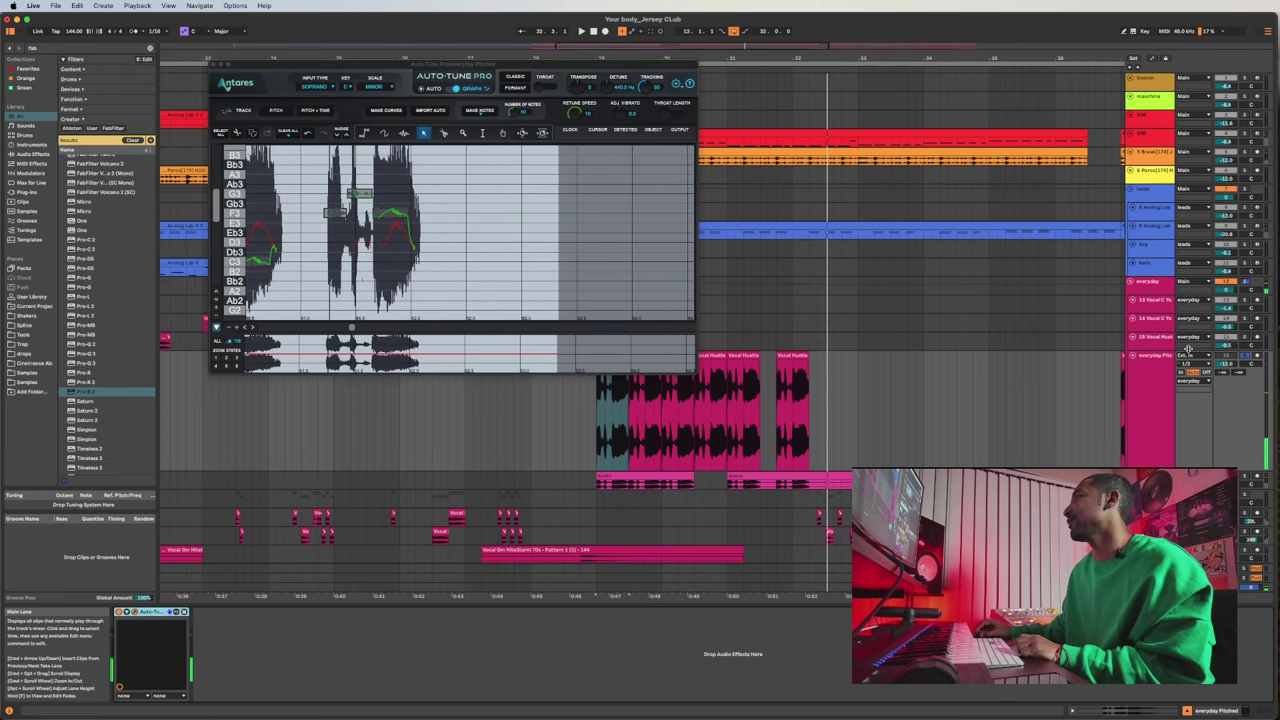
Play the soloed 17 Audio track's first clip with Timeless 3 bypassed and active, and close the plug-in window.
left_click(611, 462)
key("space")
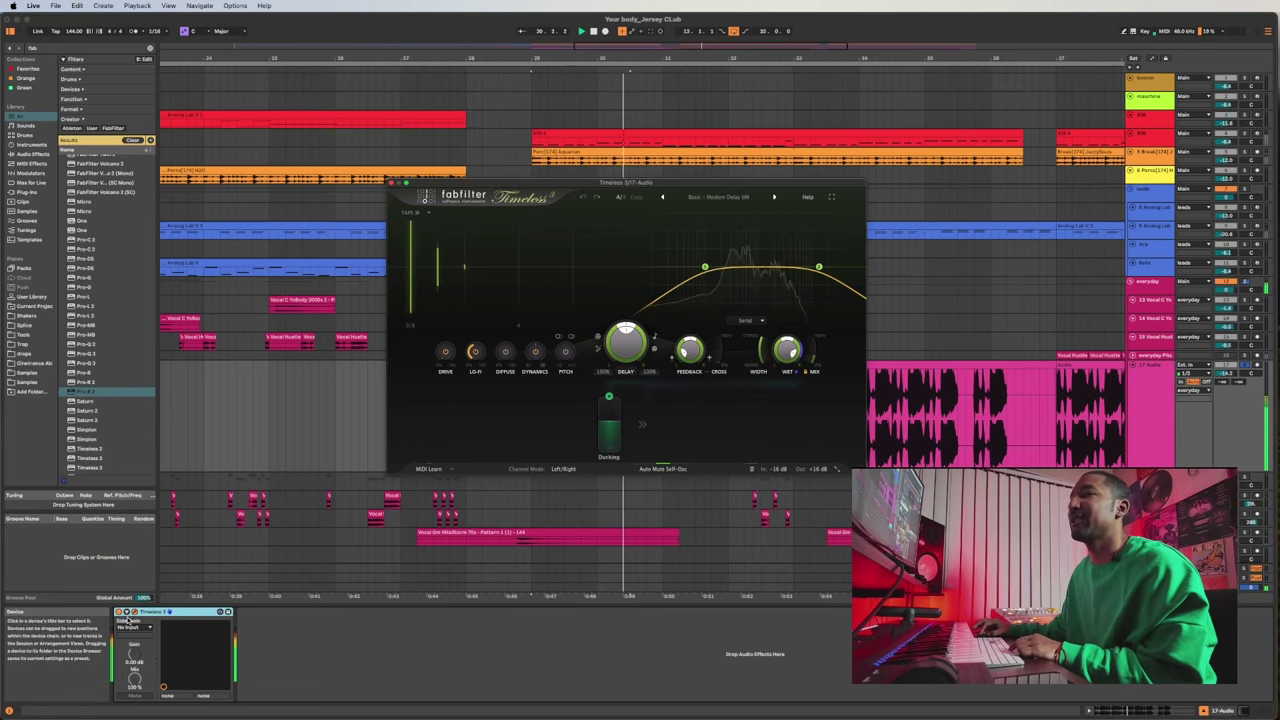
left_click(118, 612)
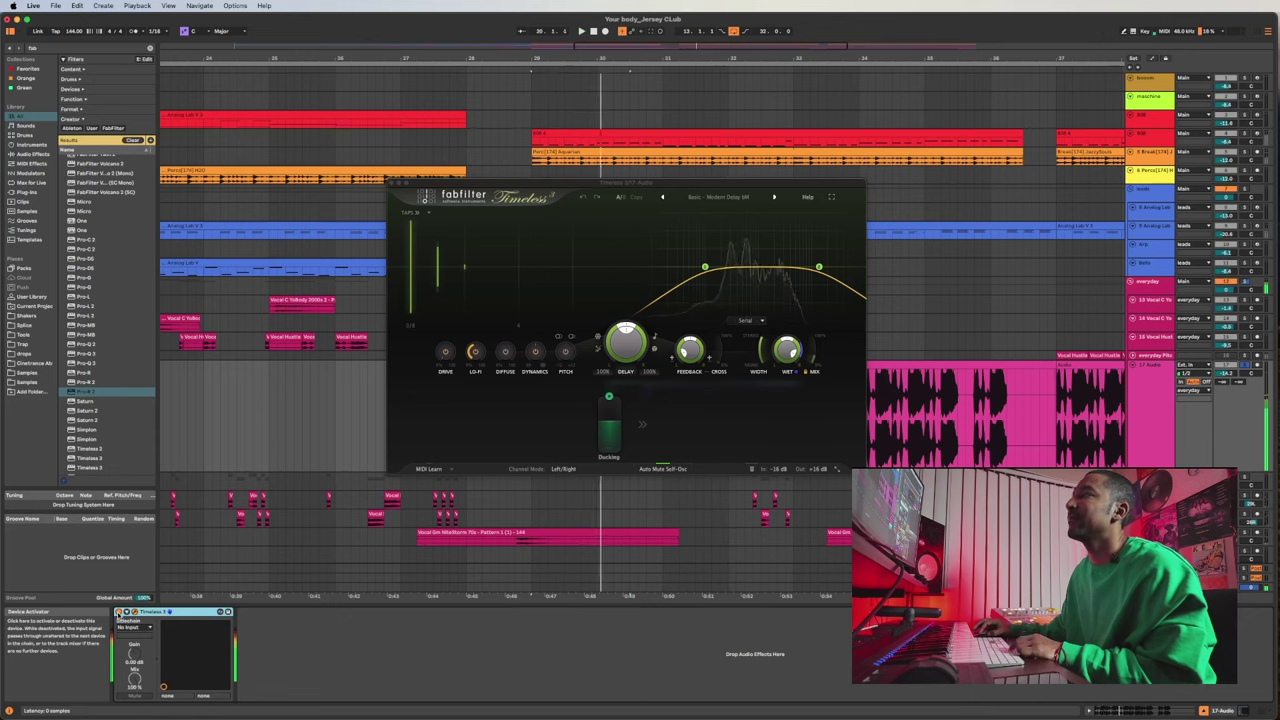
left_click(392, 184)
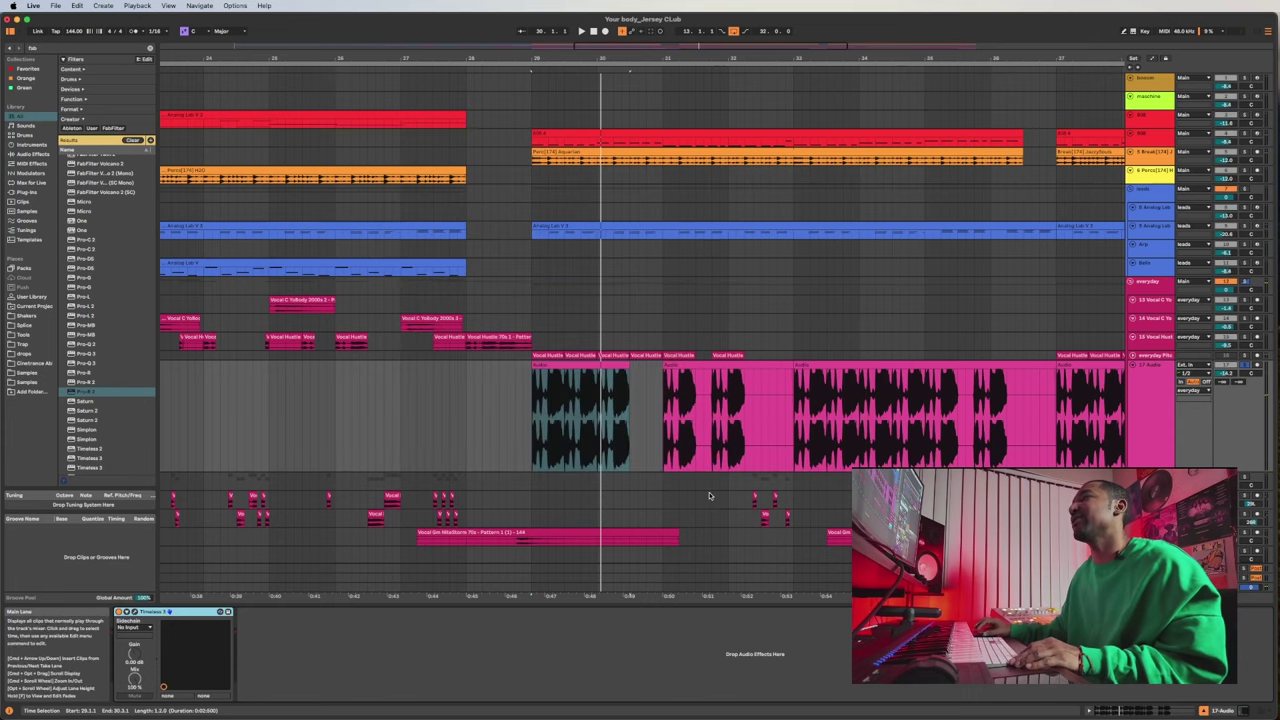
Play the soloed Vocal Gm NiteStorm clip, unsolo its track, and play the full arrangement from bar 28.
scroll(709, 495, "down", 2)
key("space")
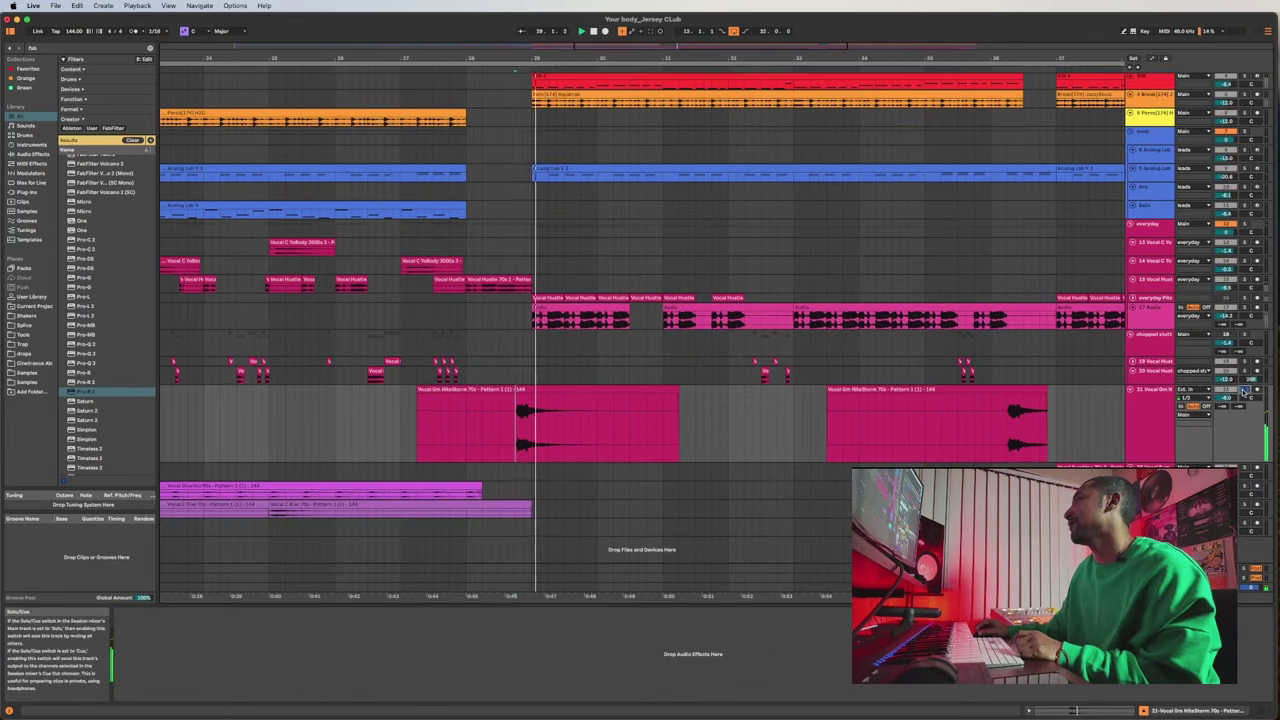
left_click(1243, 391)
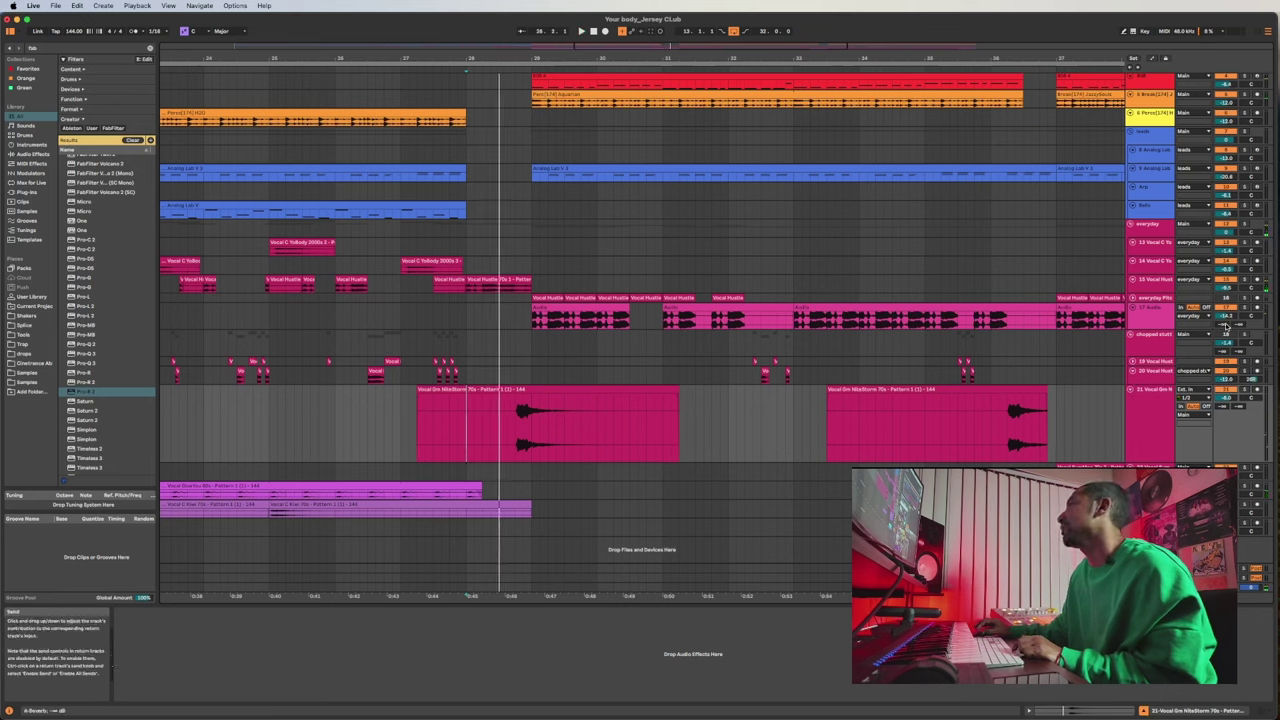
key("space")
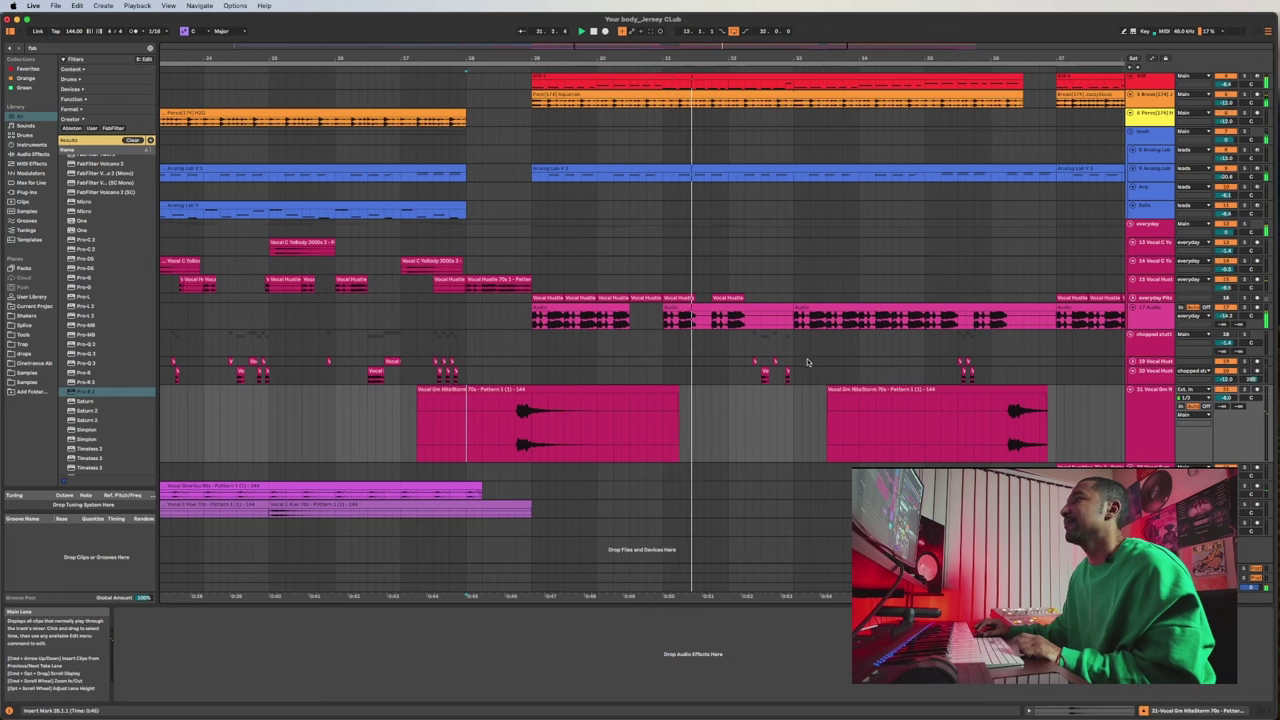
Select the chopped stutter group and its lower Vocal Hustle track, and play the vocal chops from bar 24.
left_click(775, 352)
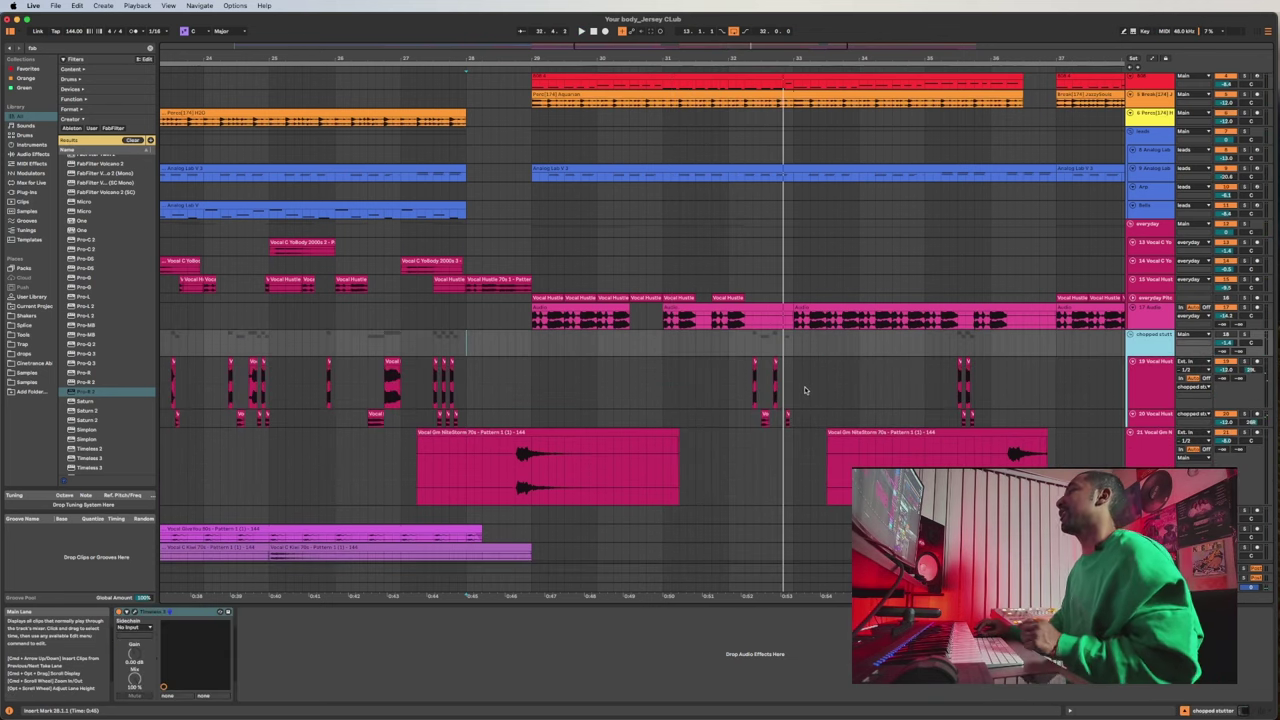
key("Down")
key("Down")
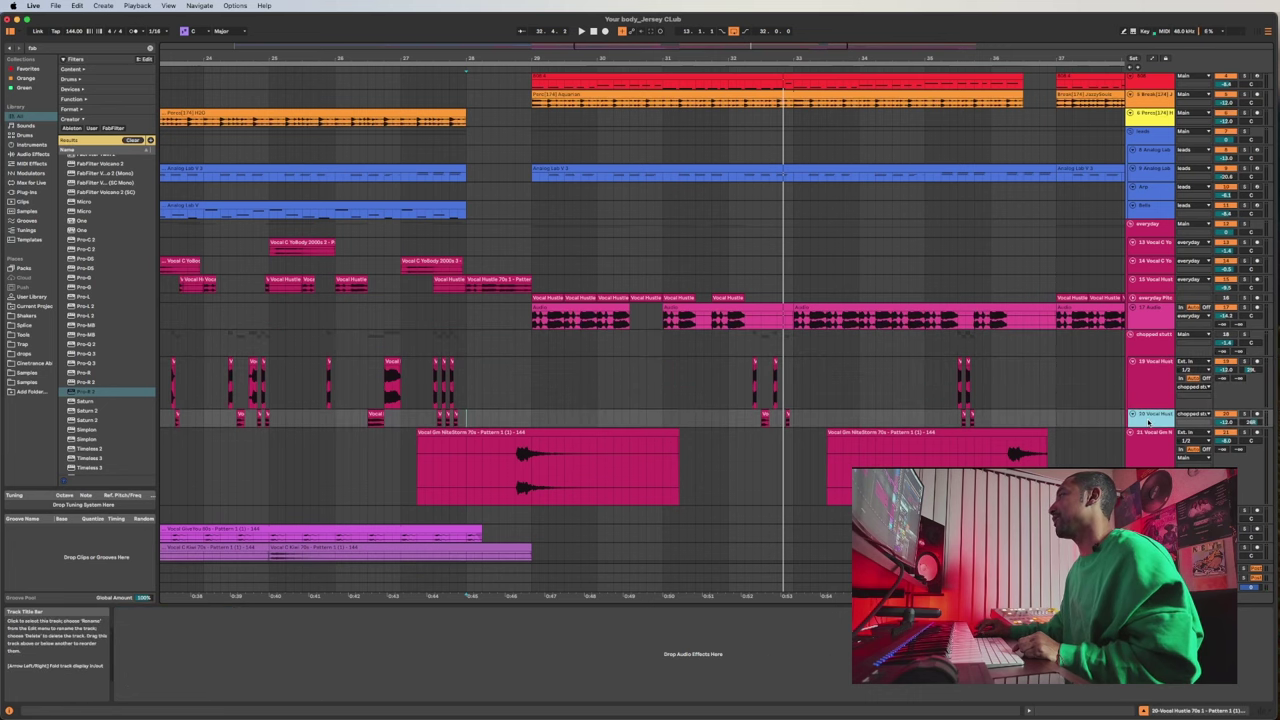
scroll(443, 343, "left", 10)
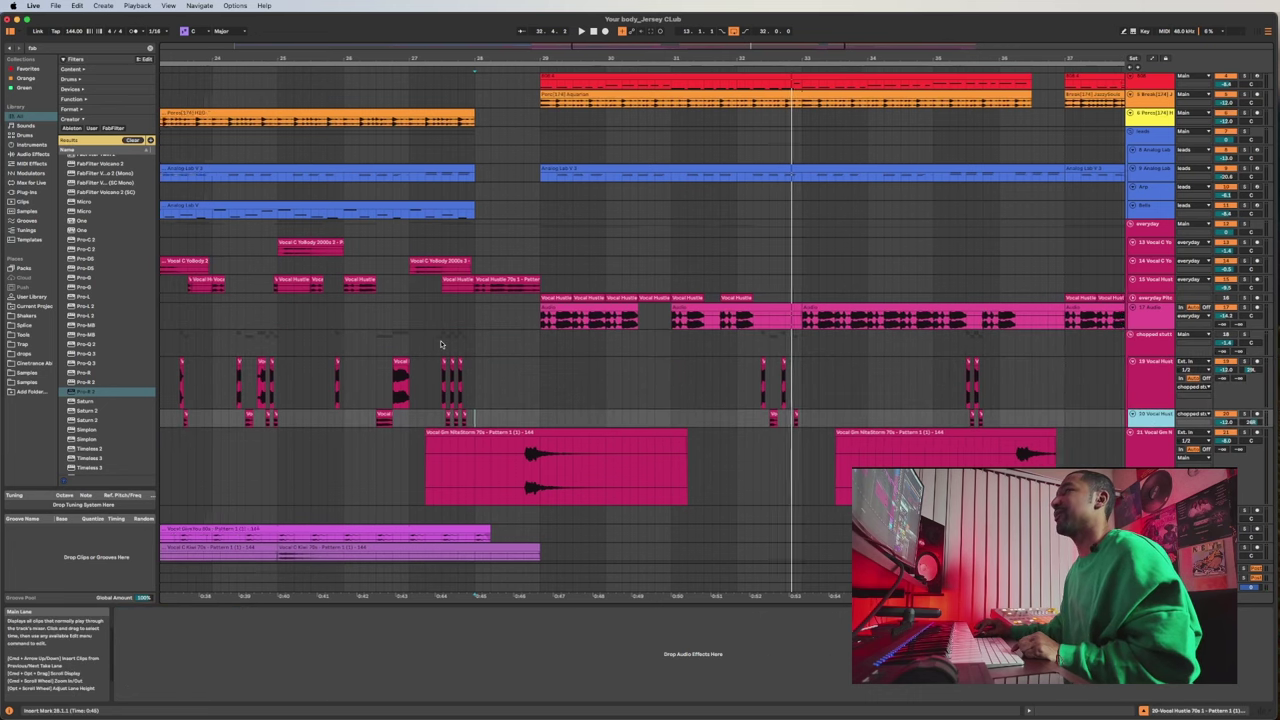
scroll(440, 343, "right", 3)
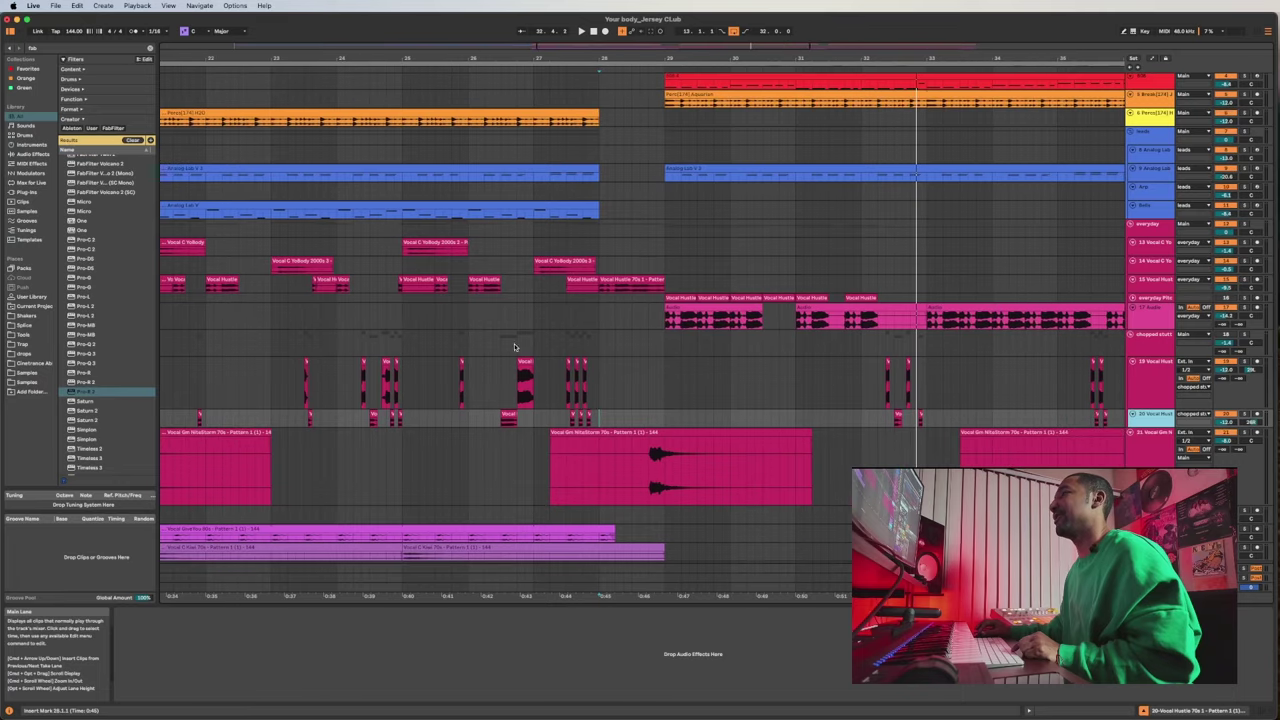
scroll(380, 314, "left", 5)
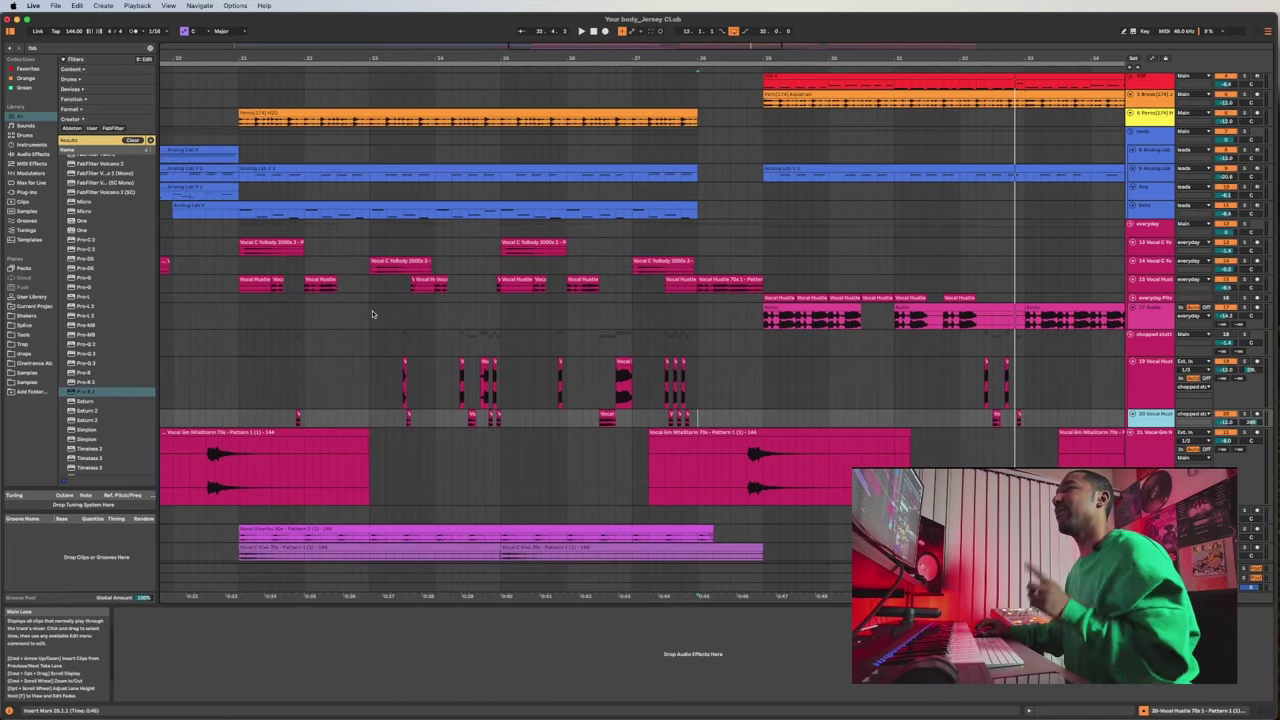
key("space")
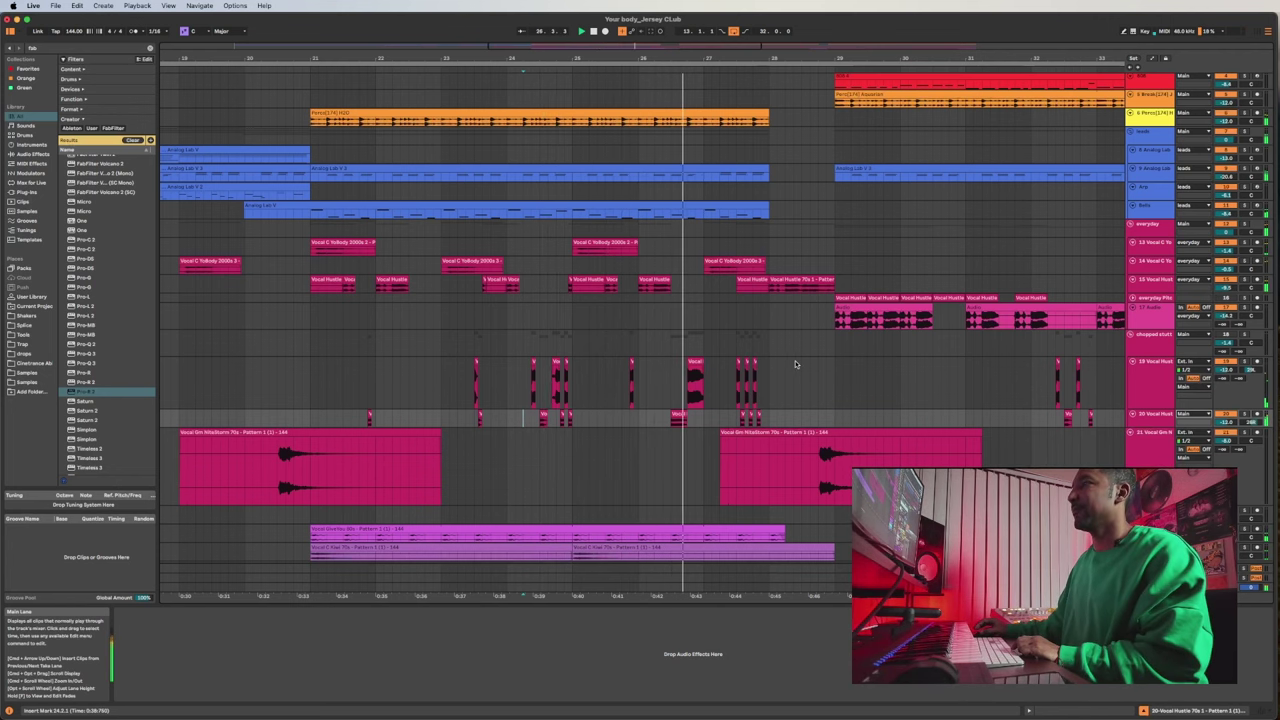
Play the arrangement on from bar 26 to bar 42, examining the vocal, break and pitched layers across all tracks.
scroll(785, 370, "up", 3)
scroll(784, 370, "down", 4)
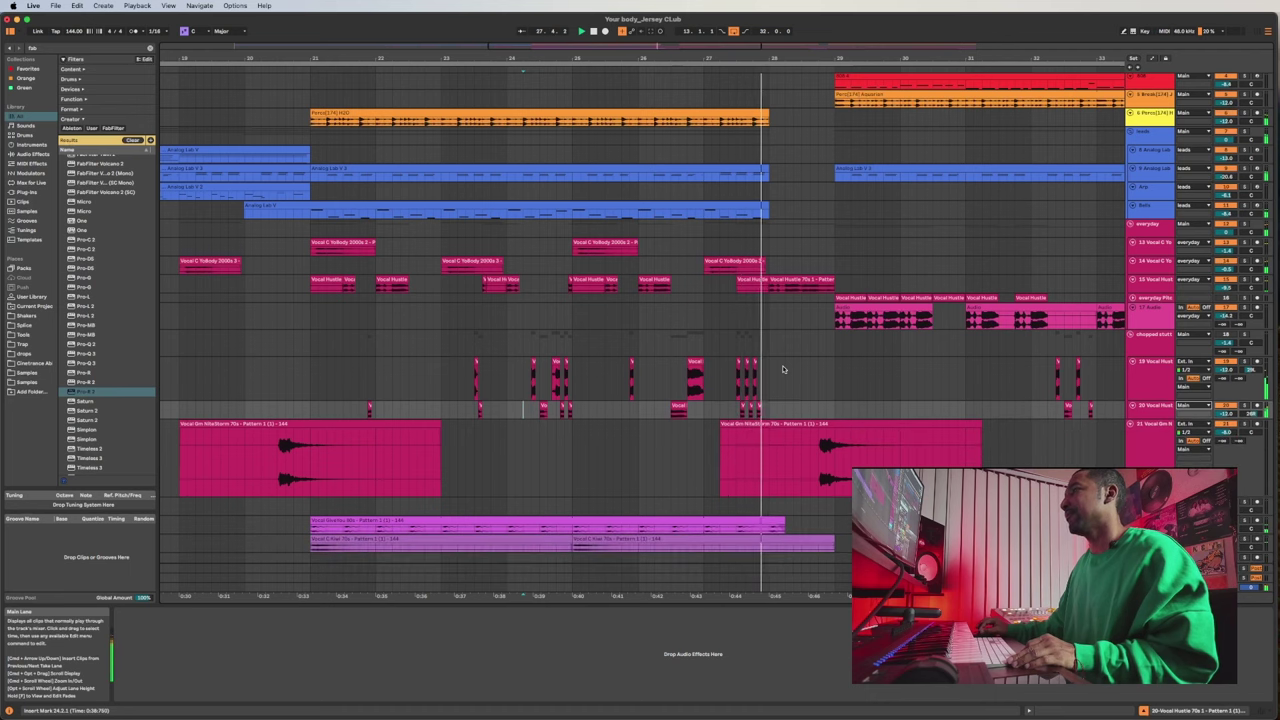
scroll(783, 369, "down", 3)
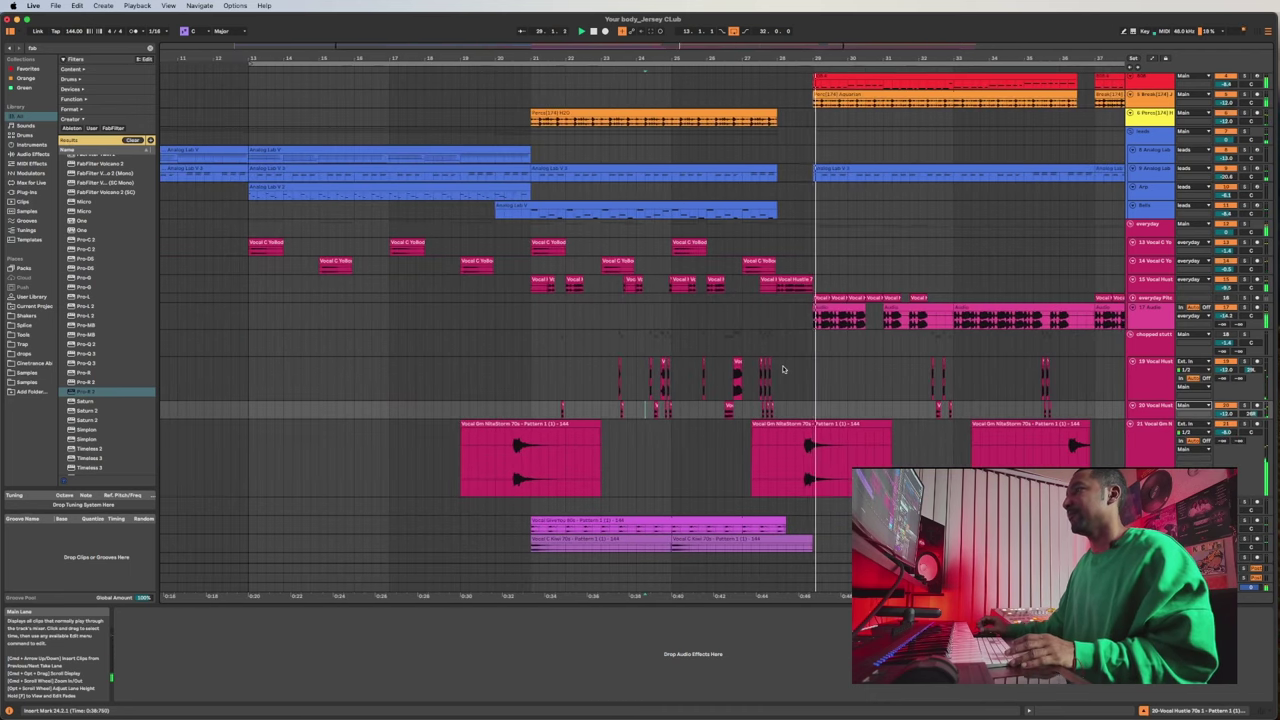
scroll(783, 369, "down", 4)
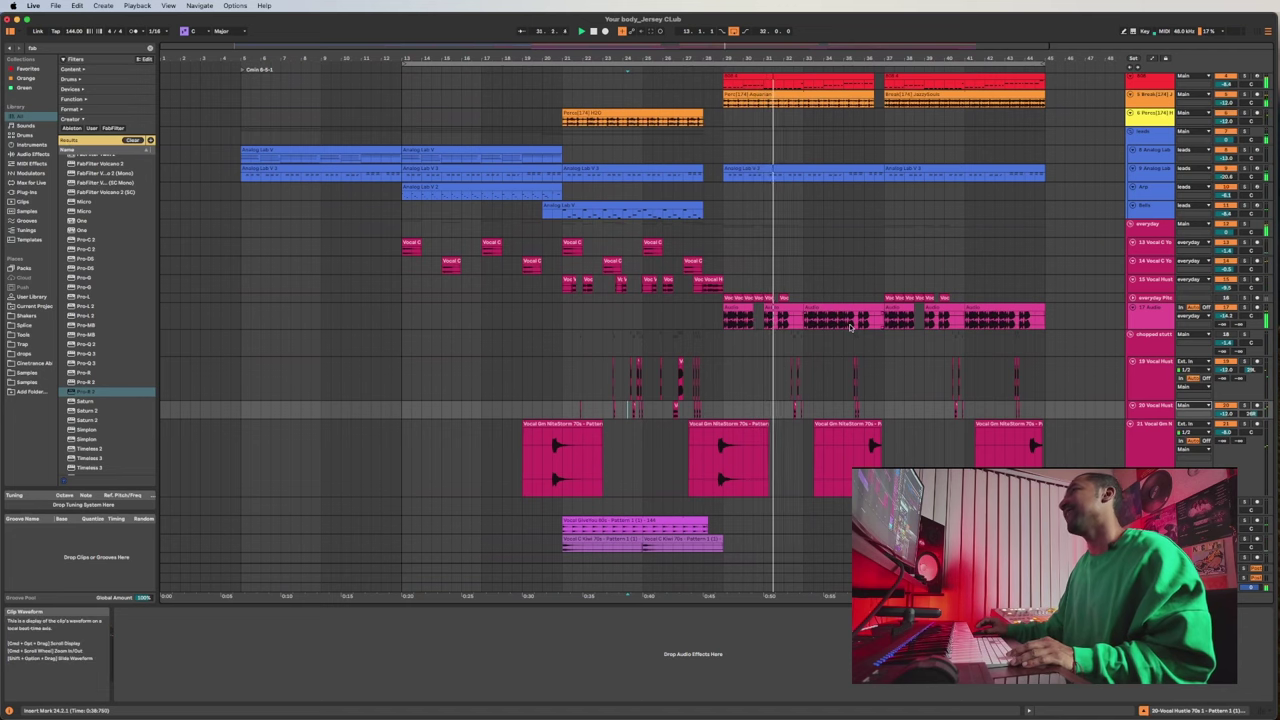
scroll(848, 283, "right", 3)
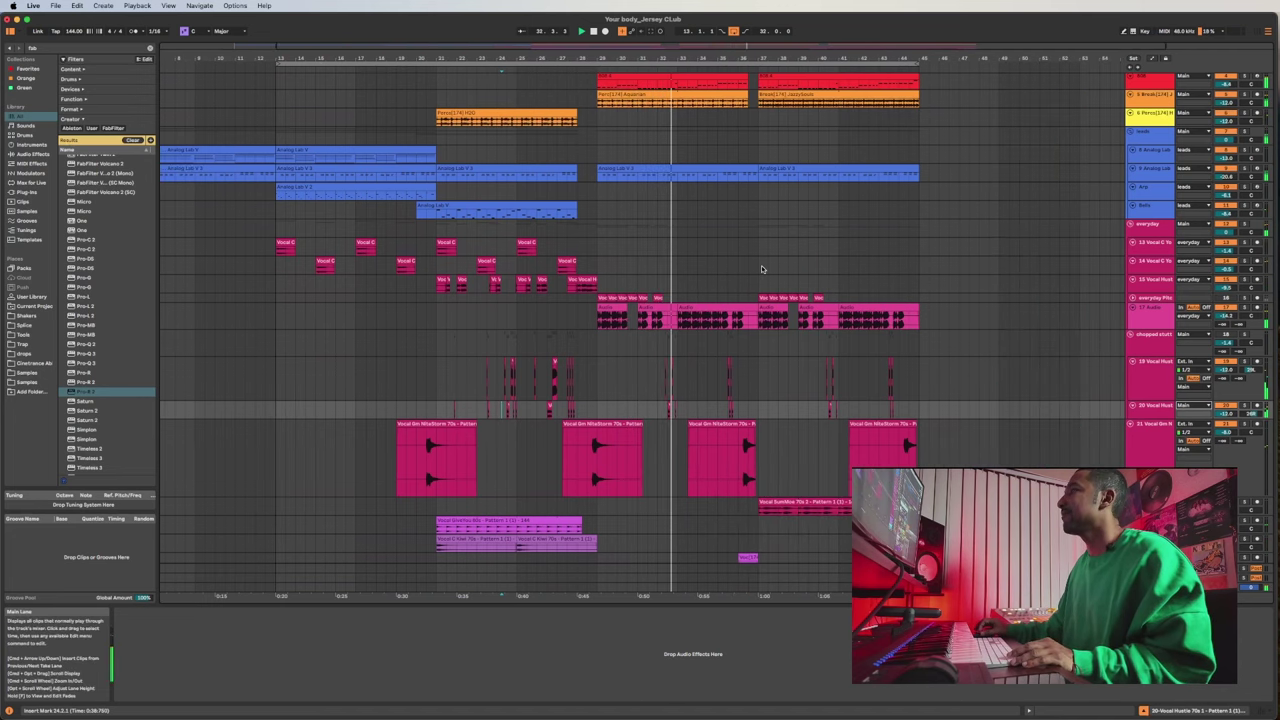
scroll(776, 465, "up", 3)
scroll(776, 465, "down", 2)
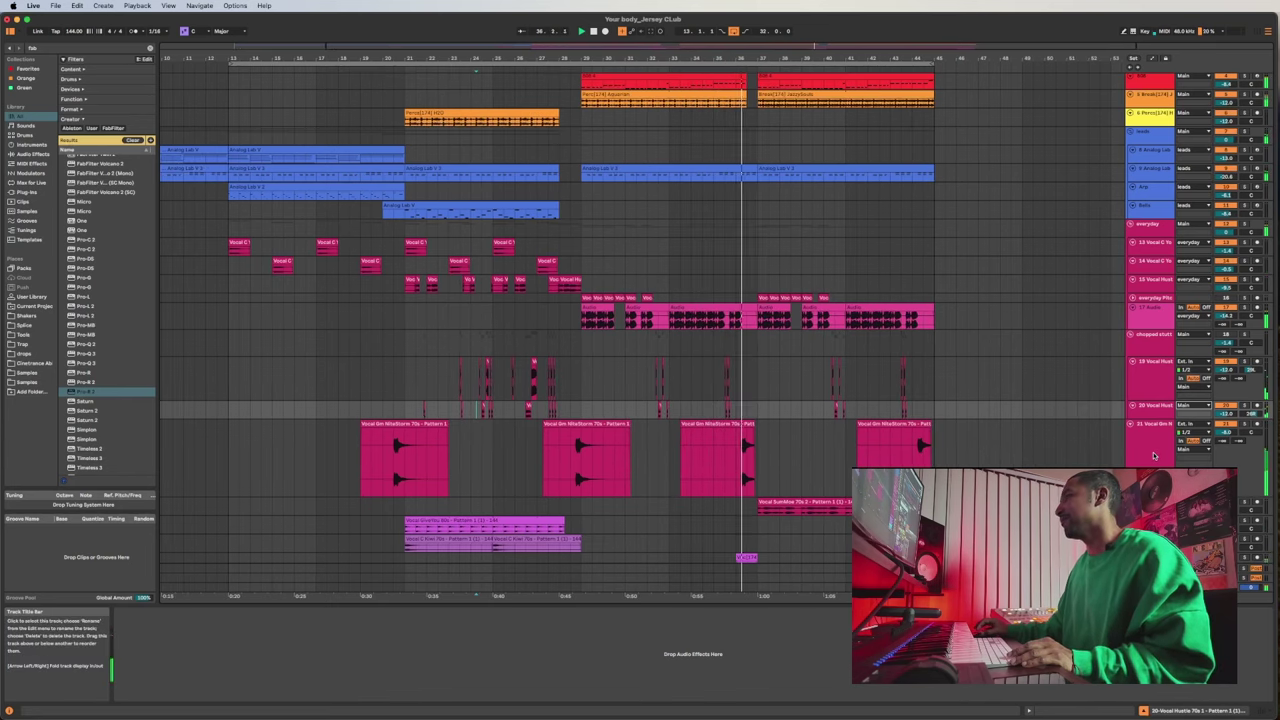
scroll(843, 465, "down", 1)
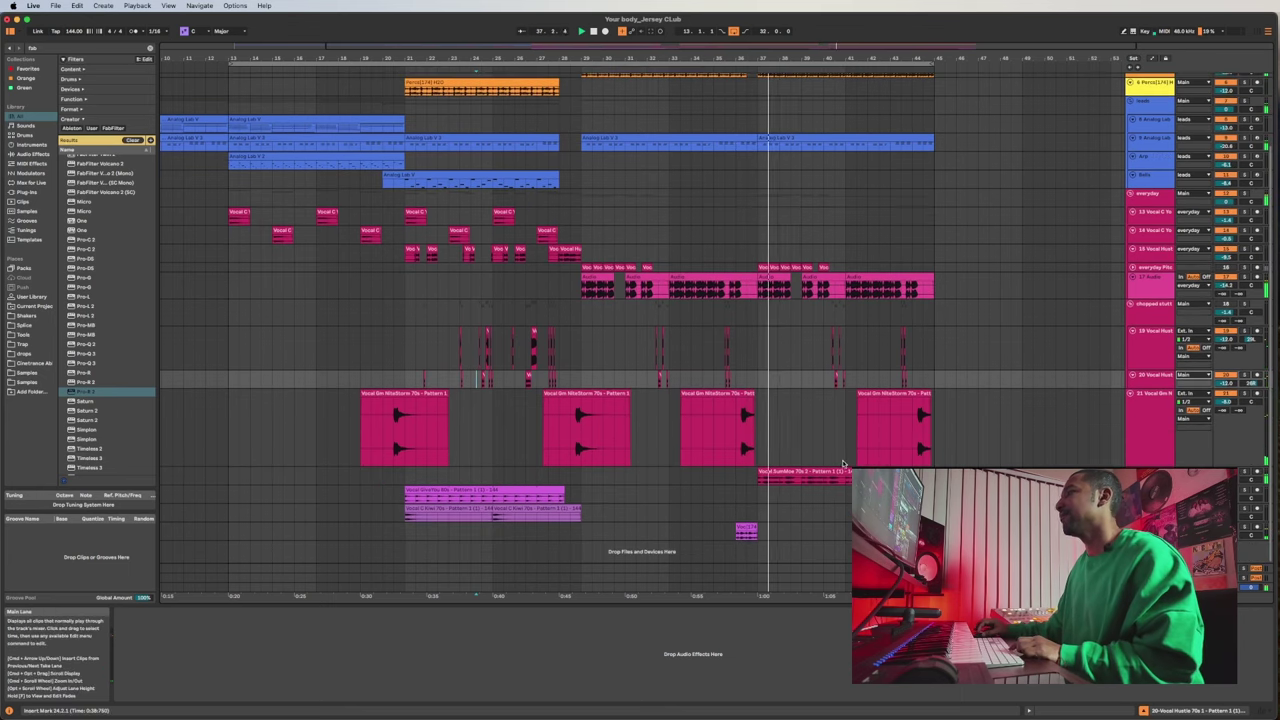
scroll(843, 465, "up", 3)
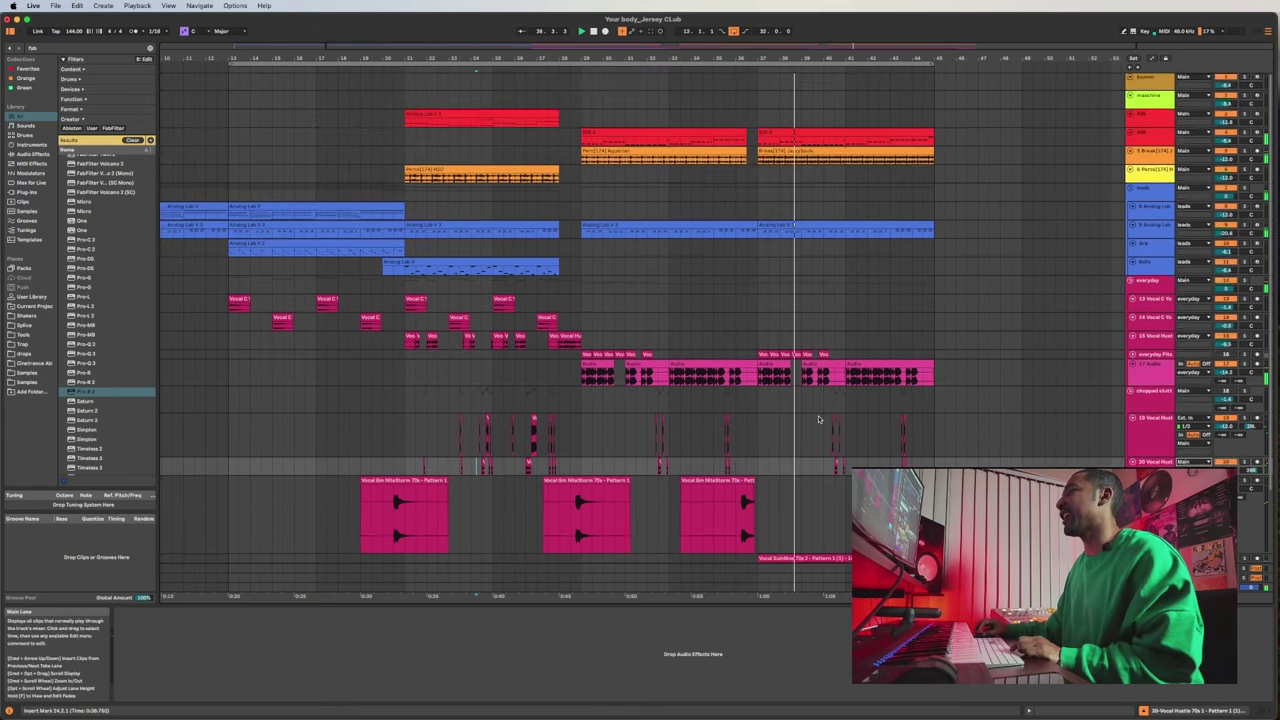
scroll(818, 420, "down", 3)
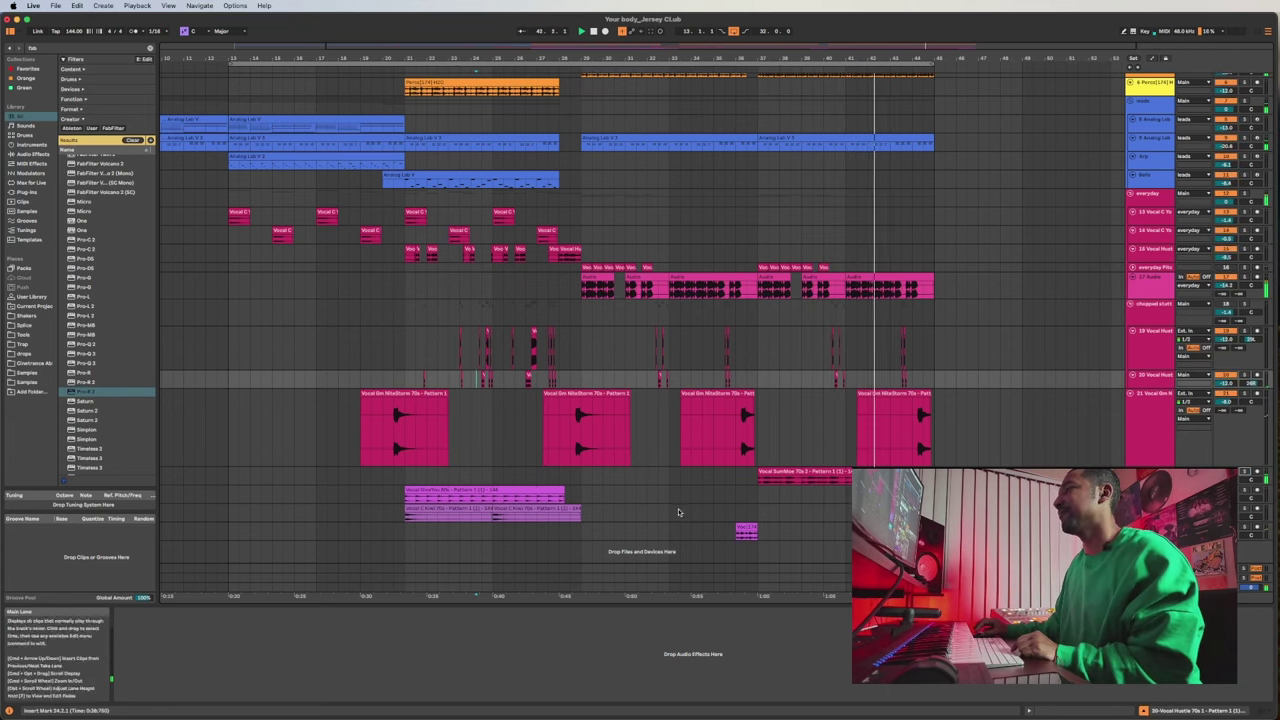
Select the Vocal GiveYou 80s clip and play the arrangement from its start at bar 21.
left_click(517, 500)
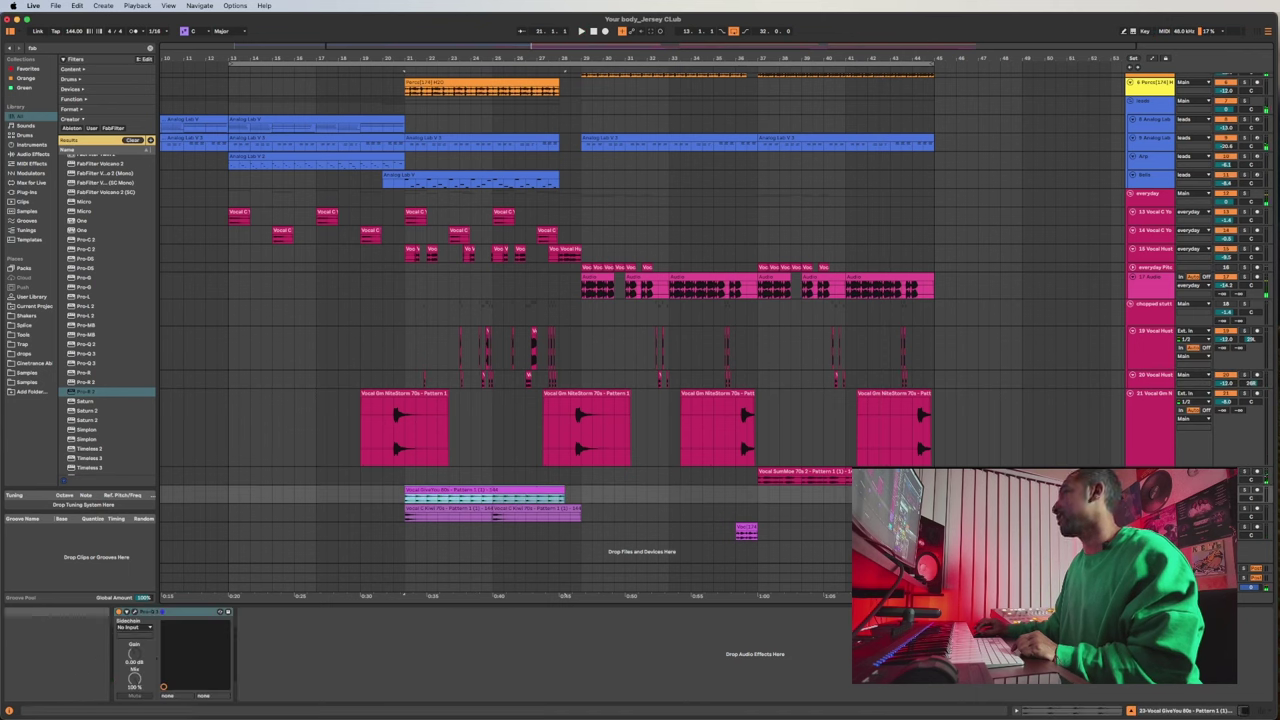
key("space")
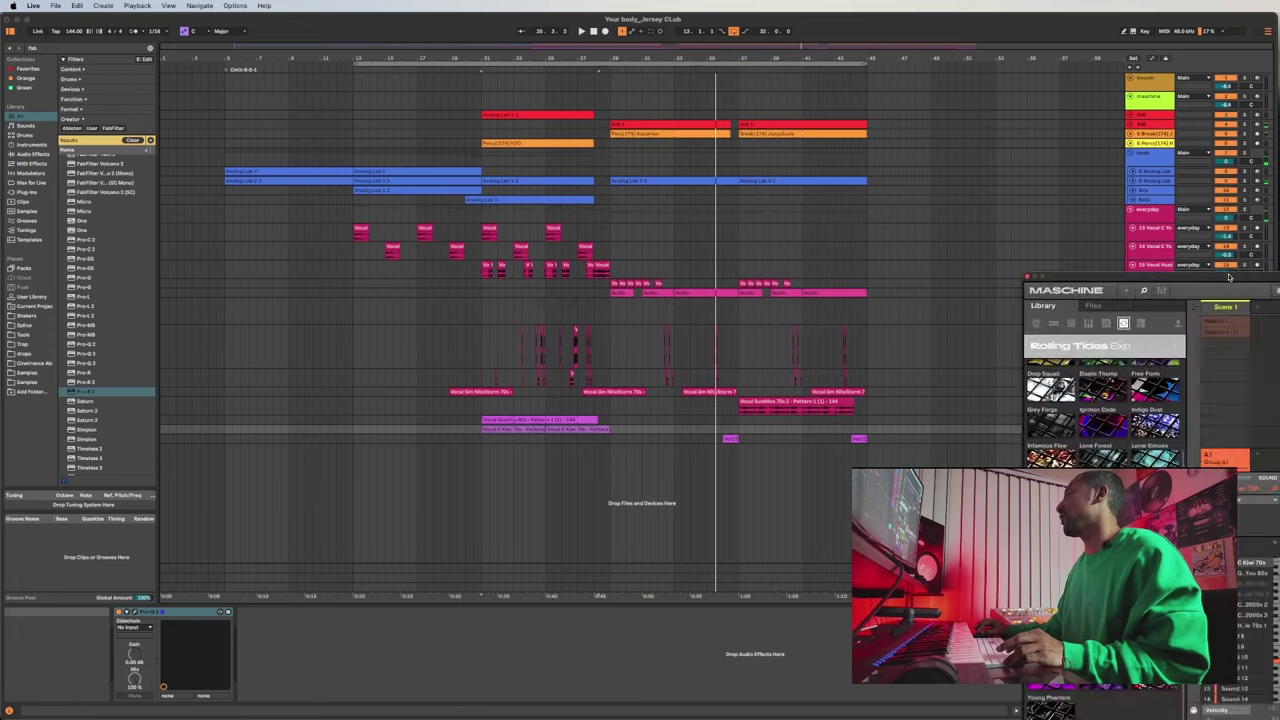
Load the Rolling Tides one-shot Snare Valila 2 onto the empty Sound 8 in Maschine.
left_click_drag(1230, 277, 569, 199)
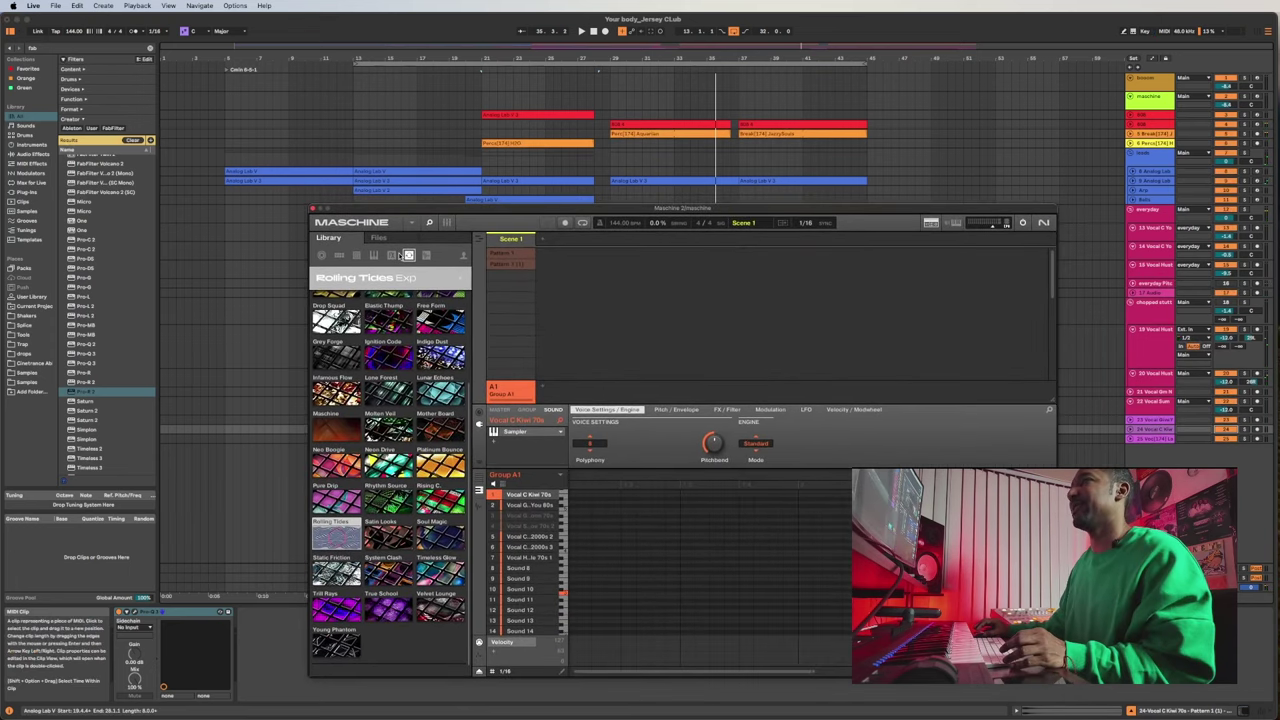
left_click(426, 255)
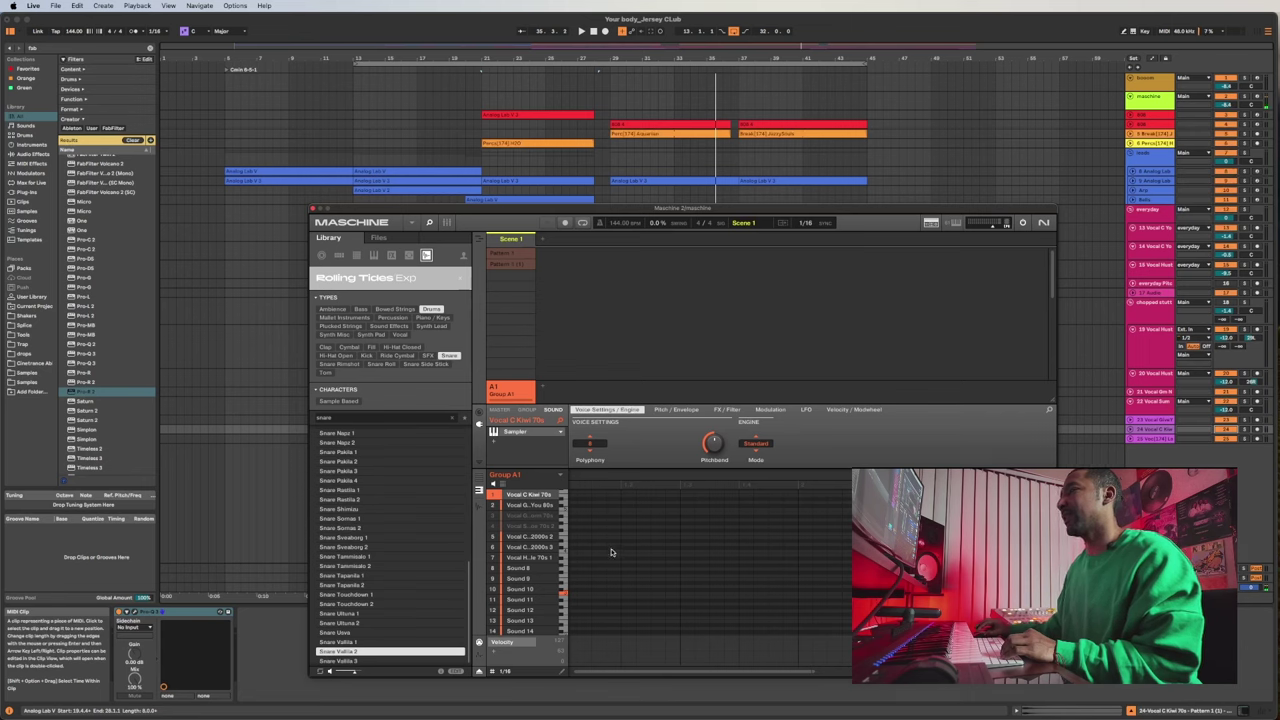
left_click(537, 568)
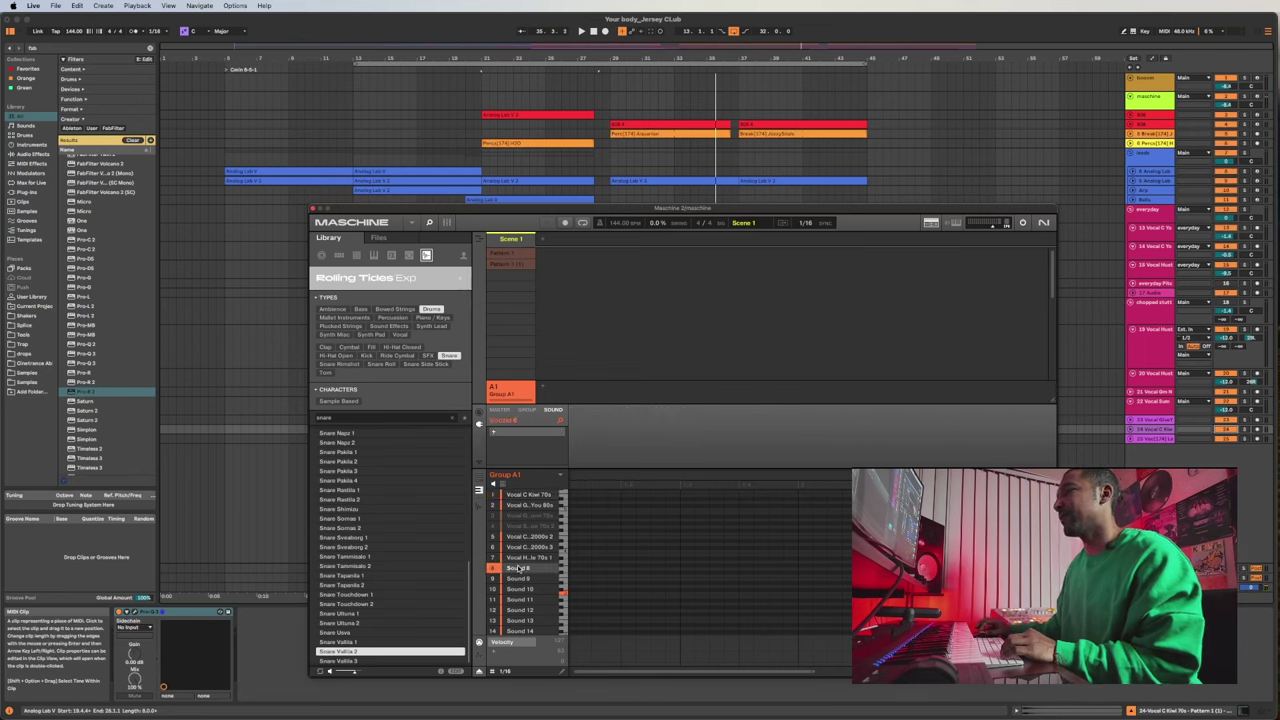
double_click(357, 651)
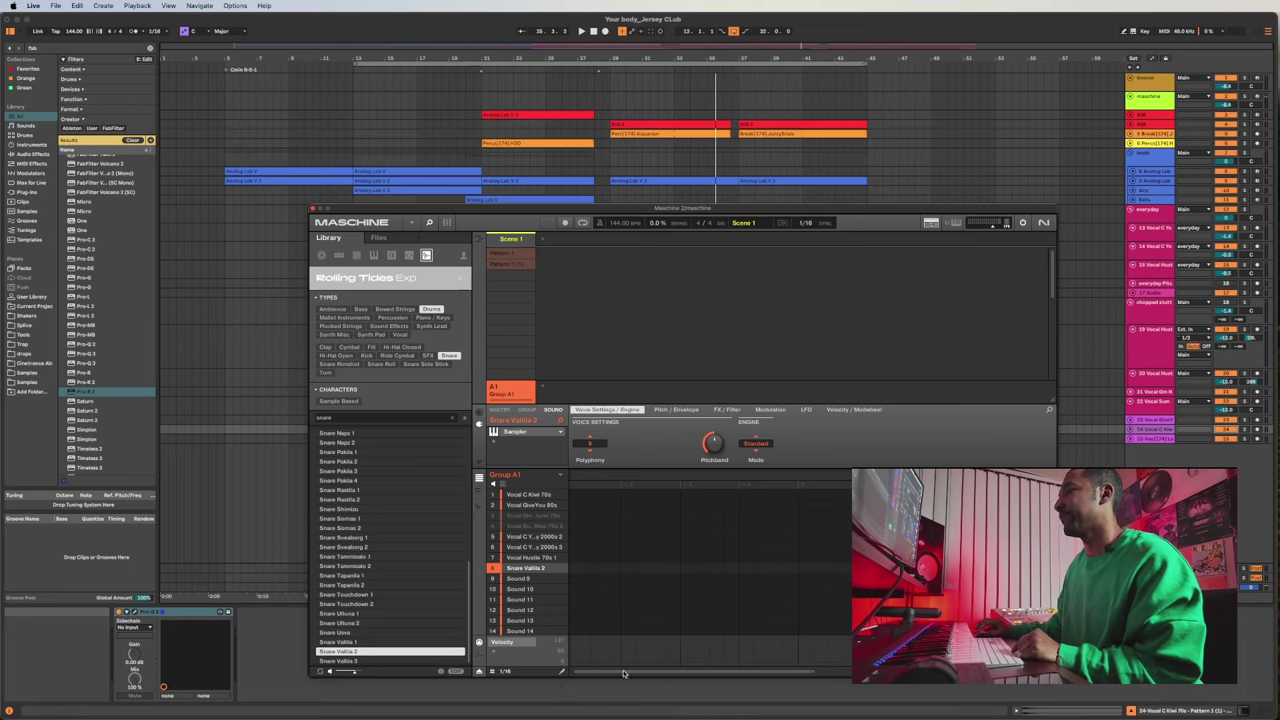
Create a new one-bar pattern, fill the Snare Valila 2 row with sixteenth notes, and play it with the arrangement.
left_click(518, 275)
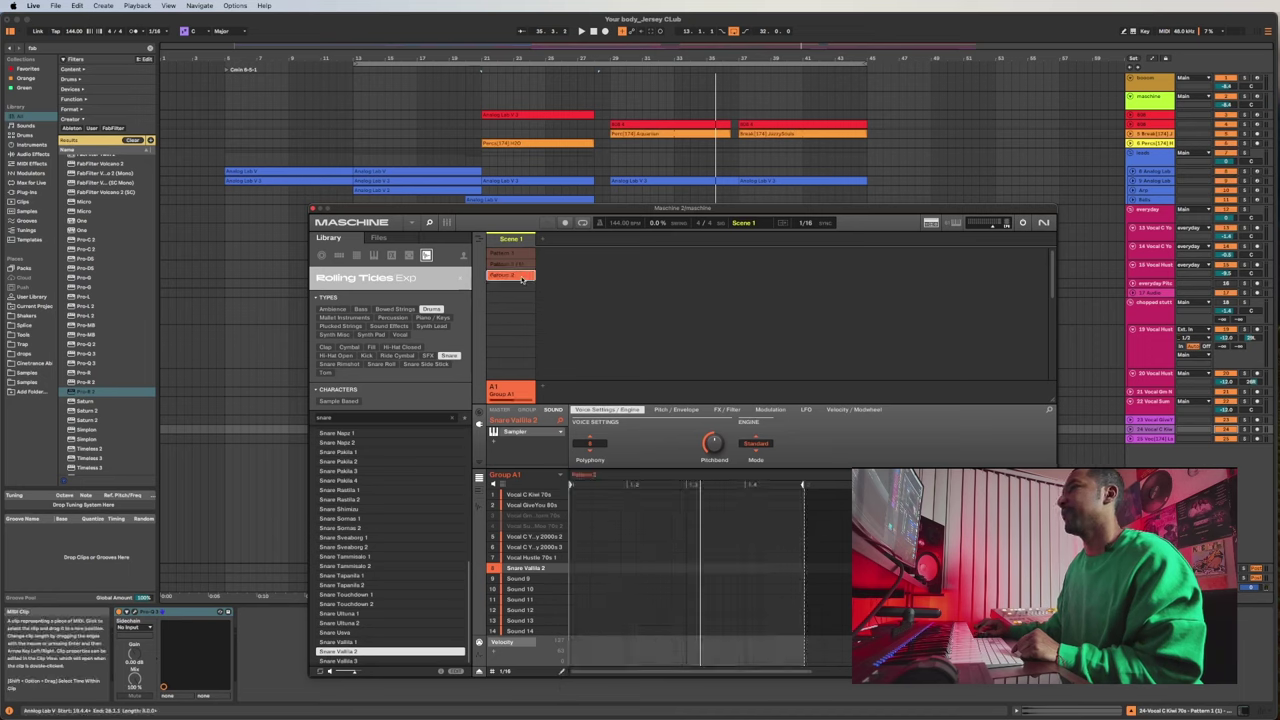
left_click_drag(579, 566, 741, 561)
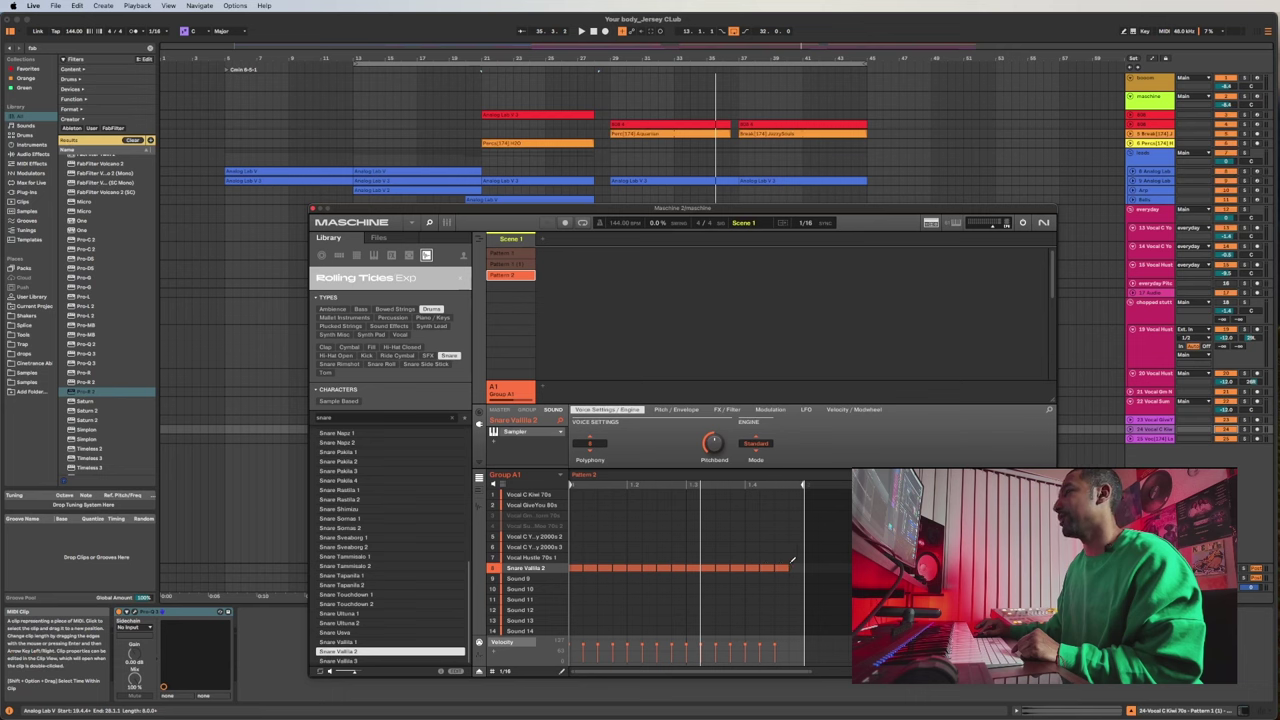
key("space")
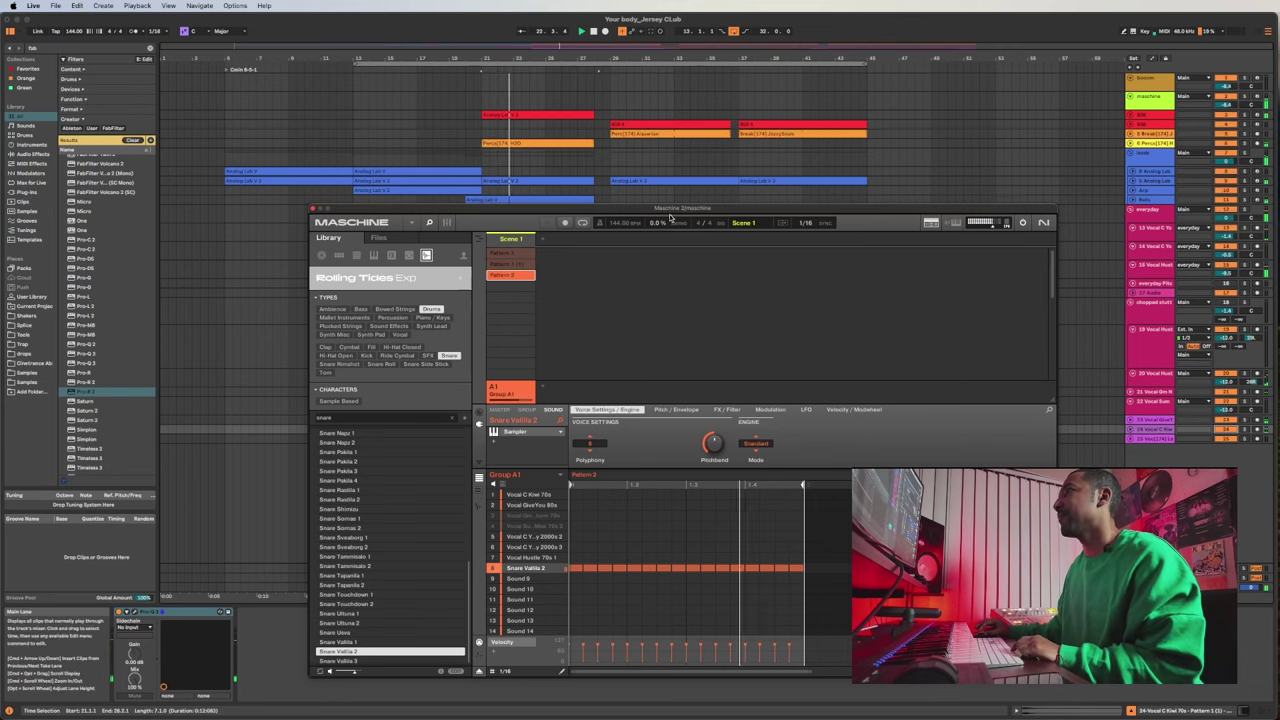
Search all one-shots for 909, load Snare 909 5 onto Sound 9 as a second snare layer, and play the result.
left_click_drag(665, 210, 1120, 104)
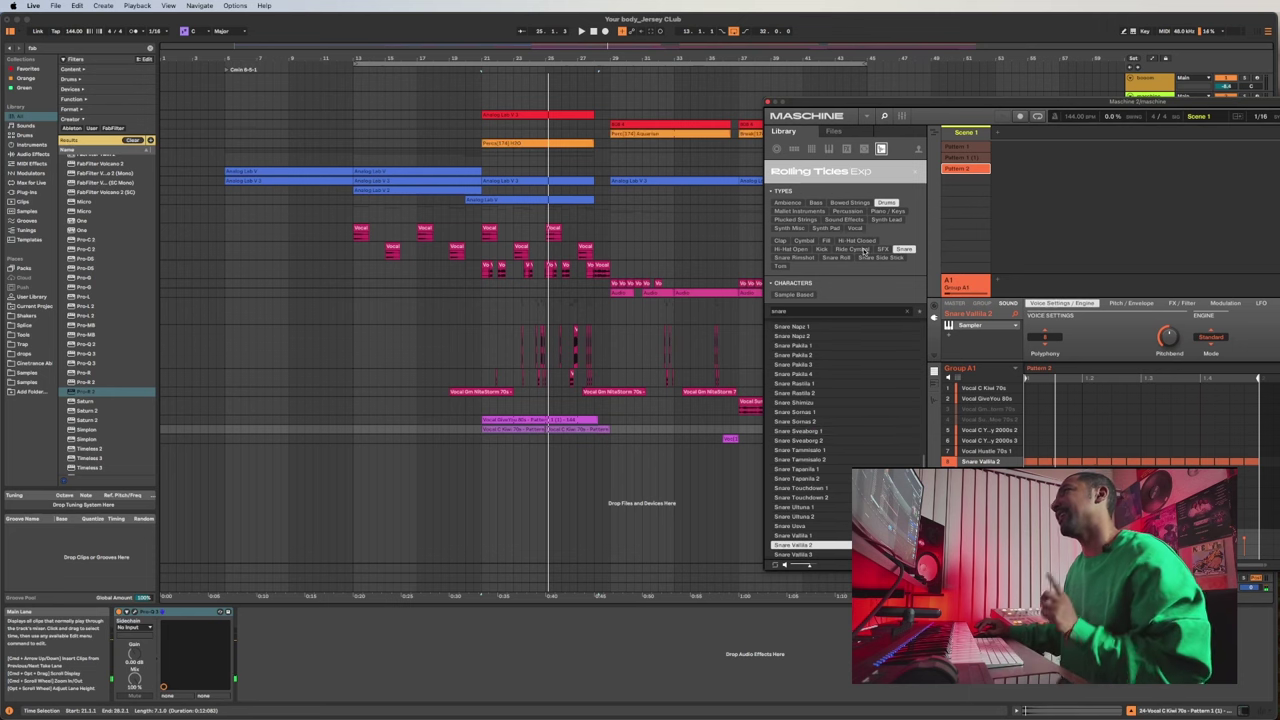
left_click(913, 171)
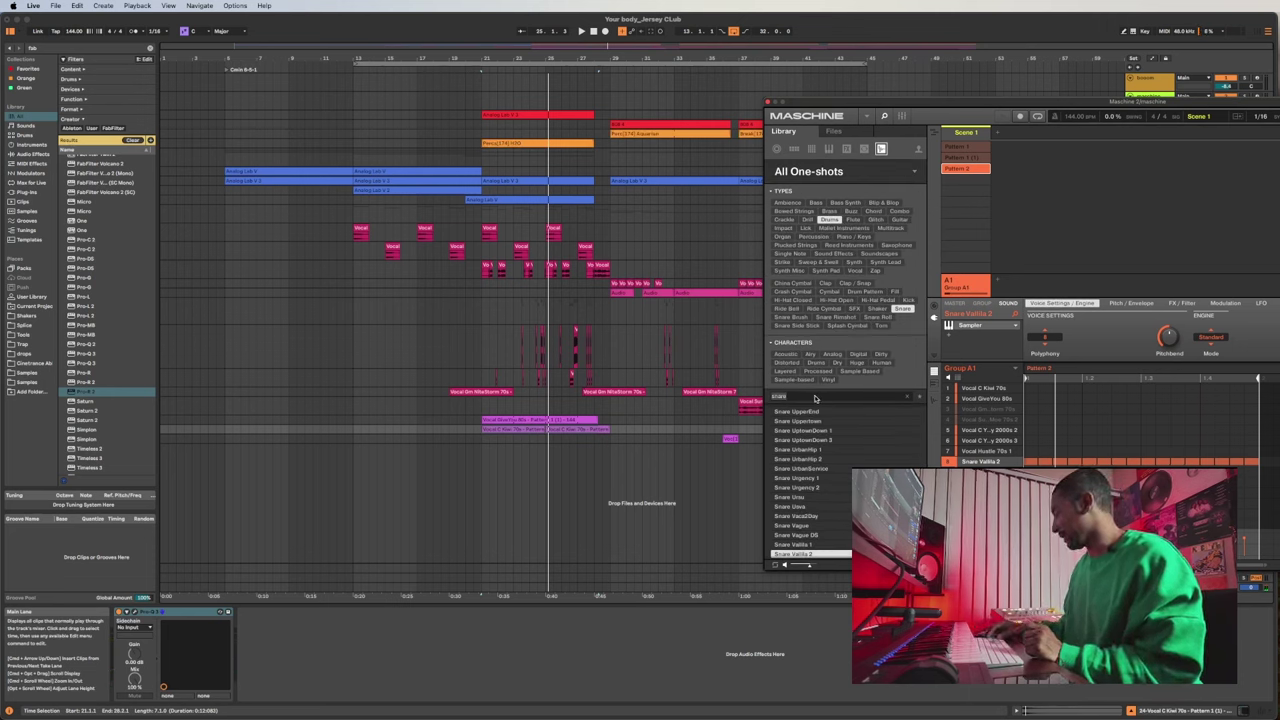
type("909")
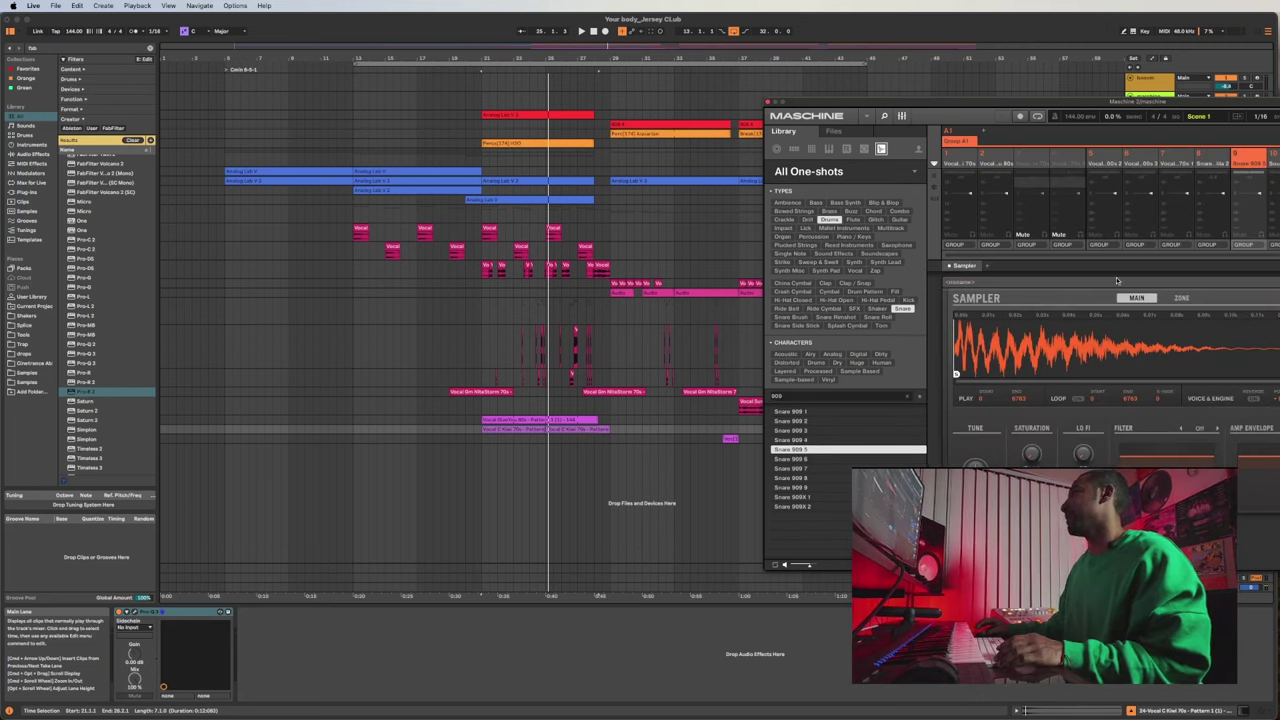
key("space")
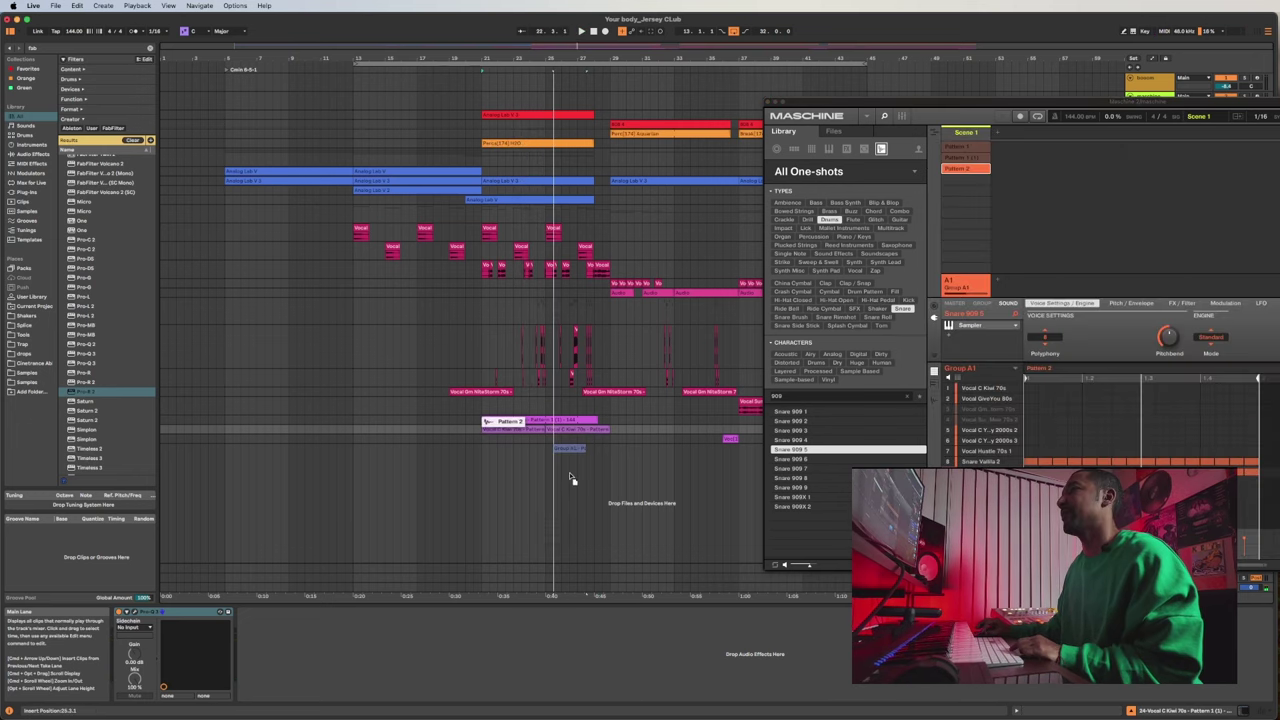
Place the snare pattern as audio on a new track at bar 25, add an empty Maschine pattern, and close the plug-in window.
mouse_move(571, 479)
left_mouse_down()
mouse_move(585, 491)
mouse_move(553, 484)
left_mouse_up()
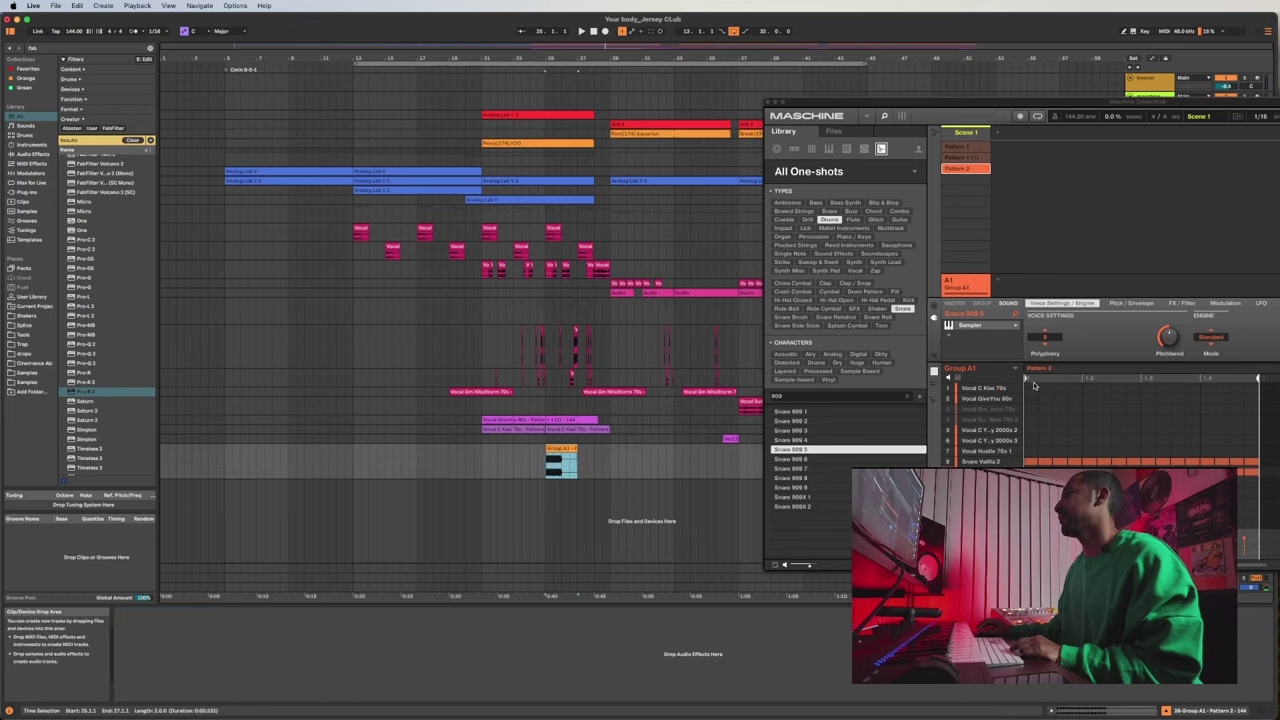
double_click(973, 182)
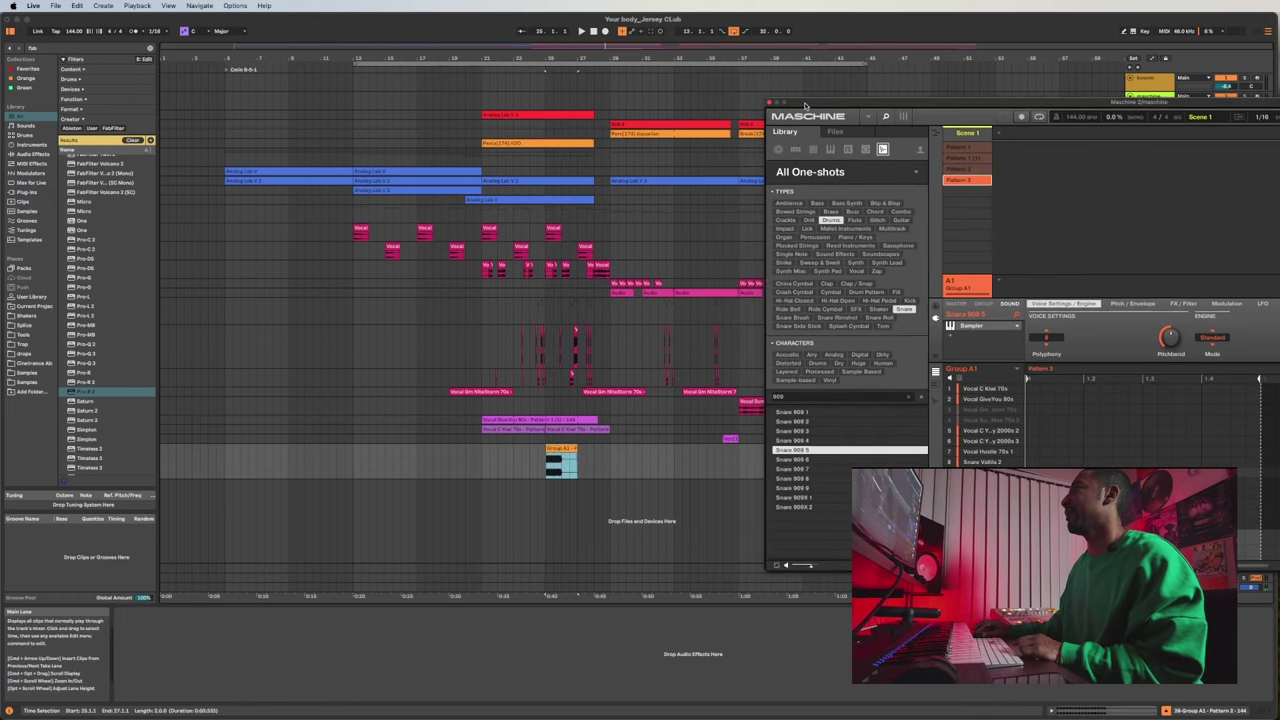
left_click(768, 102)
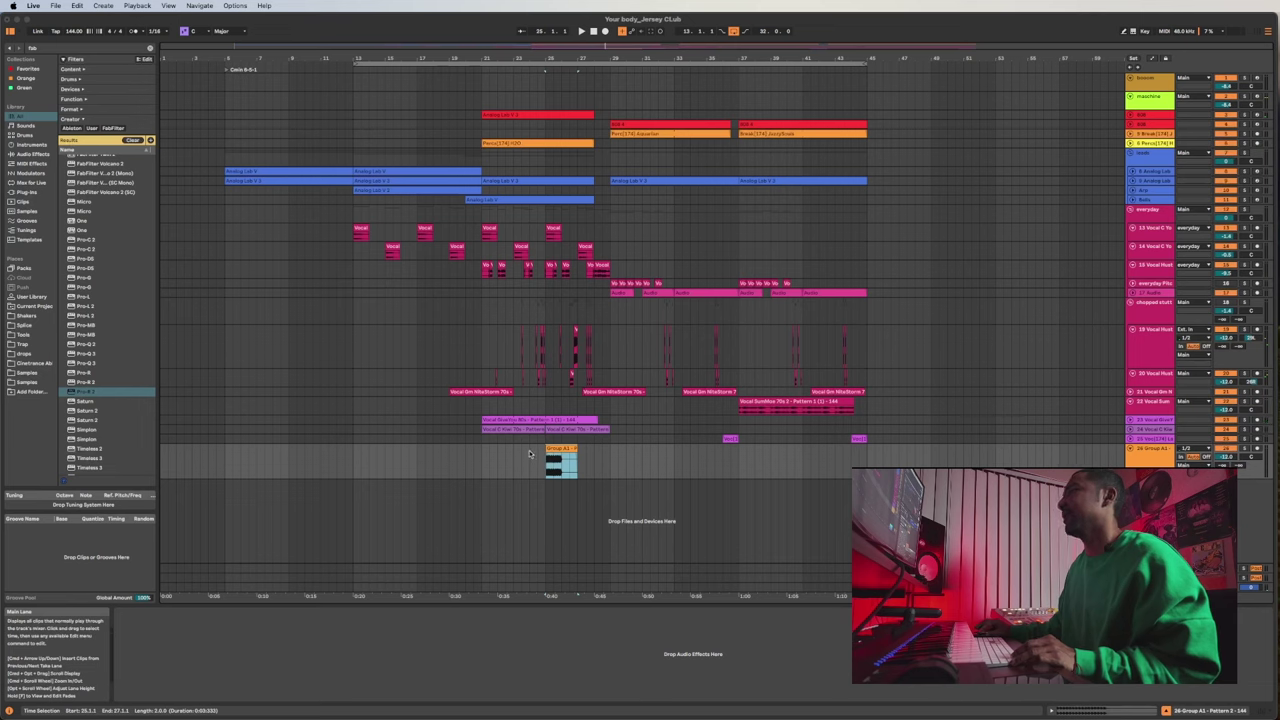
Turn on looping for the new snare clip and shorten its loop to exactly one bar.
double_click(560, 462)
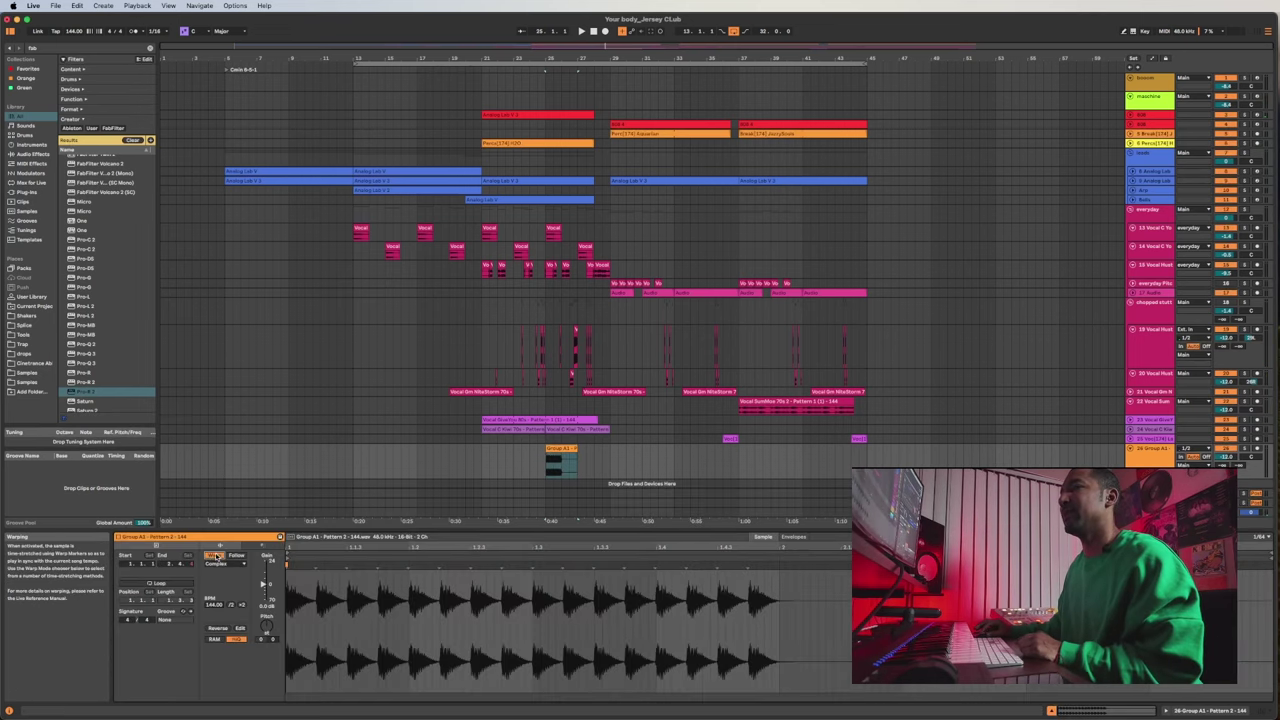
left_click(156, 582)
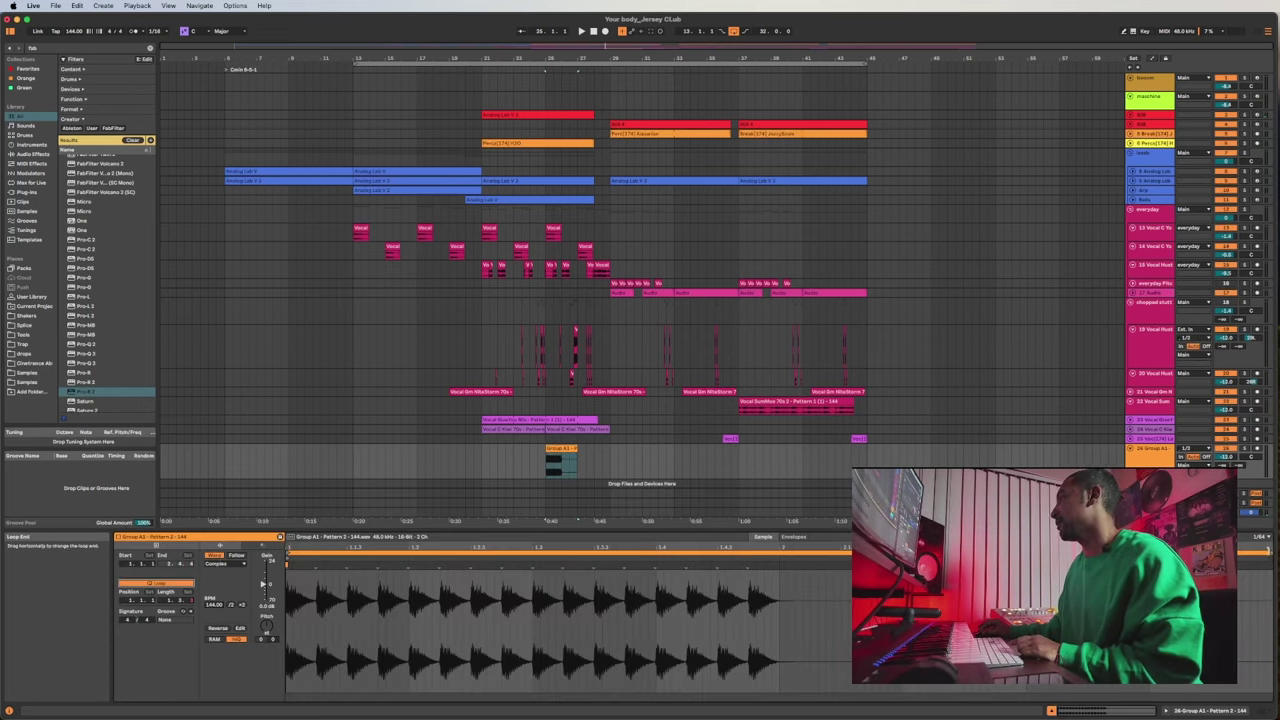
left_click_drag(850, 549, 770, 549)
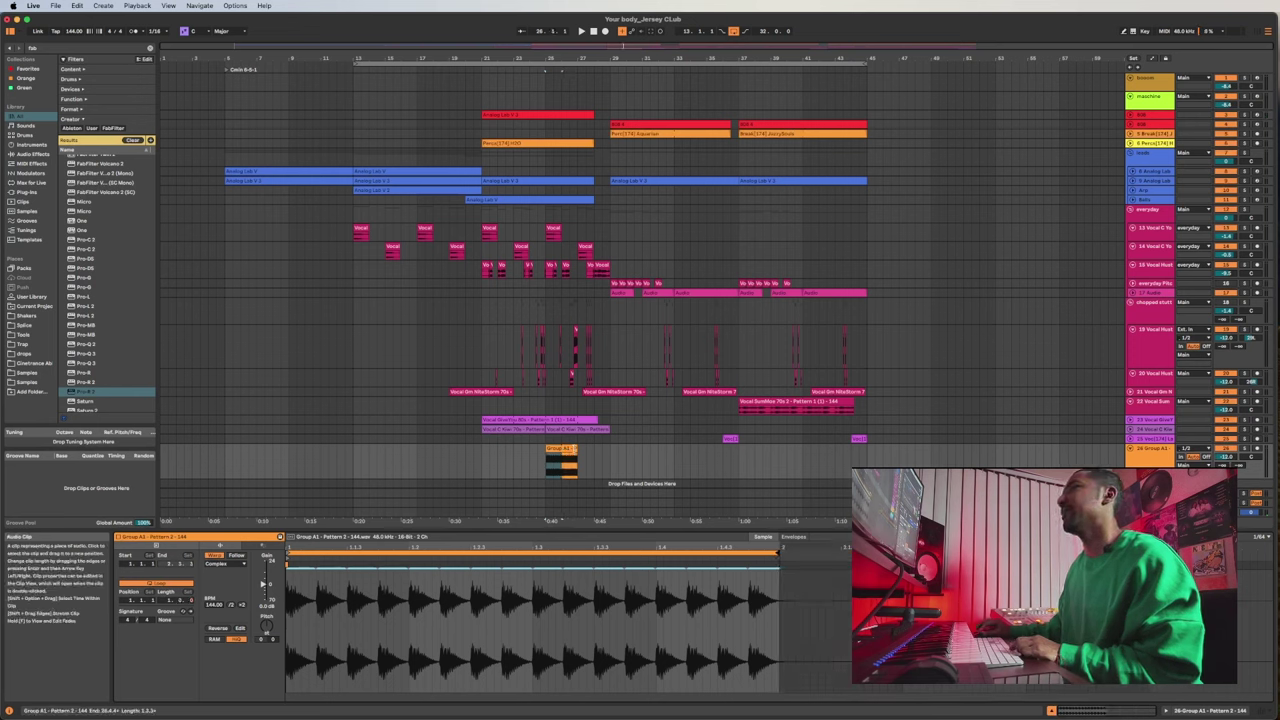
Extend the looped snare clip to span bar 21 to bar 28 and move its track directly below the 5 Break track.
left_click_drag(577, 448, 610, 448)
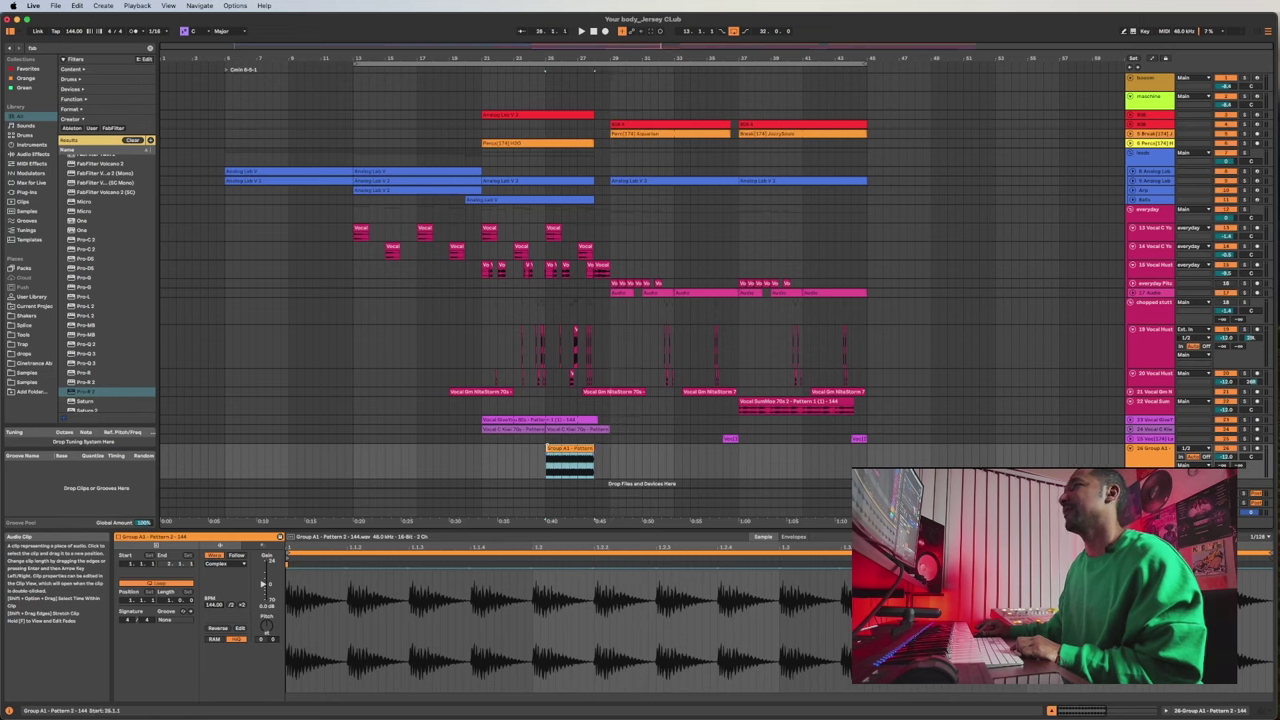
left_click(501, 461)
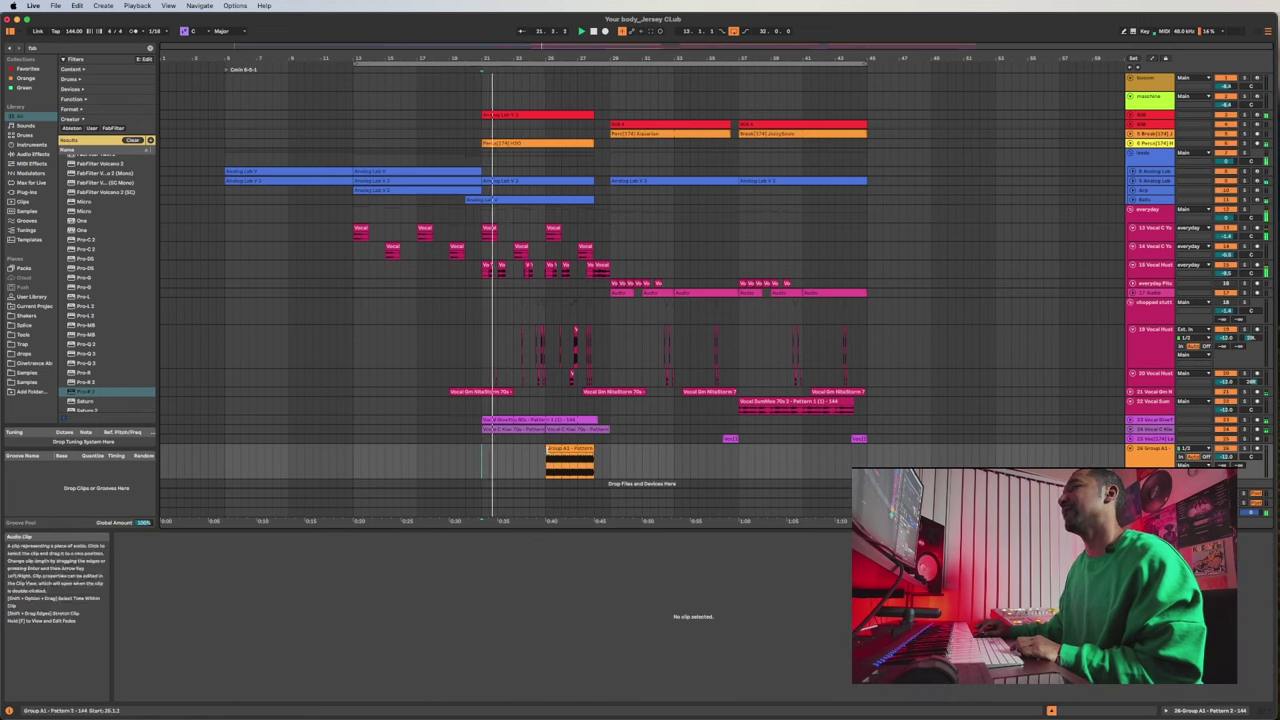
left_click_drag(545, 455, 483, 455)
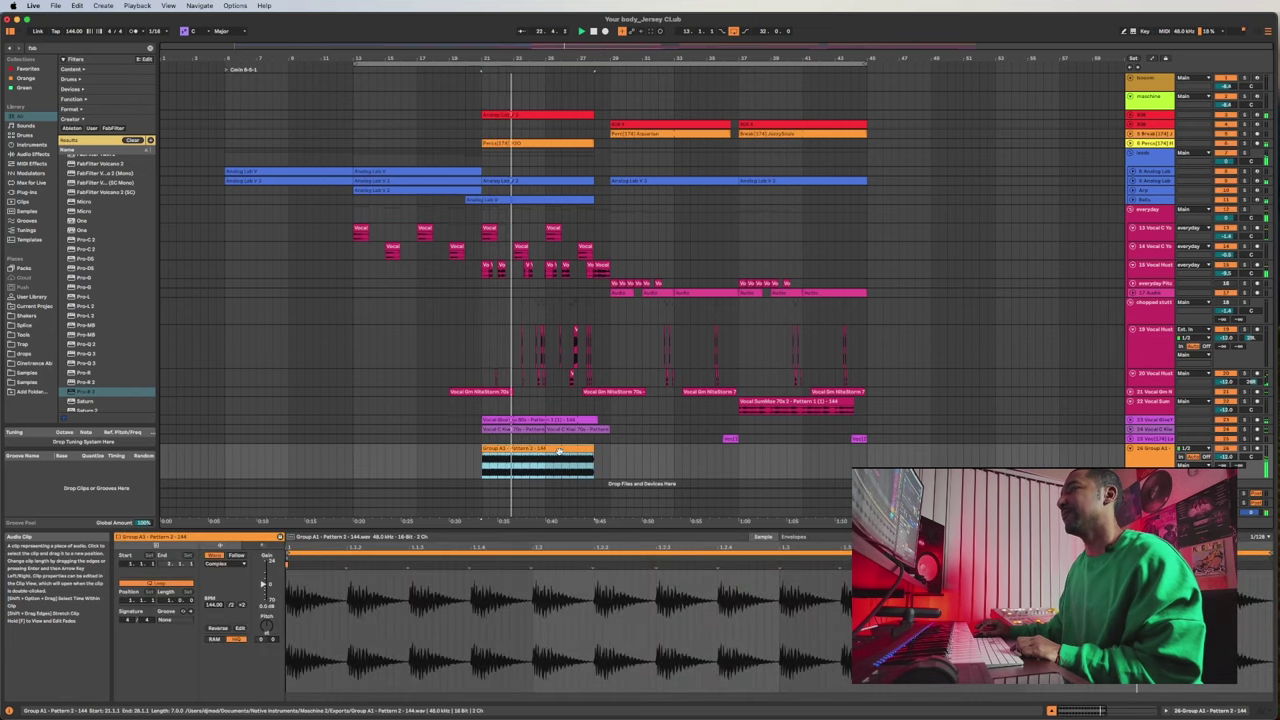
left_click_drag(1152, 465, 1134, 145)
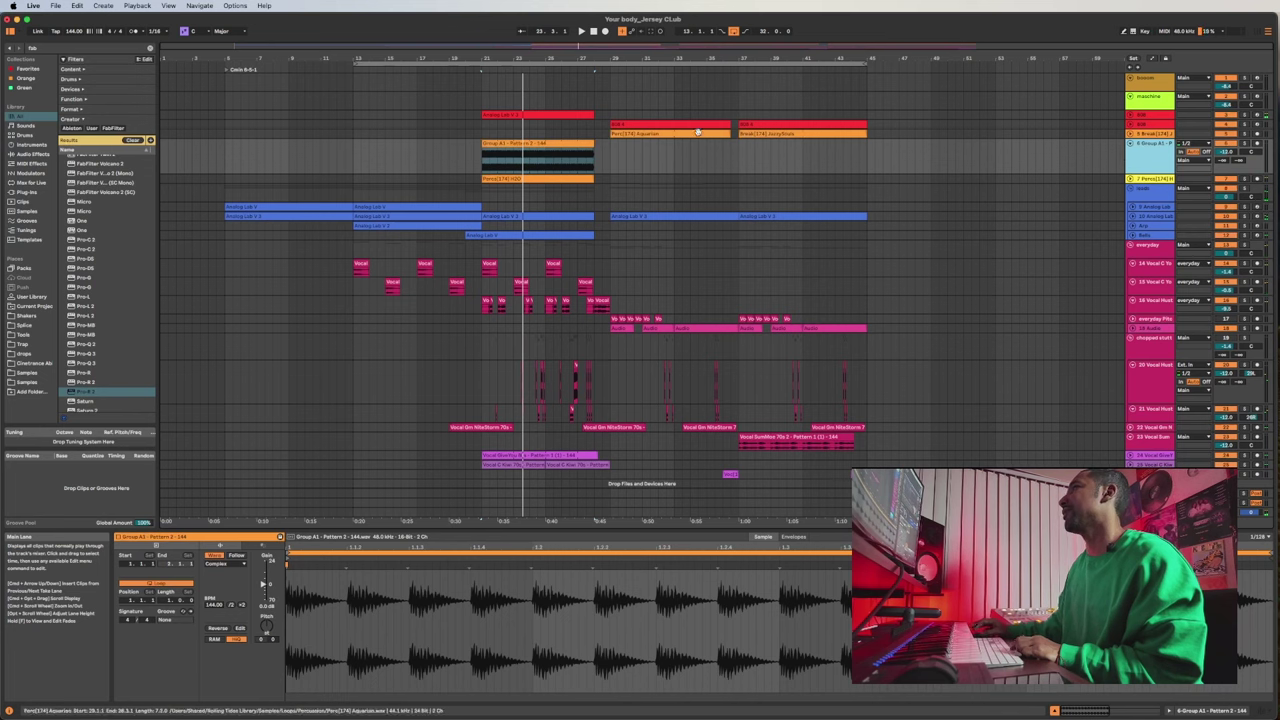
Search the browser for "simpl" and add FabFilter Simplon to the new snare track, moving its window within view.
key("super+f")
type("simplem")
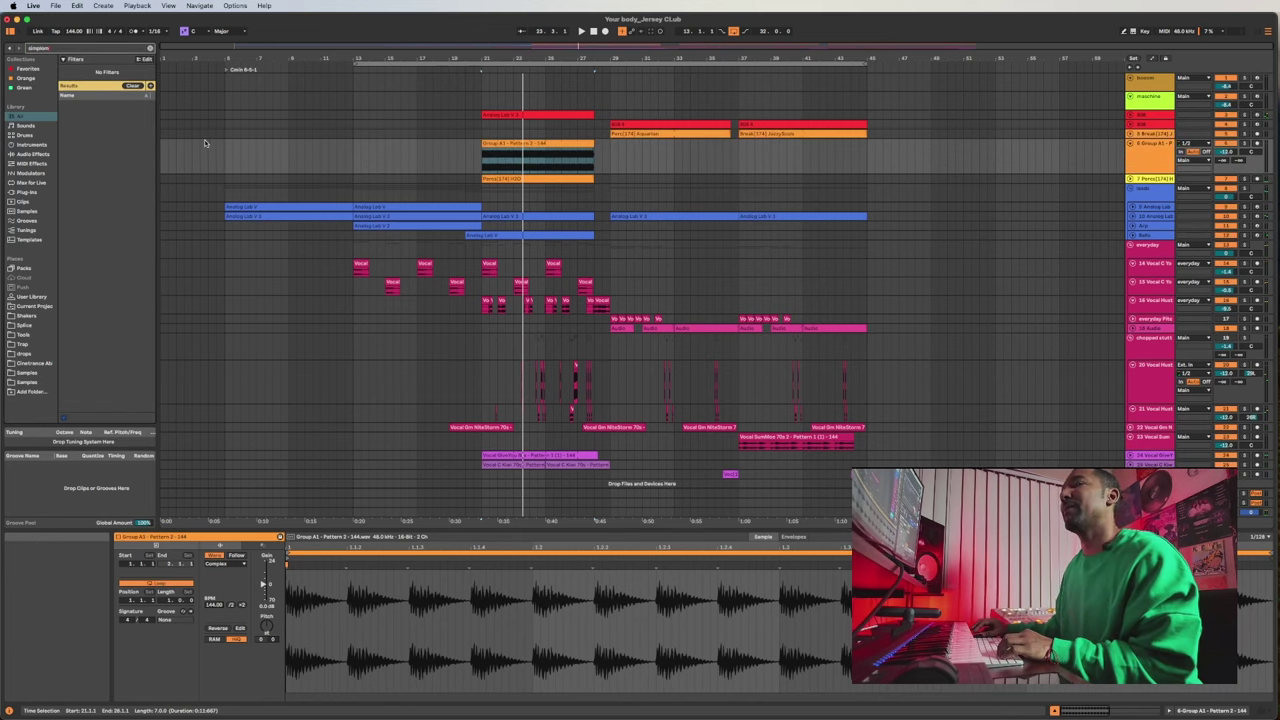
key("super+a")
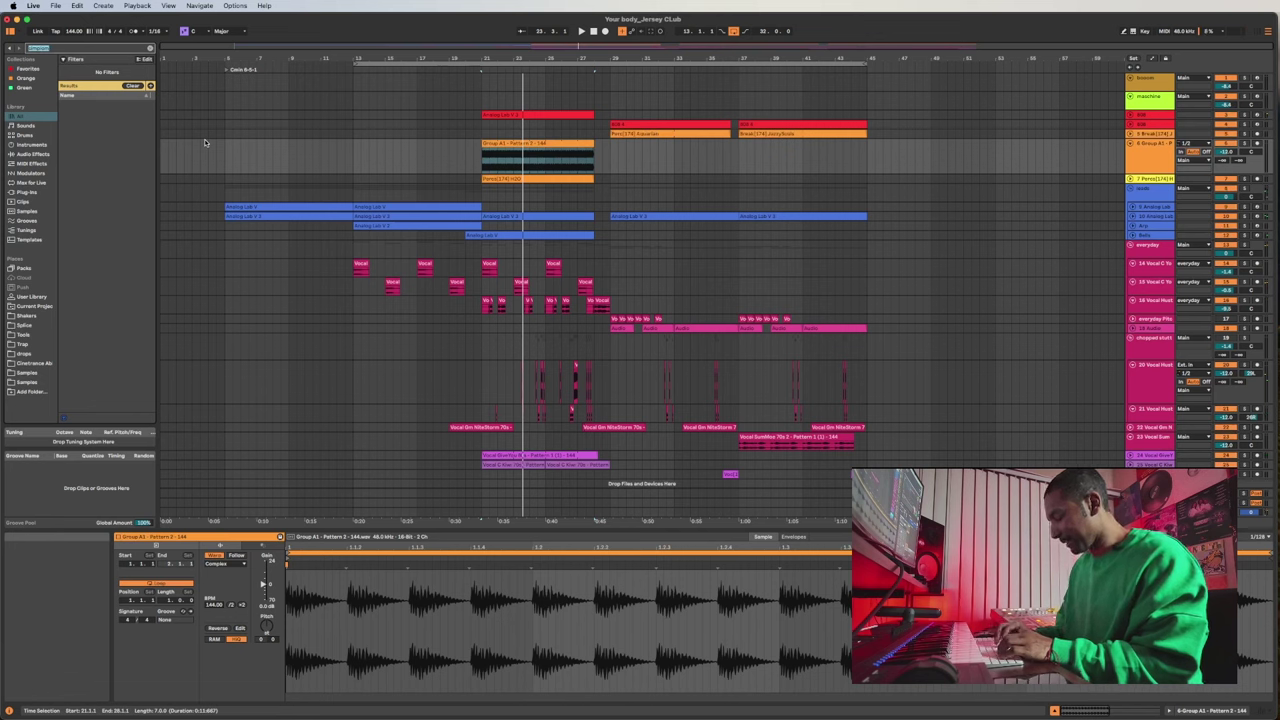
type("simpl")
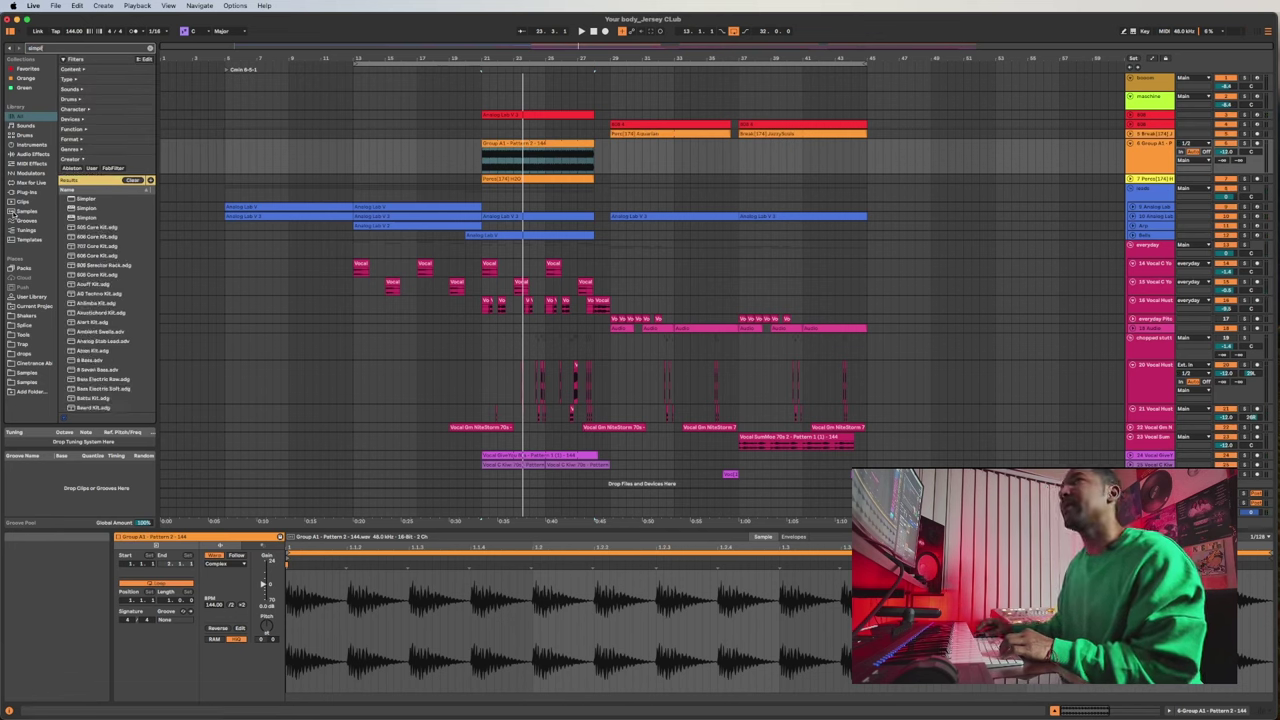
key("super+f")
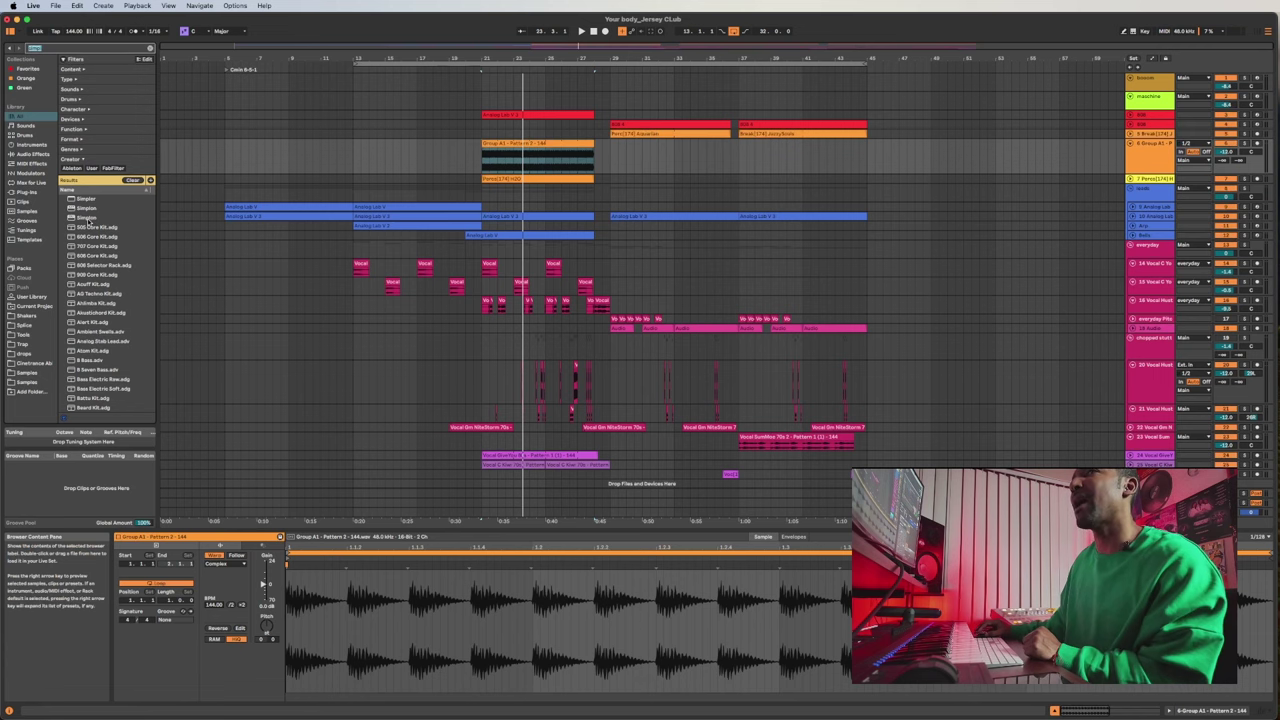
left_click(86, 218)
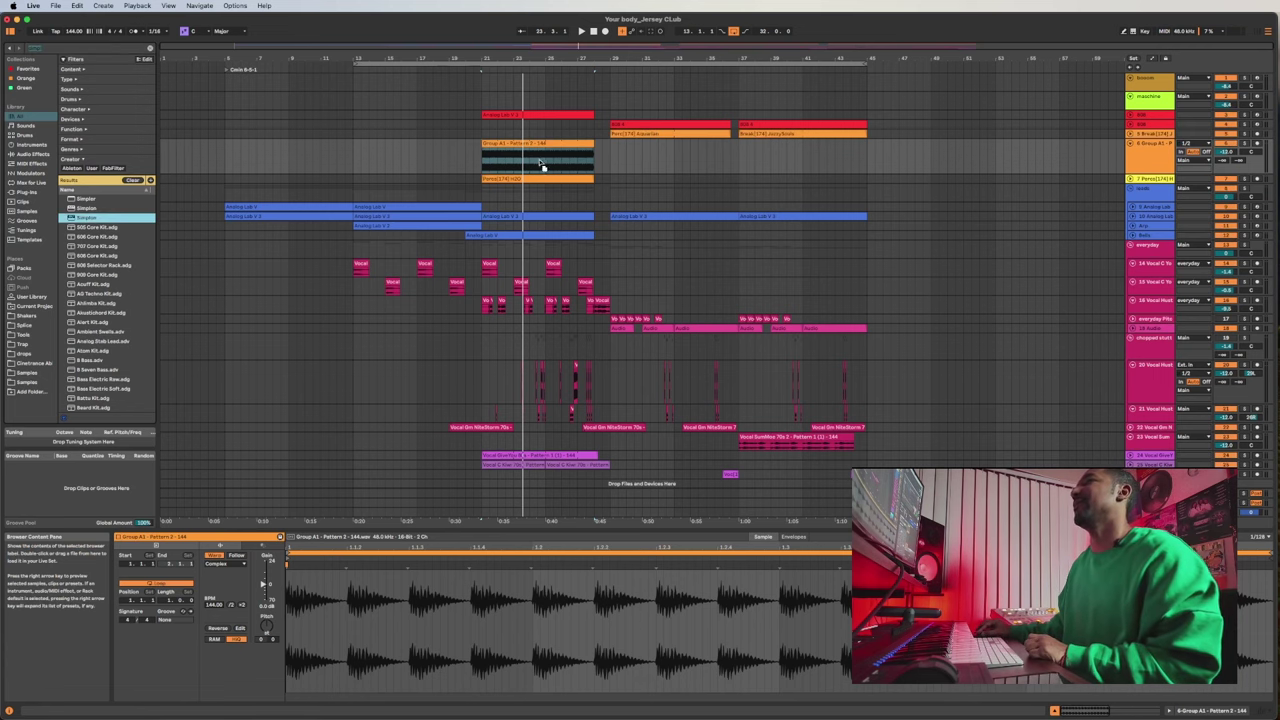
key("Return")
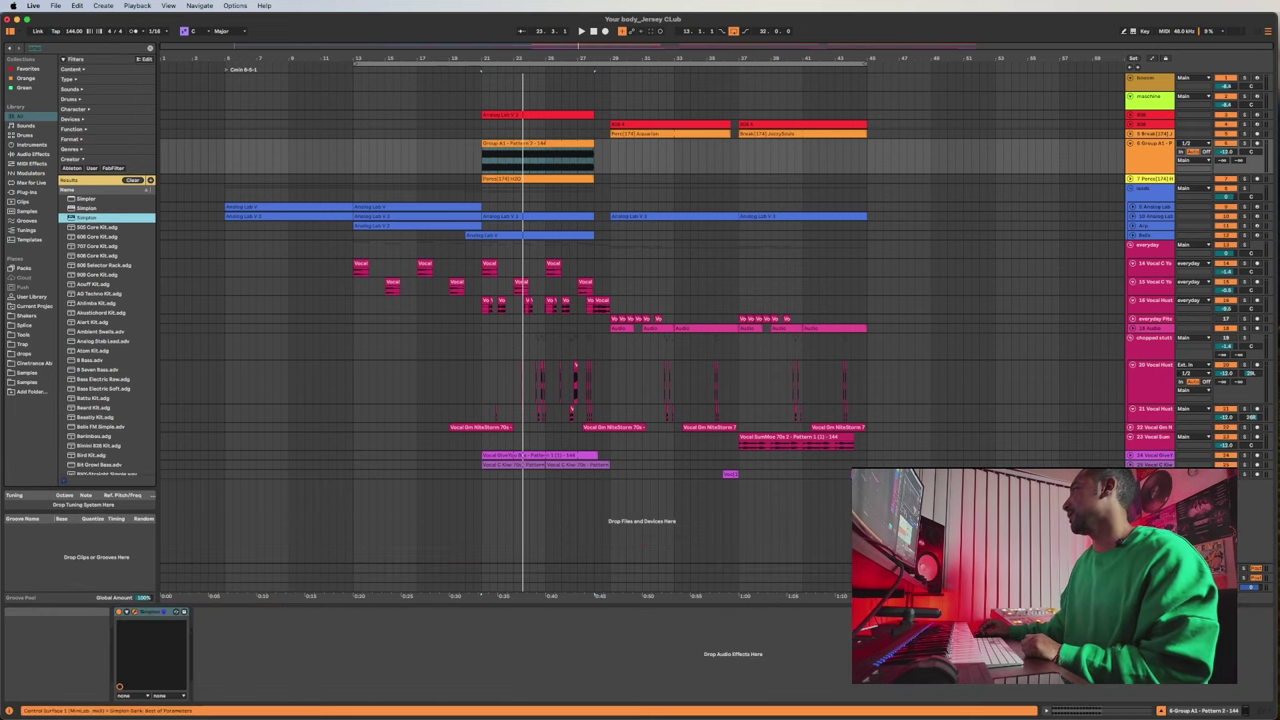
left_click_drag(648, 374, 530, 361)
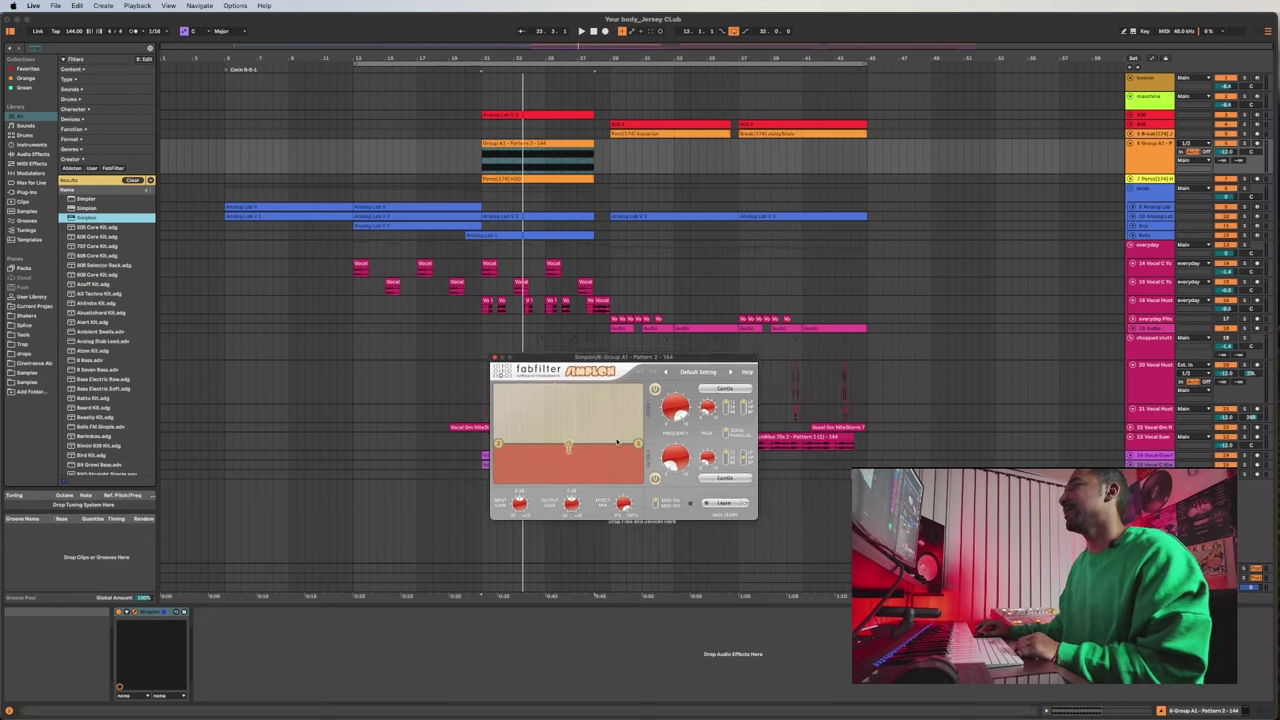
Turn Simplon's filter 1 down to about 880 Hz with a slight peak and show the track automation.
left_click_drag(632, 434, 574, 433)
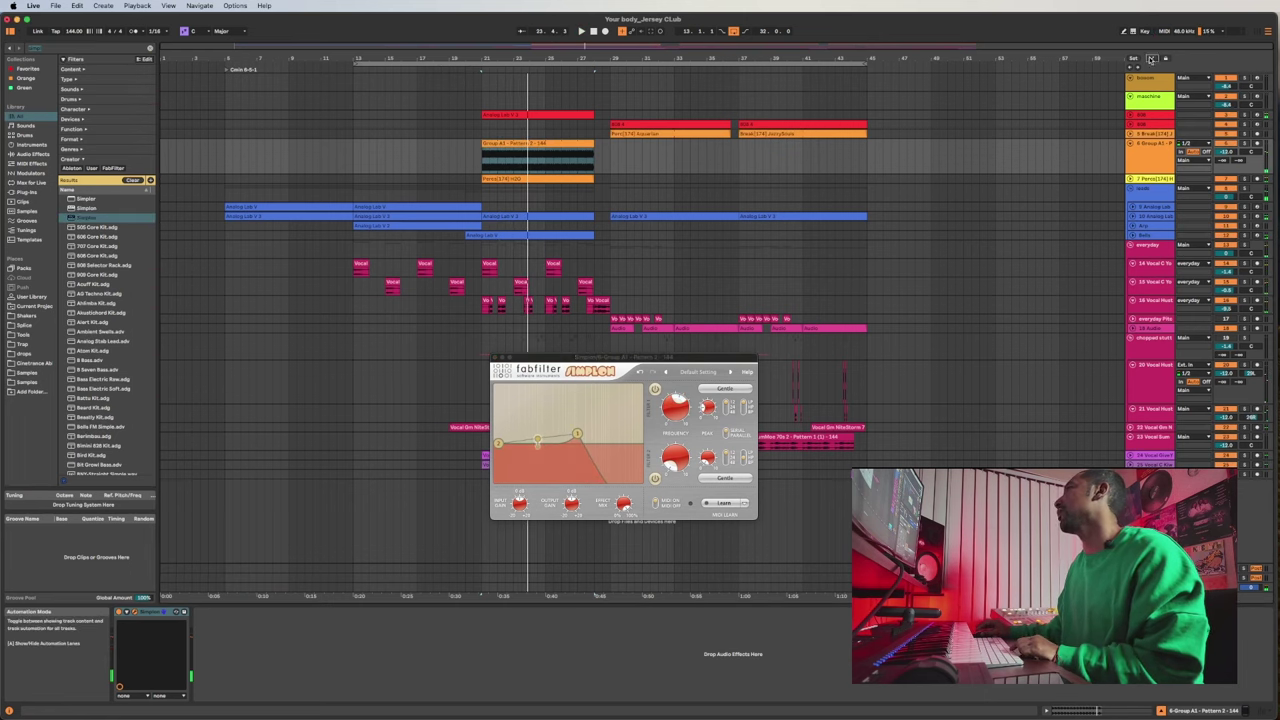
key("a")
left_click(677, 411)
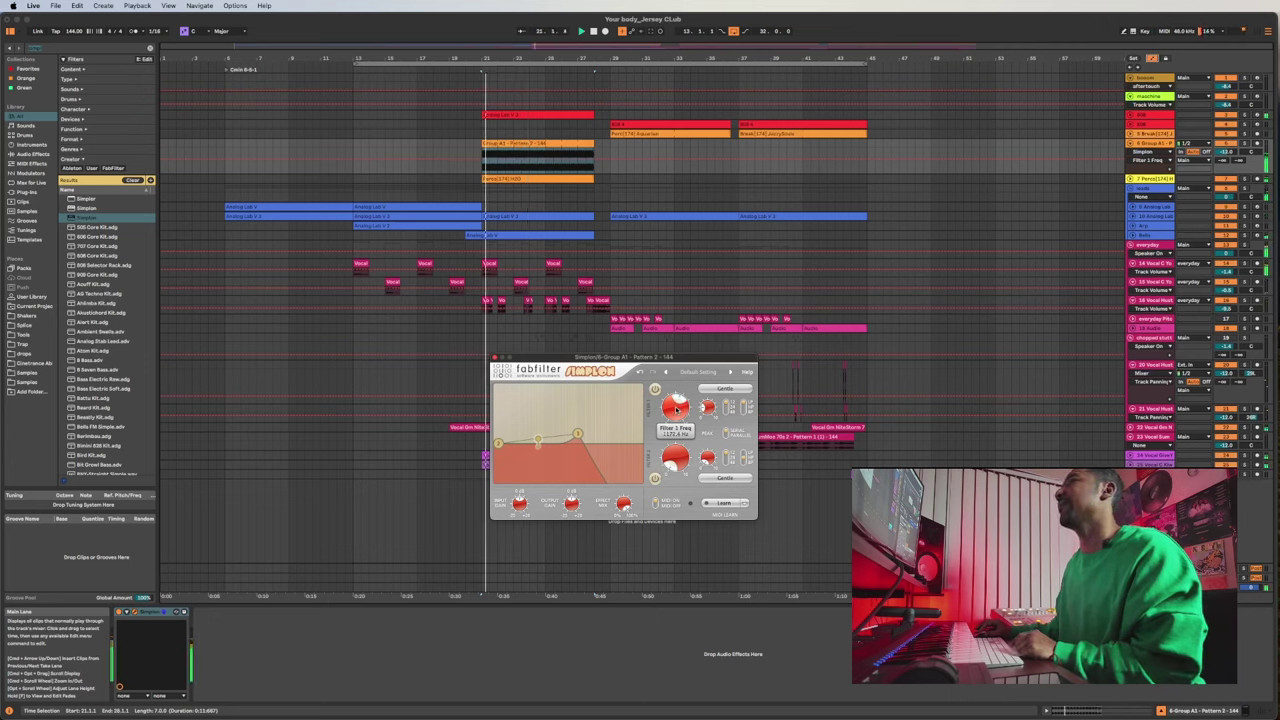
left_click_drag(677, 411, 680, 448)
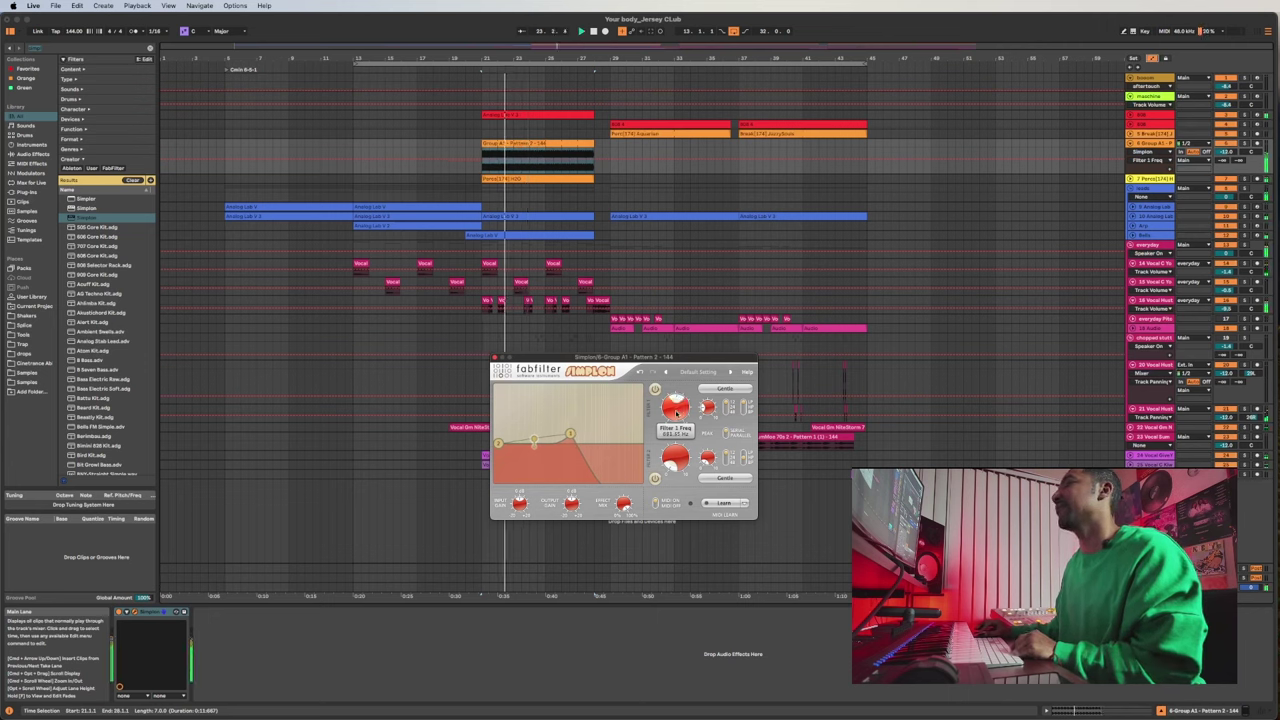
Draw a rising Filter 1 Freq automation from bar 21 to bar 28 on the snare track and play it back.
left_click(482, 162)
key("space")
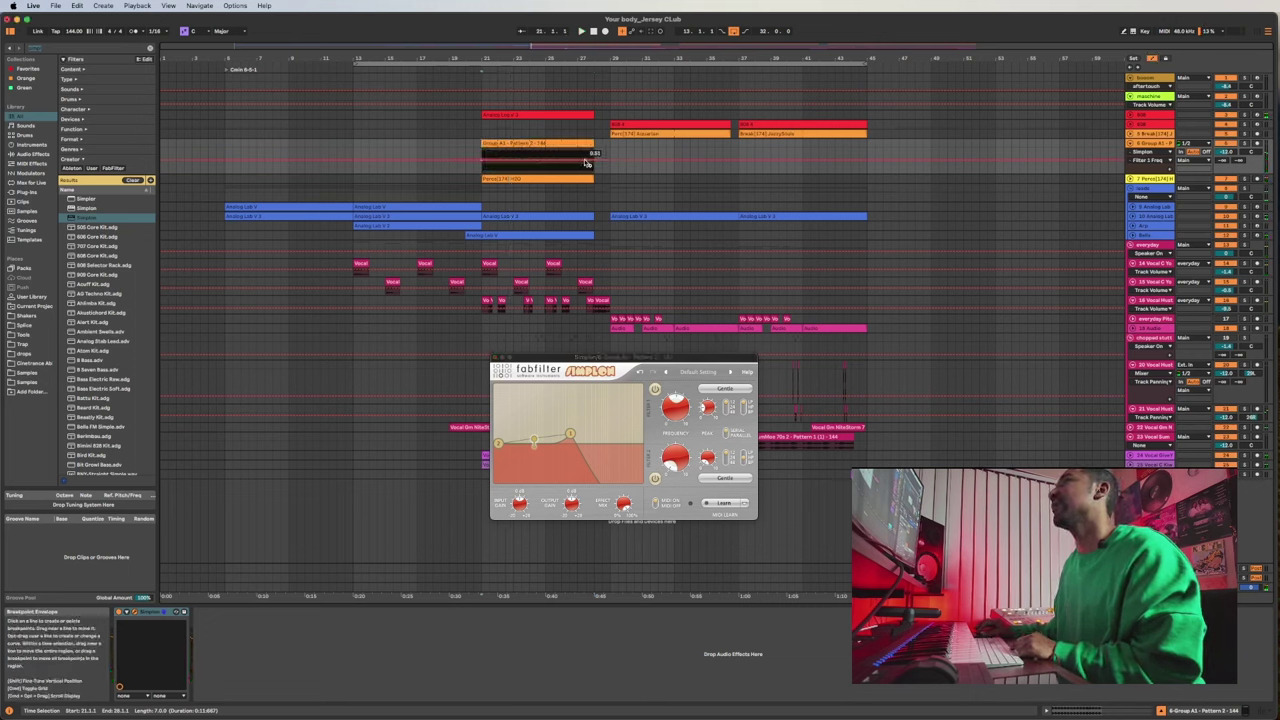
left_click_drag(593, 162, 595, 150)
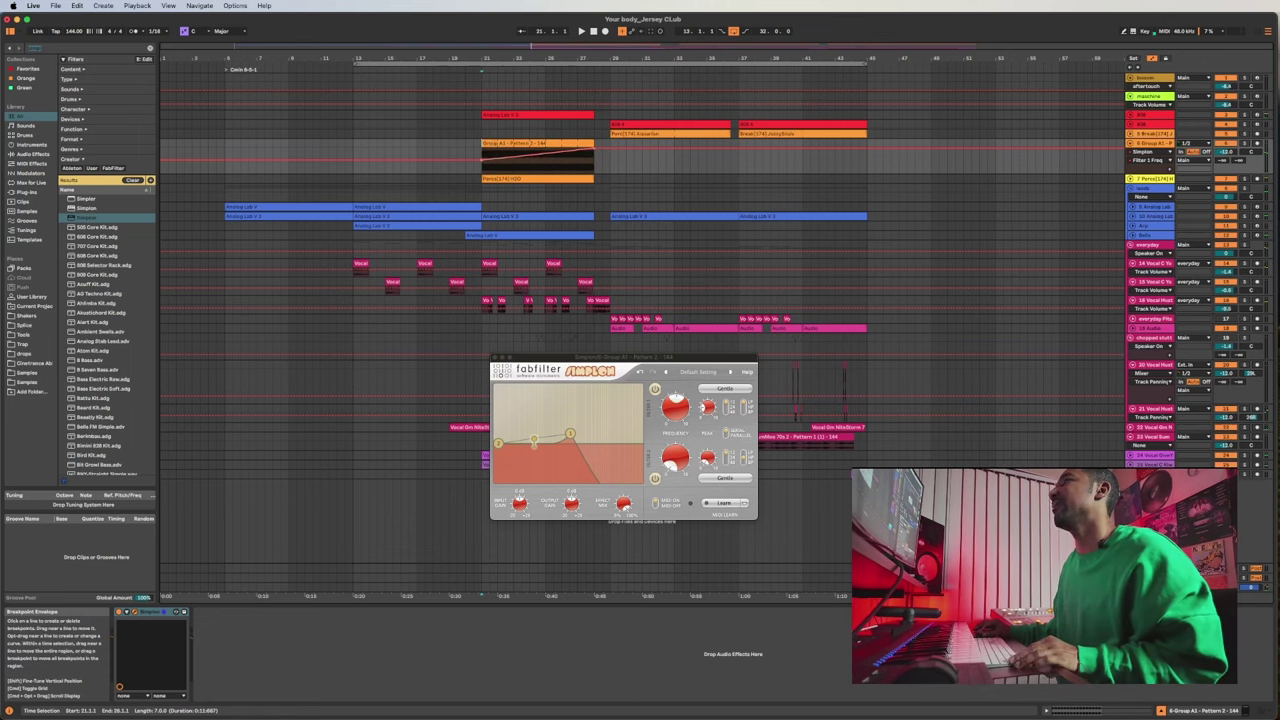
key("space")
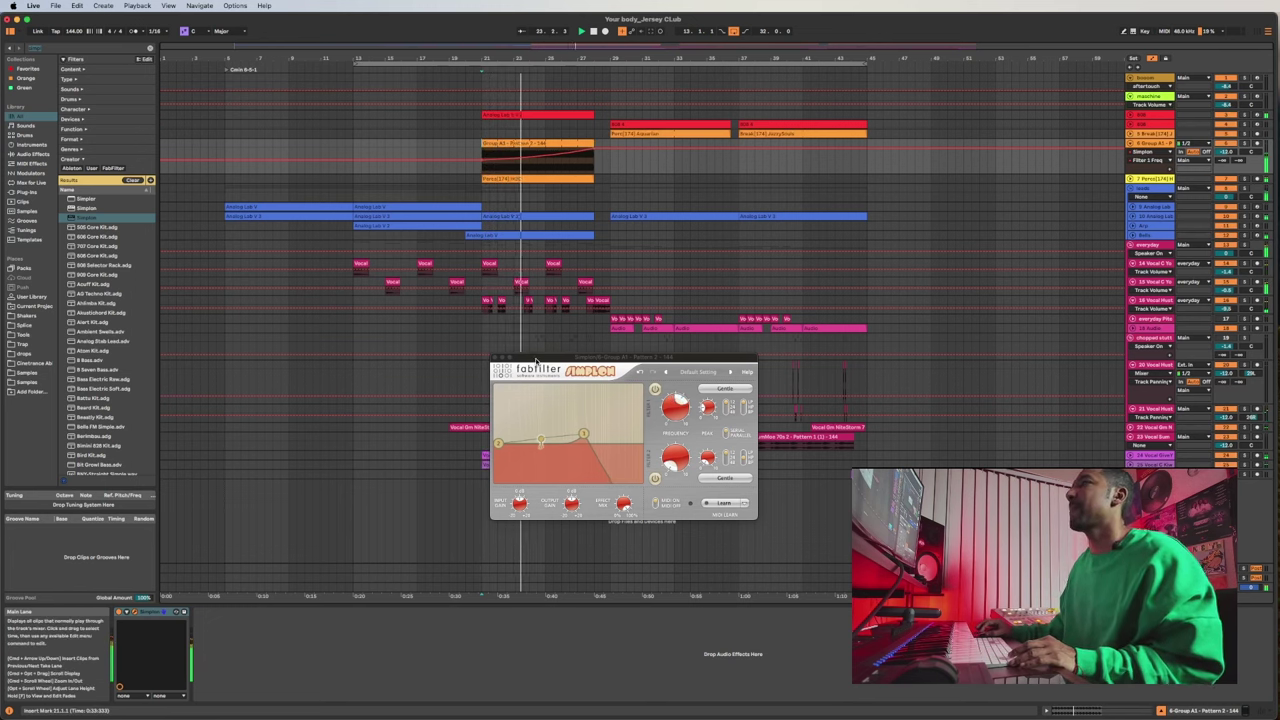
left_click_drag(549, 360, 874, 294)
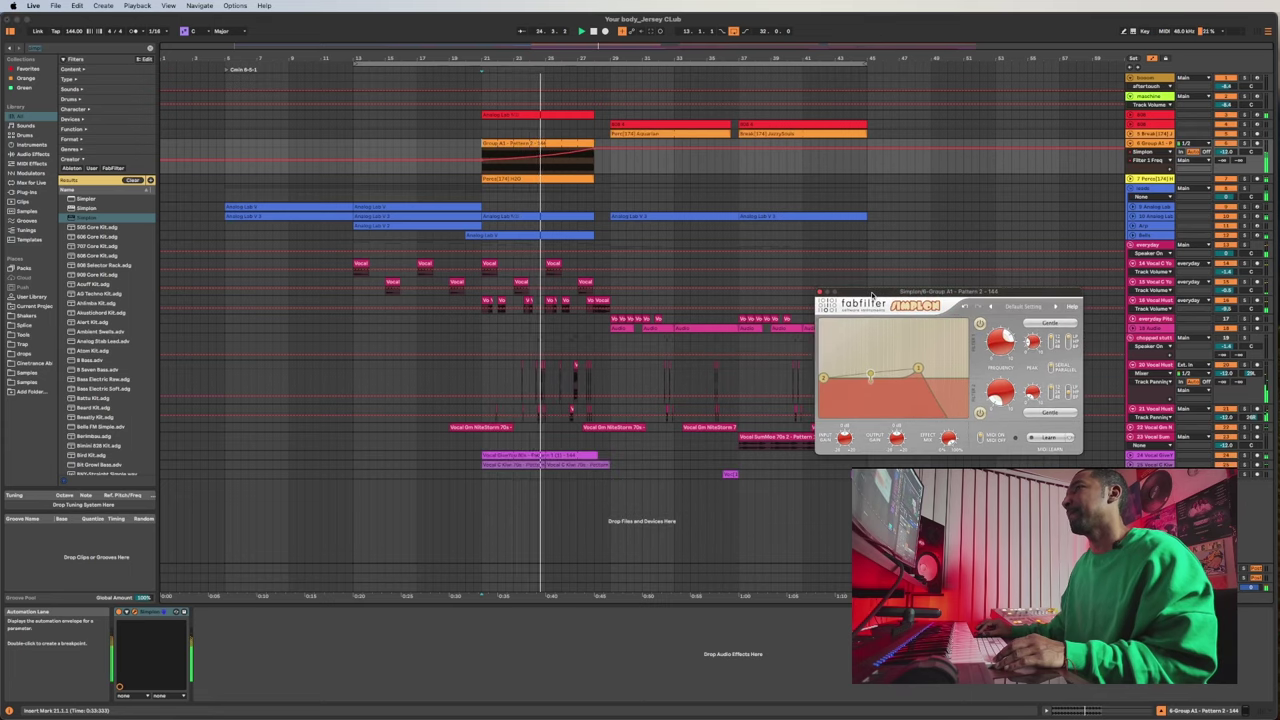
Lower the snare track's volume slightly in the mixer, return to the arrangement, and close the snare's Simplon window.
key("Tab")
left_click(428, 512)
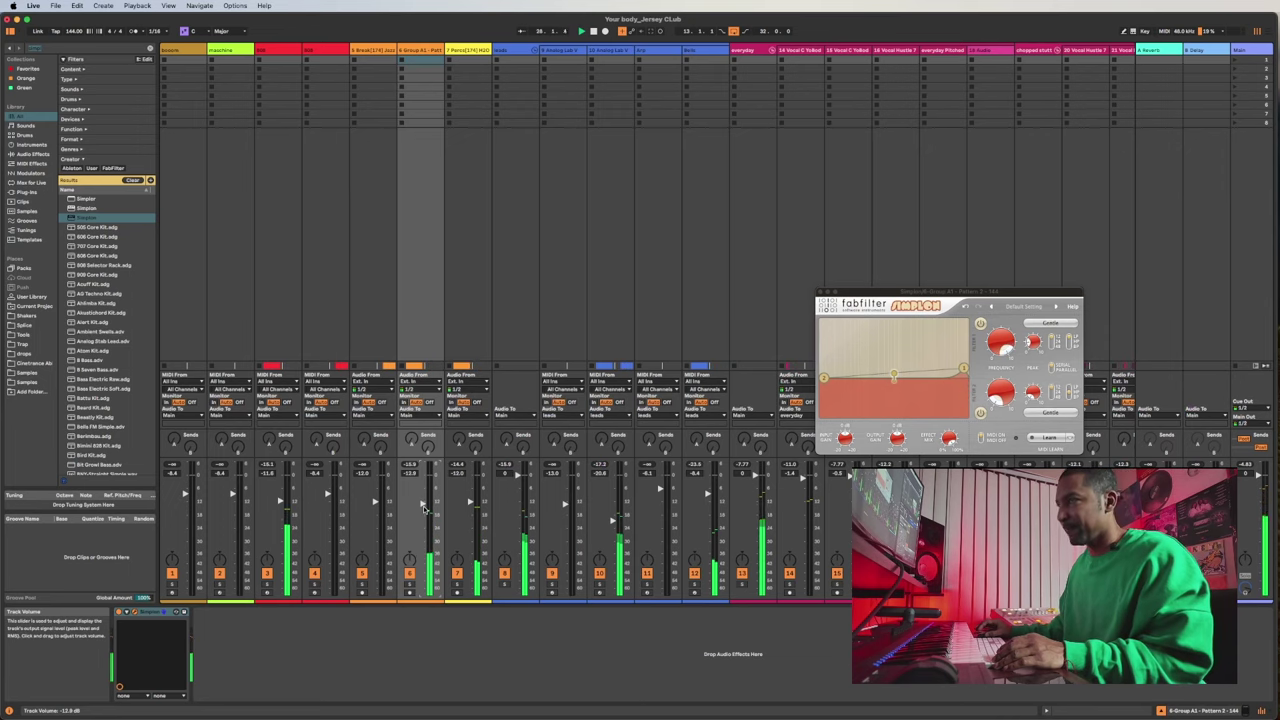
key("Tab")
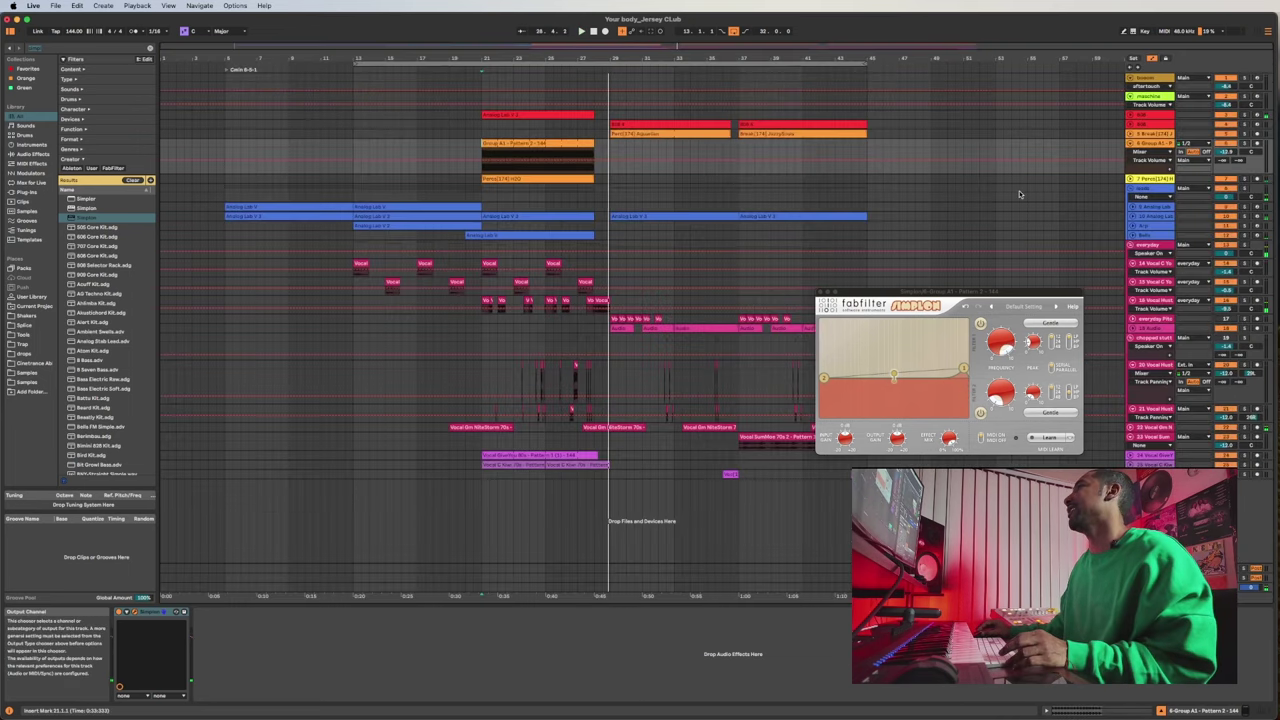
left_click(821, 296)
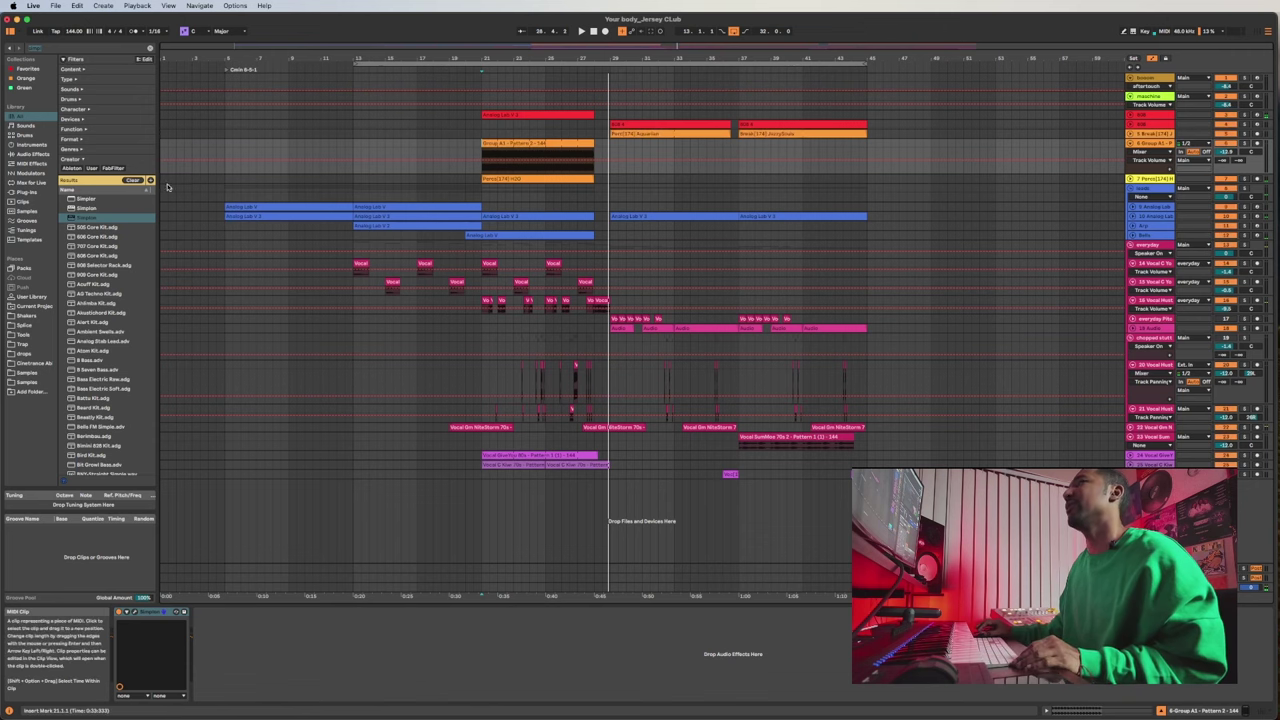
Add Simplon to the 808 track that plays from bar 21 and unfold that track to a taller height.
left_click(89, 218)
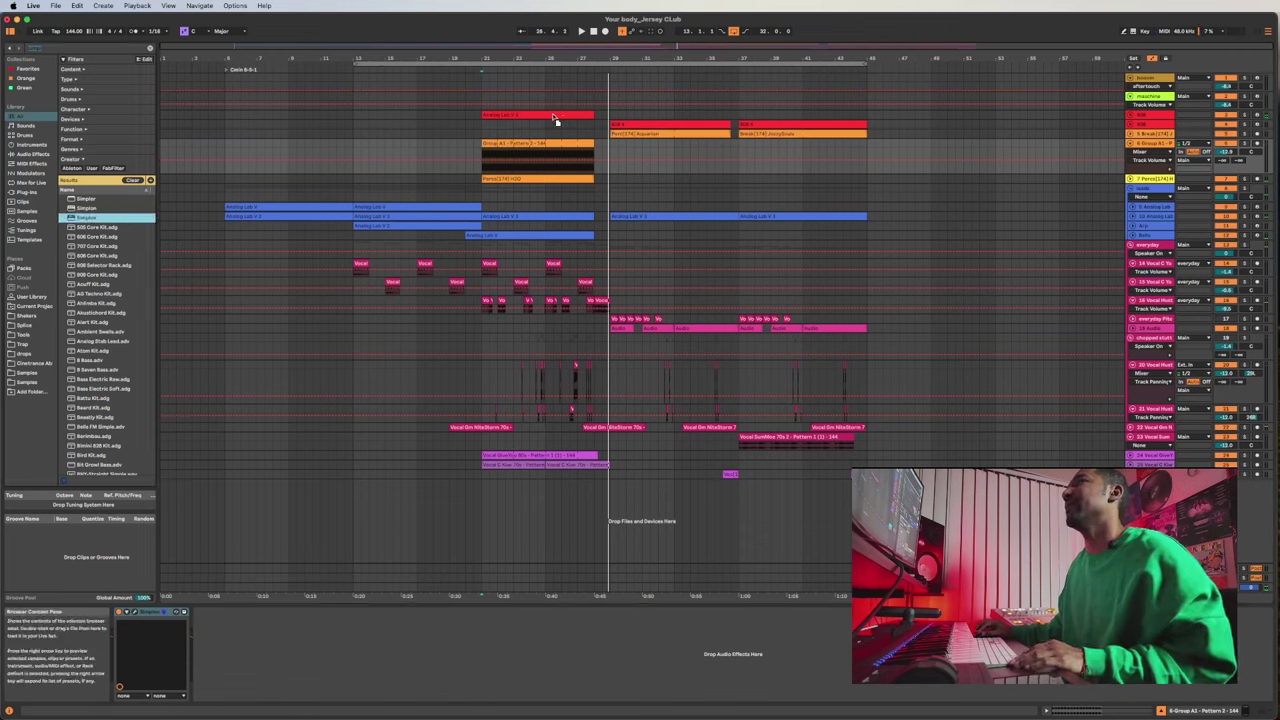
left_click_drag(553, 117, 554, 121)
left_click_drag(937, 300, 557, 275)
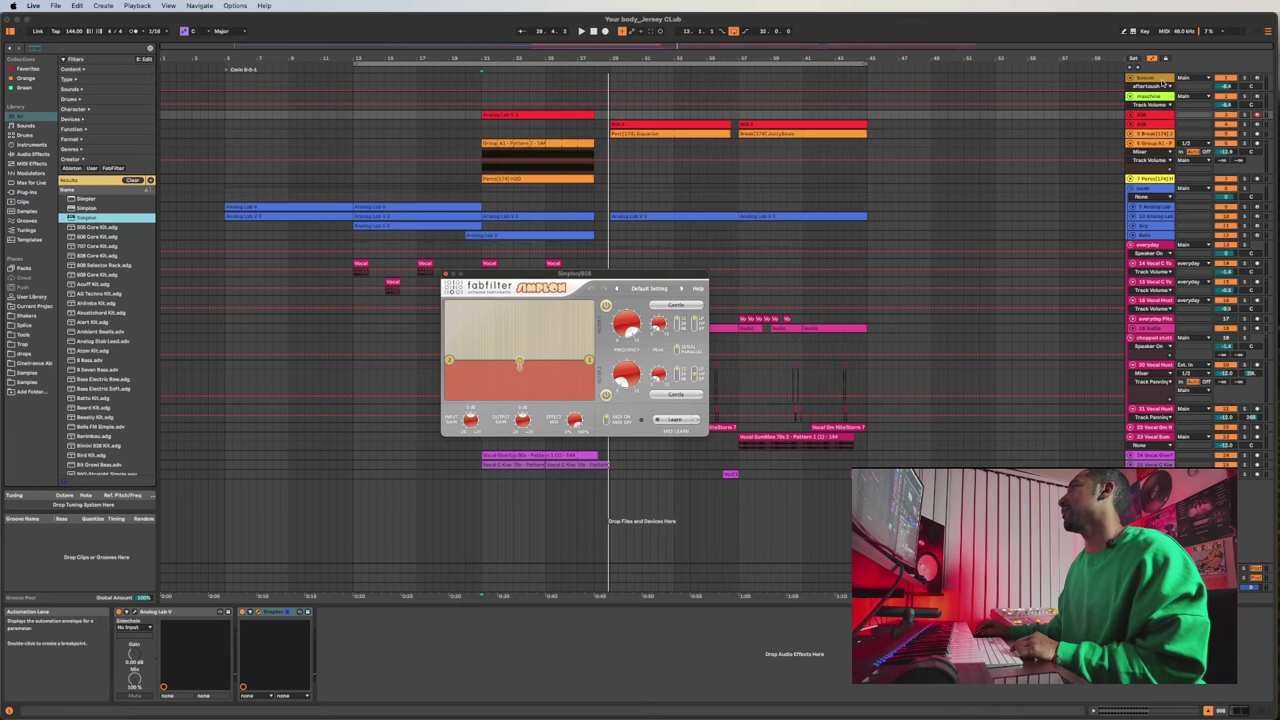
left_click(1132, 115)
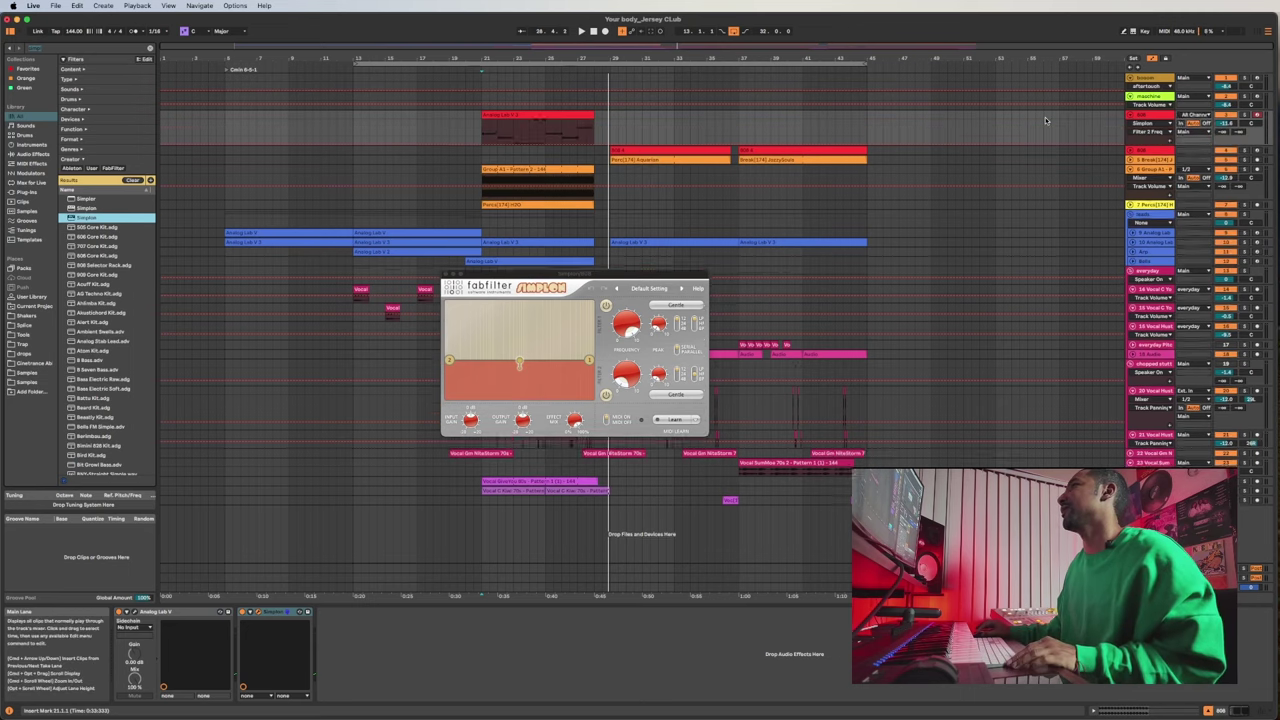
scroll(1046, 120, "up", 1)
Automate the 808's Simplon Filter 2 Freq to rise from about bar 24 to bar 28 and fall back after the clip.
left_click_drag(629, 376, 630, 370)
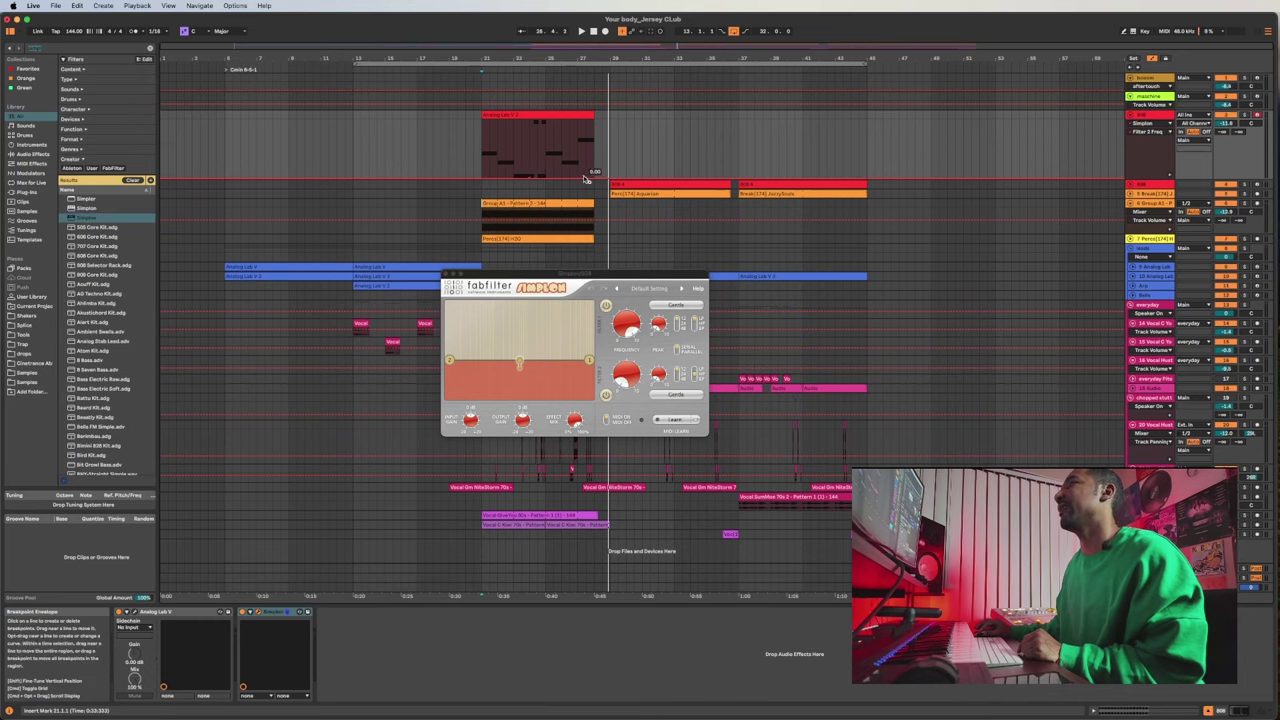
left_click_drag(597, 180, 595, 136)
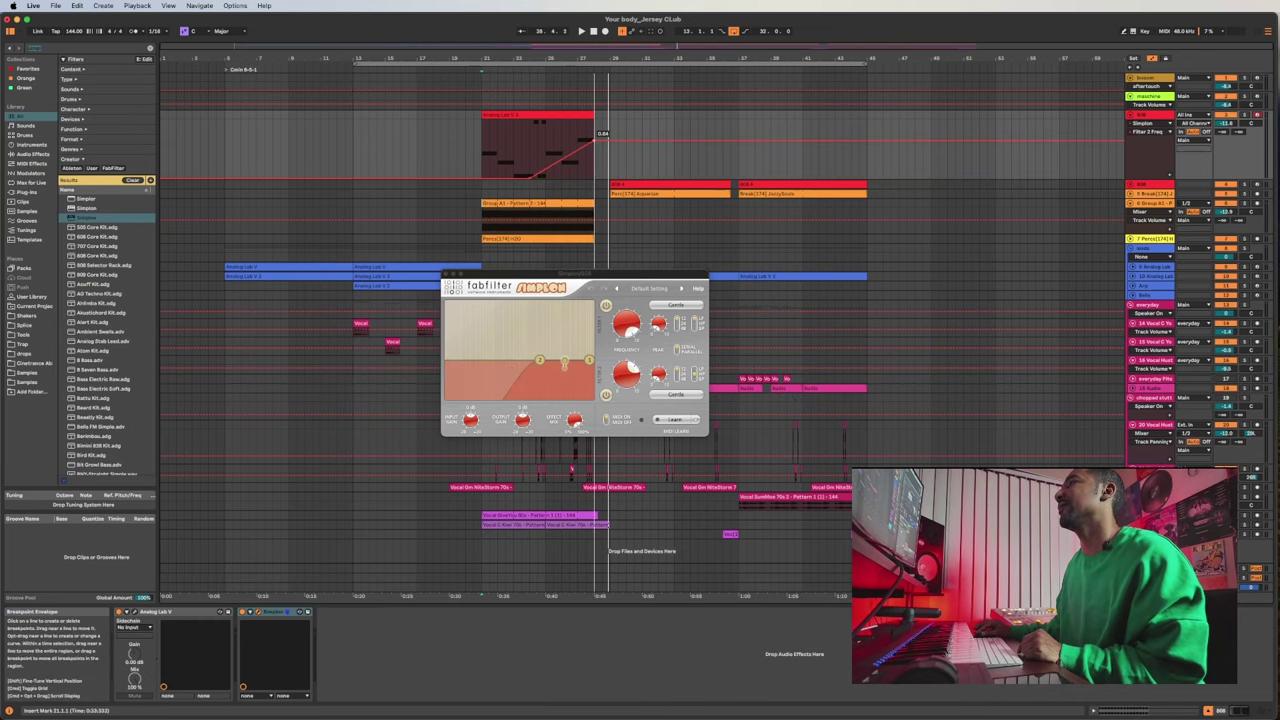
left_click(627, 322)
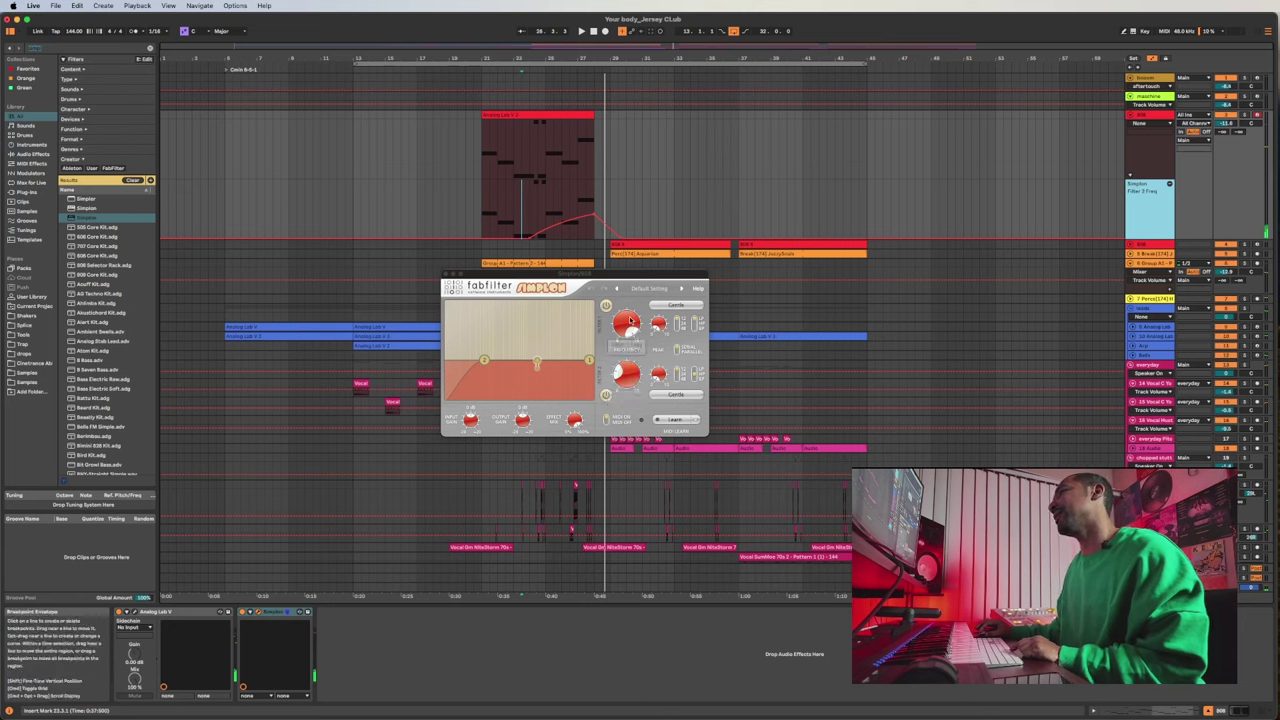
Raise the 808's Filter 2 Peak and automate it to climb from about bar 23, hold, and drop back around bar 29.
mouse_move(636, 378)
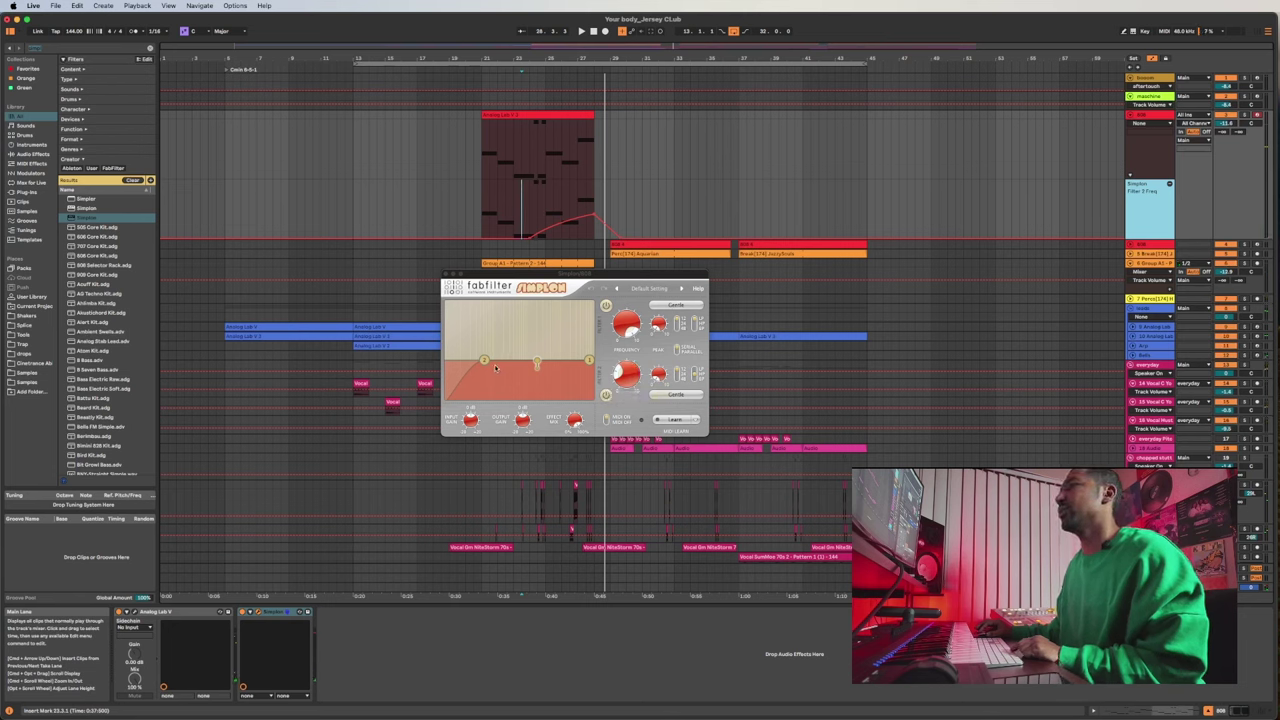
left_click_drag(658, 375, 661, 366)
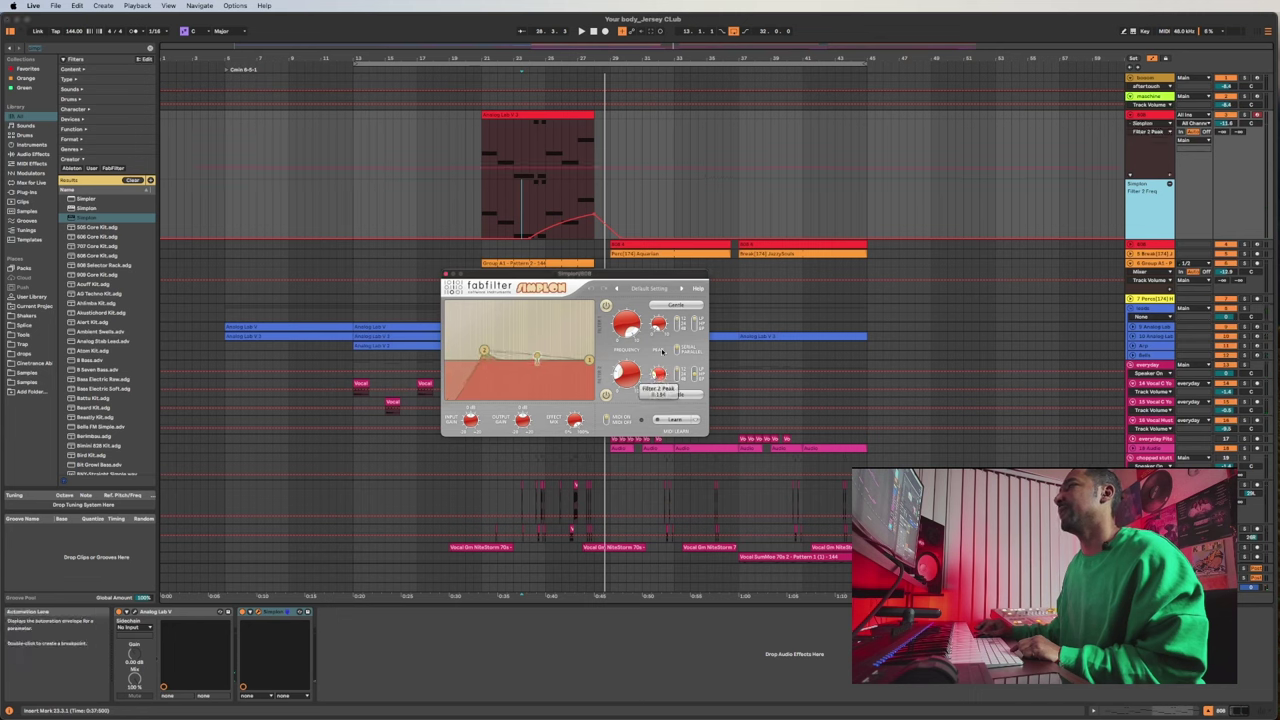
key("space")
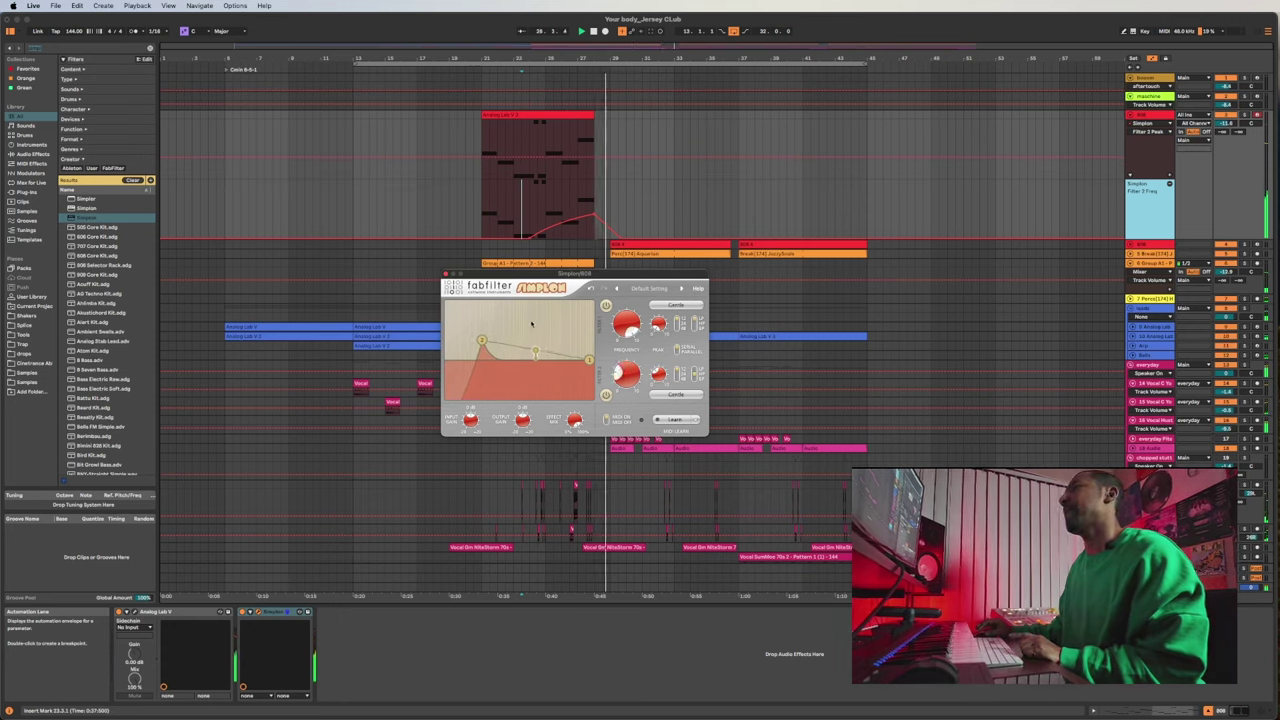
left_click(565, 160)
left_click_drag(546, 160, 625, 178)
left_click(618, 158)
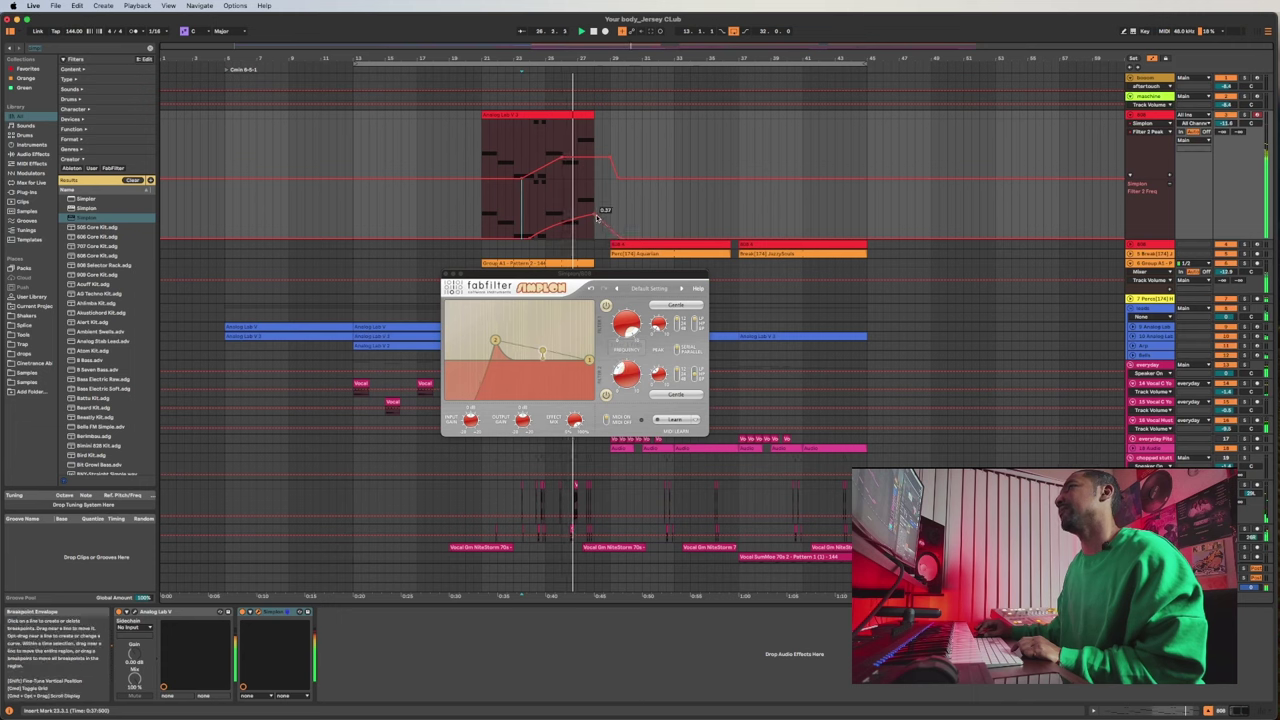
Raise the Filter 2 Freq automation's high point at the 808 clip's end to about 0.60, auditioning the sweep.
left_click_drag(596, 216, 594, 206)
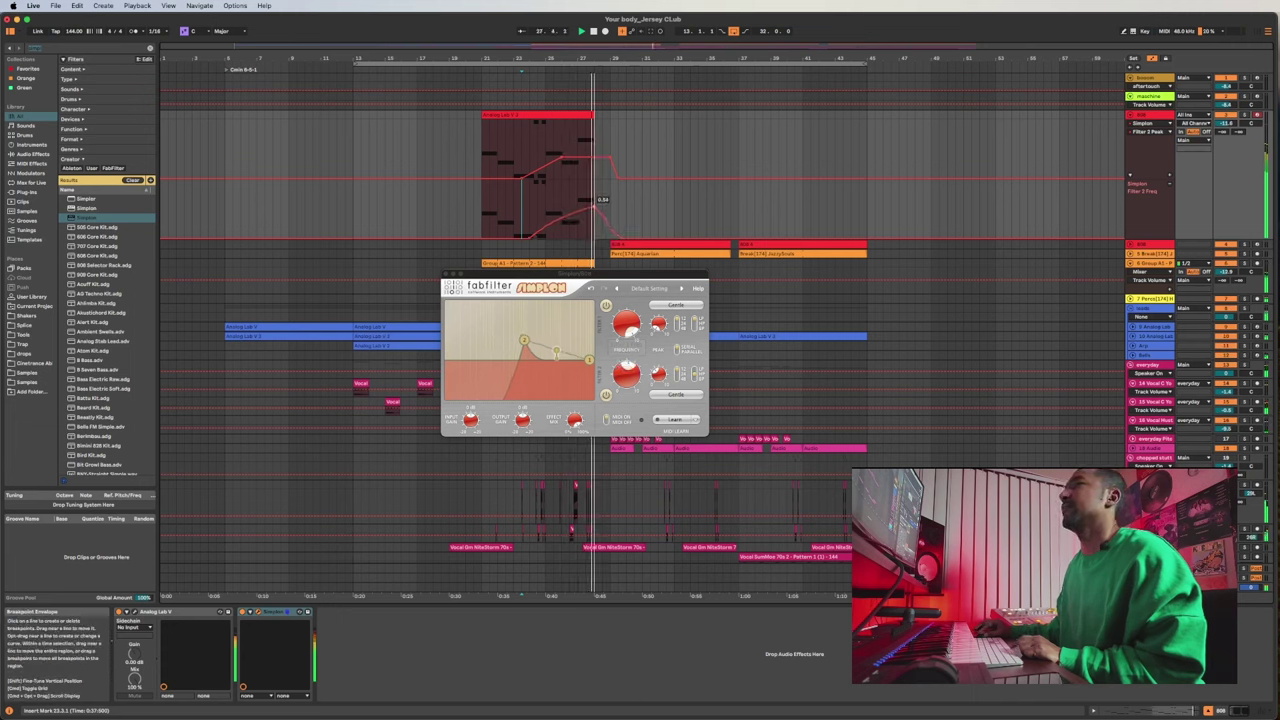
key("space")
key("space")
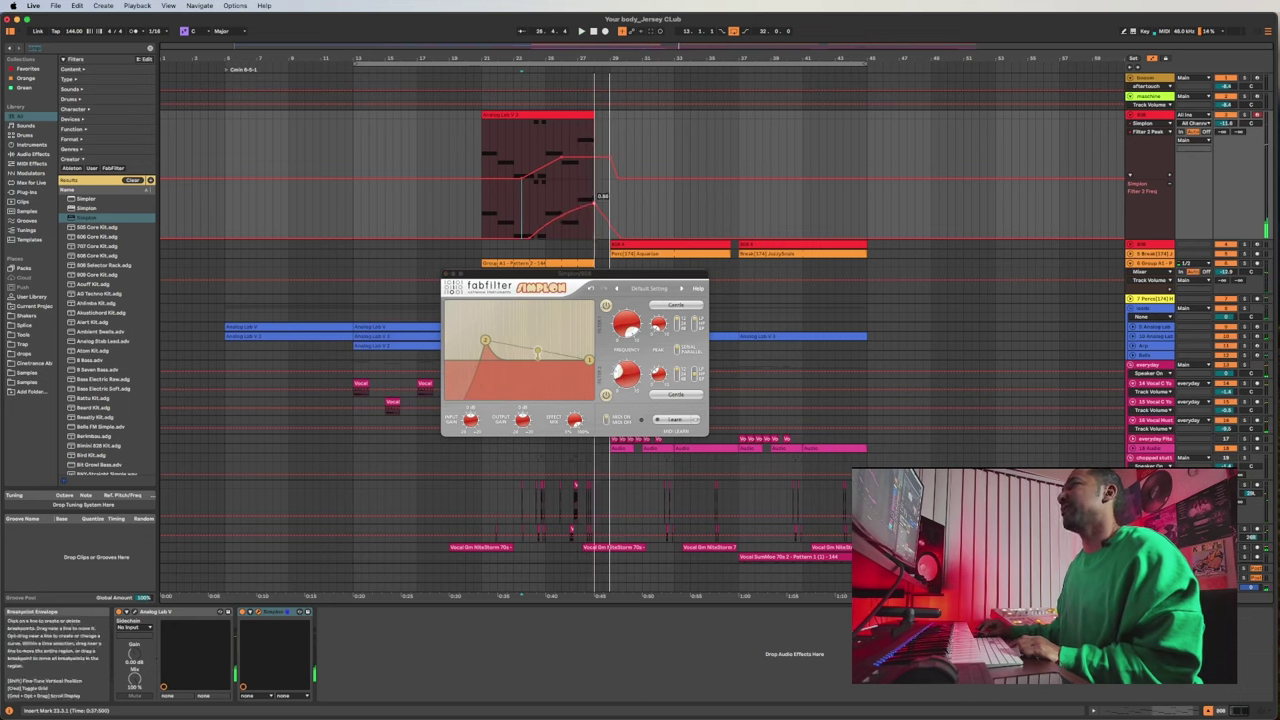
left_click_drag(598, 199, 605, 220)
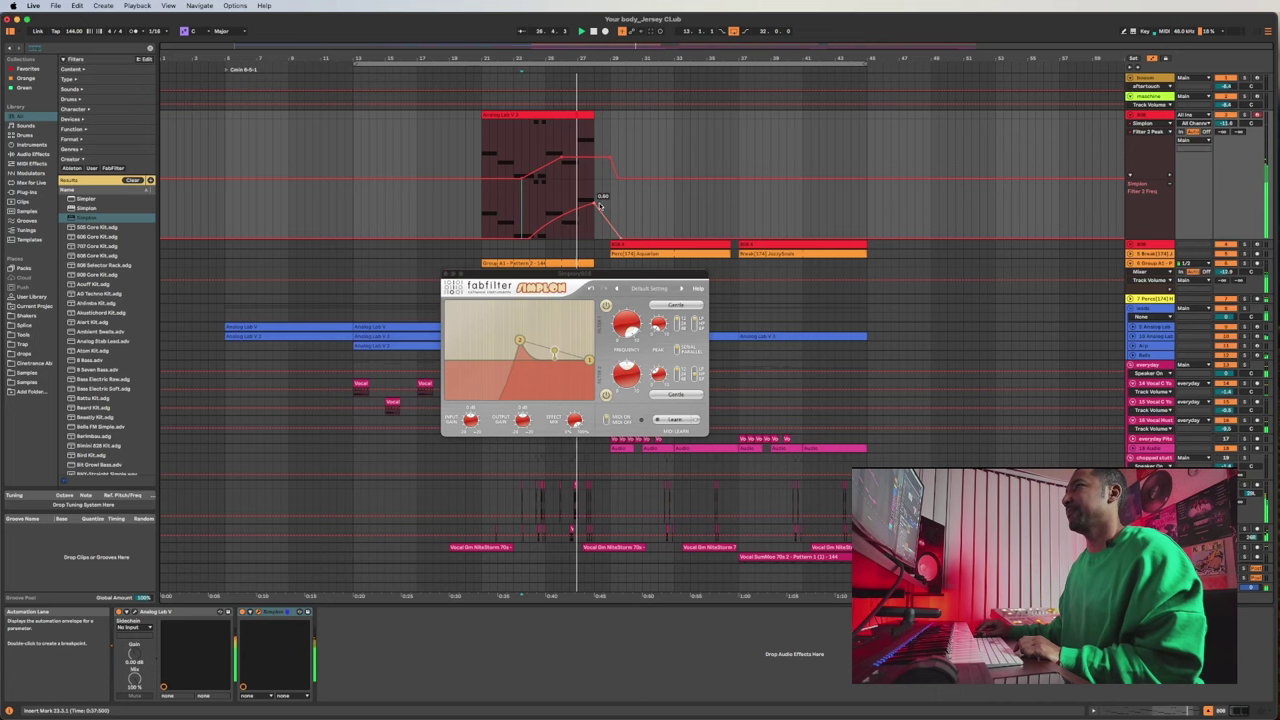
Close the 808's Simplon window and stop playback after hearing the transition past bar 29.
left_click(446, 274)
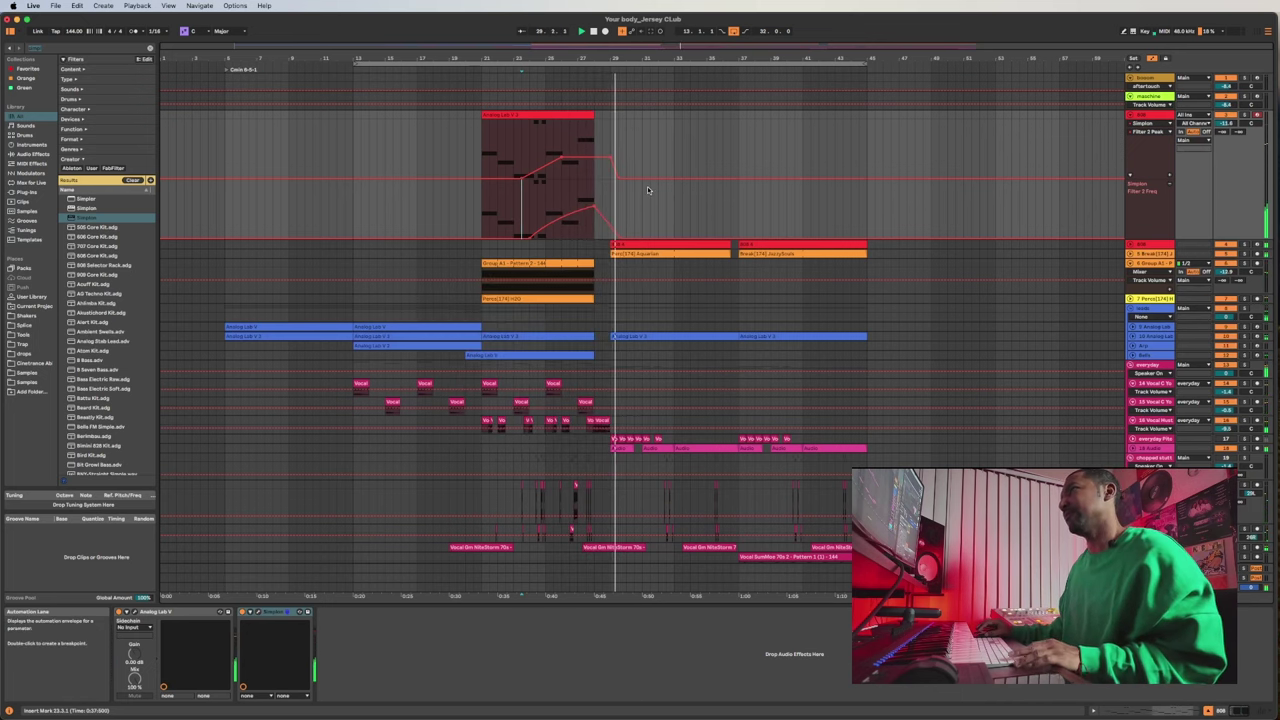
scroll(647, 186, "down", 2)
scroll(647, 186, "up", 2)
scroll(631, 189, "up", 2)
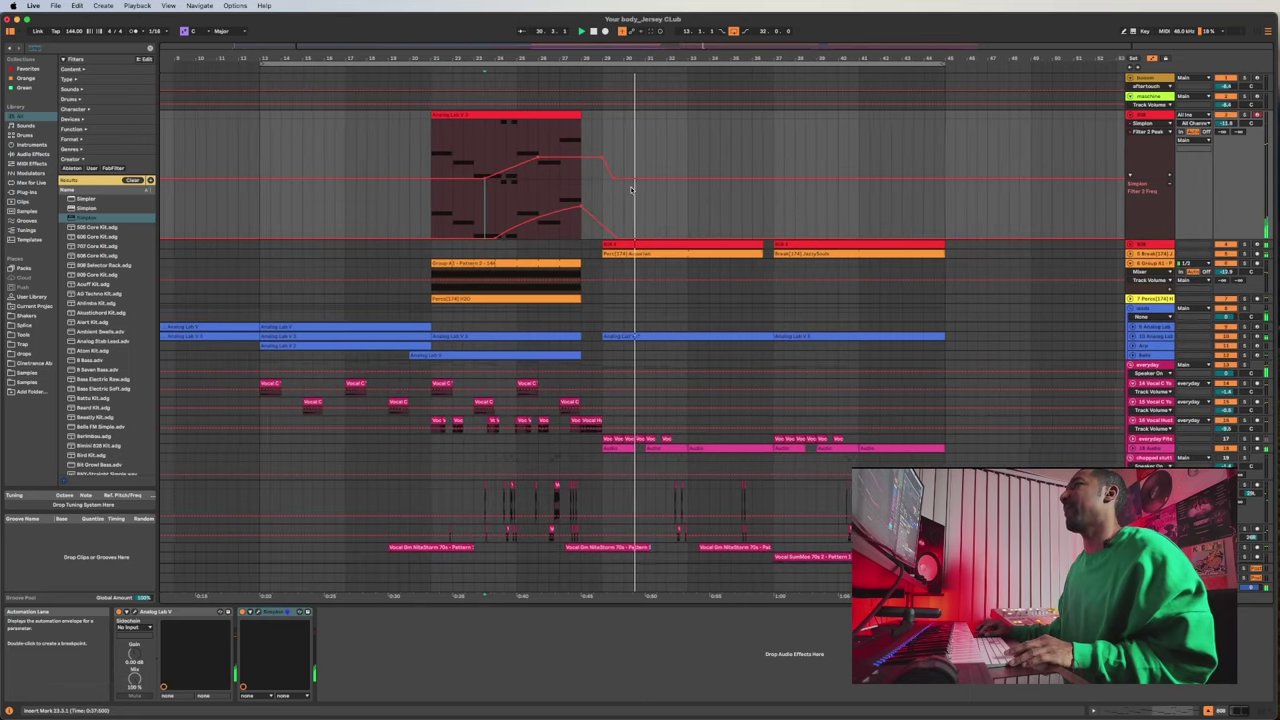
scroll(631, 189, "down", 2)
key("space")
Play the arrangement from bar 20.3 and hide the automation lanes.
left_click(471, 225)
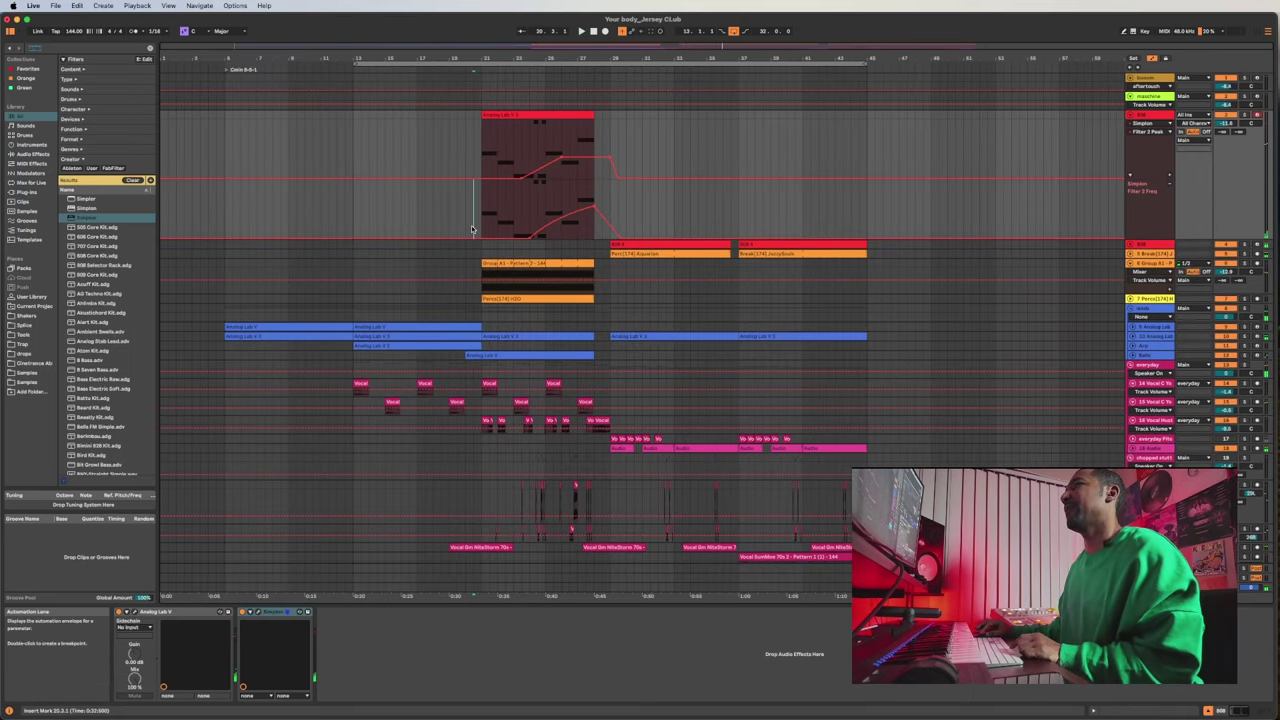
key("space")
left_click(1153, 59)
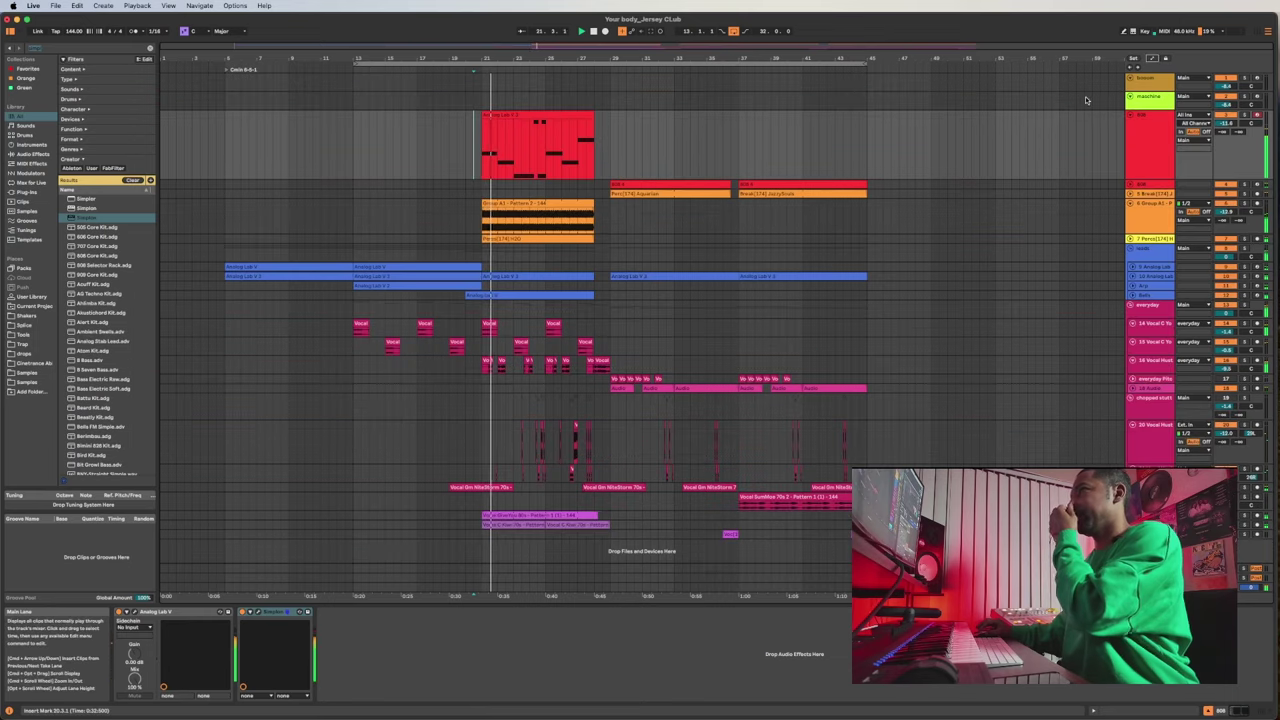
scroll(612, 210, "up", 1)
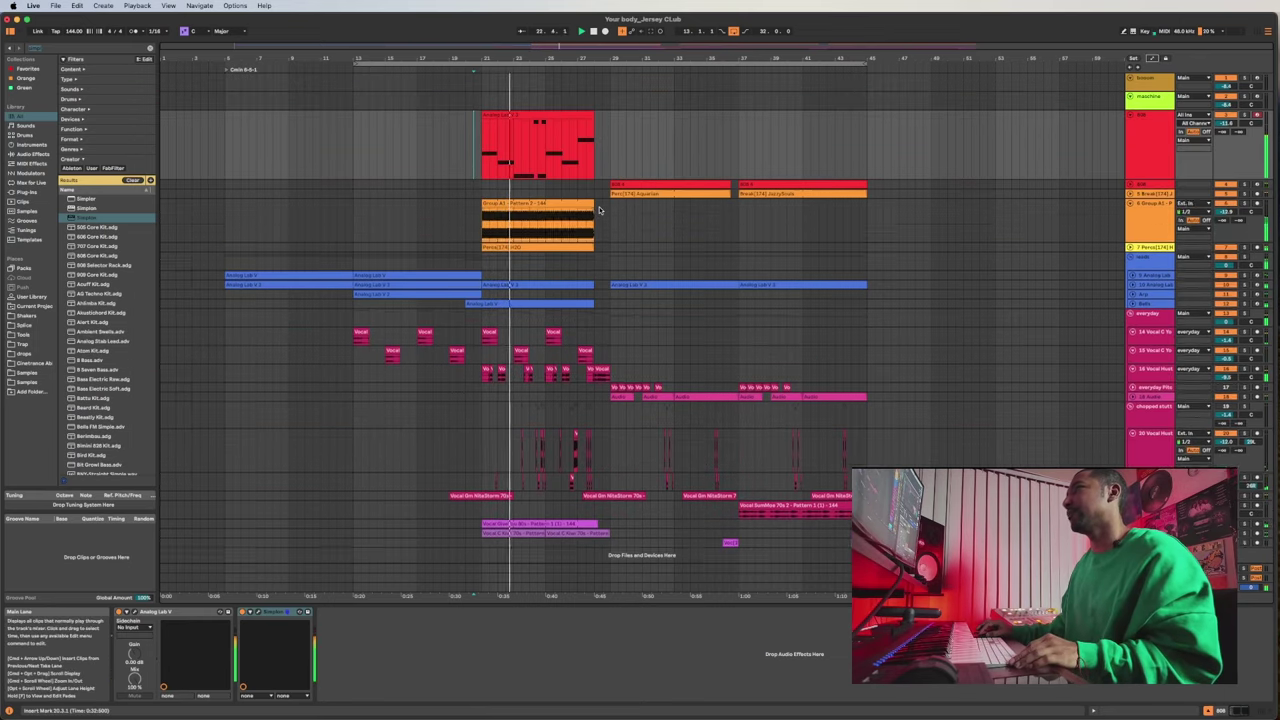
Copy the bar 13–21 section of the lead and vocal tracks to bar 45.
scroll(612, 210, "down", 3)
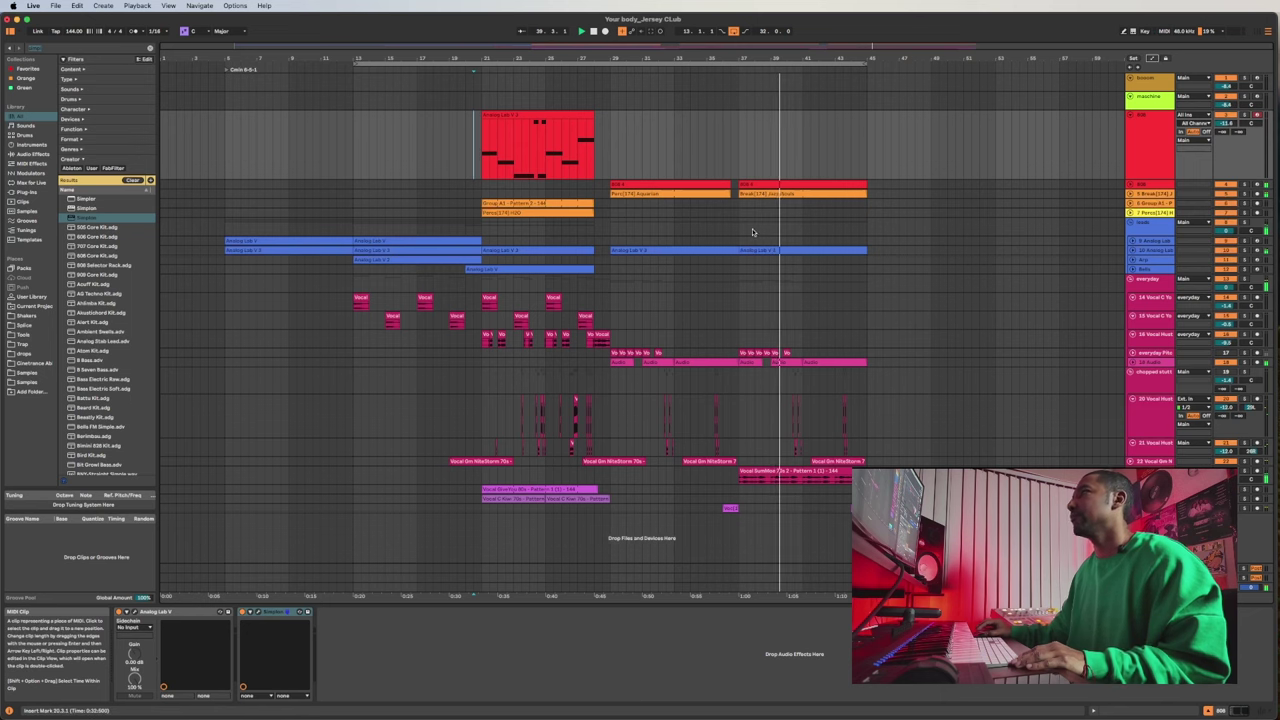
left_click(420, 241)
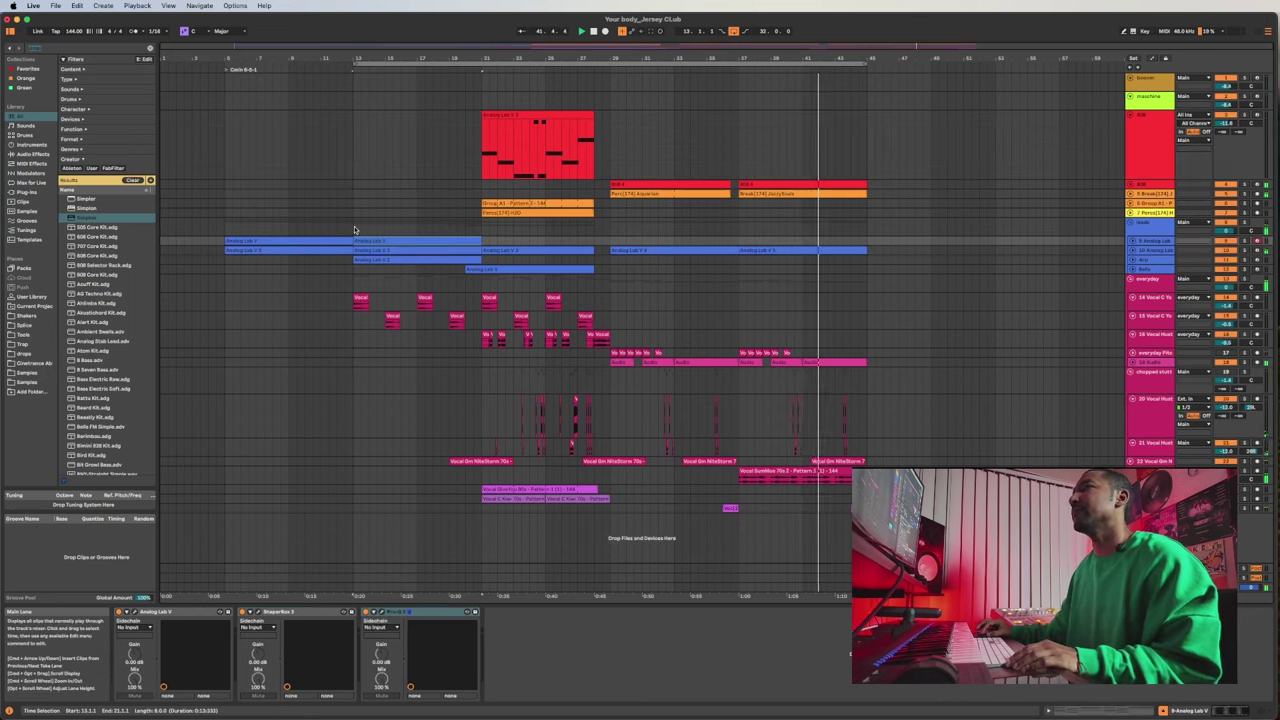
left_click_drag(355, 230, 482, 451)
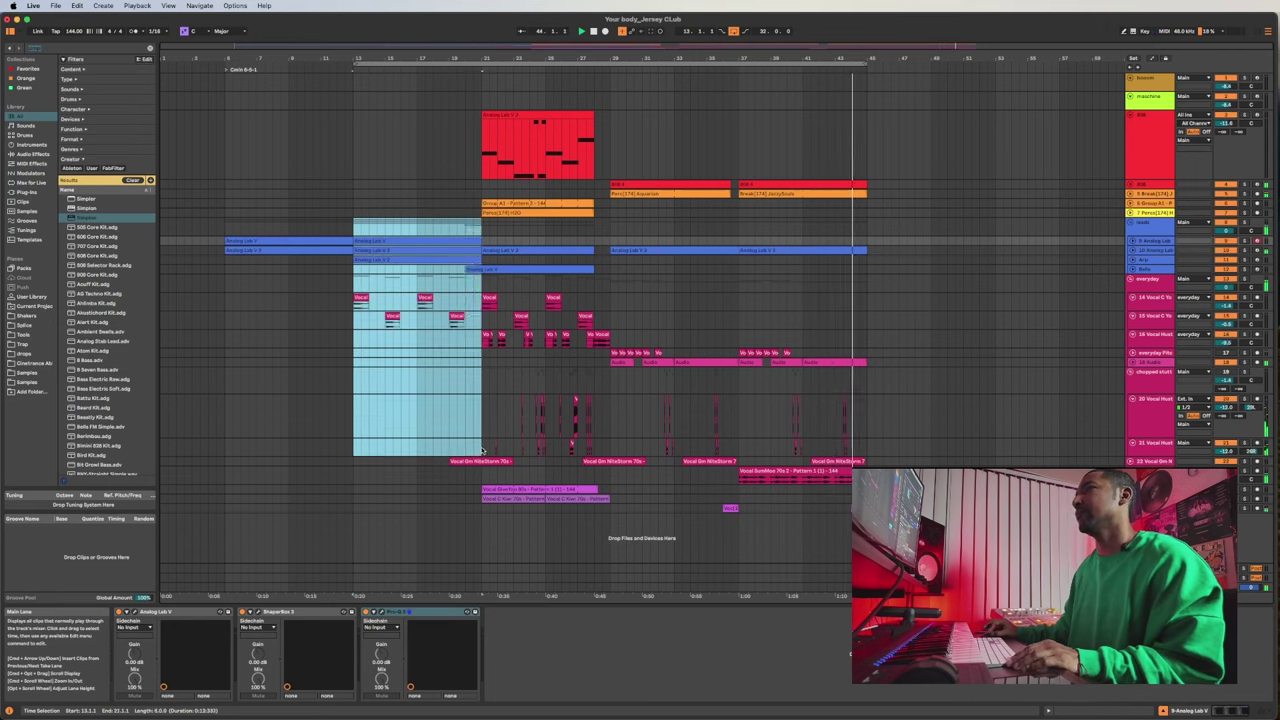
left_click(368, 241)
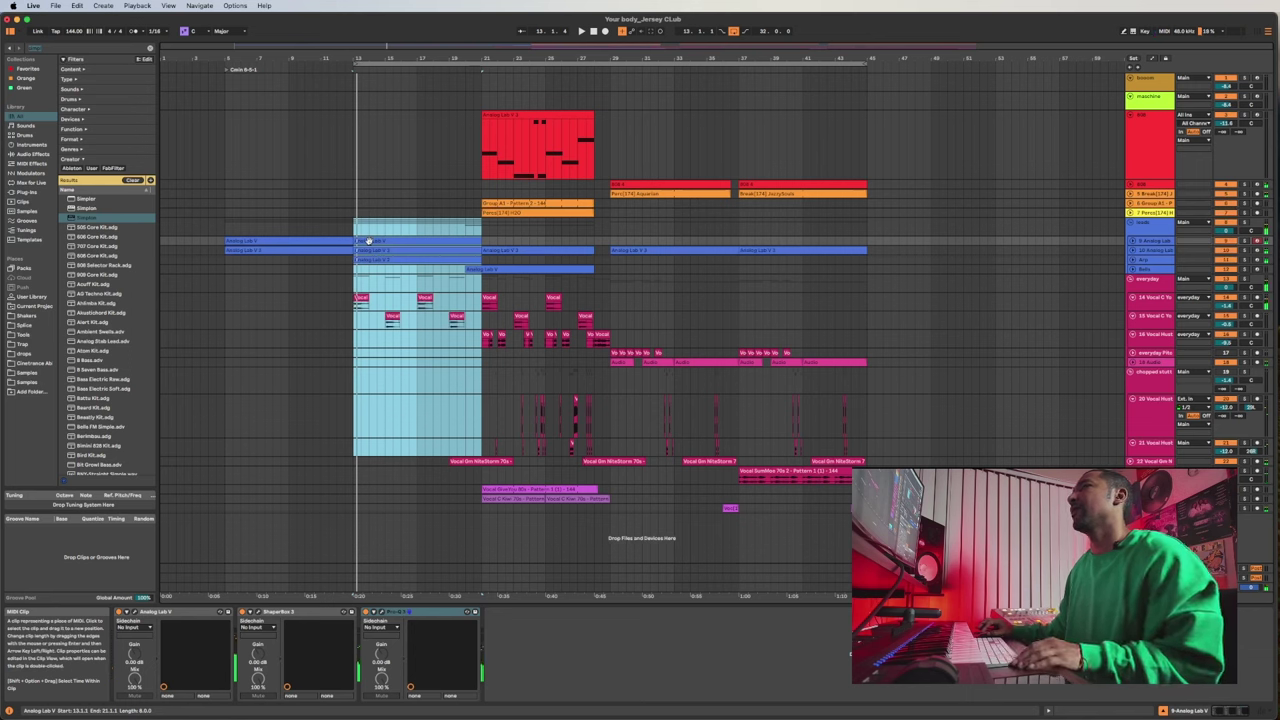
left_click_drag(368, 241, 886, 245)
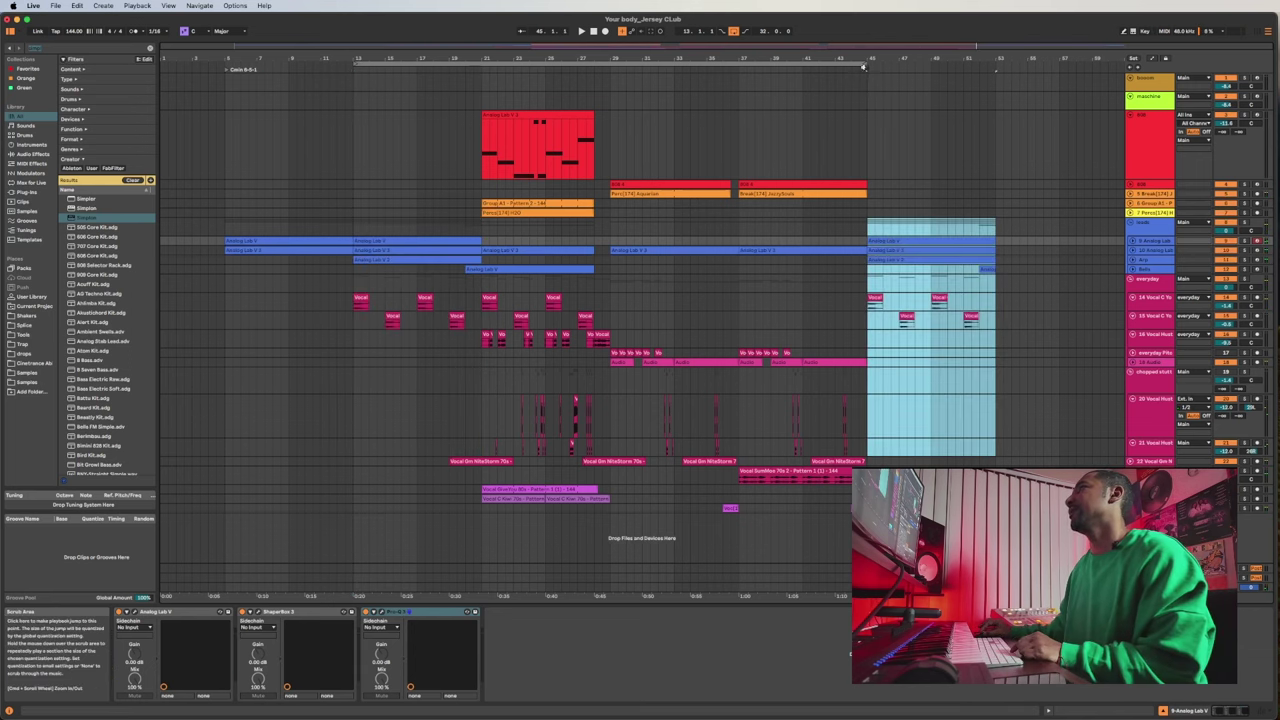
Extend the arrangement loop's end to bar 53 and play from bar 44.
left_click_drag(864, 66, 996, 64)
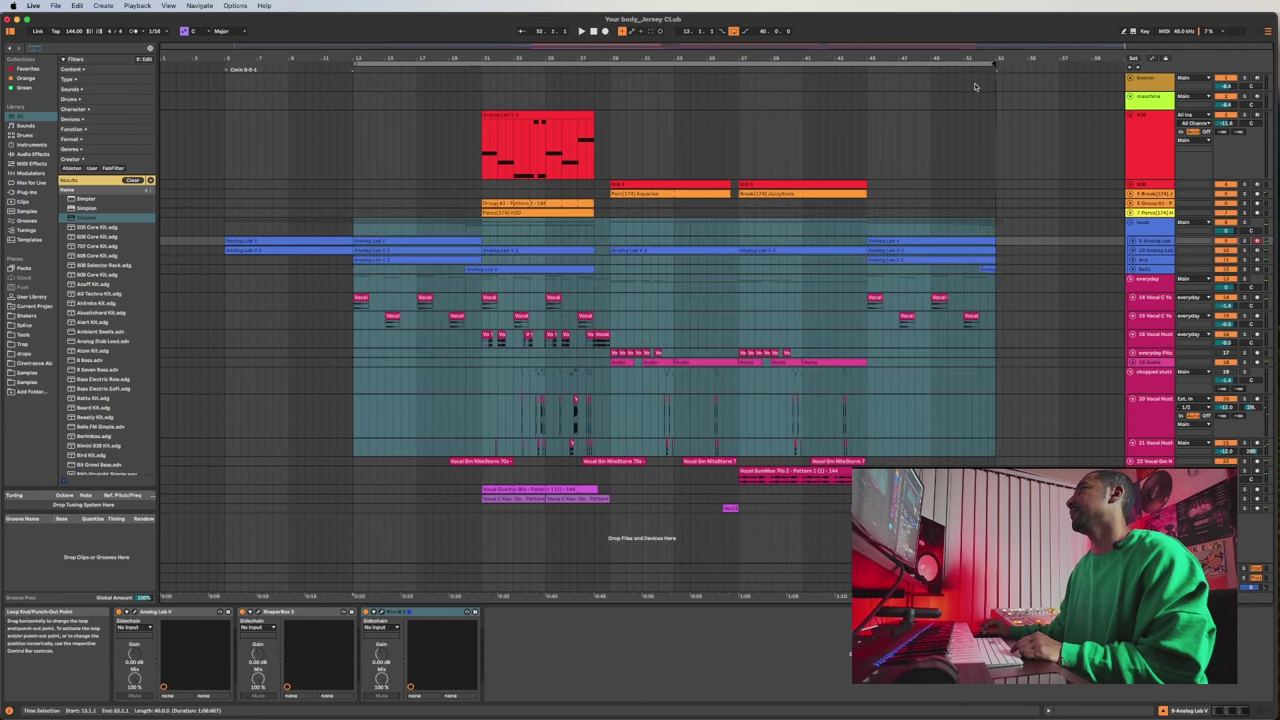
left_click(850, 159)
key("space")
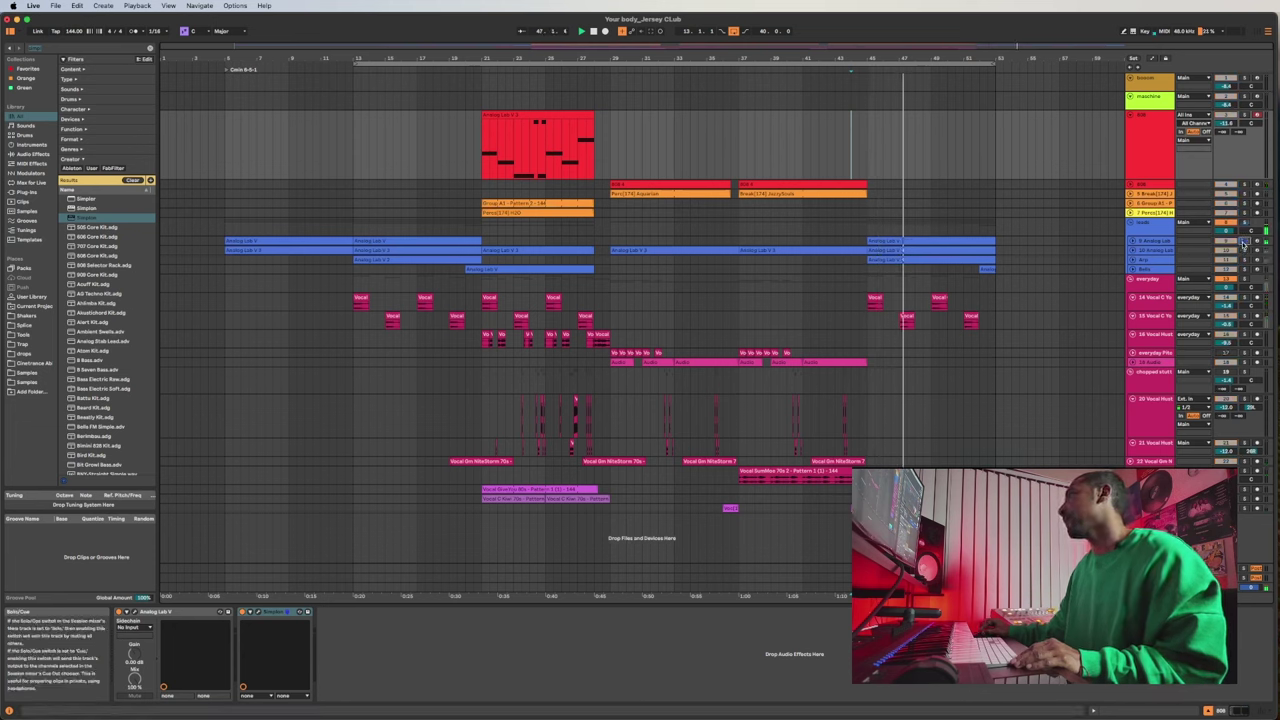
Adjust the Arp track's volume in the Session mixer while the copied section plays, and return to the arrangement.
left_click(1158, 262)
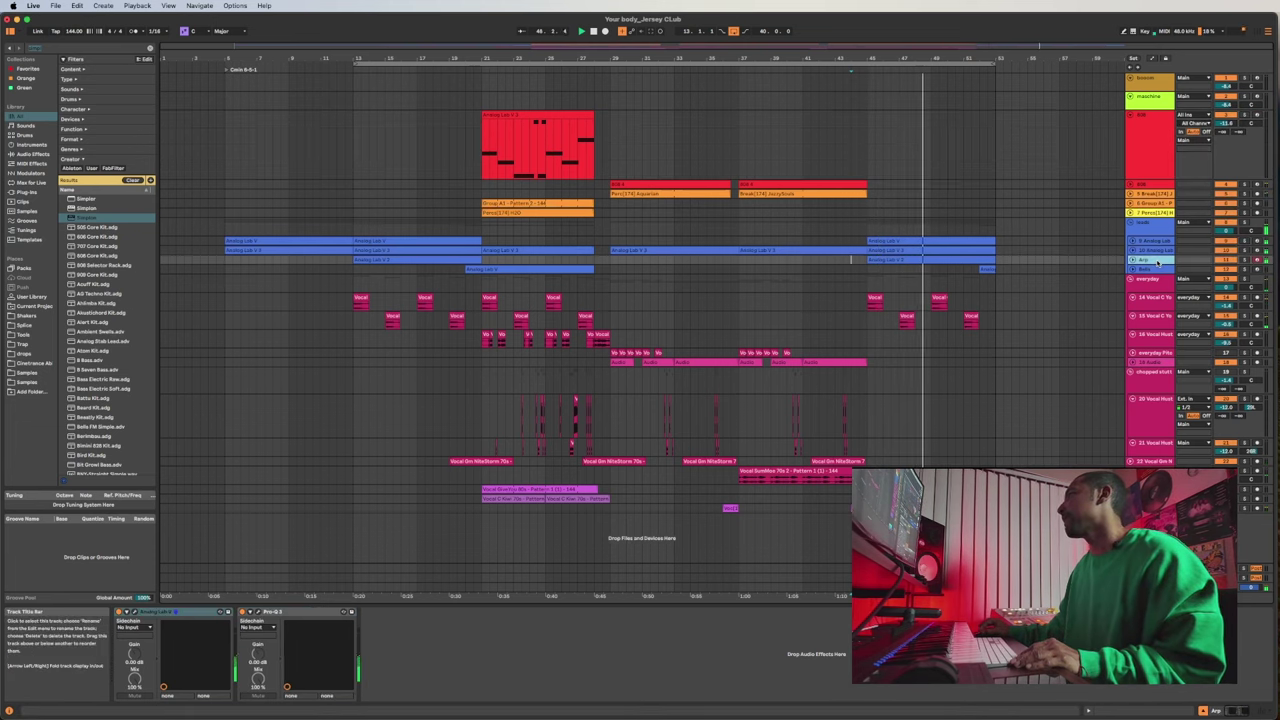
key("Tab")
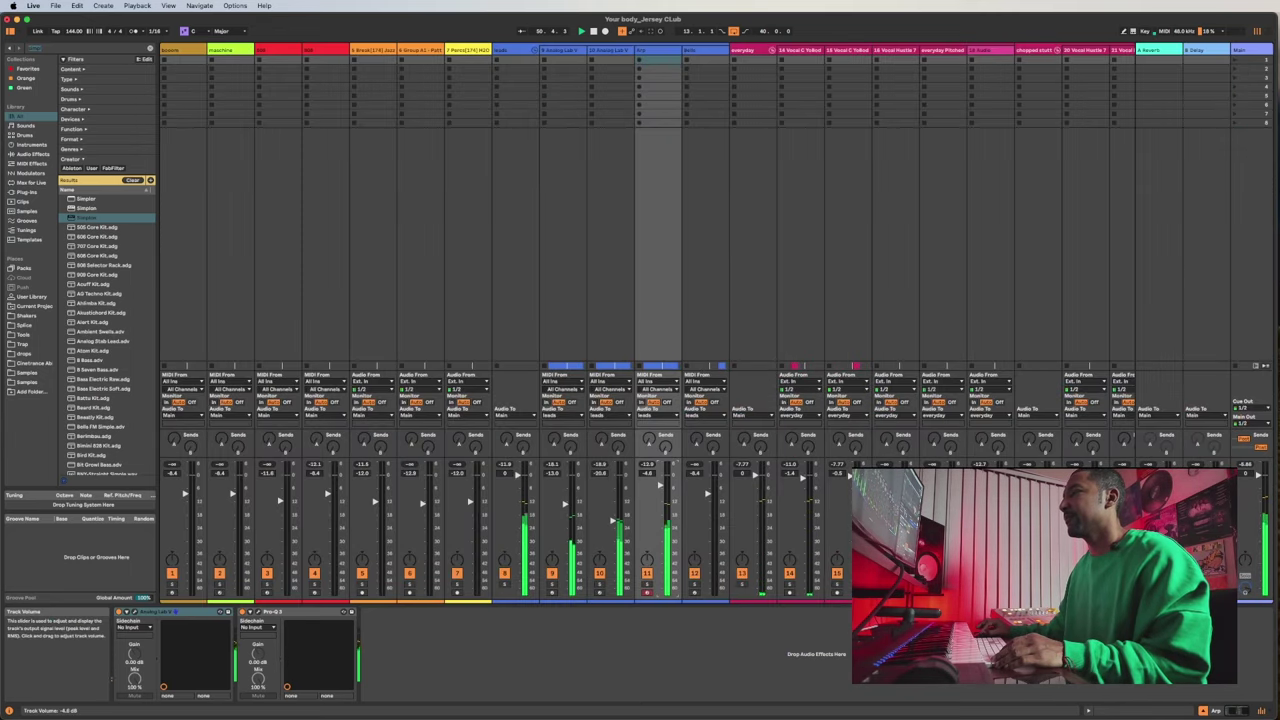
key("Tab")
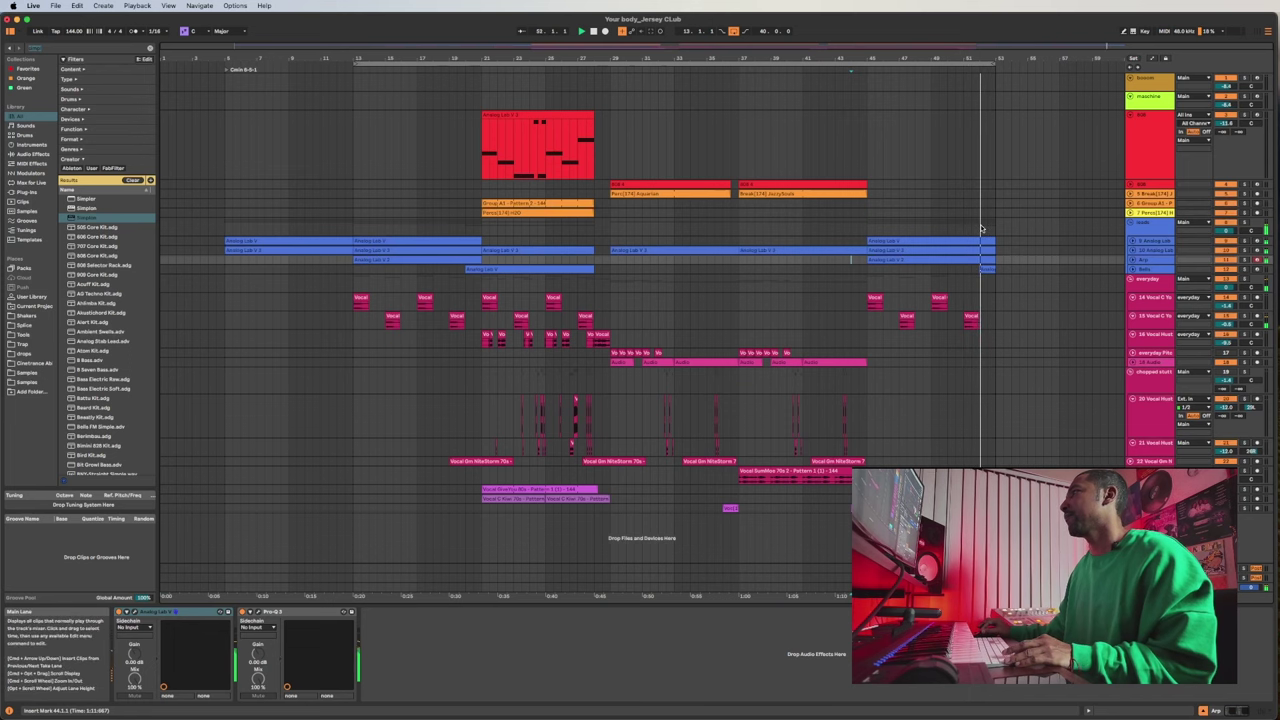
Duplicate the three Analog Lab V clips of bars 45–53 so the copies start at bar 53.
left_click(984, 260)
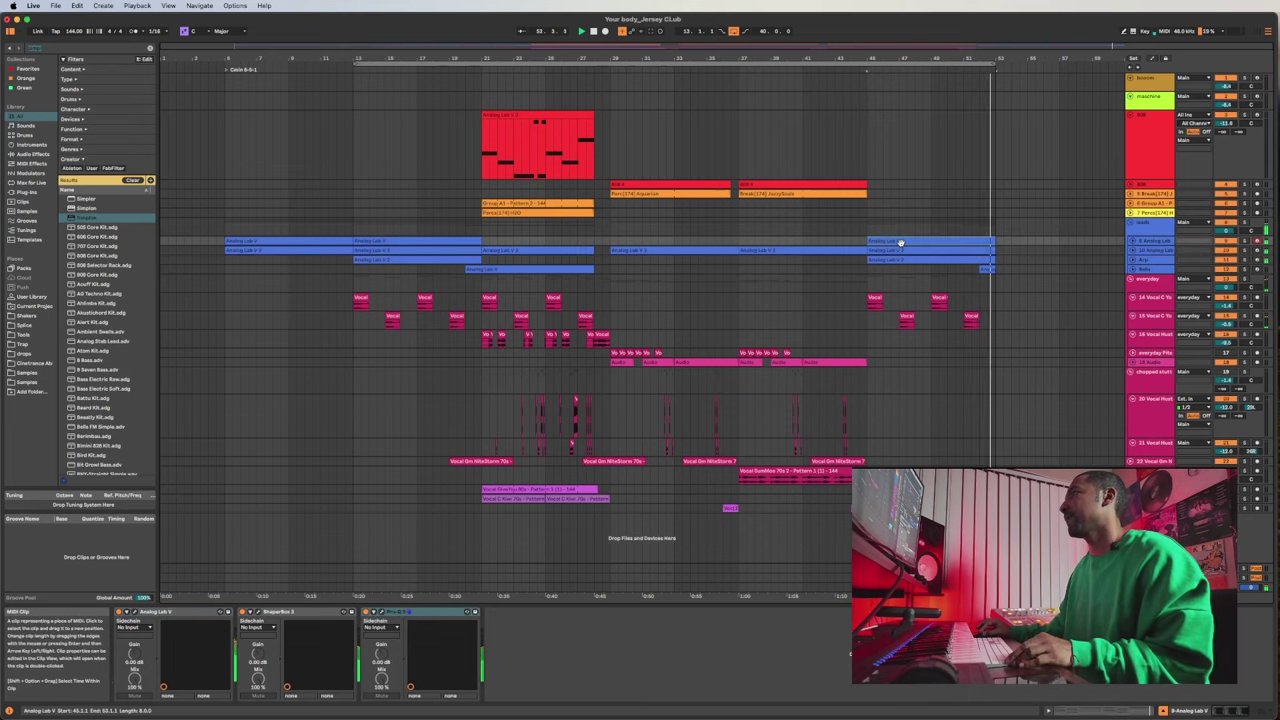
left_click(984, 260, "shift")
key("super+d")
key("space")
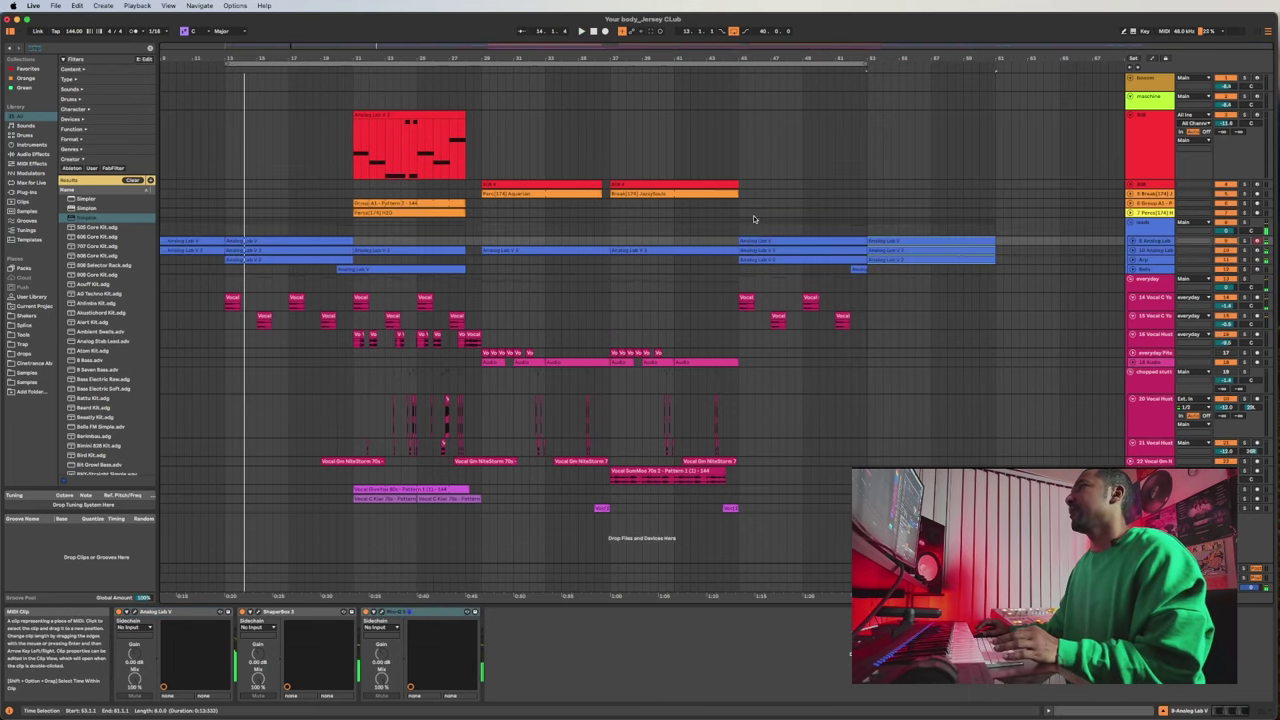
Bring up the Maschine window, limit its one-shot library to Young Phantom, and clear the 909 search text.
left_click_drag(1279, 390, 502, 180)
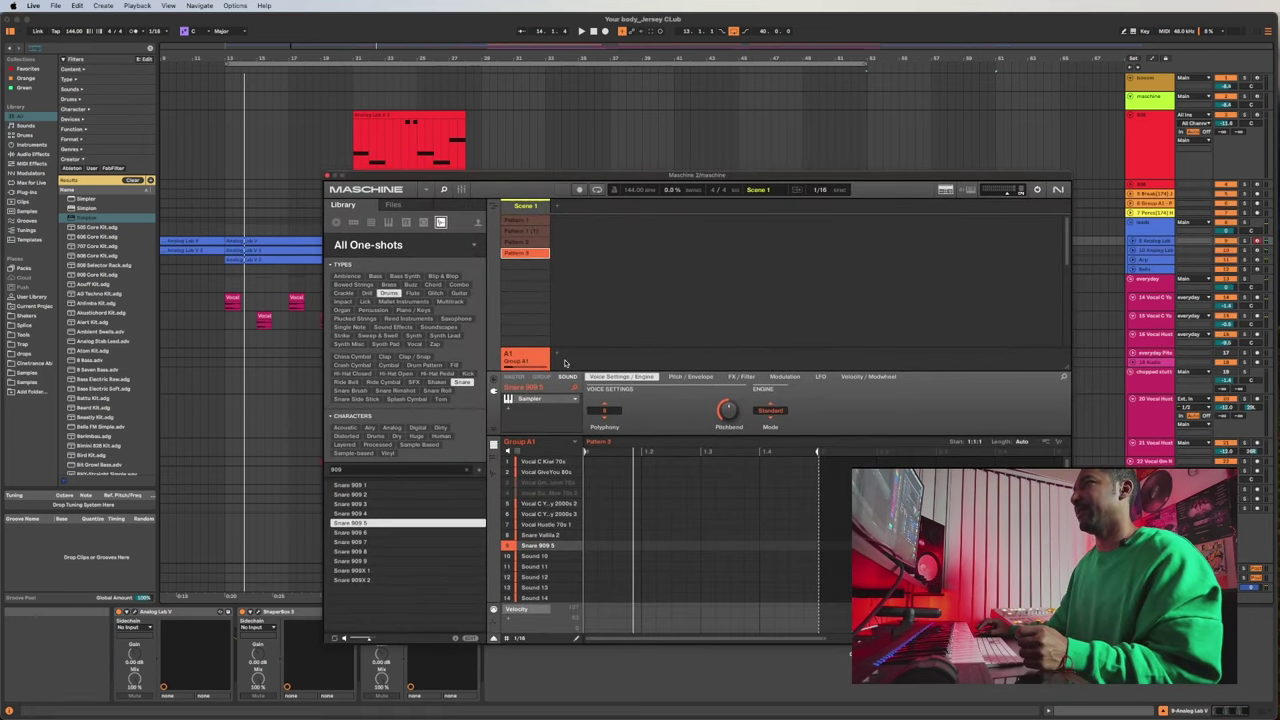
left_click(442, 243)
scroll(402, 500, "down", 1)
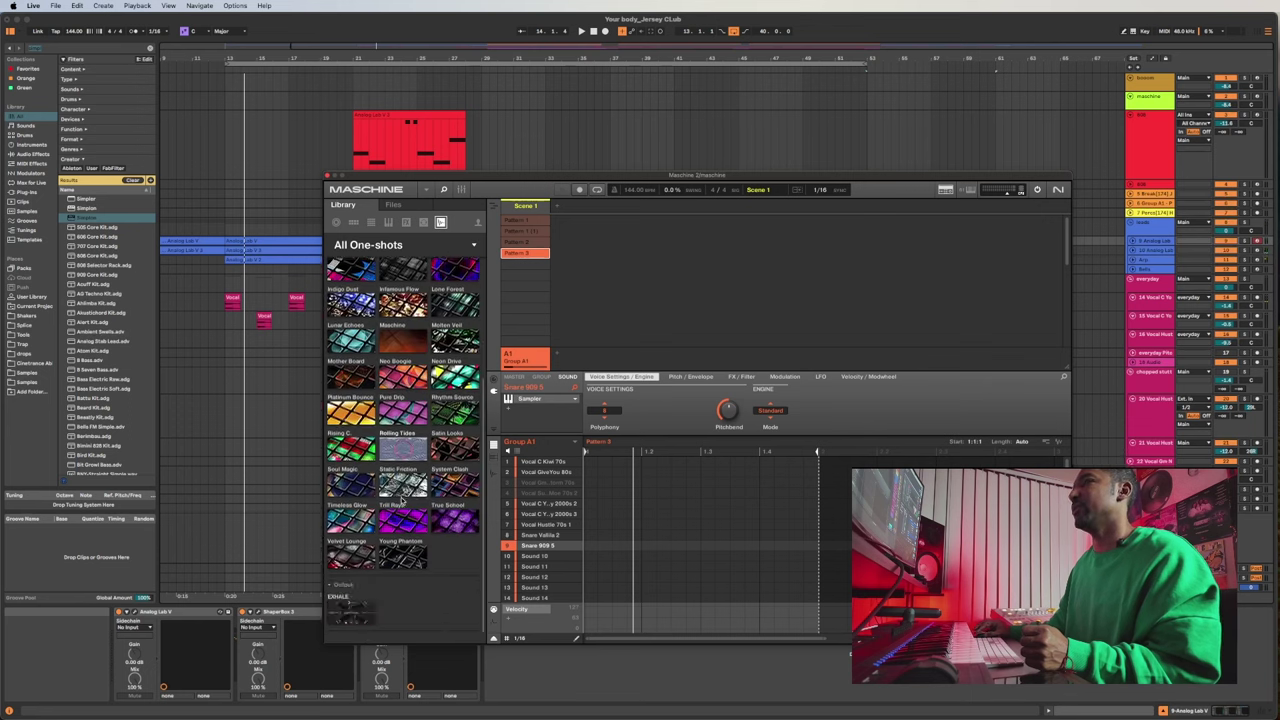
left_click(402, 553)
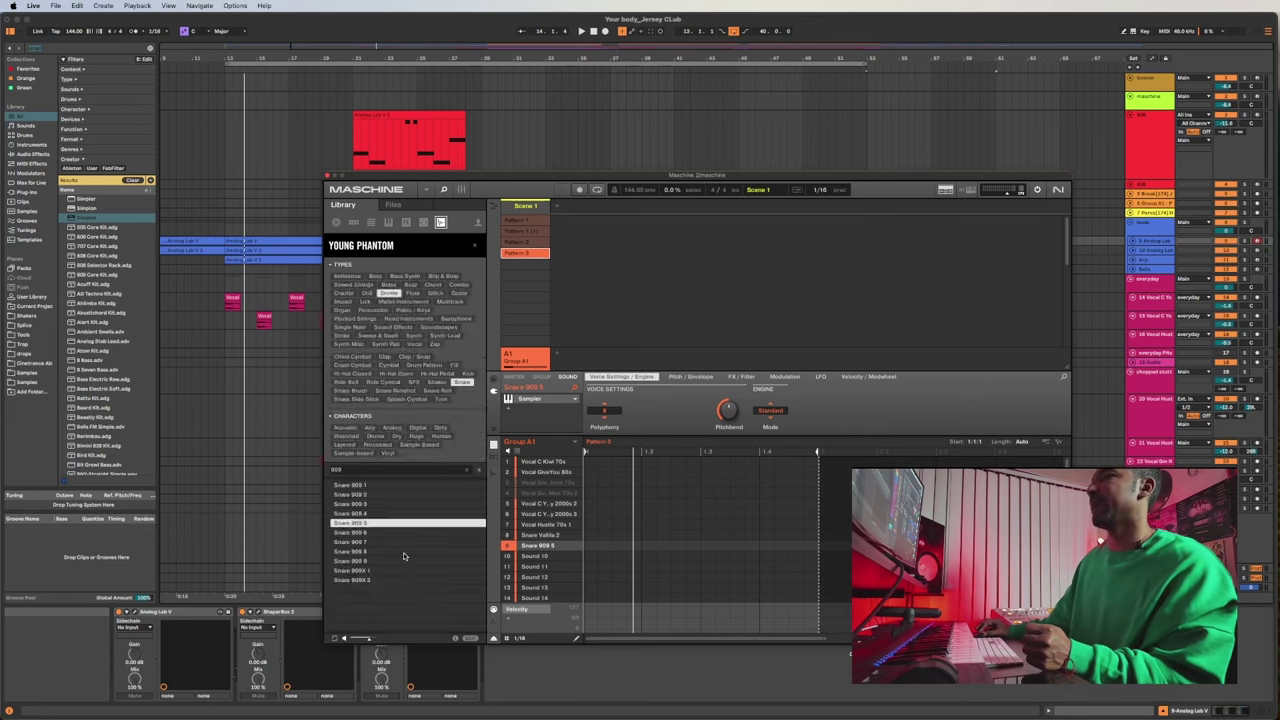
left_click(343, 340)
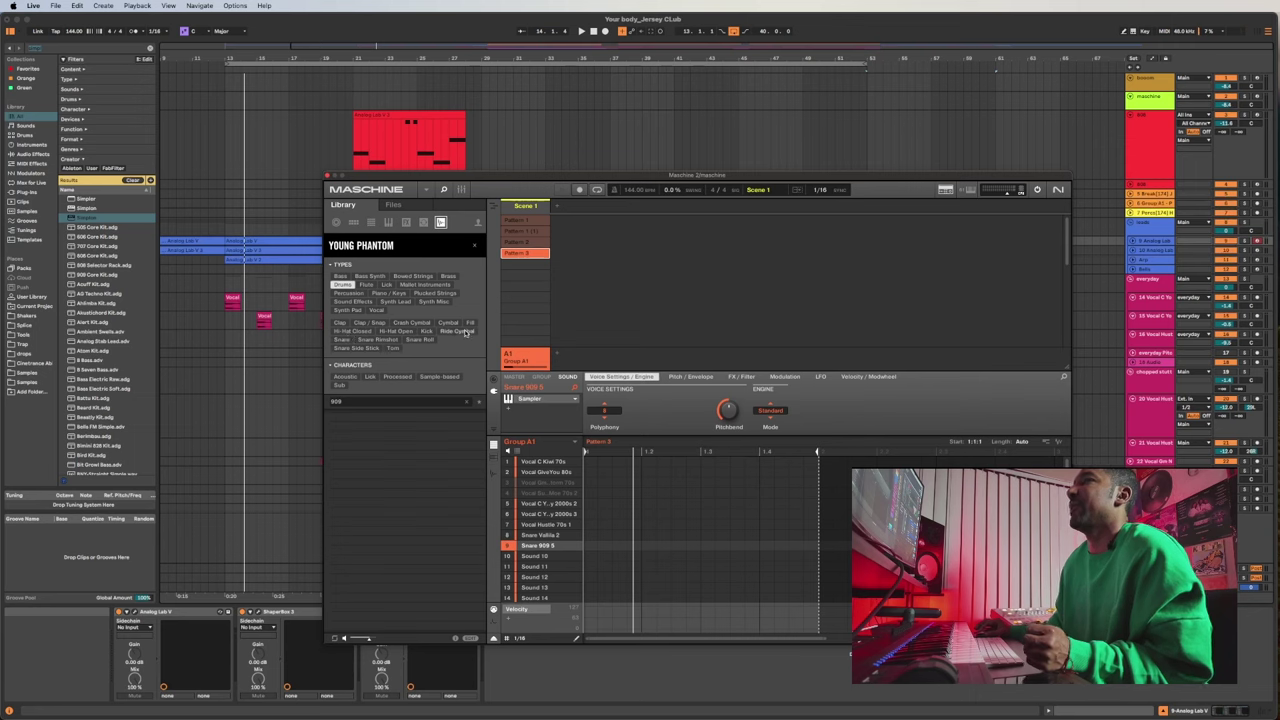
left_click(427, 331)
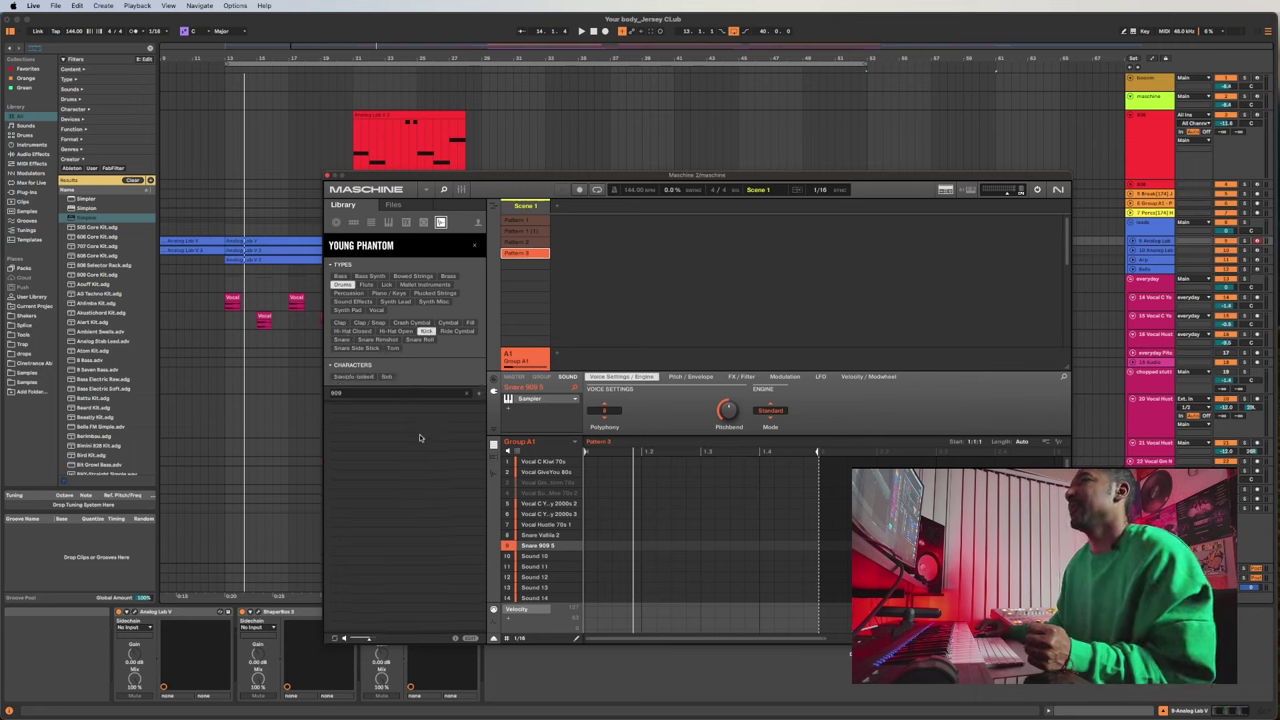
left_click(474, 393)
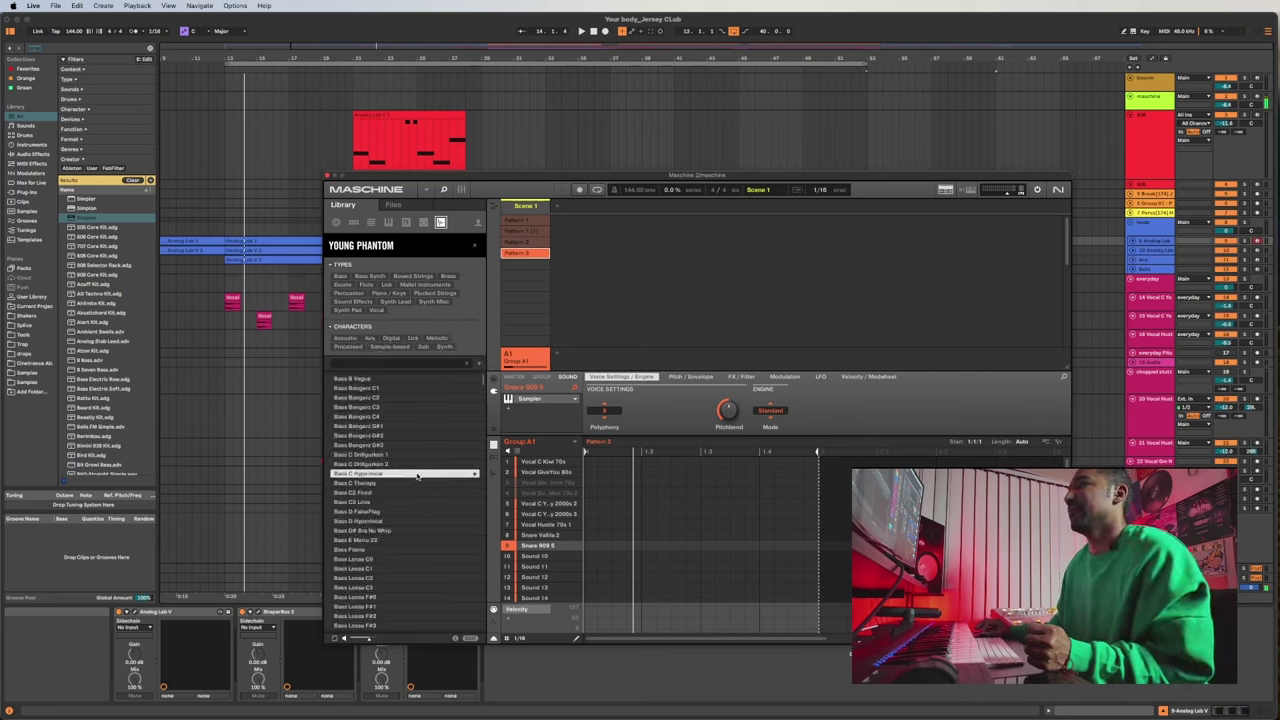
Audition several bass one-shots in the Young Phantom library.
key("Down")
key("Down")
key("Down")
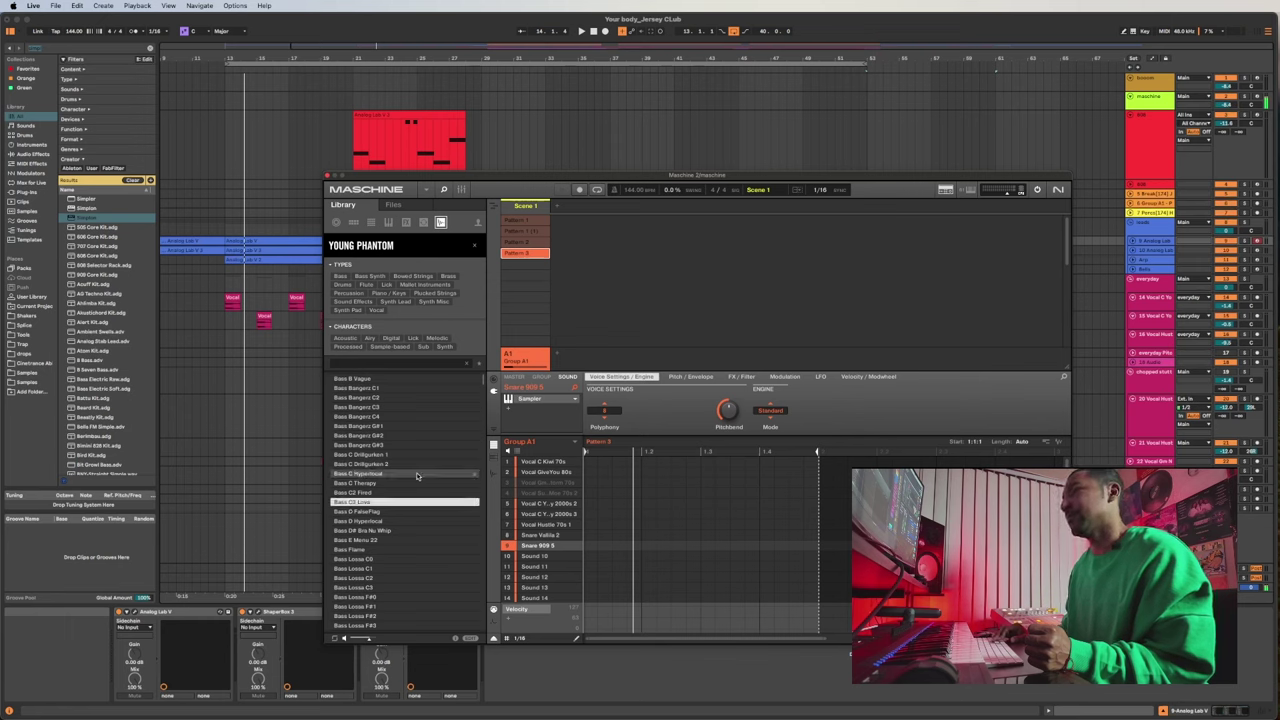
key("Down")
key("Down")
key("Down")
key("Down")
key("Down")
key("Down")
key("Down")
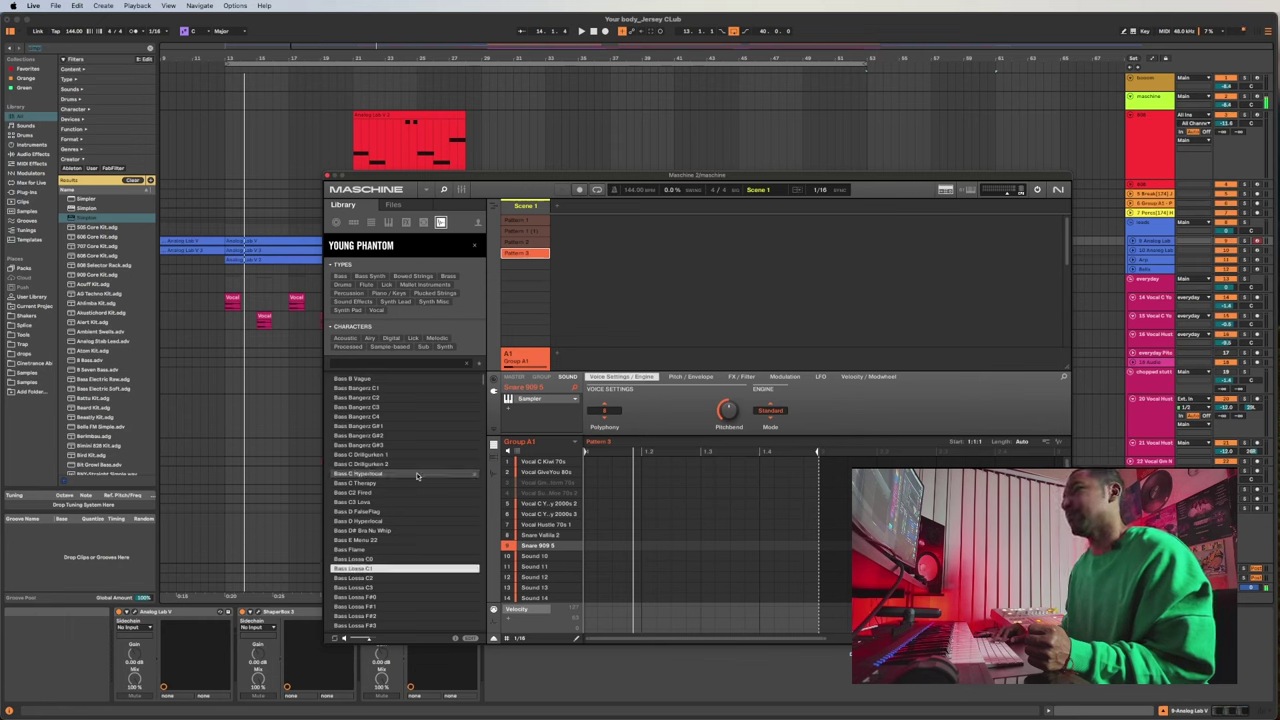
key("Up")
key("Up")
key("Up")
key("Up")
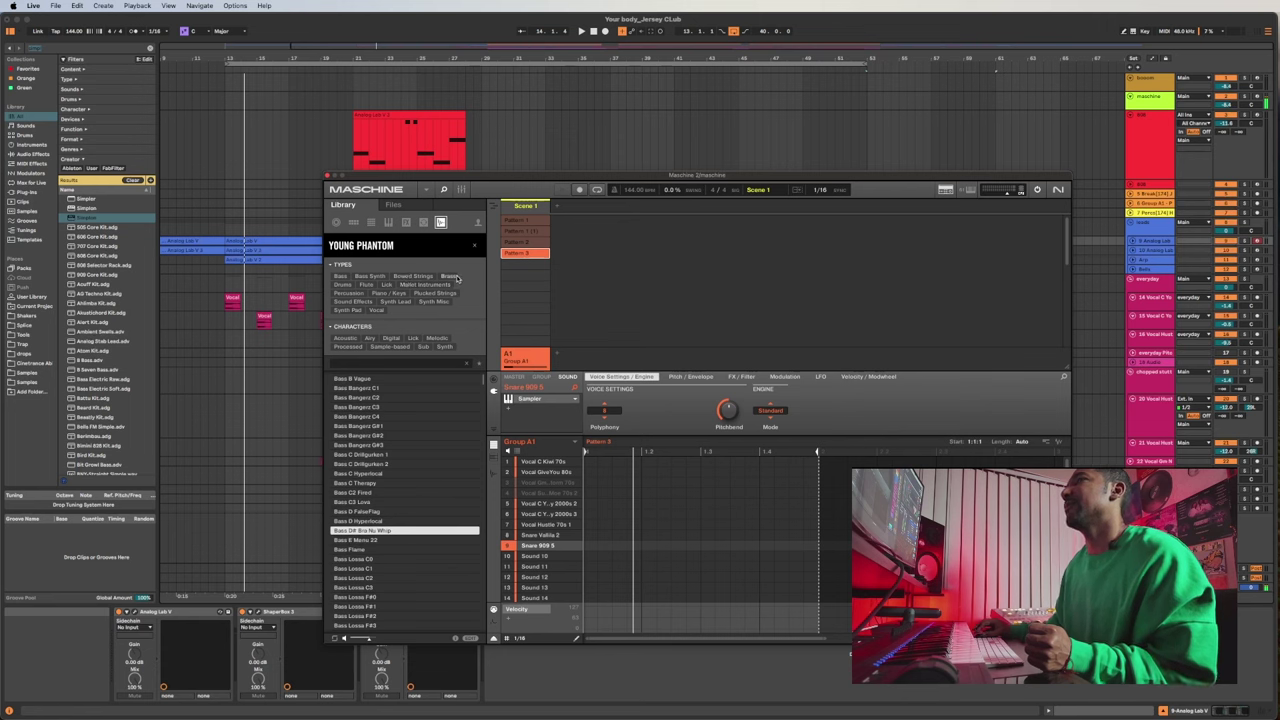
Filter the Young Phantom one-shots to drum kicks and audition them through to Kick Cornflake.
left_click(343, 285)
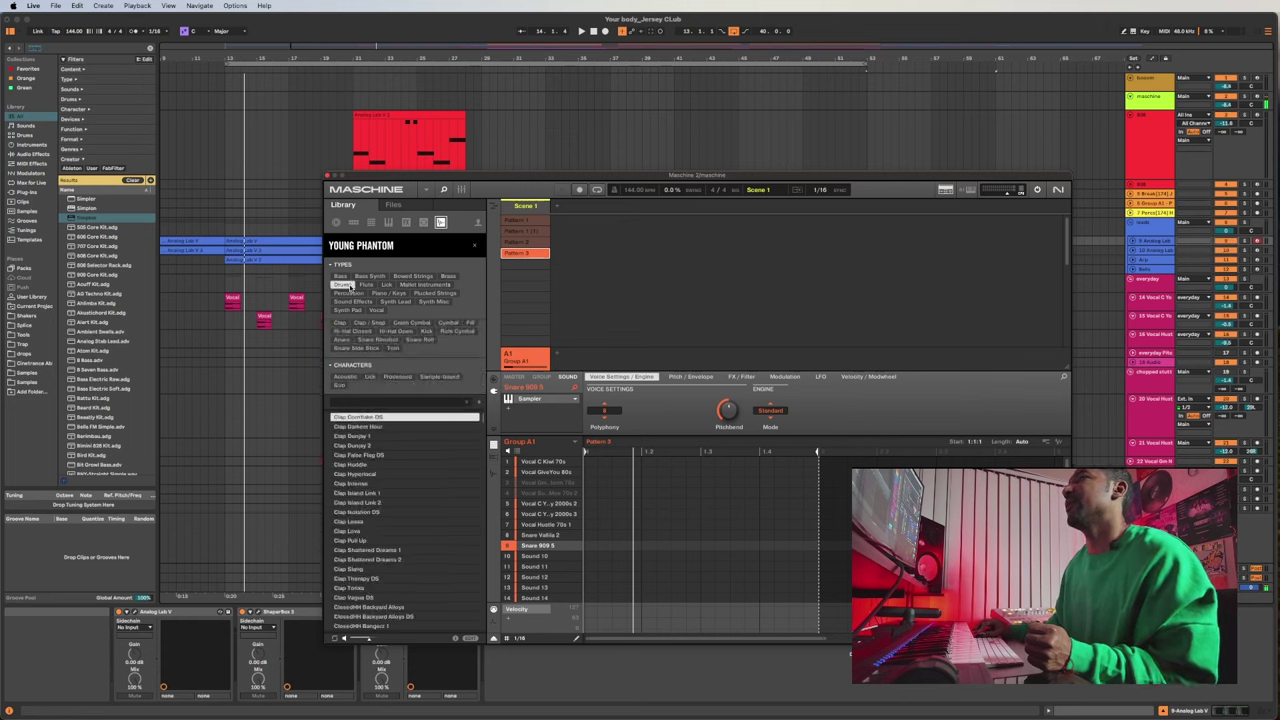
left_click(426, 332)
left_click(391, 503)
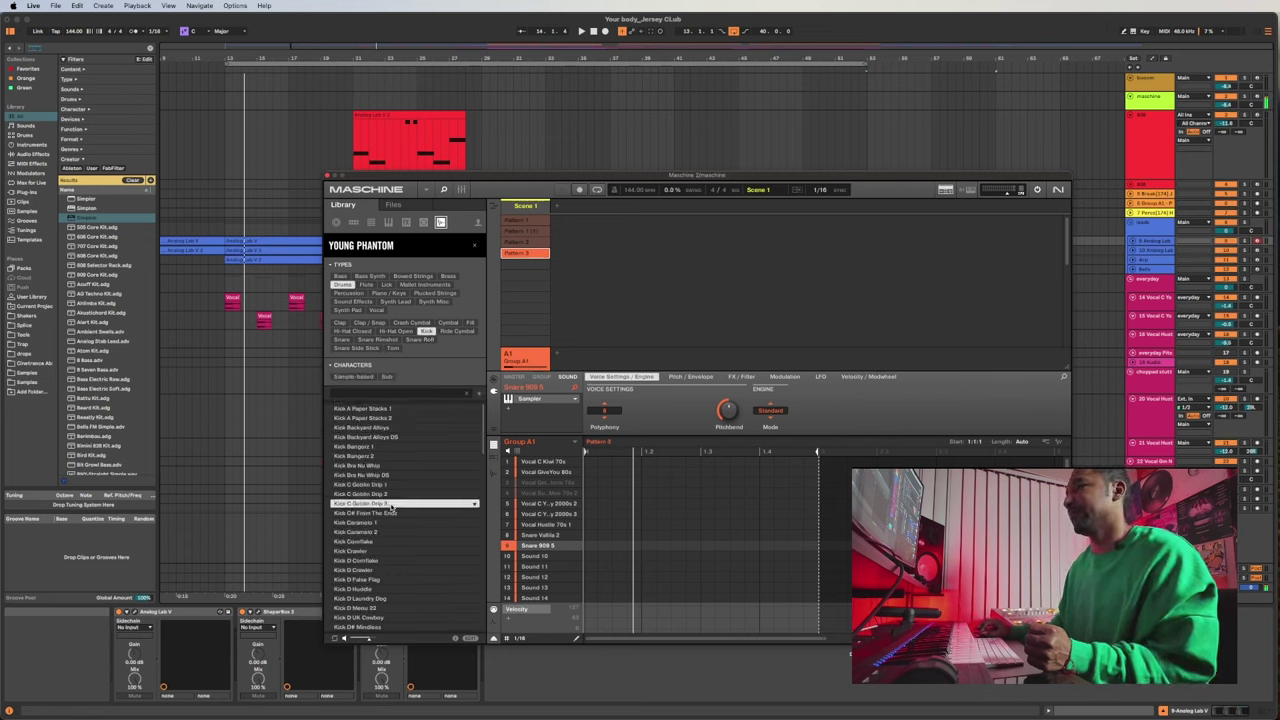
key("Down")
key("Down")
key("Down")
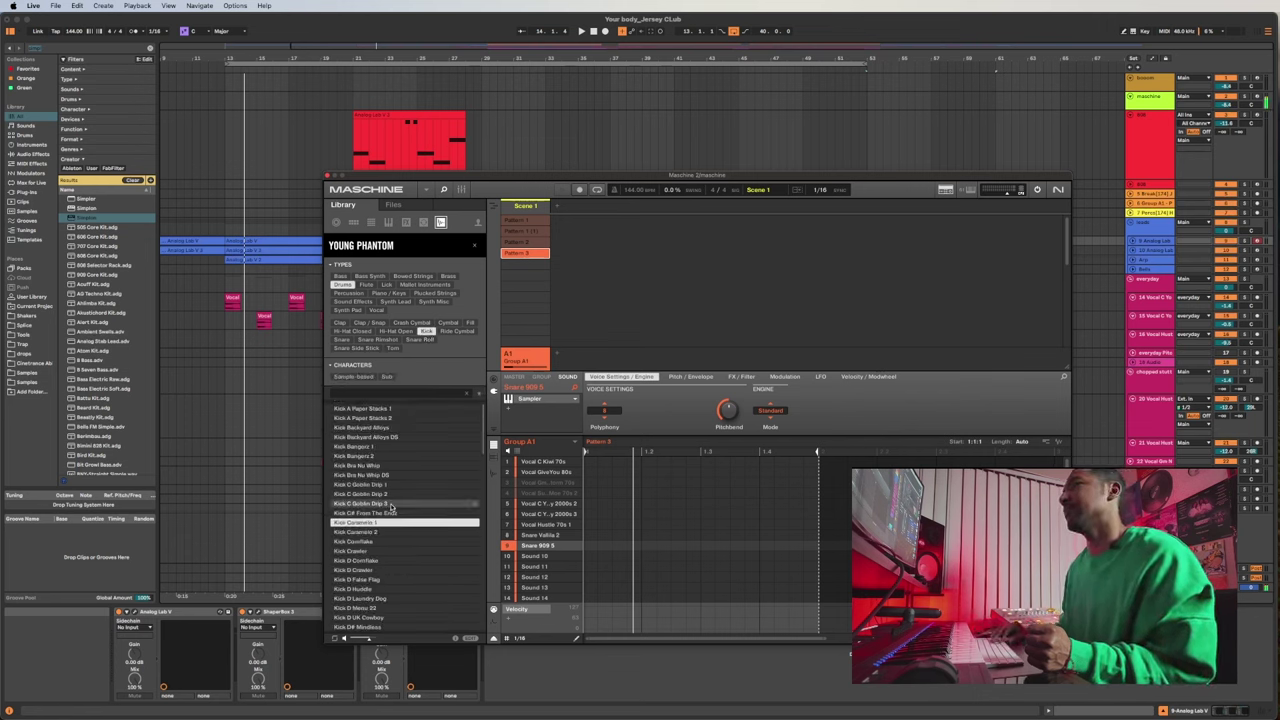
key("Down")
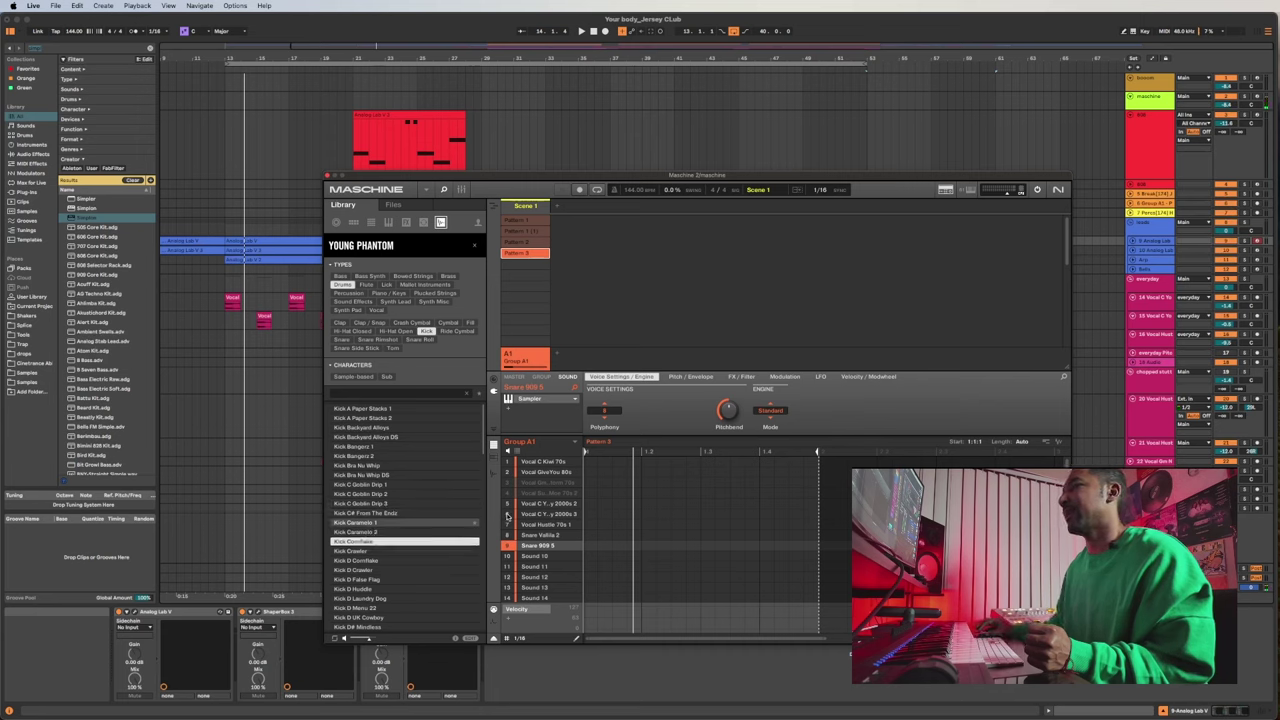
Load Kick Cornflake into Sound 10 and draw a syncopated five-hit kick pattern across Pattern 3's first bar.
left_click(540, 555)
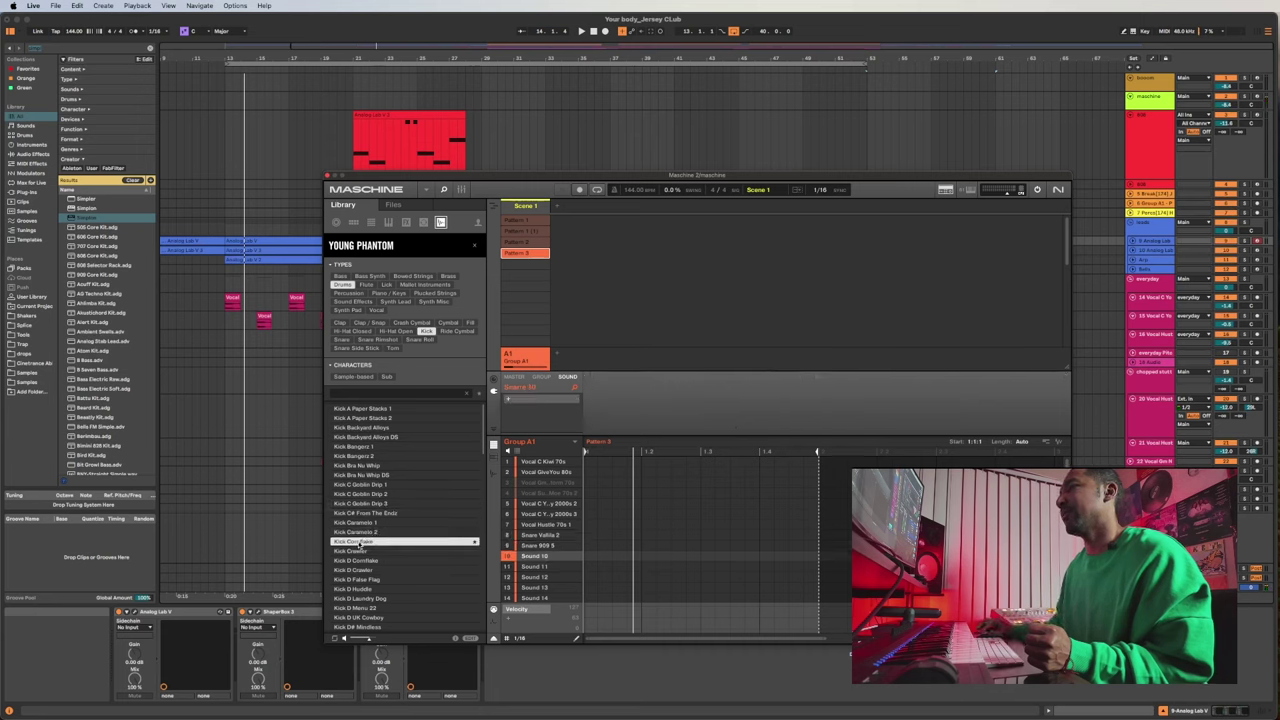
left_click_drag(462, 548, 541, 560)
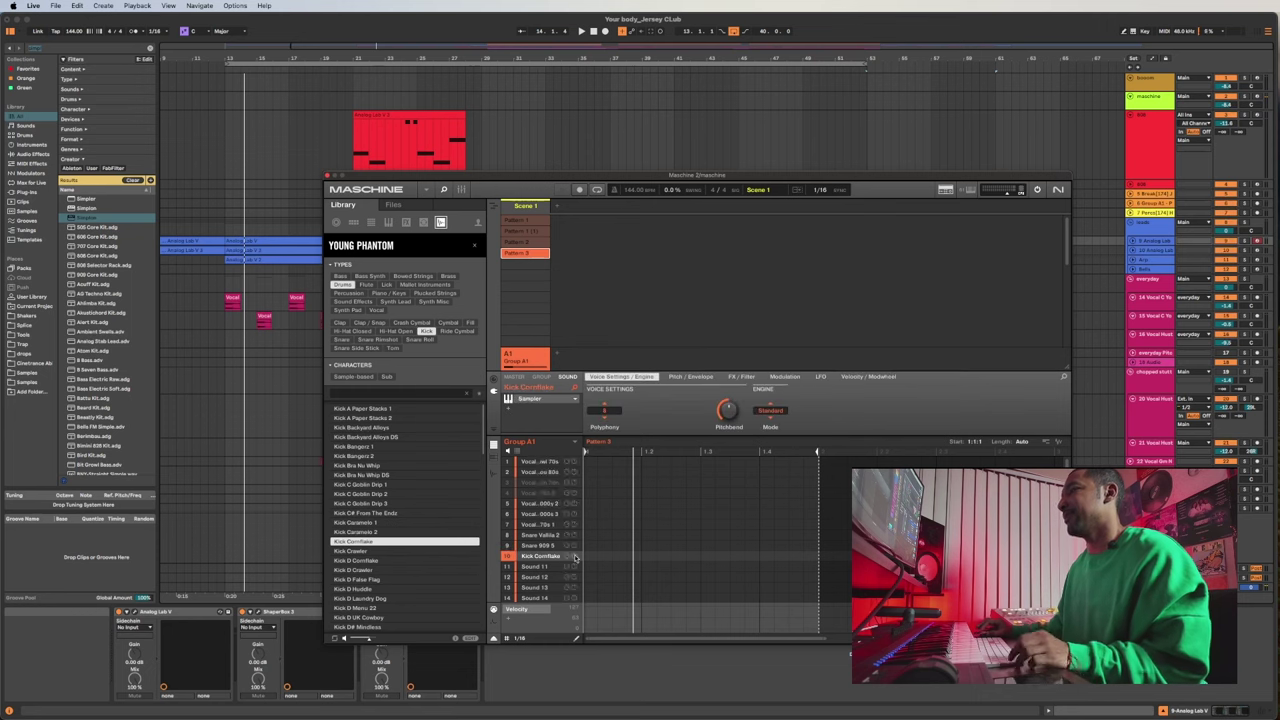
left_click(592, 555)
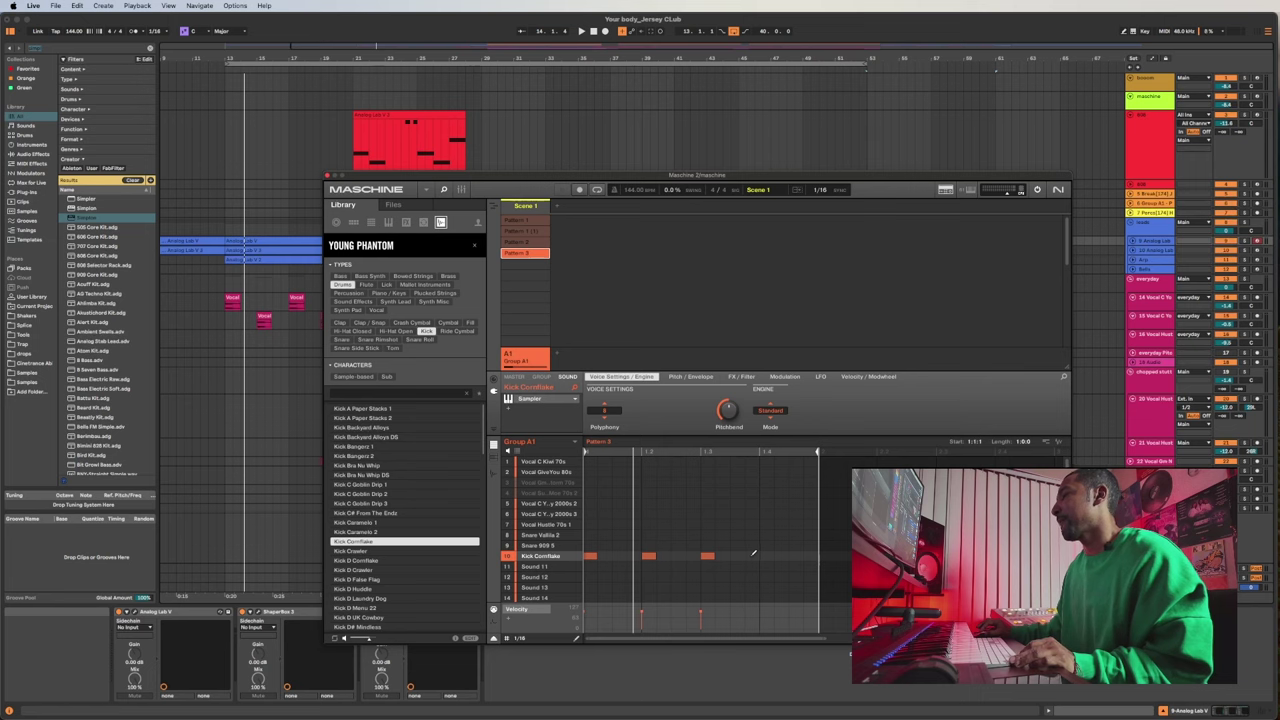
key("space")
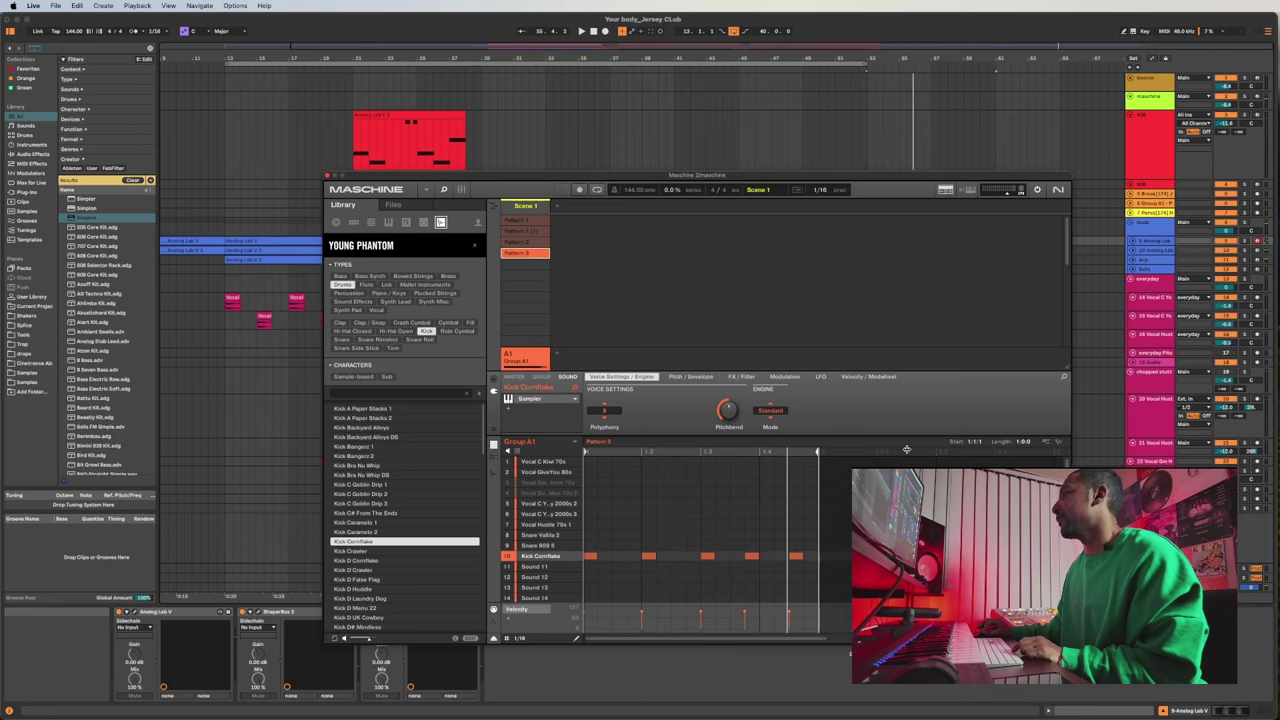
Extend Pattern 3 to two bars and fill the second bar with six kick hits, including an extra sixteenth near the end.
left_click_drag(906, 449, 961, 449)
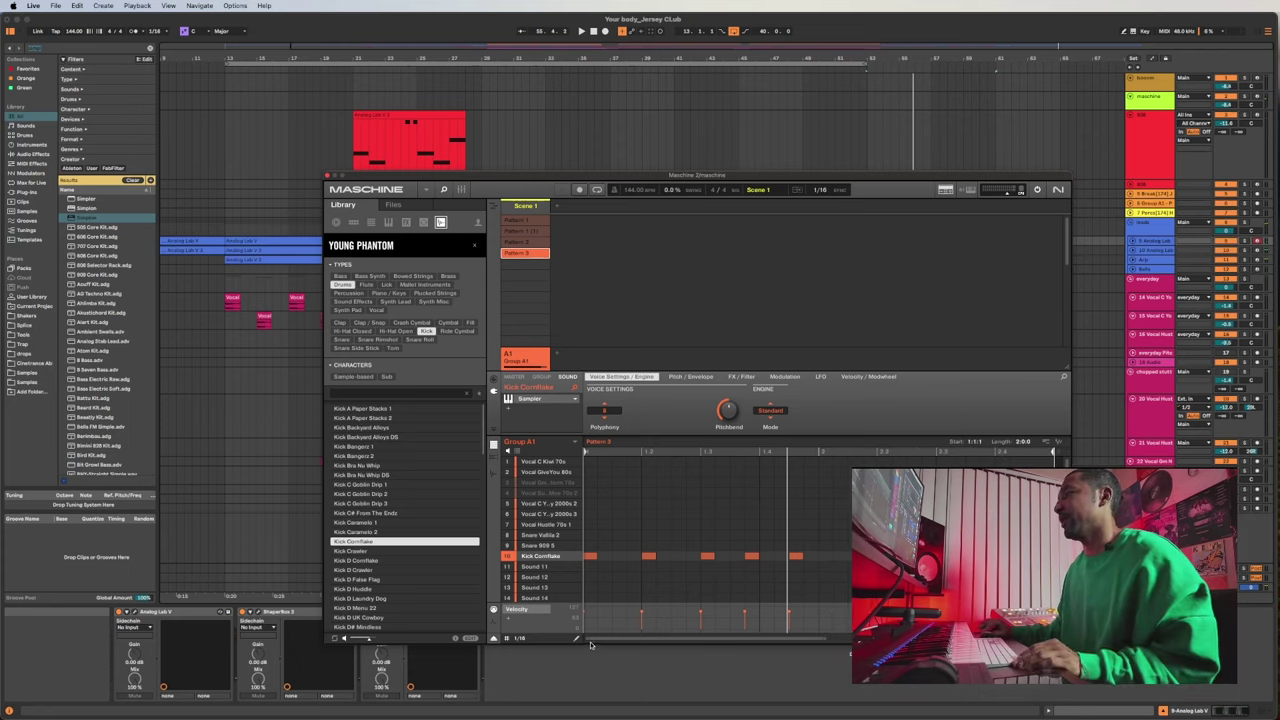
left_click(824, 555)
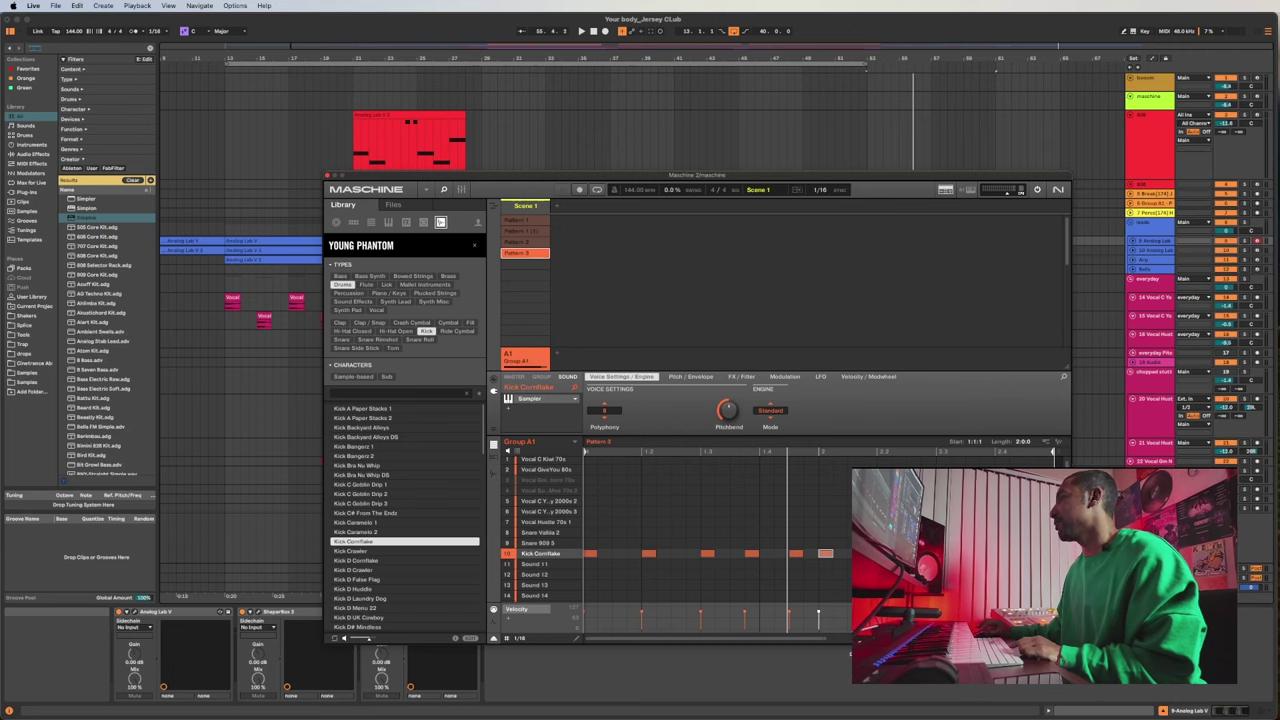
left_click(881, 564)
left_click(881, 554)
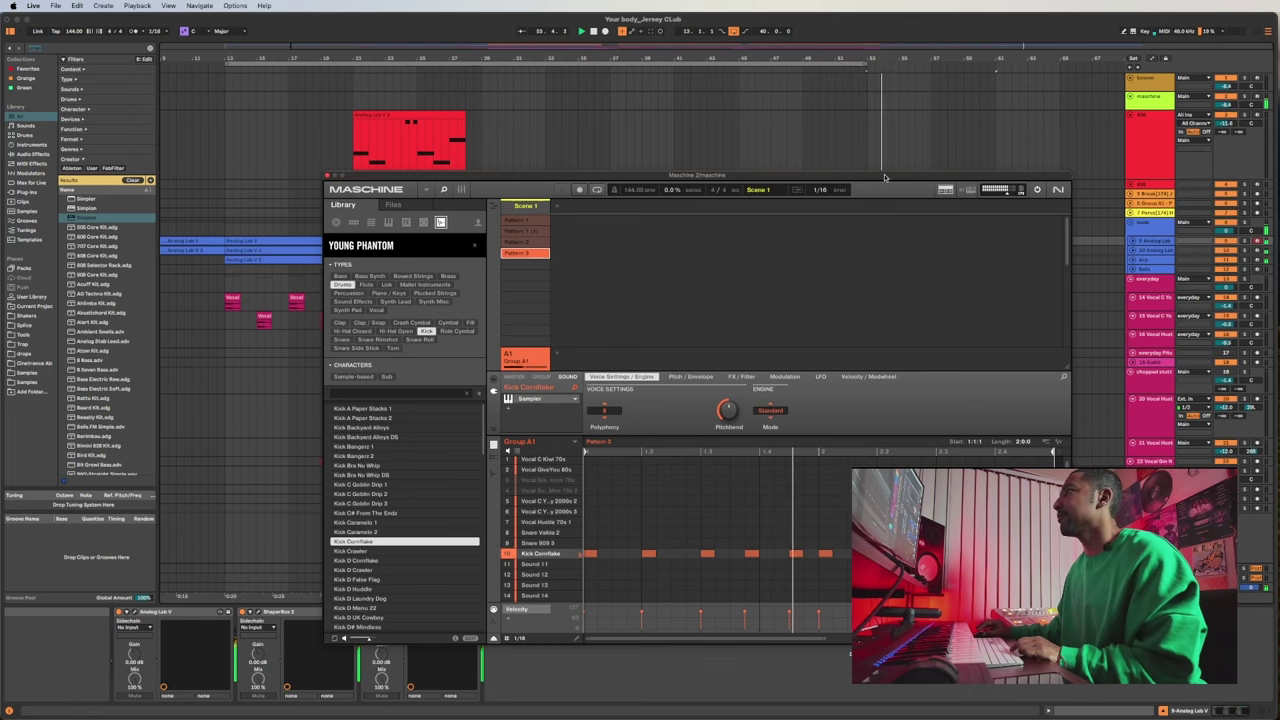
left_click_drag(885, 177, 637, 153)
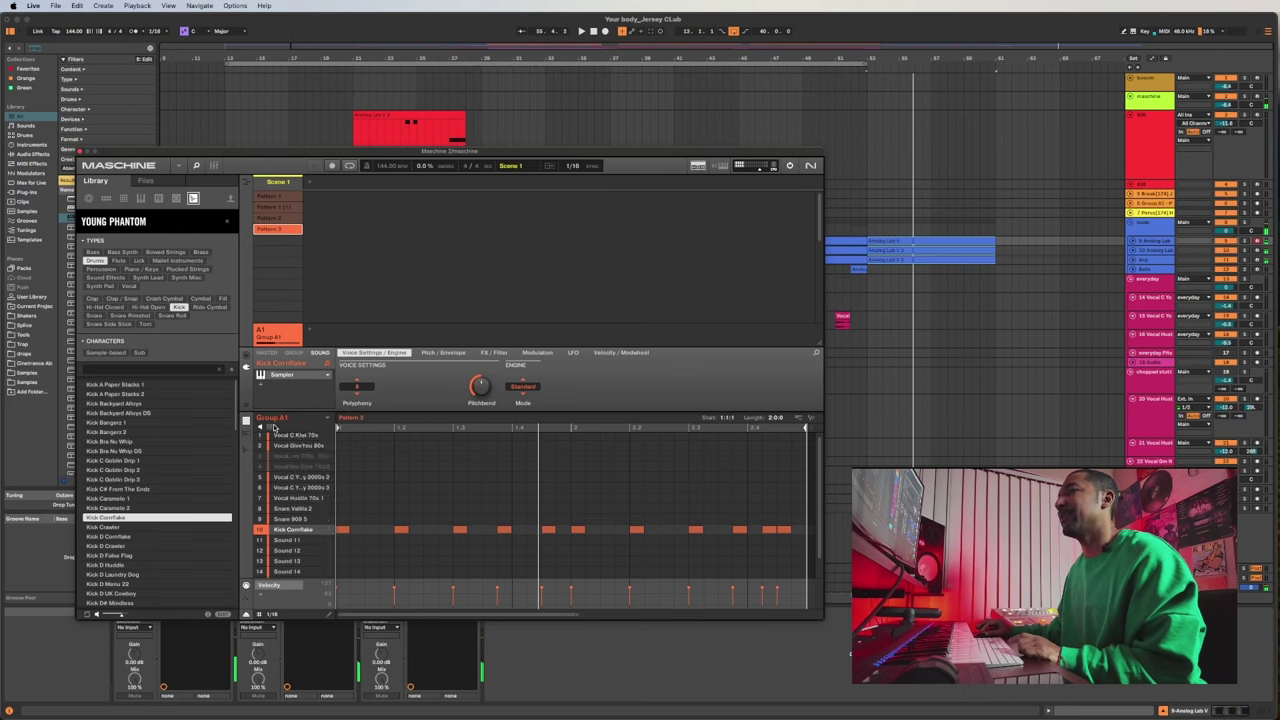
Export Pattern 3's Kick Cornflake audio onto a new arrangement track at bar 53 and close the Maschine window.
left_click(246, 437)
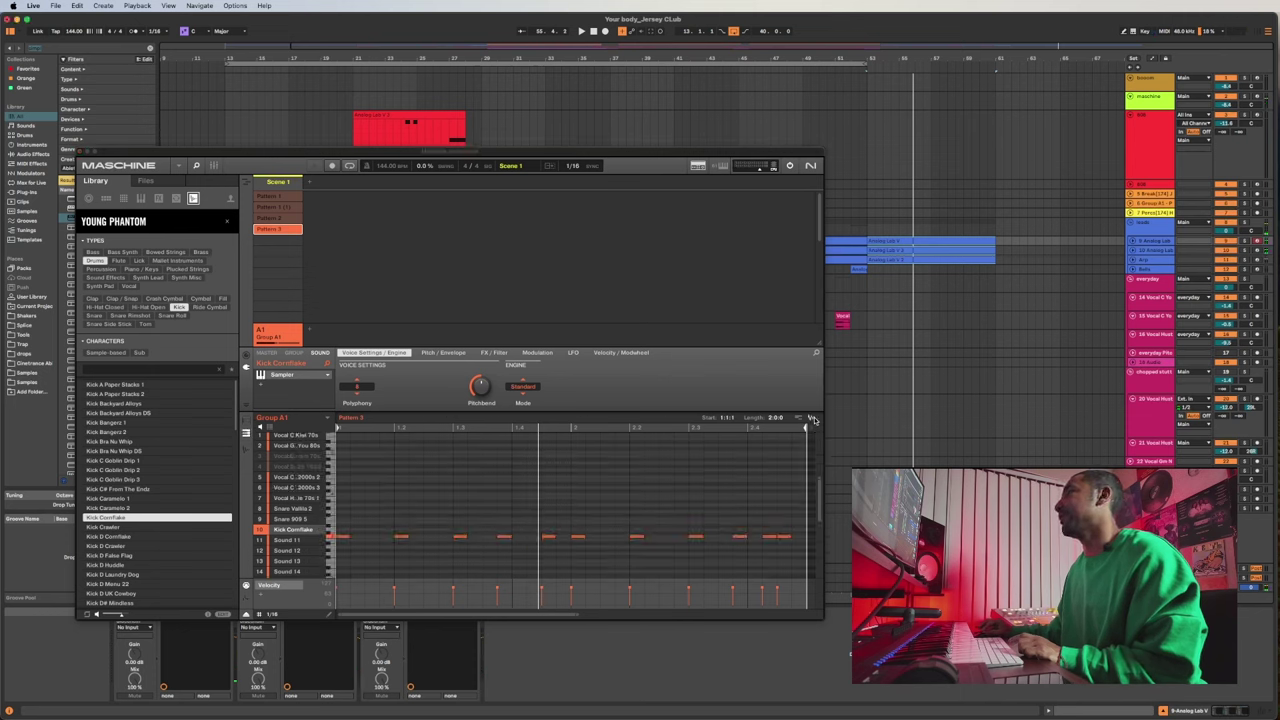
key("space")
left_click_drag(811, 418, 868, 530)
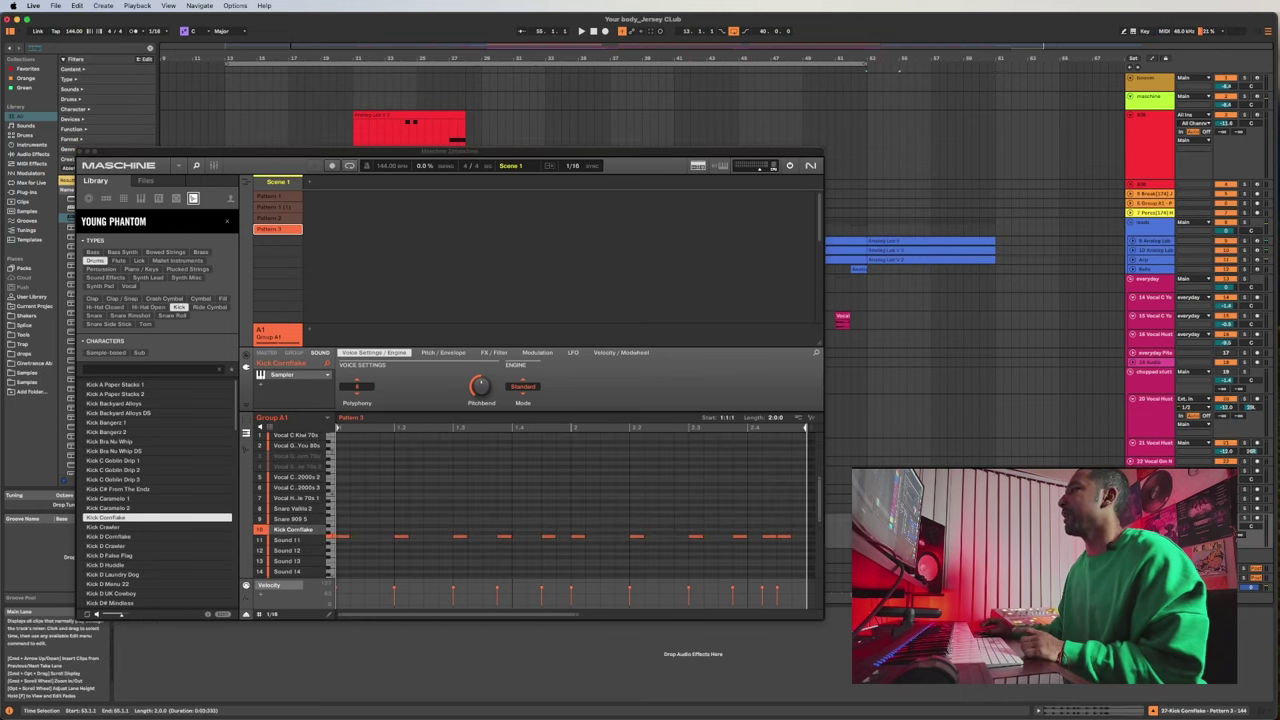
left_click(278, 241)
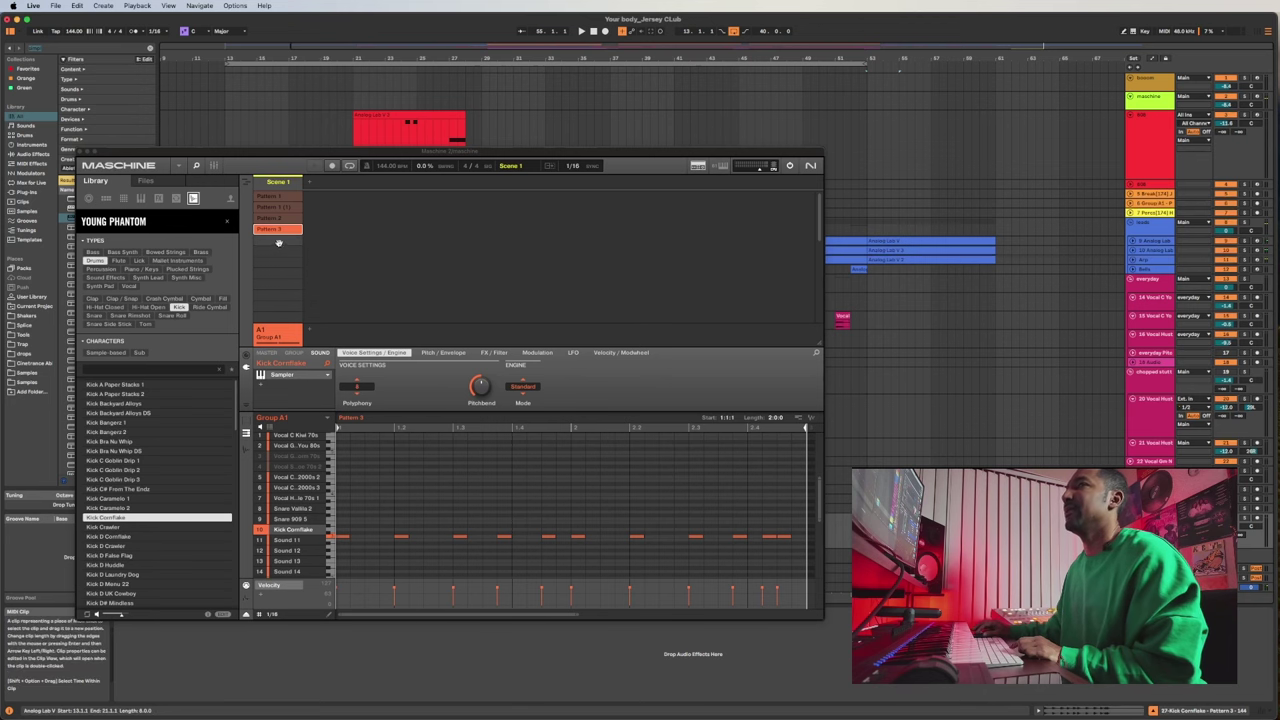
left_click(80, 151)
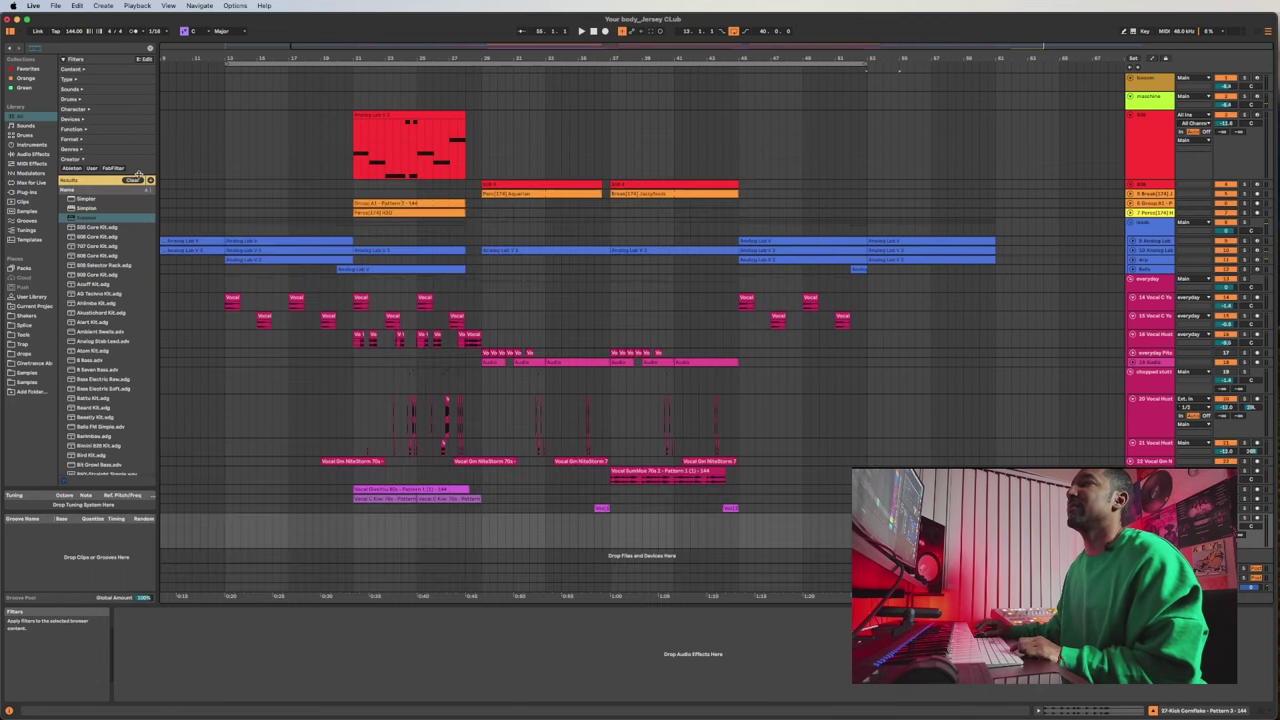
Open the Kick Cornflake audio clip and reset its warping to a clip tempo of 144 BPM.
double_click(882, 519)
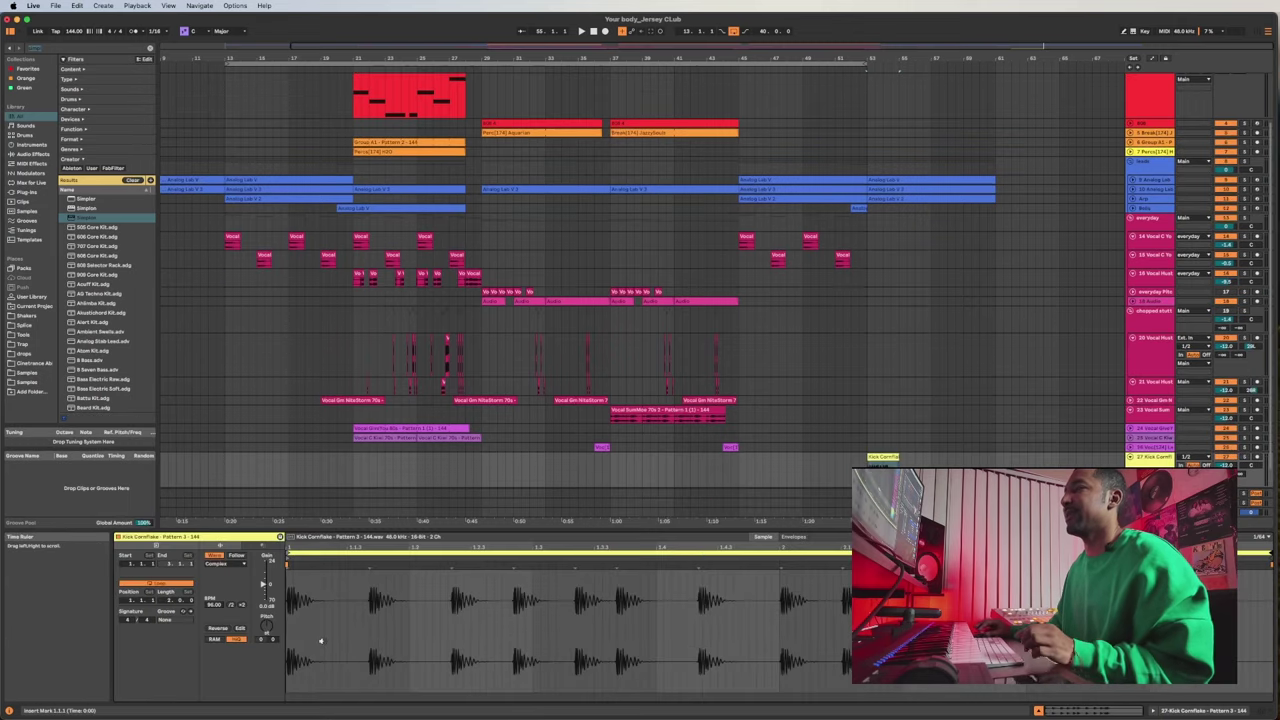
left_click(214, 556)
left_click(214, 556)
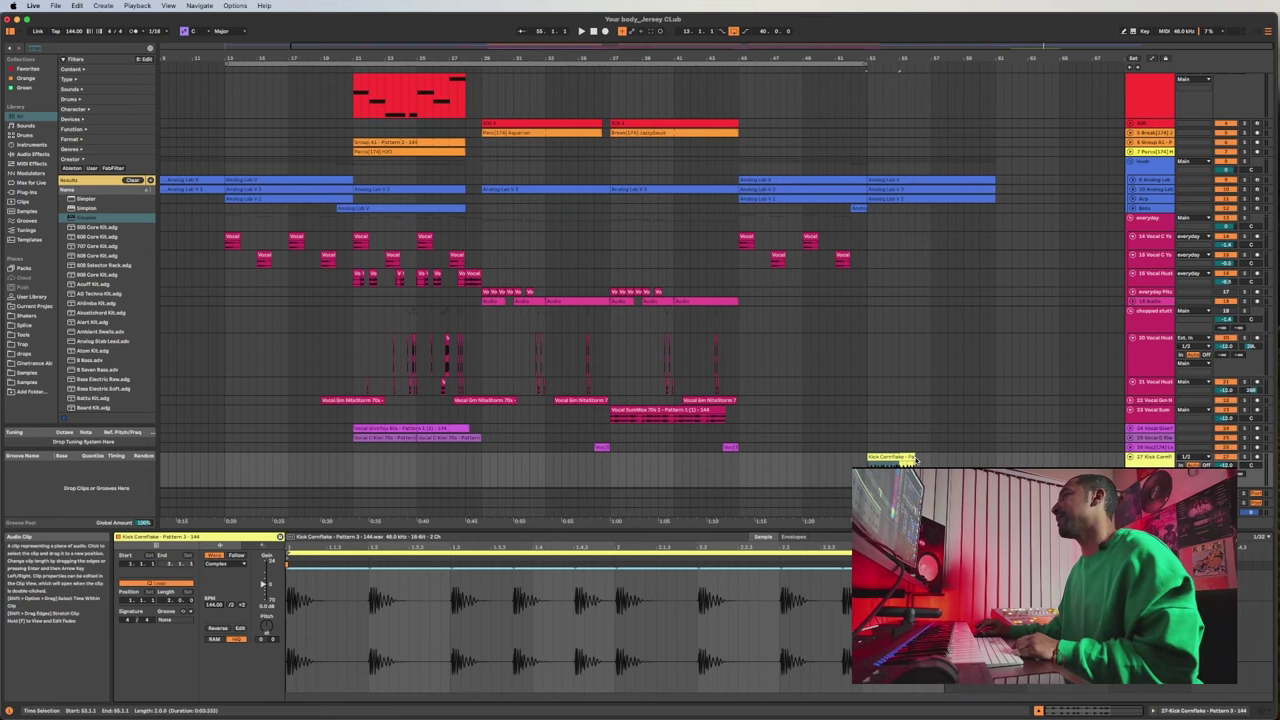
Extend the Kick Cornflake clip to bar 61 and colour its track red.
left_click_drag(914, 458, 995, 458)
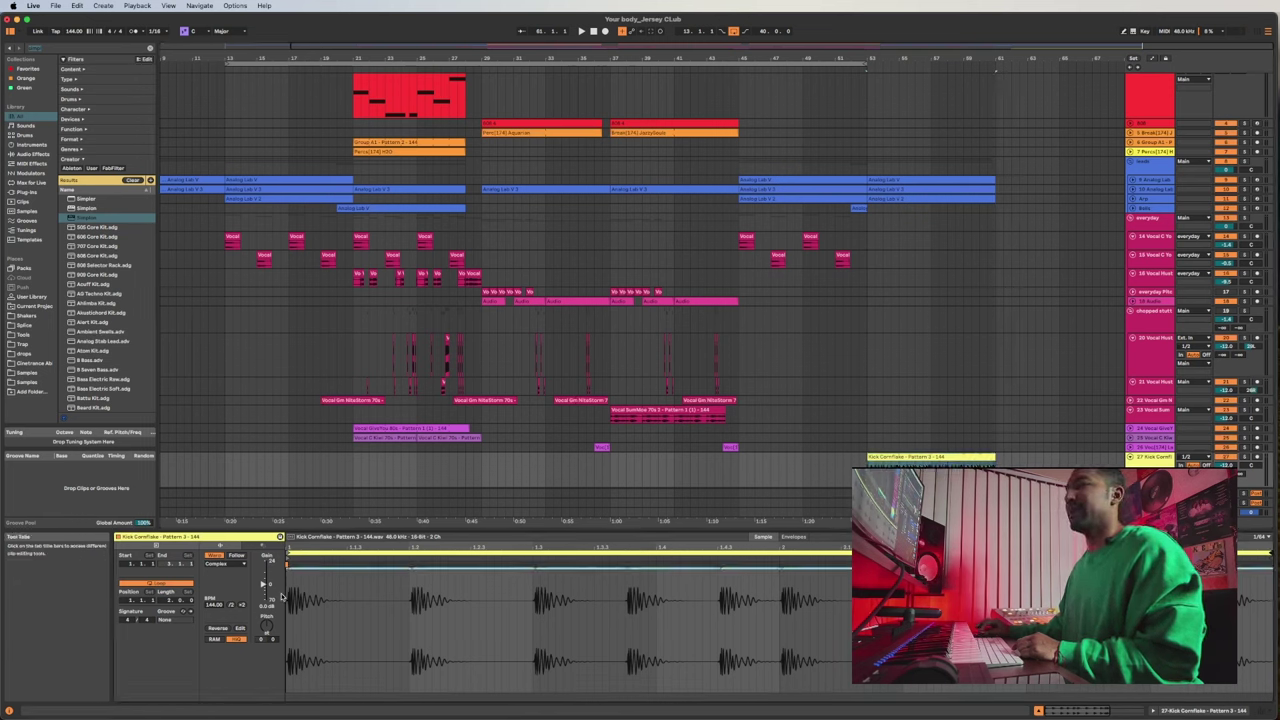
right_click(1155, 460)
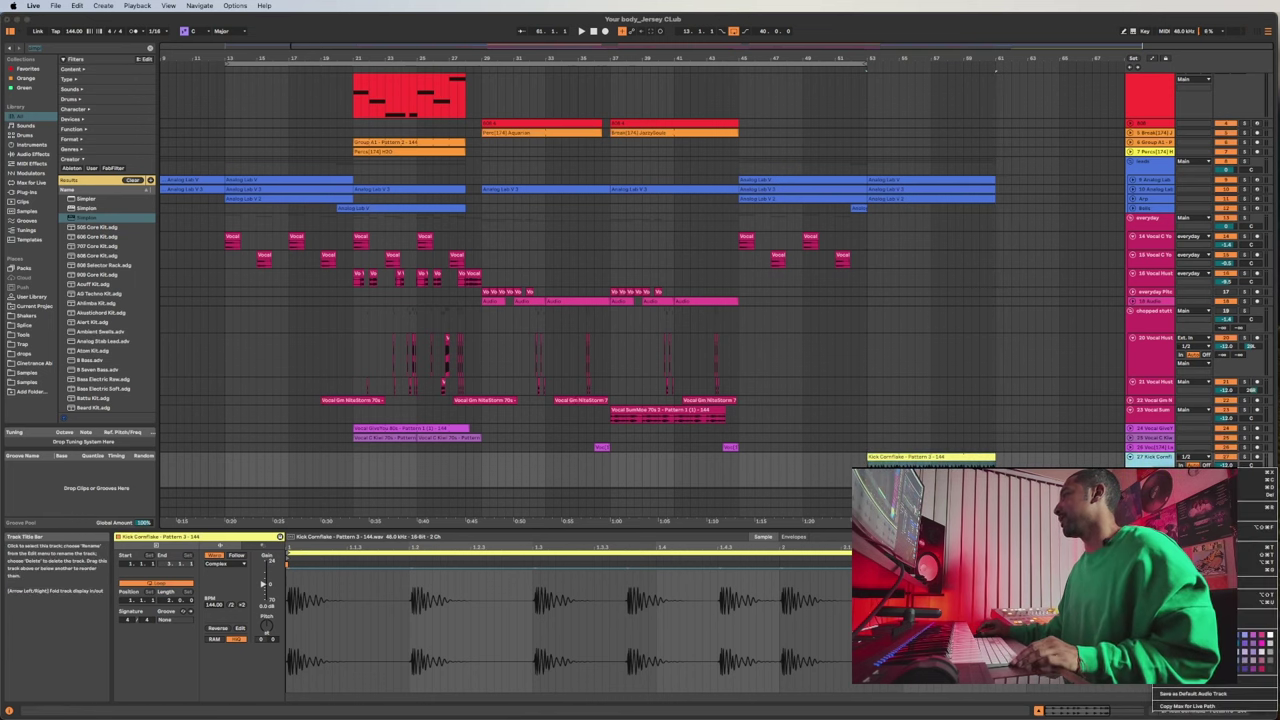
left_click(1160, 643)
right_click(1149, 476)
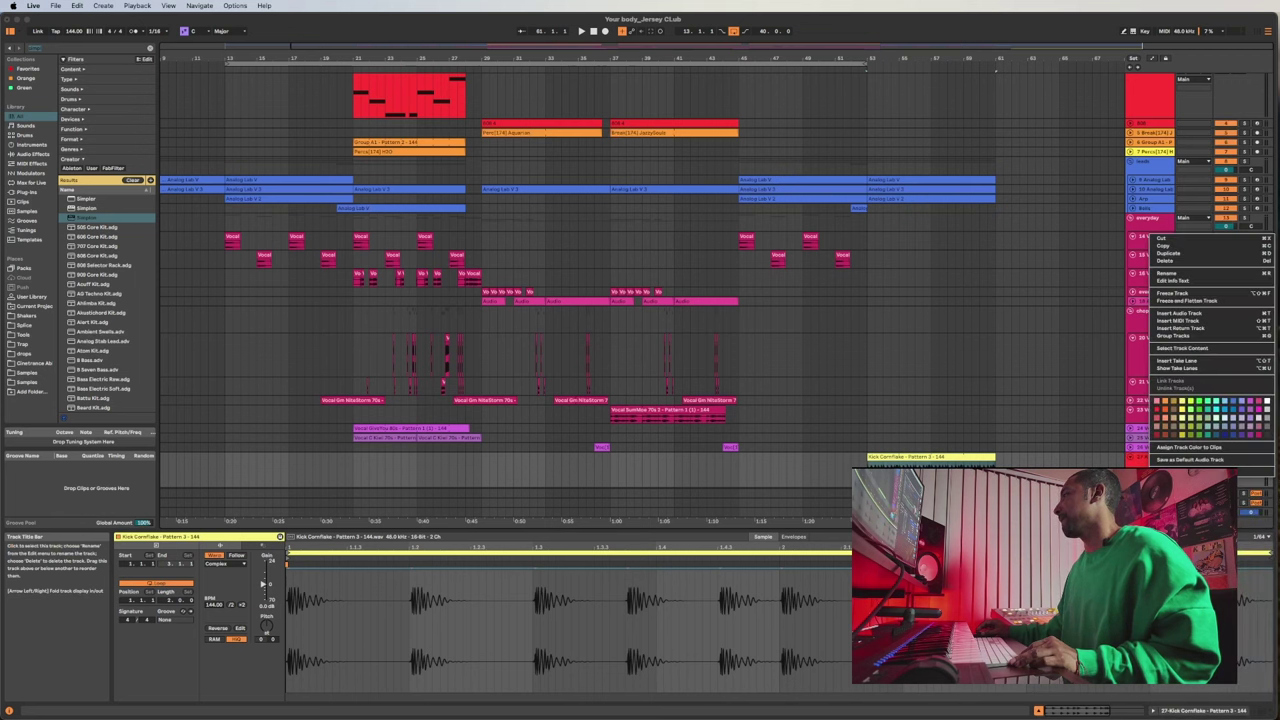
left_click(1157, 410)
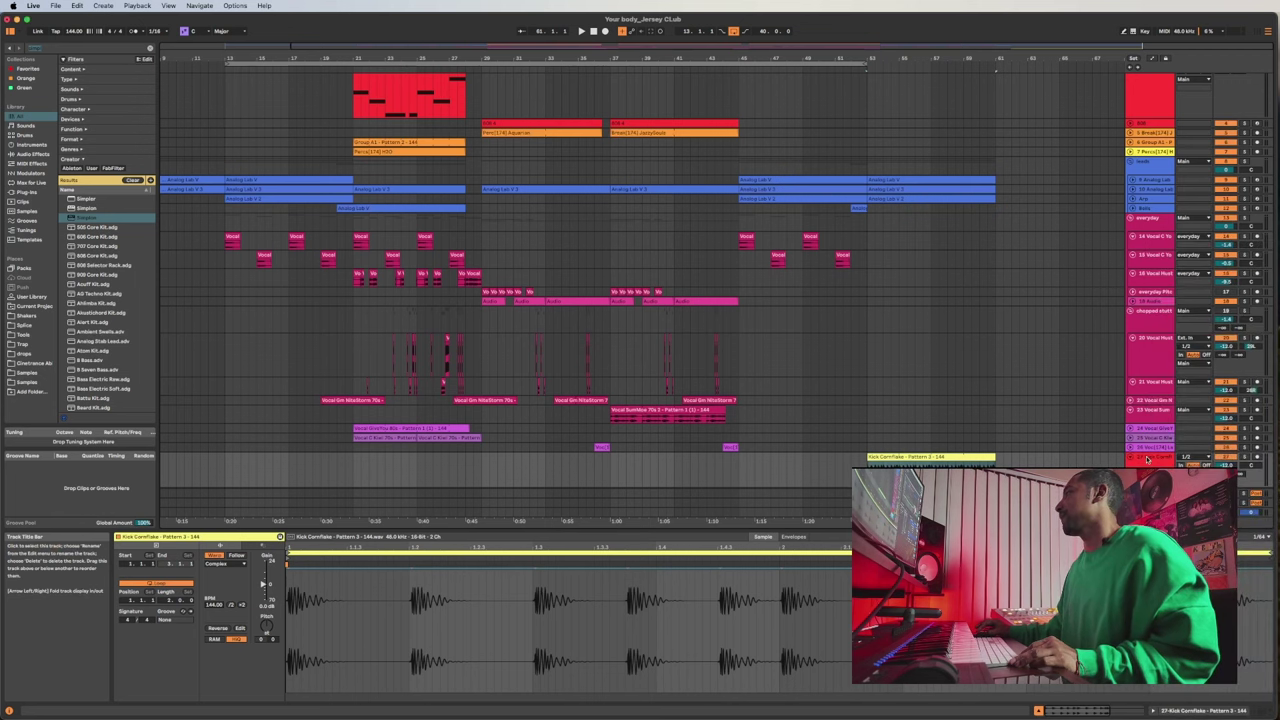
Apply the track colour to the Kick Cornflake clip and move its track directly above the orange Break track.
right_click(1153, 463)
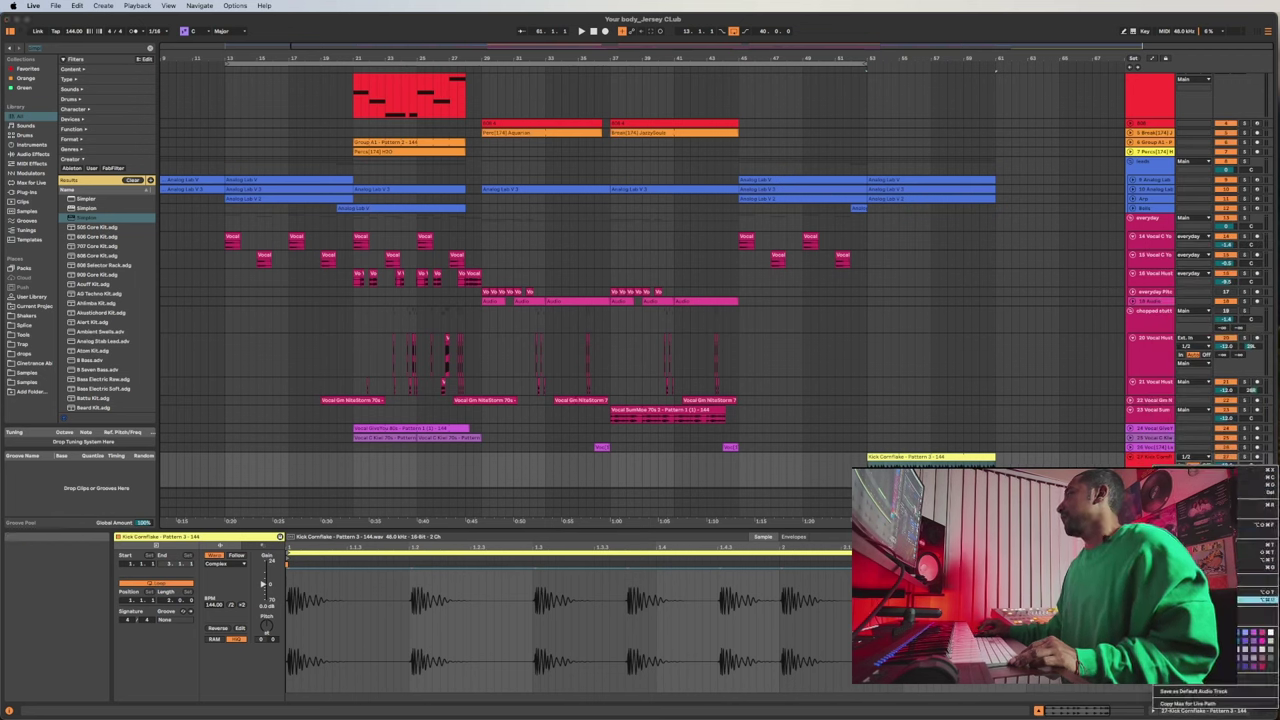
left_click(1205, 686)
left_click_drag(1150, 457, 1130, 135)
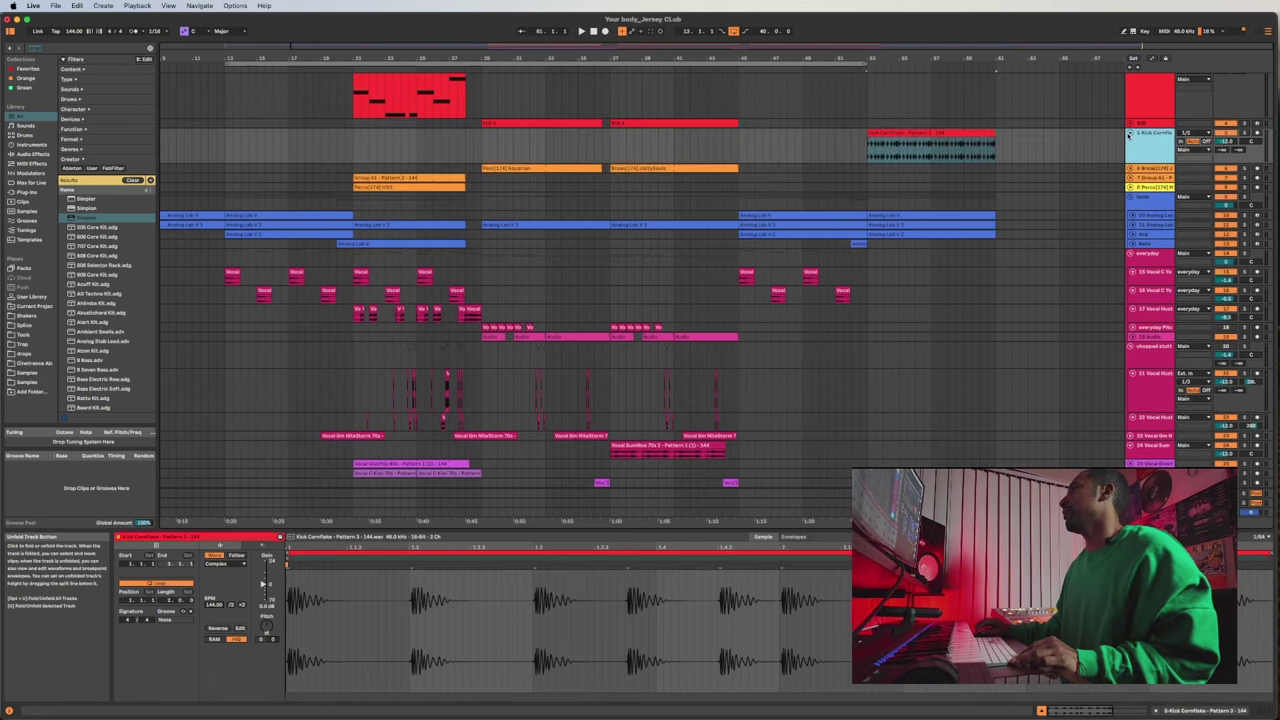
left_click(888, 133)
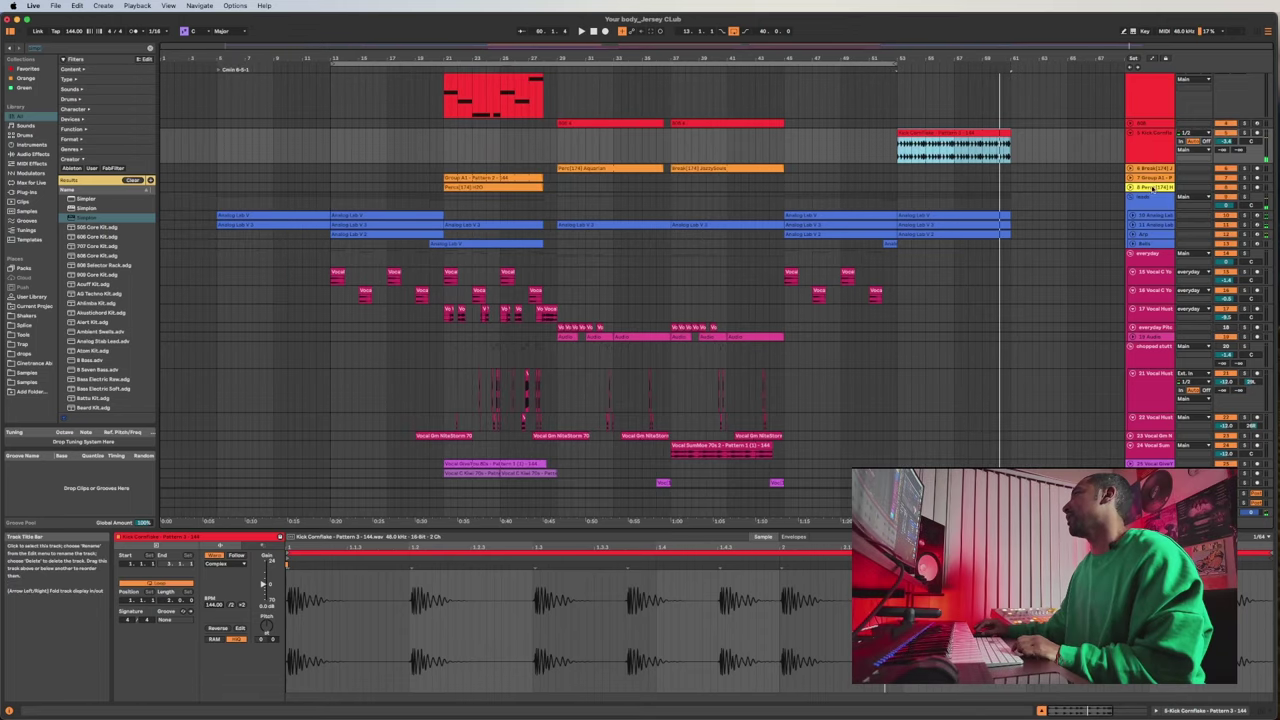
Lengthen Pattern 4 in Maschine to two bars and repeat the Snap Isolation hit at 2.2.
left_click(1152, 188)
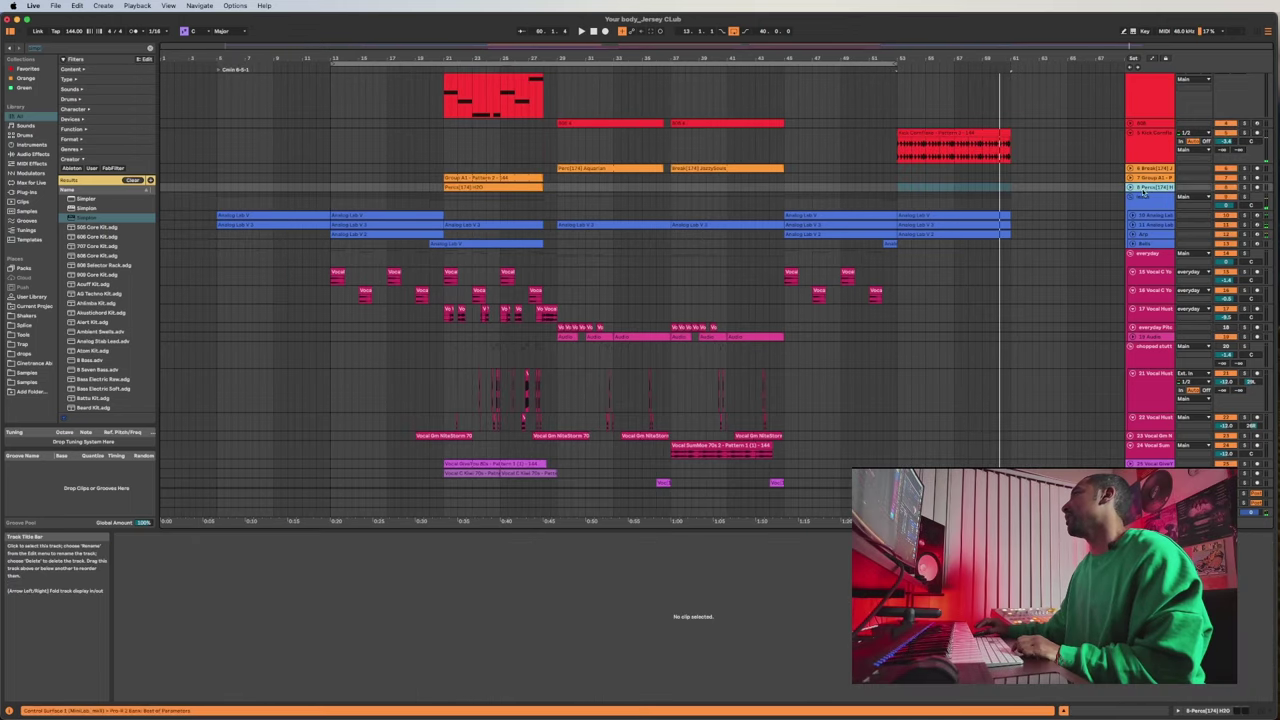
scroll(1157, 178, "up", 3)
scroll(1148, 164, "up", 3)
scroll(1148, 164, "down", 6)
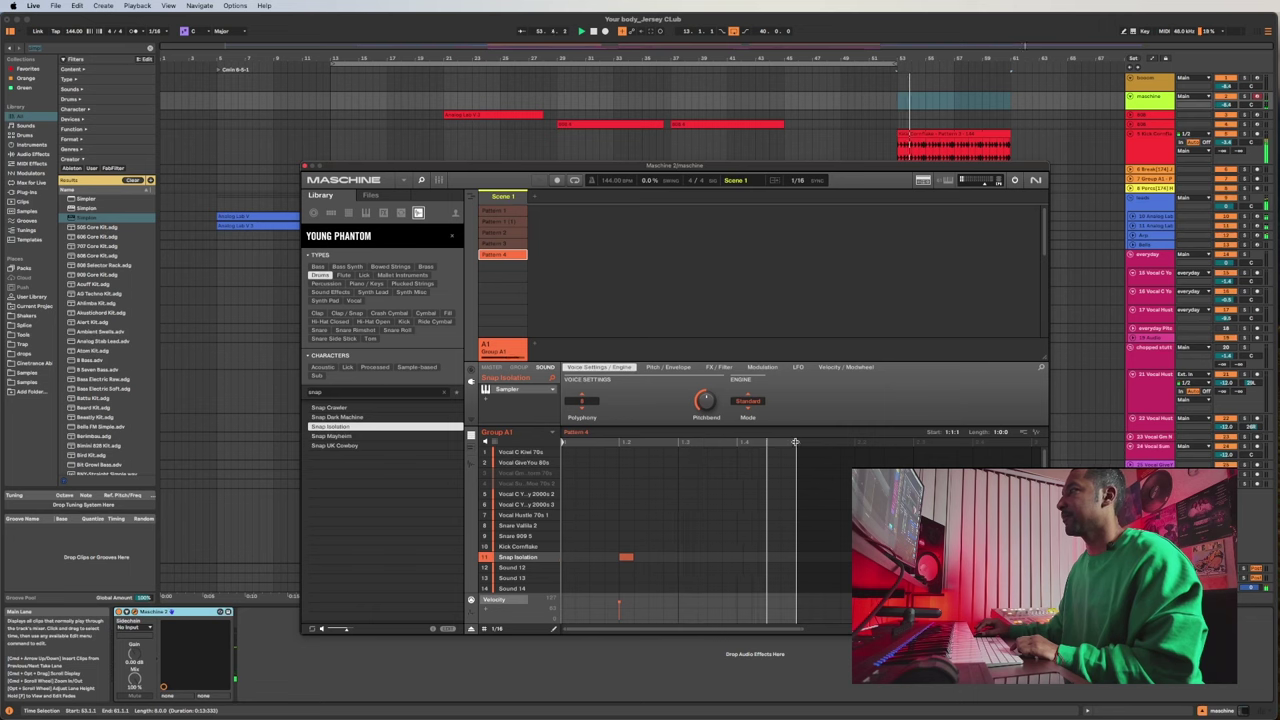
left_click_drag(796, 442, 1030, 442)
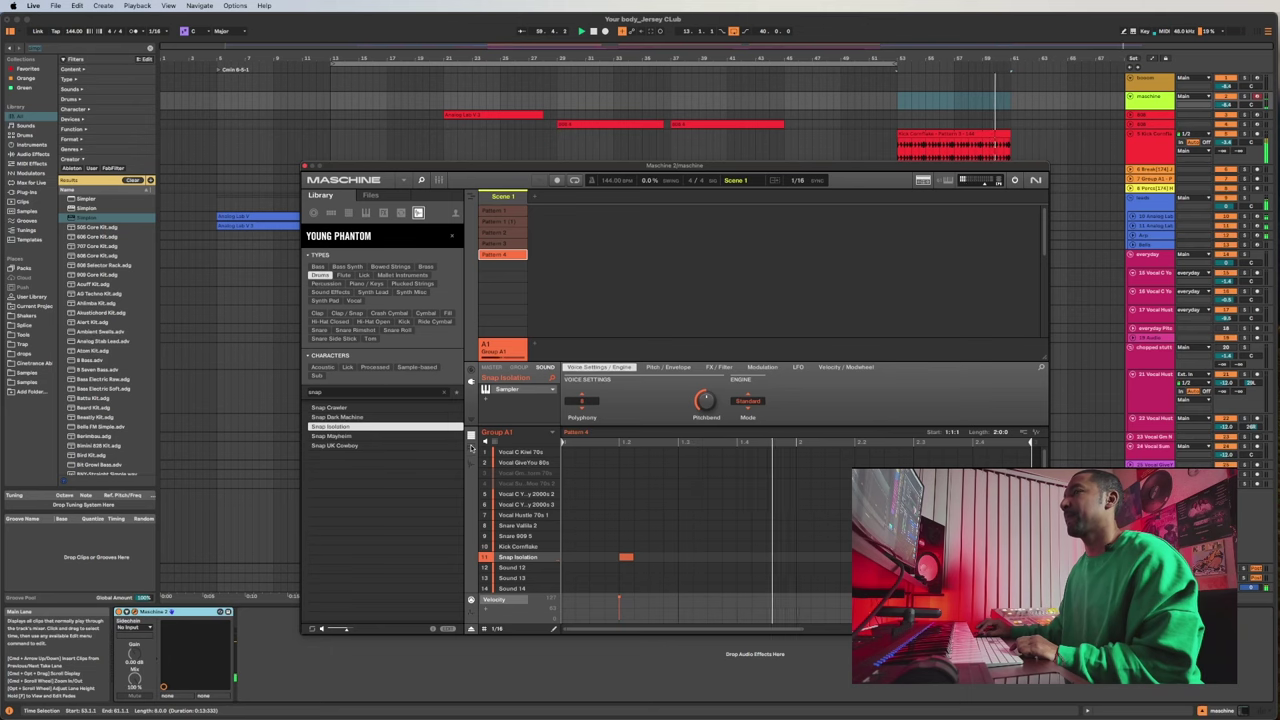
left_click(471, 448)
Export the Snap Isolation pattern as audio onto a new track at bar 53 and extend the clip to bar 61.
left_click_drag(876, 192, 491, 162)
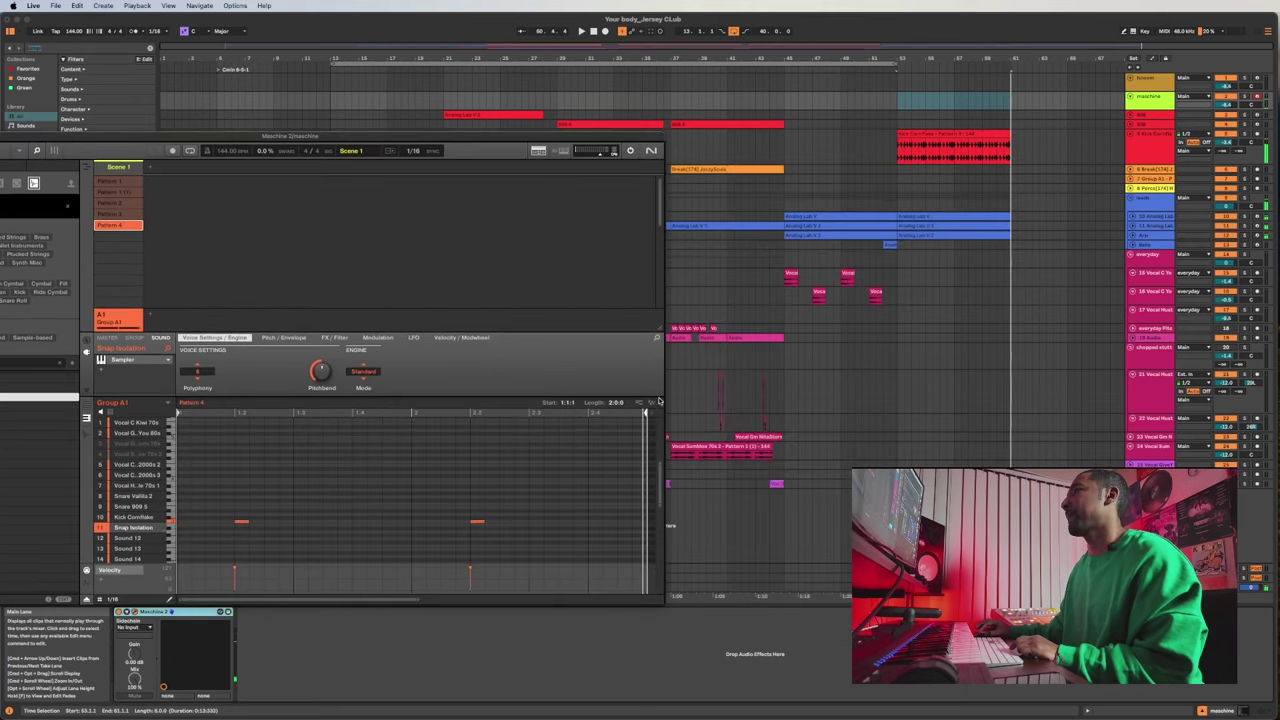
left_click_drag(652, 404, 904, 522)
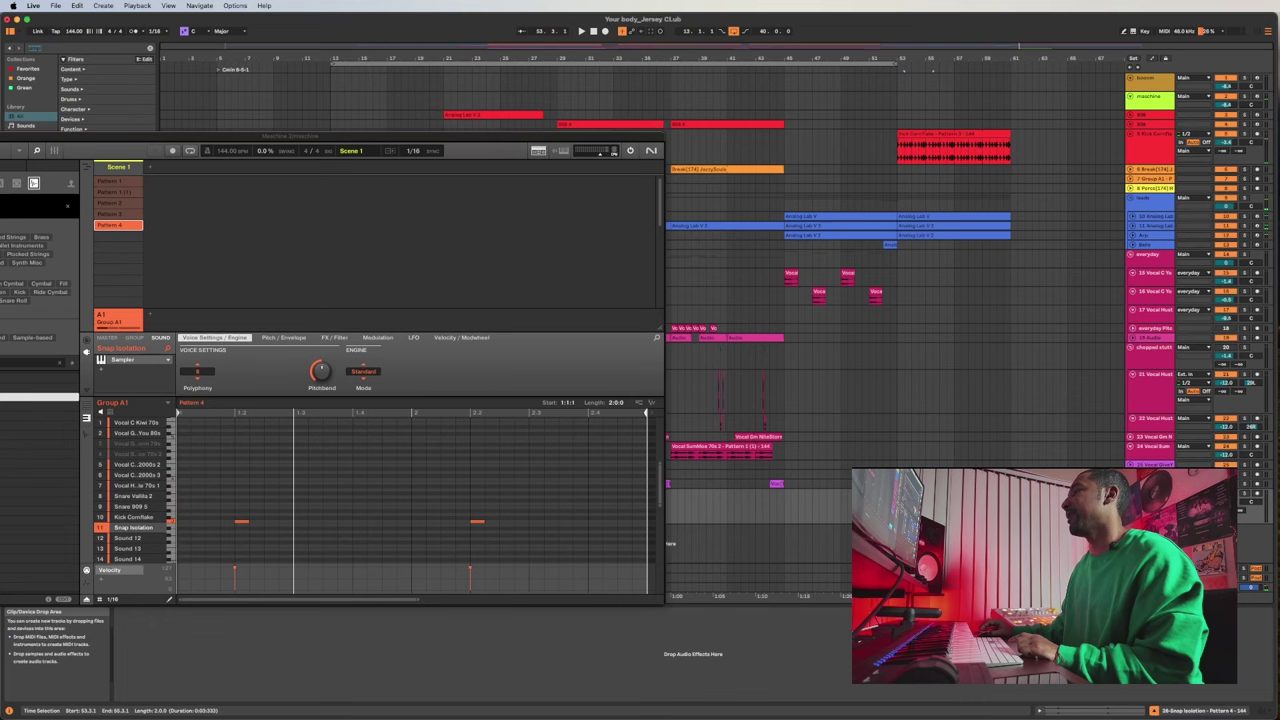
left_click(129, 238)
left_click(129, 238)
left_click_drag(109, 136, 1279, 366)
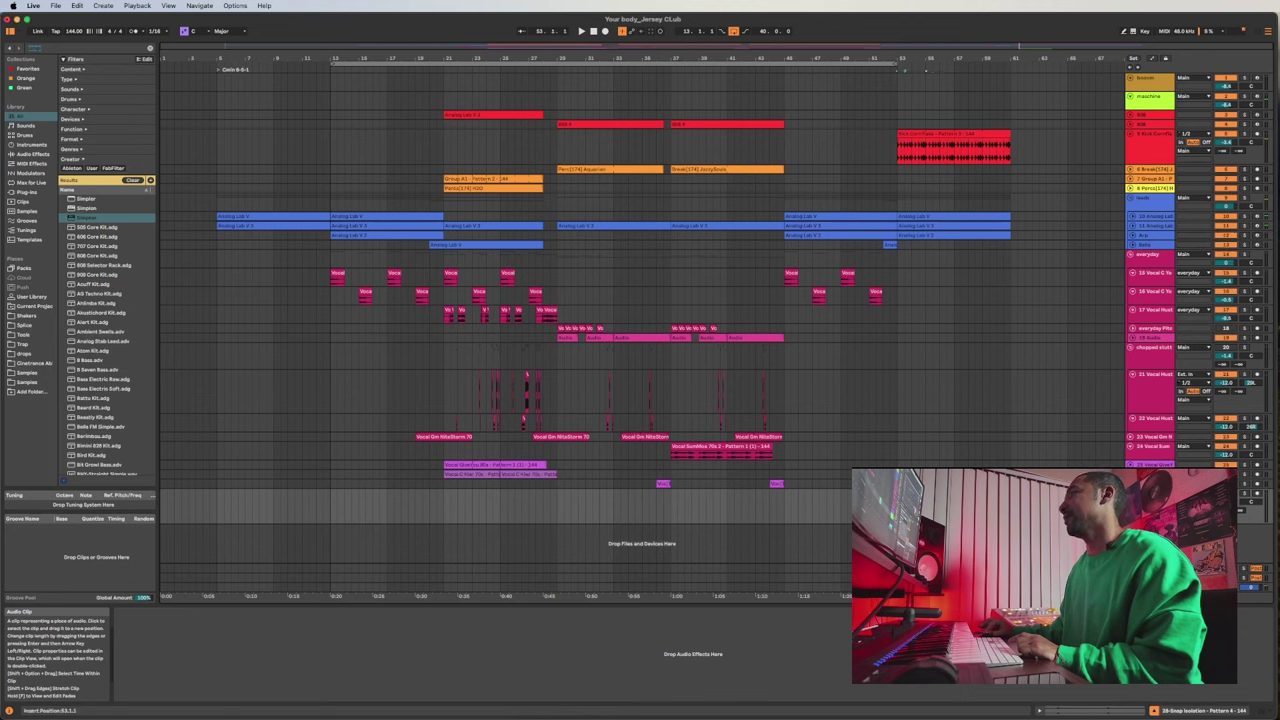
key("space")
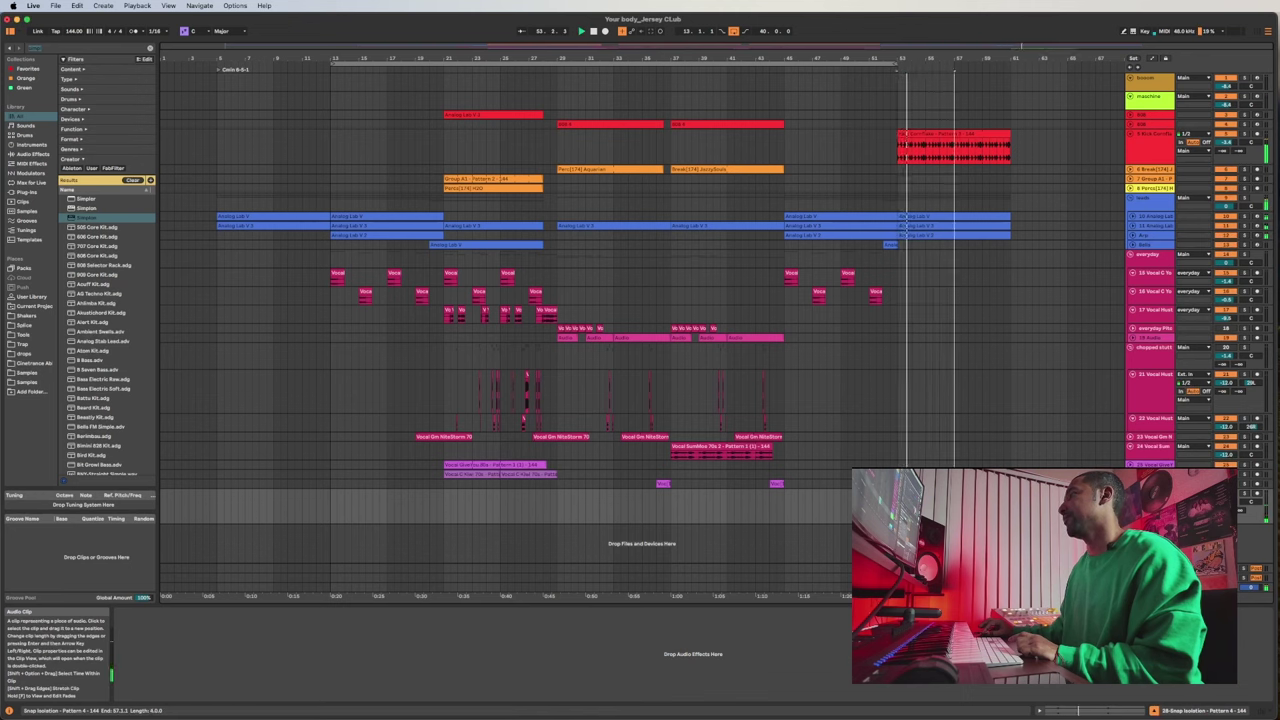
Colour the Snap Isolation track and its clip orange and move the track directly below the Perc track.
right_click(1148, 261)
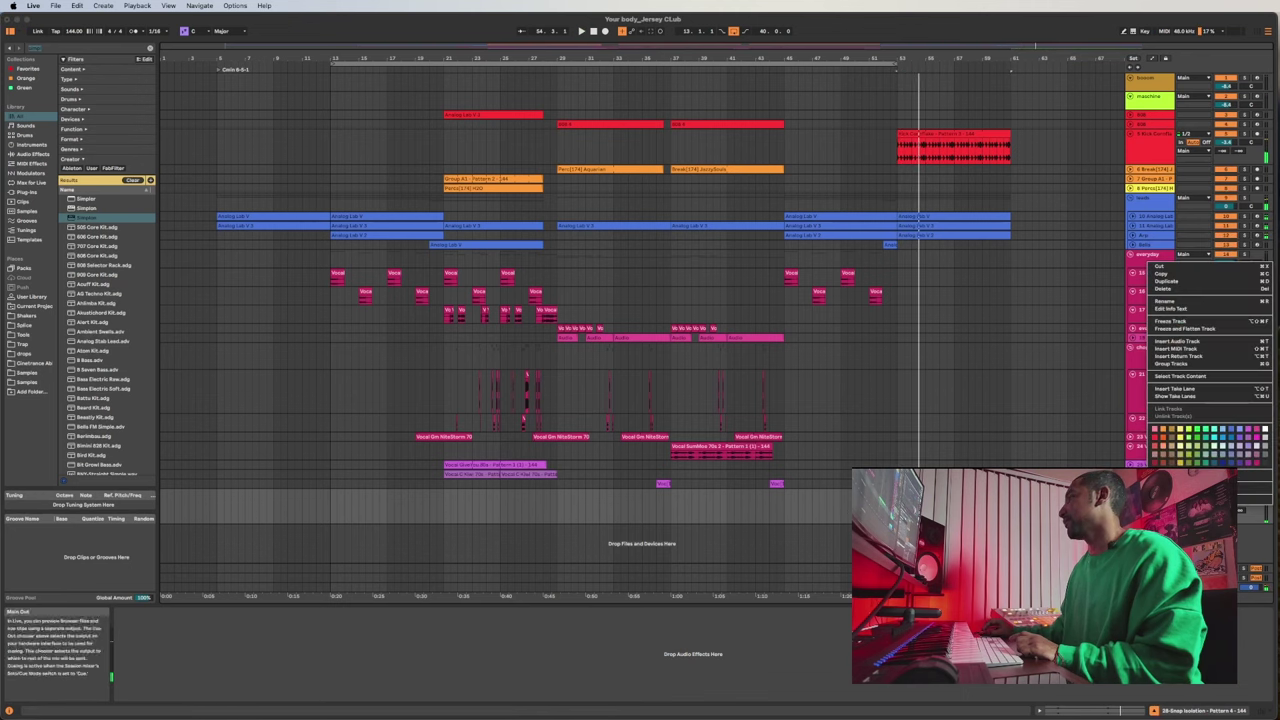
left_click(1153, 256)
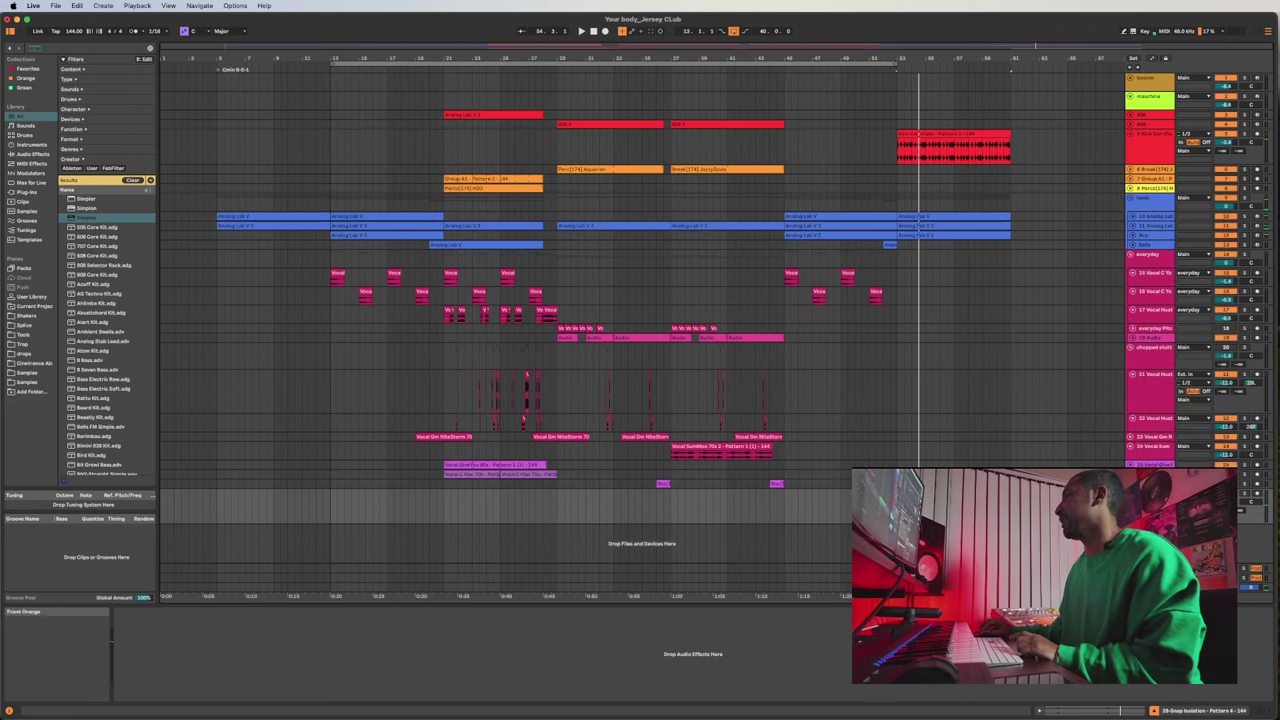
right_click(1155, 258)
left_click(1167, 475)
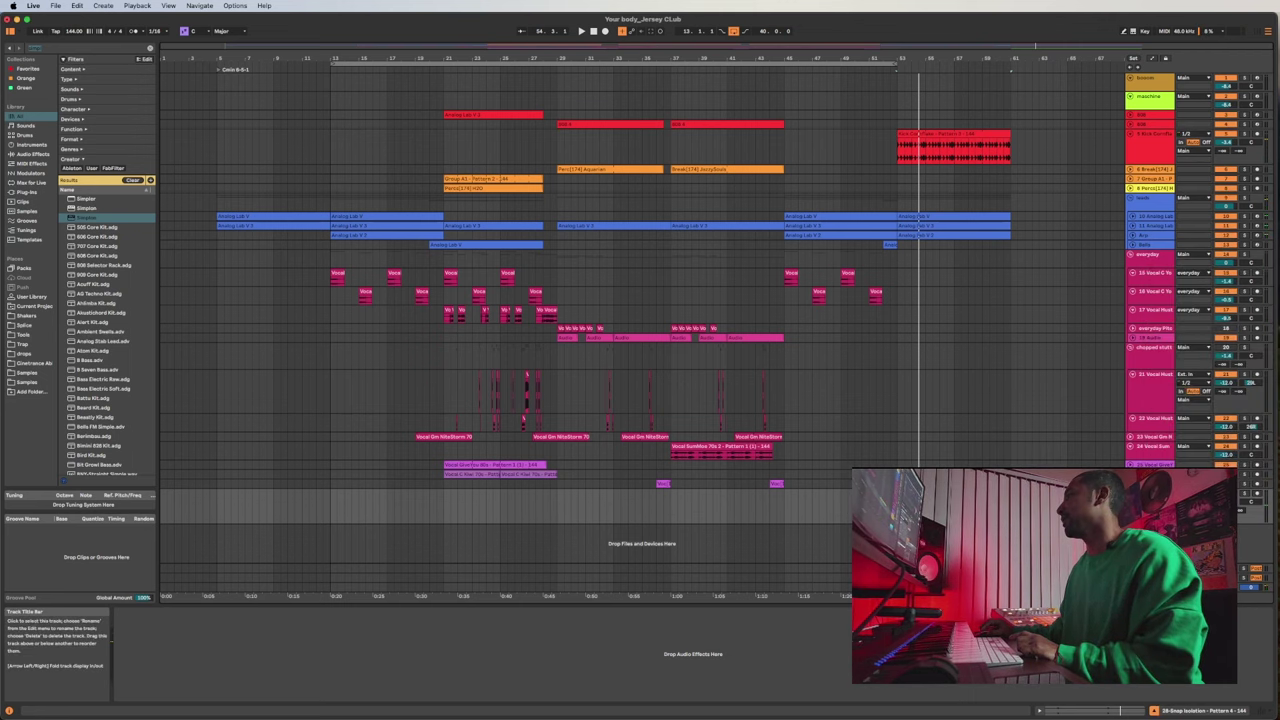
left_click_drag(1150, 494, 1079, 208)
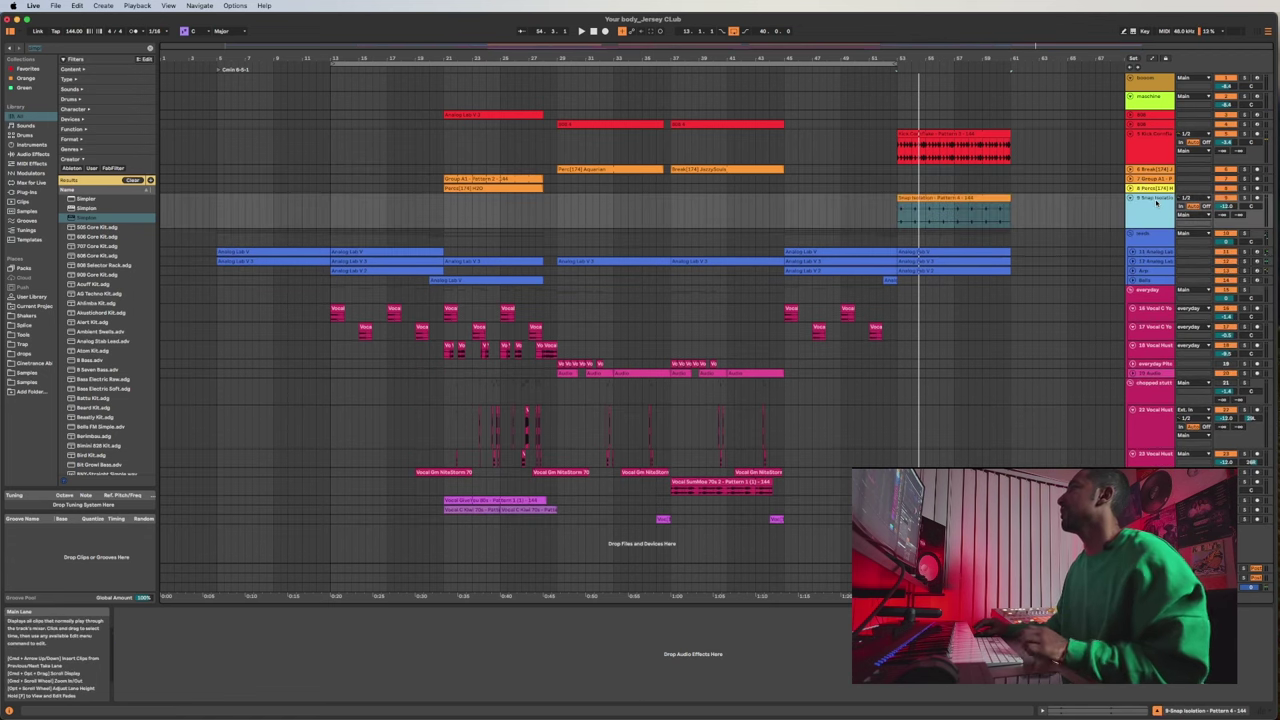
Raise the Snap Isolation clip's gain to about 7.9 dB and play the section.
left_click(941, 198)
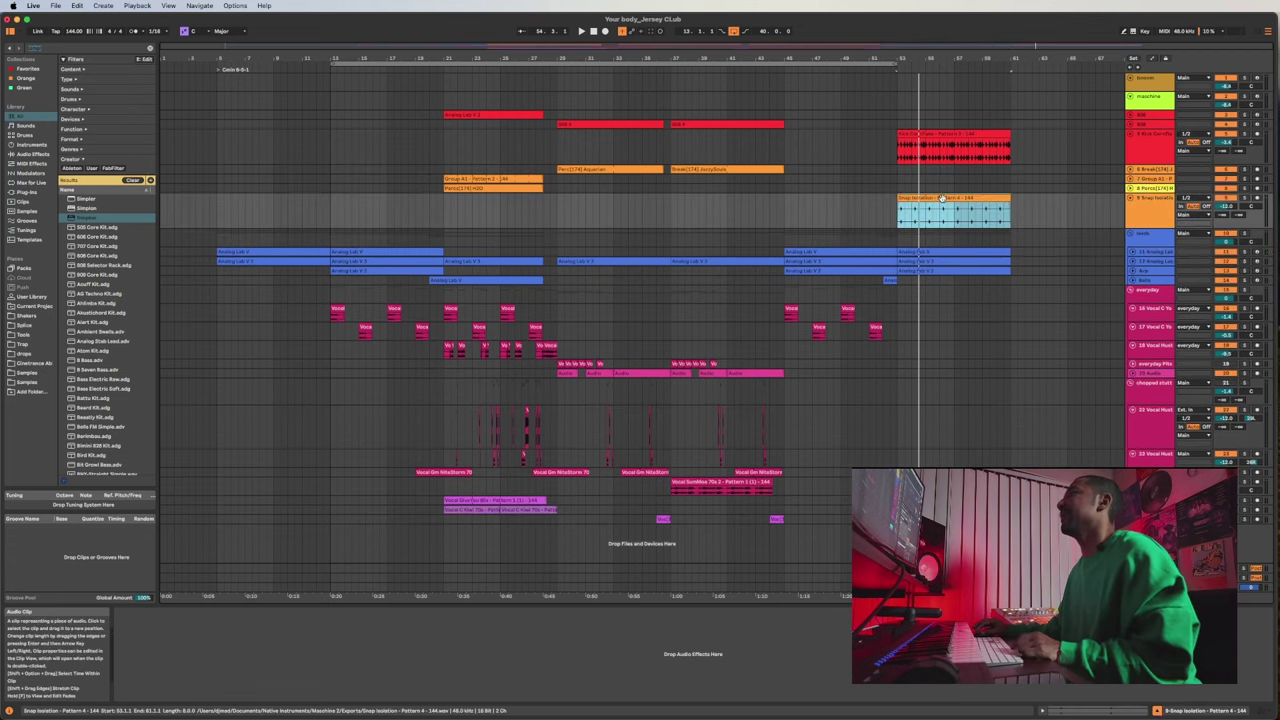
double_click(941, 198)
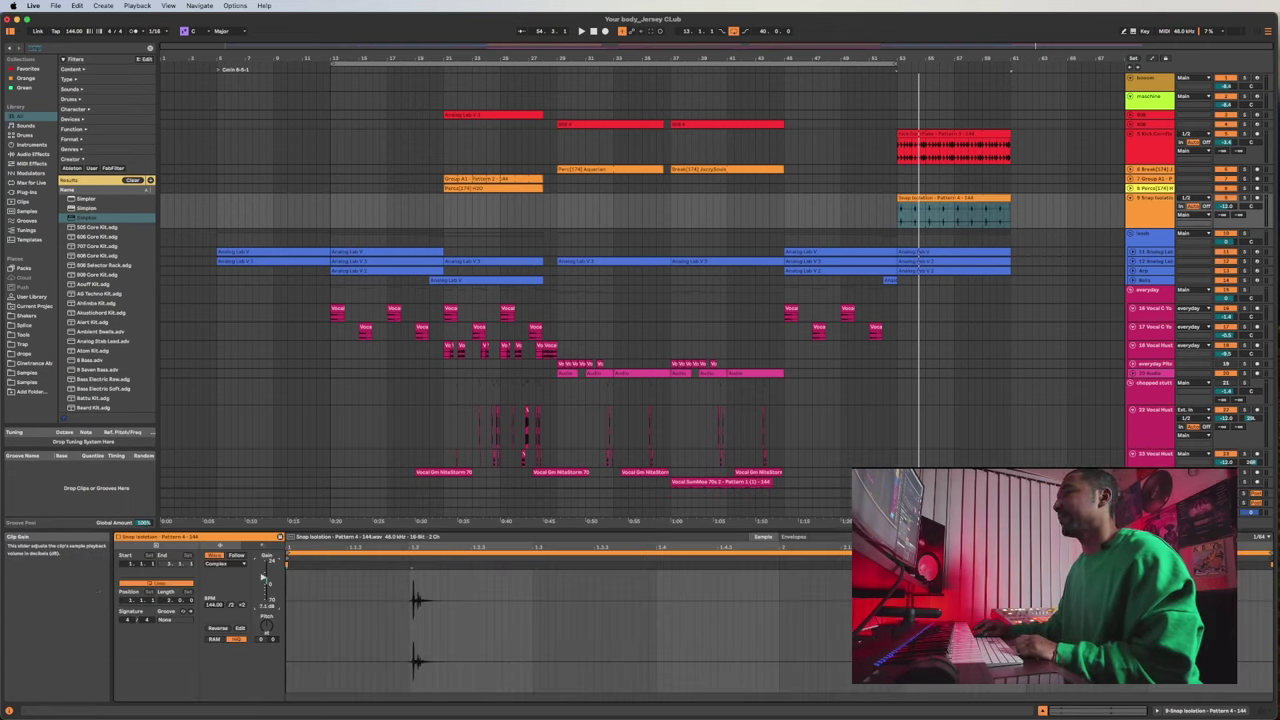
key("space")
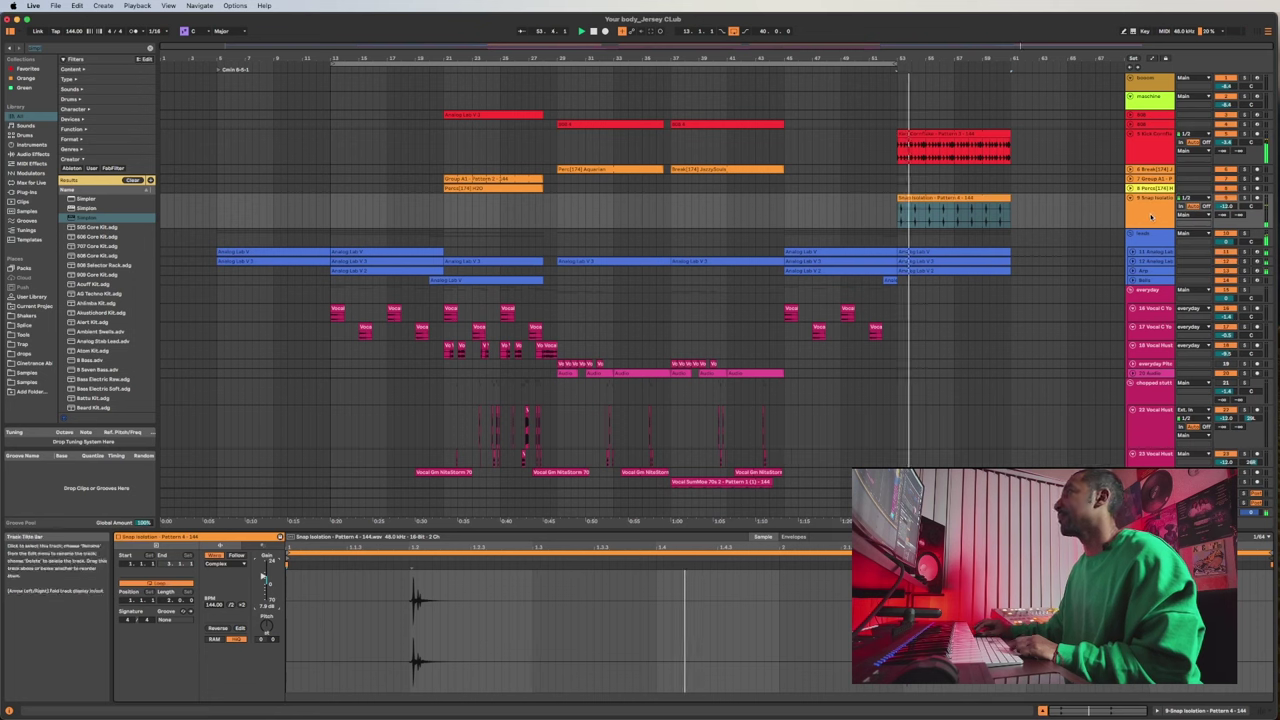
Add FabFilter Pro-R 2 to the Snap Isolation track, set its space to 3.75 s and adjust the mix.
key("super+f")
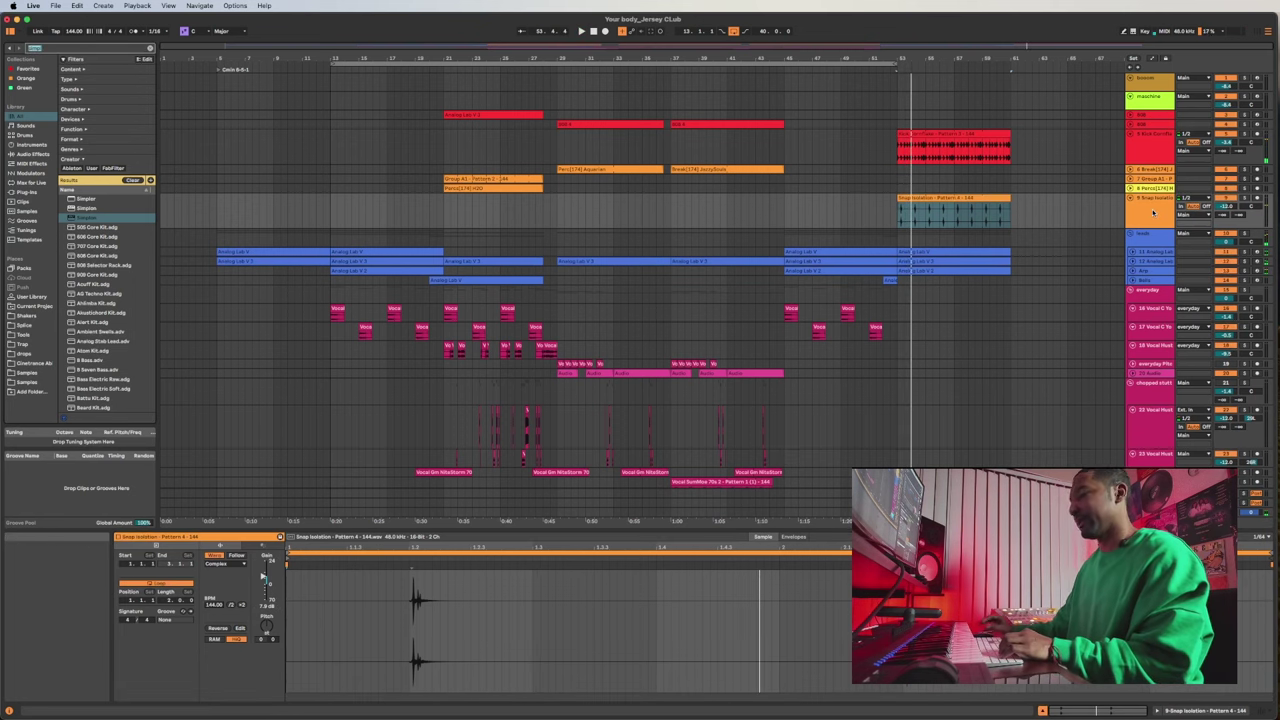
type("fab")
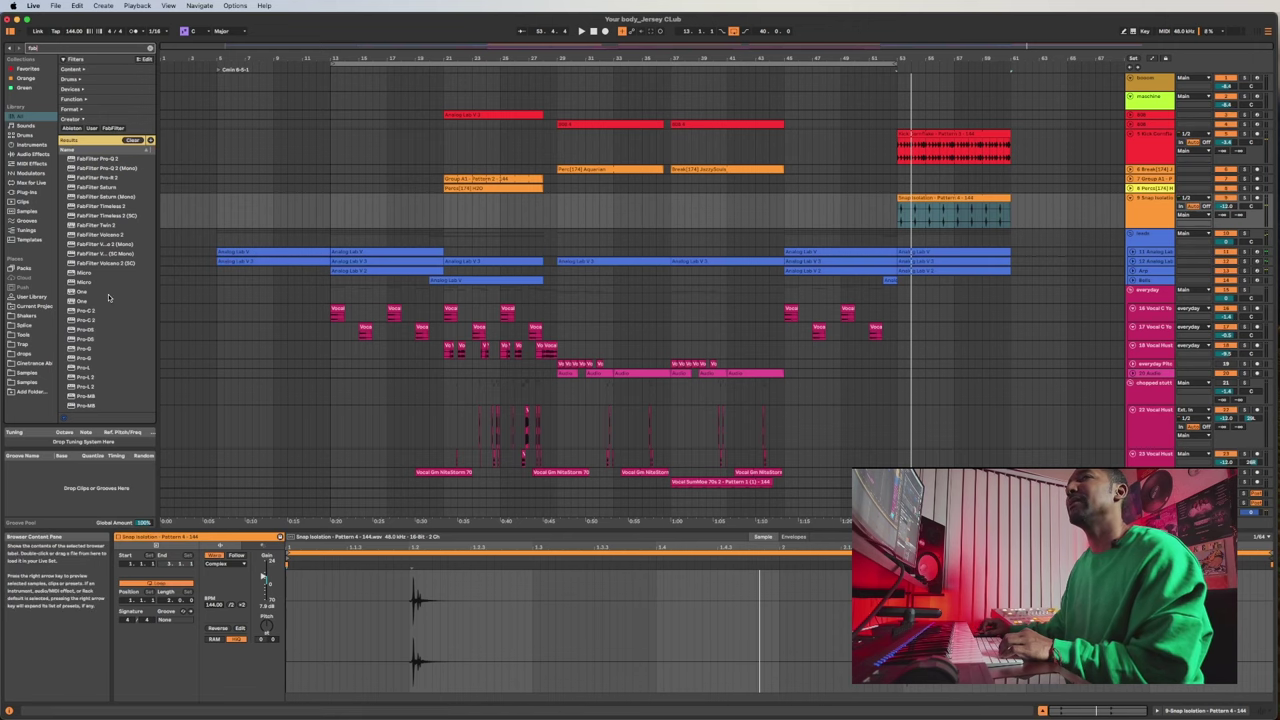
key("space")
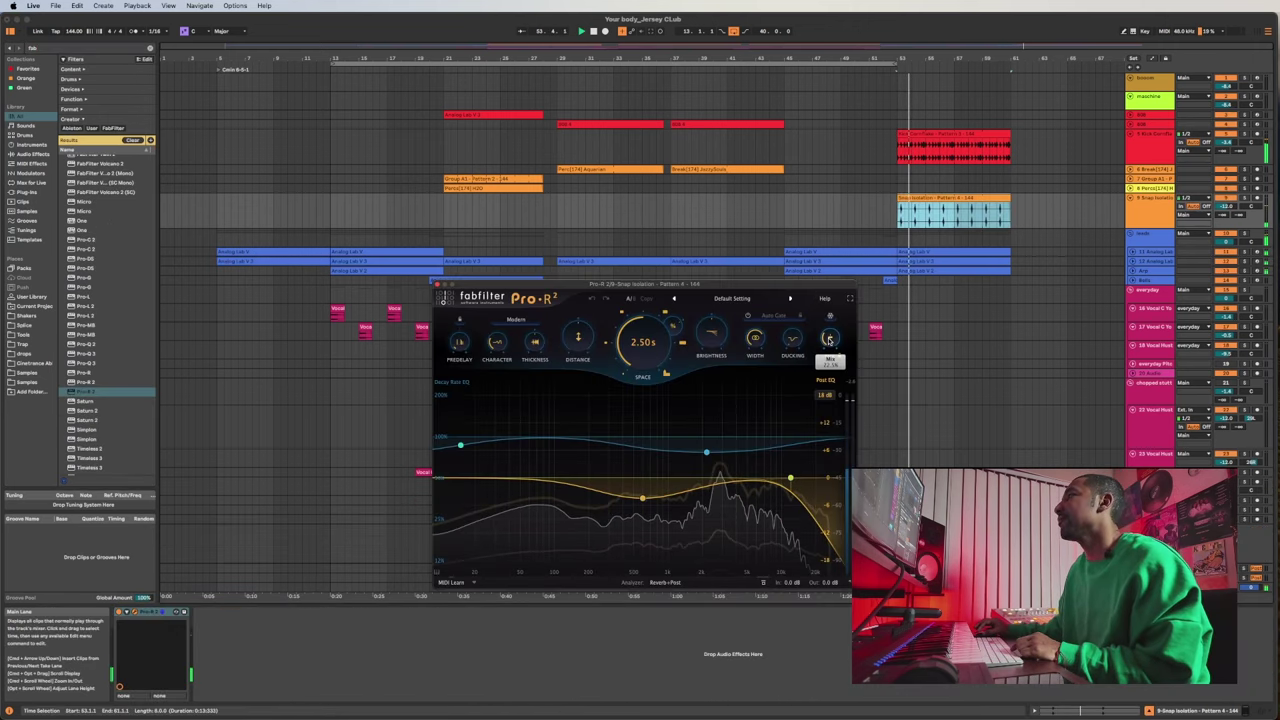
left_click_drag(828, 340, 835, 316)
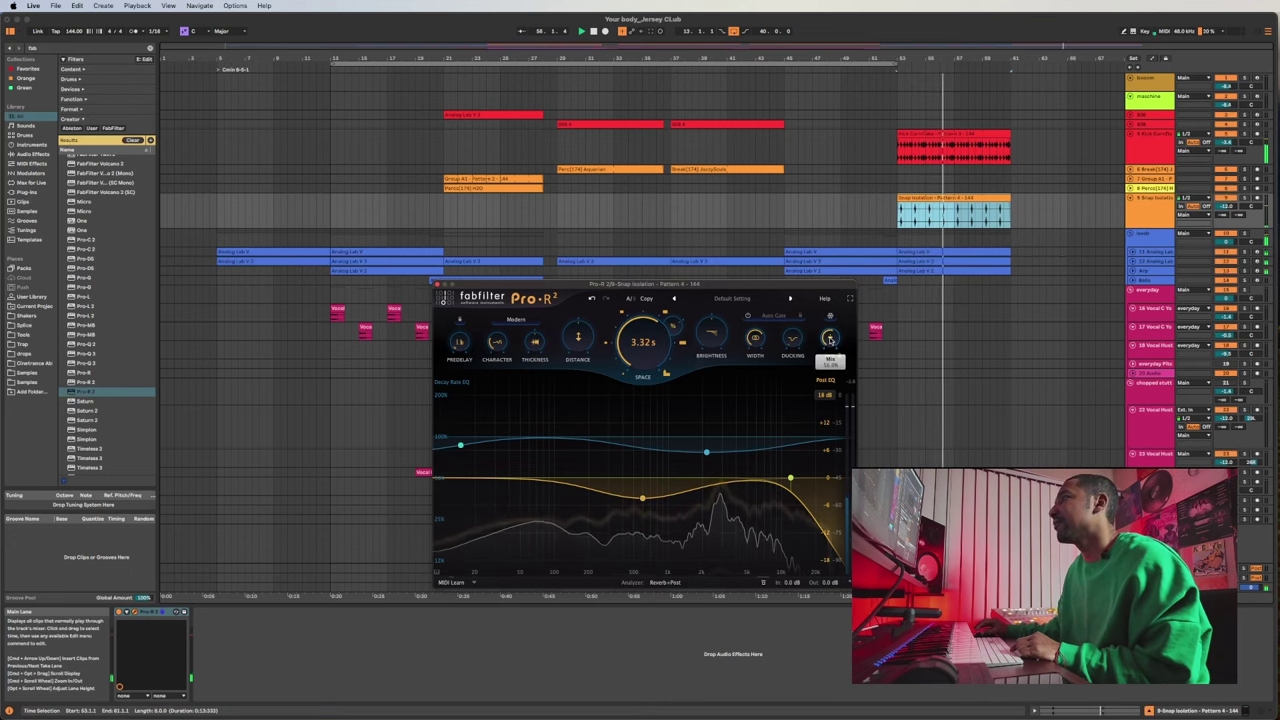
left_click_drag(652, 340, 652, 322)
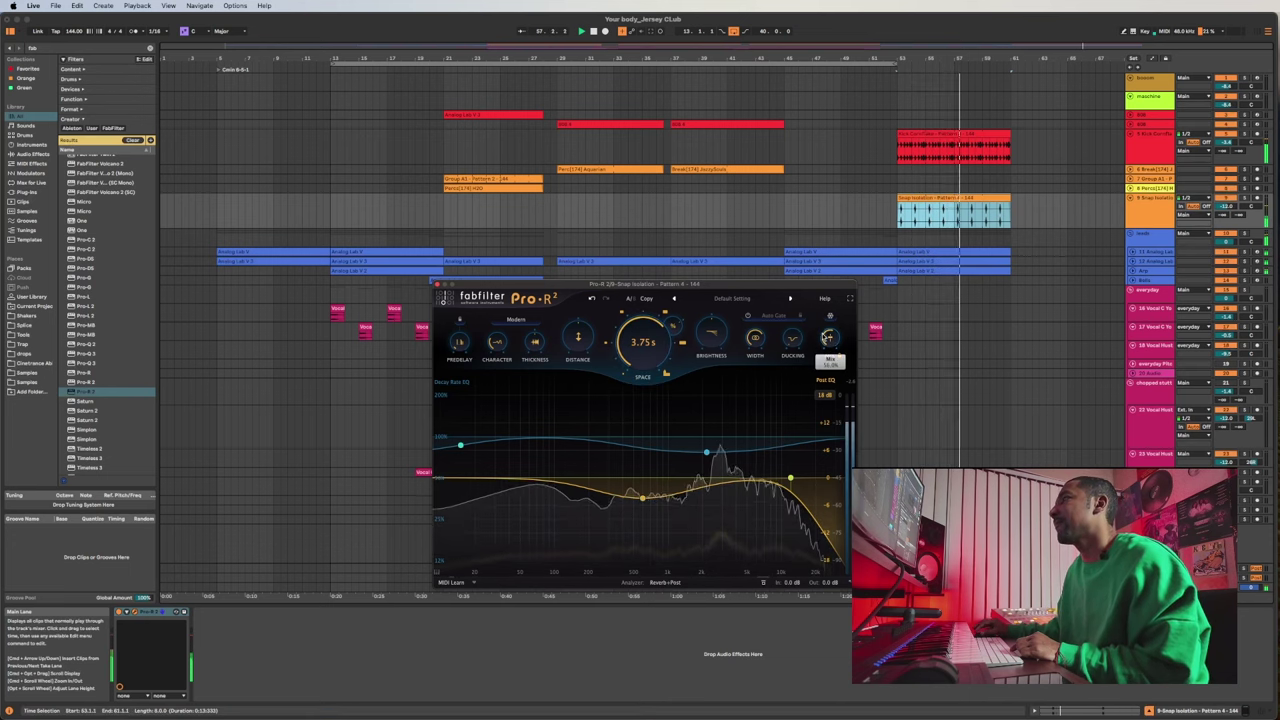
Set the Snap Isolation track's volume to -5.0 dB in the mixer and close the reverb window.
left_click(1150, 218)
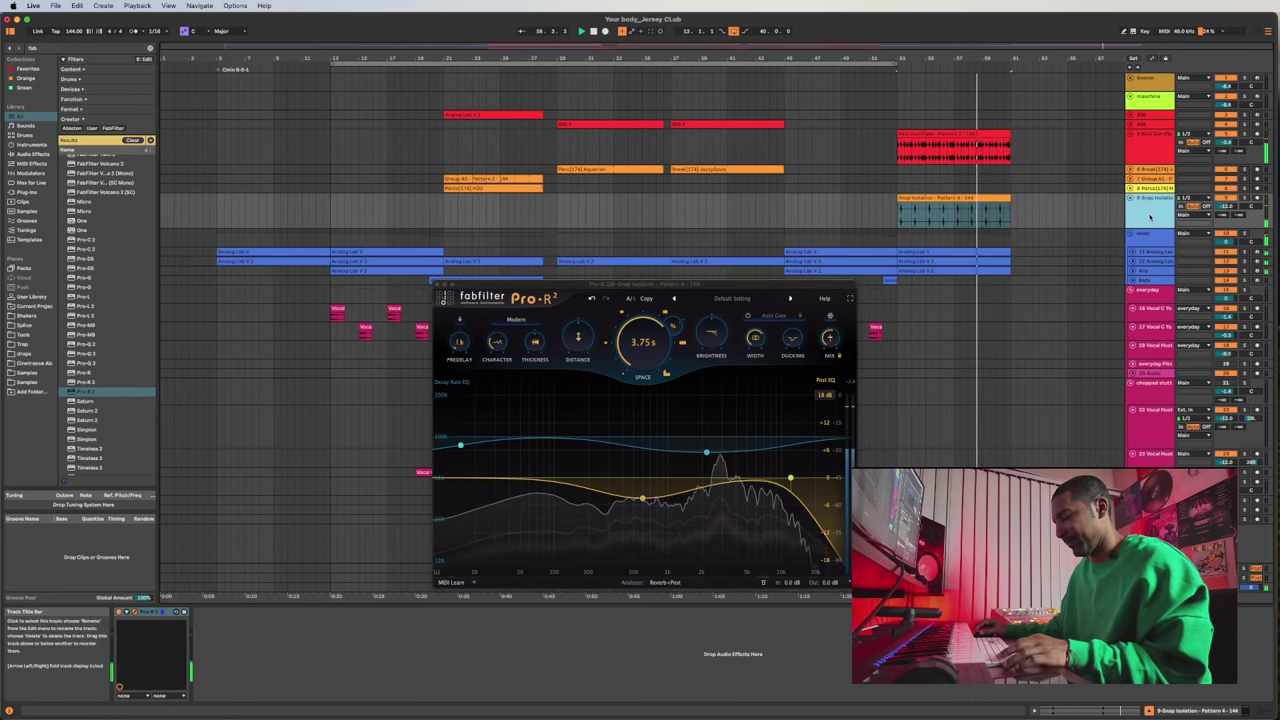
key("Tab")
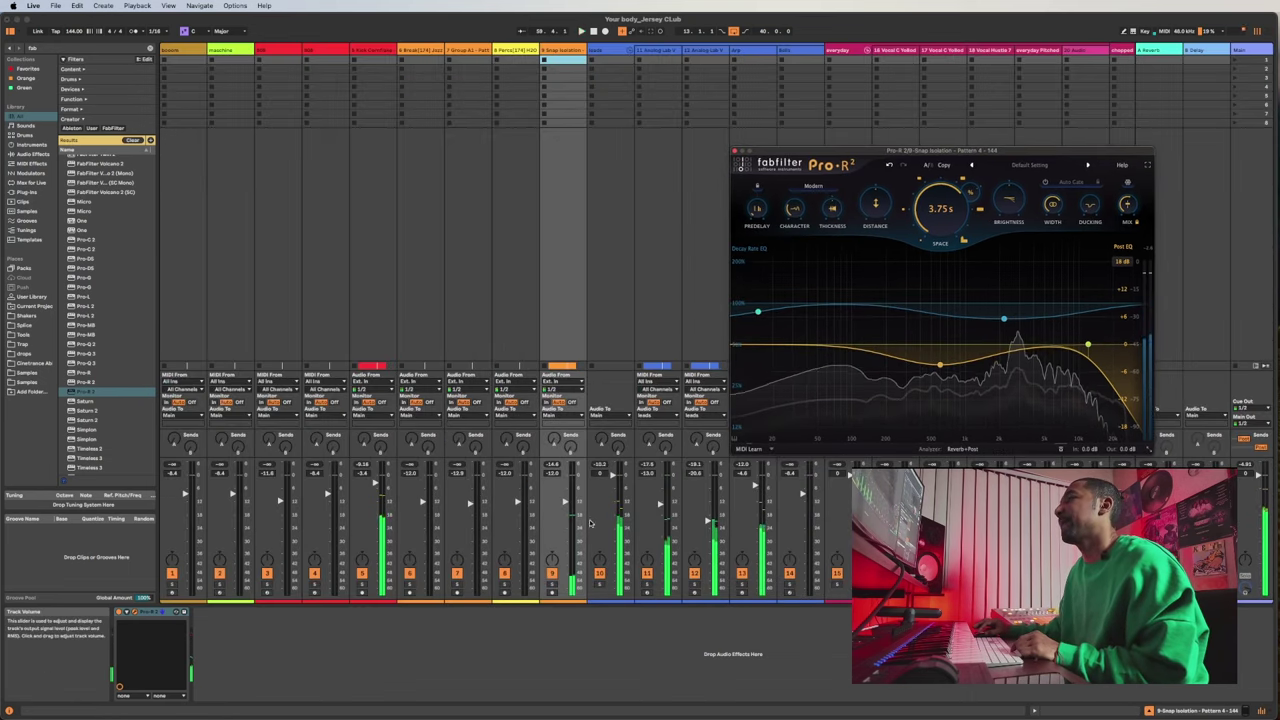
left_click_drag(568, 483, 572, 489)
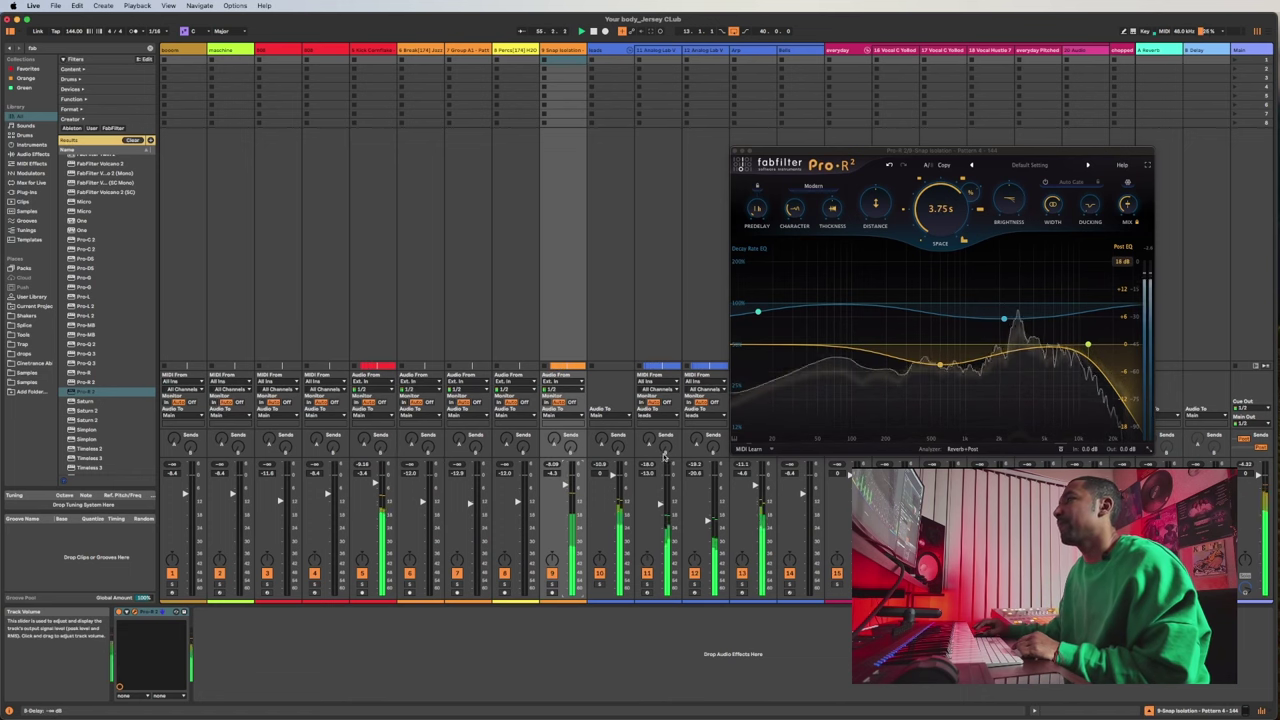
left_click(735, 152)
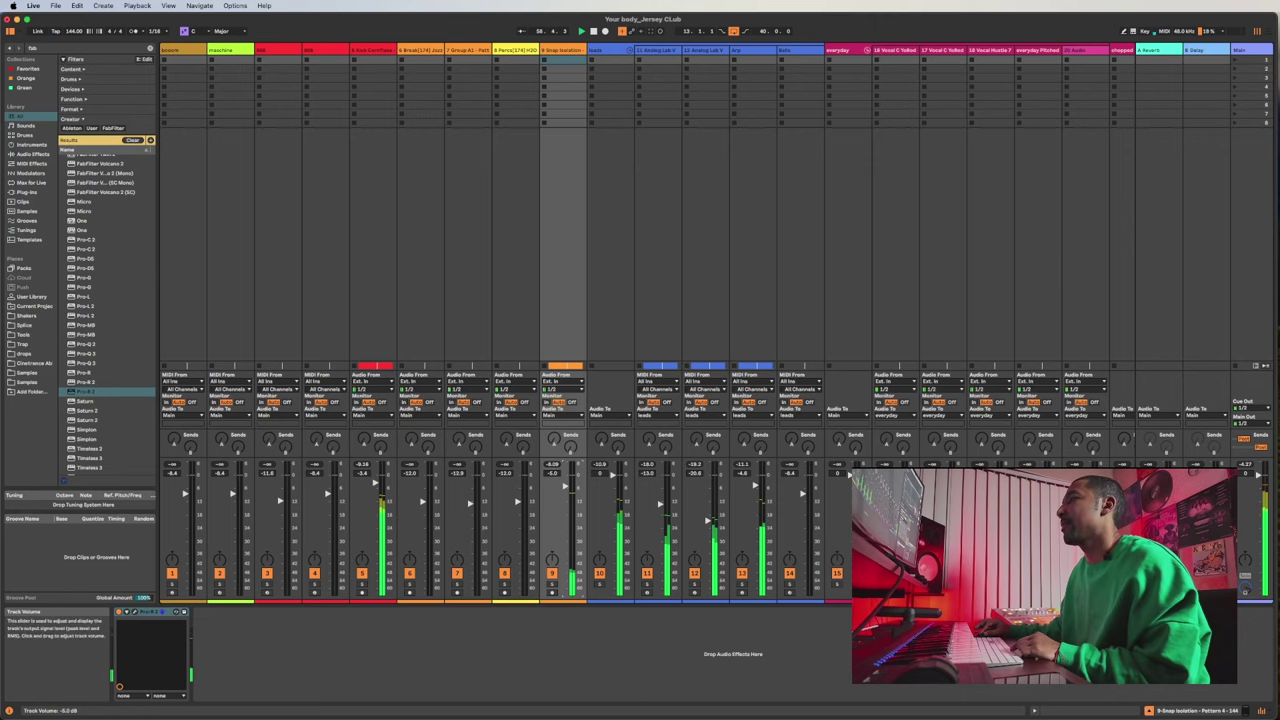
key("Tab")
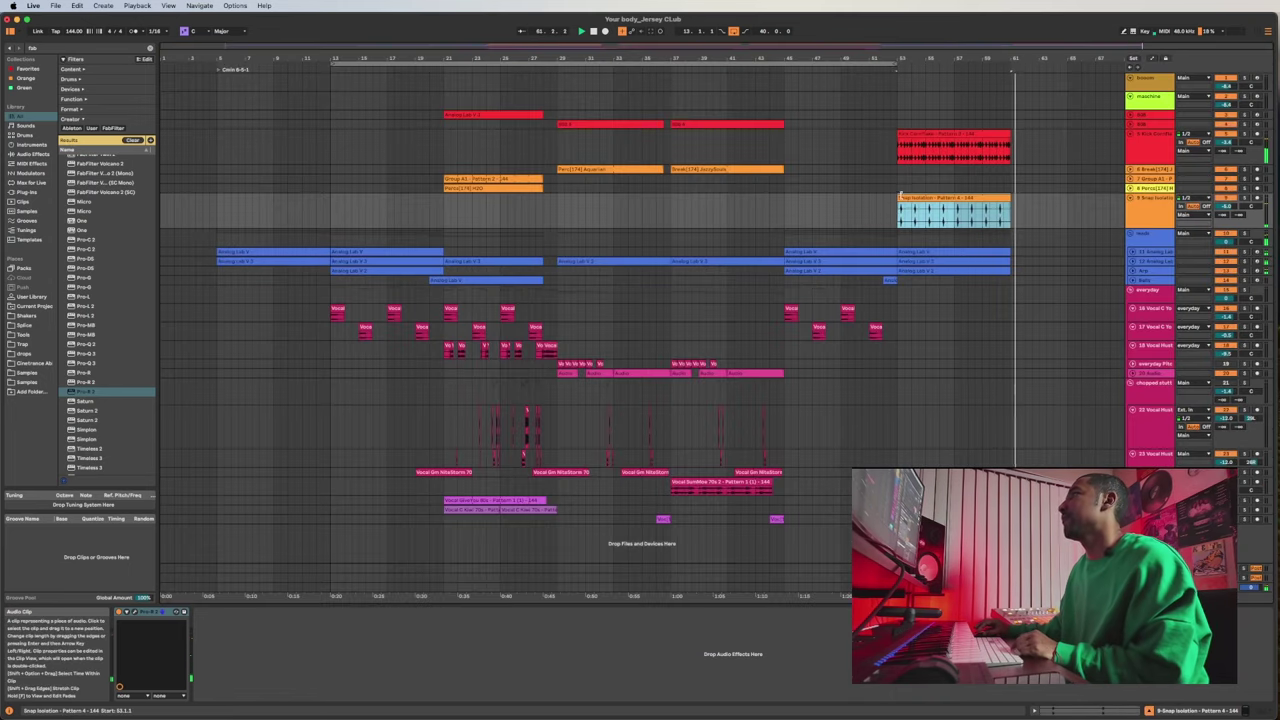
key("space")
Copy the vocal clips of bars 21 to 29 to bar 53 and play the section.
left_click_drag(444, 286, 557, 365)
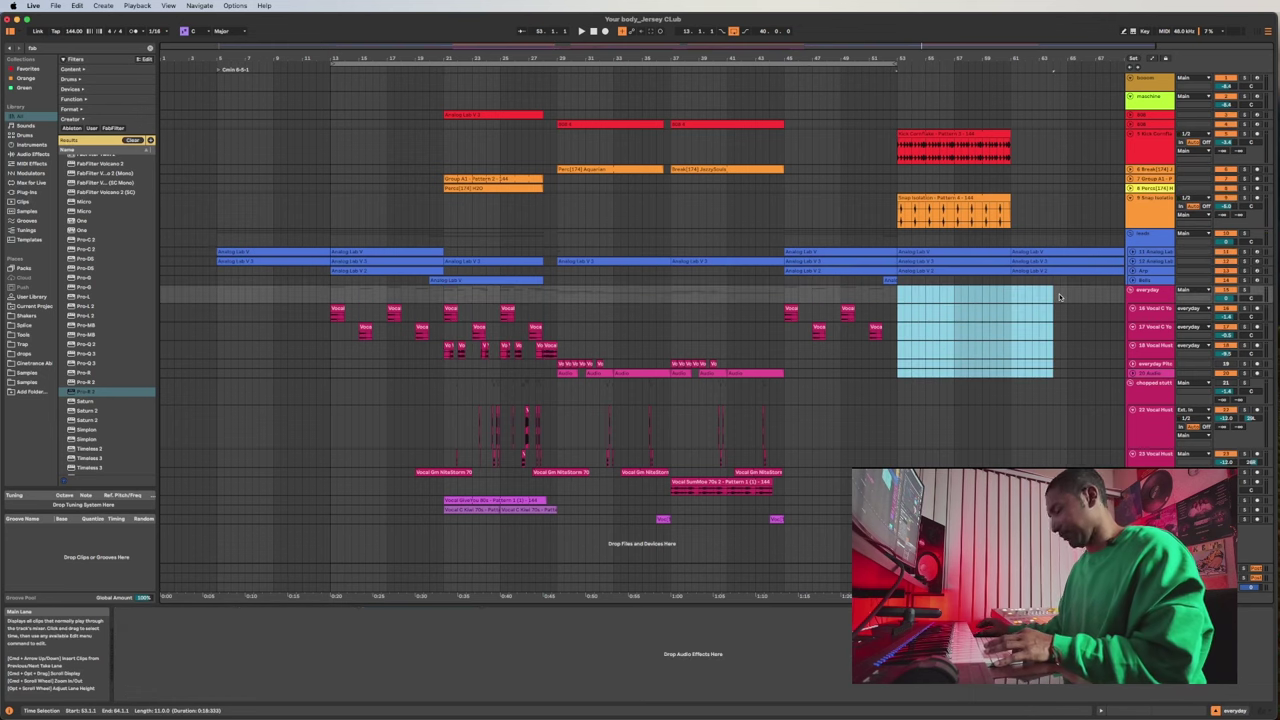
key("super+v")
key("space")
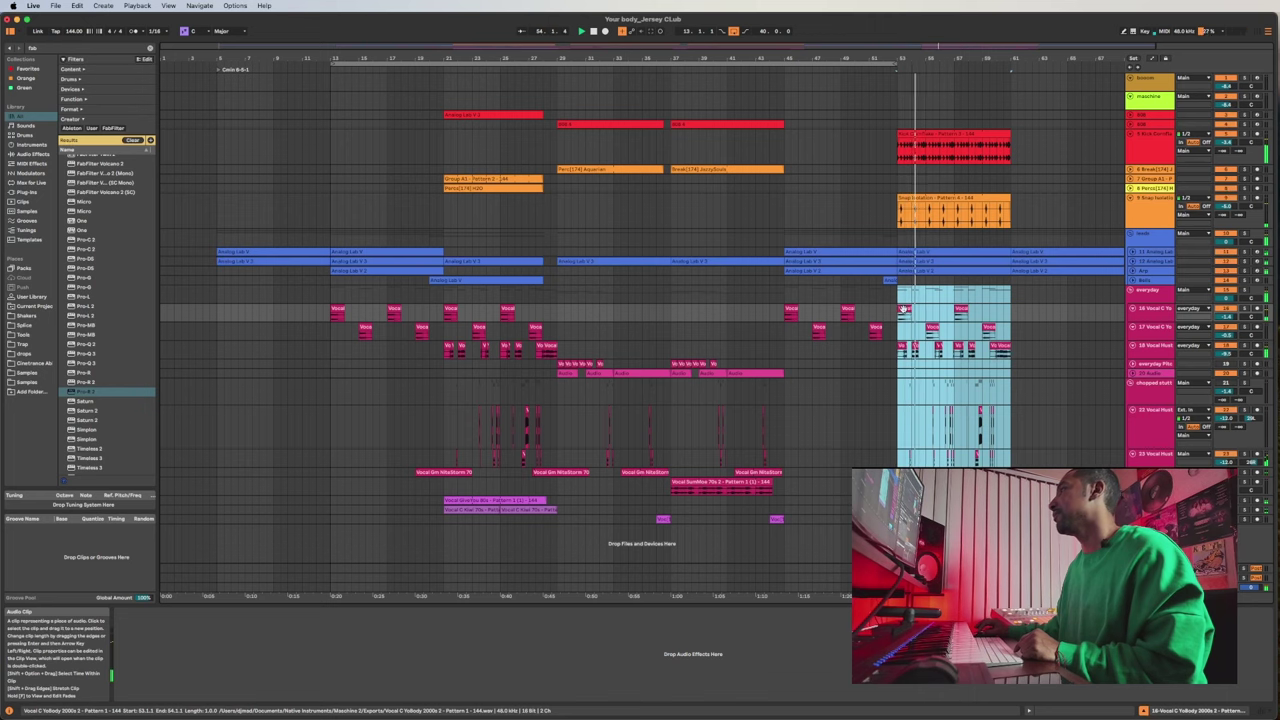
Move the pasted vocal clips from bar 53 to start at bar 61.
key("super+d")
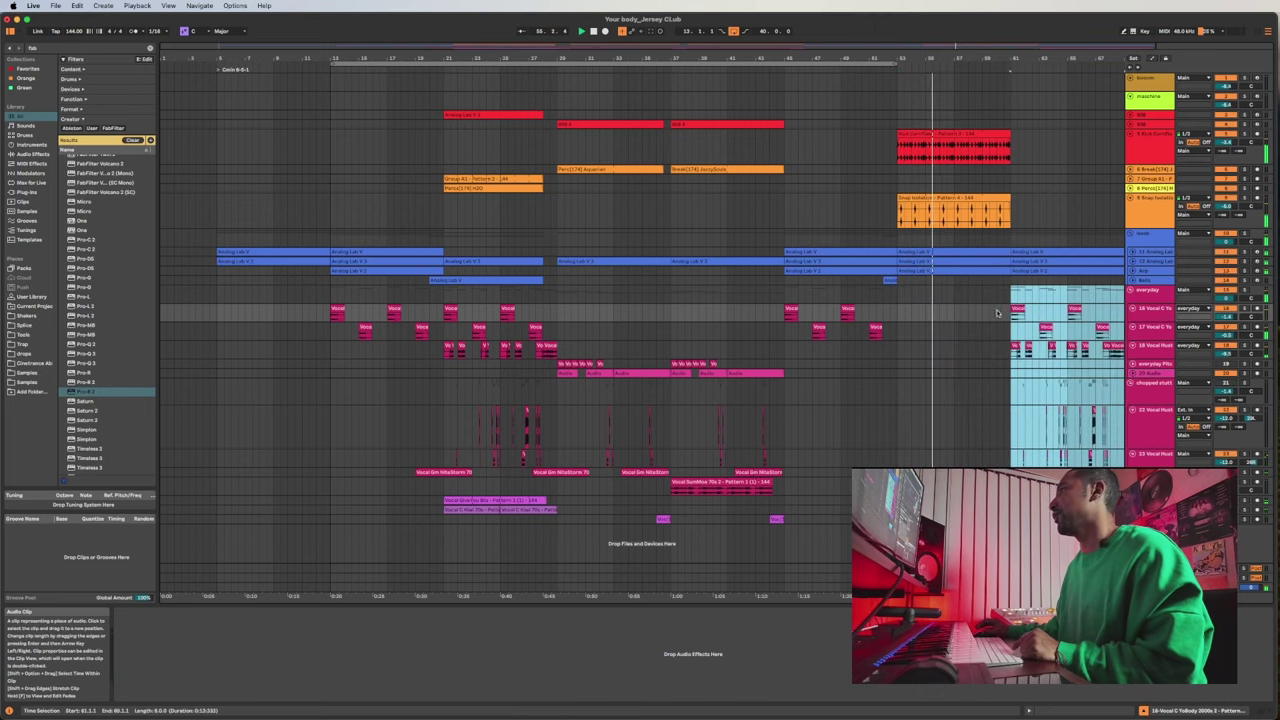
scroll(973, 314, "right", 5)
scroll(973, 314, "left", 4)
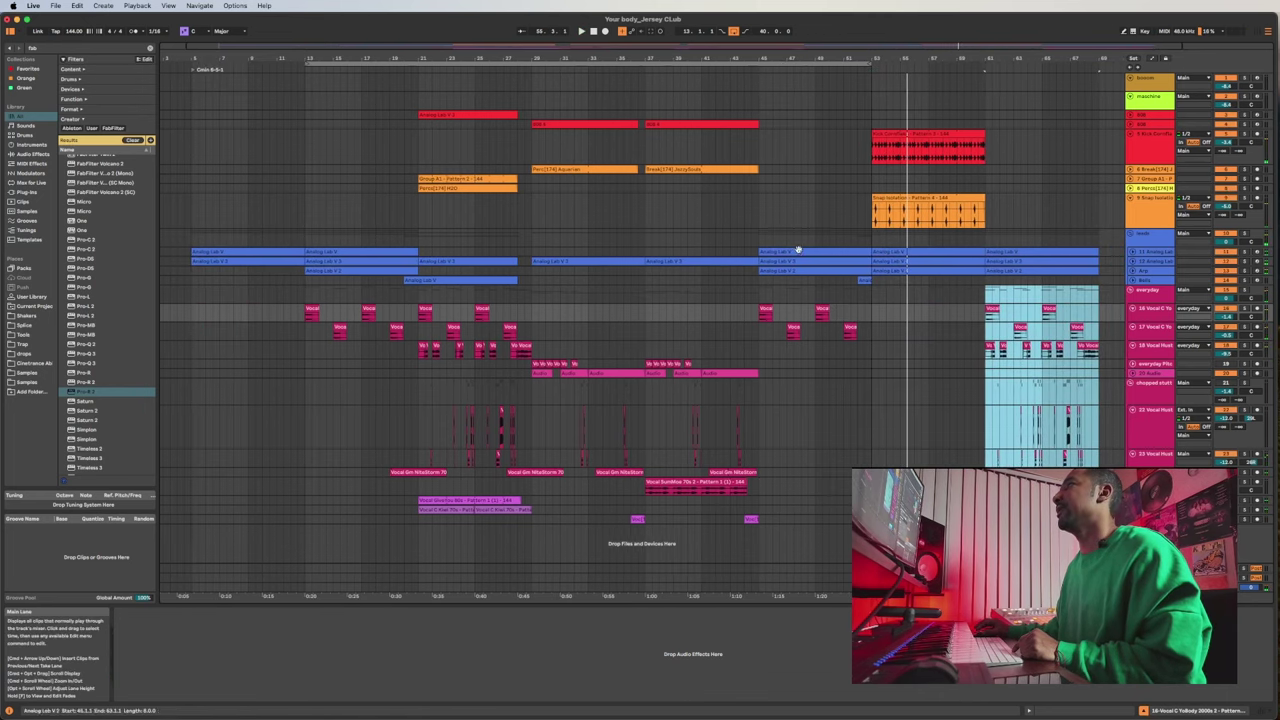
Copy the 808 track's Analog Lab clip from bar 21 to bar 61 and play from bar 60.
left_click(453, 115)
left_click_drag(773, 116, 1002, 120)
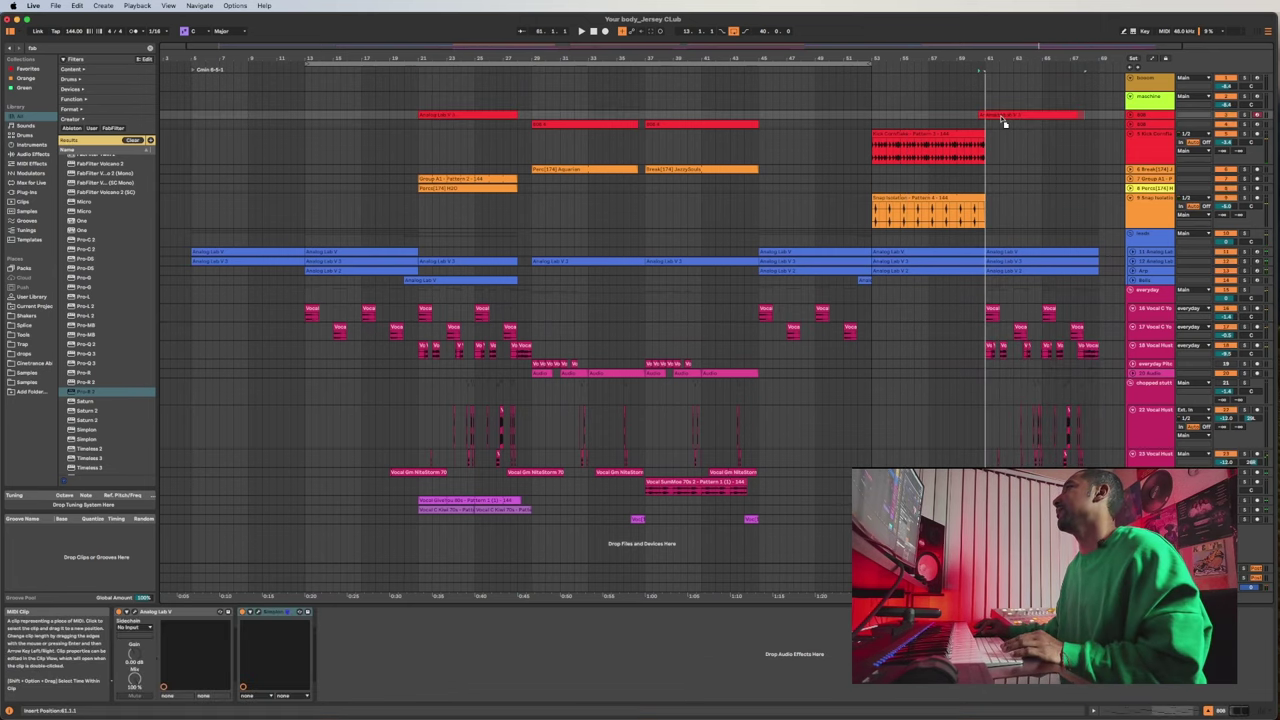
left_click(971, 117)
key("space")
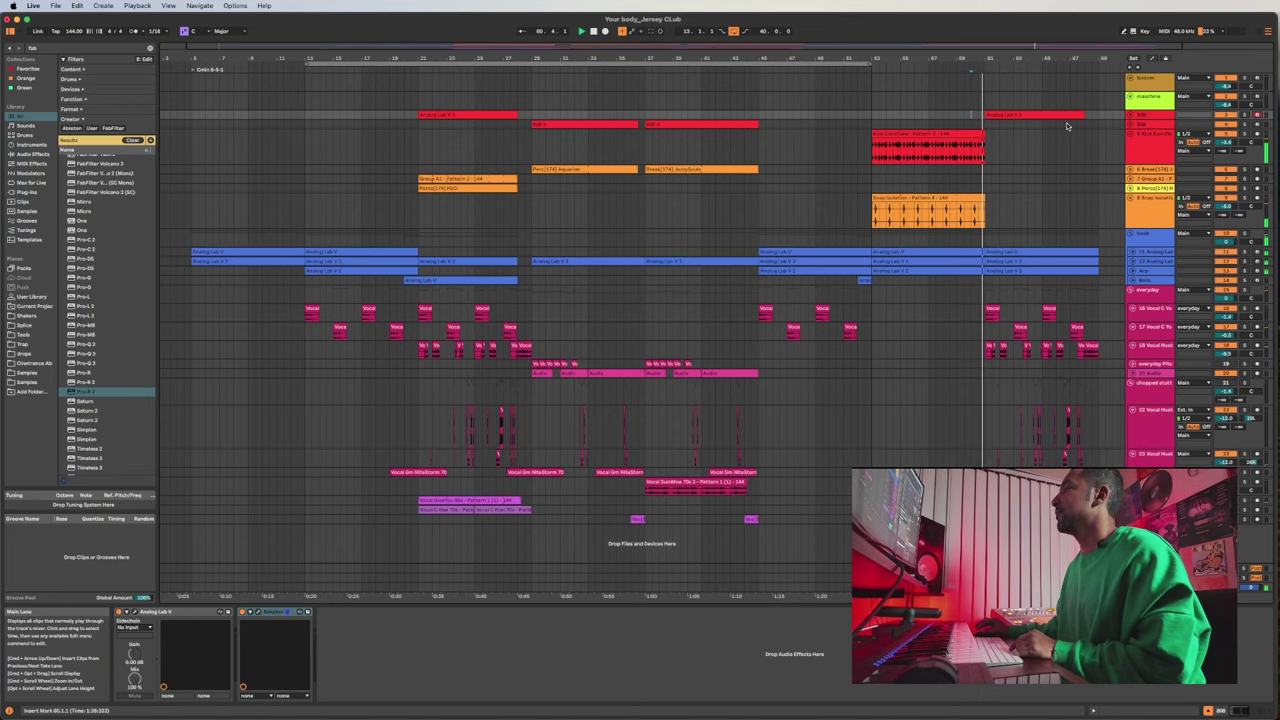
scroll(1008, 131, "right", 3)
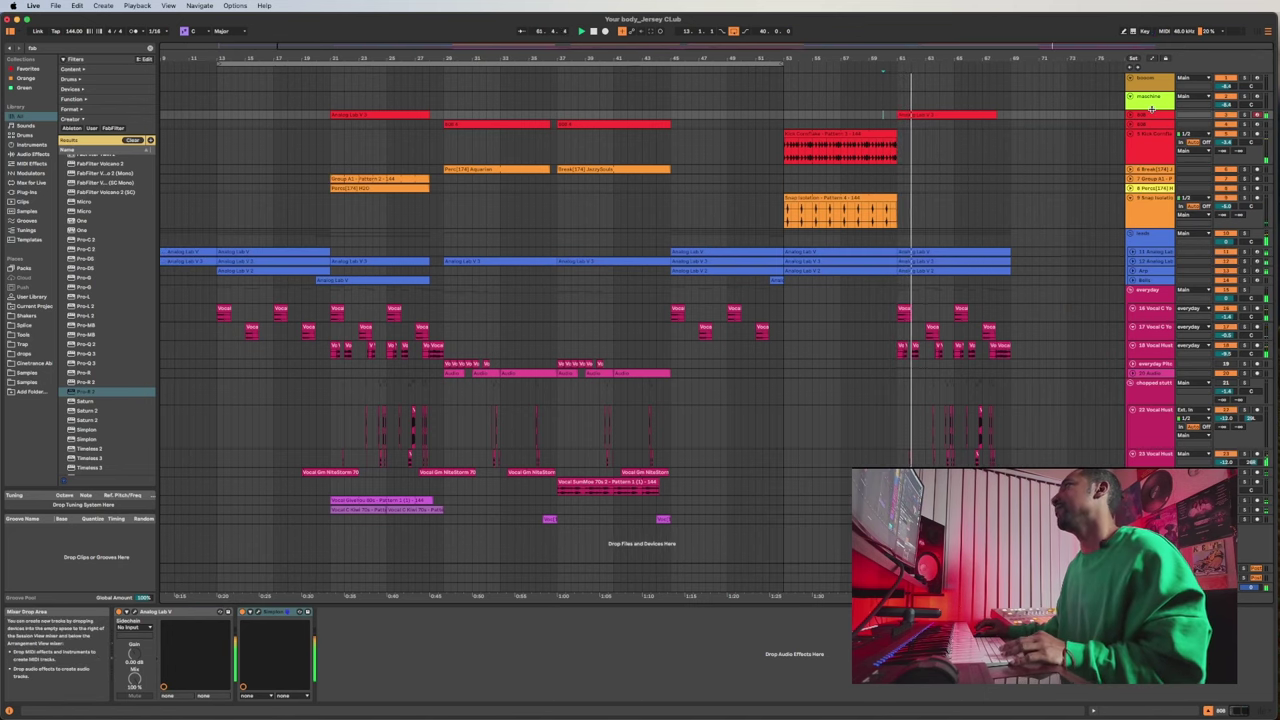
scroll(971, 137, "left", 3)
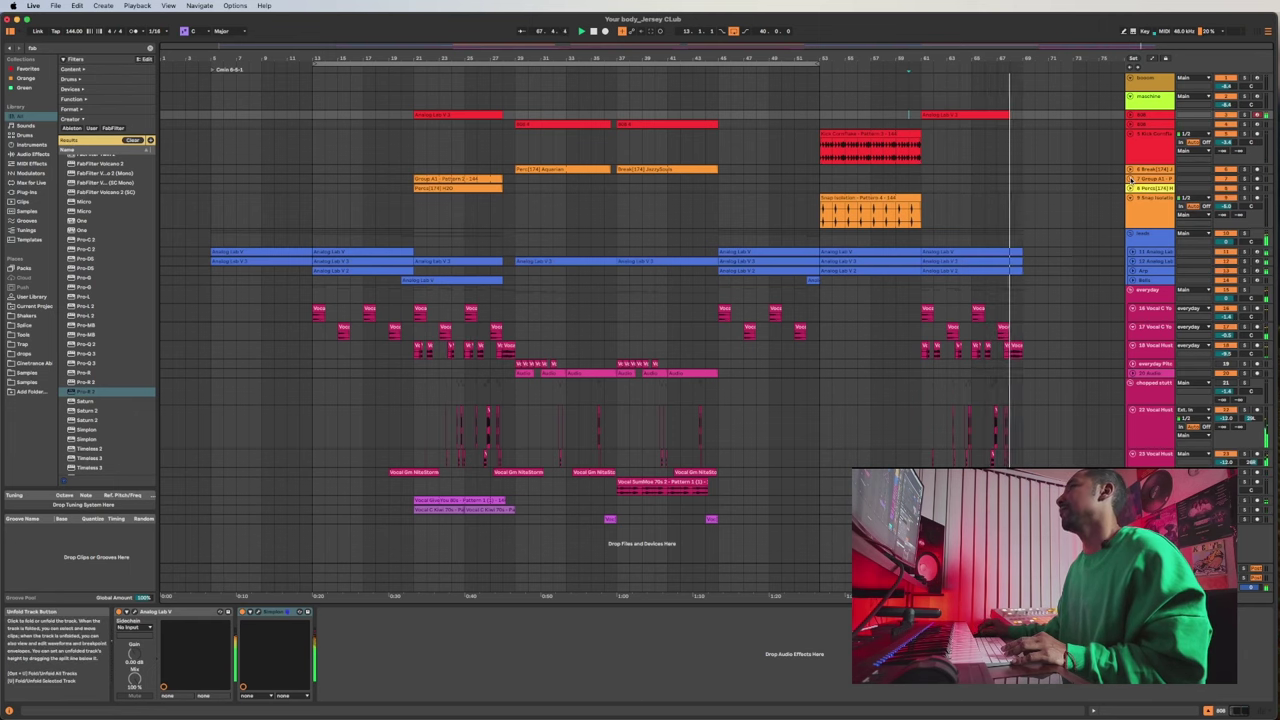
Copy the Break[174] JazzySouls and Group A1 - Pattern 2 drum clips to bar 61 and play the section.
left_click(1131, 179)
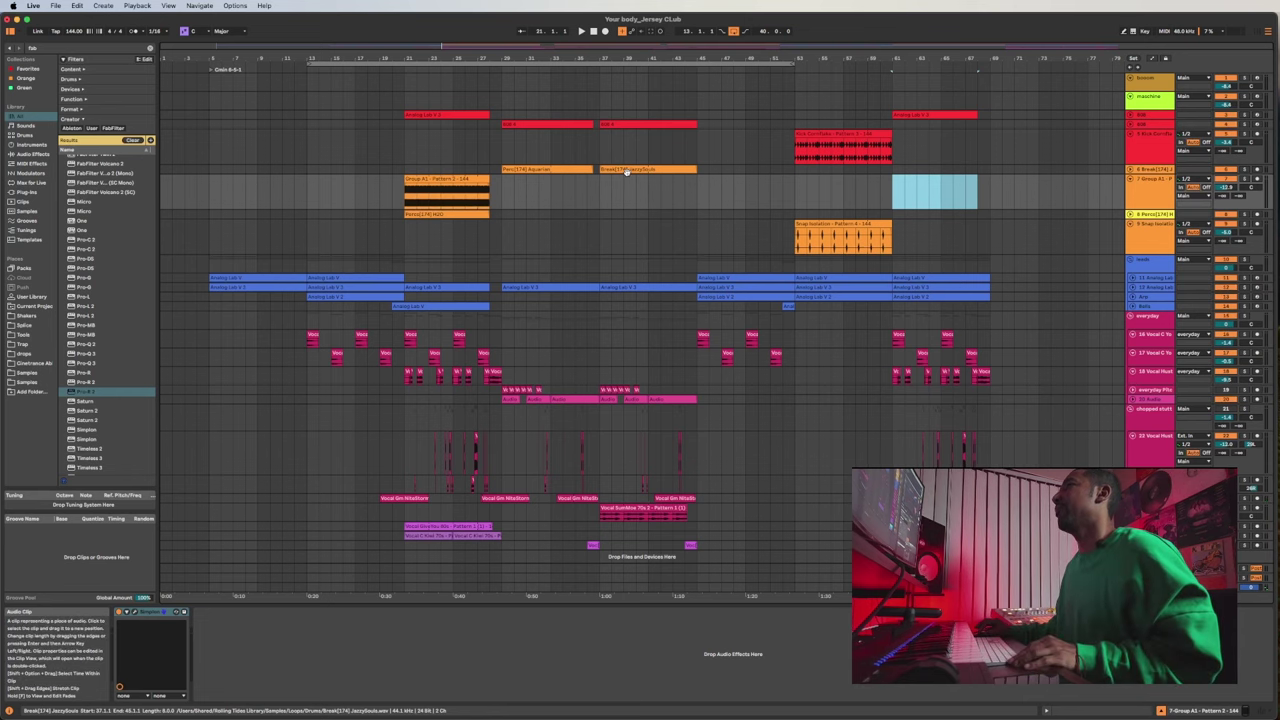
left_click_drag(628, 170, 940, 172)
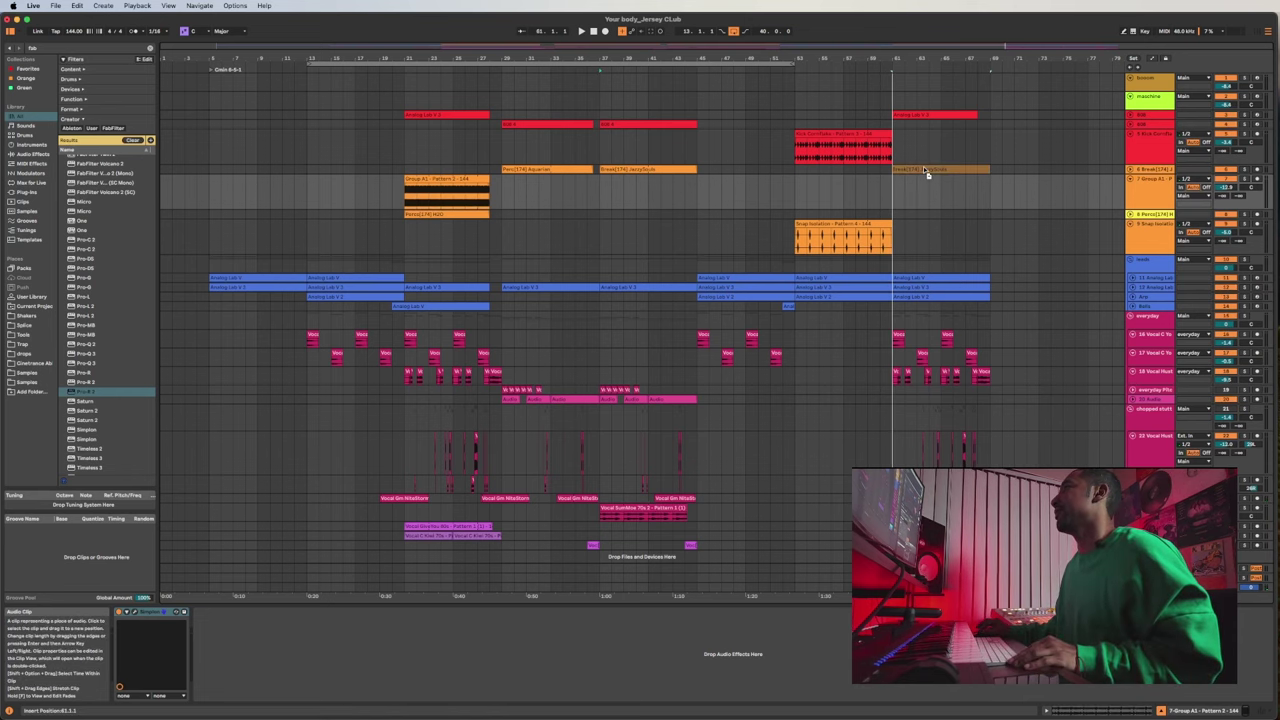
key("space")
scroll(908, 144, "up", 3)
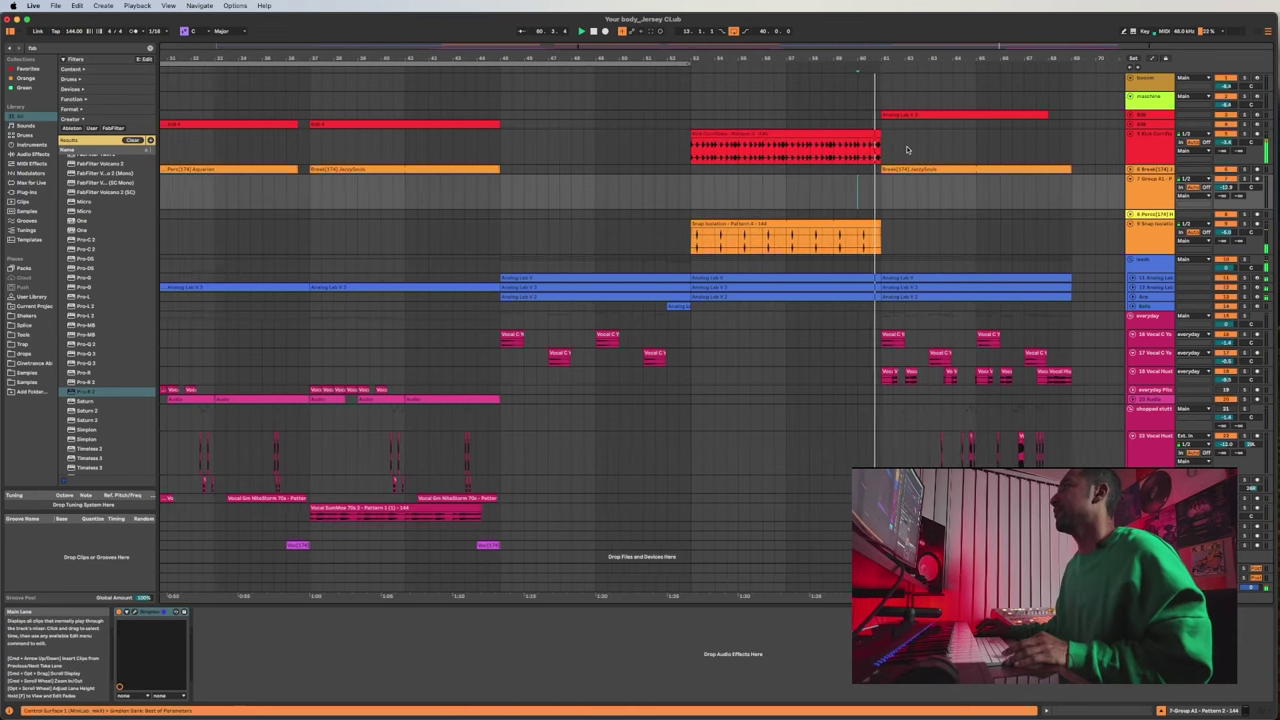
scroll(943, 150, "down", 5)
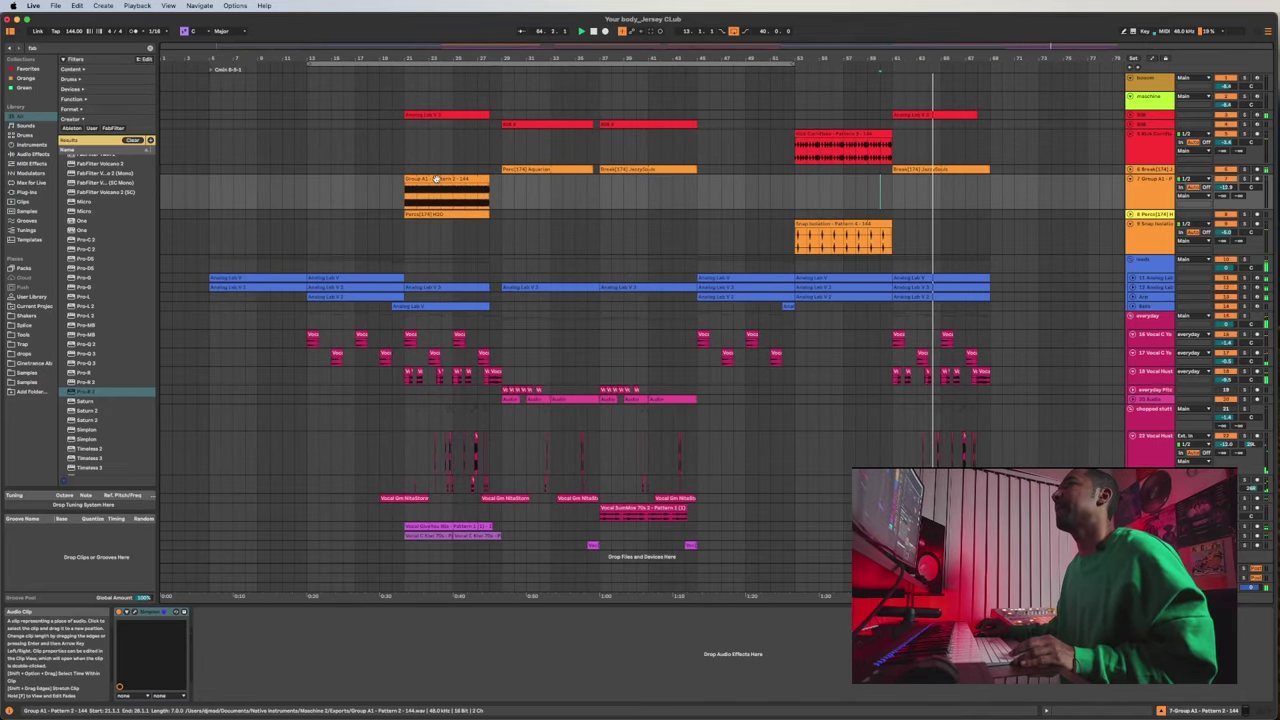
left_click_drag(437, 178, 924, 190)
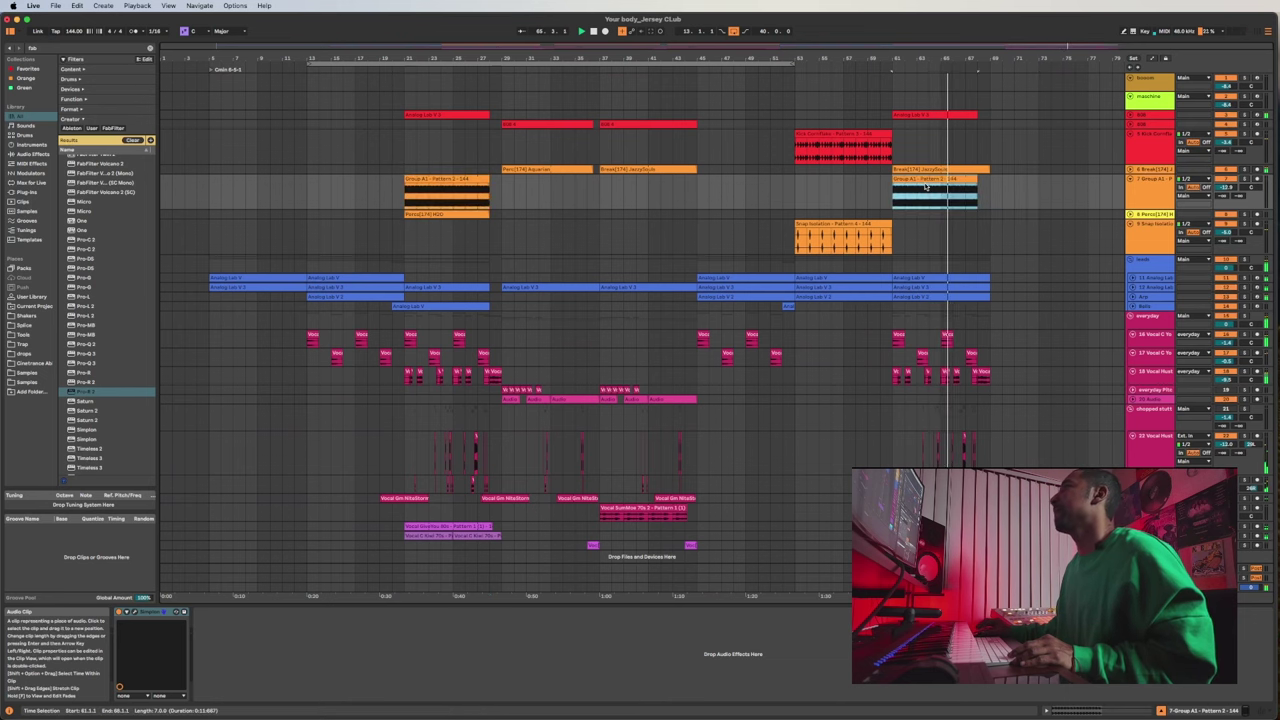
Shorten the copied break clip and the Analog Lab clips above the vocals to end at bar 68, and play the ending.
left_click(1005, 170)
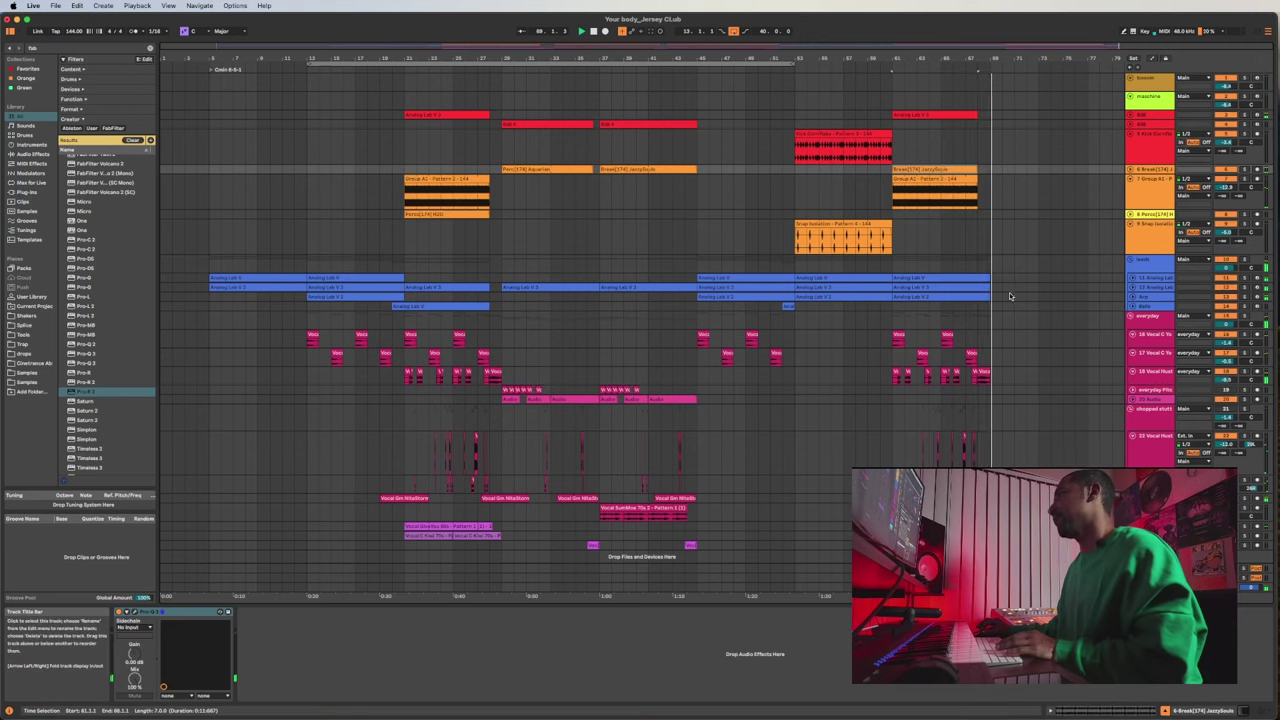
left_click_drag(990, 277, 977, 297)
left_click(968, 243)
key("space")
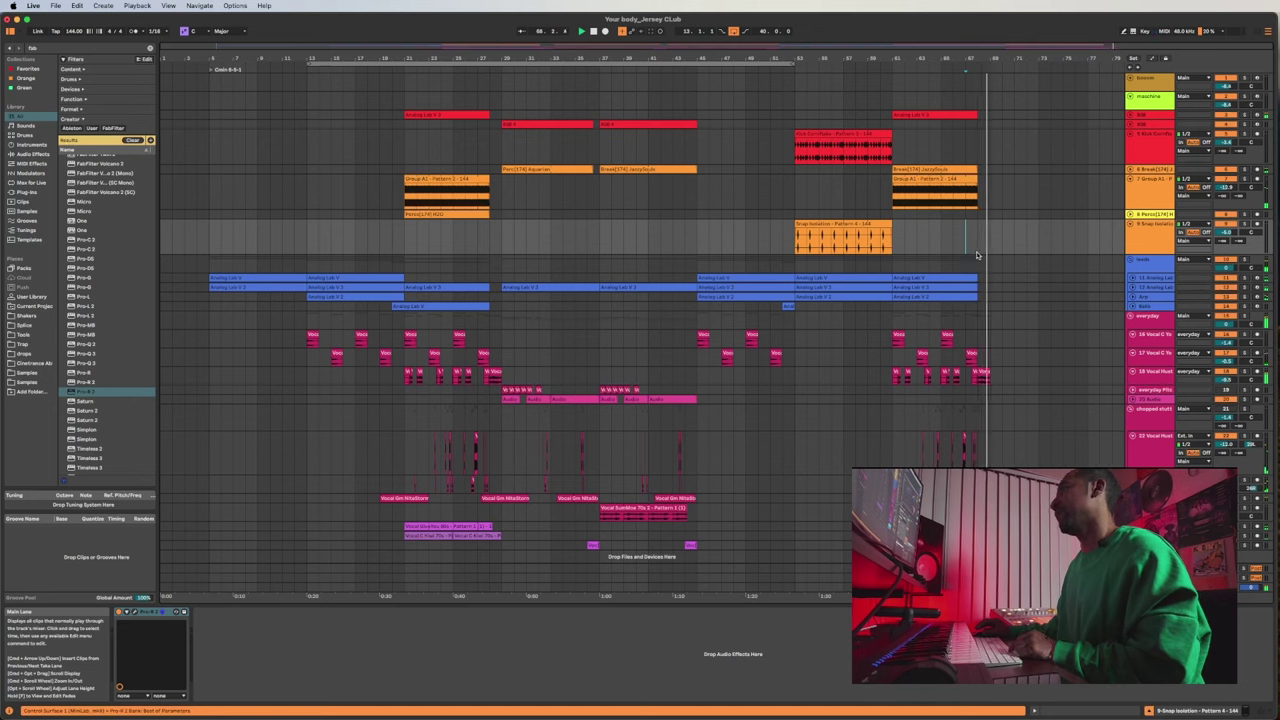
Record a short MIDI note on the maschine track at the end of bar 67 and move its clip to the Nexus boom track.
left_click(1146, 88)
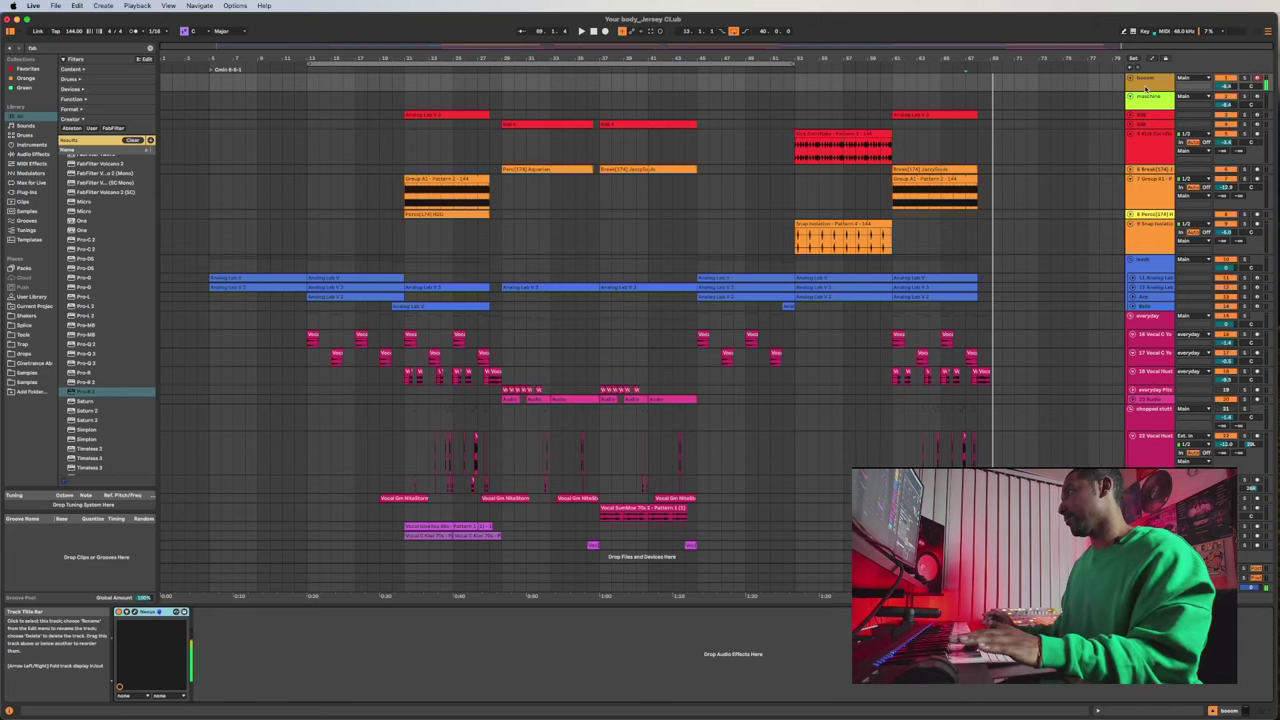
left_click(965, 105)
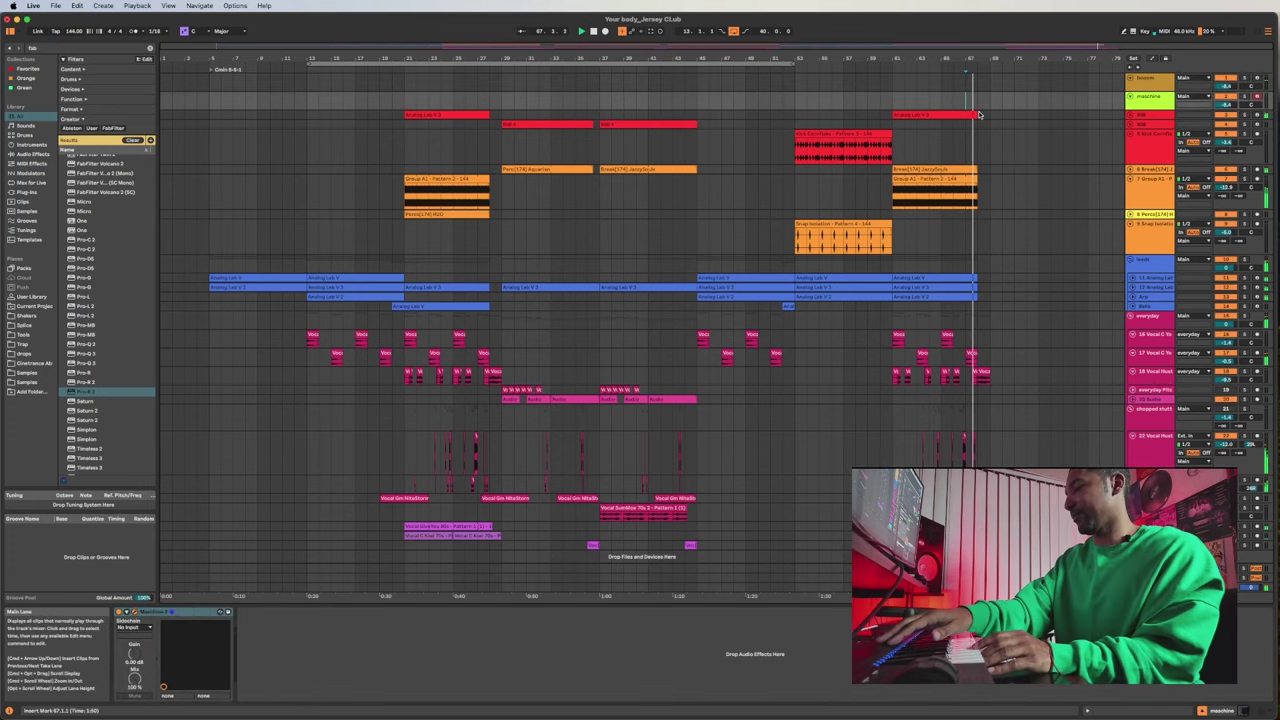
key("F9")
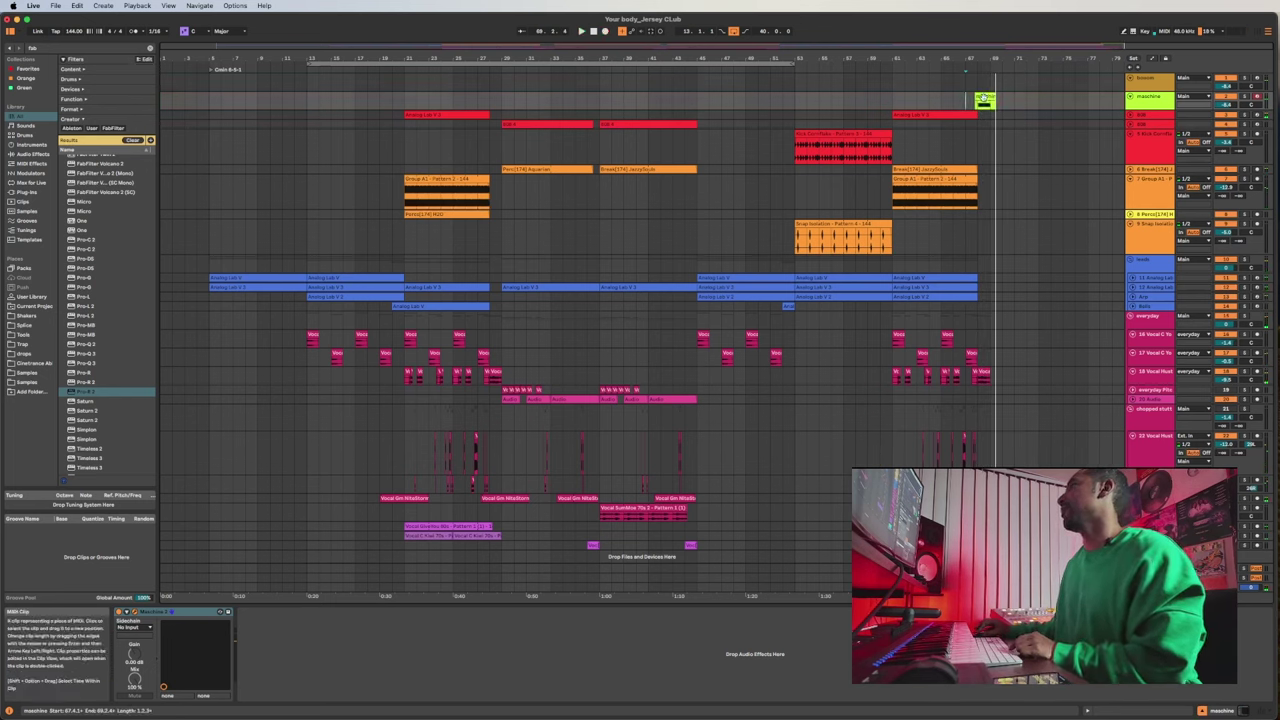
left_click_drag(984, 97, 985, 78)
key("space")
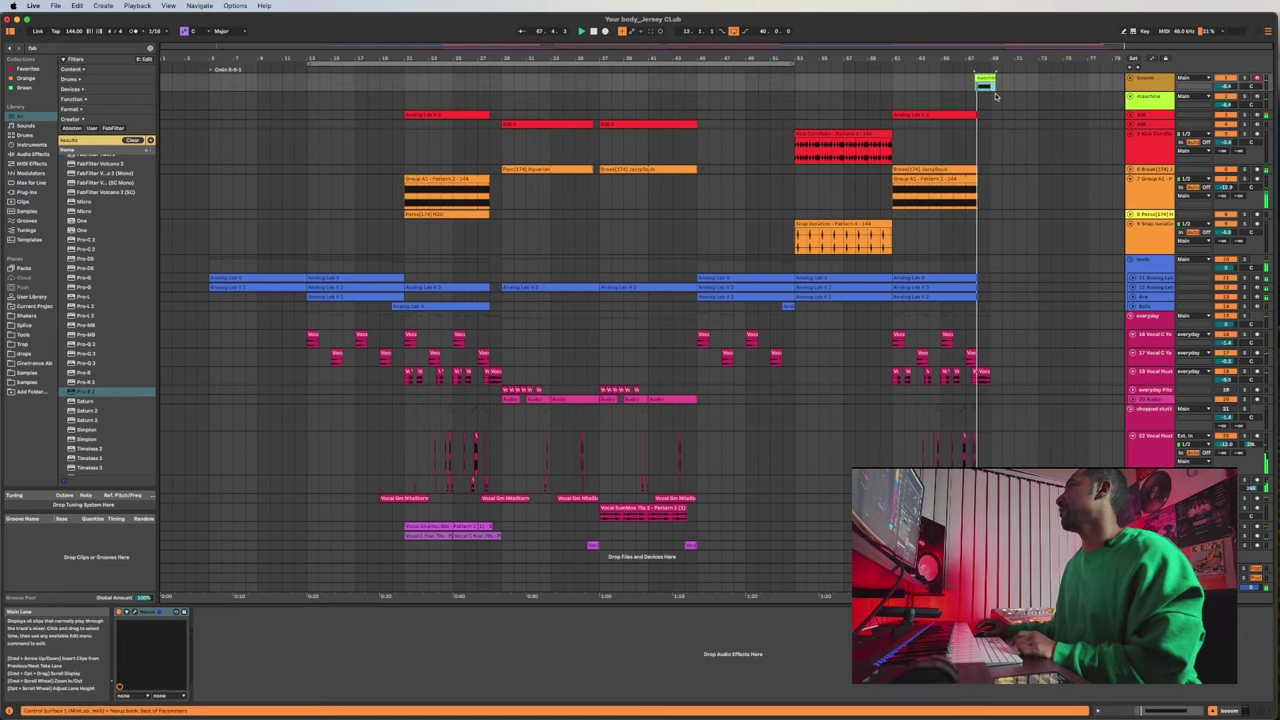
double_click(984, 80)
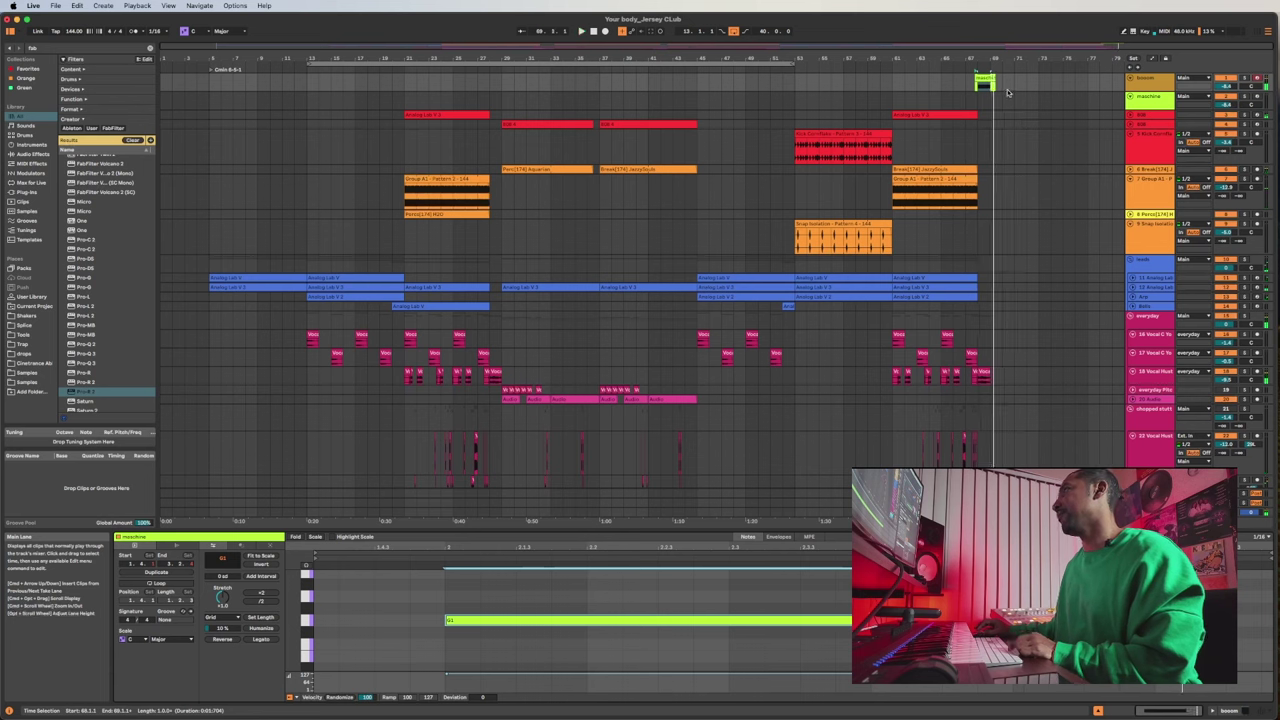
Color the boom track pink and assign the track color to its clips.
right_click(1157, 87)
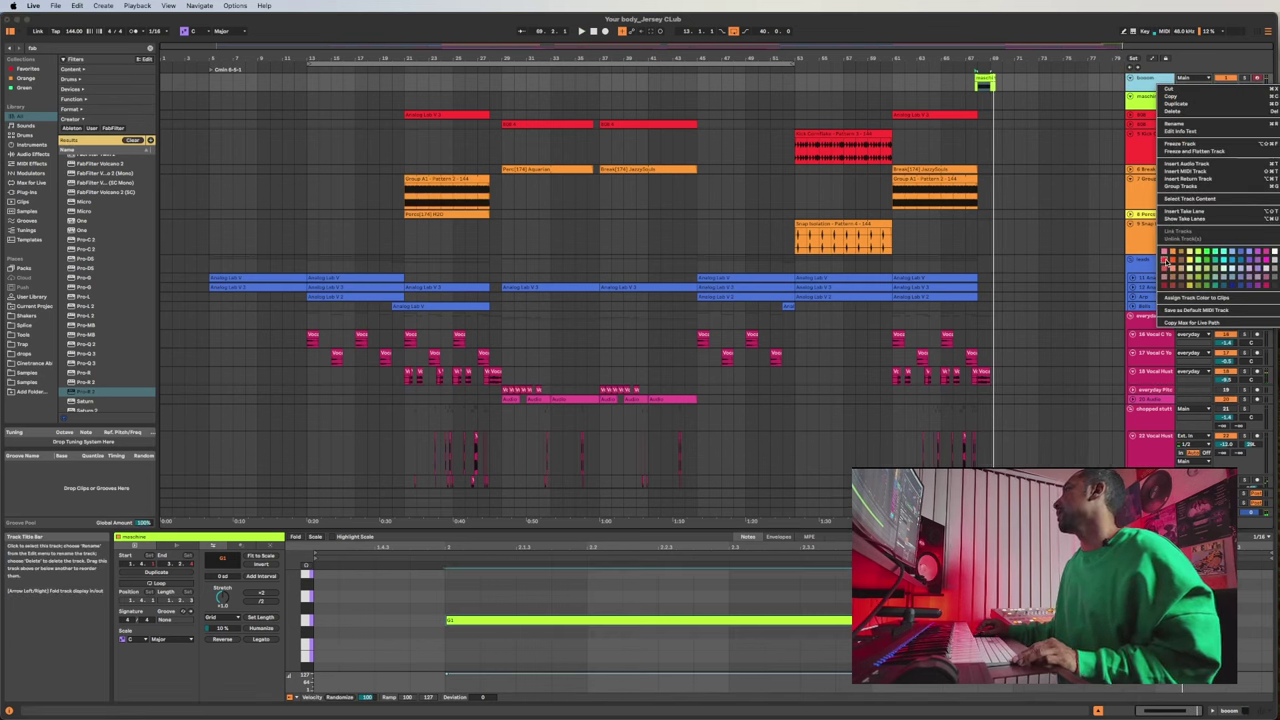
left_click(1165, 261)
right_click(1150, 85)
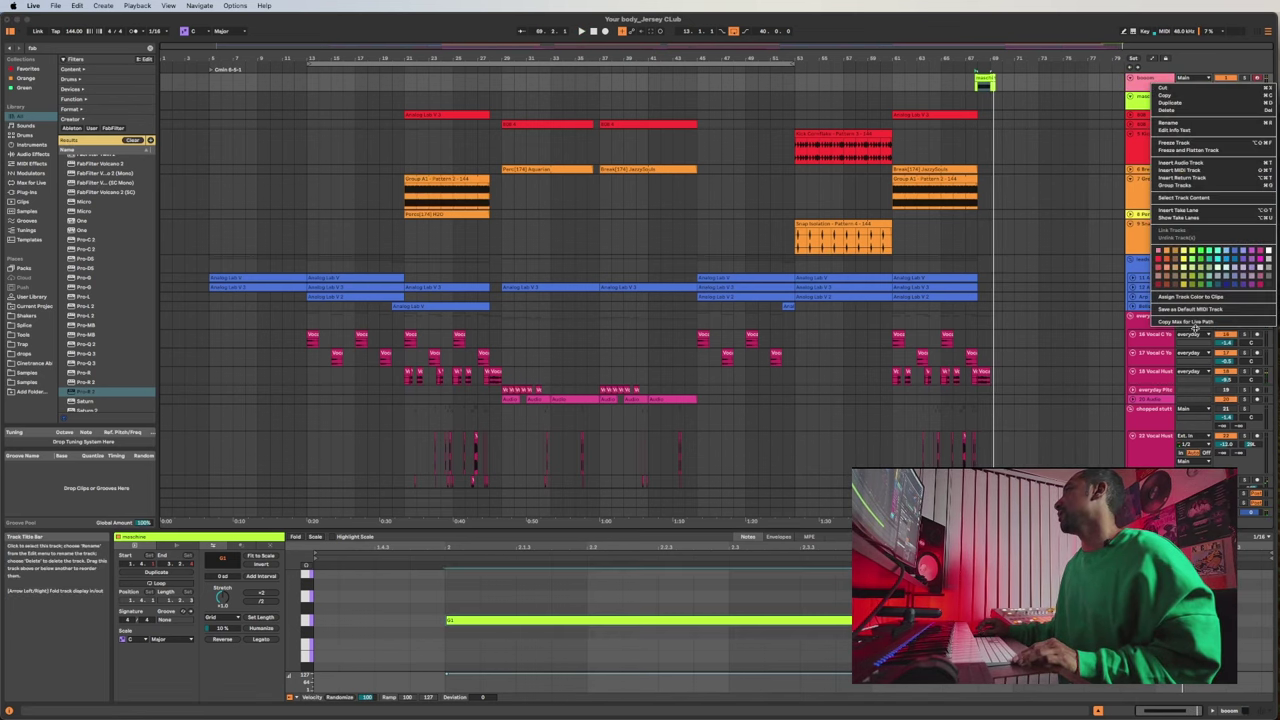
left_click(1166, 295)
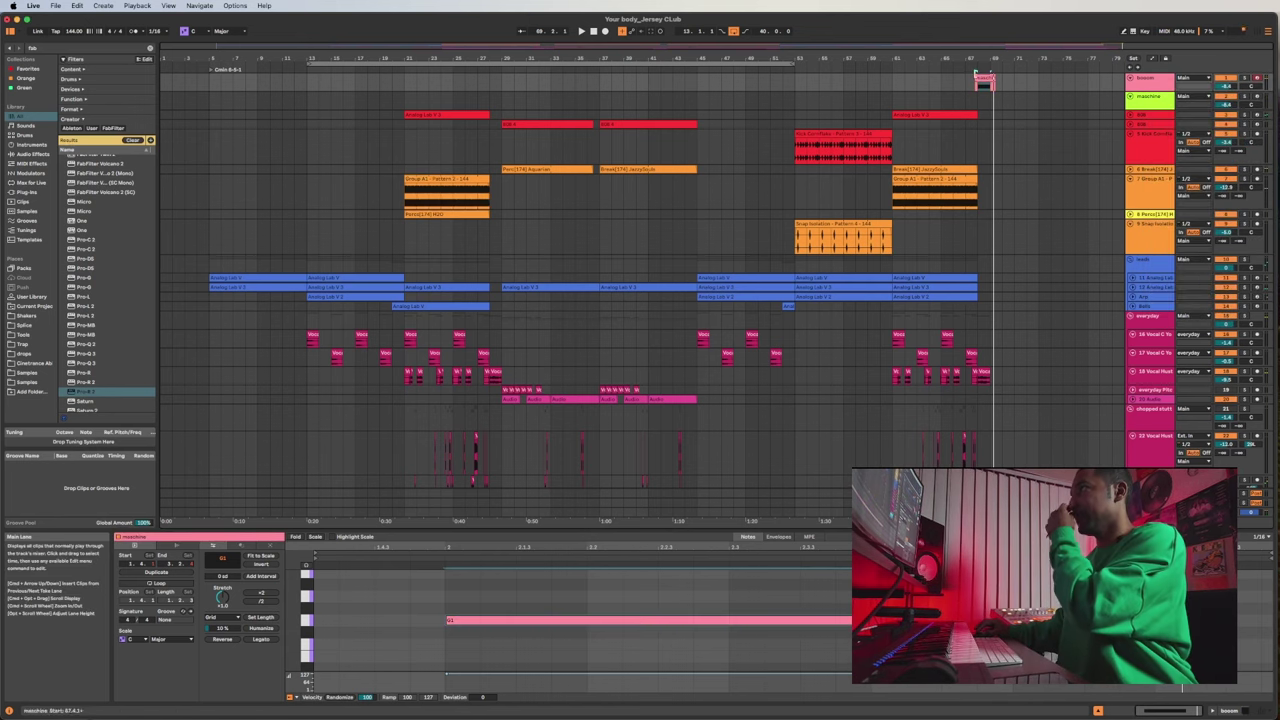
Extend the boom clip's start back to bar 65 and recolor the track and its clips red.
left_click(984, 82)
left_click_drag(978, 80, 942, 80)
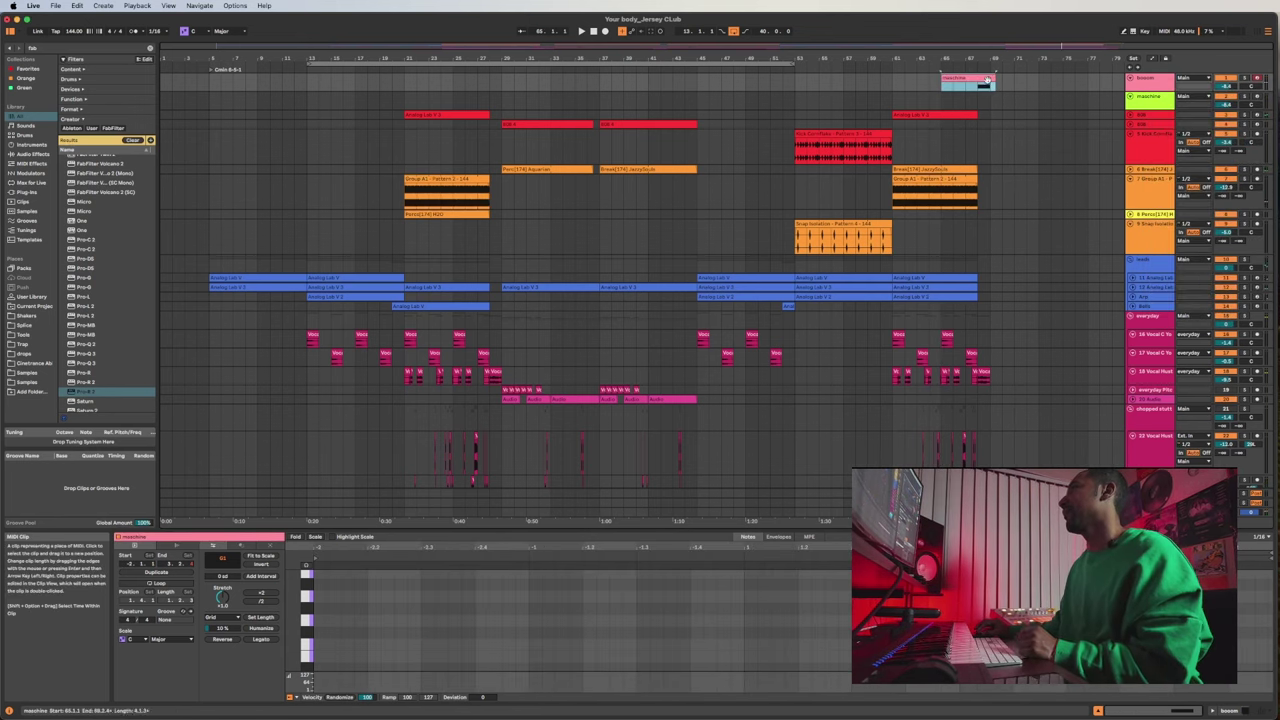
right_click(1152, 86)
left_click(1169, 268)
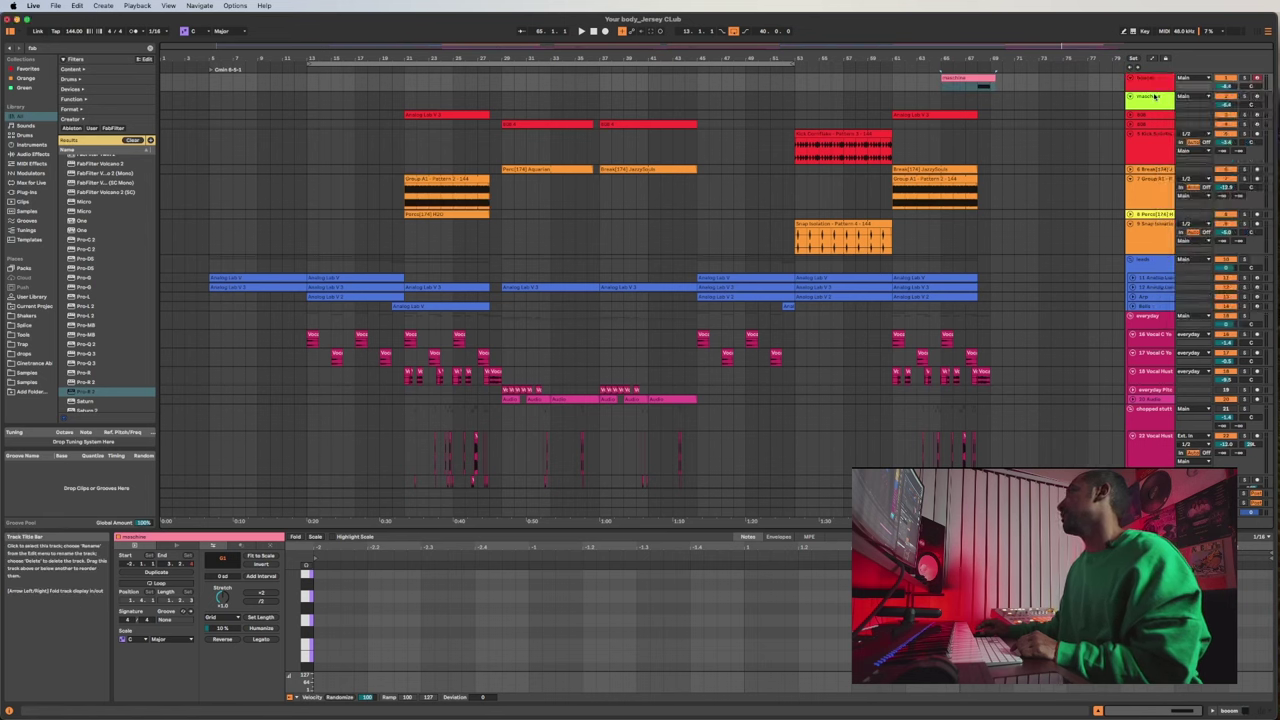
right_click(1152, 82)
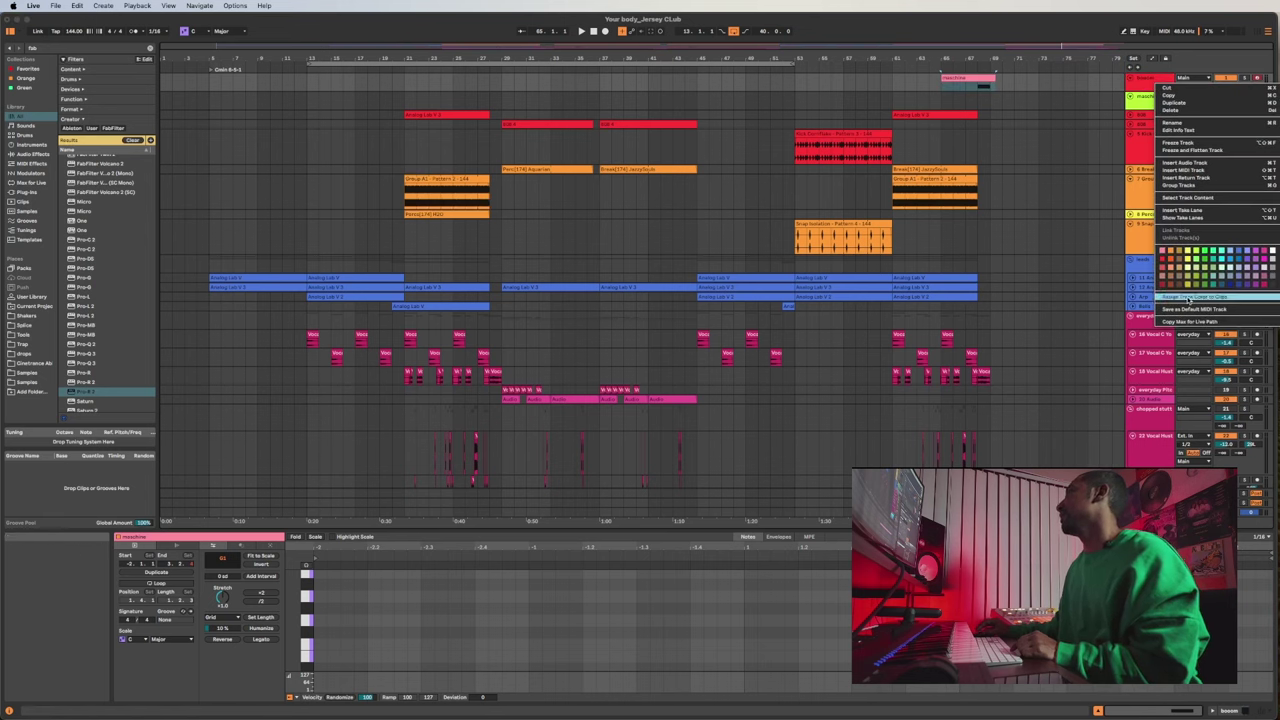
left_click(1188, 297)
right_click(1155, 87)
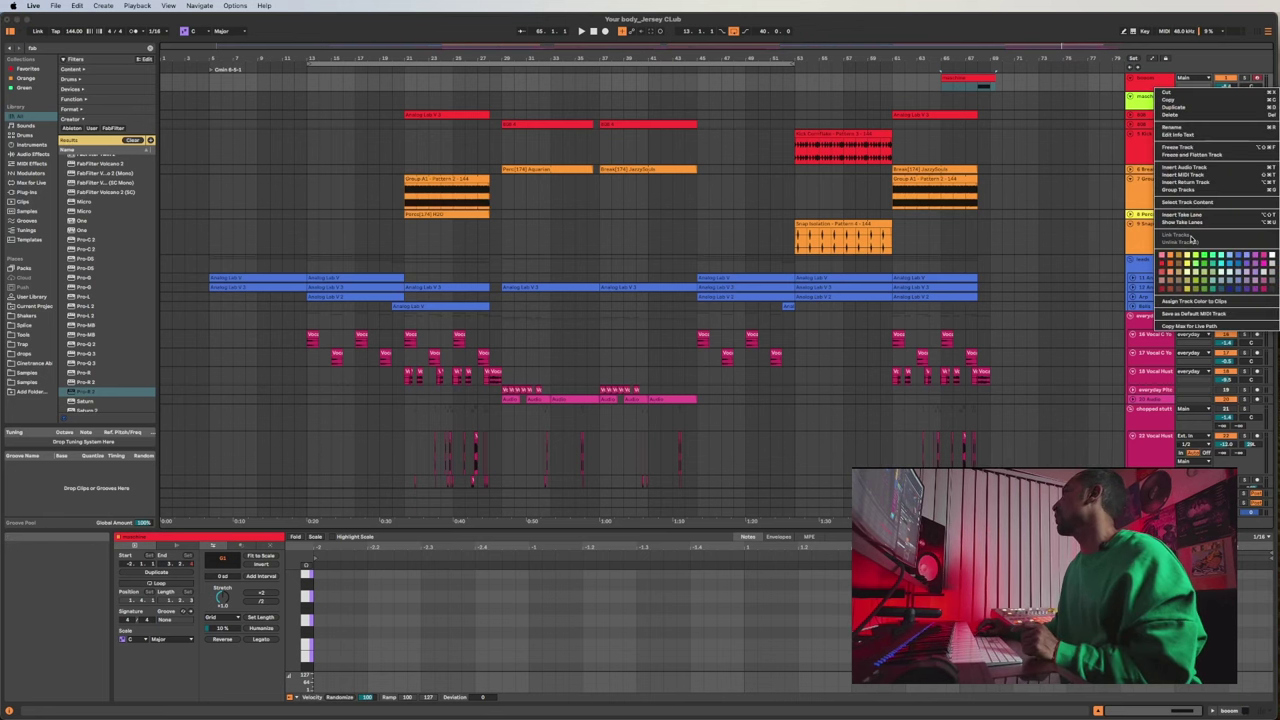
left_click(1176, 304)
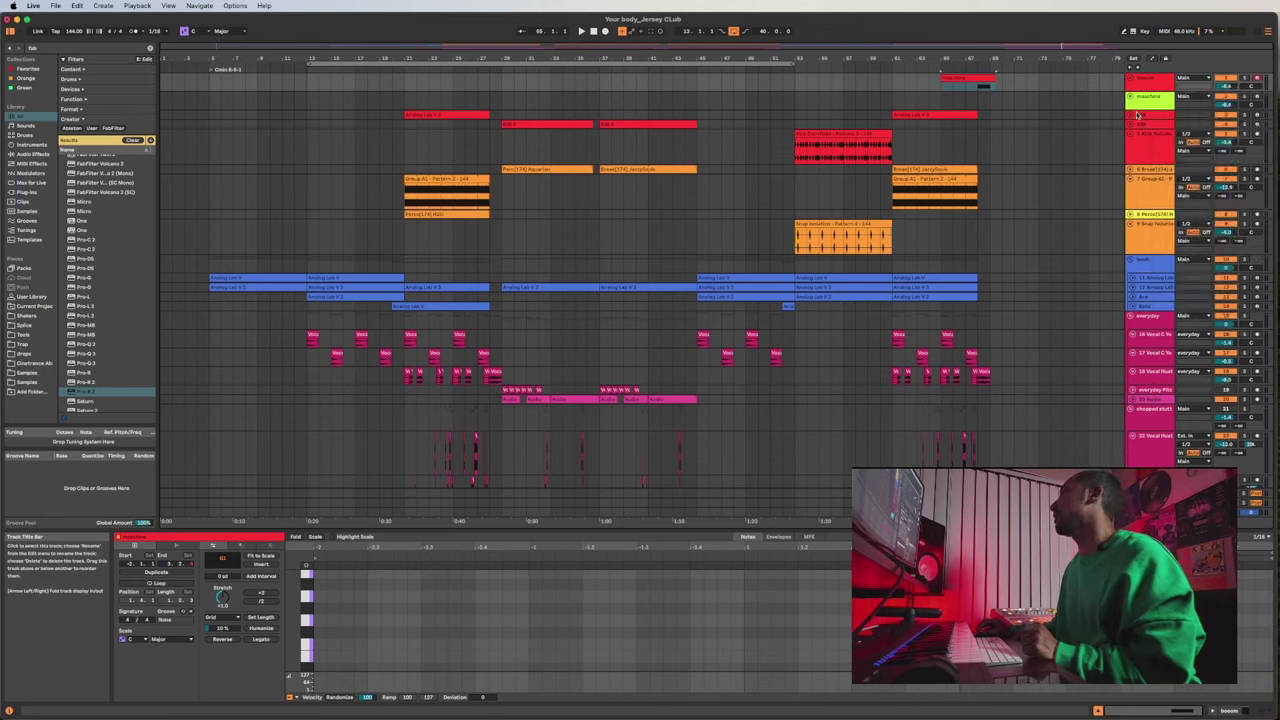
Move the boom track below the maschine track and save the set.
left_click_drag(1151, 82, 1170, 106)
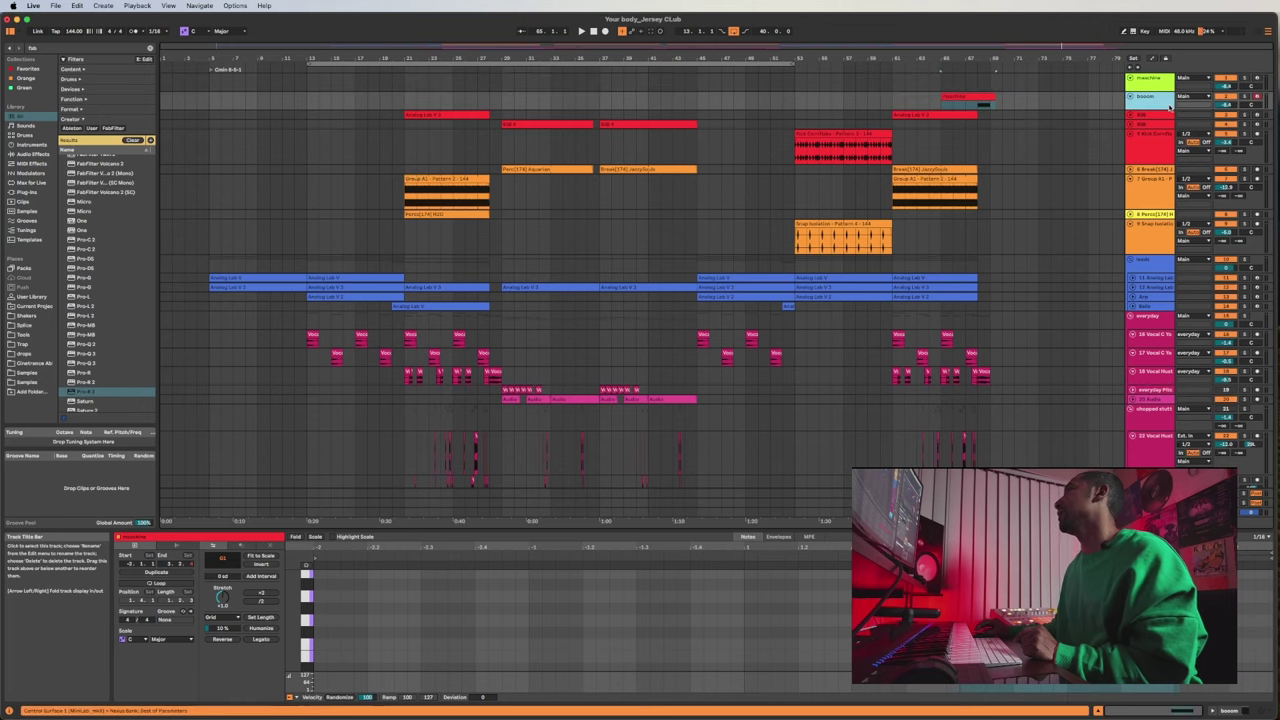
left_click(1150, 85)
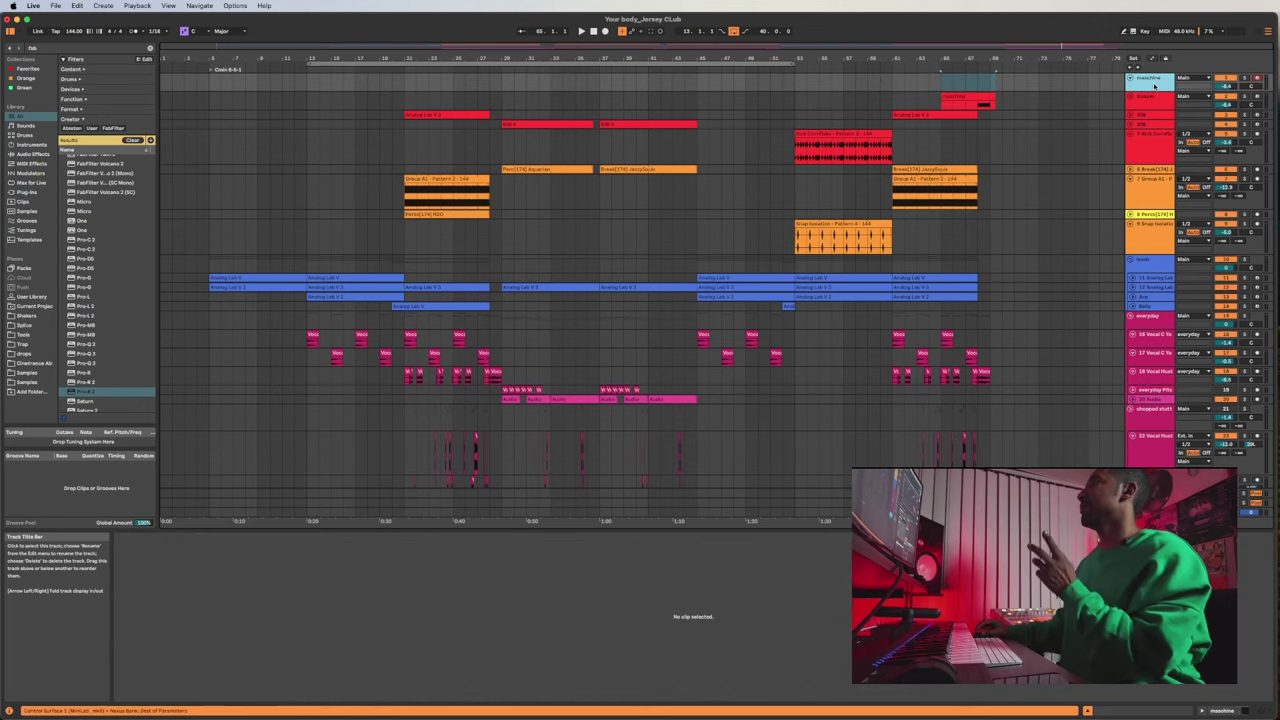
key("super+s")
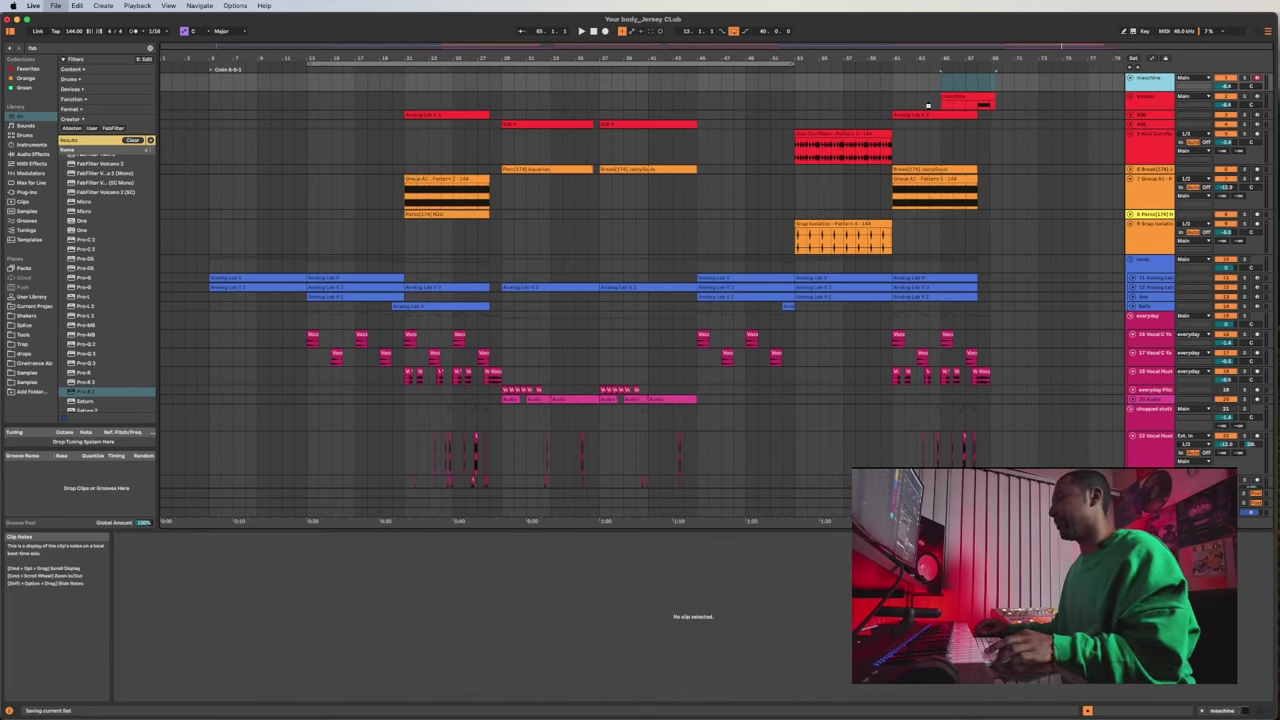
Copy all clips of bars 29 to 45 to bar 69 and play the transition from bar 68.
left_click(949, 176)
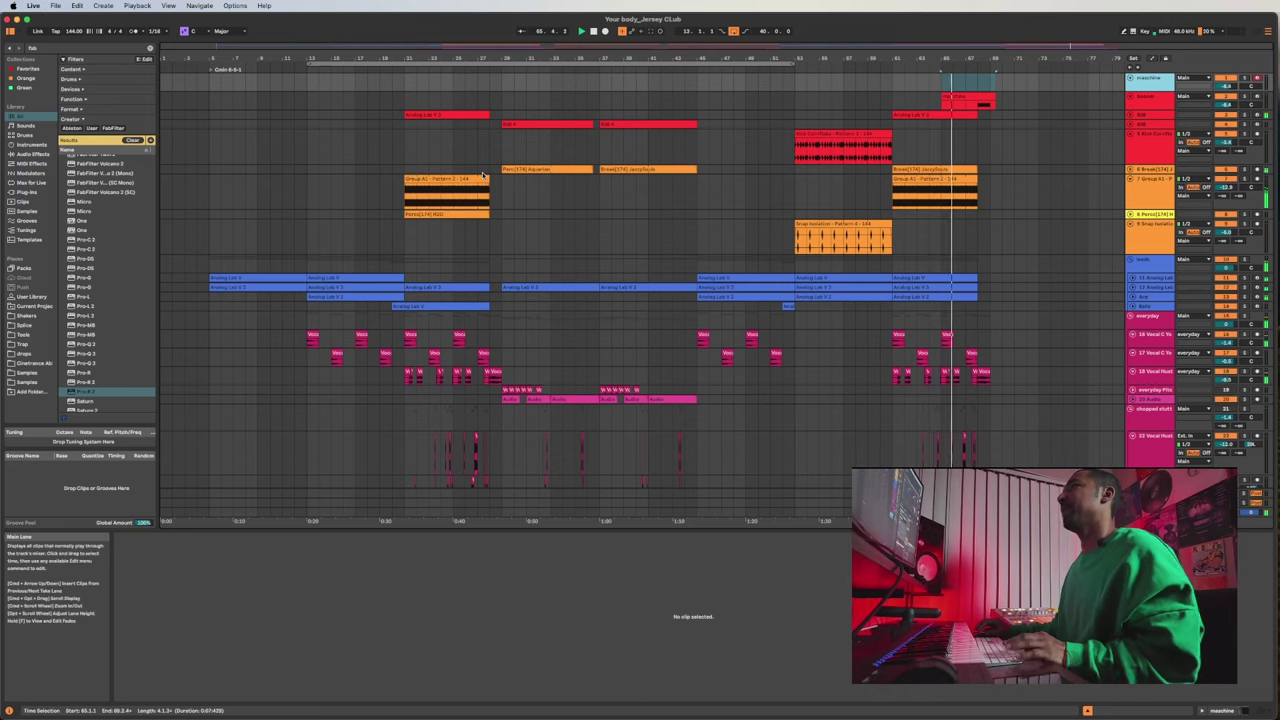
left_click_drag(502, 80, 697, 493)
scroll(635, 253, "up", 3)
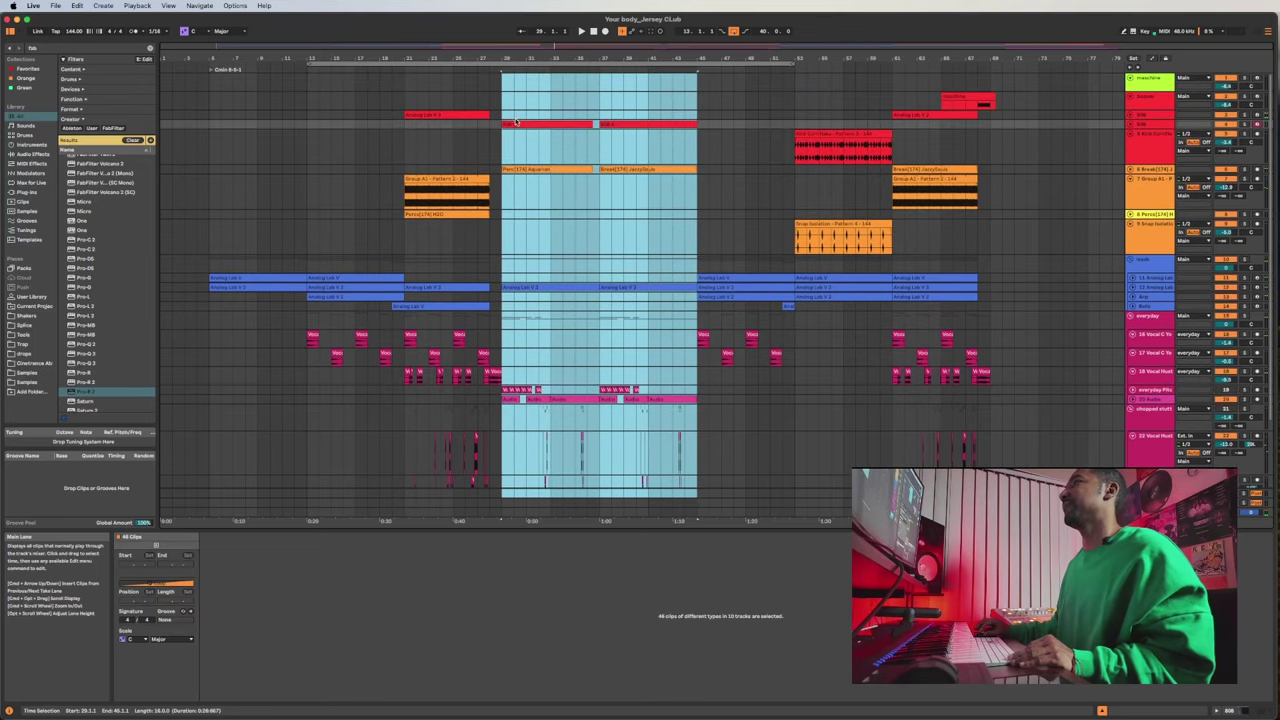
left_click_drag(514, 125, 1001, 126)
scroll(957, 125, "right", 3)
scroll(957, 125, "right", 1)
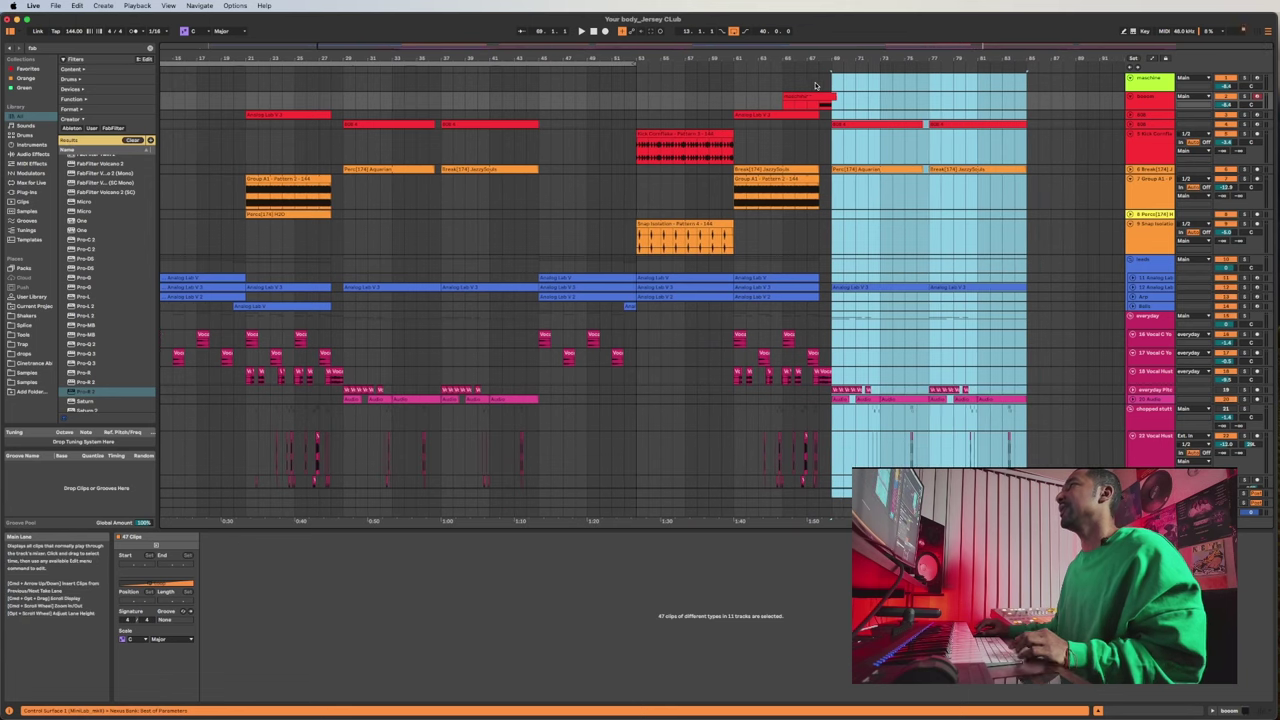
left_click(821, 148)
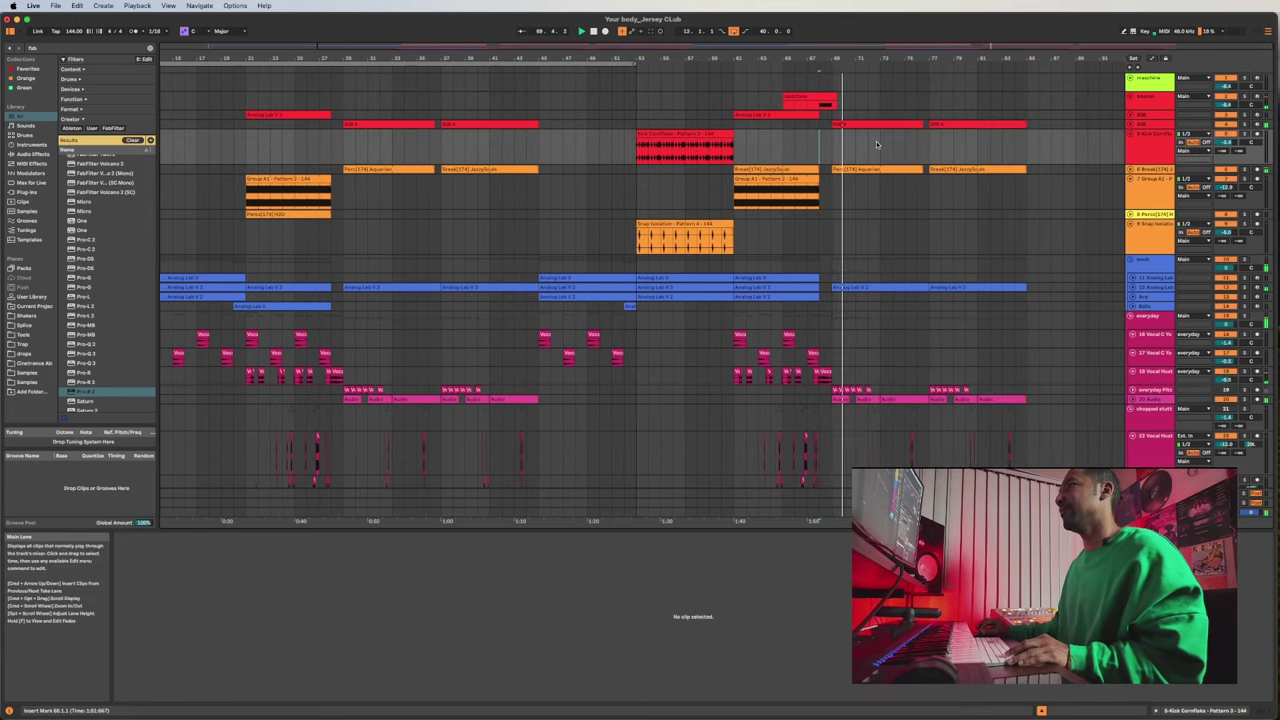
scroll(876, 141, "down", 2)
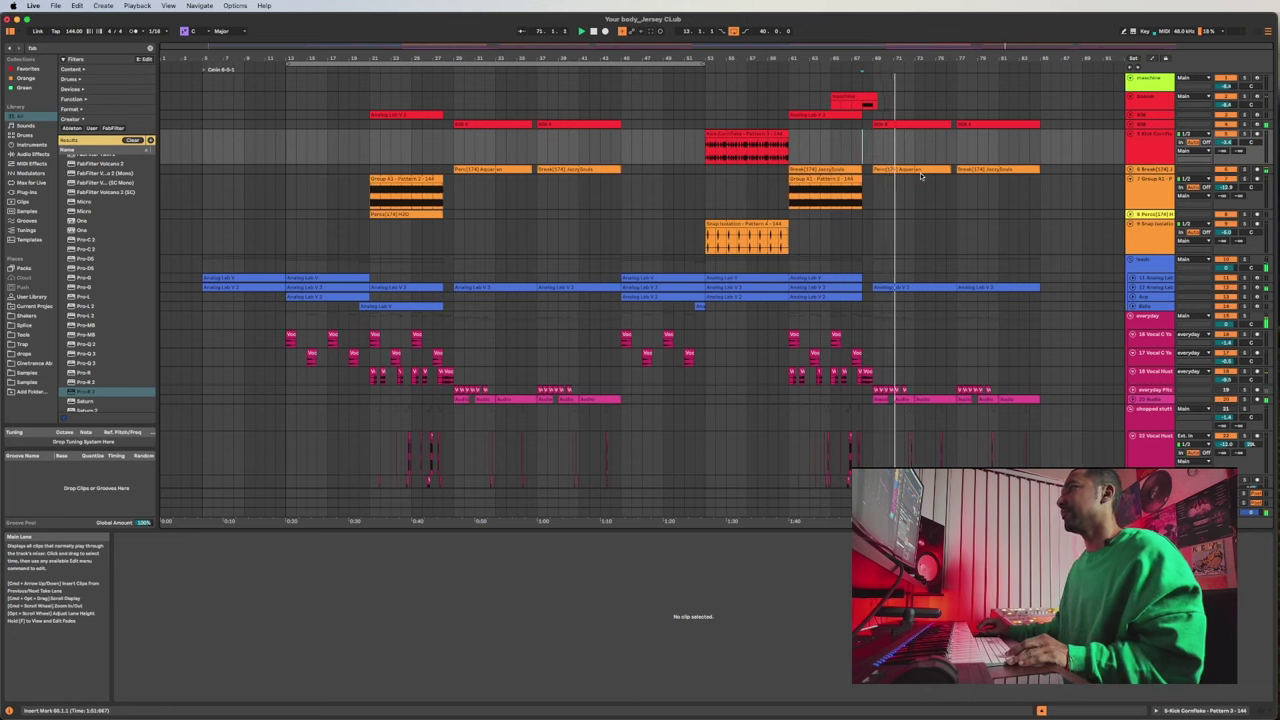
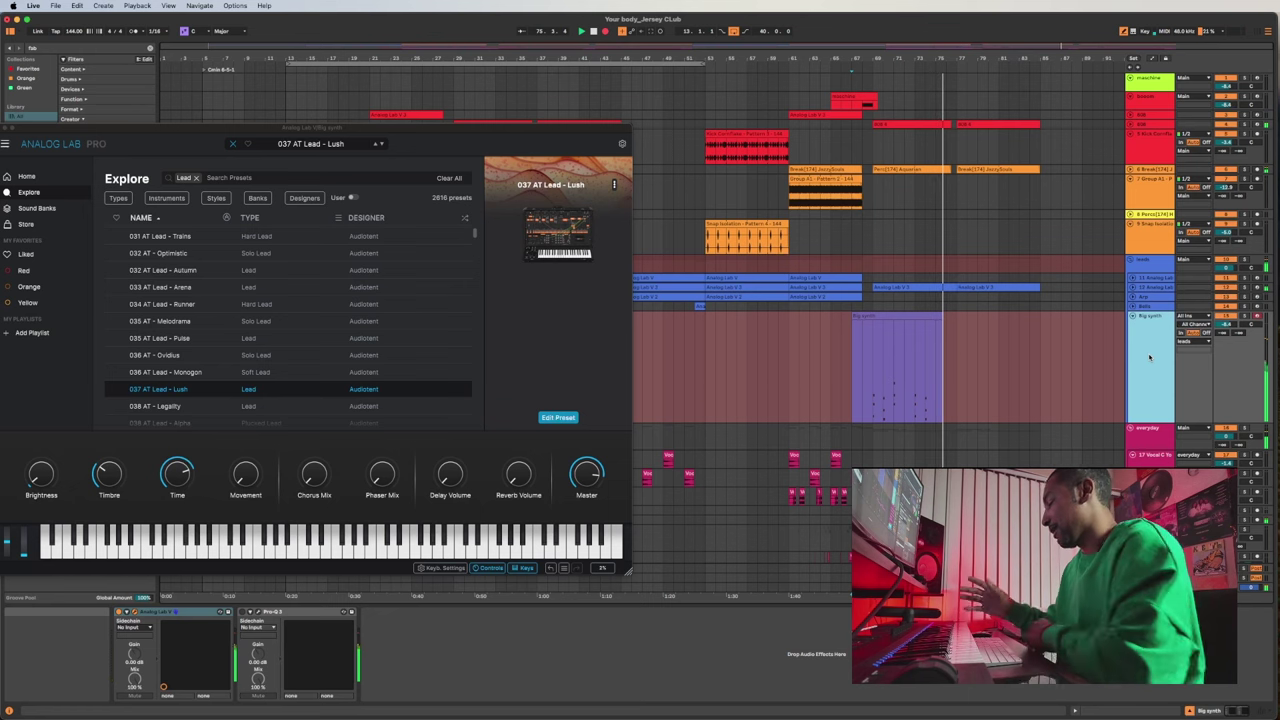
Stop recording the Big synth part and play it back from bar 72.
key("space")
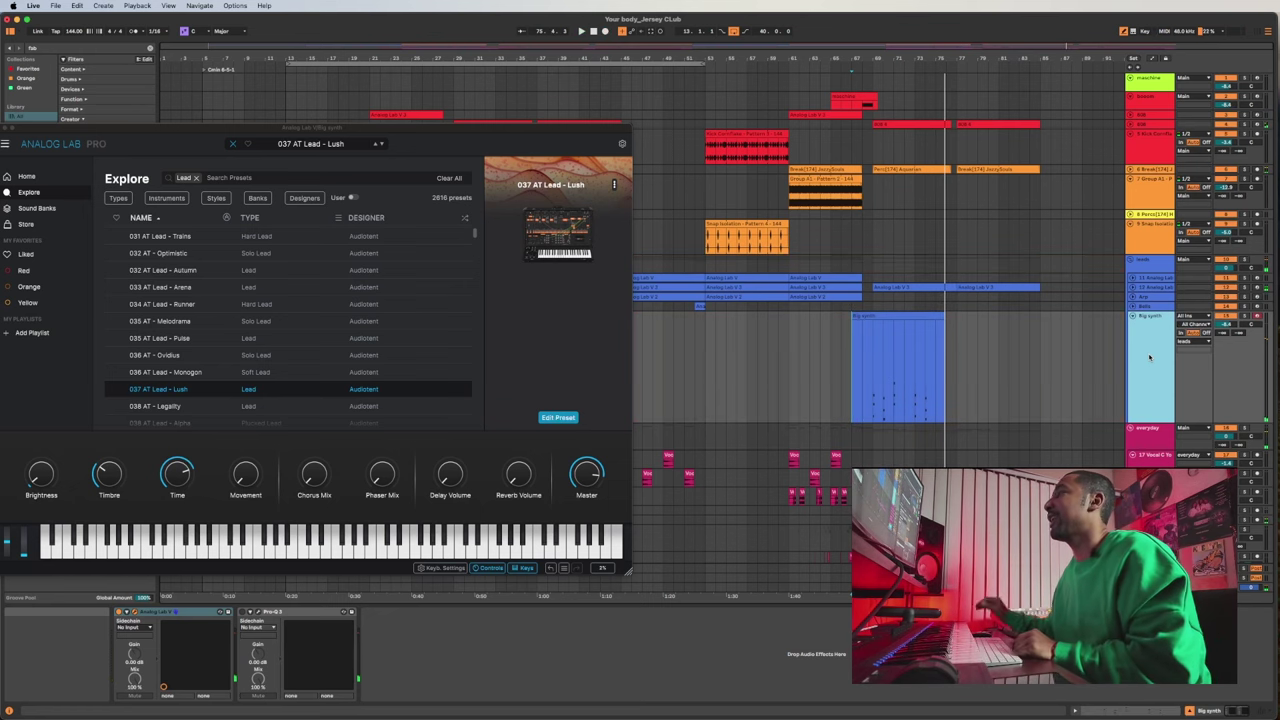
left_click(905, 351)
key("space")
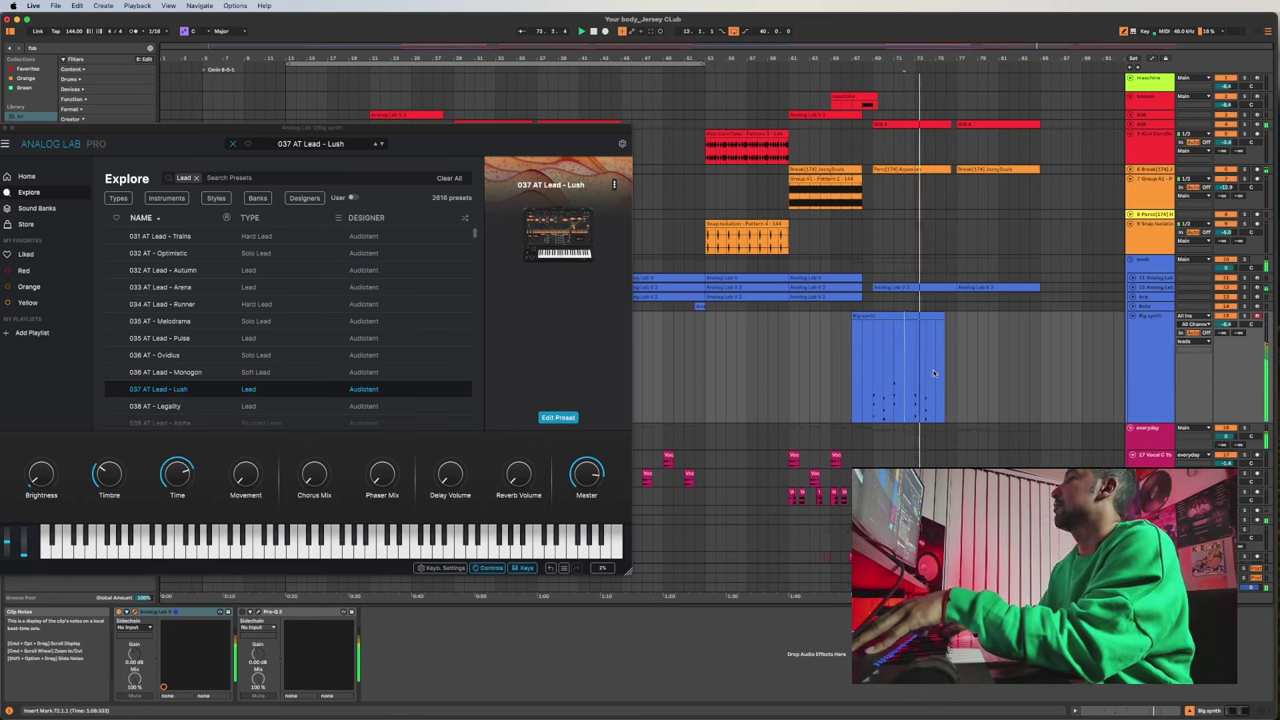
Record a second synth part on the duplicated Big synth track, starting from bar 65.
key("F9")
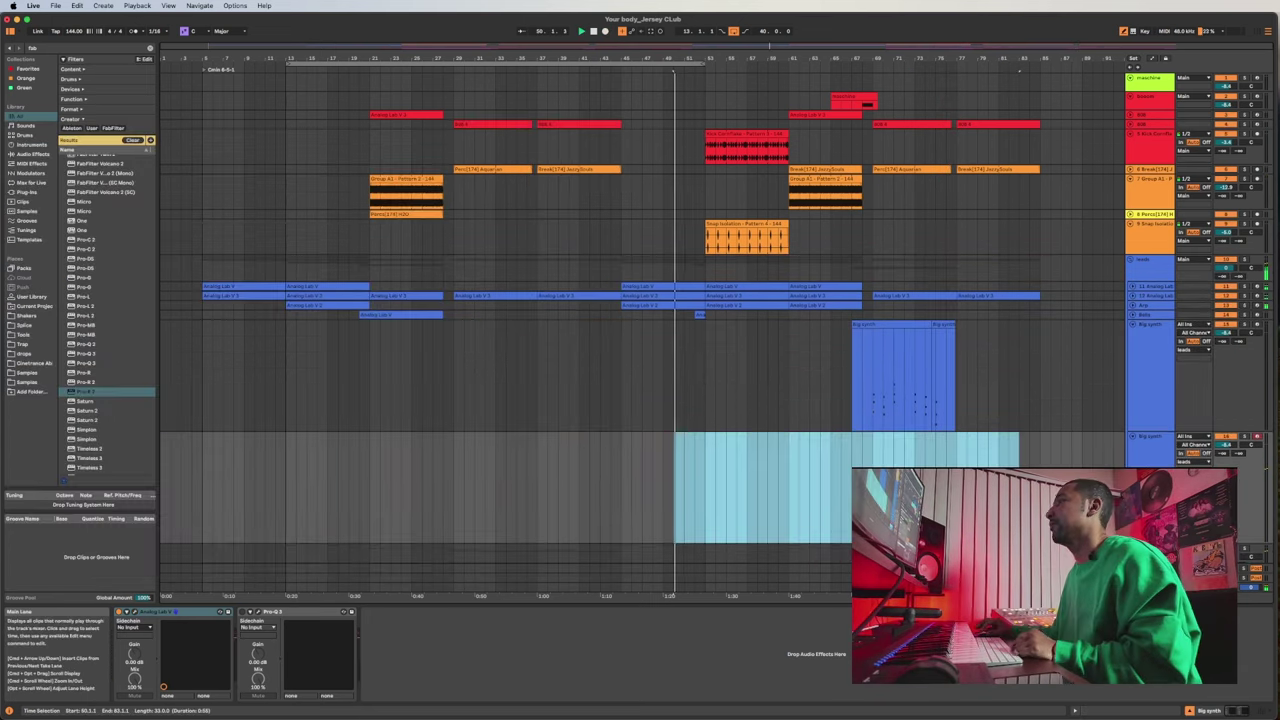
left_click(831, 484)
key("F9")
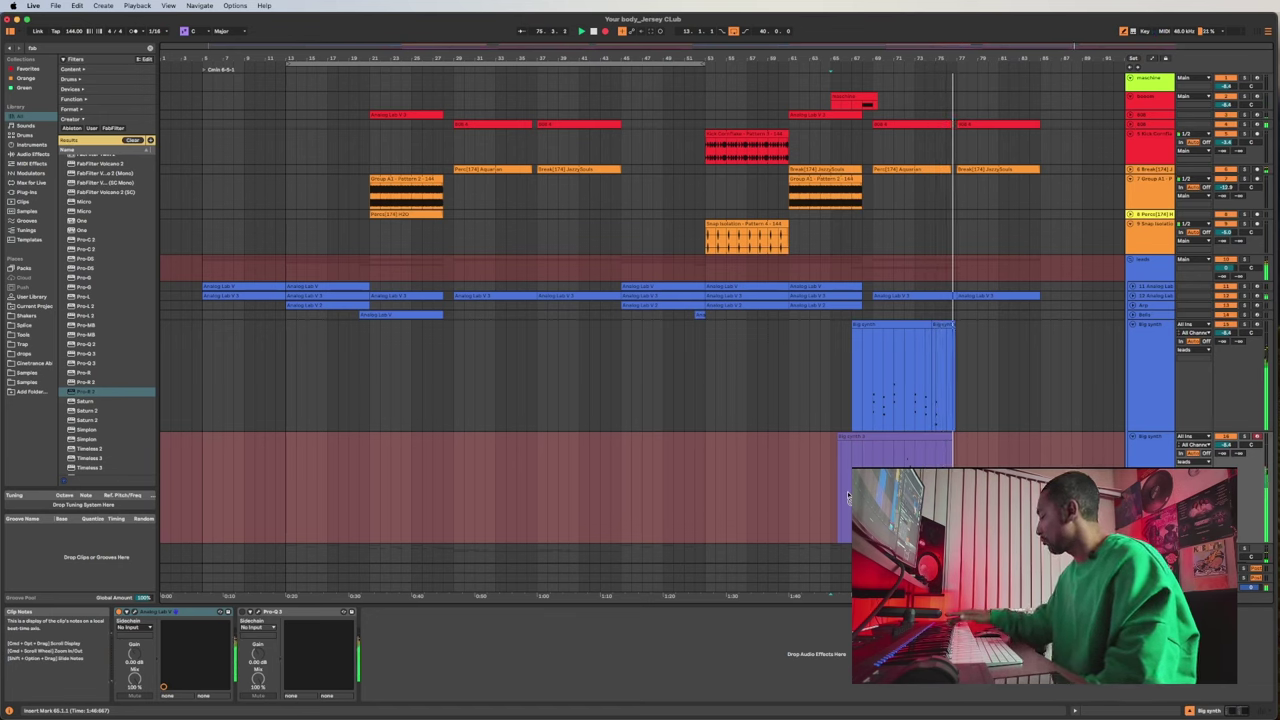
key("space")
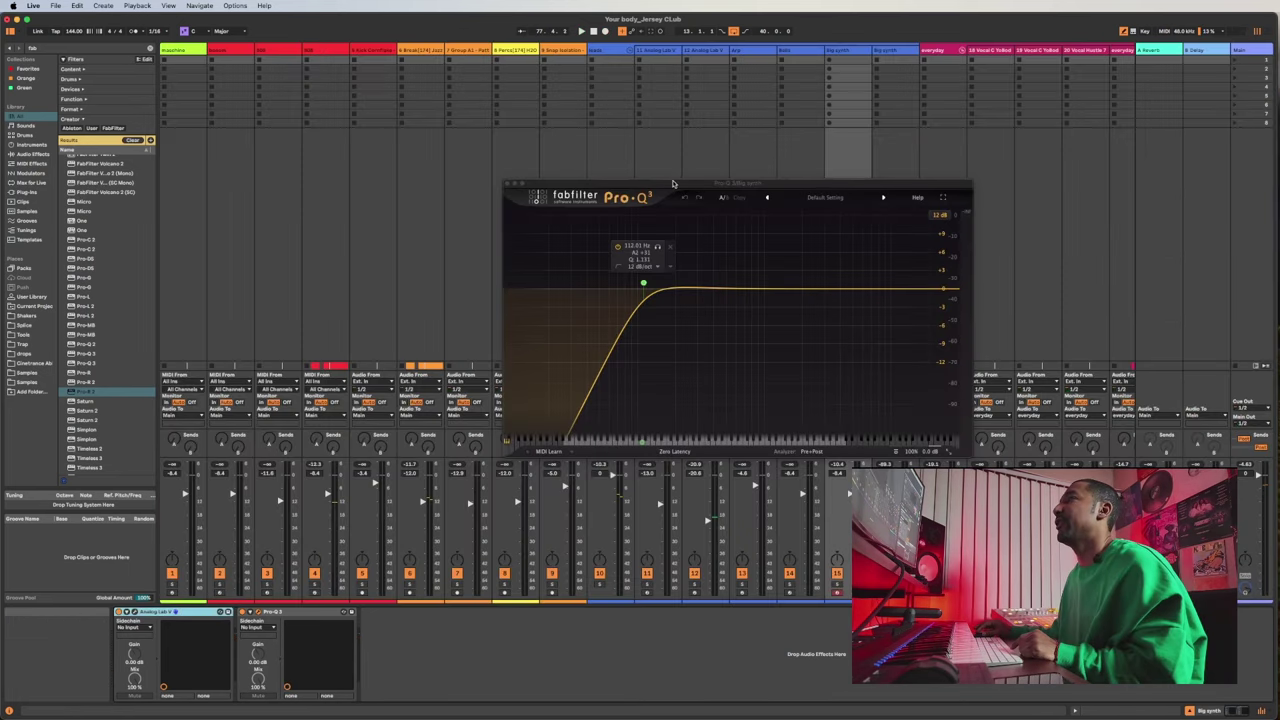
During playback, raise the low cut and add a low-mid bell cut of about 5 dB in the Big synth's Pro-Q 3.
key("space")
left_click_drag(643, 285, 700, 330)
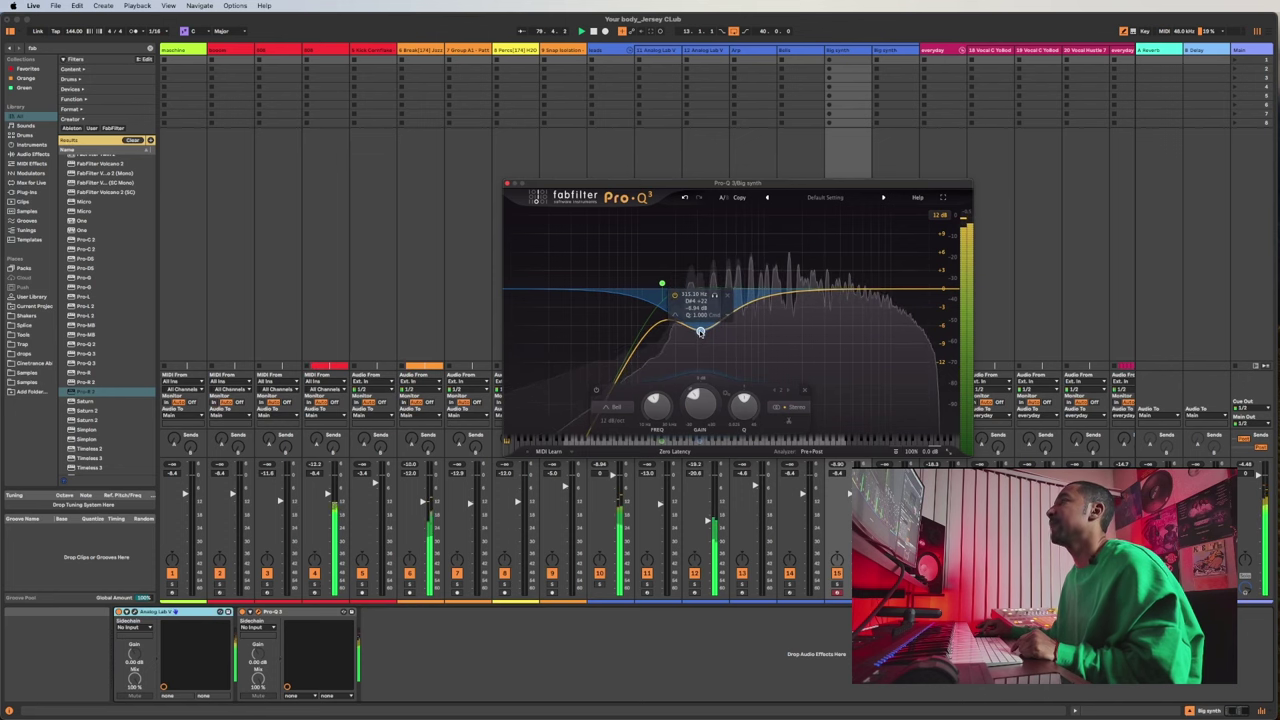
left_click(507, 183)
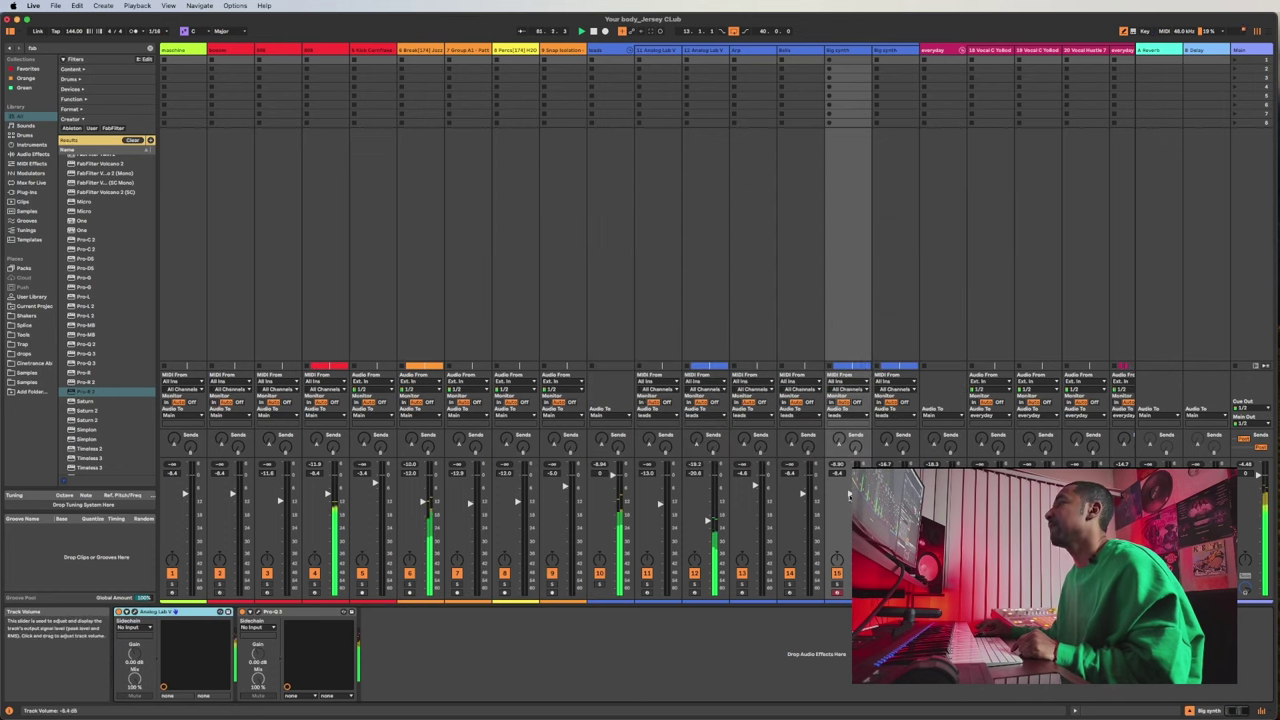
Lower the first Big synth track's volume to about -11.5 dB while playing the part, and return to the arrangement.
left_click_drag(849, 494, 849, 511)
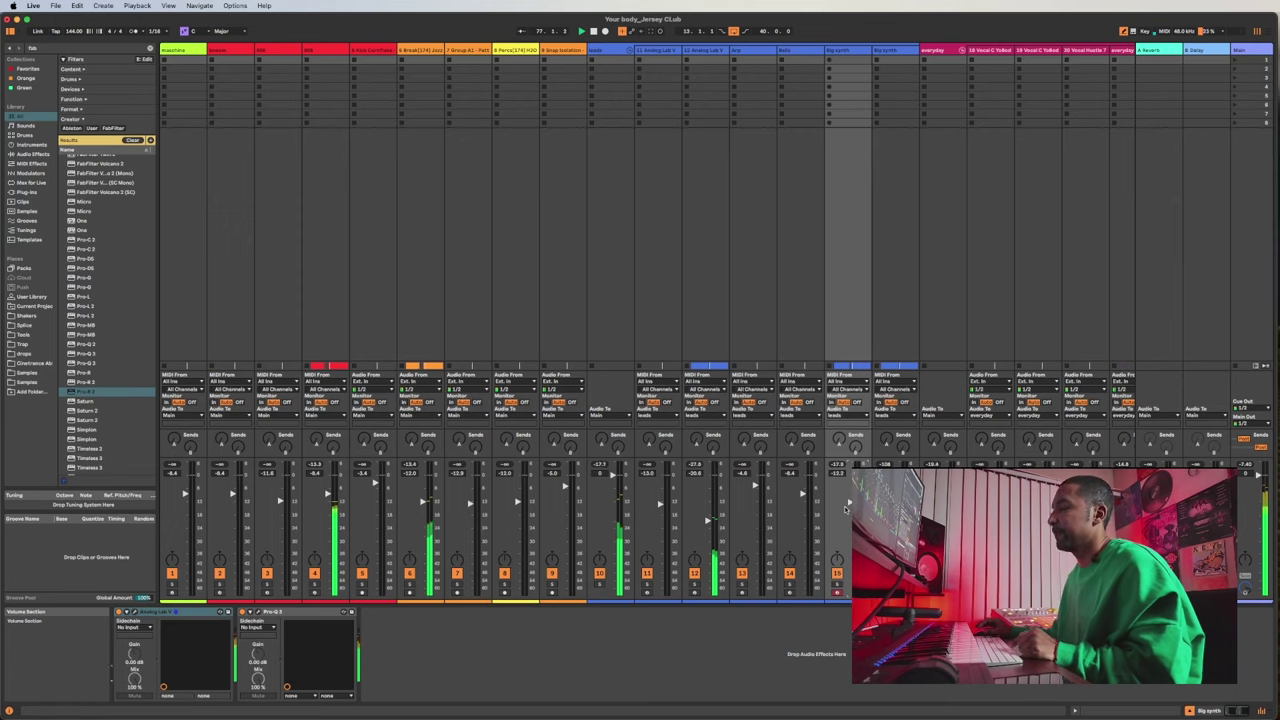
key("Tab")
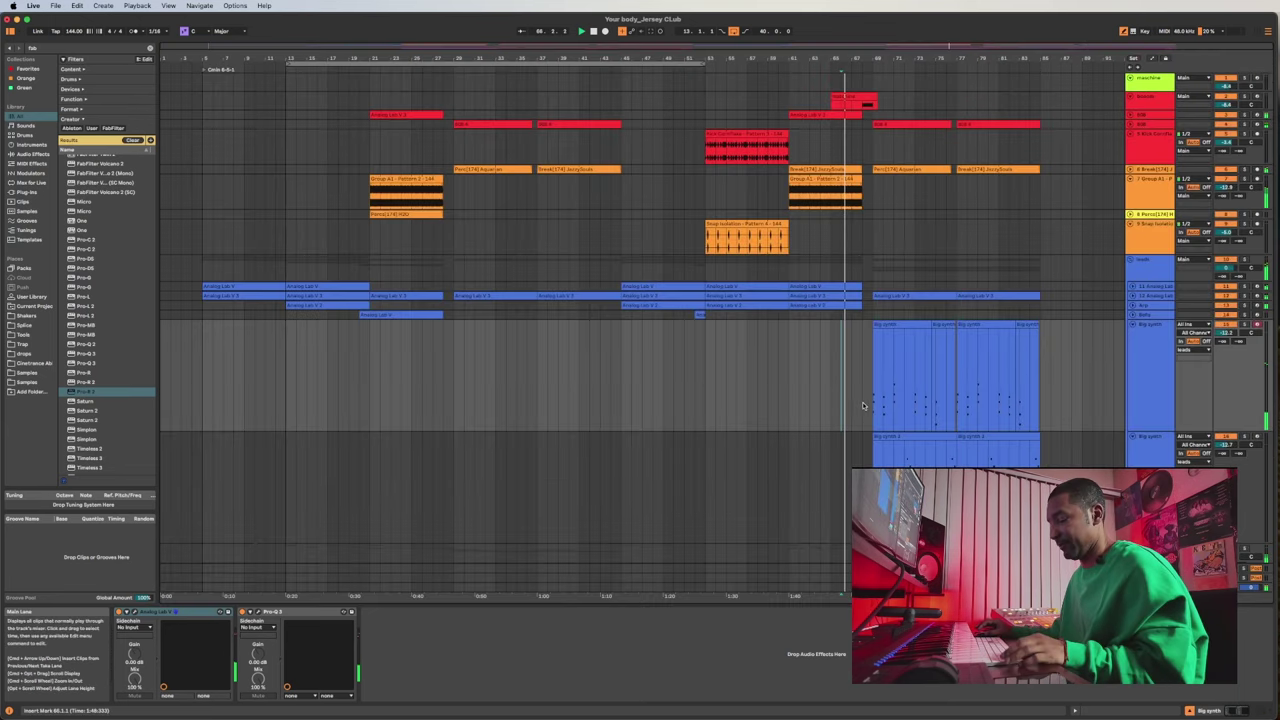
key("Tab")
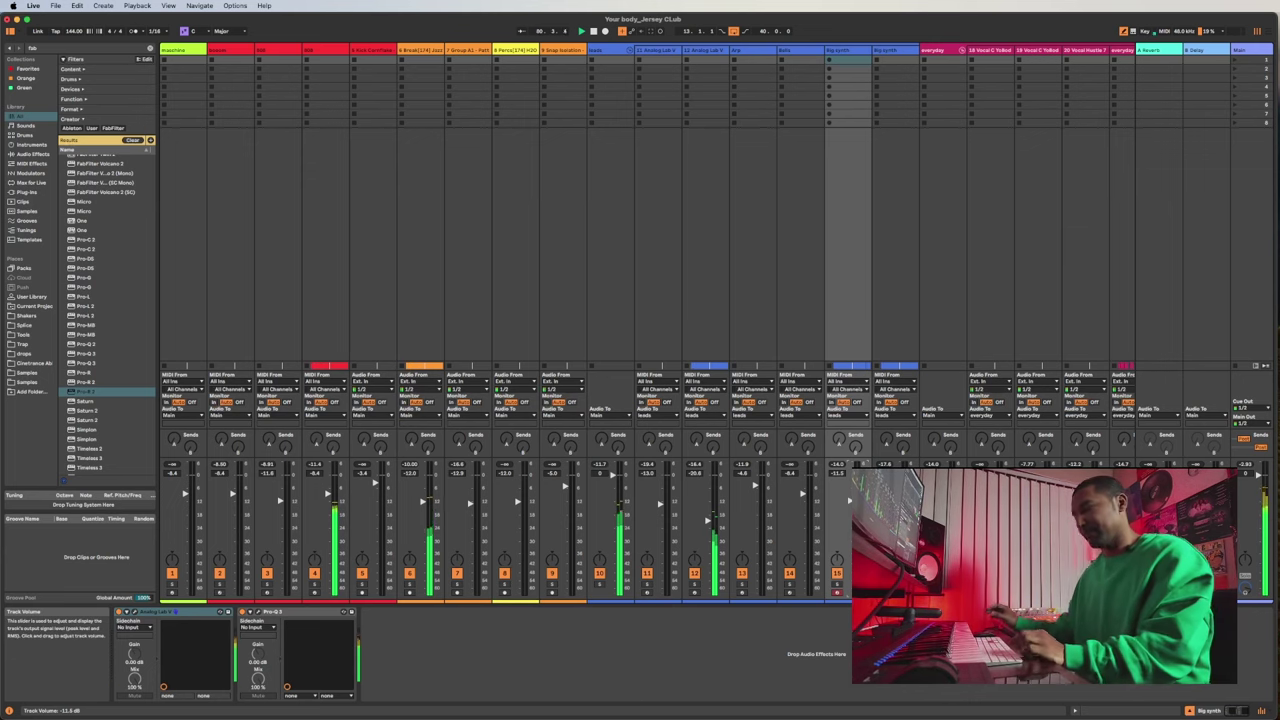
key("Tab")
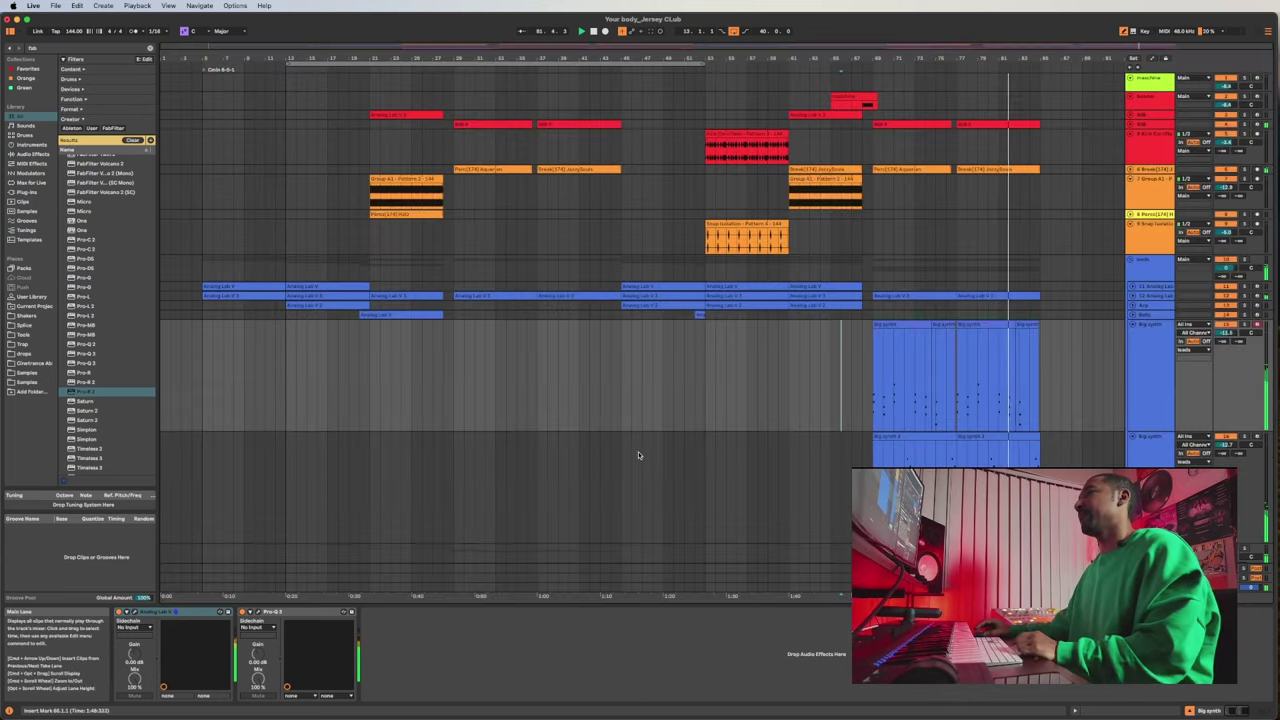
Collapse both Big synth tracks and copy the Arp clip from bar 53 to bar 85.
scroll(1145, 373, "up", 1)
scroll(1145, 373, "down", 10)
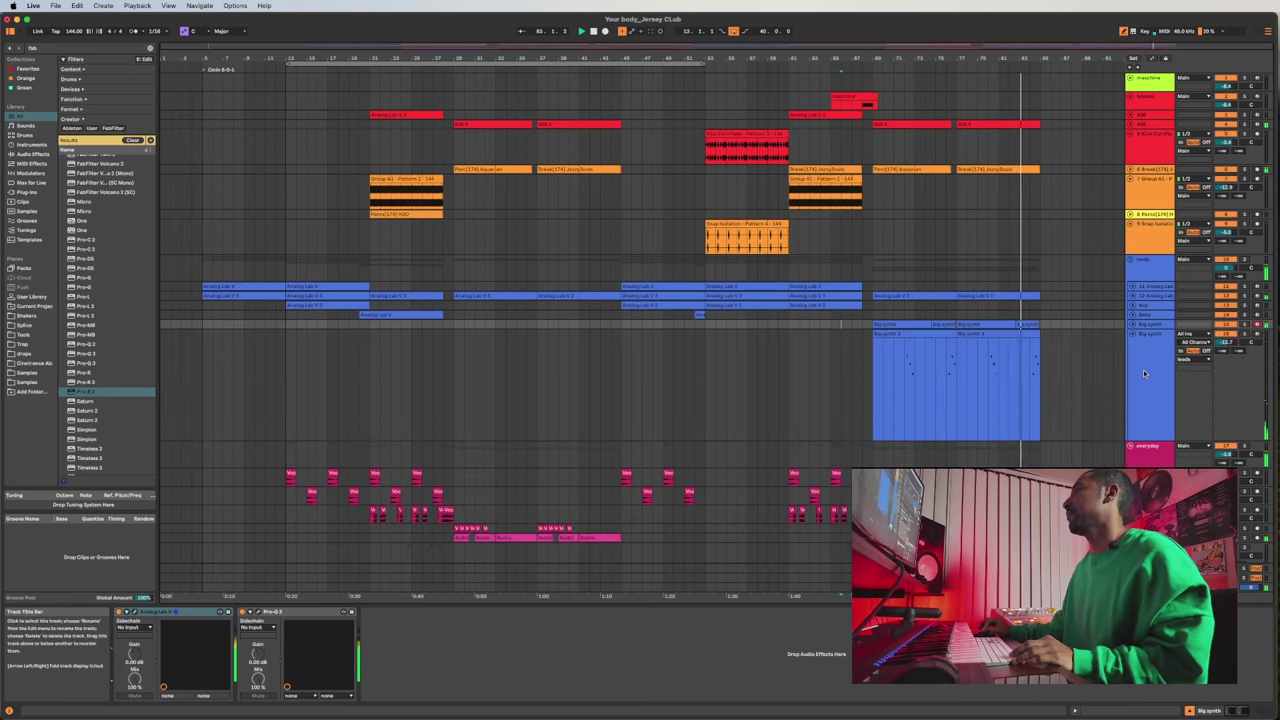
left_click(741, 307)
left_click_drag(736, 307, 1072, 306)
left_click(1018, 307)
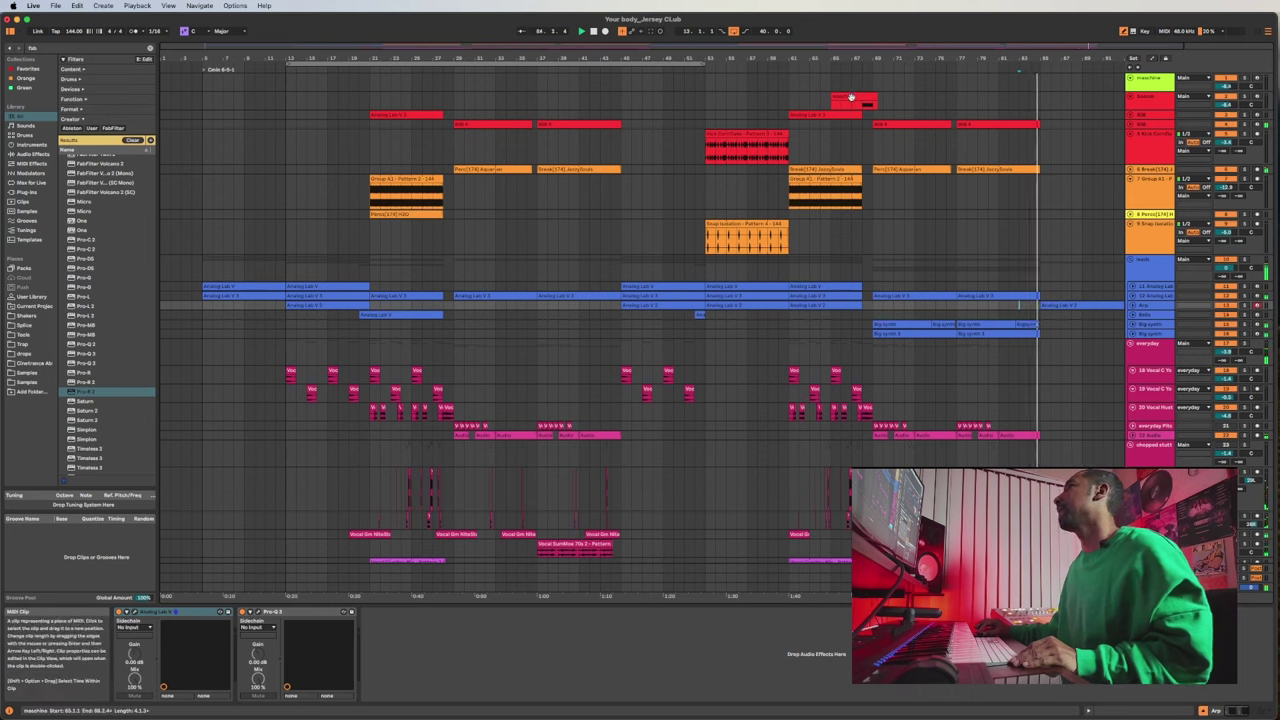
Move the boom clip so it starts at bar 82 and extend its end to bar 92.
left_click_drag(851, 97, 1021, 101)
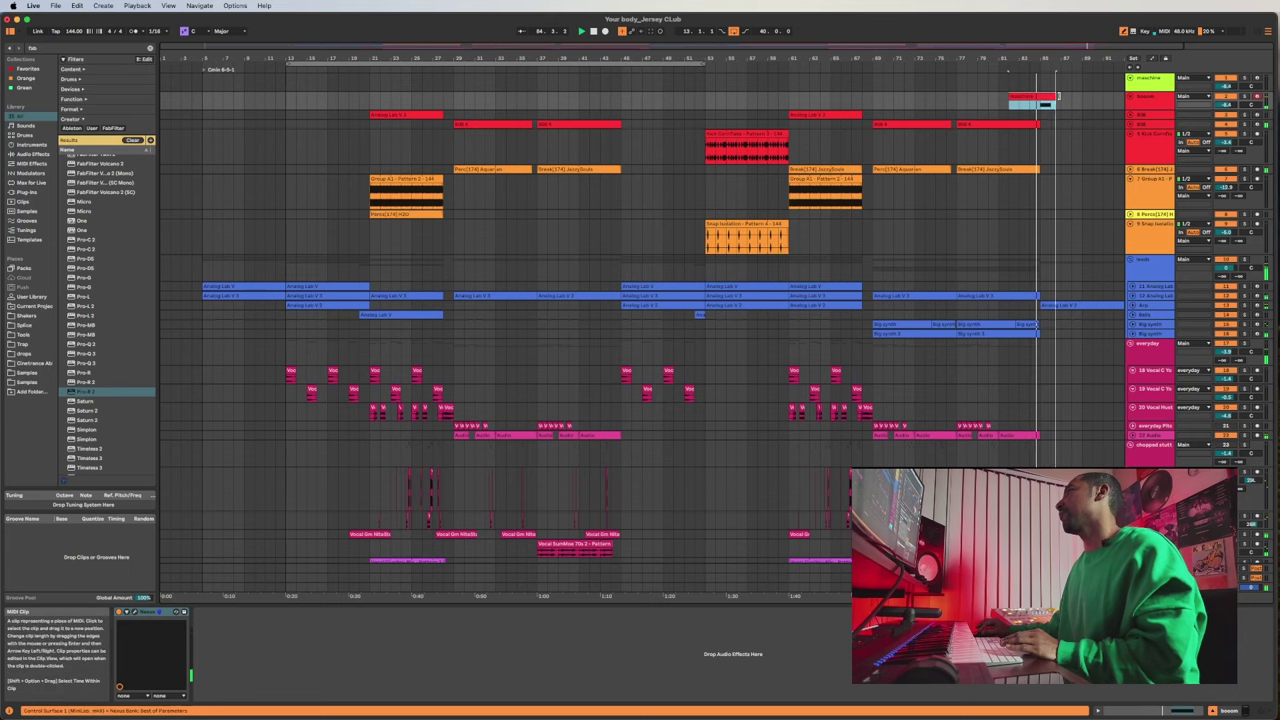
left_click_drag(1058, 97, 1110, 97)
Transpose the boom clip's note up one octave and play the transition from bar 82.
double_click(1050, 97)
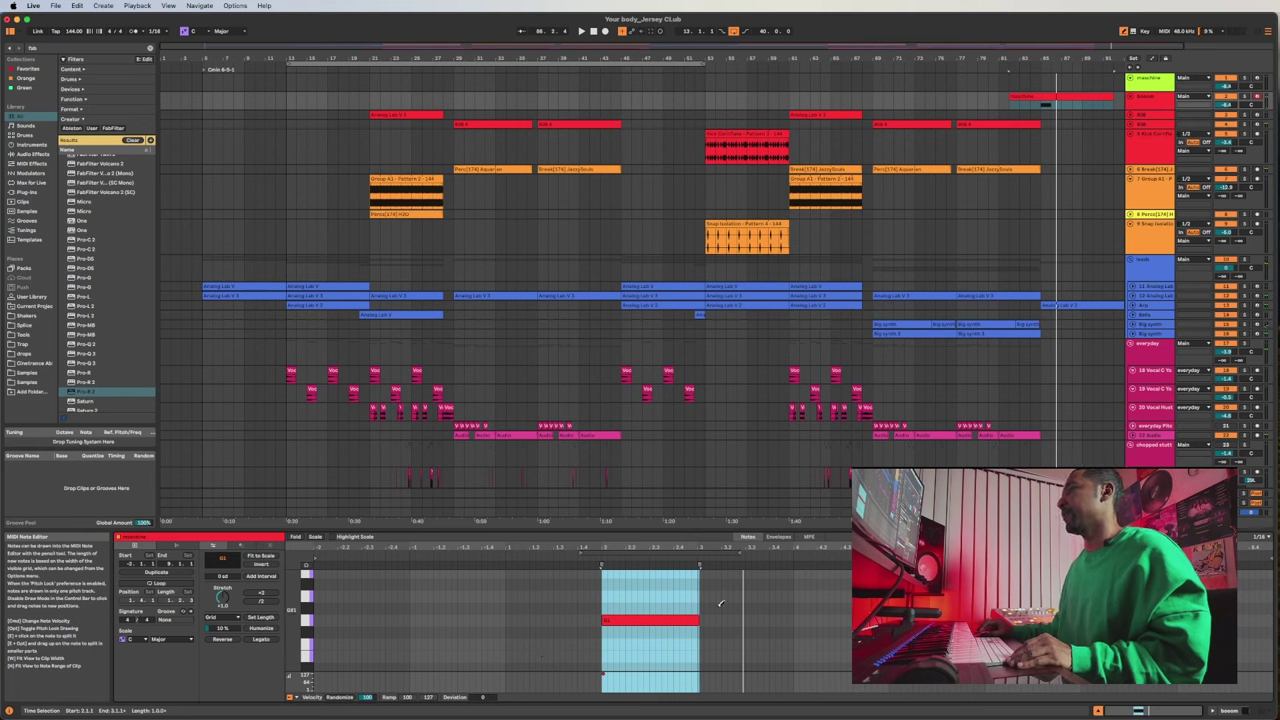
right_click(703, 597)
left_click(662, 598)
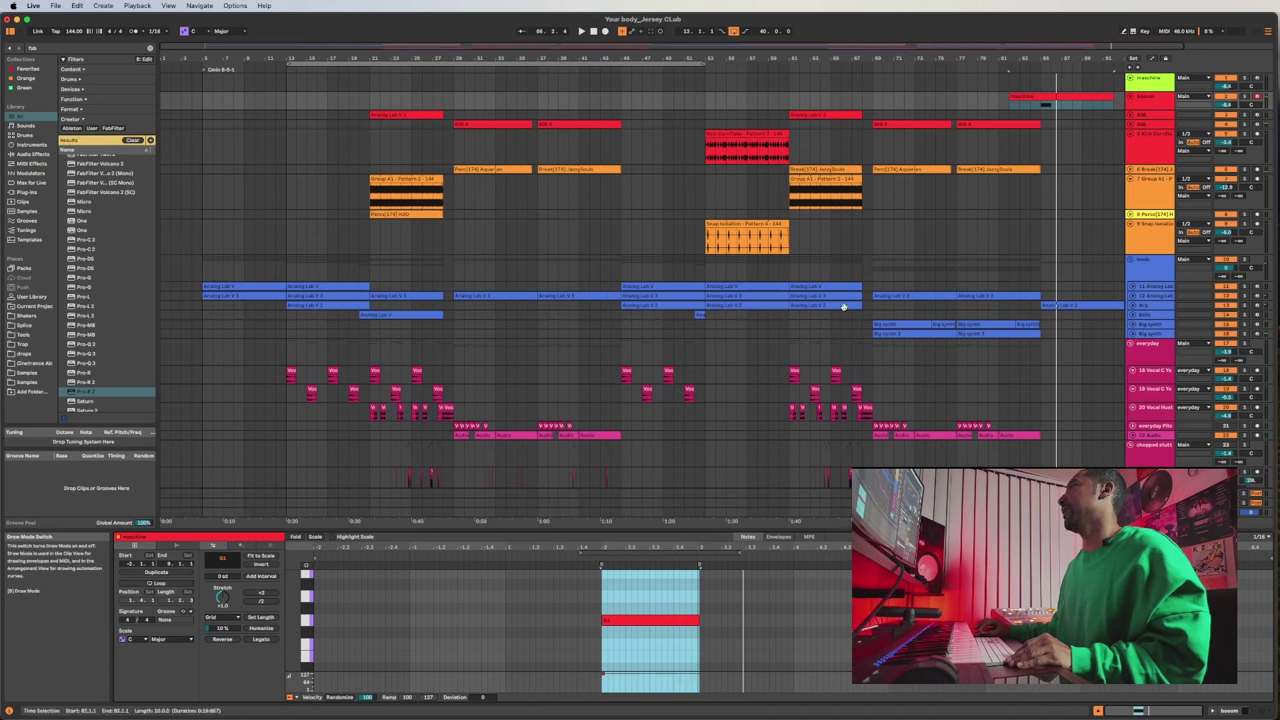
left_click(668, 621)
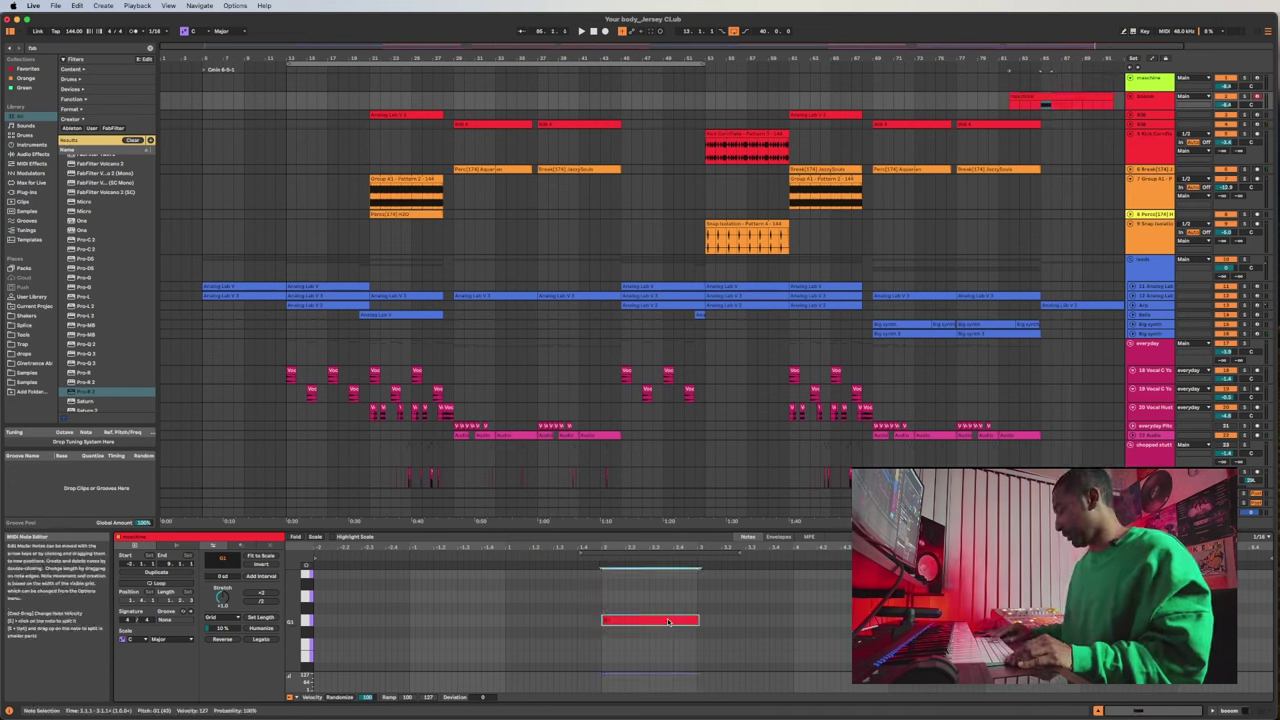
key("shift+Up")
key("space")
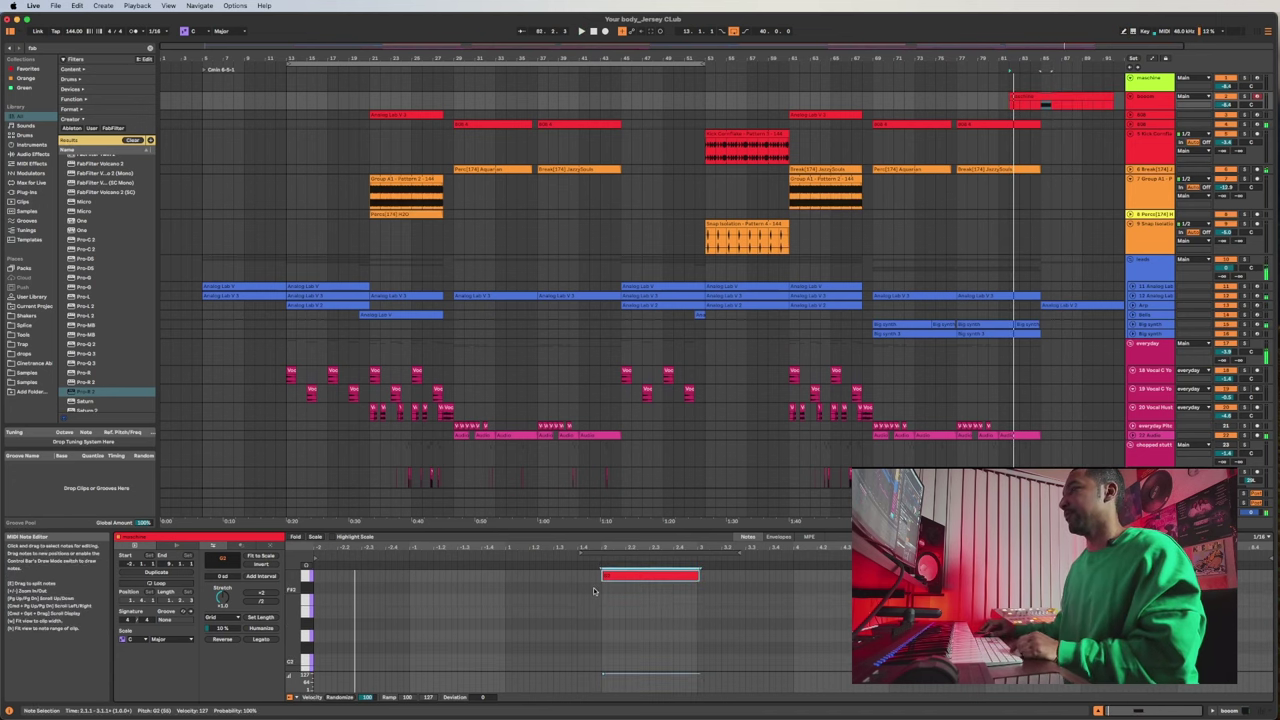
left_click(594, 591)
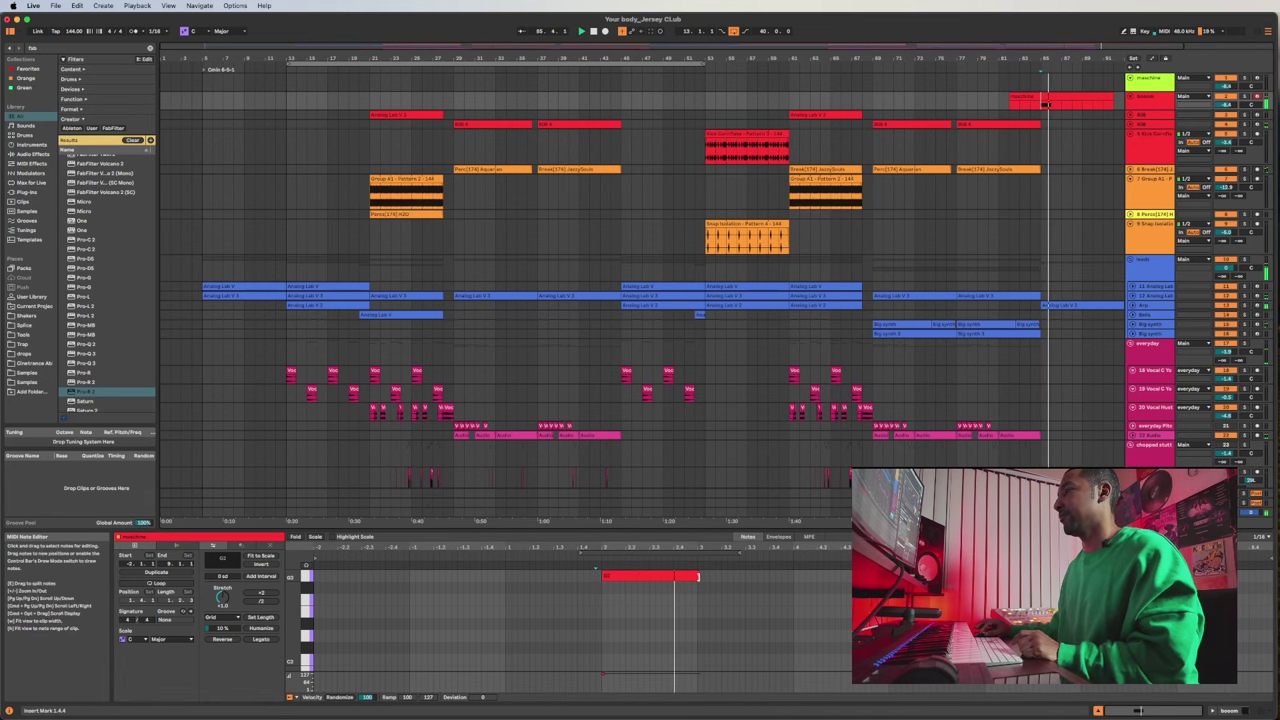
Lengthen the boom note to about three bars and play it back from bar 85.
left_click_drag(698, 576, 893, 576)
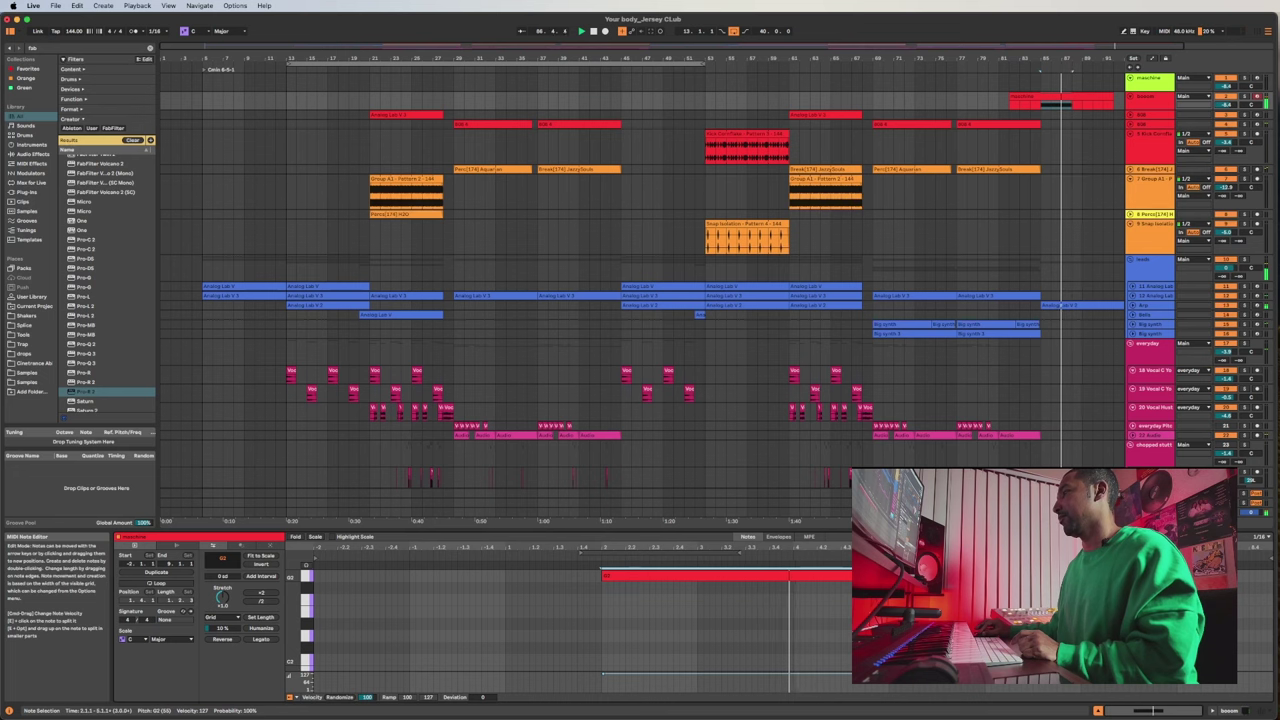
key("space")
key("space")
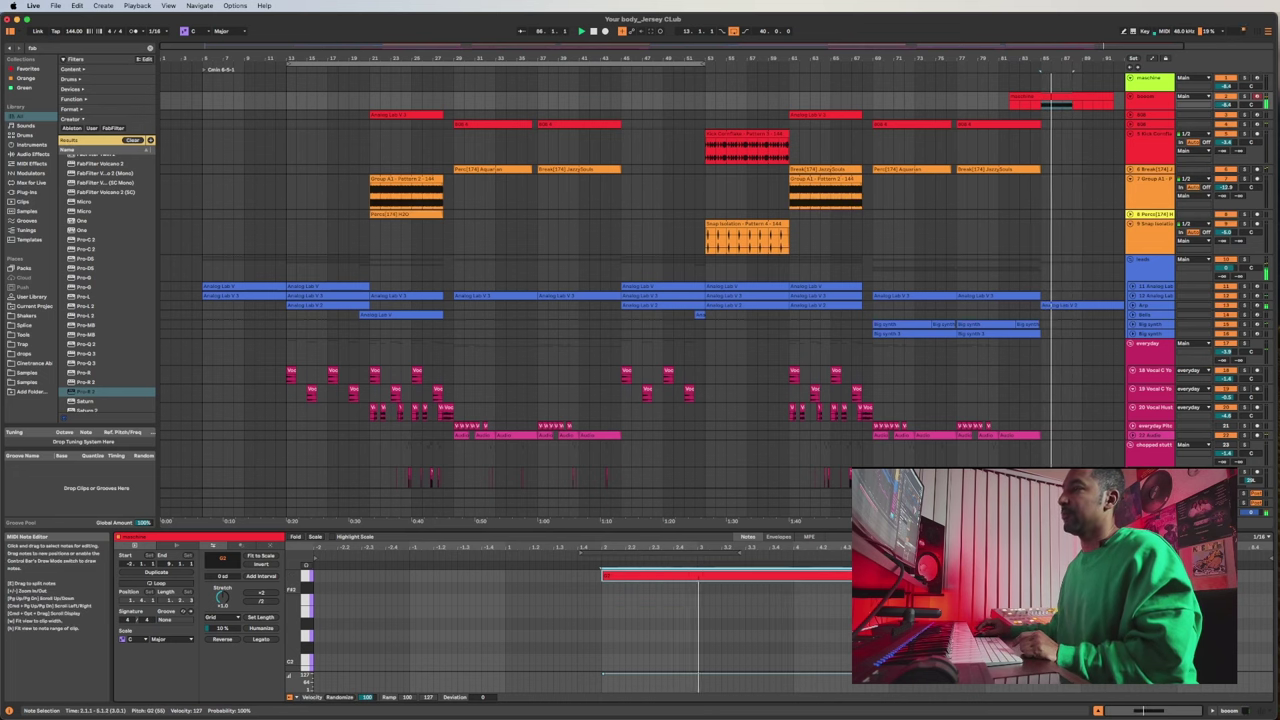
Examine the notes of the Arp clip at bar 85 and play the section from there.
scroll(1037, 251, "down", 2)
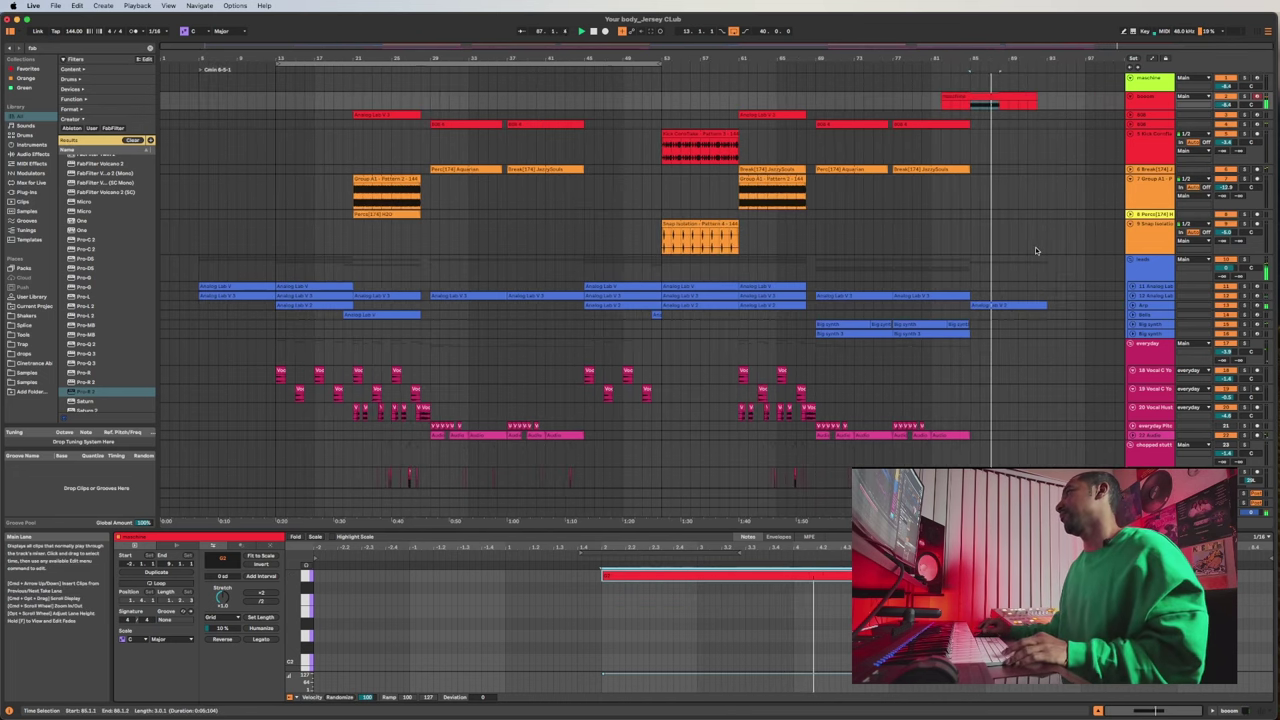
left_click(1001, 305)
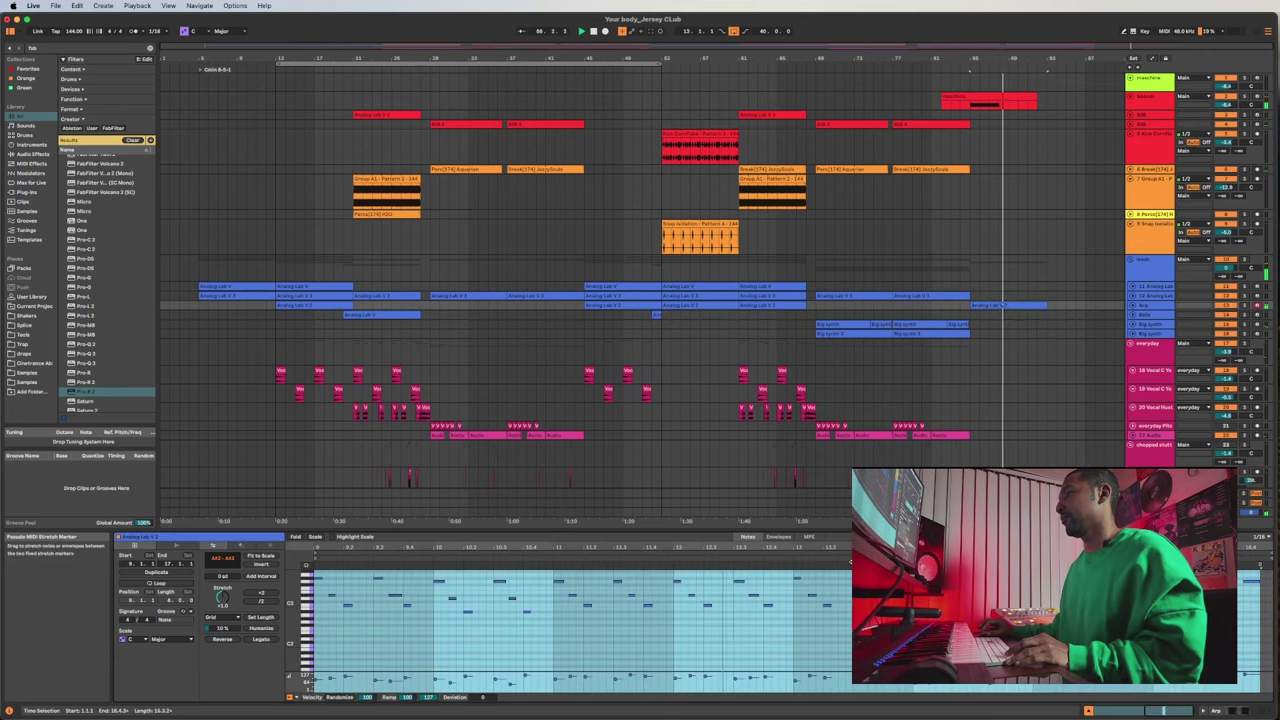
left_click_drag(796, 622, 880, 568)
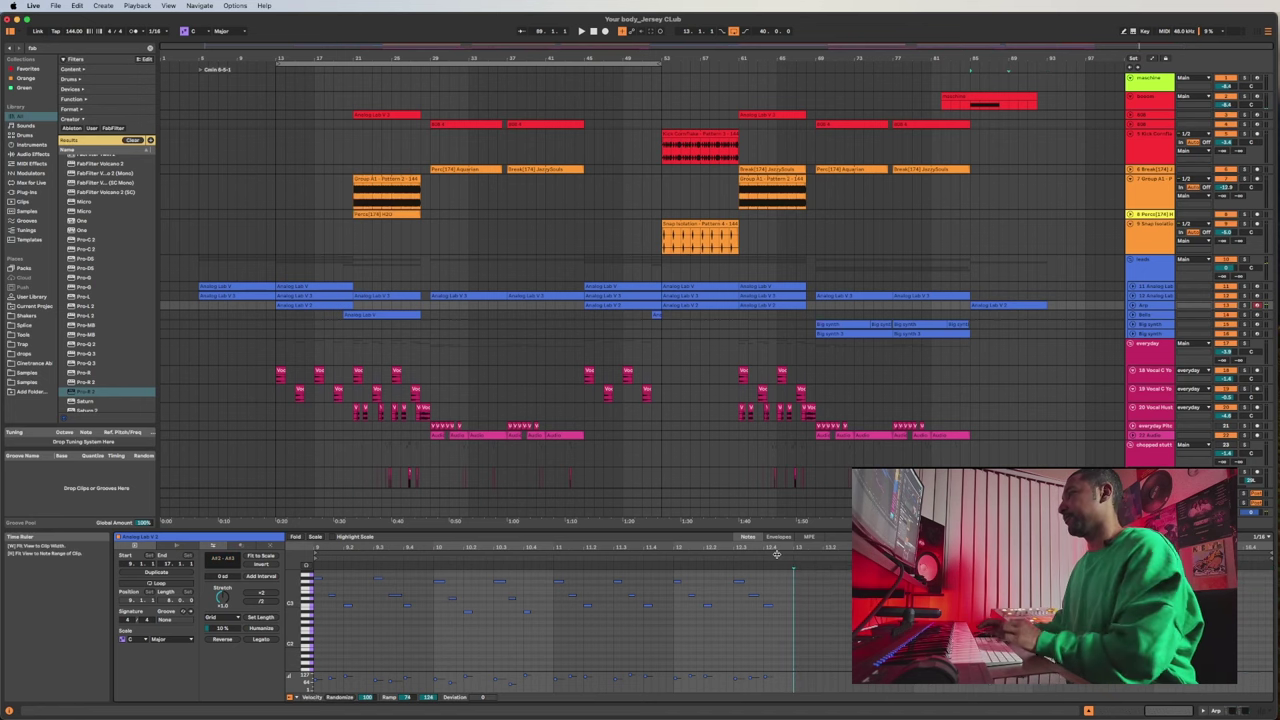
left_click(971, 286)
key("space")
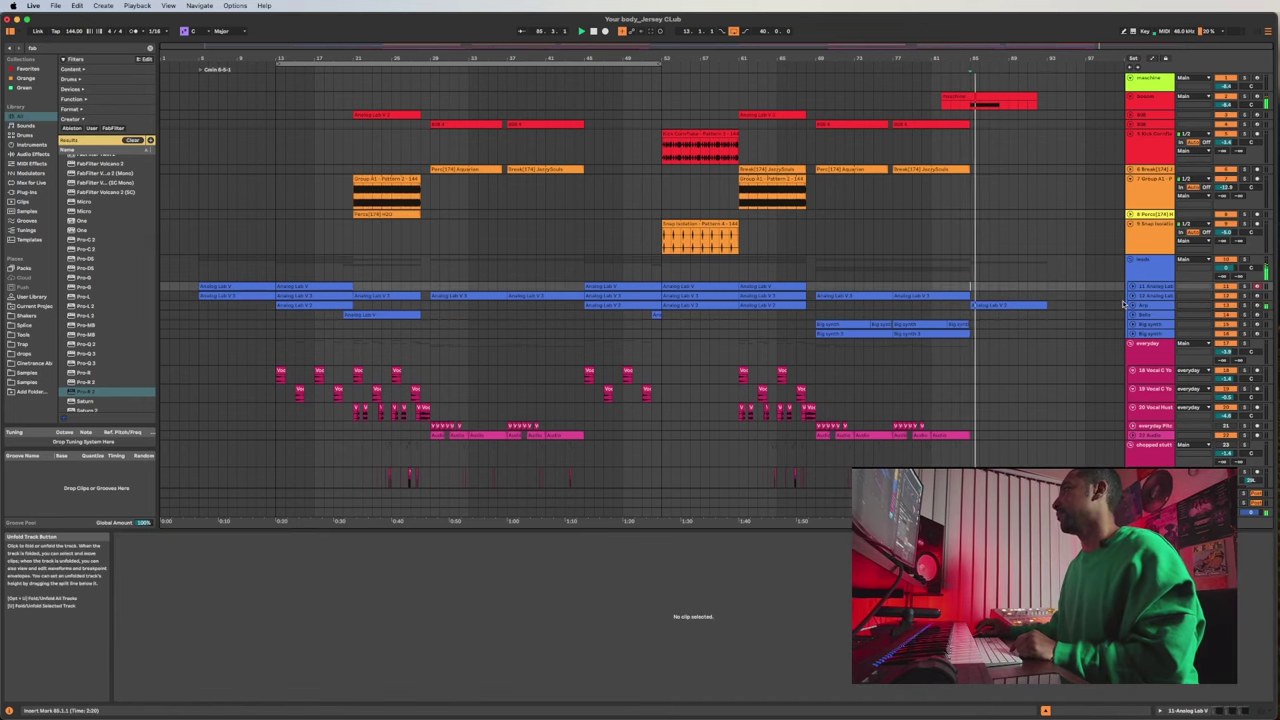
Search the browser for "valhal", select ValhallaVintageVerb and show the Arp track's device chain.
type("val")
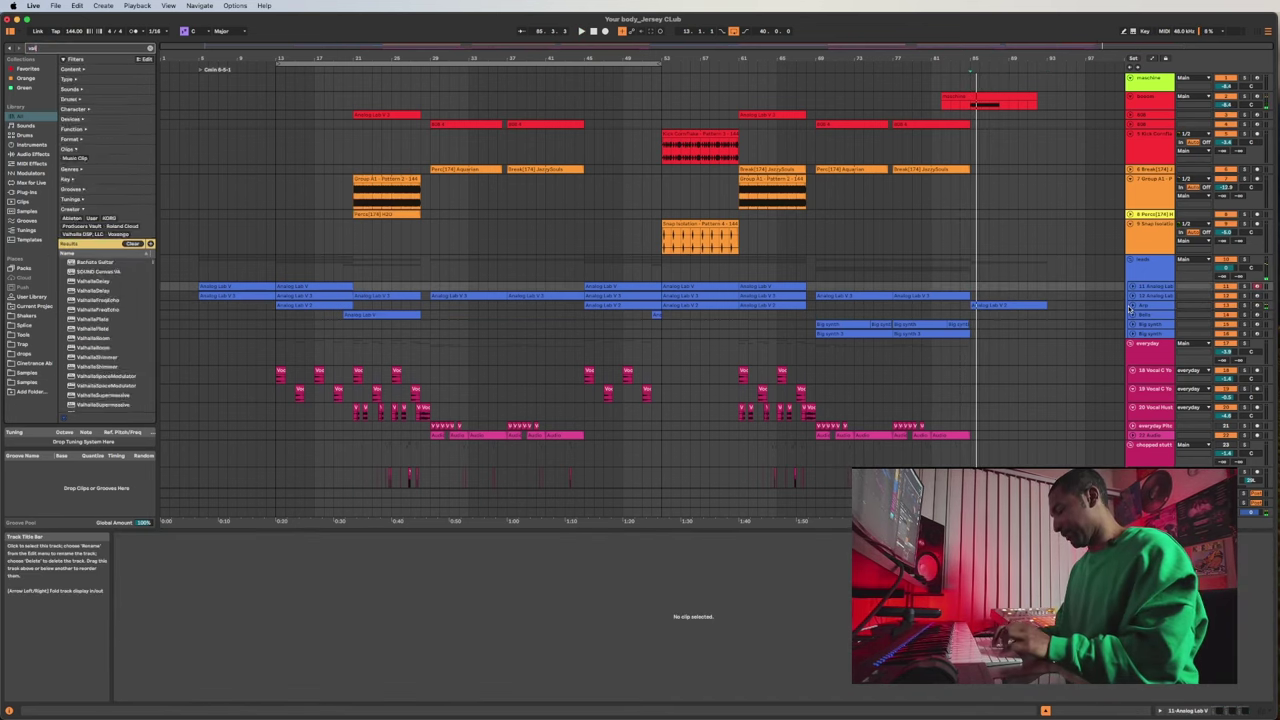
type("hal")
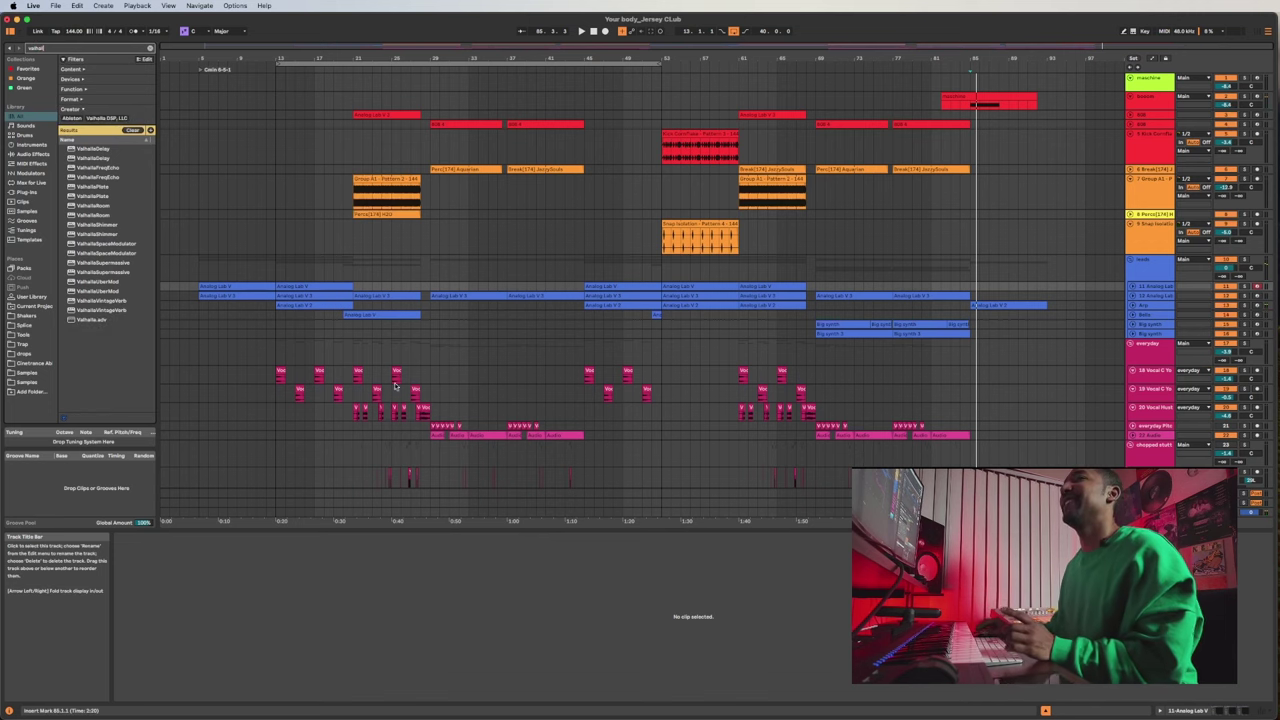
left_click(113, 312)
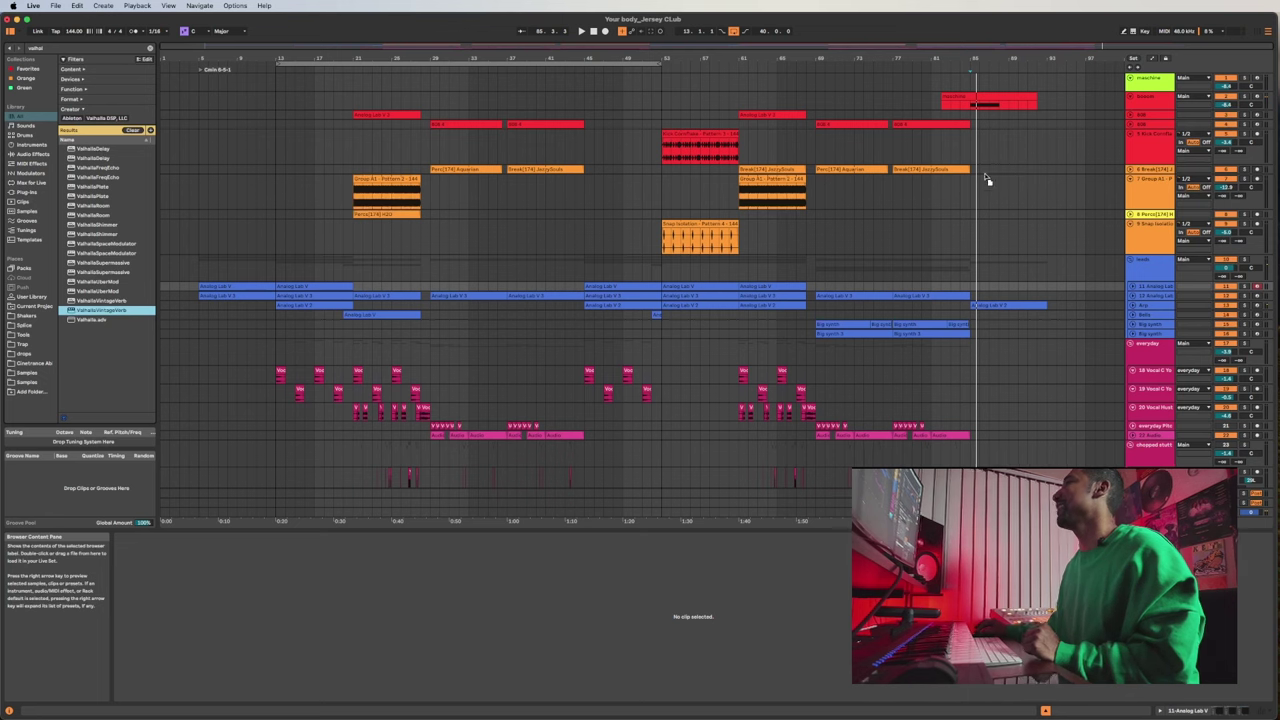
key("shift+Tab")
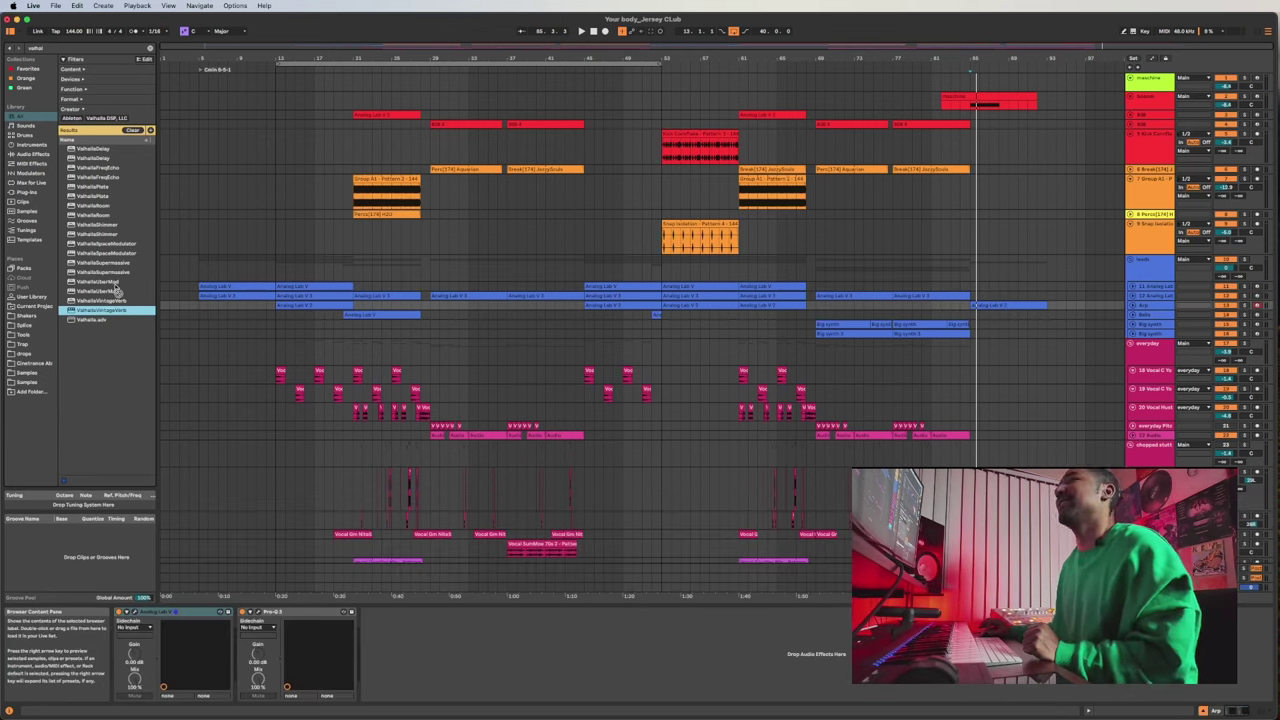
Duplicate the Arp track, keeping only the bar 85 clip on the copy and deleting that clip from the original track.
left_click(1013, 305)
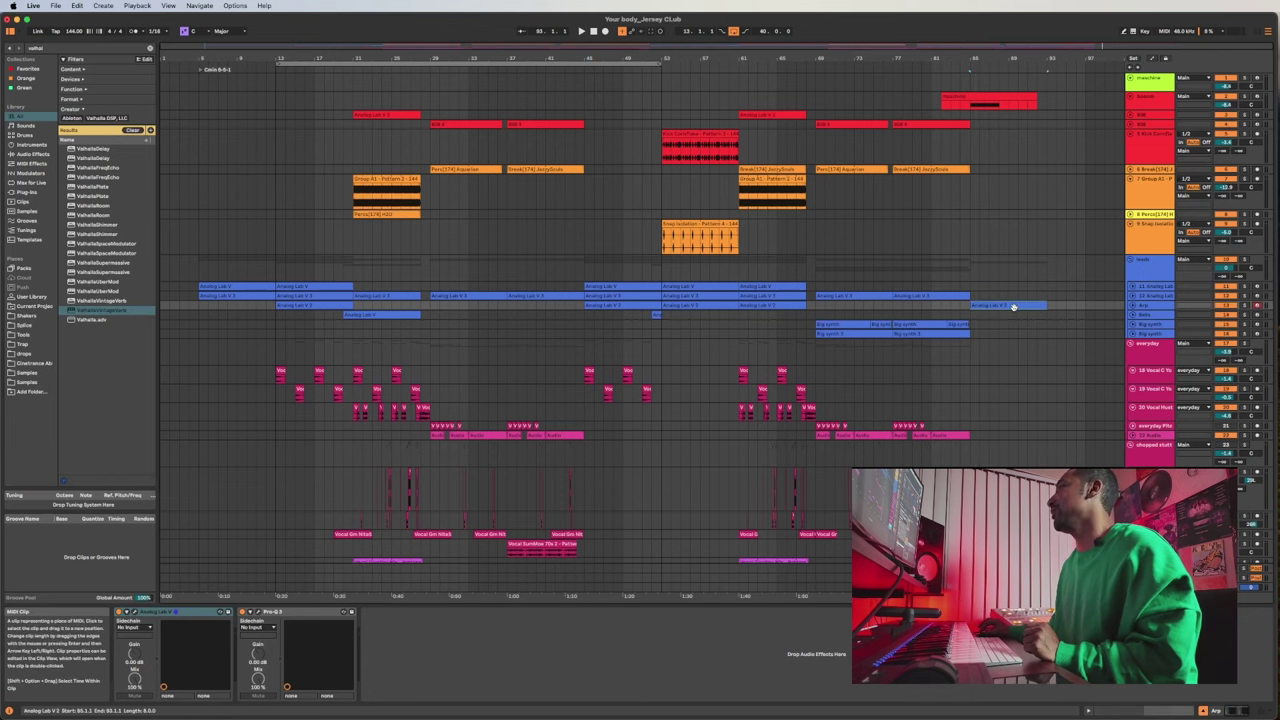
left_click(1157, 307)
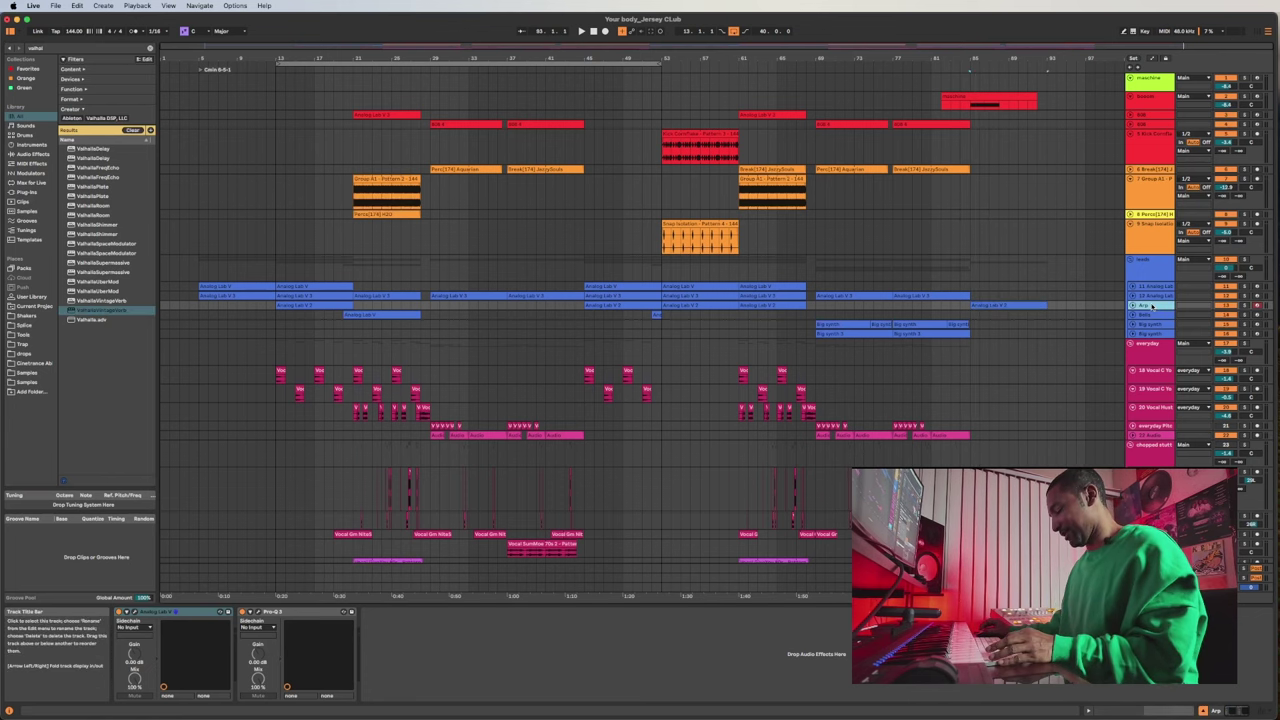
key("super+d")
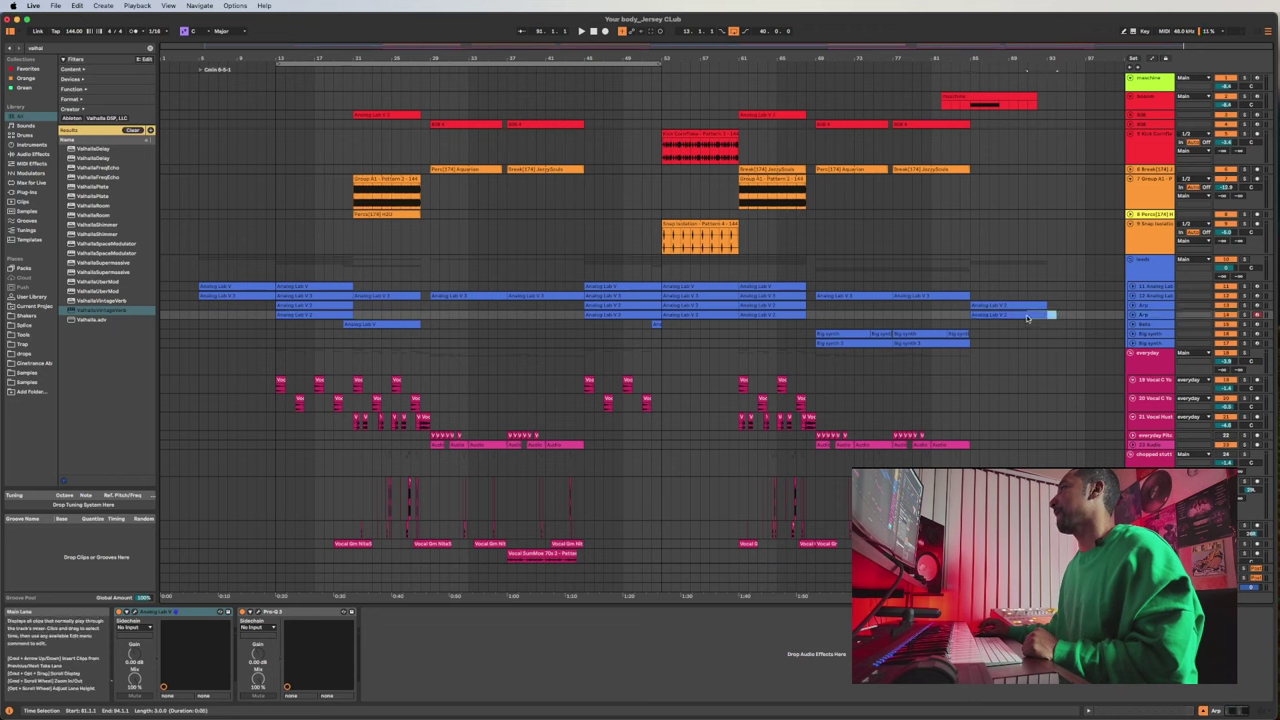
left_click(988, 307)
key("Delete")
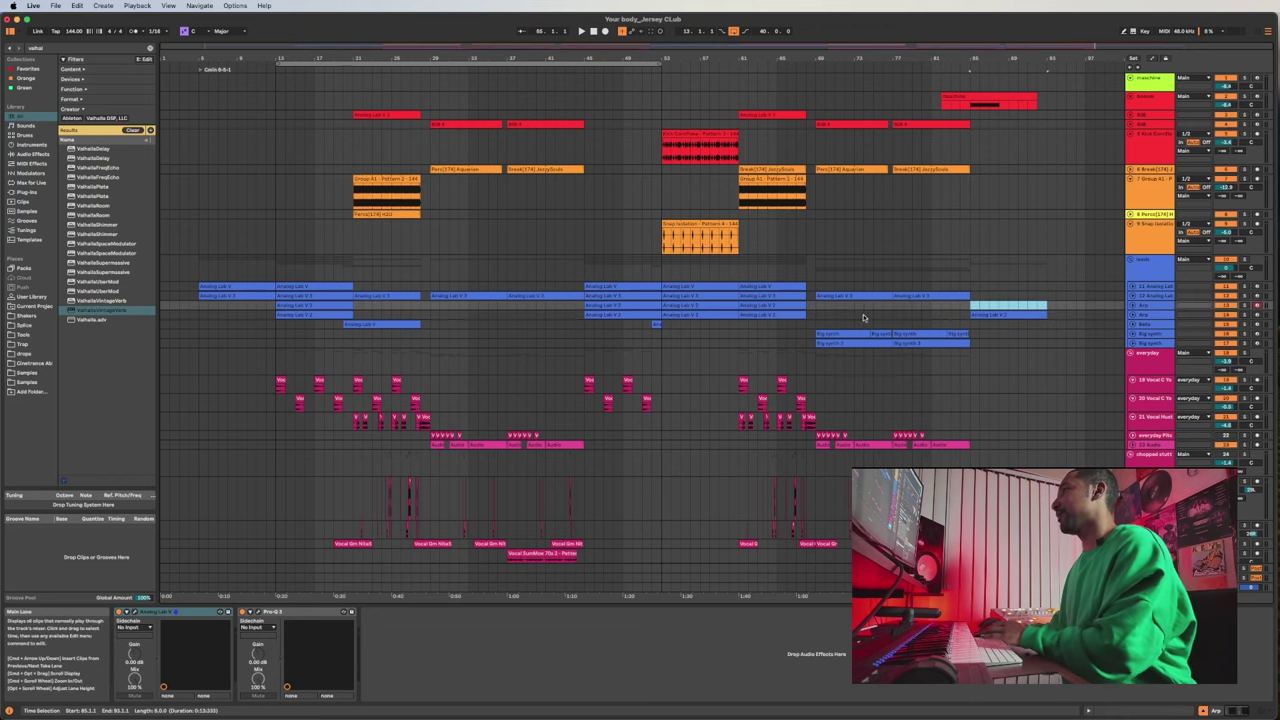
left_click_drag(829, 315, 266, 318)
key("Delete")
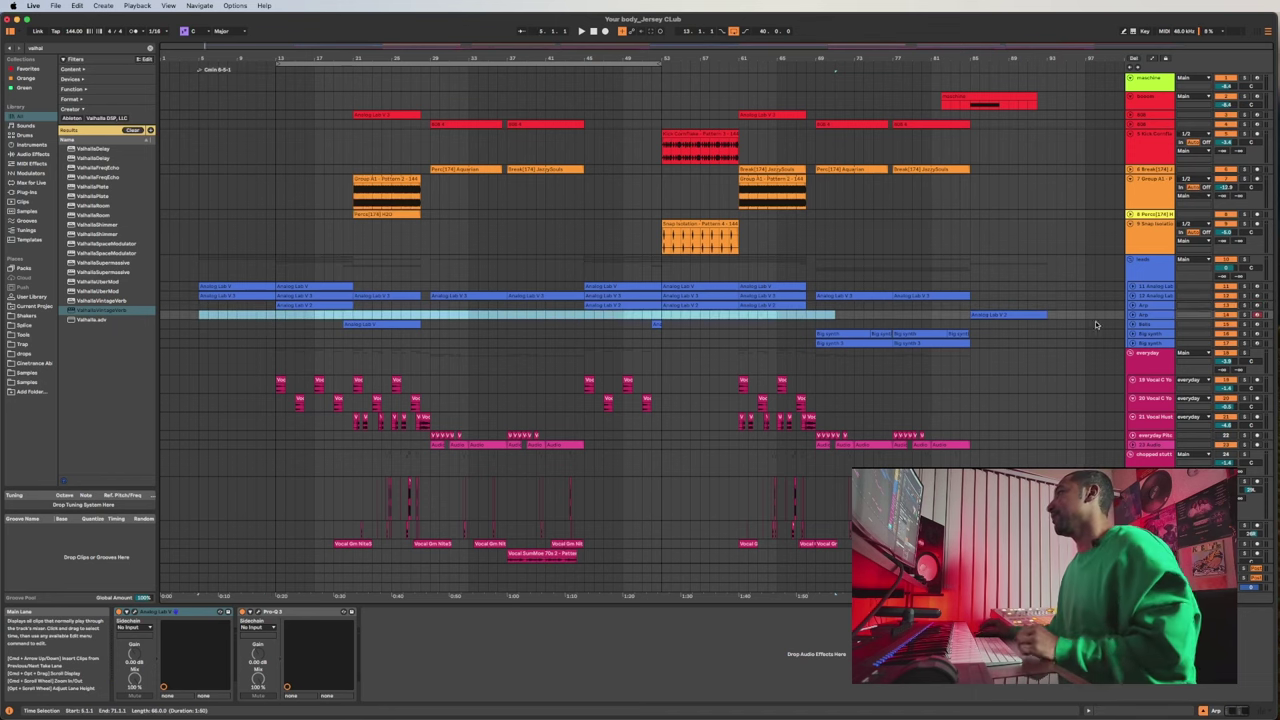
Add ValhallaVintageVerb to the duplicated Arp track and set its mix to 44.9 %.
left_click(101, 311)
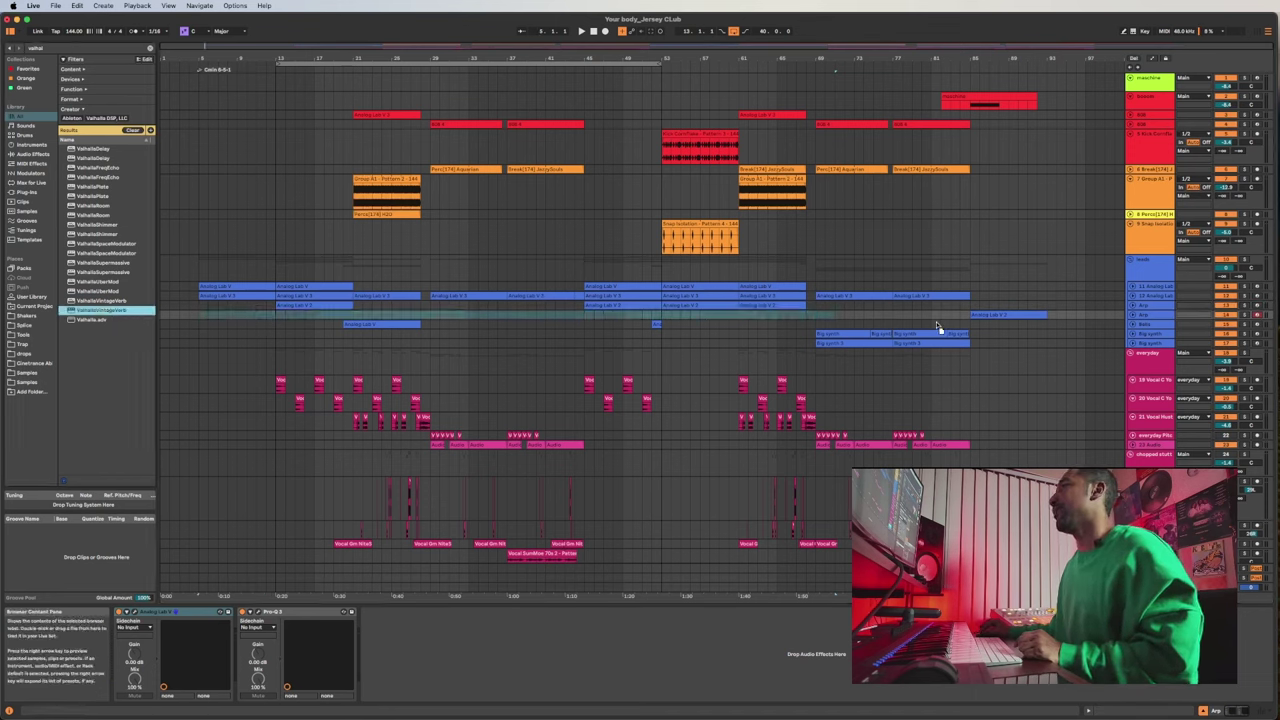
left_click_drag(958, 318, 953, 318)
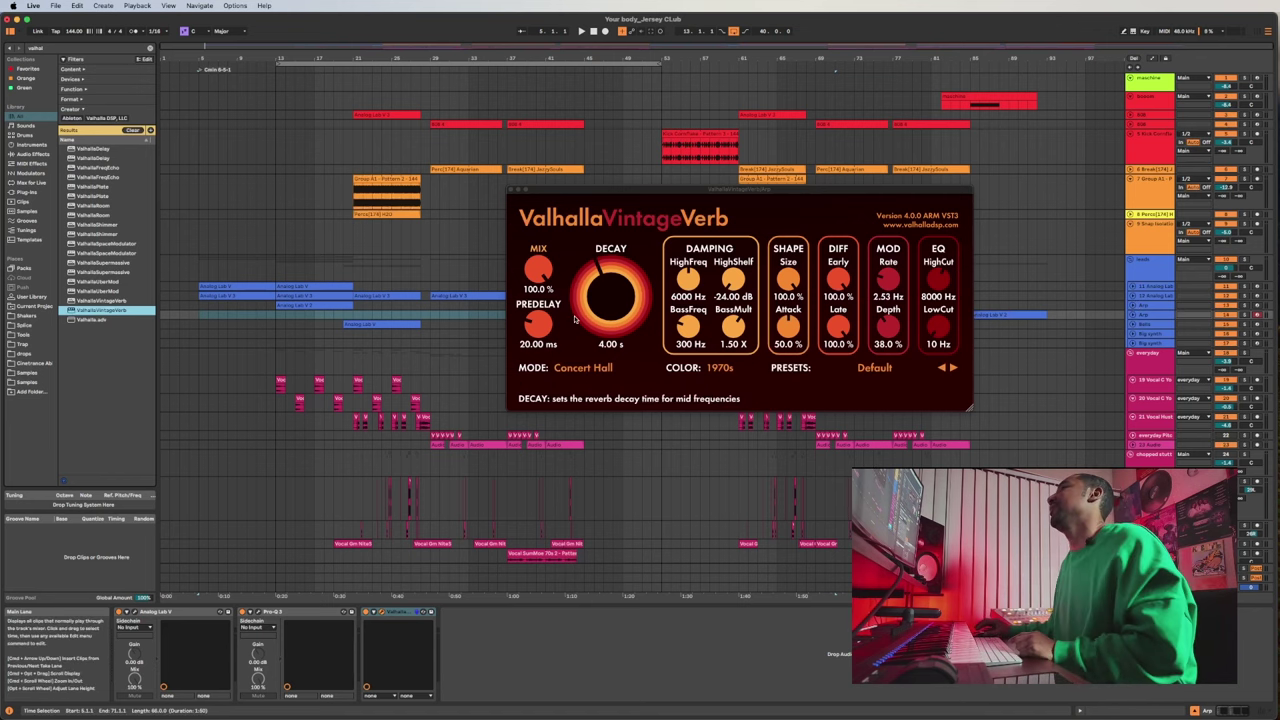
left_click_drag(538, 270, 549, 339)
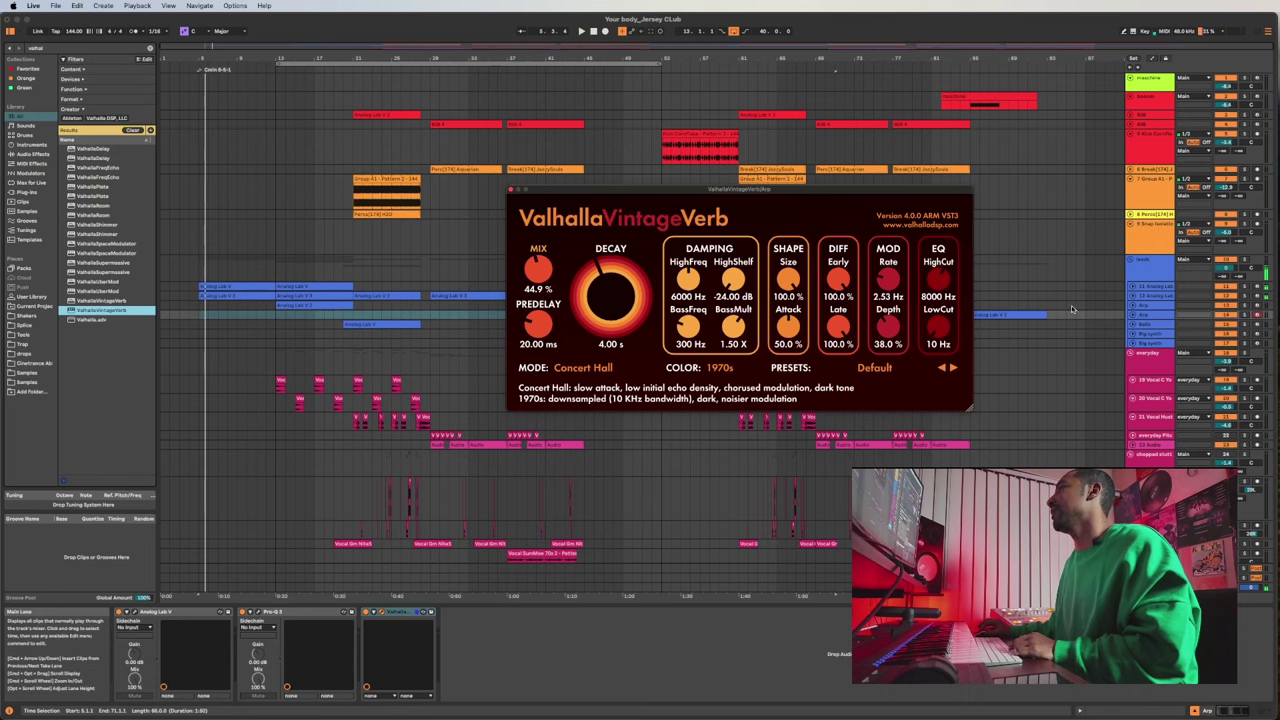
Raise the ValhallaVintageVerb mix on the duplicated Arp track to 58.2 % while playing its bar 85 clip.
left_click(1017, 314)
key("space")
key("space")
left_click_drag(551, 274, 554, 256)
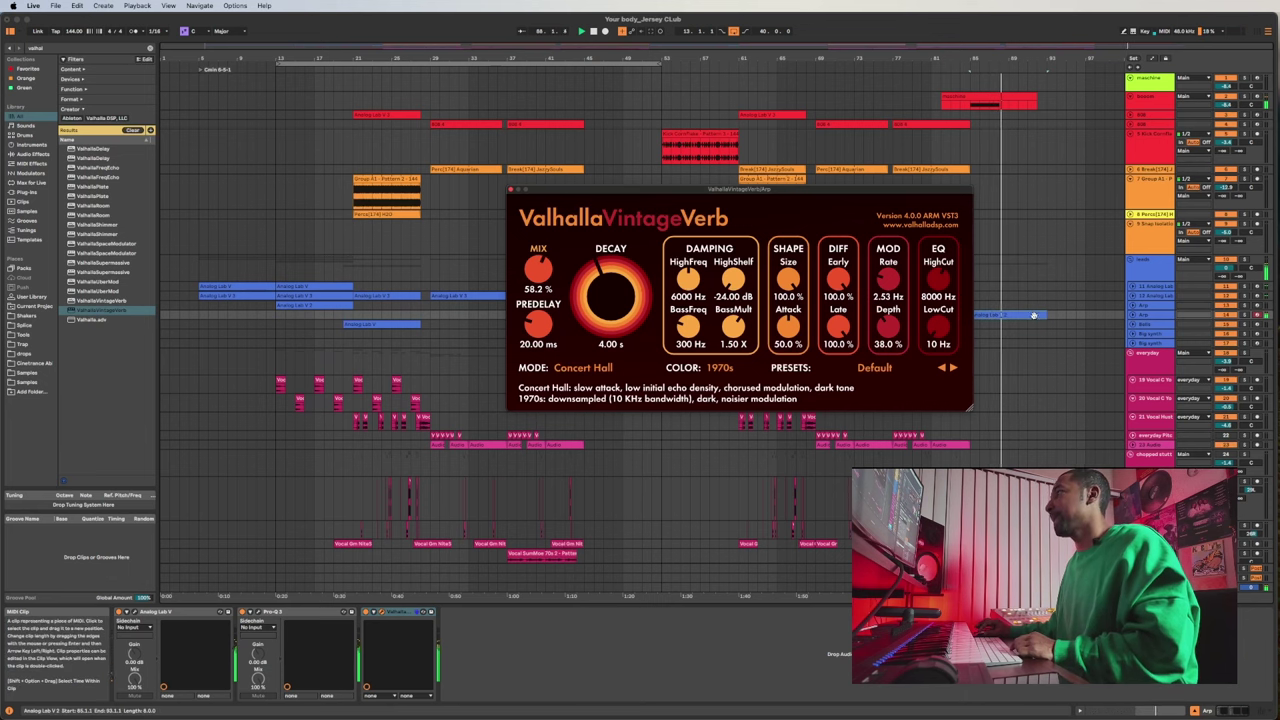
Shorten the bar 85 Arp clip to end at bar 90, close the reverb window and play from bar 84.
left_click_drag(1045, 315, 1018, 315)
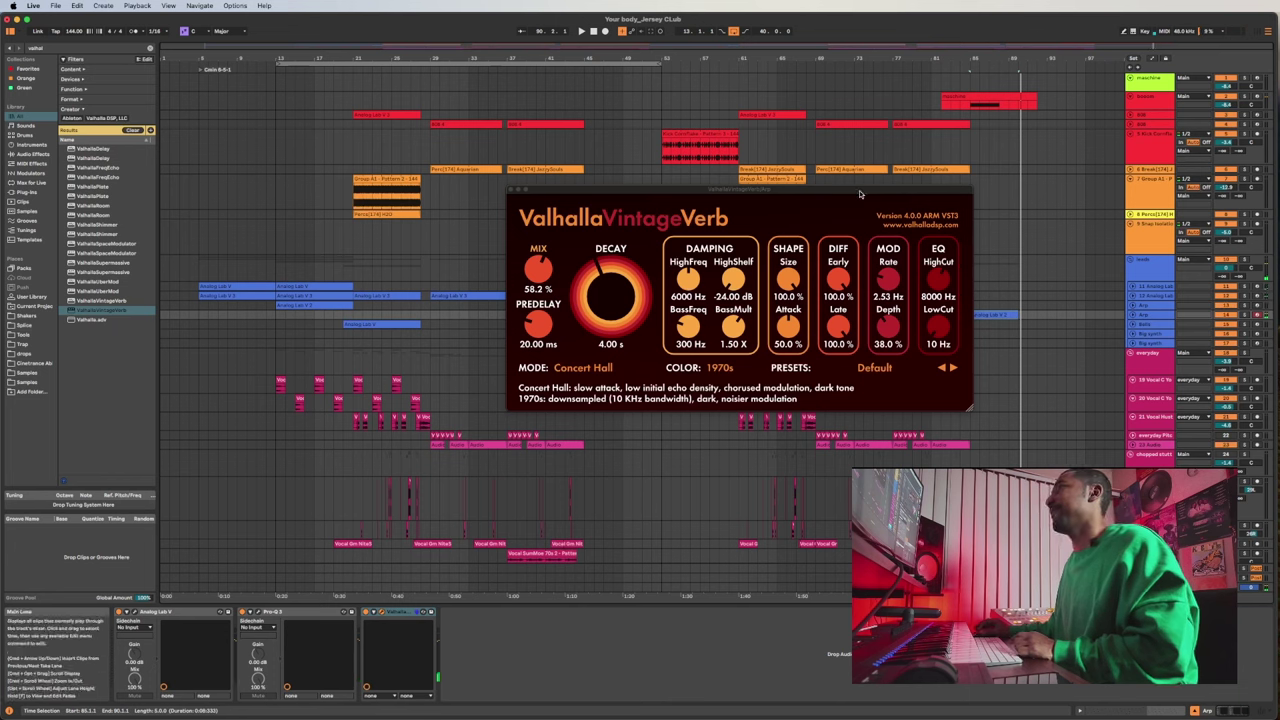
left_click(512, 190)
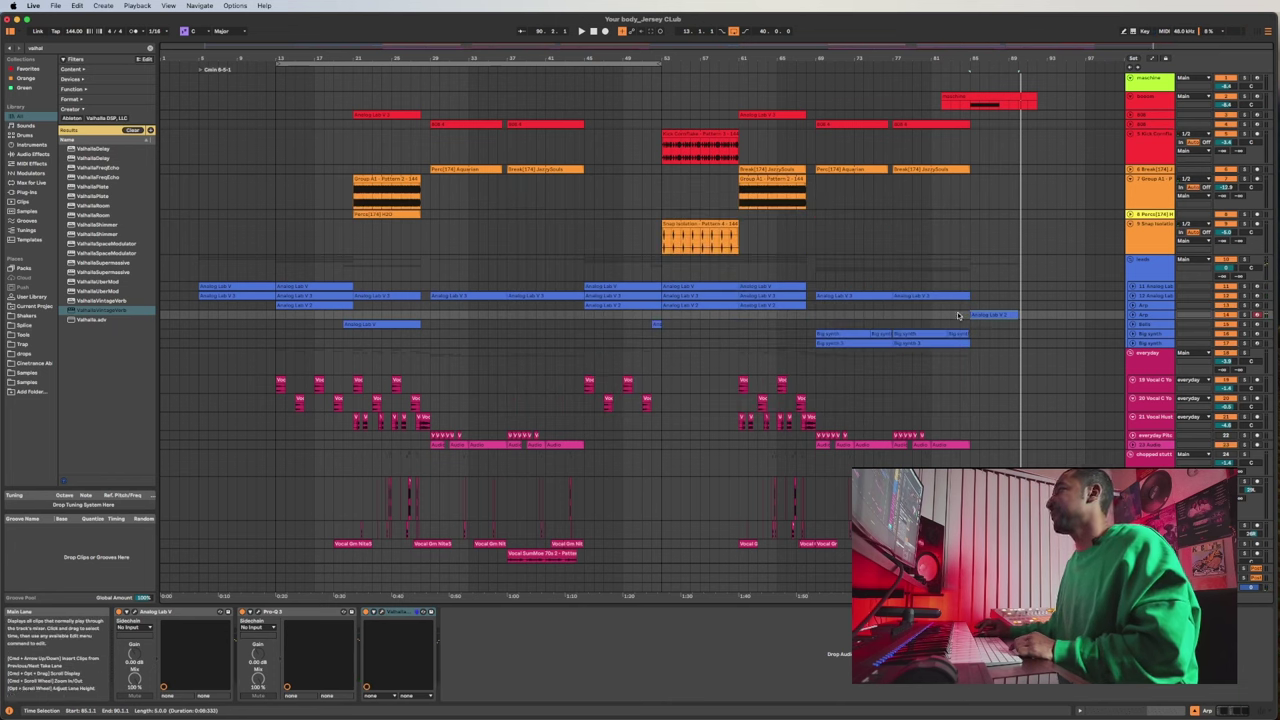
left_click(957, 316)
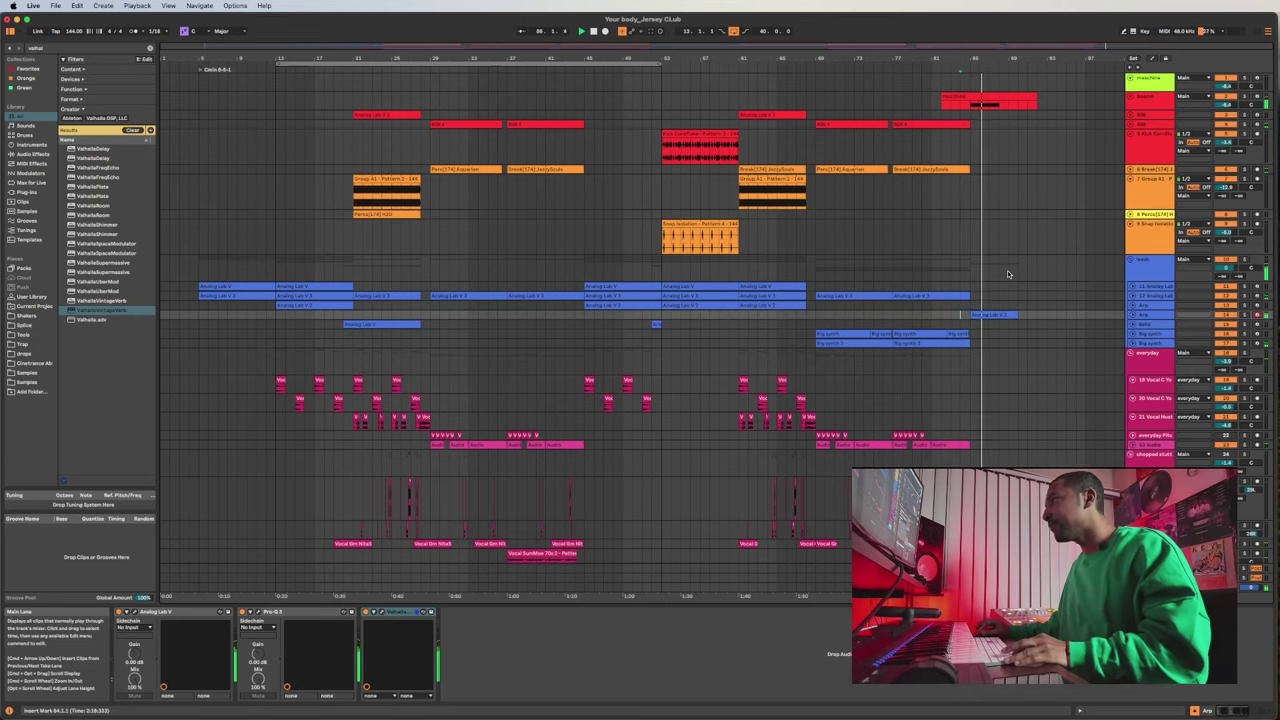
key("u")
key("u")
scroll(981, 269, "up", 1)
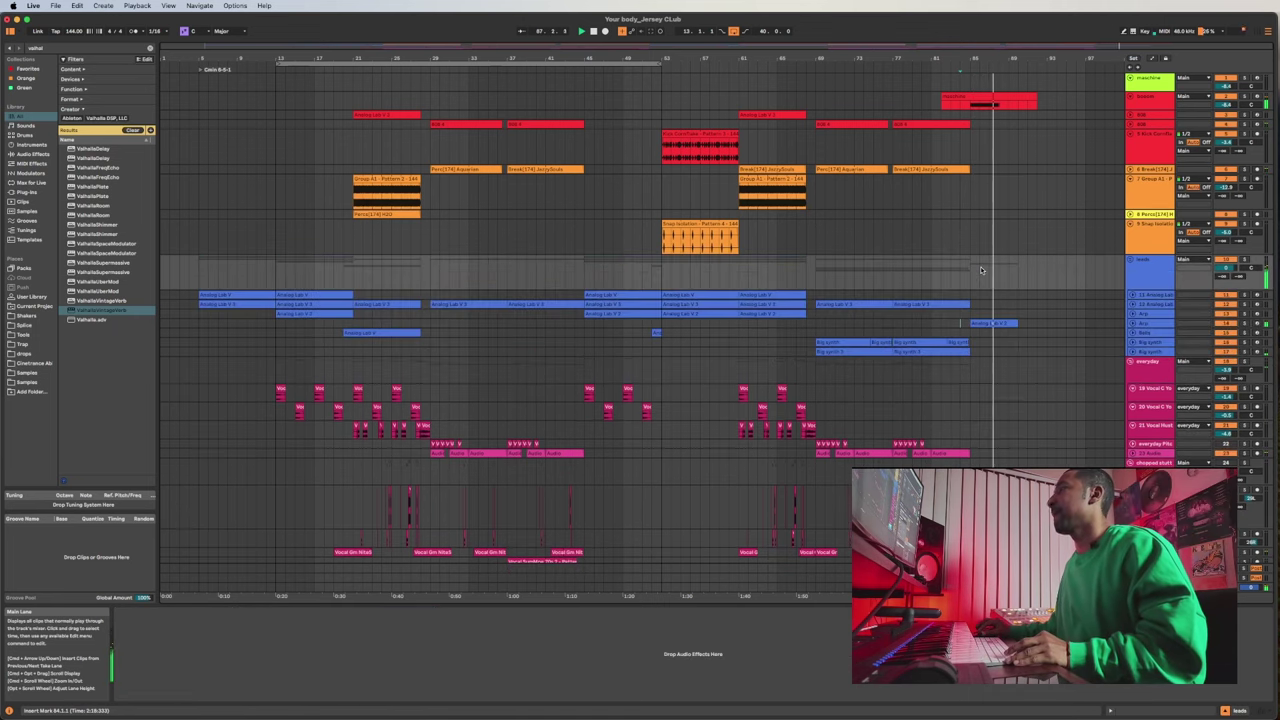
key("u")
key("u")
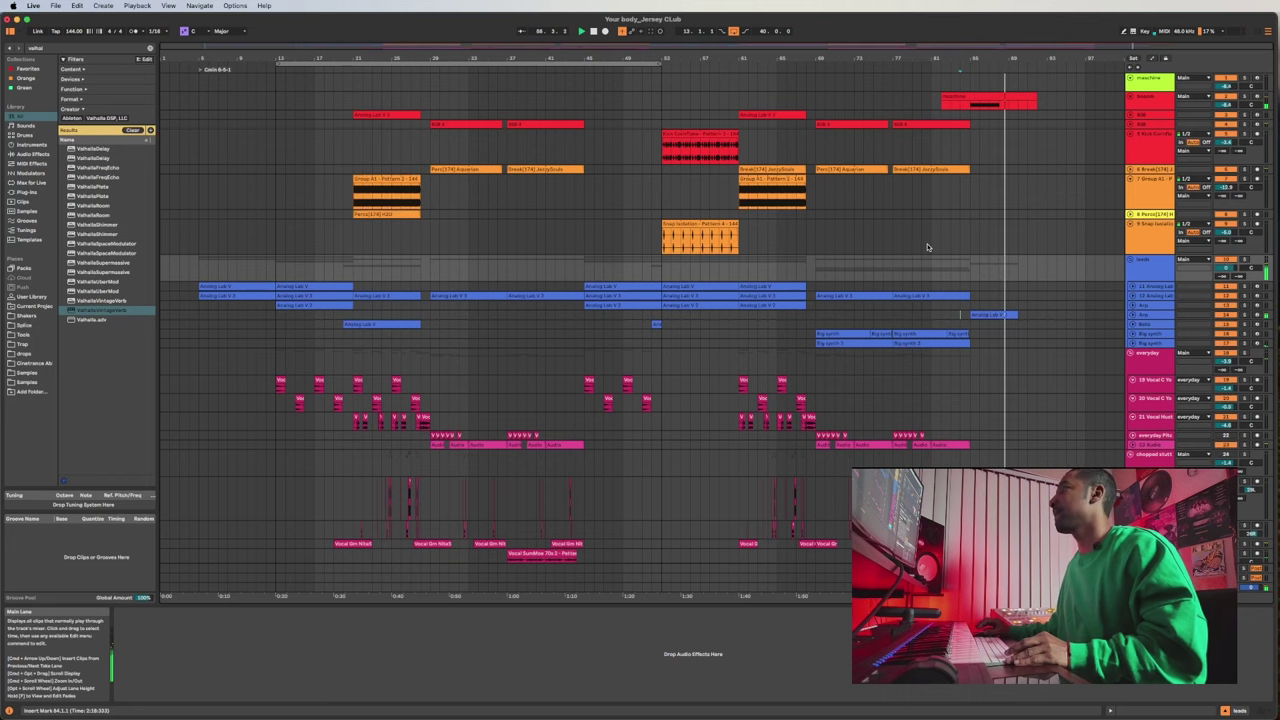
Fold the Group A1, Snap Isolation and Kick Cornflake tracks.
left_click(1131, 179)
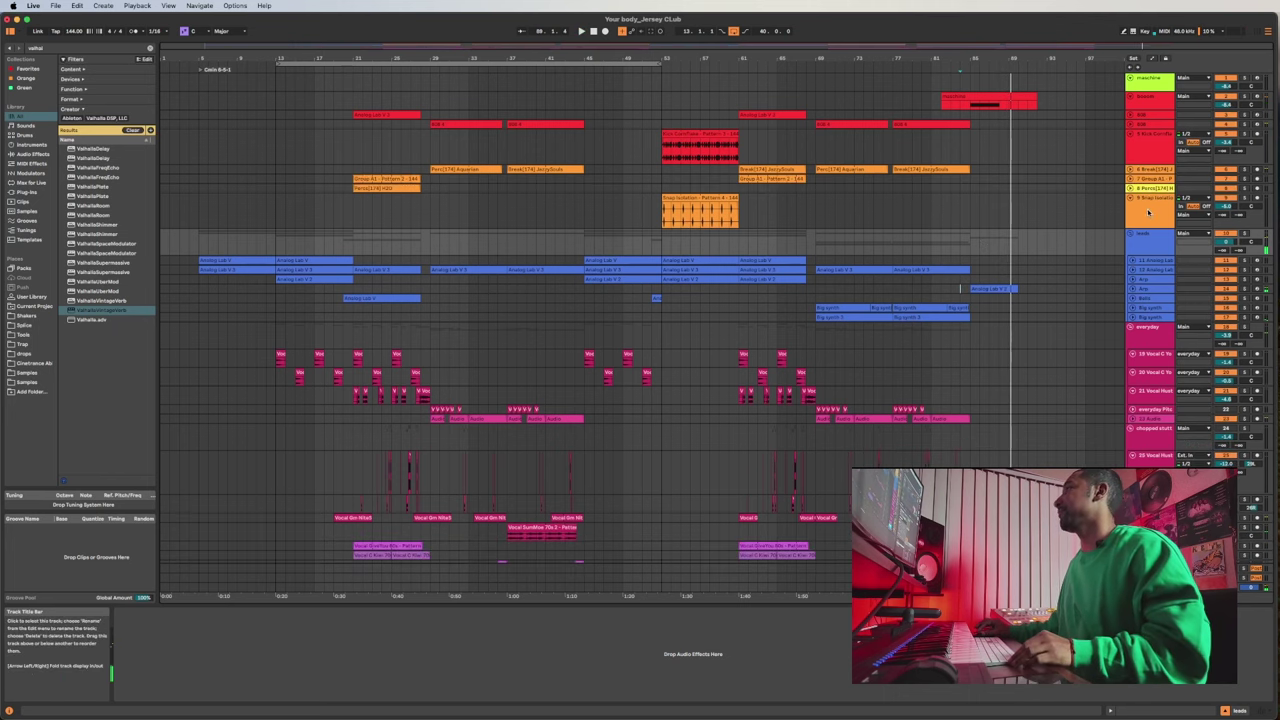
left_click(1146, 209)
left_click(1131, 198)
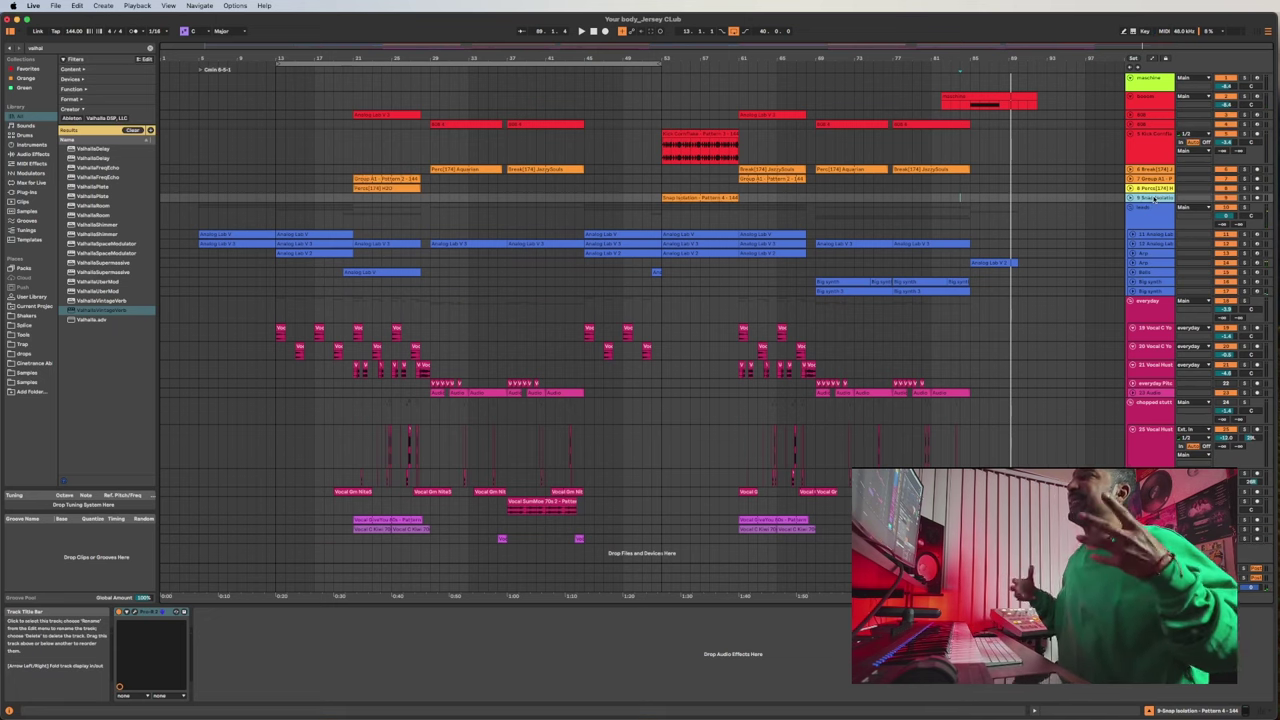
left_click(1131, 134)
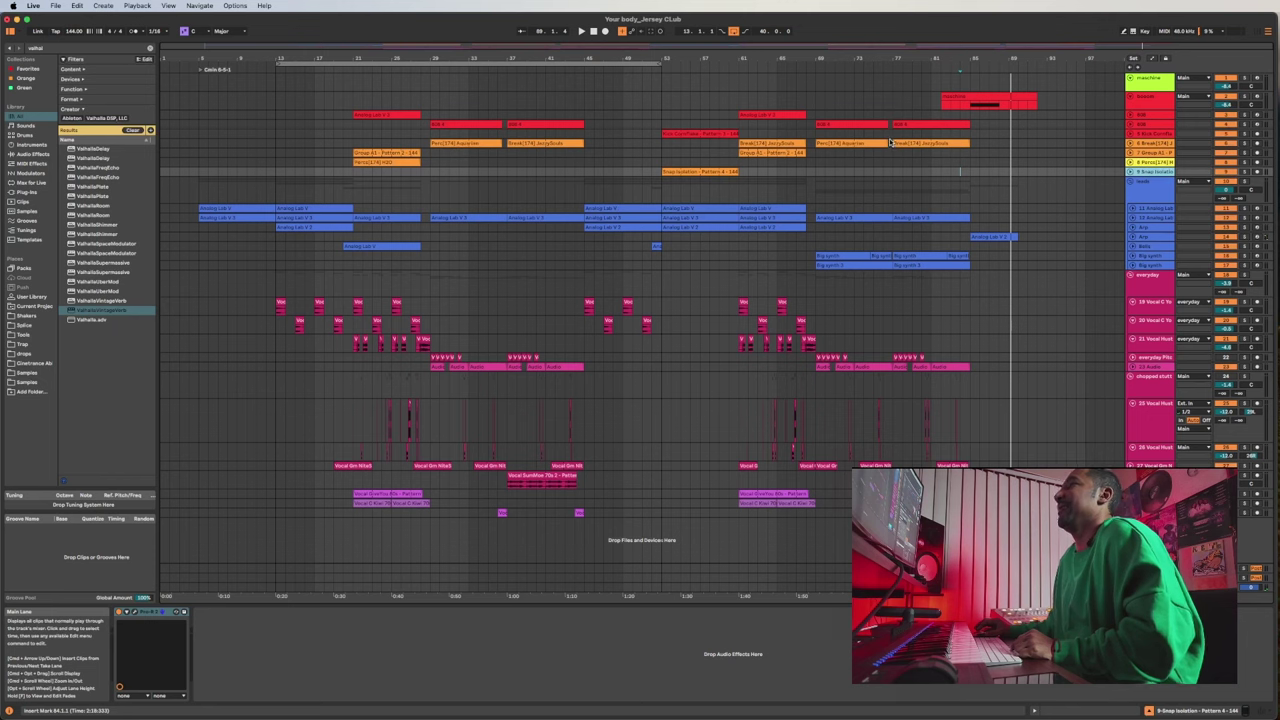
Audition the kick section, group the tracks from the lower 808 through Snap Isolation, and name the group Drums.
left_click(690, 132)
key("space")
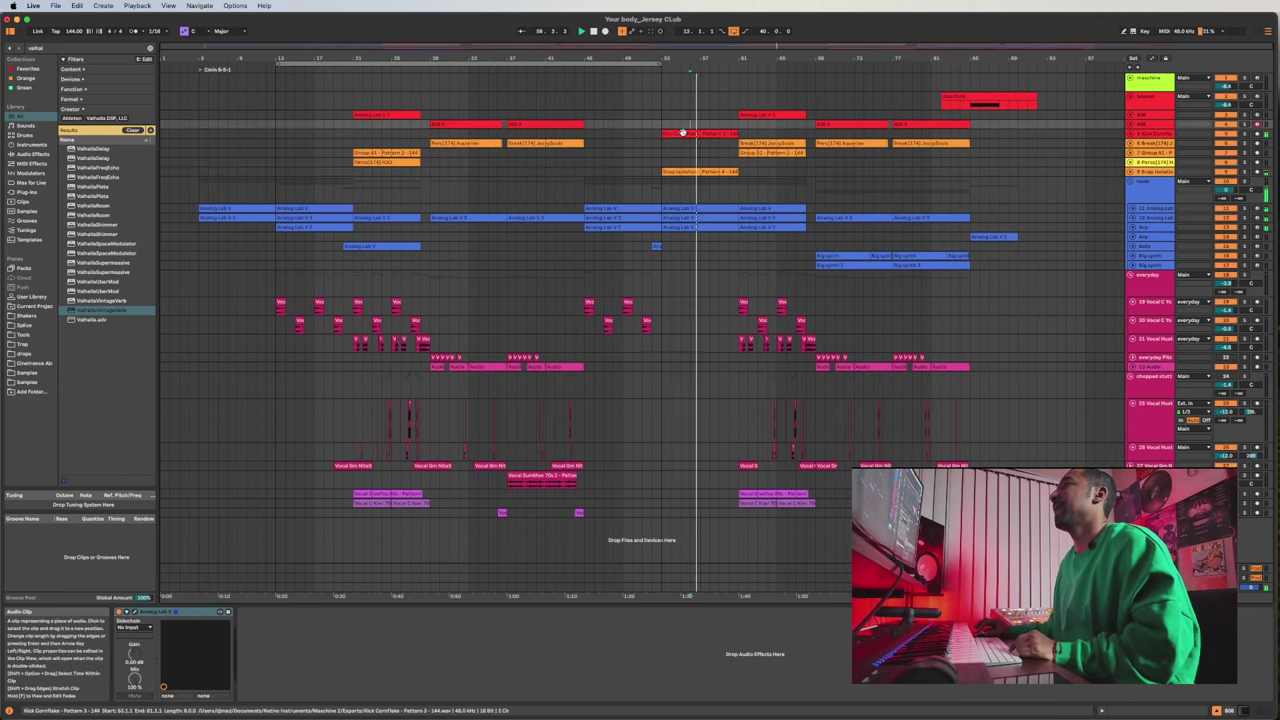
left_click(1145, 125)
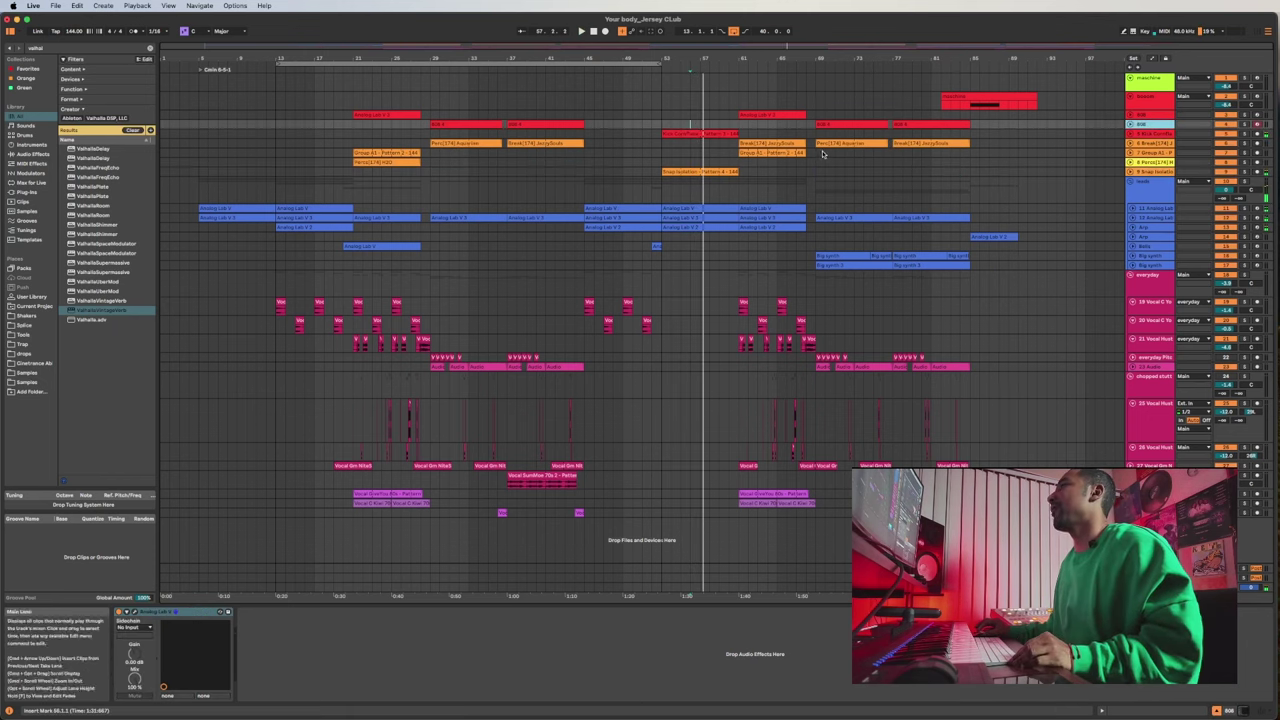
left_click(1150, 172, "shift")
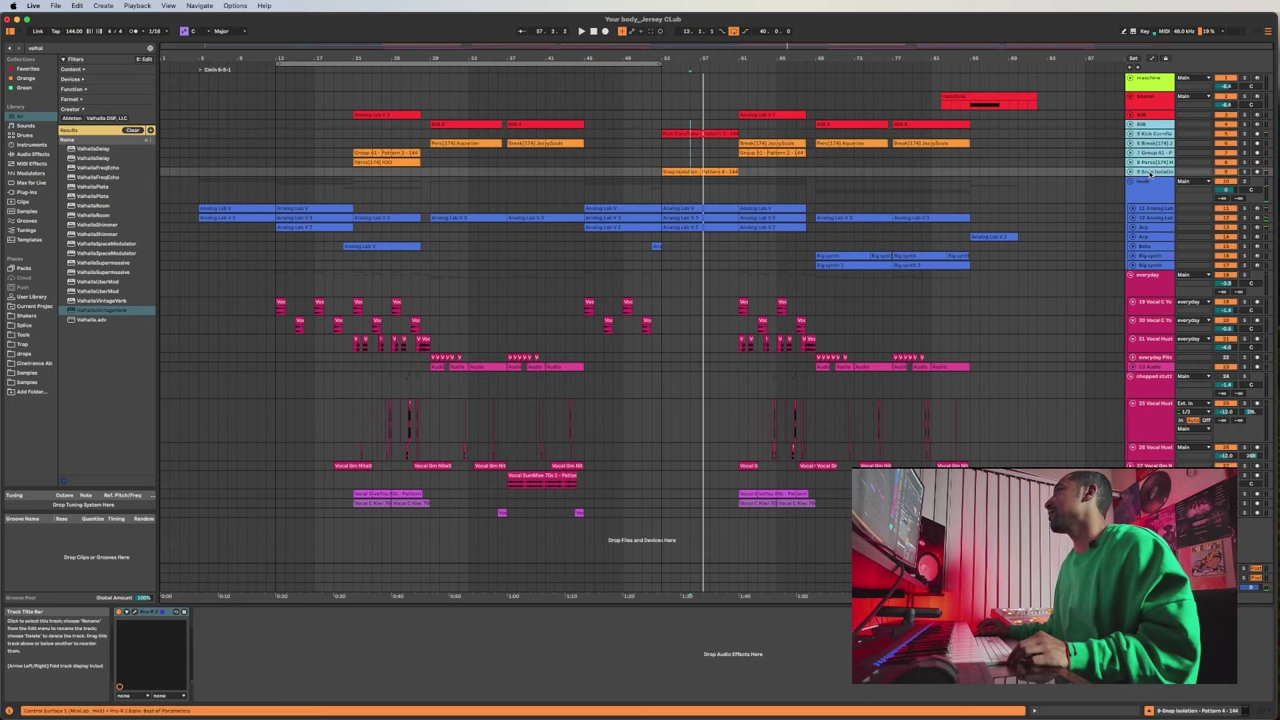
key("super+g")
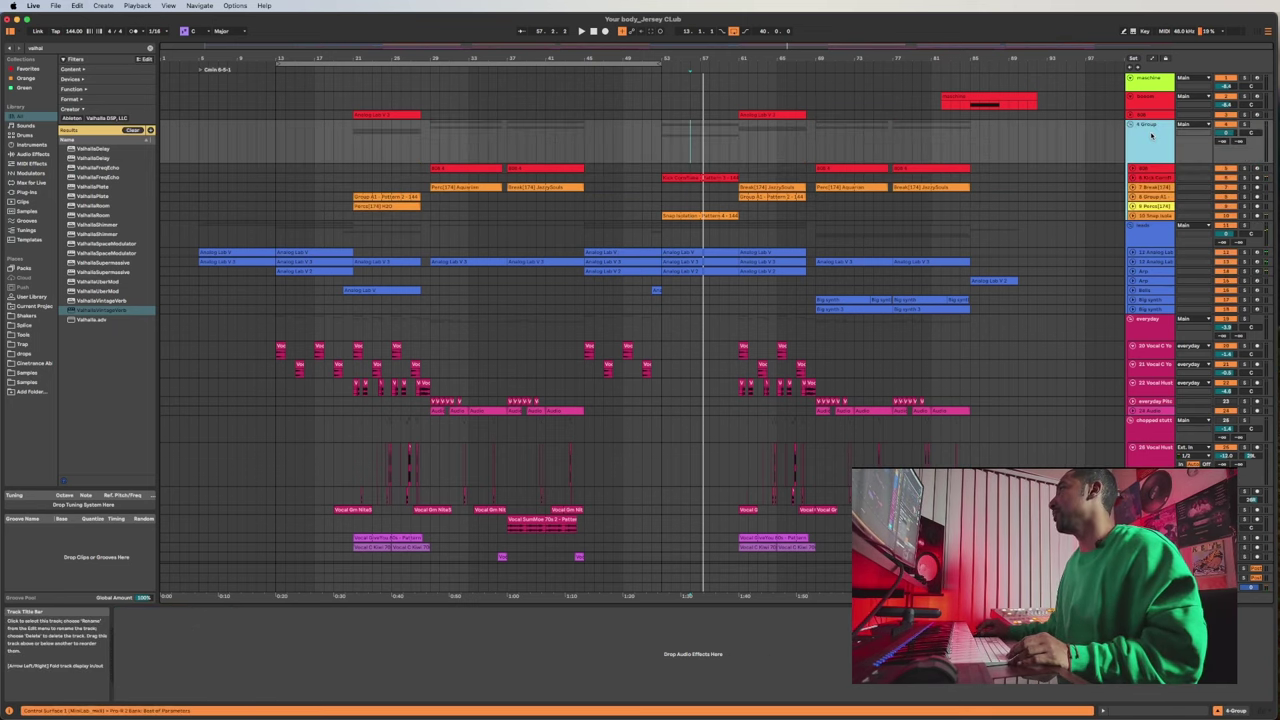
key("super+r")
type("D")
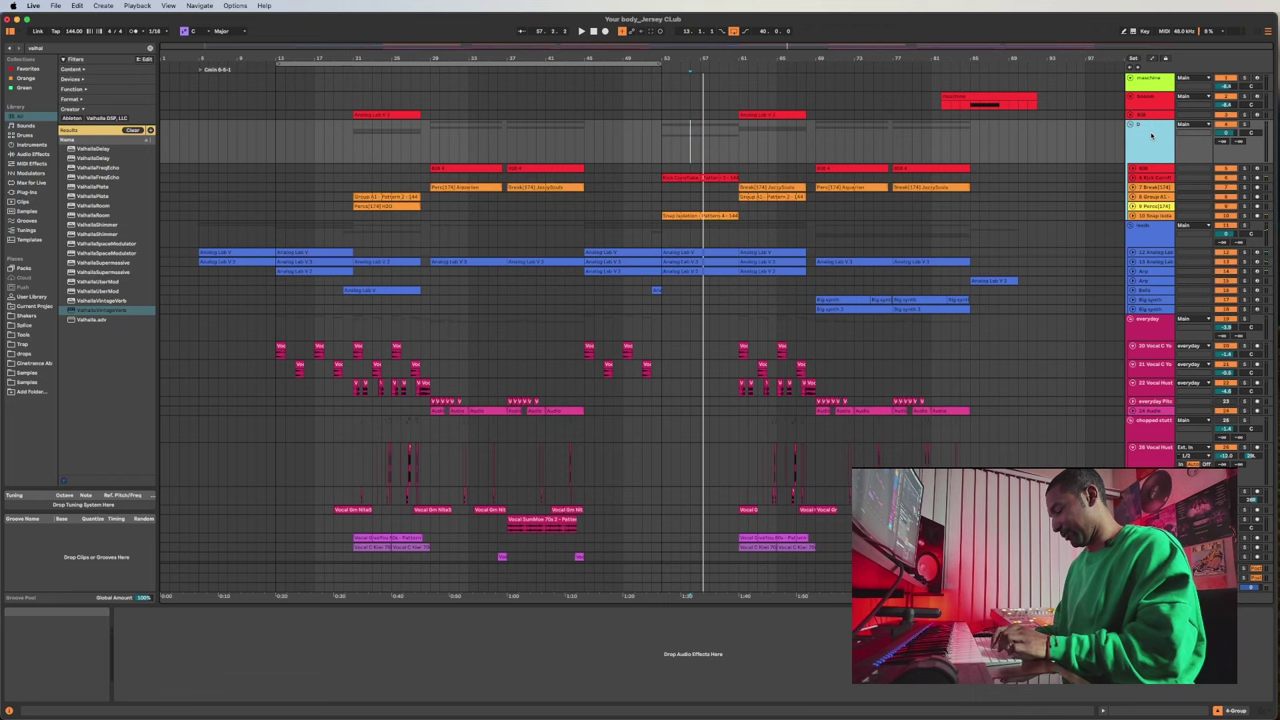
Inspect and play the bar 61 clip on the 808 track above the Drums group, and rename that track Synth bass.
left_click(1148, 116)
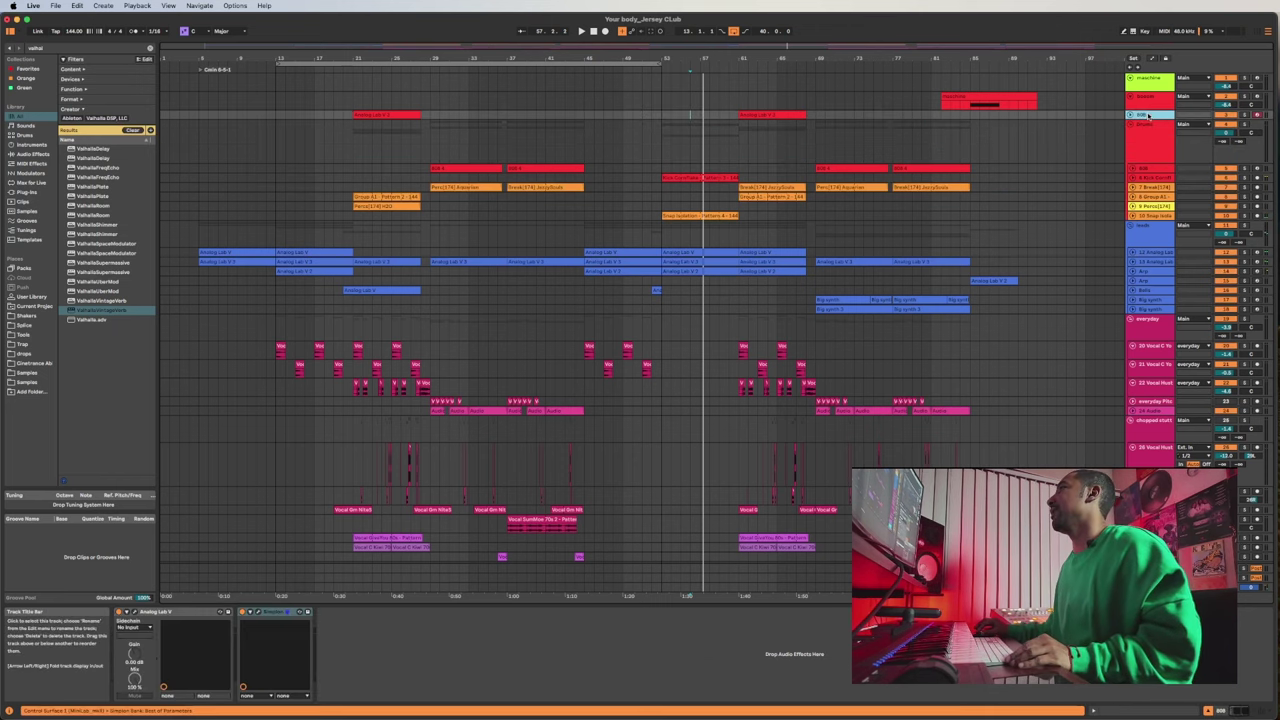
left_click(1130, 116)
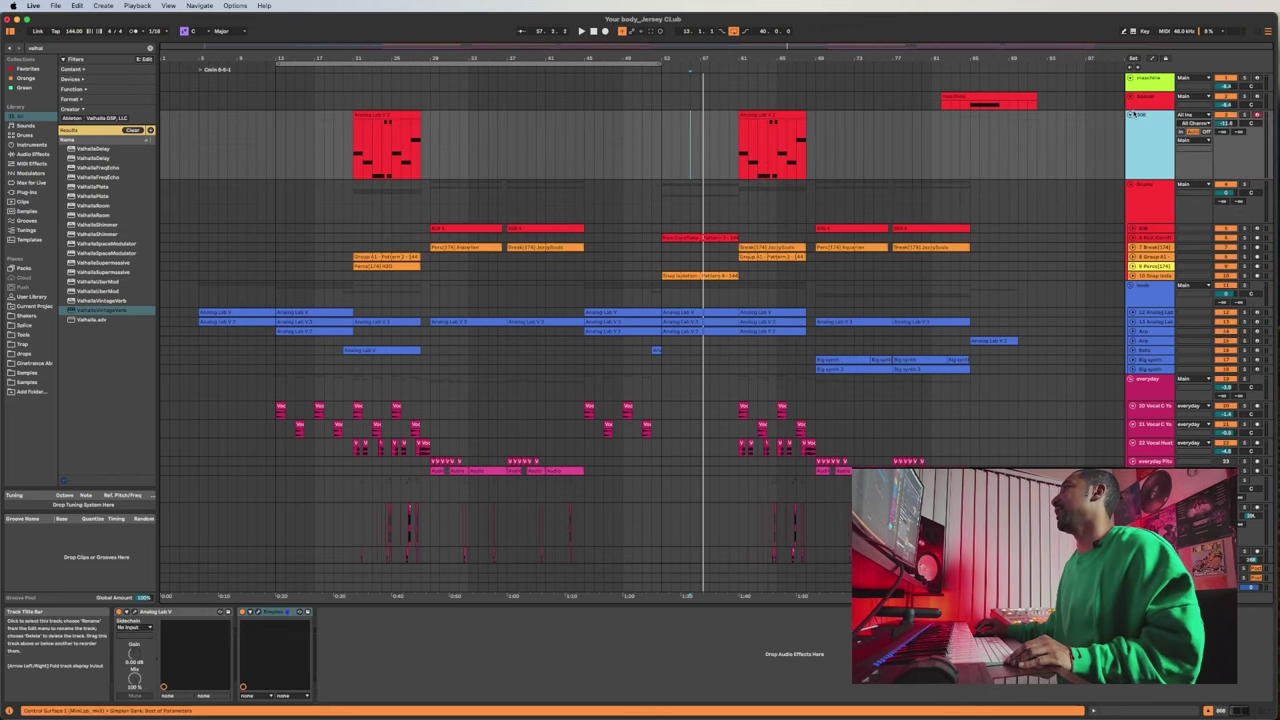
left_click(1130, 116)
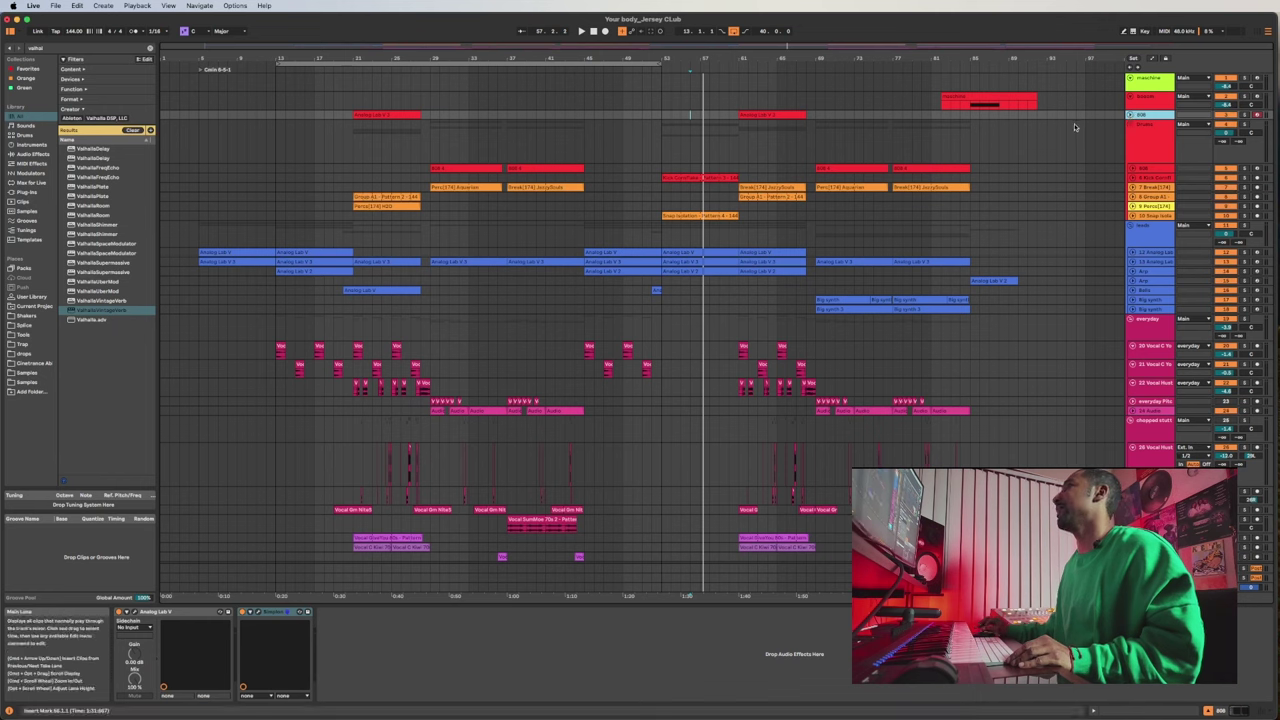
left_click(777, 116)
key("space")
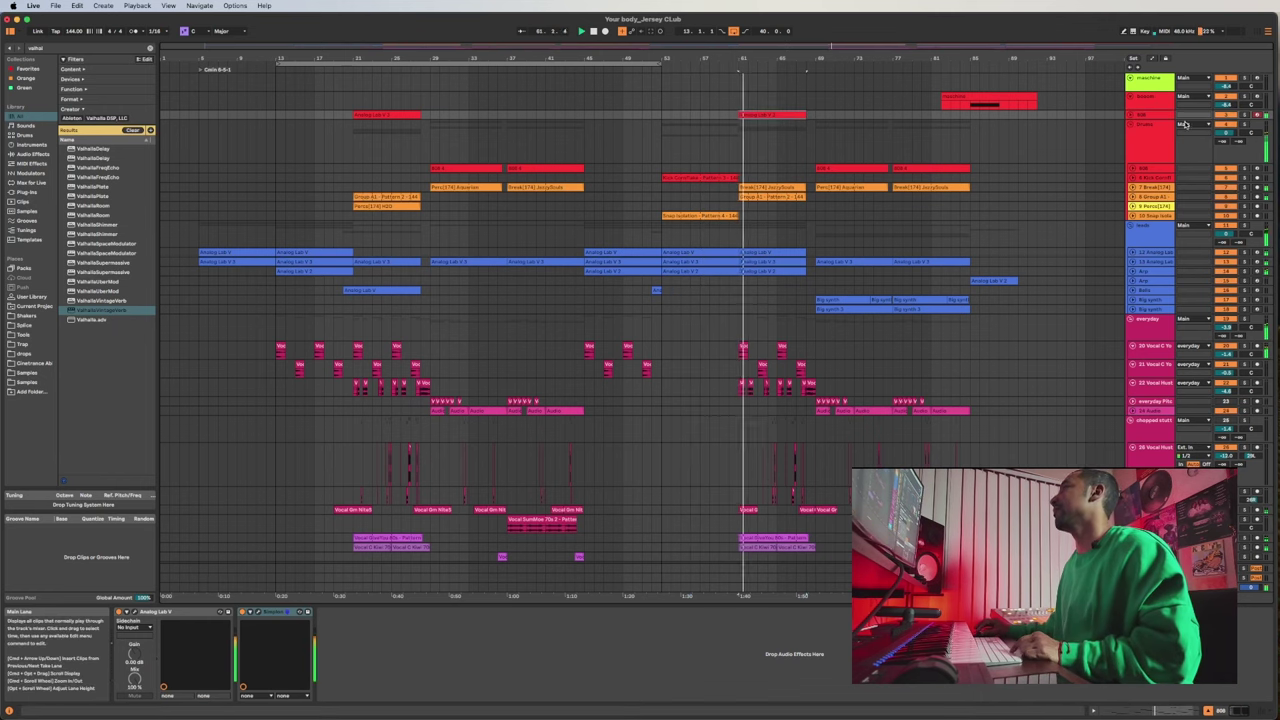
left_click(1140, 117)
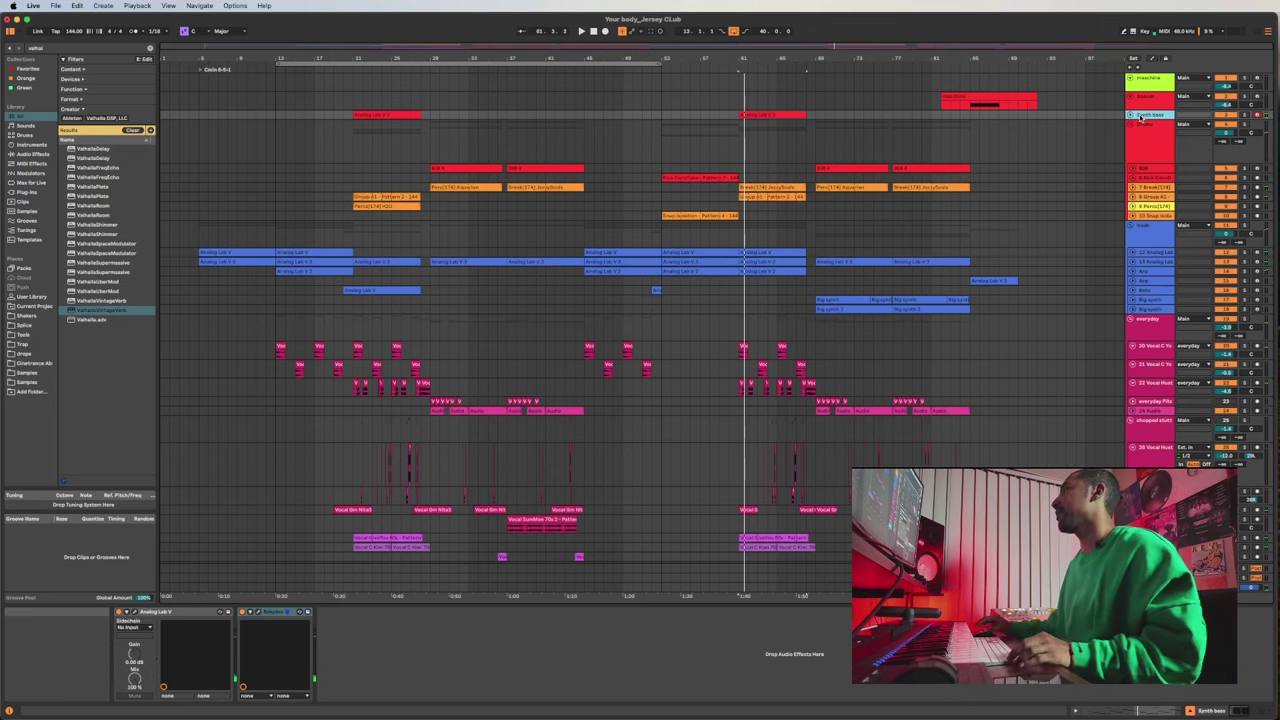
Fold the track above Synth bass and play the Drums group's 808 clip from bar 69.
left_click(1133, 97)
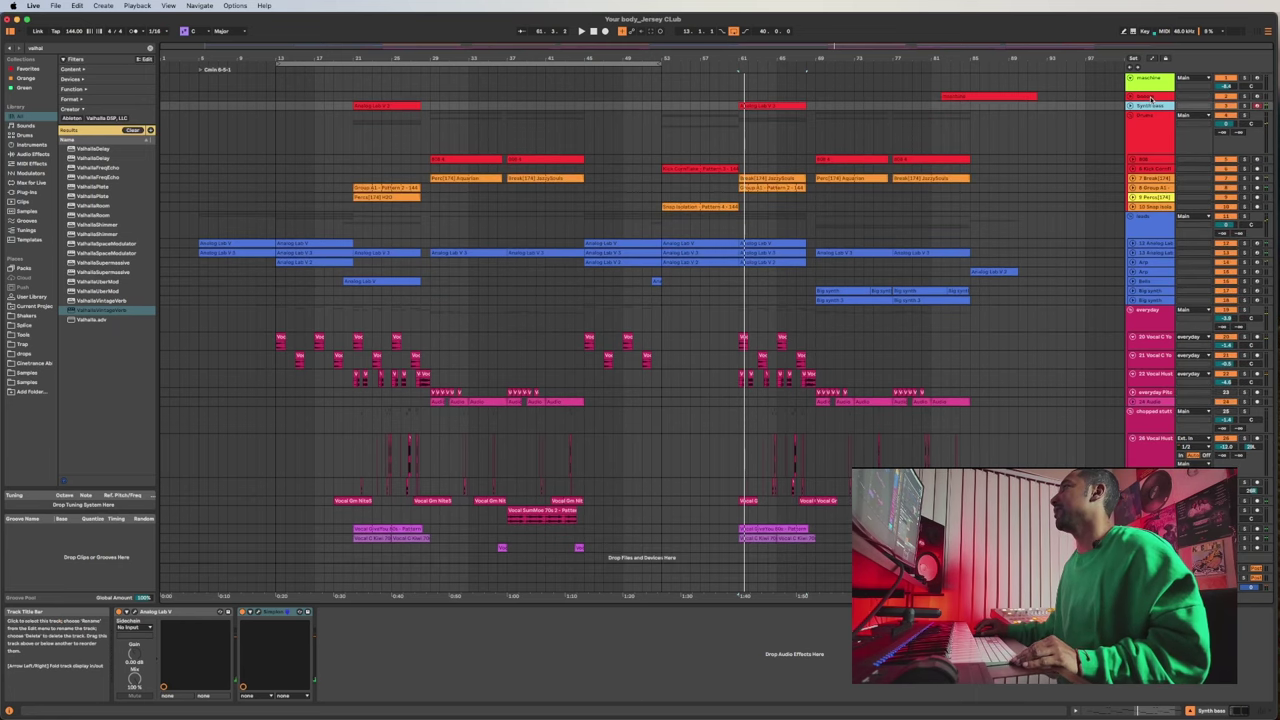
left_click(1150, 160)
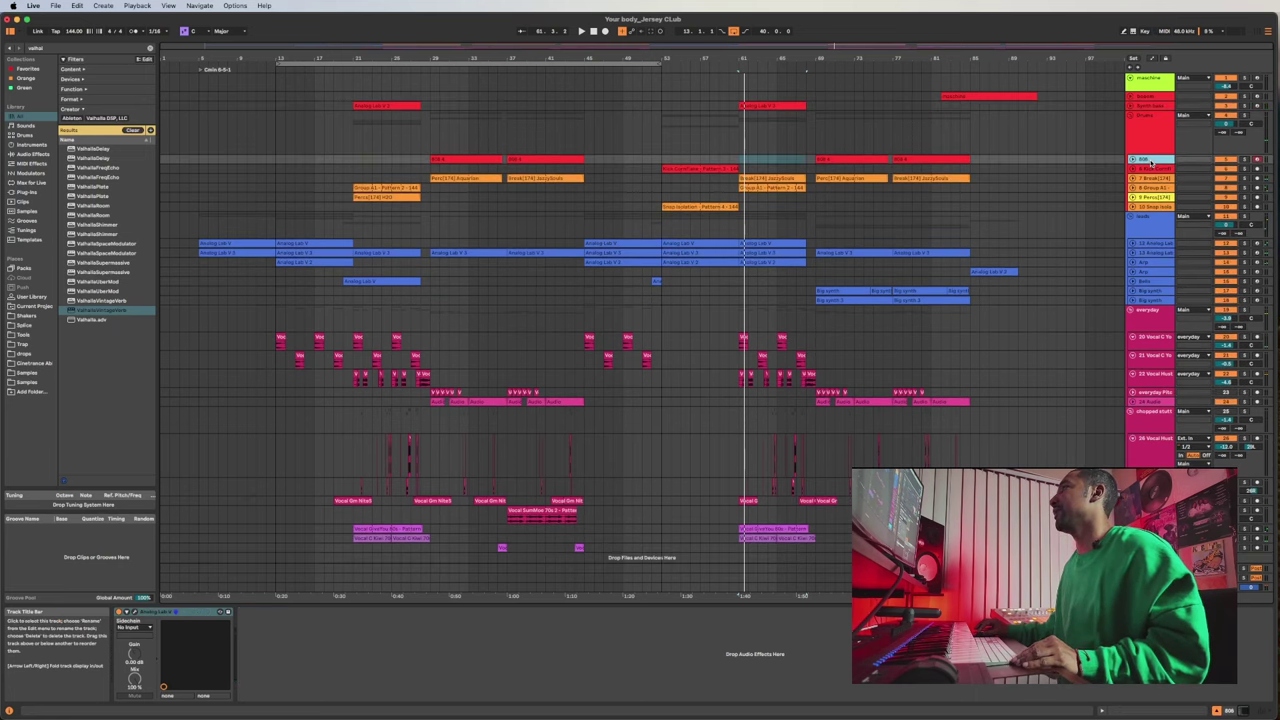
left_click(835, 160)
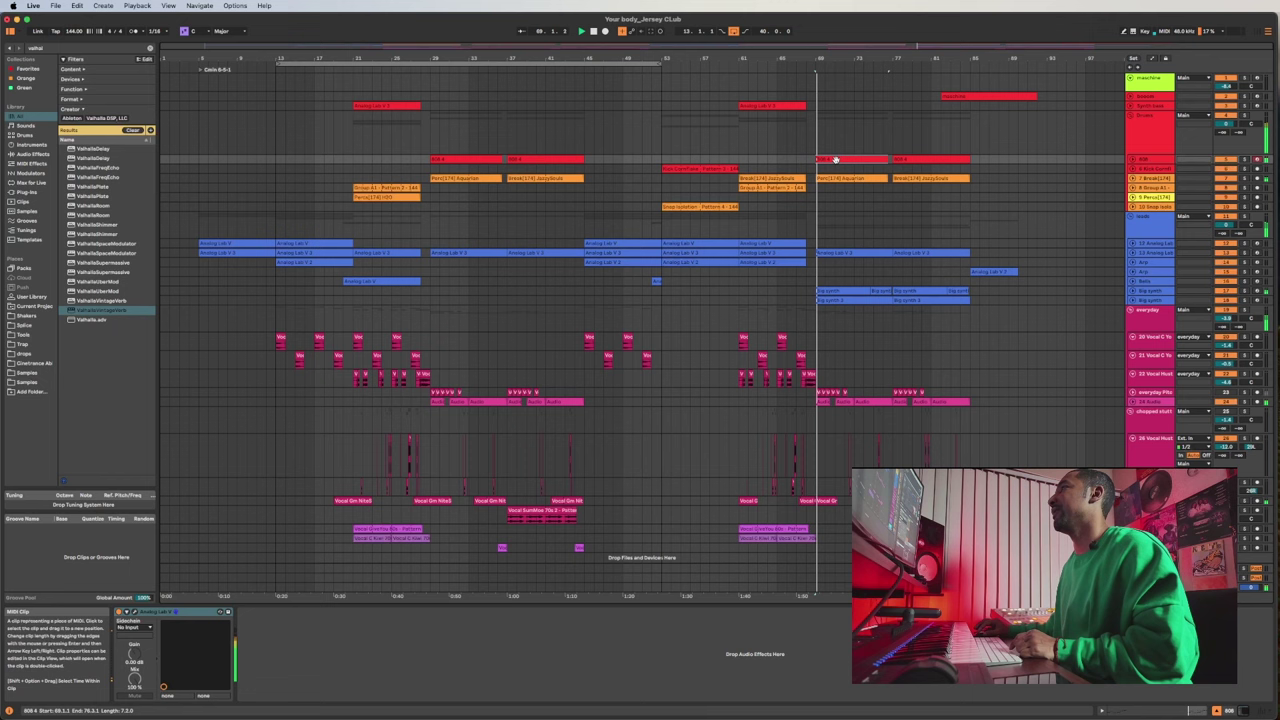
left_click(1143, 160)
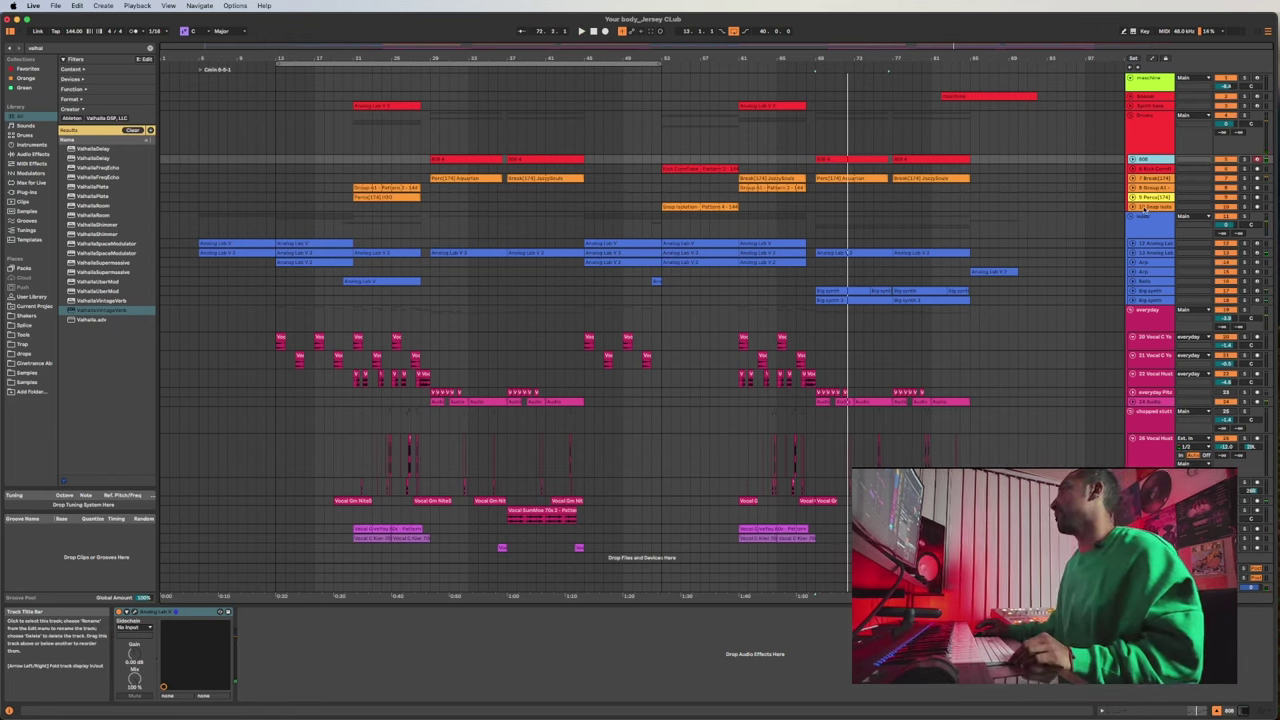
Search the browser for "pink" and add the PINK42412 compressor to the Drums group.
left_click(1146, 140)
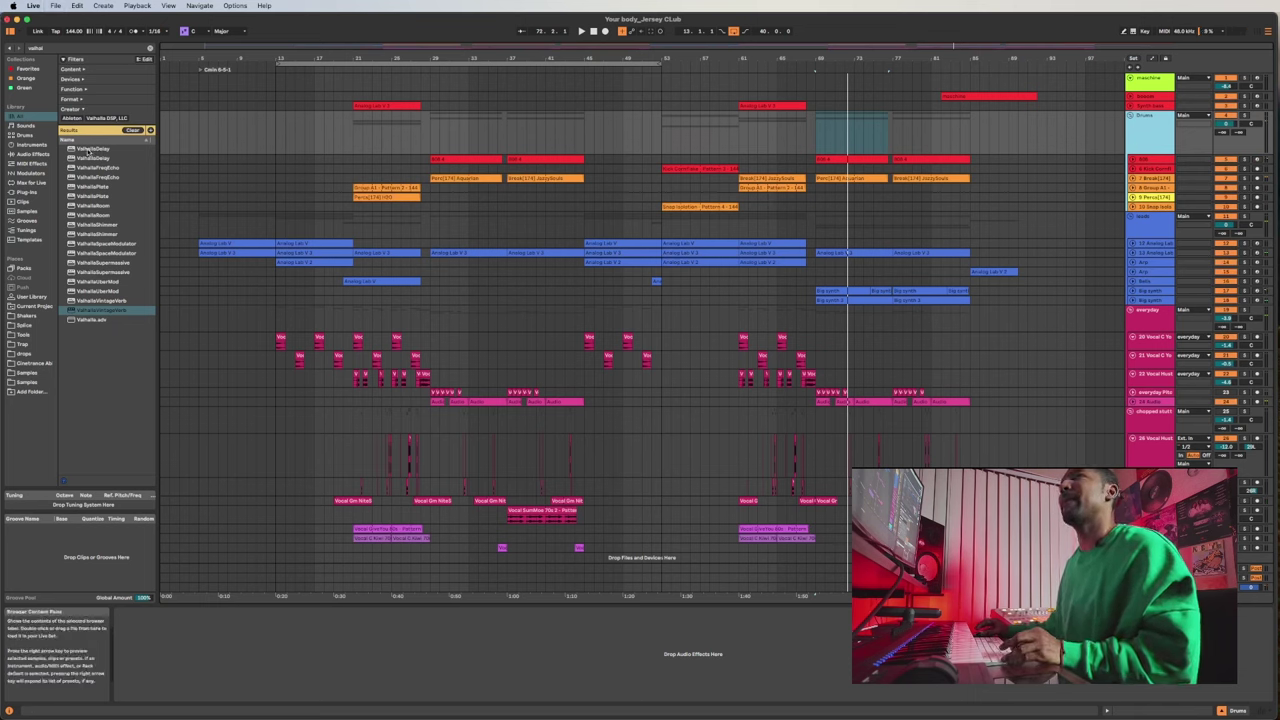
key("super+f")
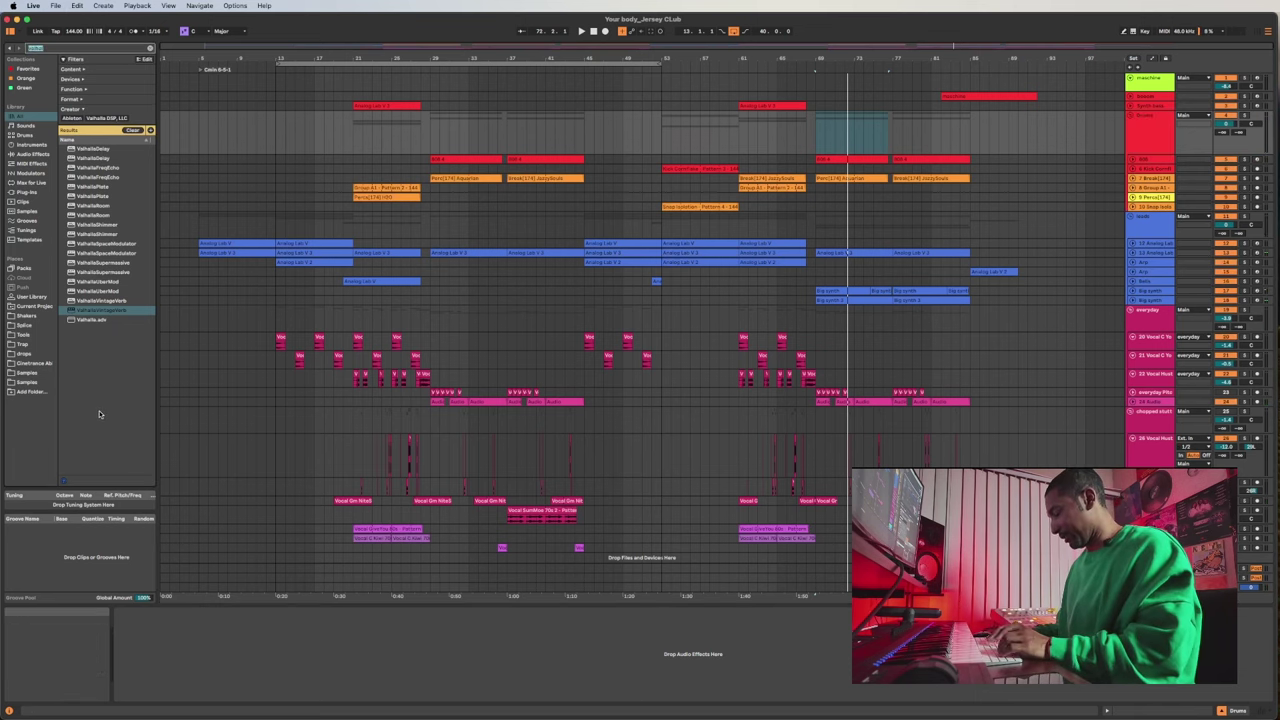
type("pink")
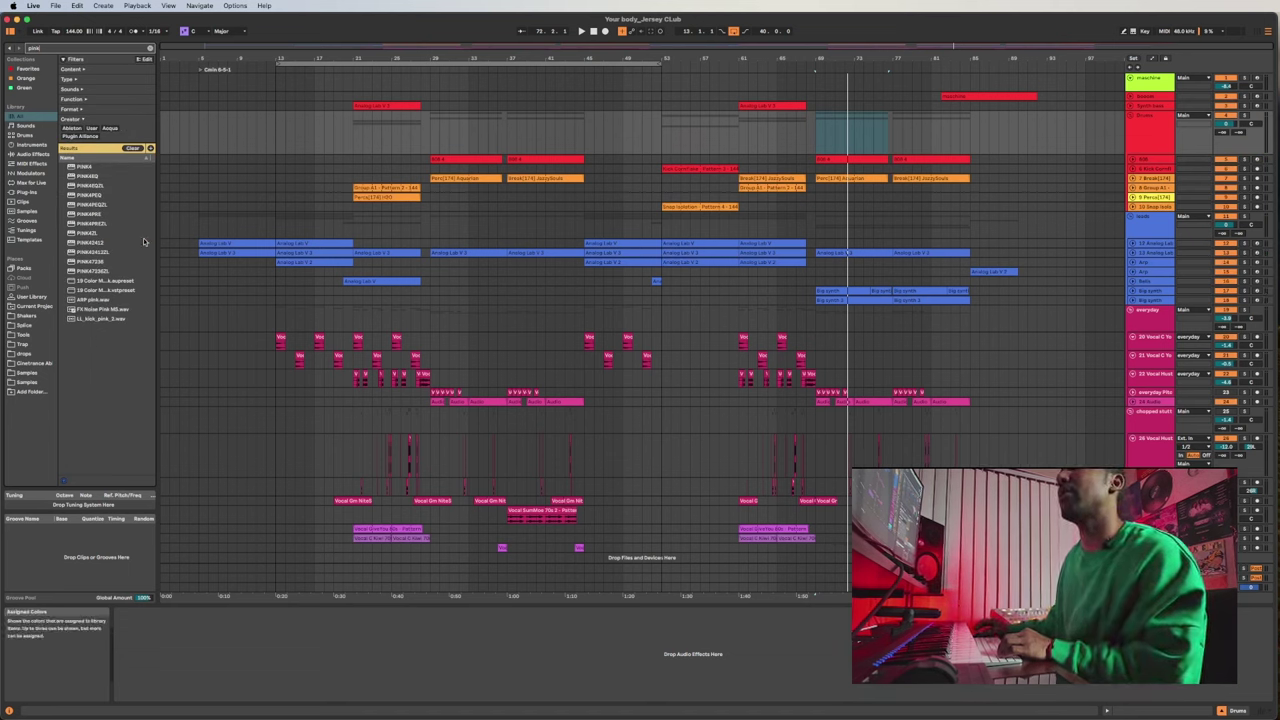
left_click(101, 245)
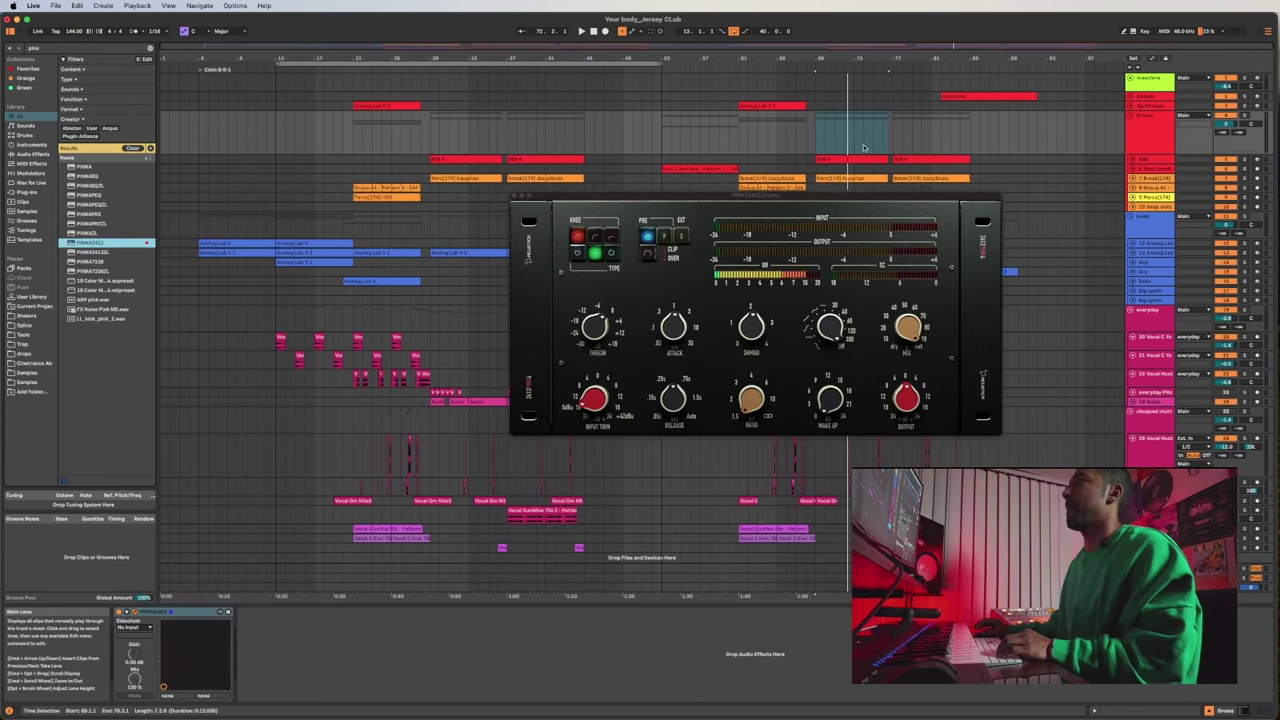
left_click_drag(823, 197, 687, 175)
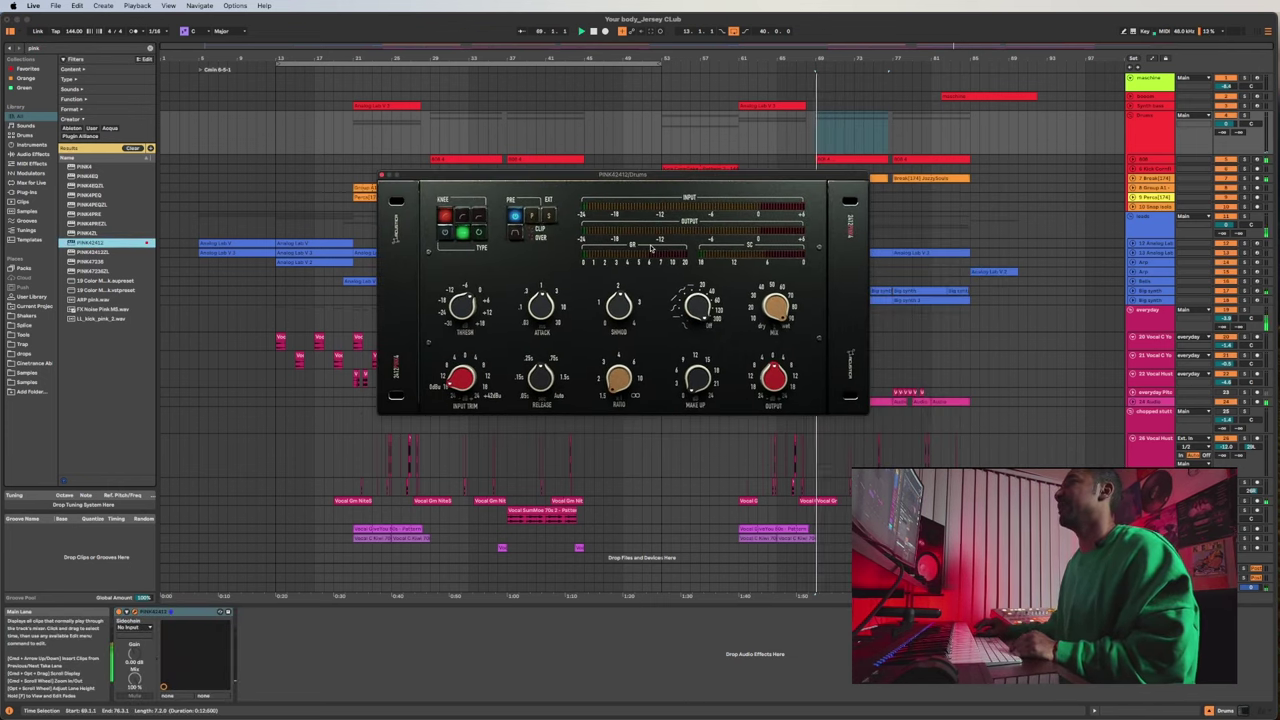
Switch the compressor's PRE option off and F on, and turn up its attack and input trim while playing from bar 69.
key("space")
left_click(533, 216)
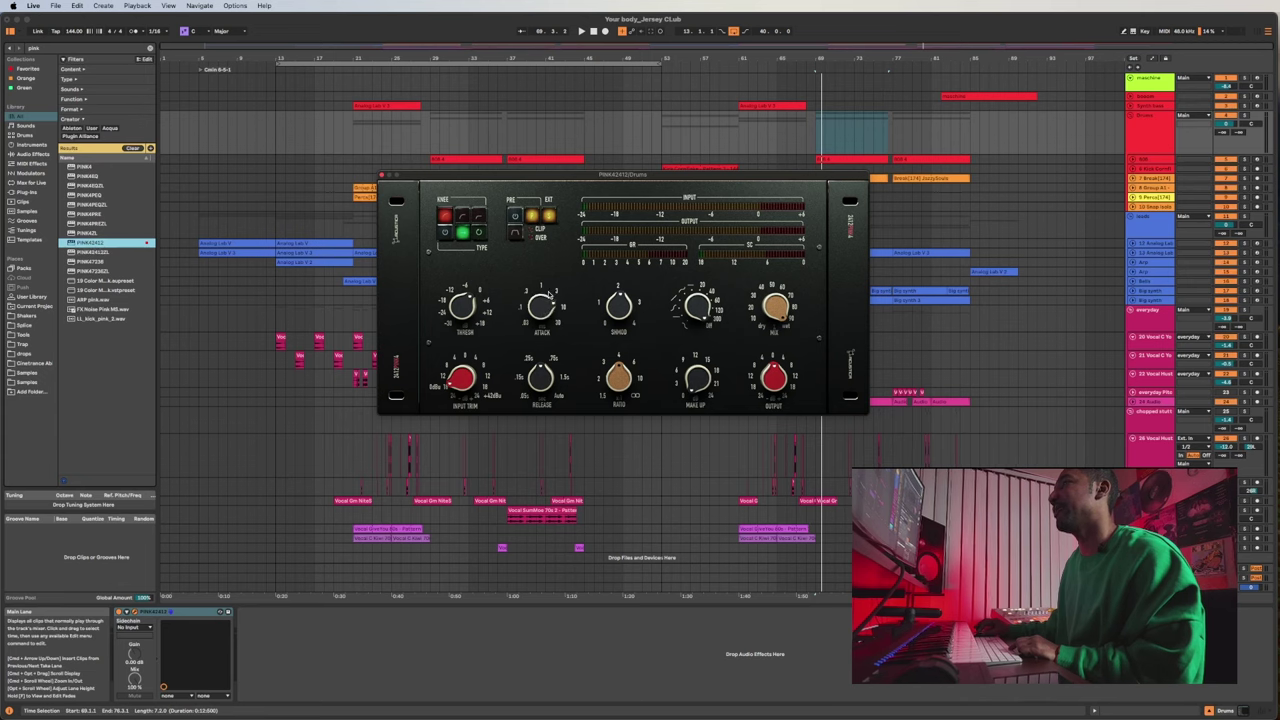
left_click_drag(546, 299, 553, 290)
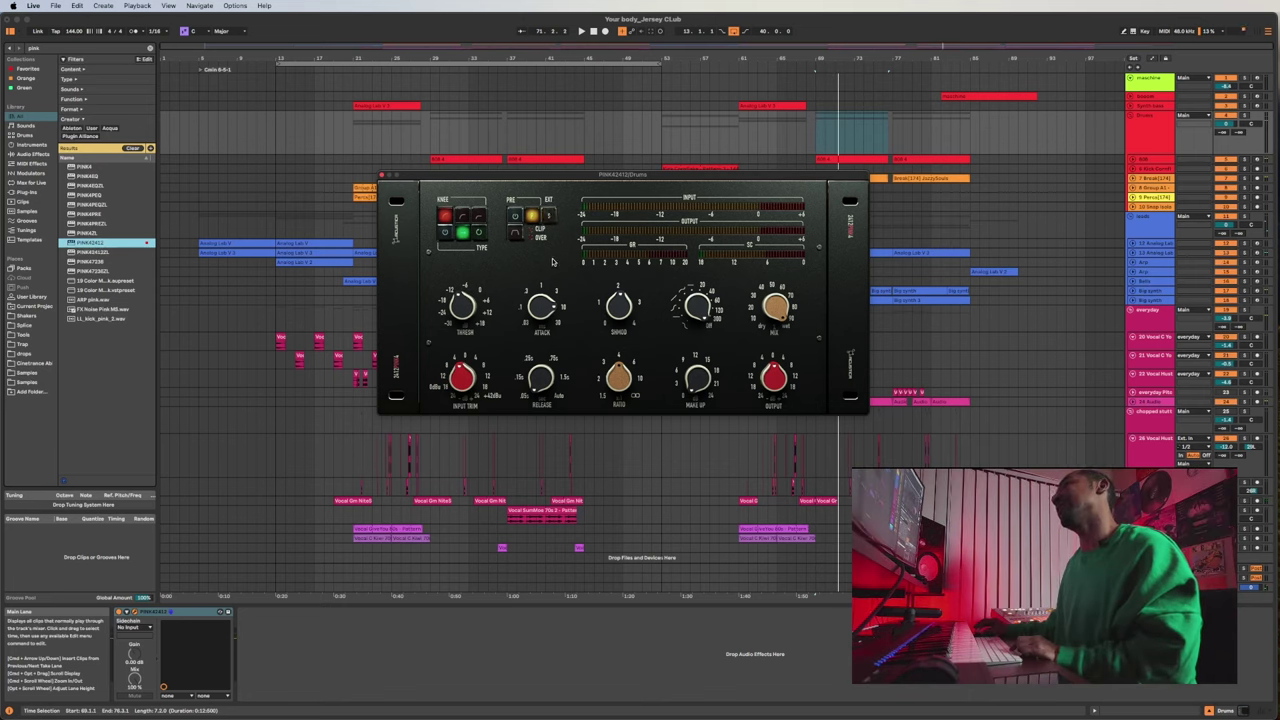
Play the section from bar 69 repeatedly to judge the compression on the Drums group.
key("space")
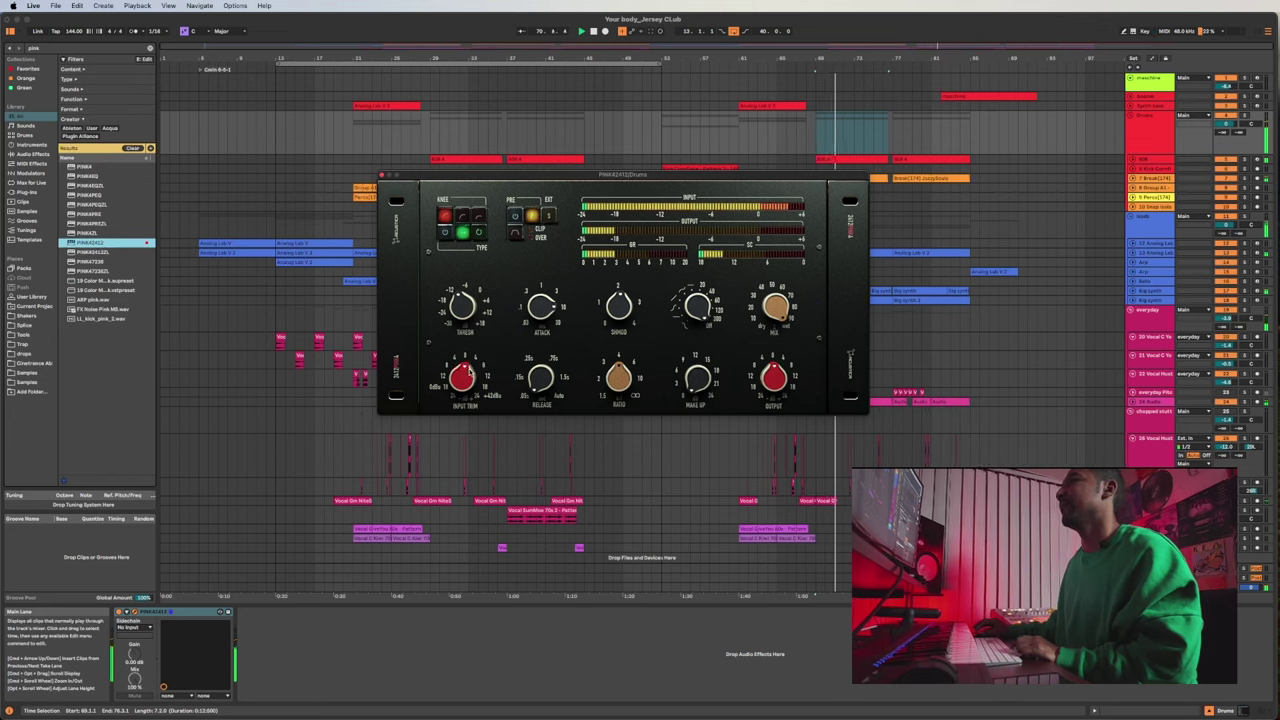
key("space")
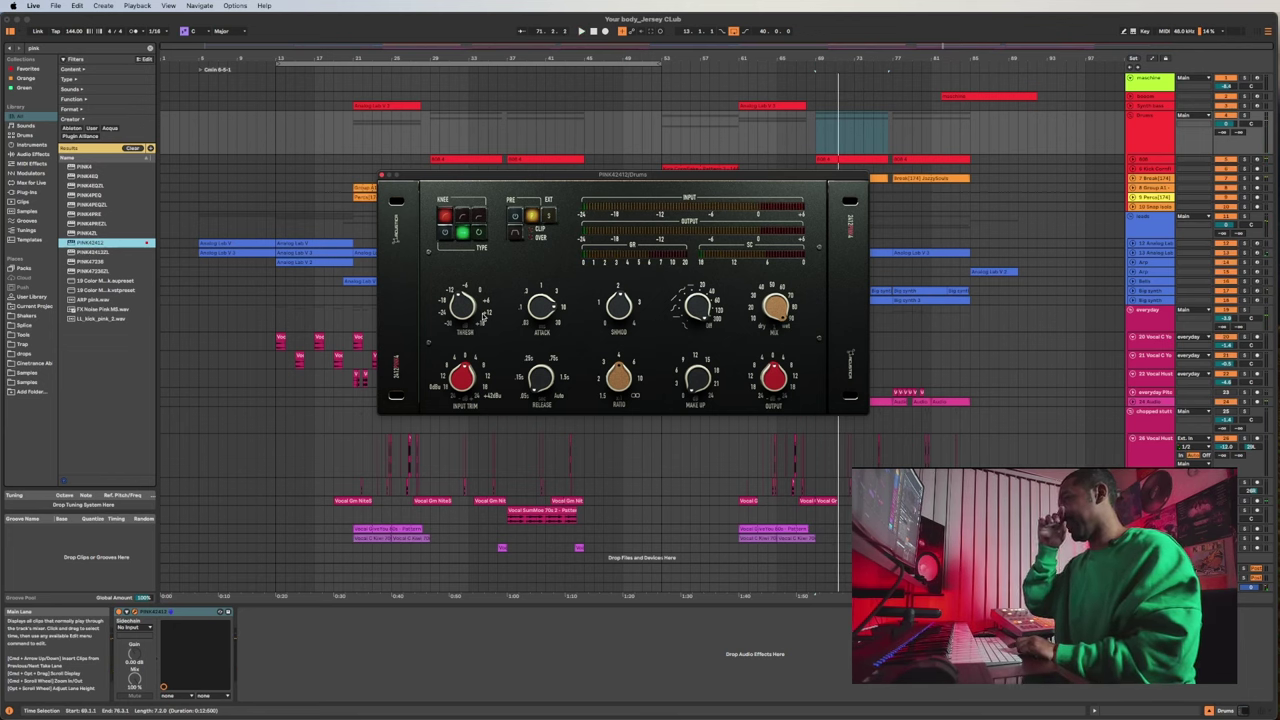
key("space")
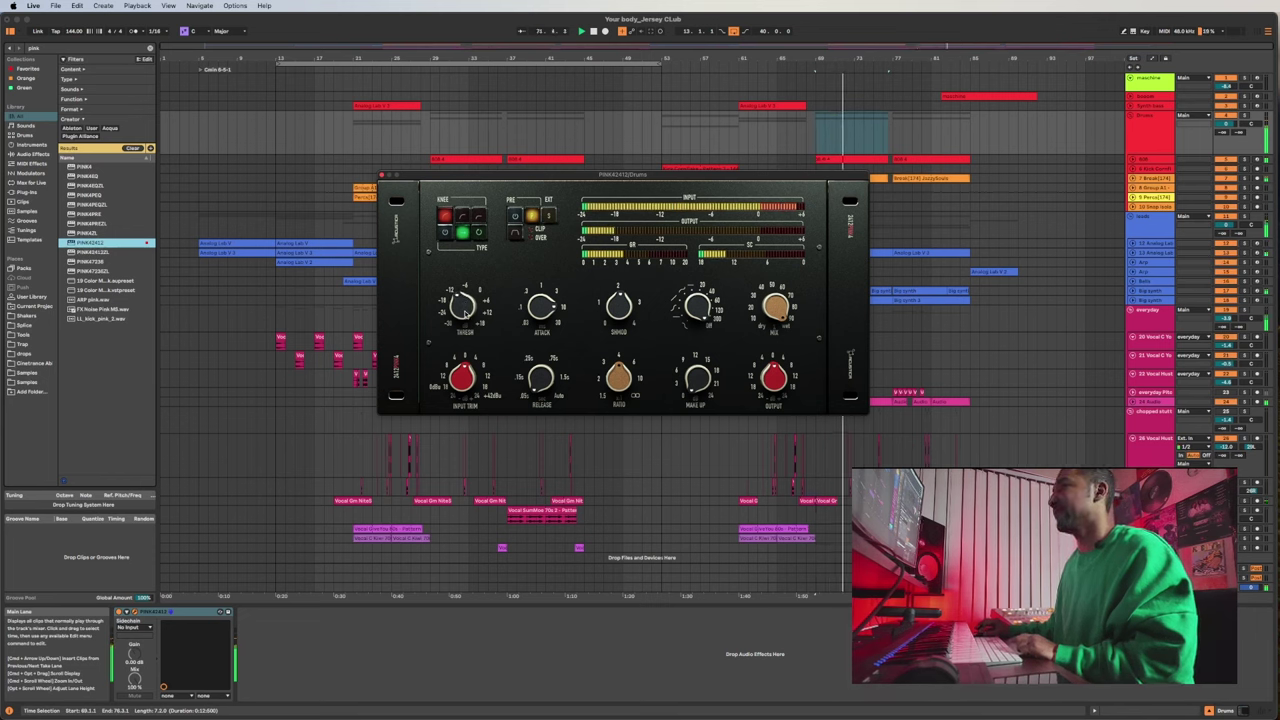
key("space")
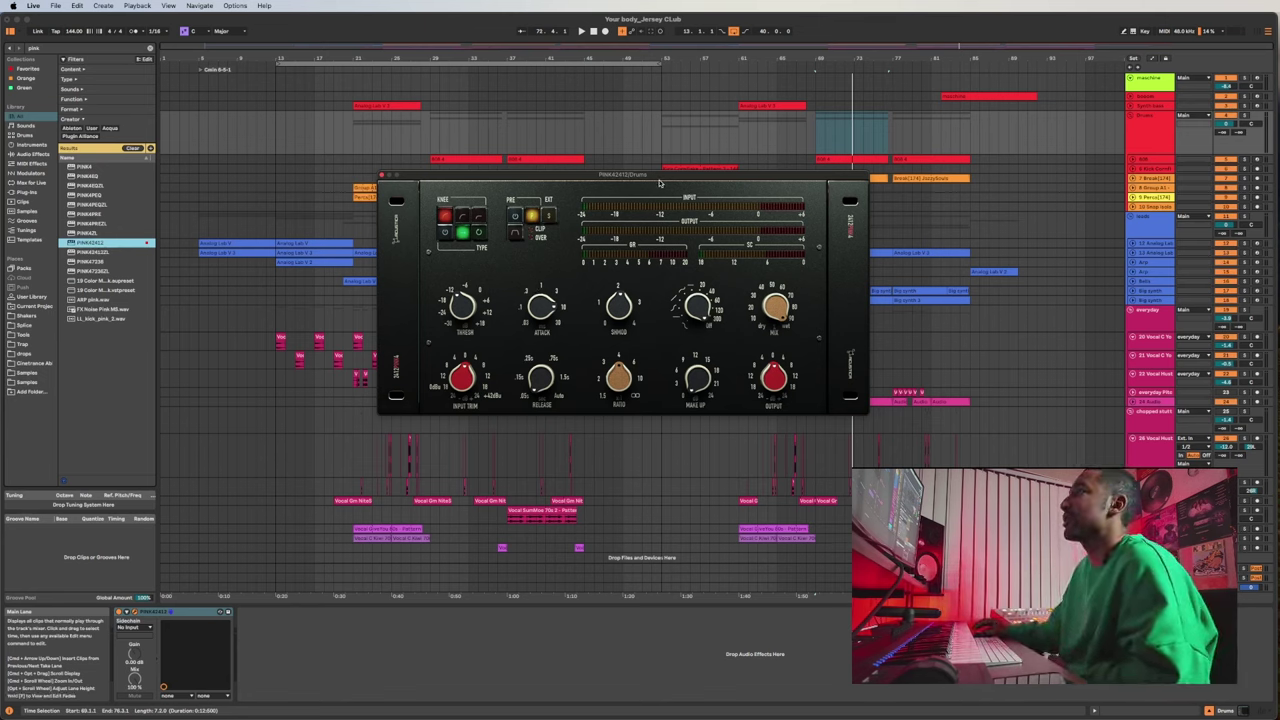
left_click_drag(659, 183, 614, 213)
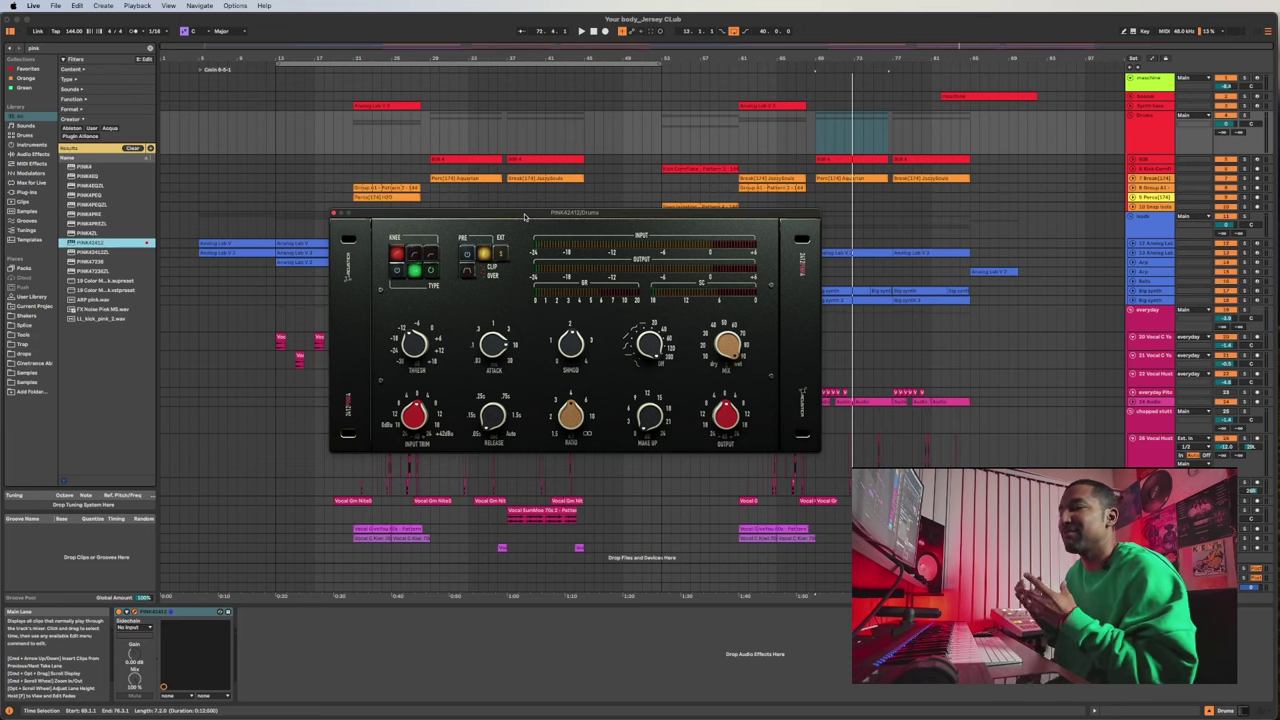
Play the section from bar 69 and compare the Drums group with and without its compressor.
key("space")
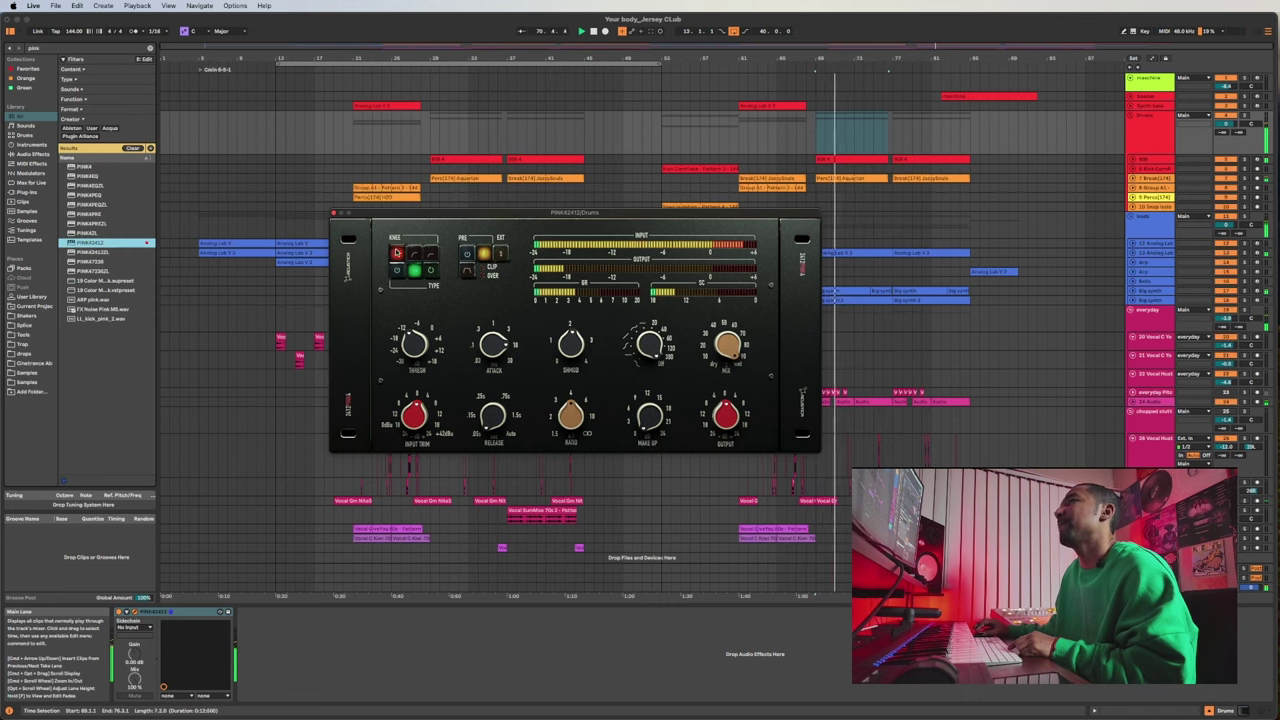
key("space")
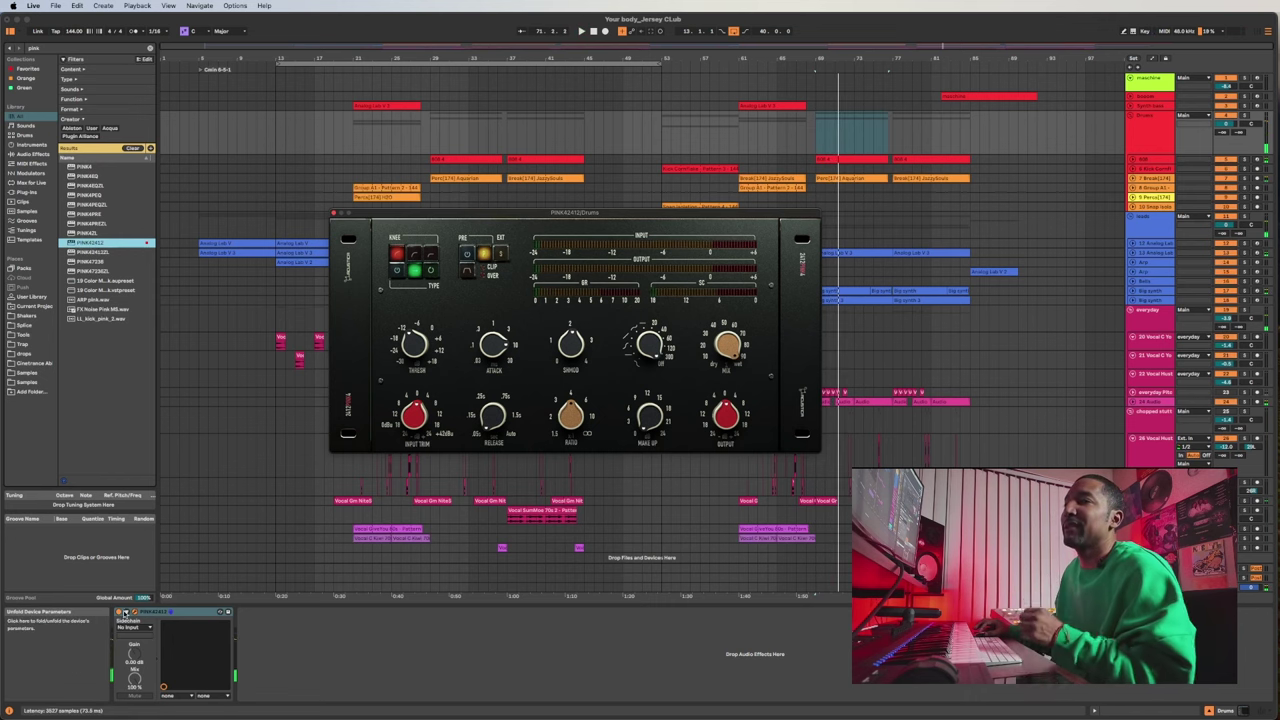
left_click(121, 612)
key("space")
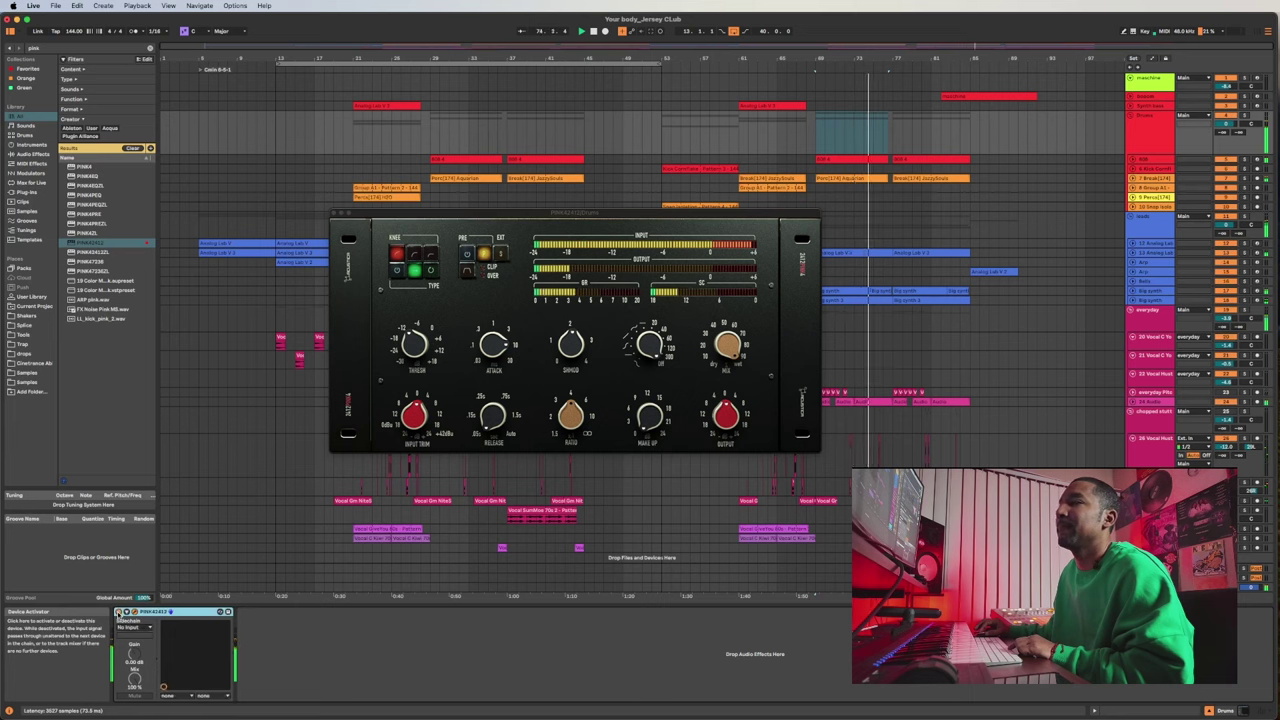
key("space")
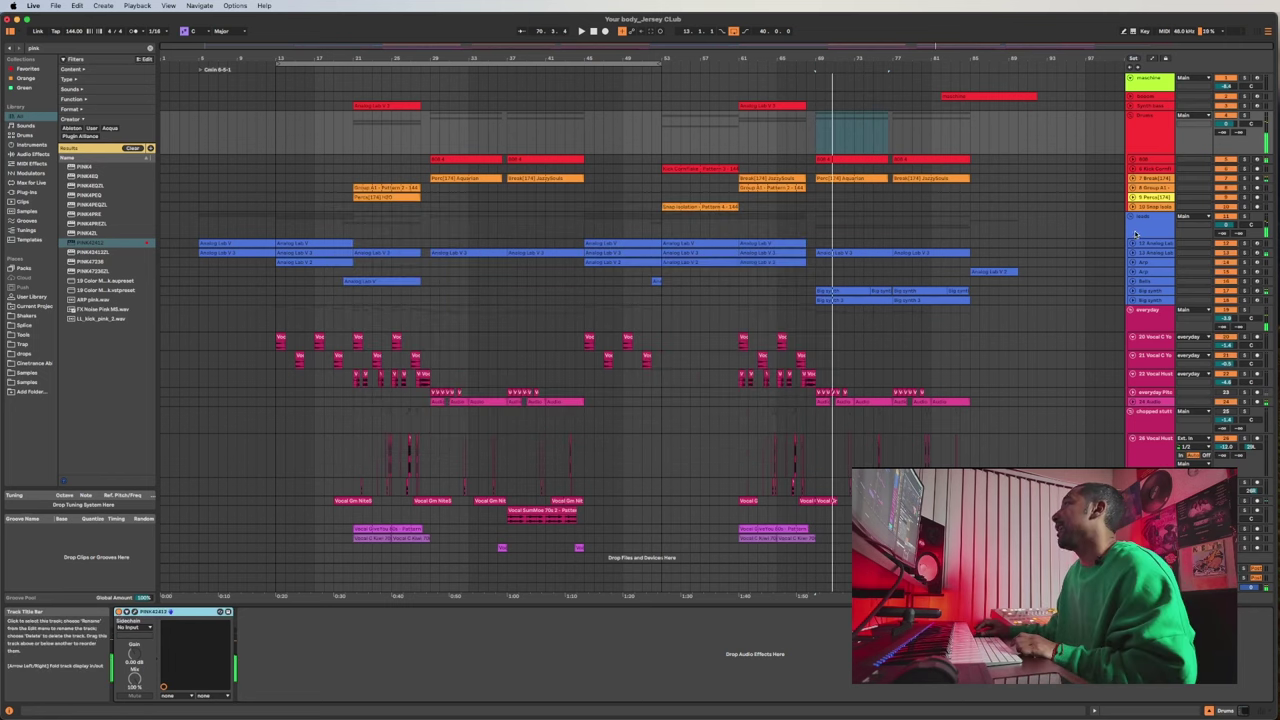
Add the PINK42412 compressor to the leads group, switch F on in place of PRE, and play from bar 69.
left_click(1135, 234)
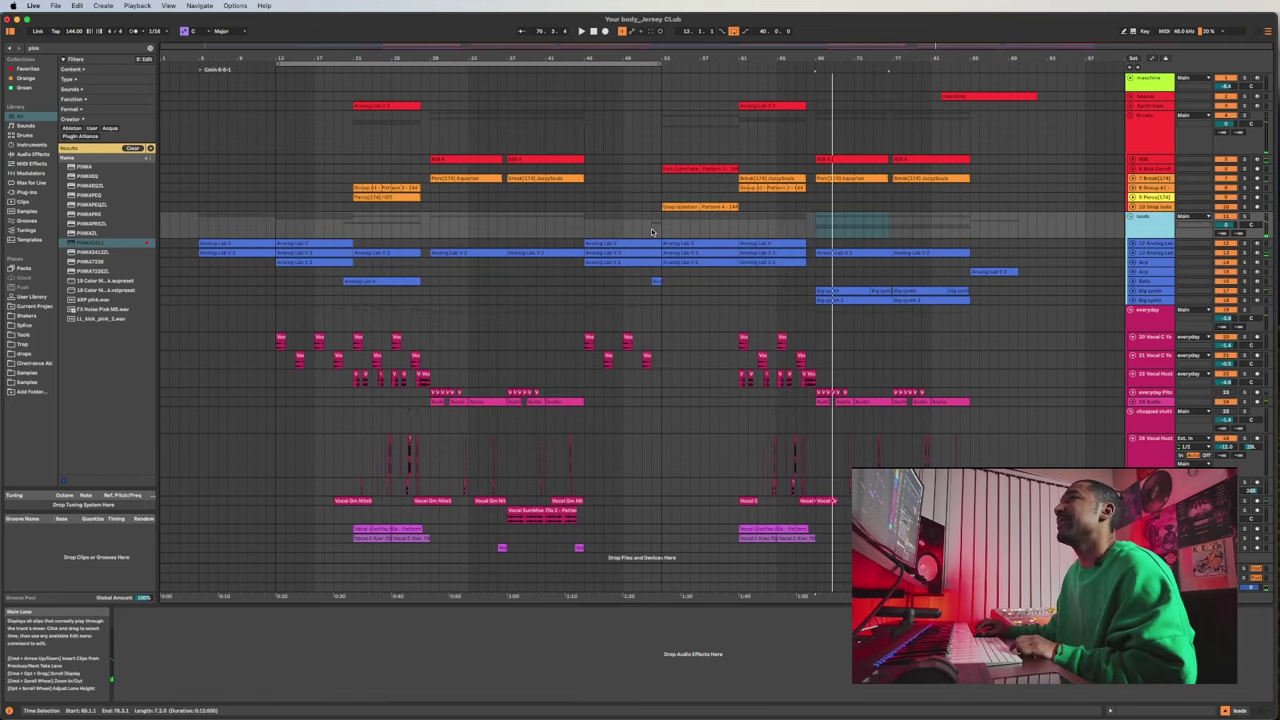
left_click(97, 245)
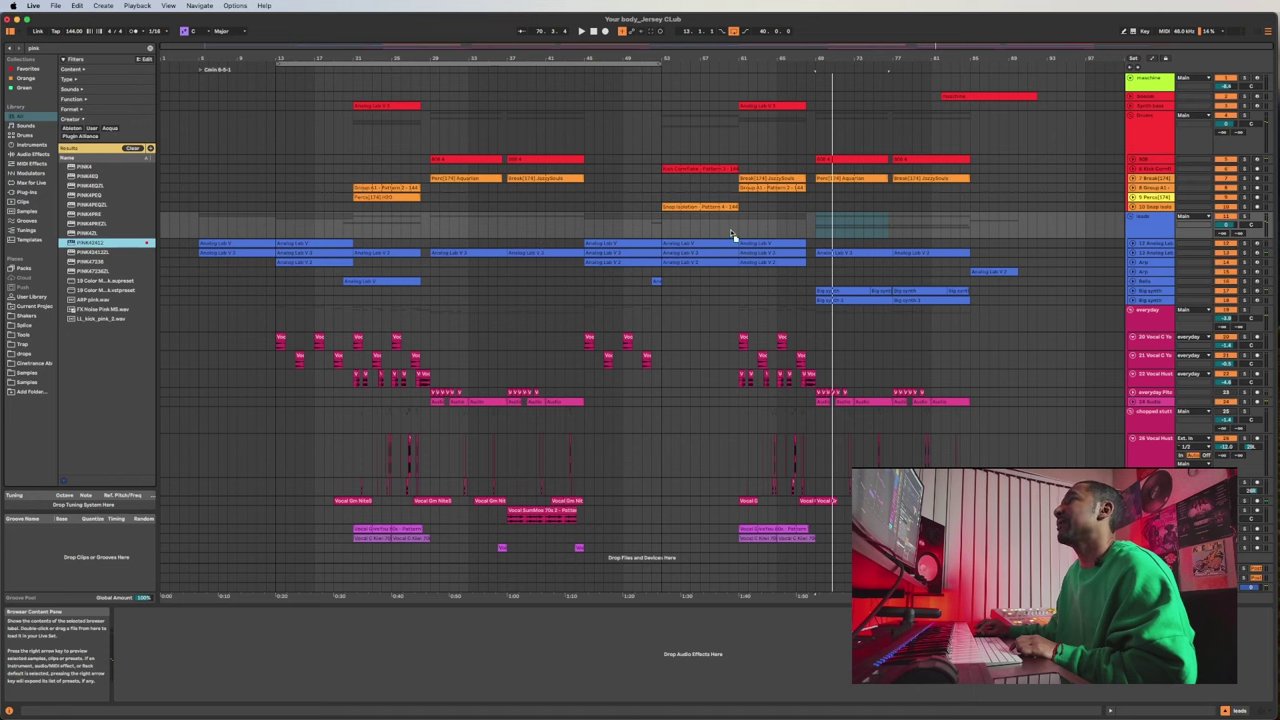
key("Return")
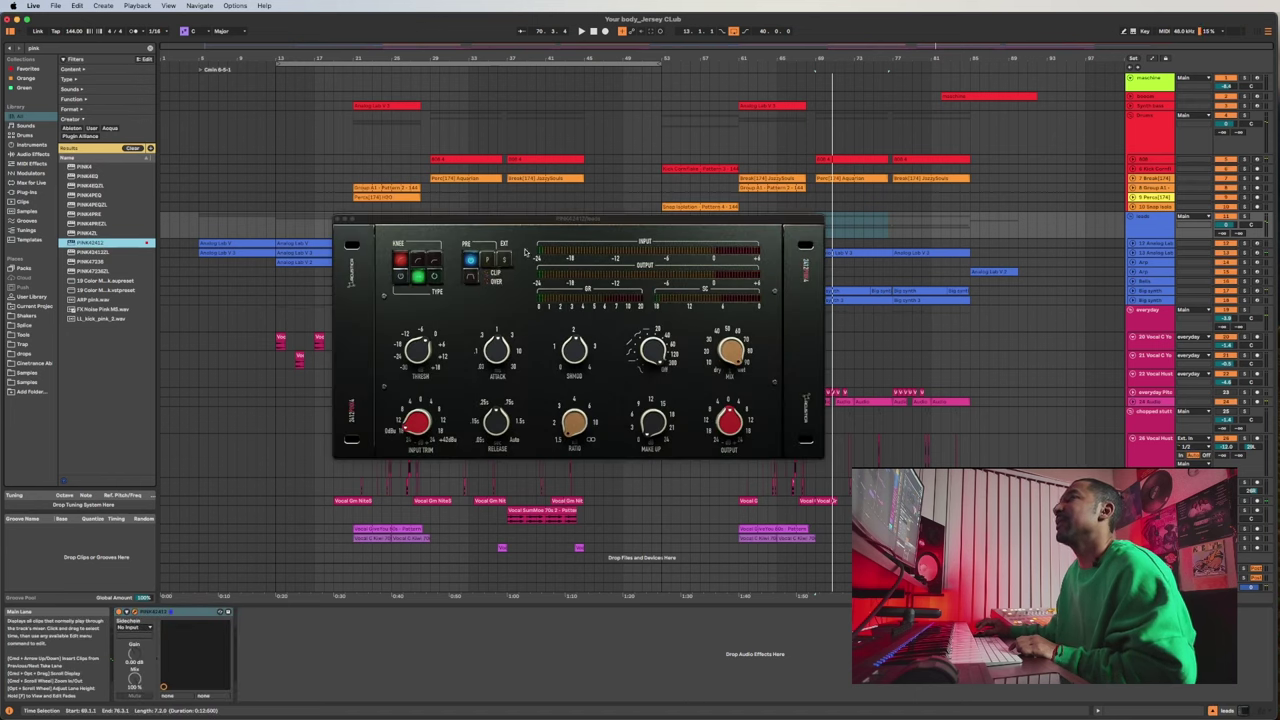
left_click(489, 262)
left_click(487, 261)
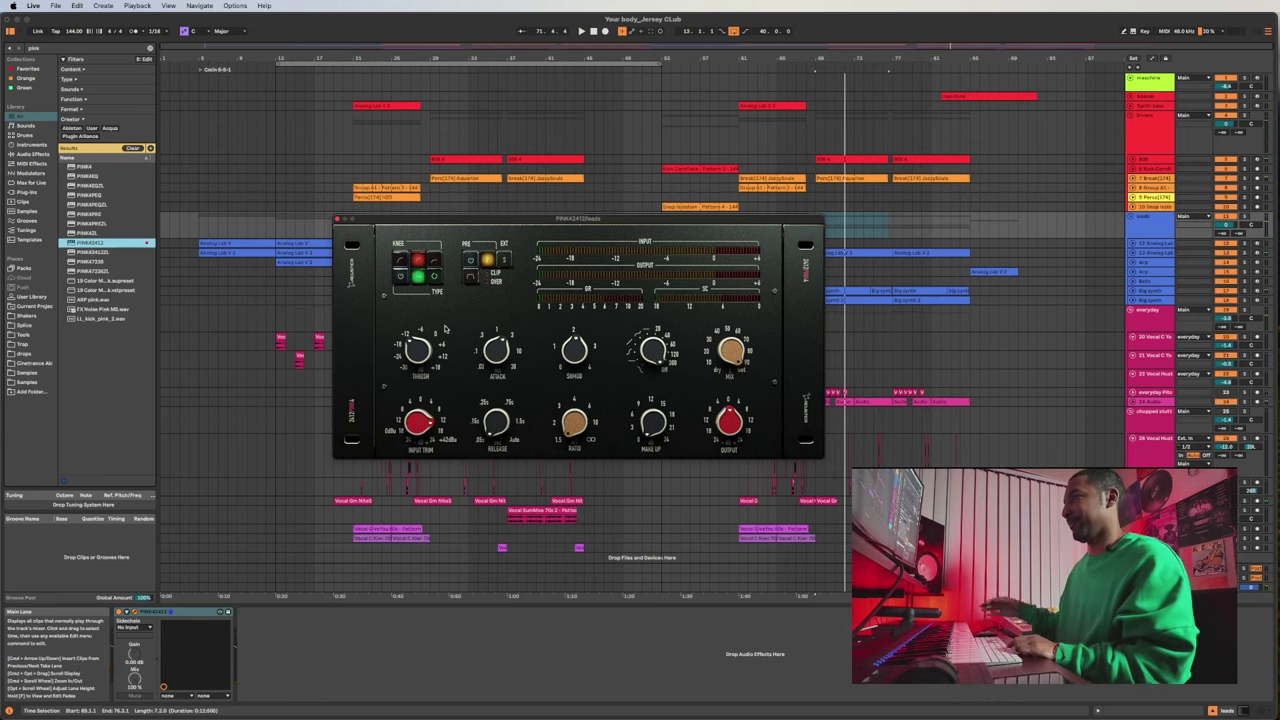
key("space")
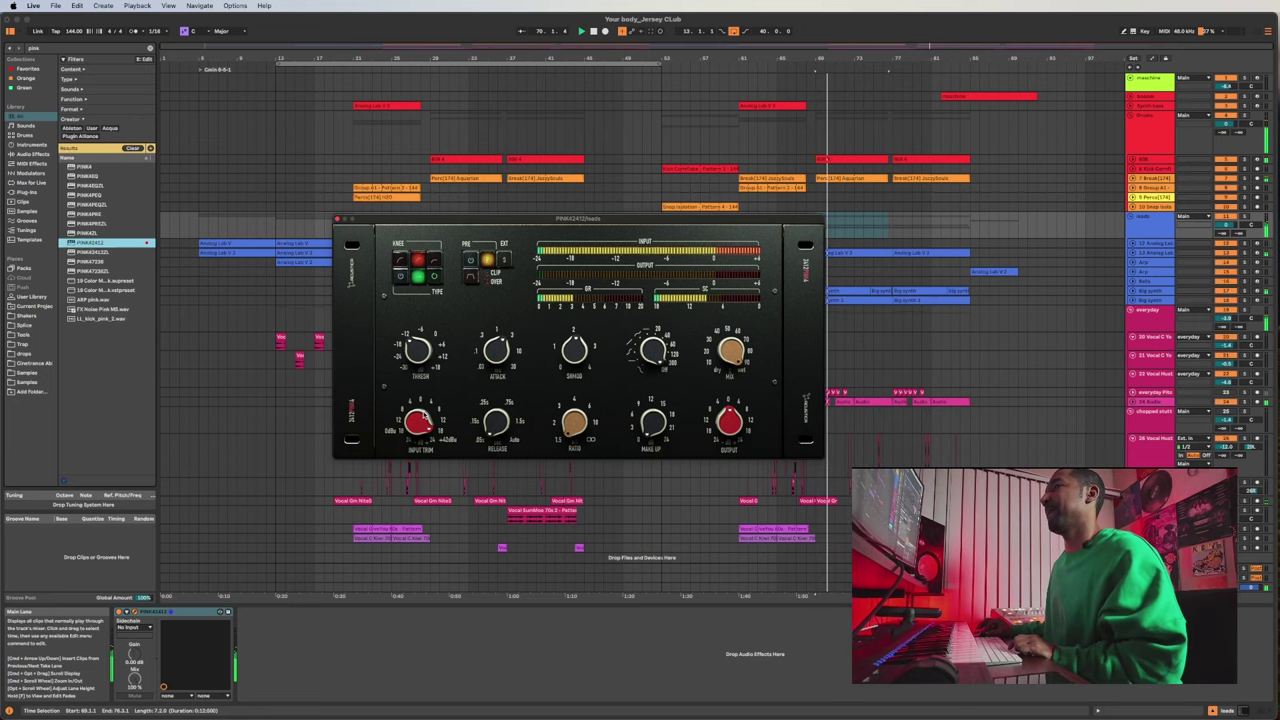
Switch on the button between release and input trim on the ALL VOCALS group's AMBER3COMP compressor.
left_click(926, 399)
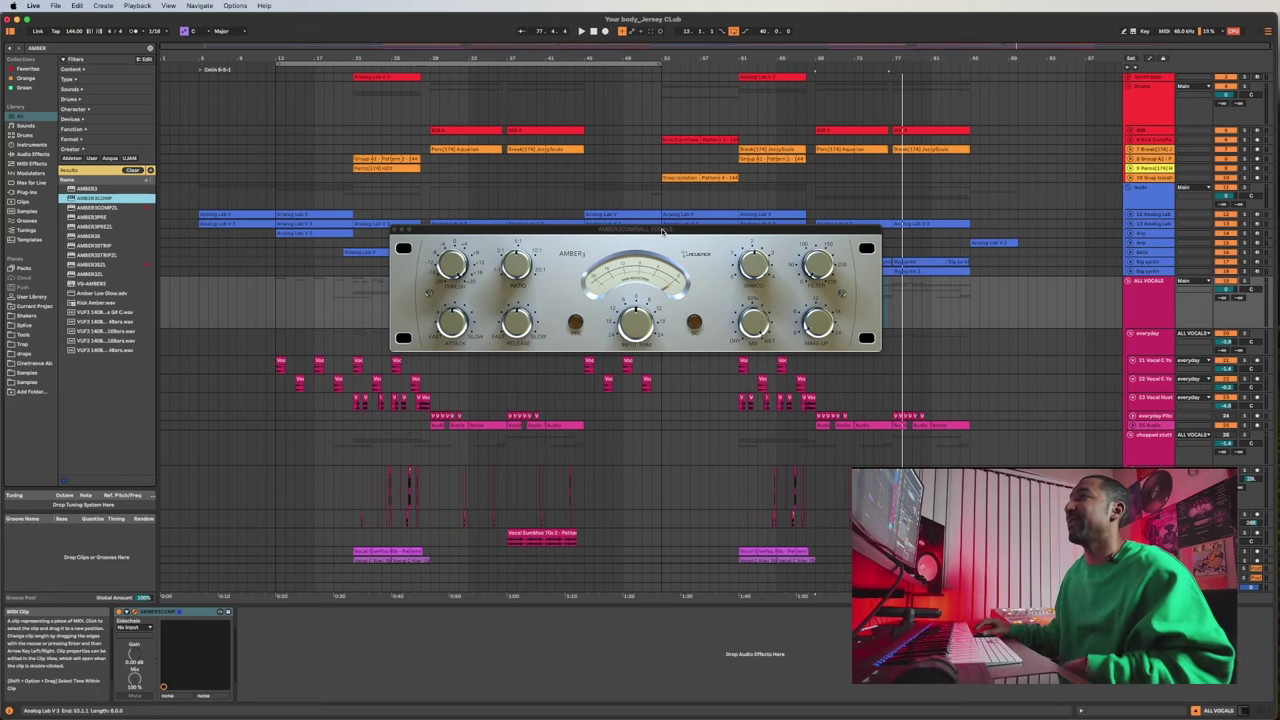
left_click_drag(661, 231, 663, 258)
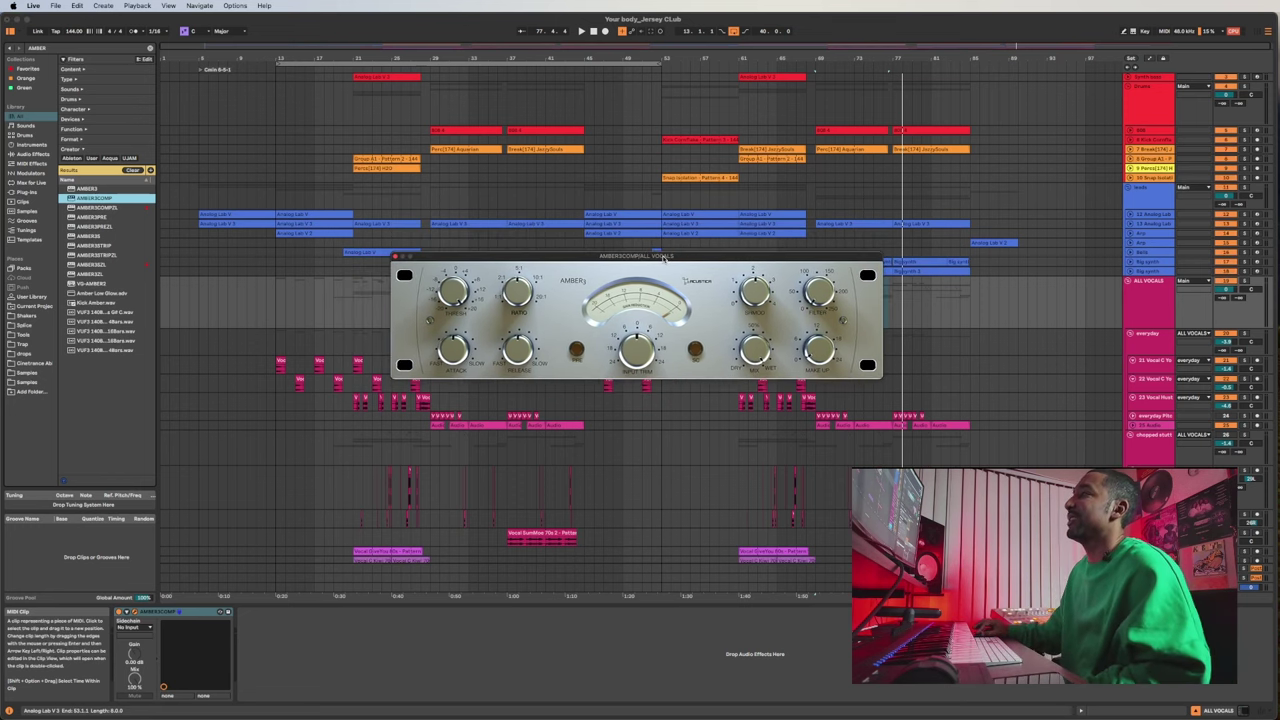
left_click(578, 349)
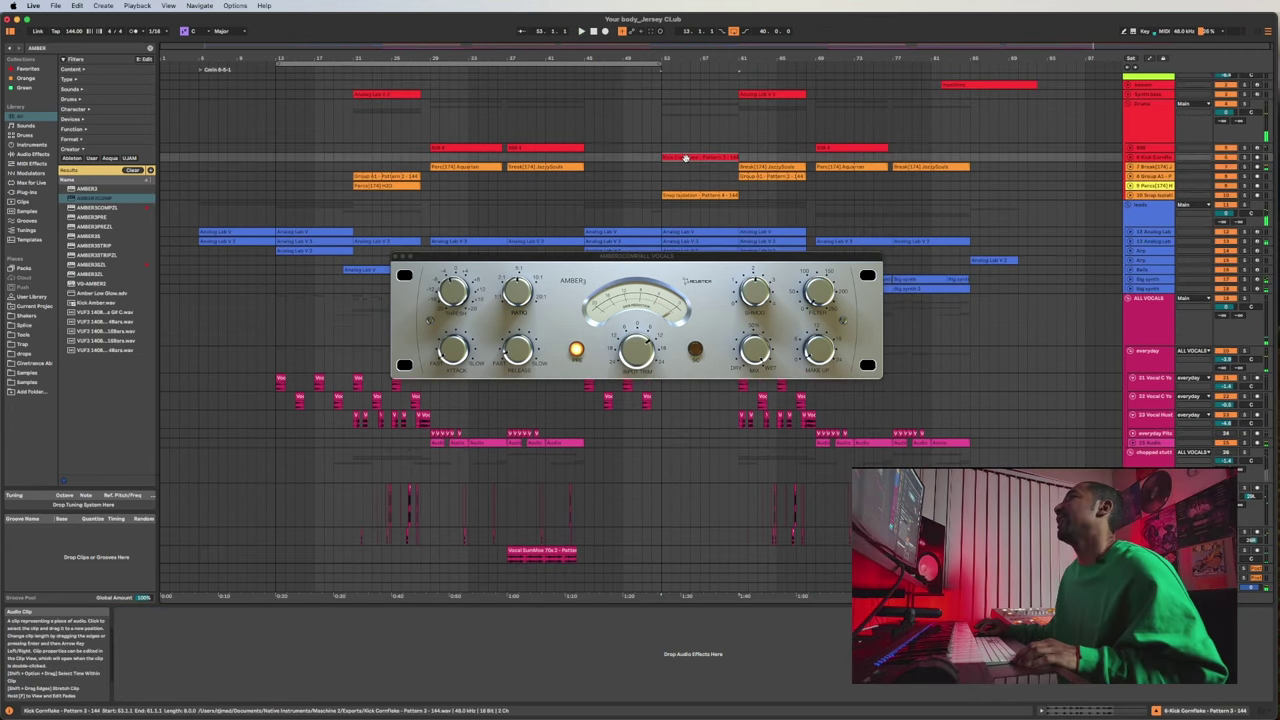
Copy the Kick Cornflake clip from bar 53 to bar 77 on its track and play the section.
left_click_drag(687, 157, 903, 152)
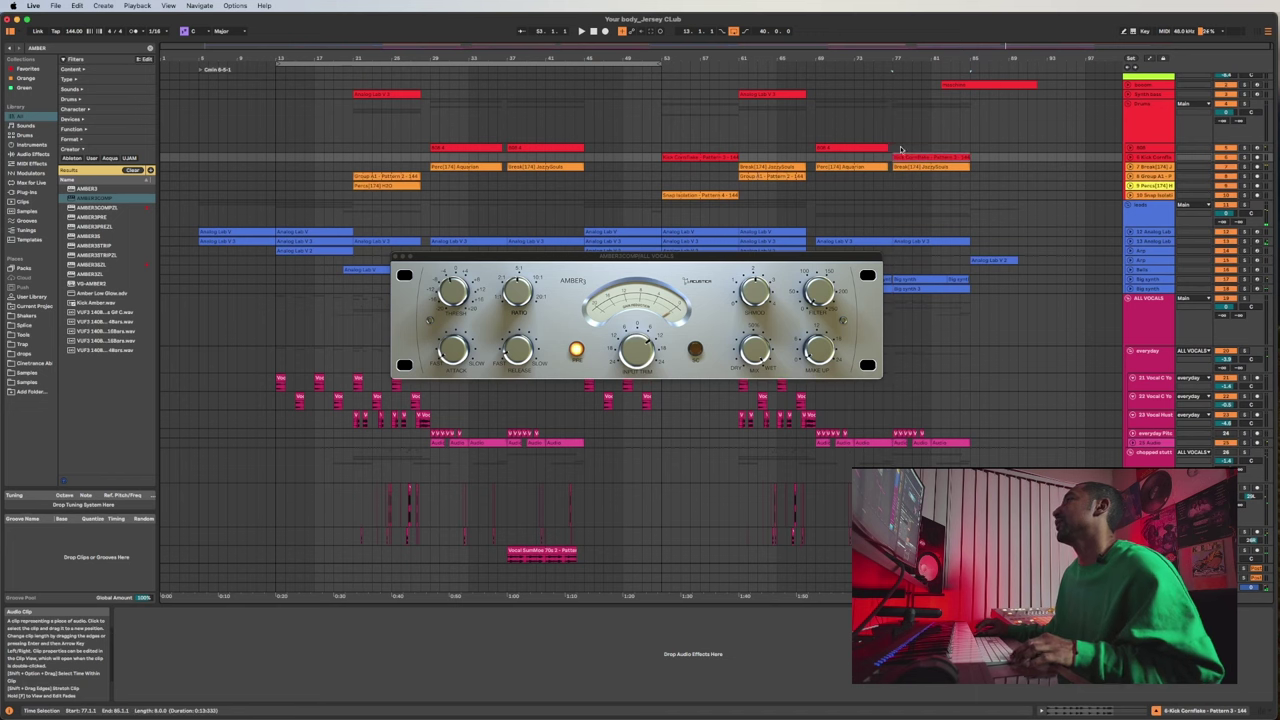
key("space")
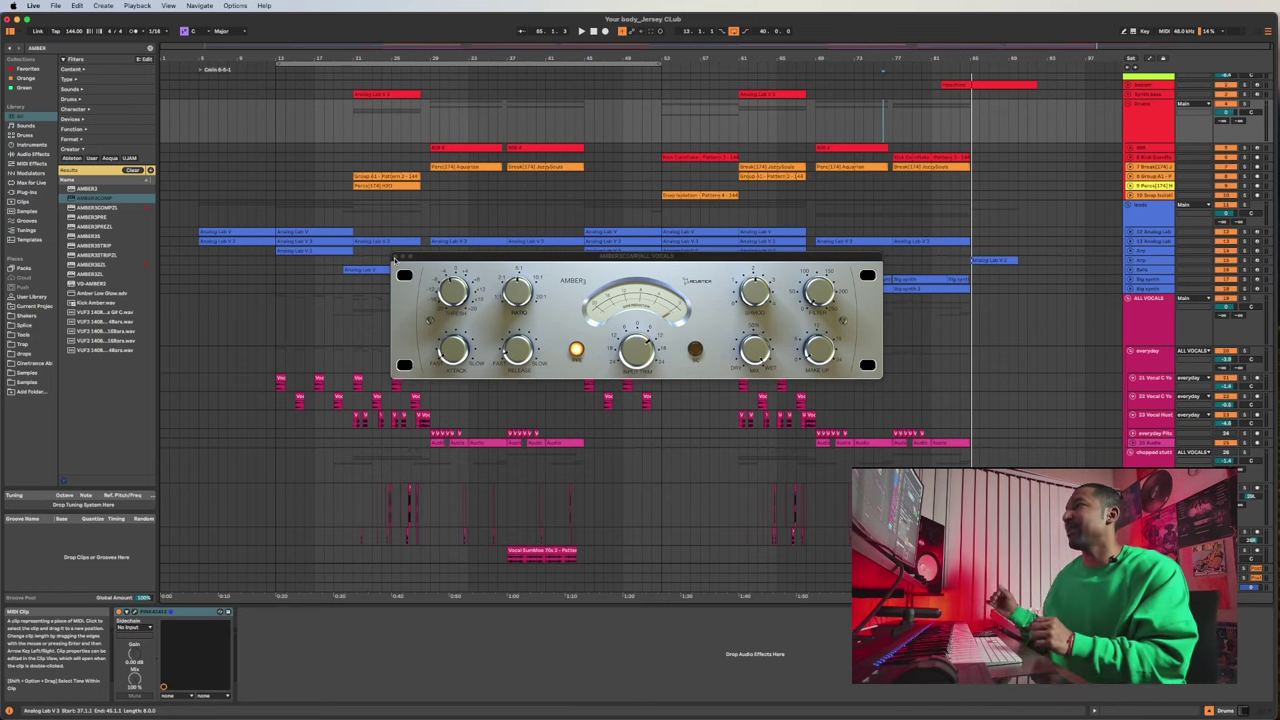
Close the ALL VOCALS group's AMBER3COMP compressor window.
left_click_drag(691, 258, 589, 251)
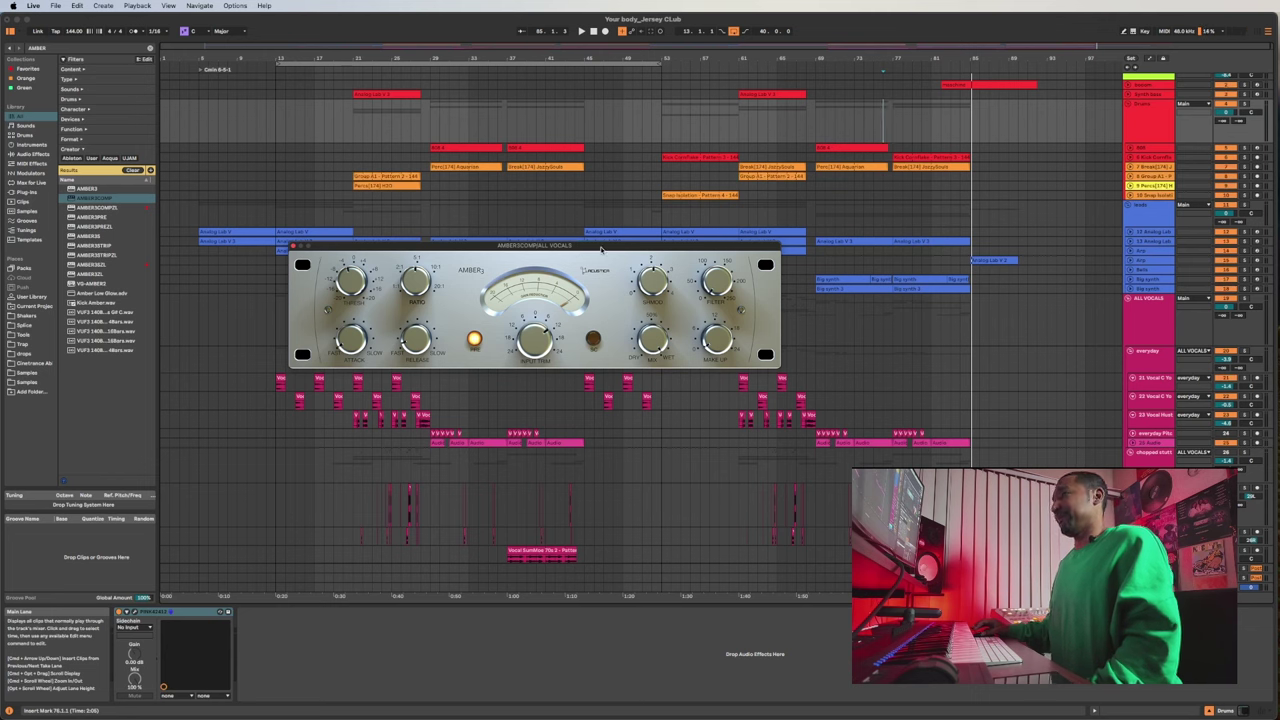
left_click_drag(601, 249, 666, 256)
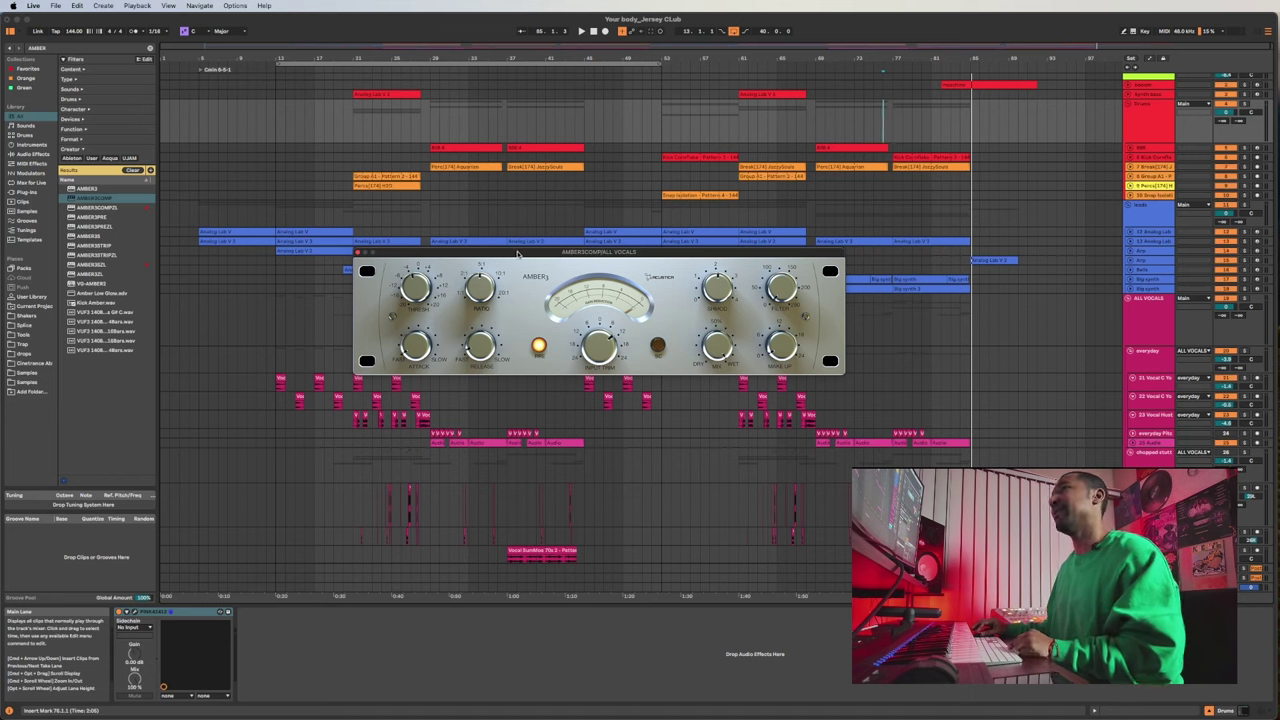
left_click_drag(560, 255, 646, 245)
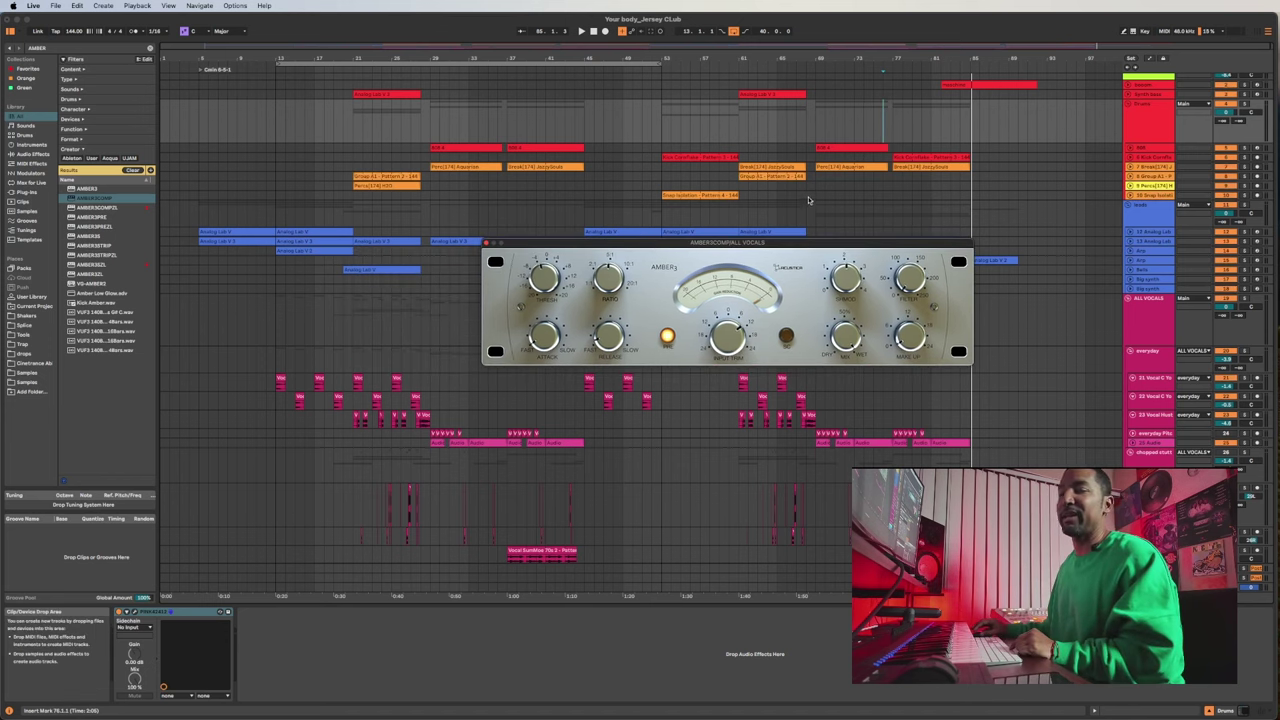
left_click(487, 242)
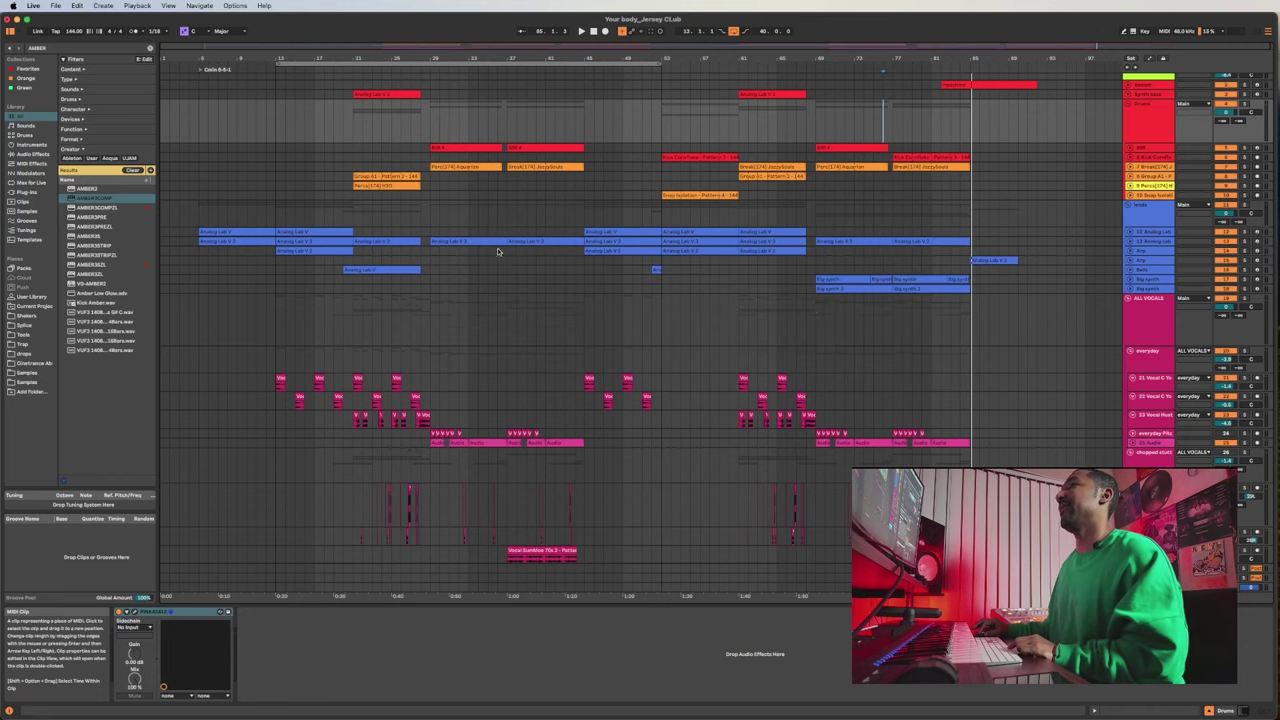
Open a recent project in the Maschine plugin.
left_click_drag(346, 226, 358, 168)
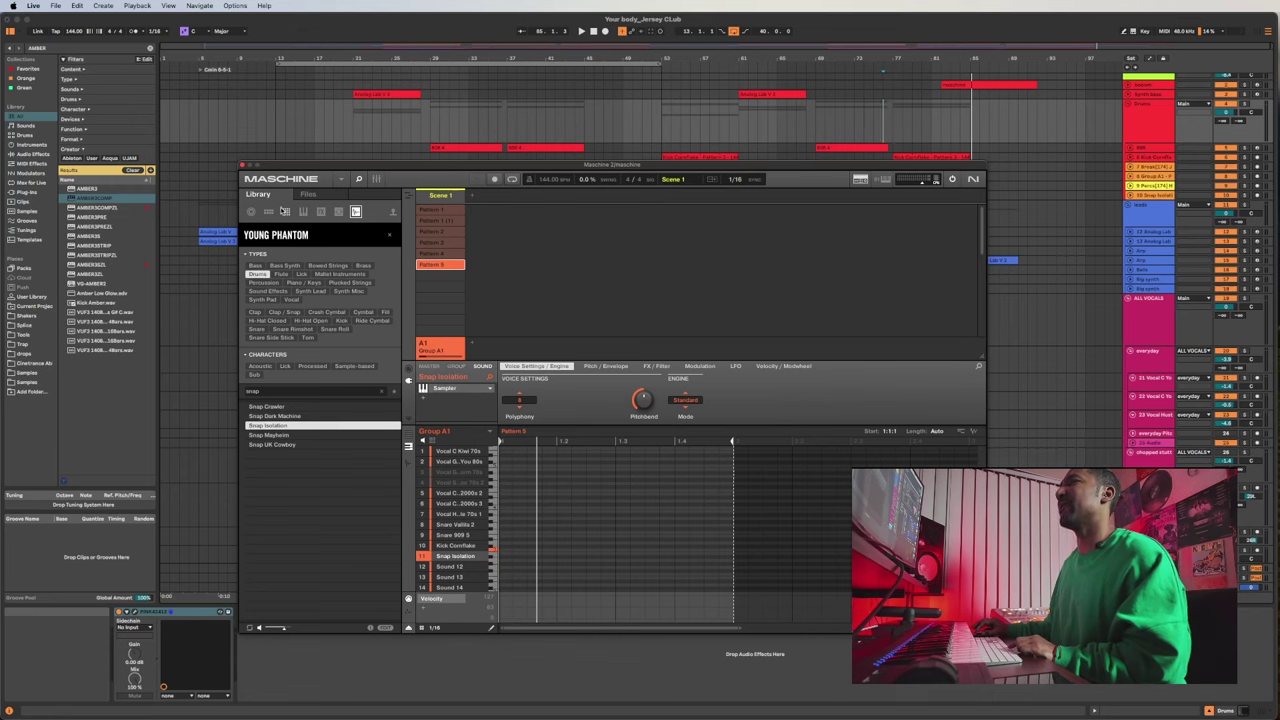
left_click(341, 179)
mouse_move(348, 196)
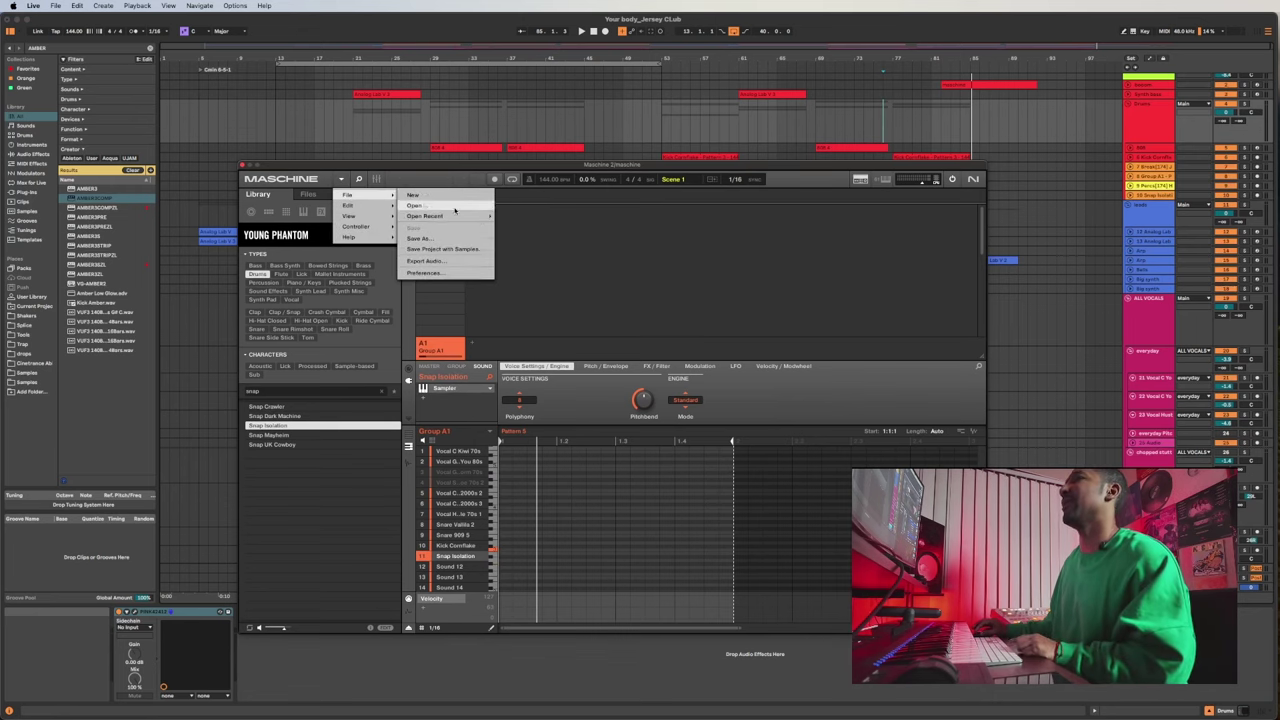
mouse_move(455, 216)
left_click(540, 218)
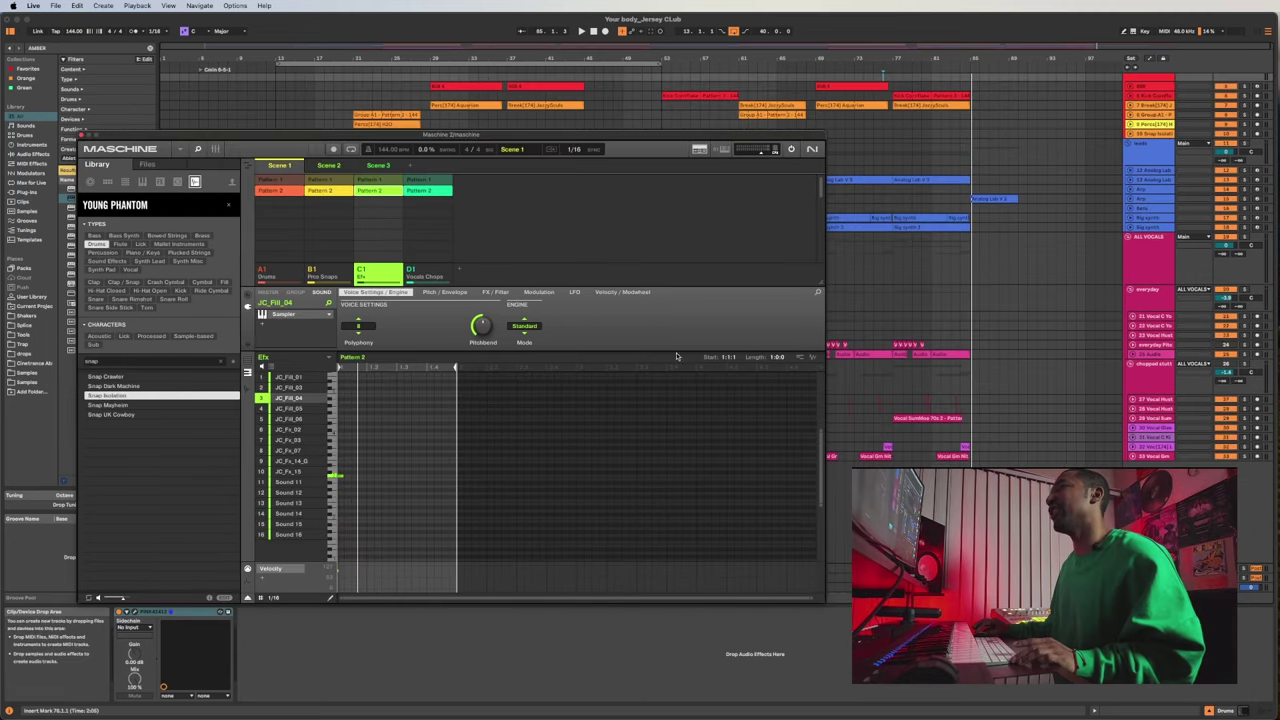
Place the JC_Fill_04 pattern's audio on a new track at bar 79 and audition JC_Fill_05, JC_Fill_06 and JC_Fx_02.
left_click_drag(812, 357, 916, 478)
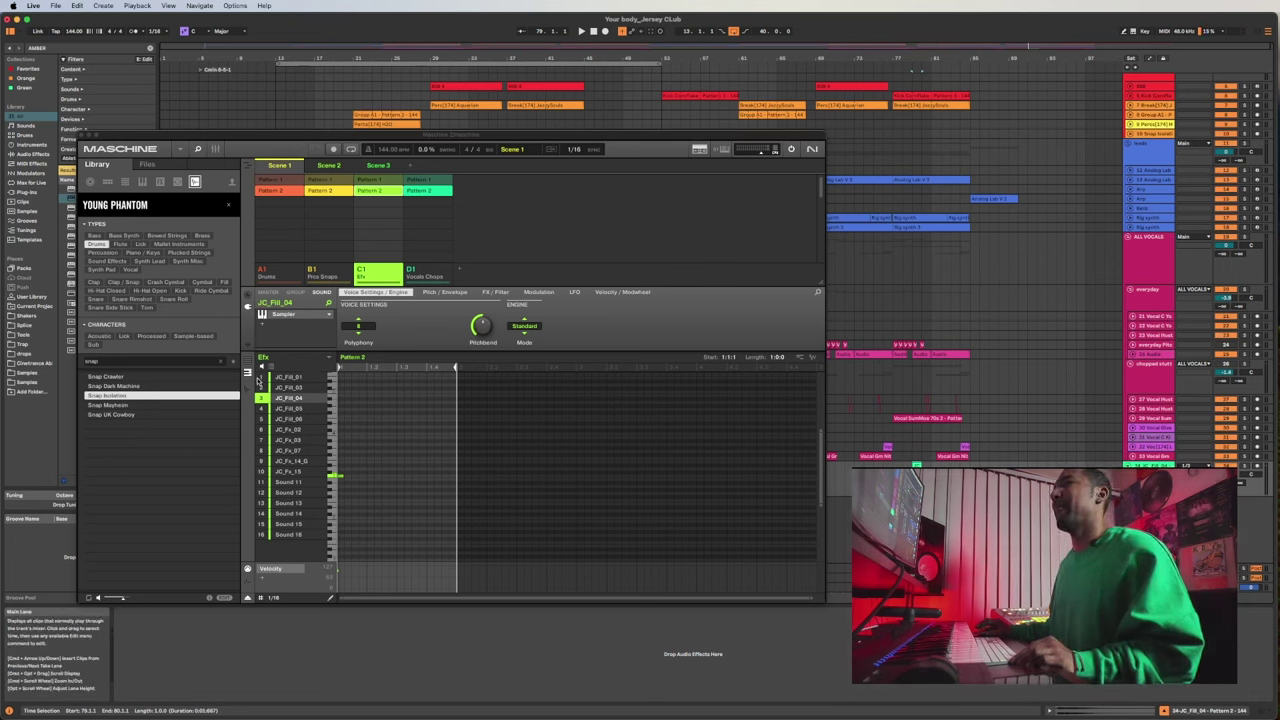
left_click(287, 408)
left_click(291, 420)
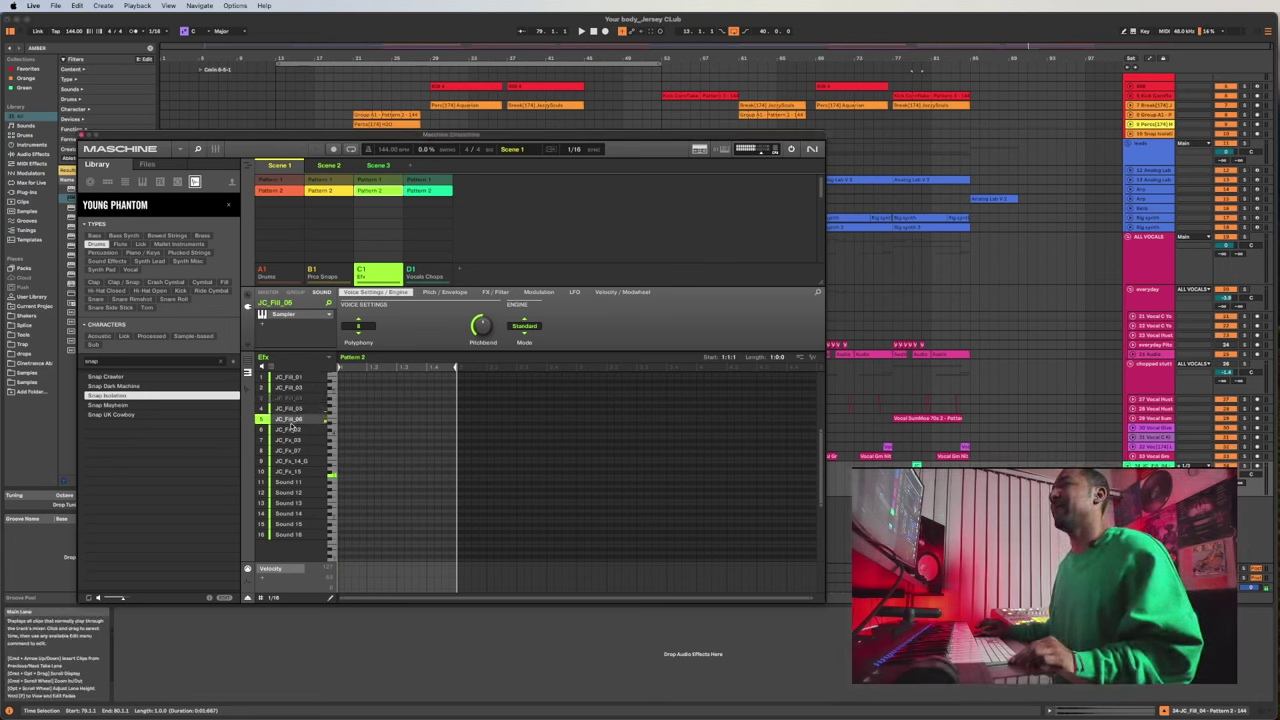
left_click(293, 430)
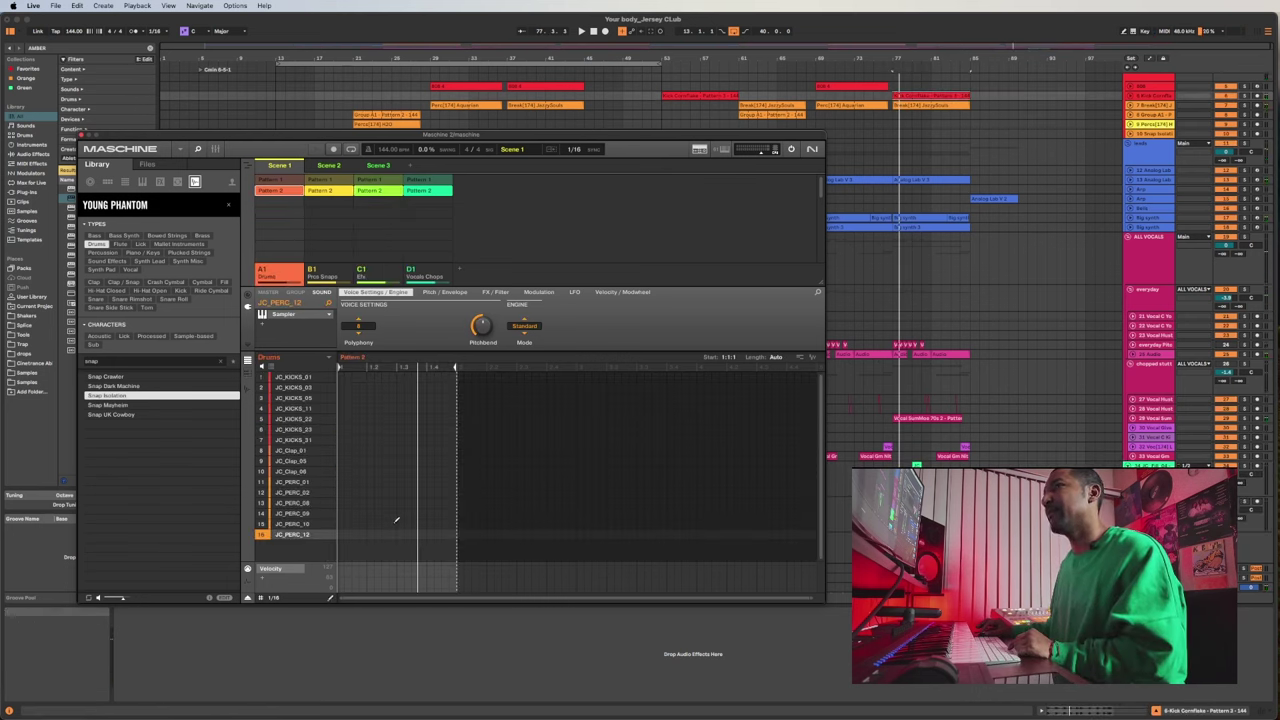
Add five JC_PERC_12 hits to Pattern 2 of the Maschine Drums group, the first three consecutive, checking them against the track.
left_click(386, 532)
left_click(393, 532)
left_click(400, 532)
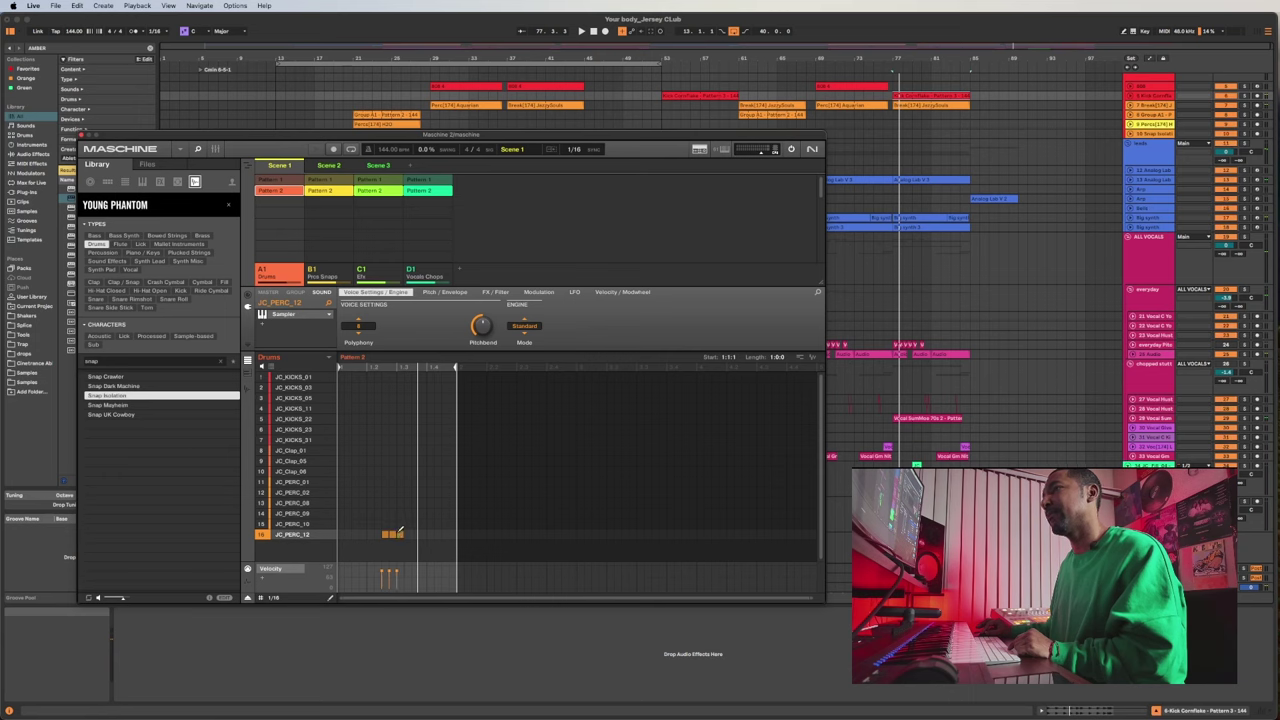
key("space")
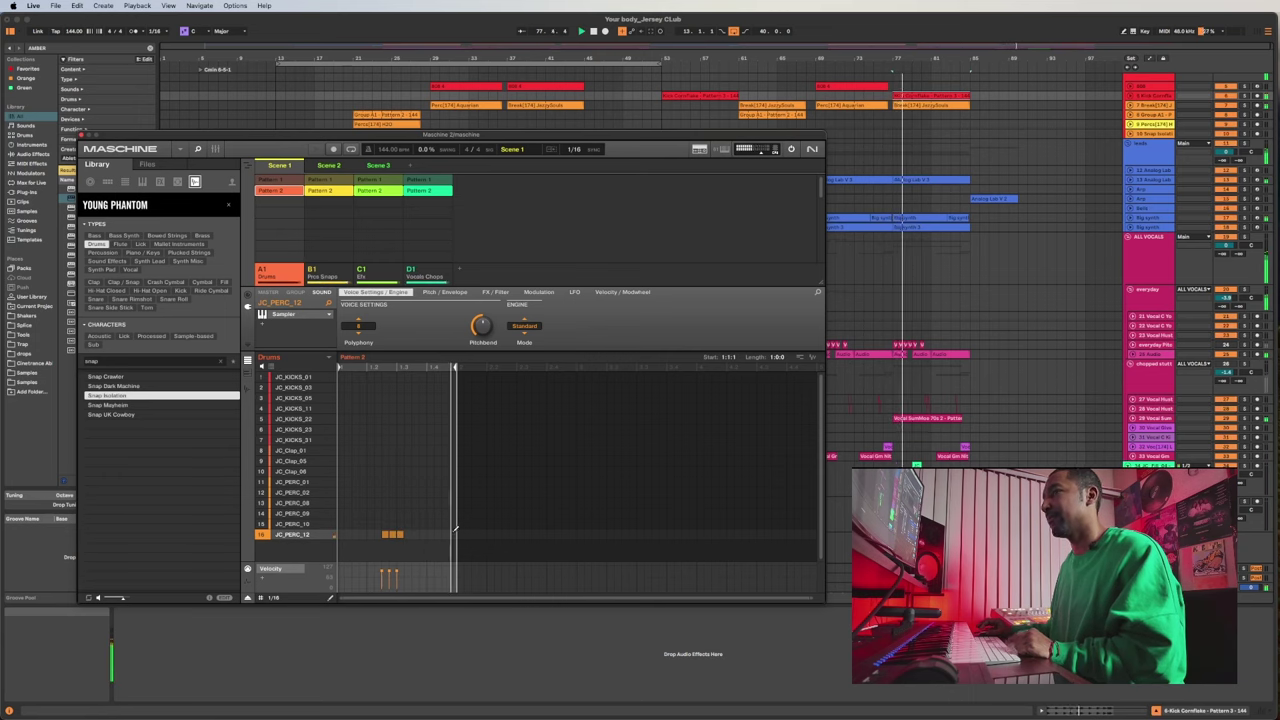
left_click(422, 534)
left_click(445, 534)
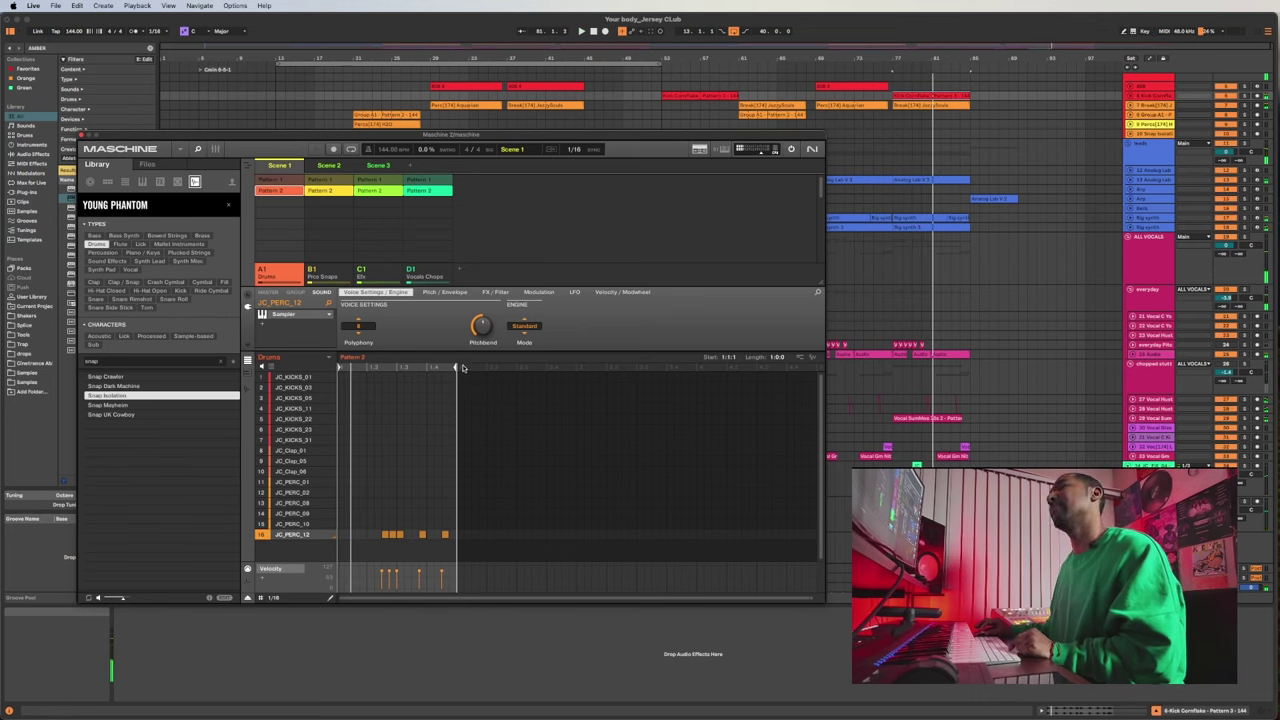
Extend the Drums pattern to two bars and audition the percussion sounds from JC_PERC_10 up to JC_PERC_02.
left_click_drag(517, 368, 562, 368)
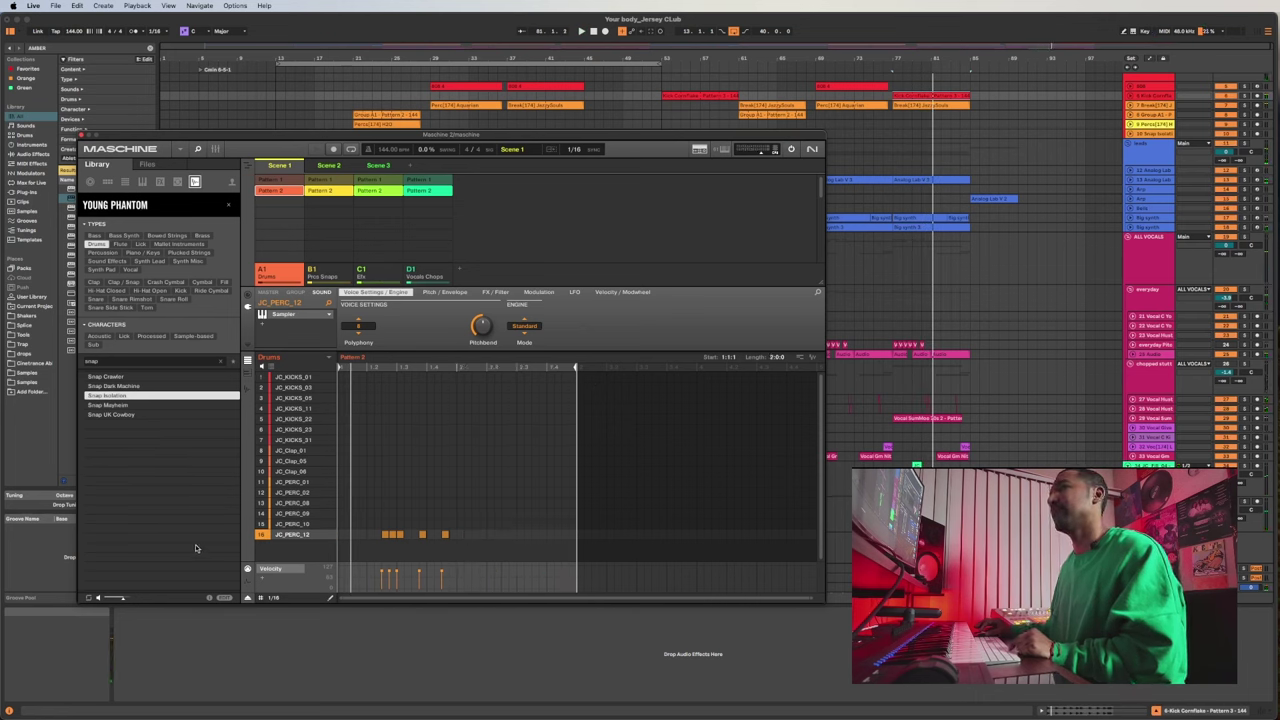
left_click(289, 524)
left_click(301, 514)
left_click(298, 504)
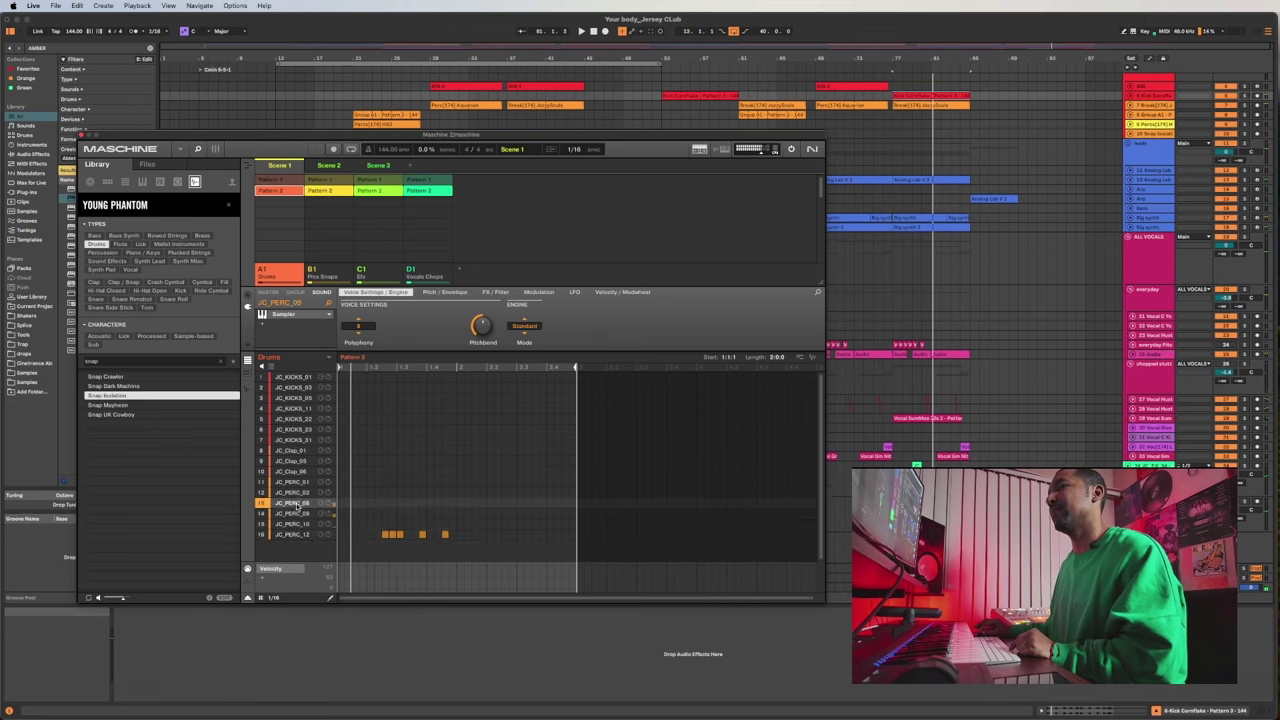
left_click(293, 493)
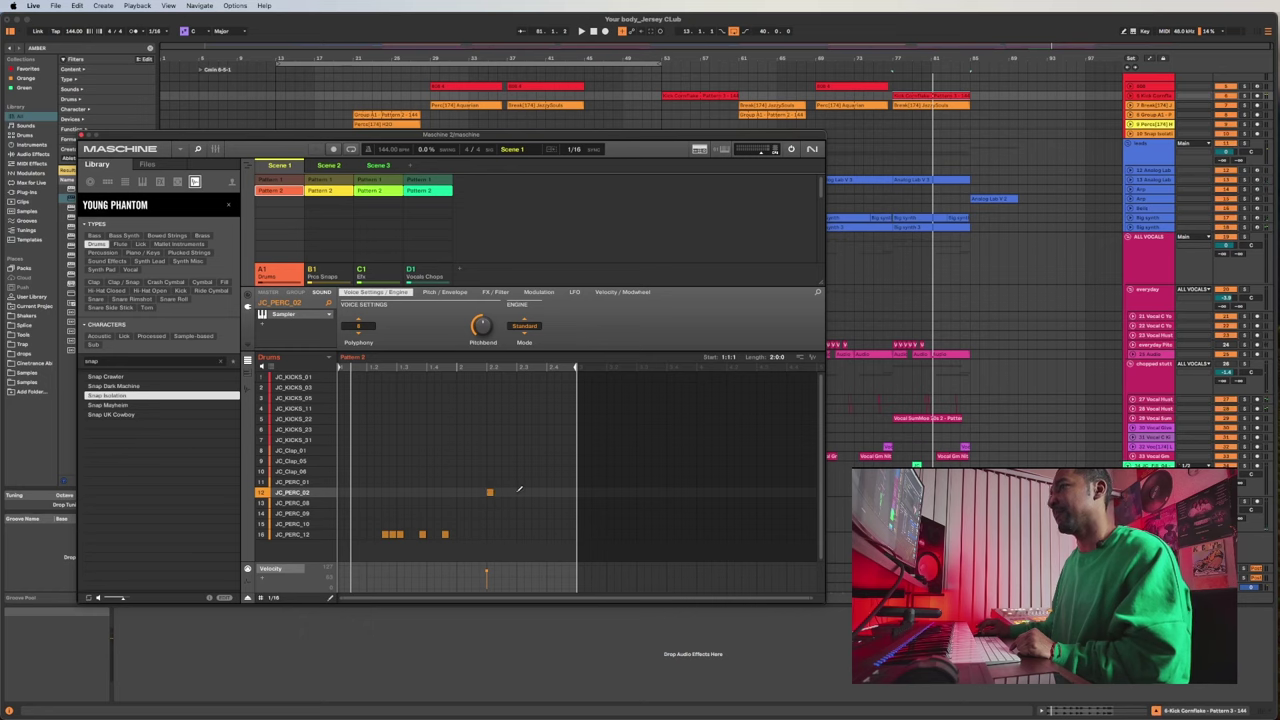
Add a syncopated run of JC_PERC_02 hits in bar 2 of the Drums pattern and play it with the track.
left_click(512, 492)
left_click(519, 492)
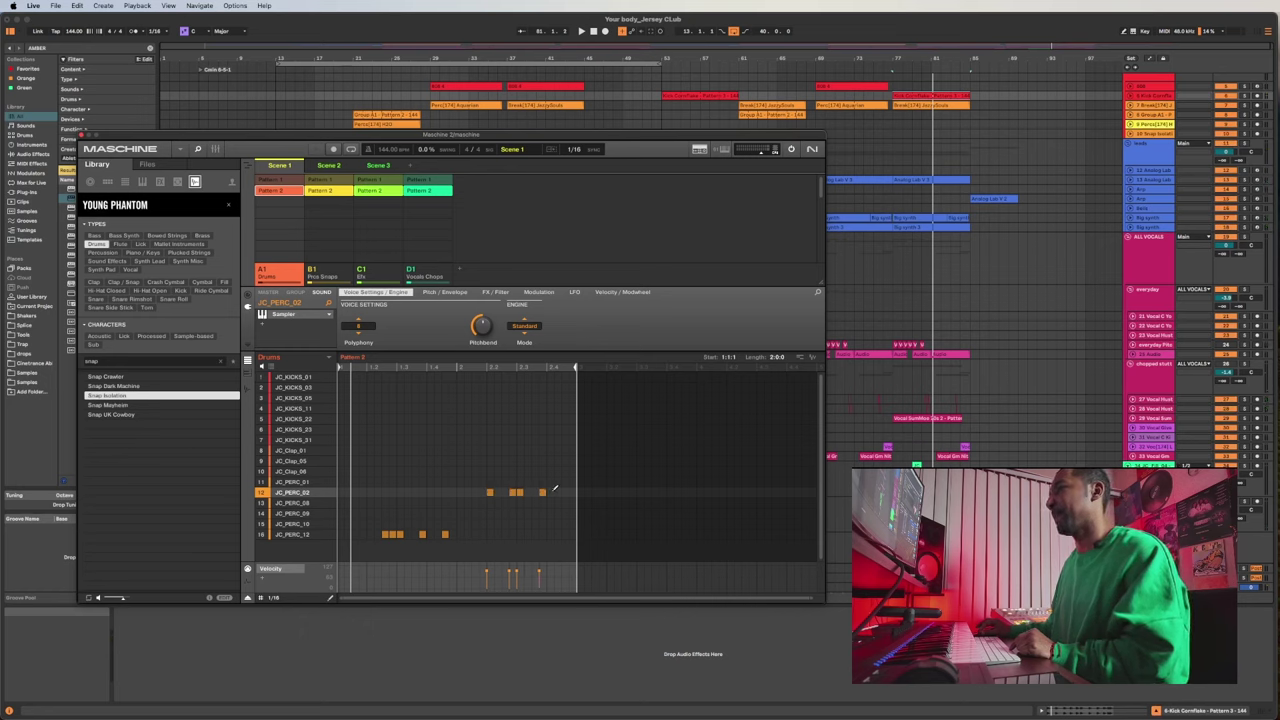
left_click(565, 491)
key("space")
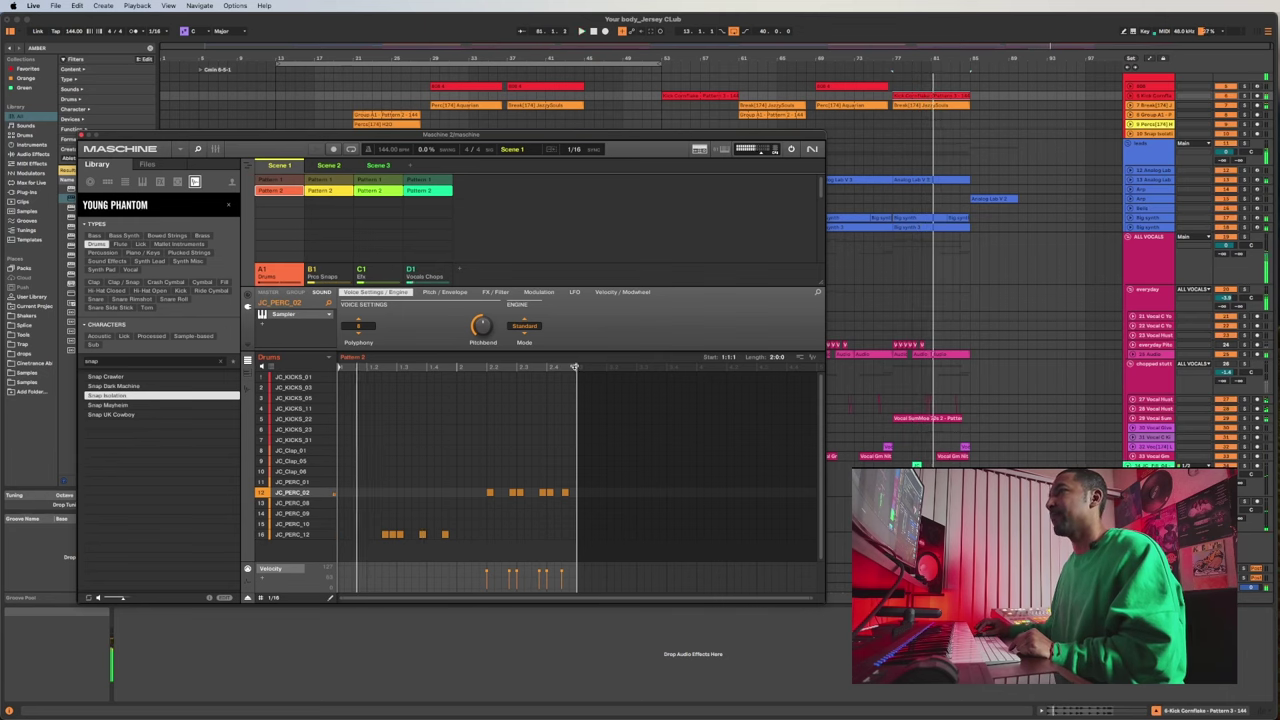
Repeat the JC_PERC_12 hits in bar 3 of the Drums pattern and place the pattern's audio in the arrangement at bar 77.
left_click_drag(341, 536, 588, 538)
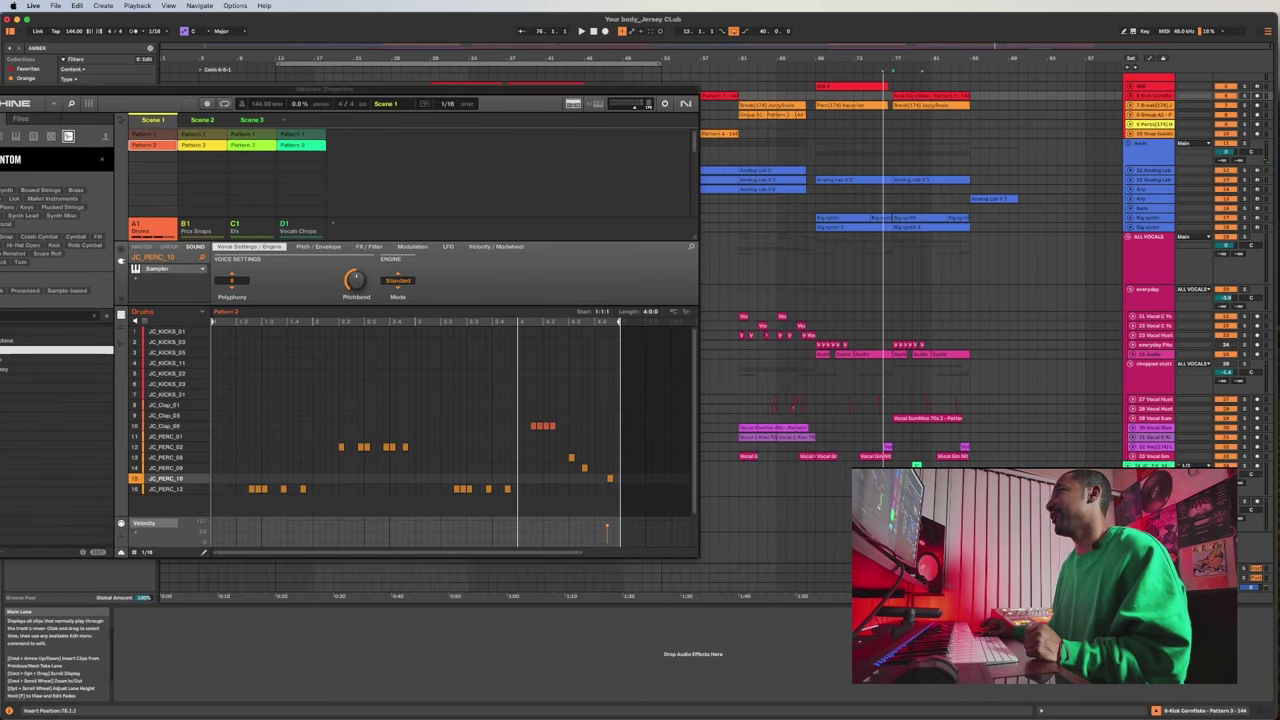
key("space")
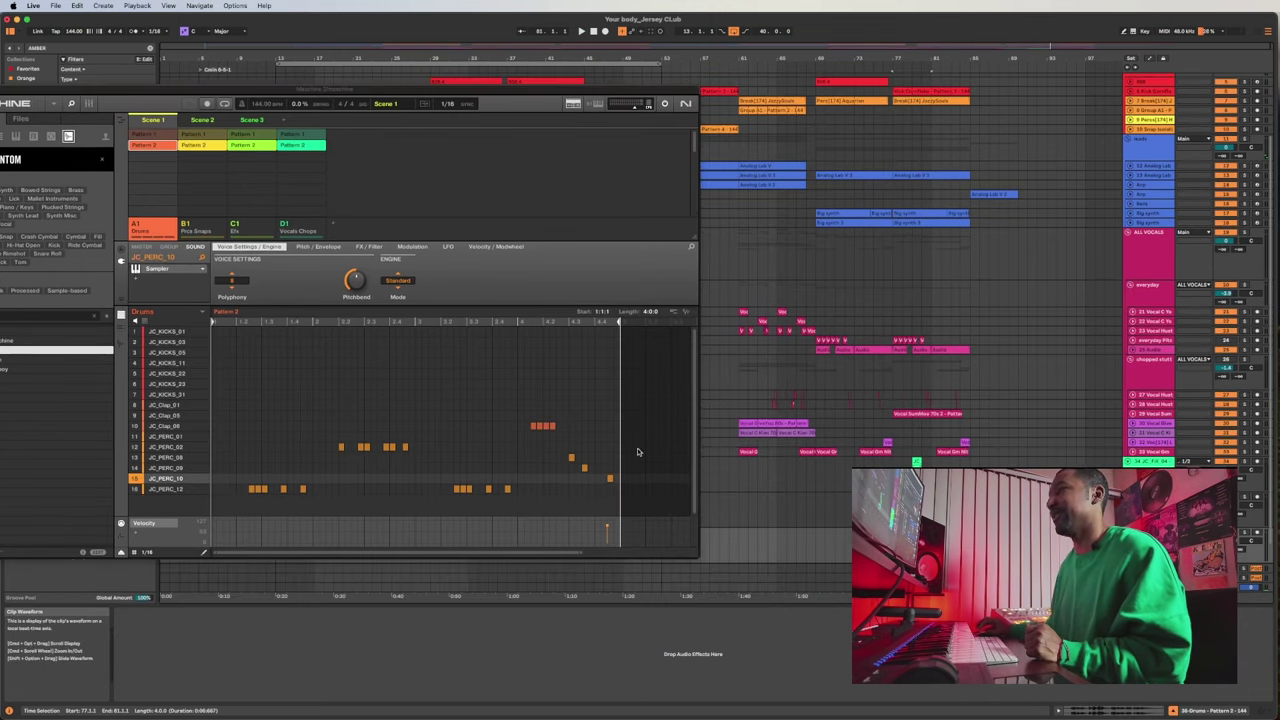
left_click(160, 157)
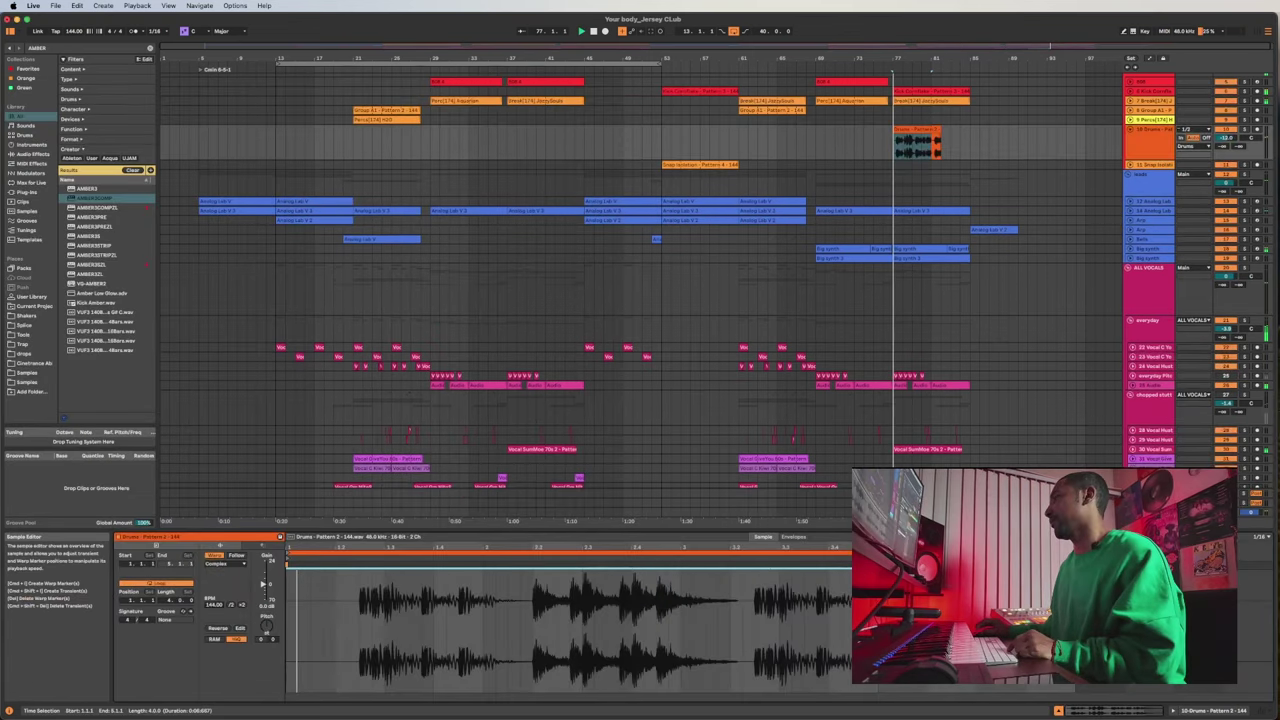
Extend the Drums - Pattern 2 audio clip from bar 77 so that it runs to bar 85.
left_click_drag(940, 129, 969, 129)
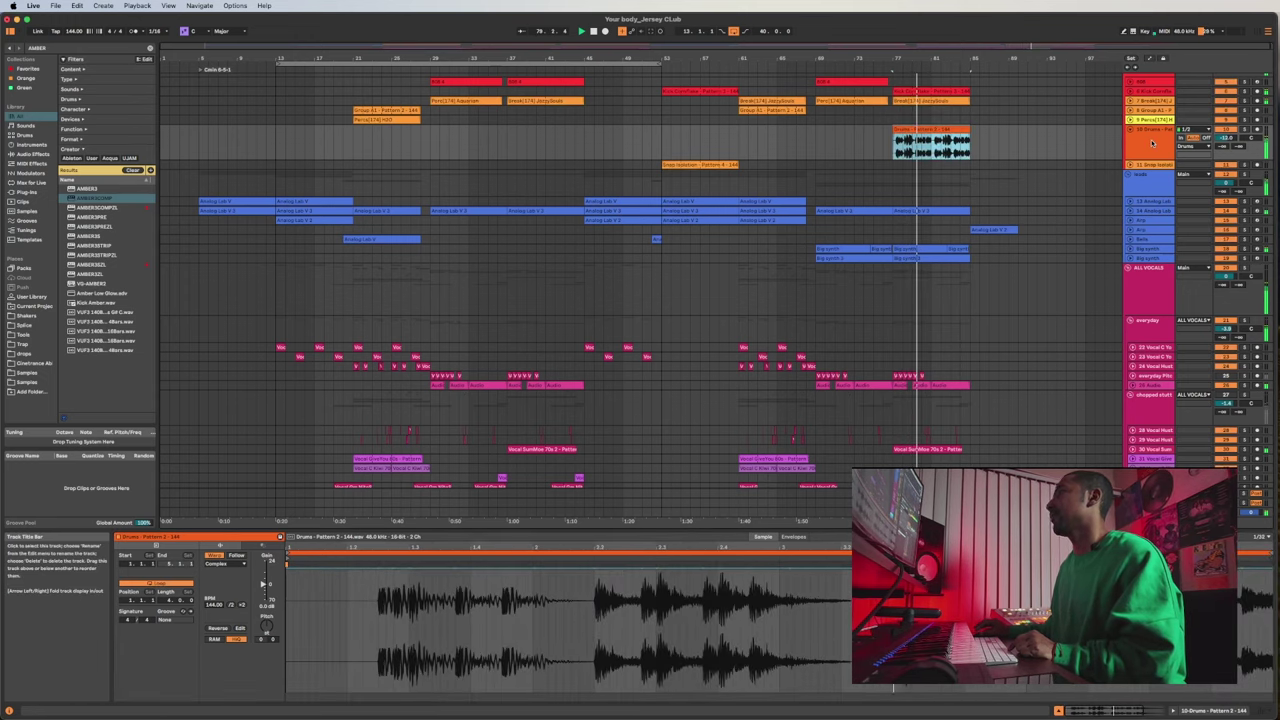
scroll(1080, 372, "down", 3)
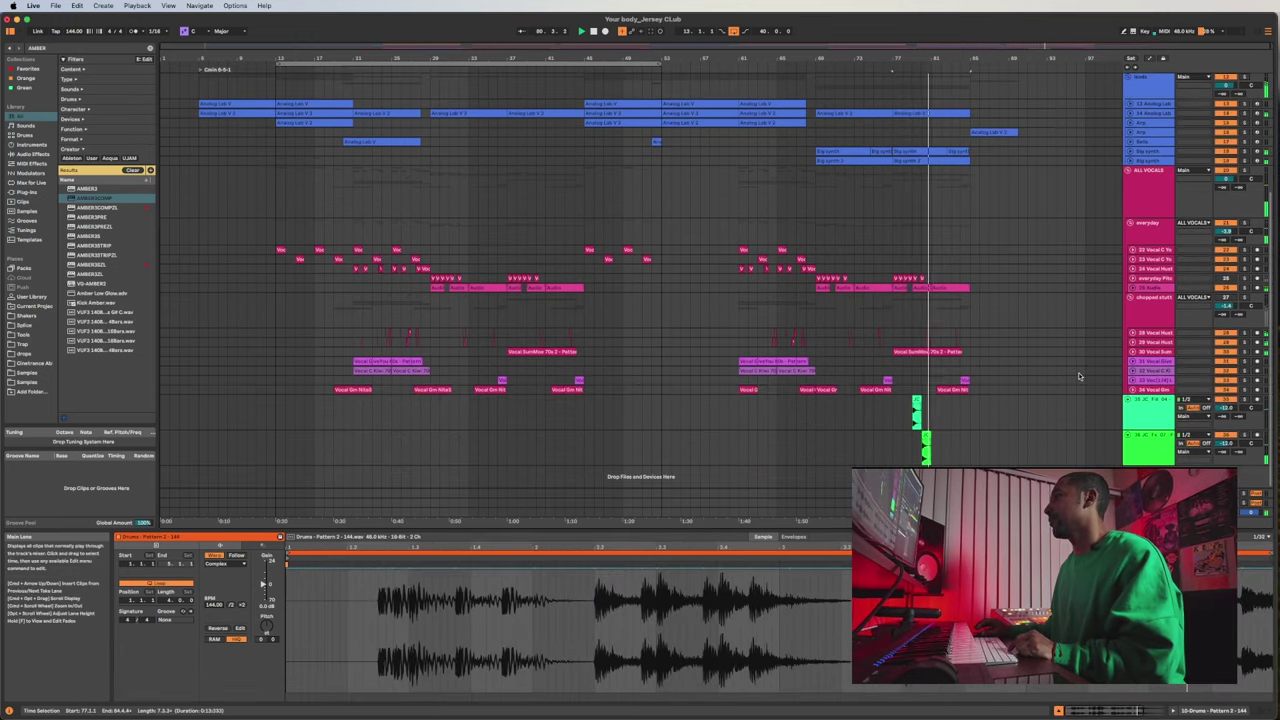
Stretch the opening of the JC_Fill_04 clip before bar 77 with its warp marker, checking the timing in playback.
left_click(1142, 447)
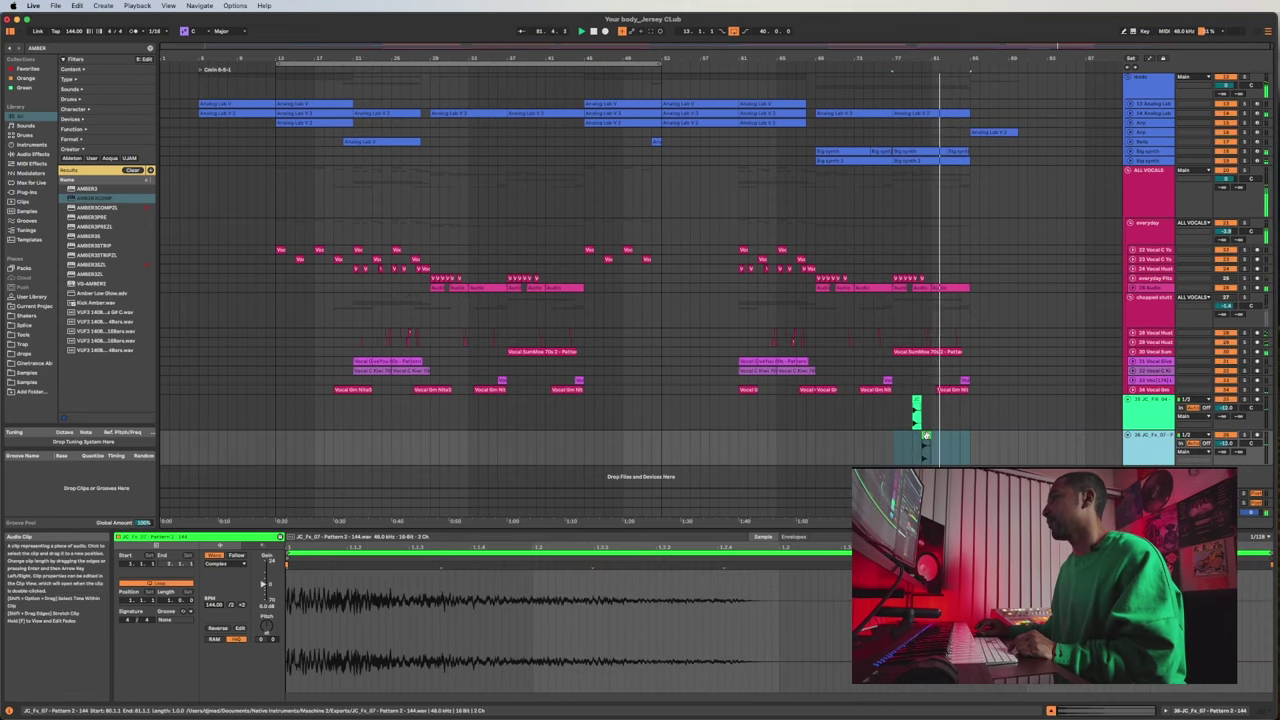
left_click(925, 436)
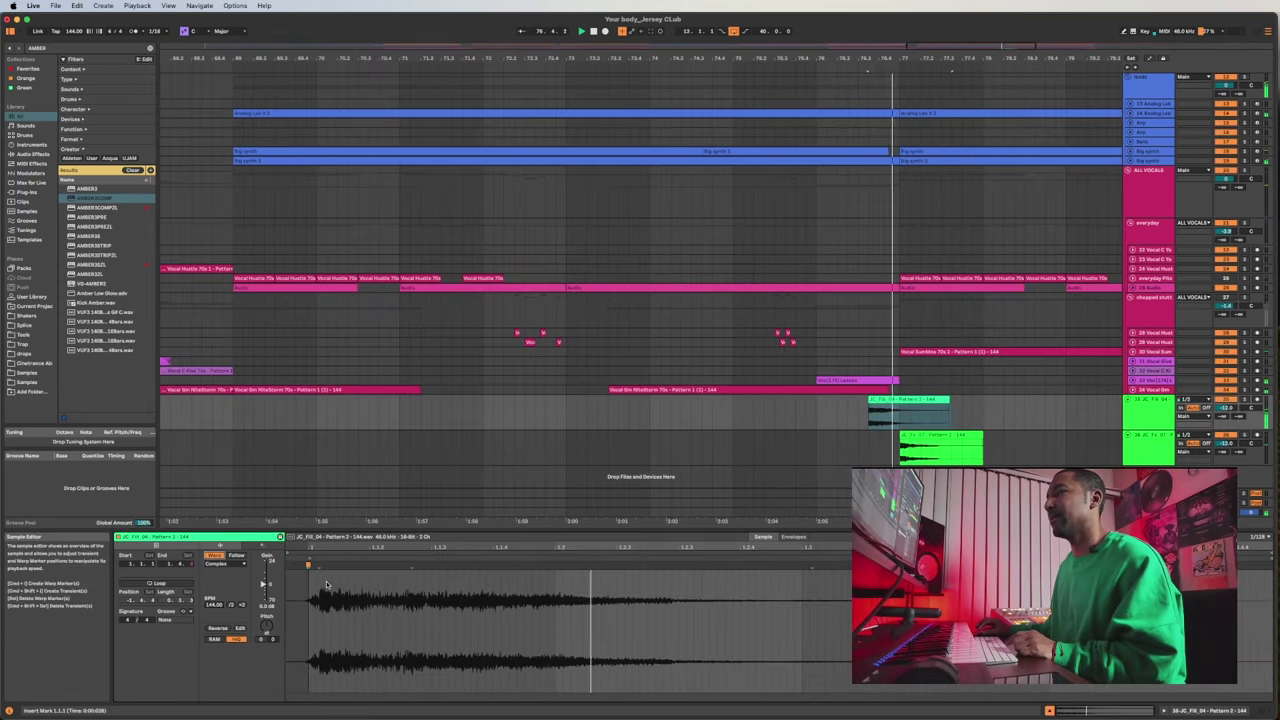
key("space")
key("space")
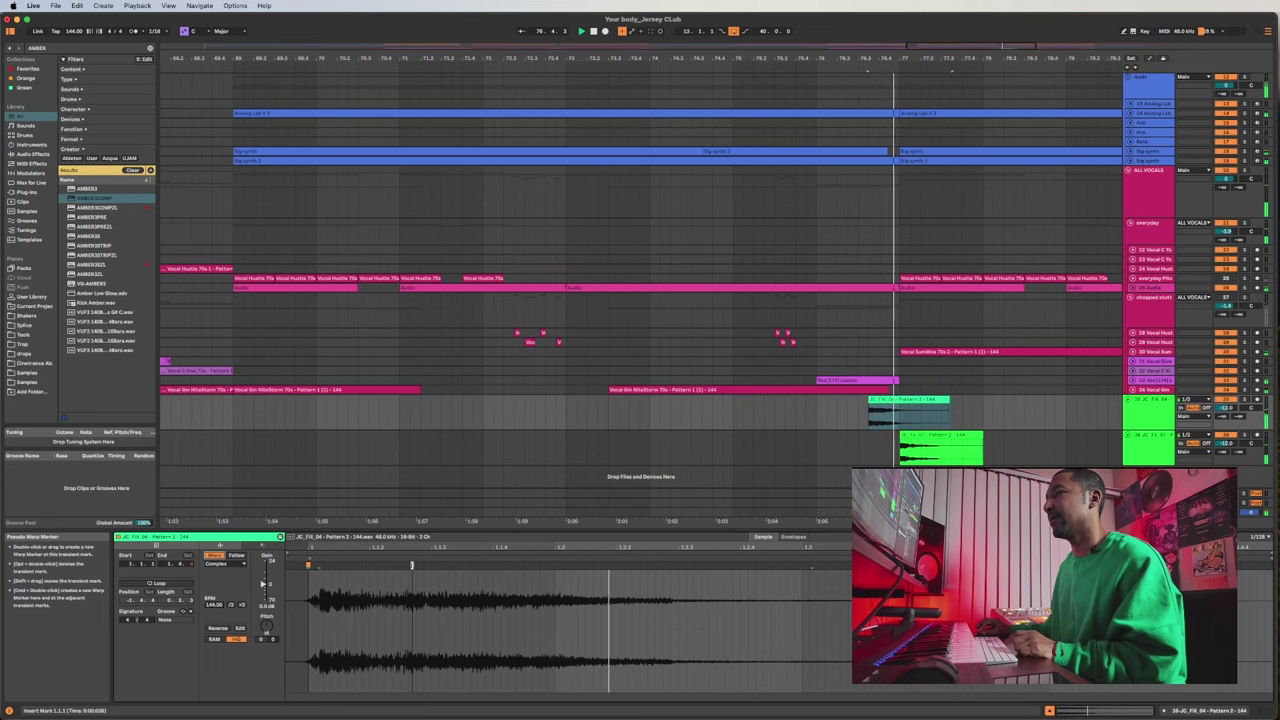
key("space")
mouse_move(412, 566)
left_mouse_down()
mouse_move(492, 565)
mouse_move(477, 566)
left_mouse_up()
key("space")
key("space")
key("space")
key("space")
key("space")
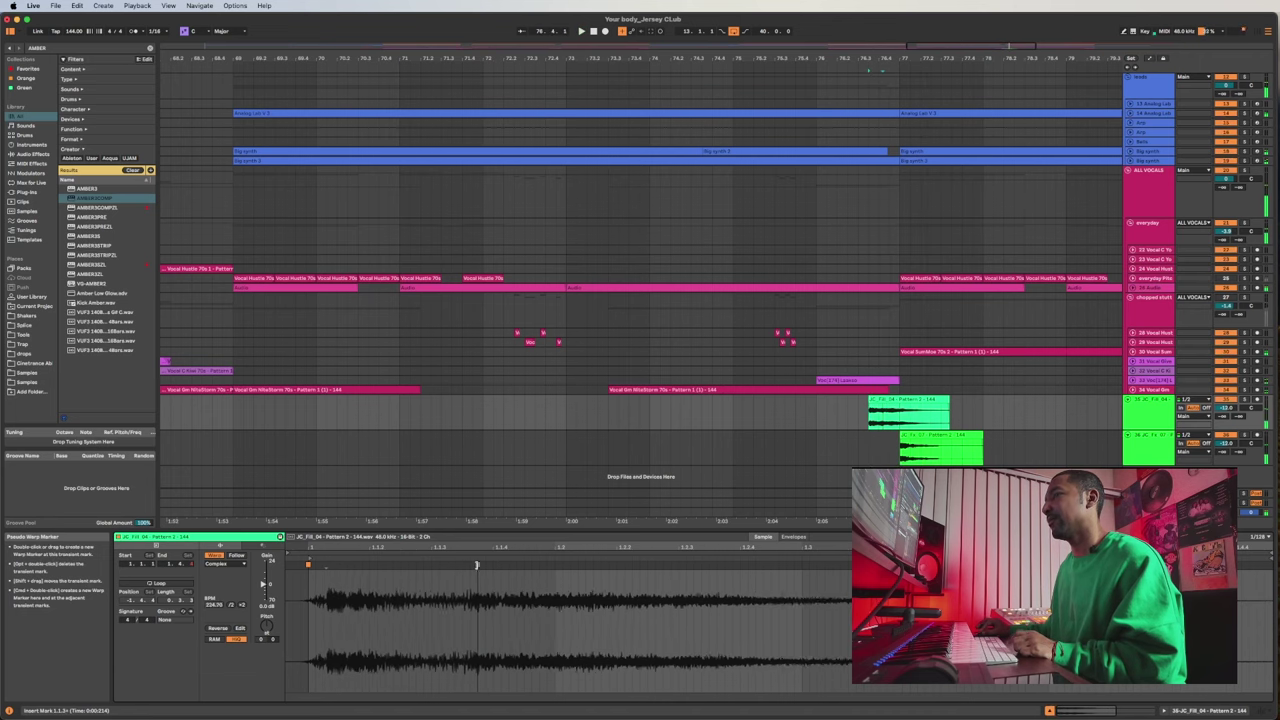
Move the first JC_Fx_07 clip after bar 69 to 69.2.3 while playing the section from bar 69.
left_click(631, 443)
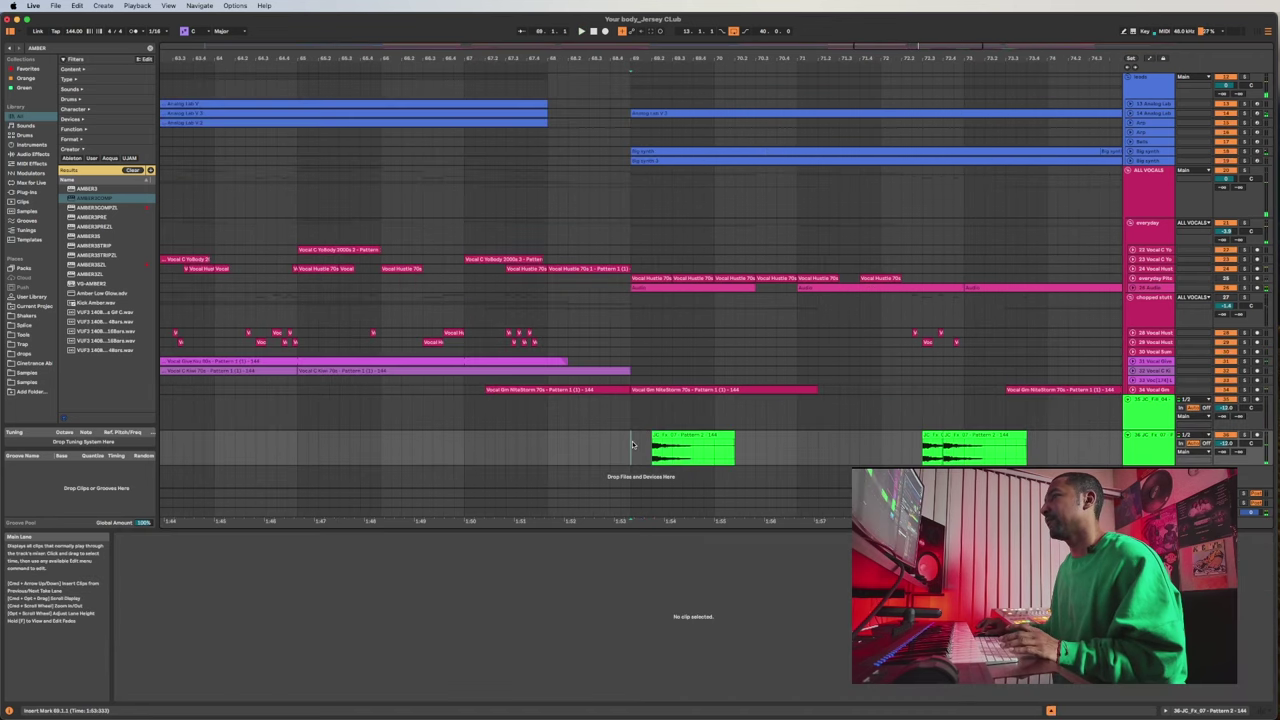
key("space")
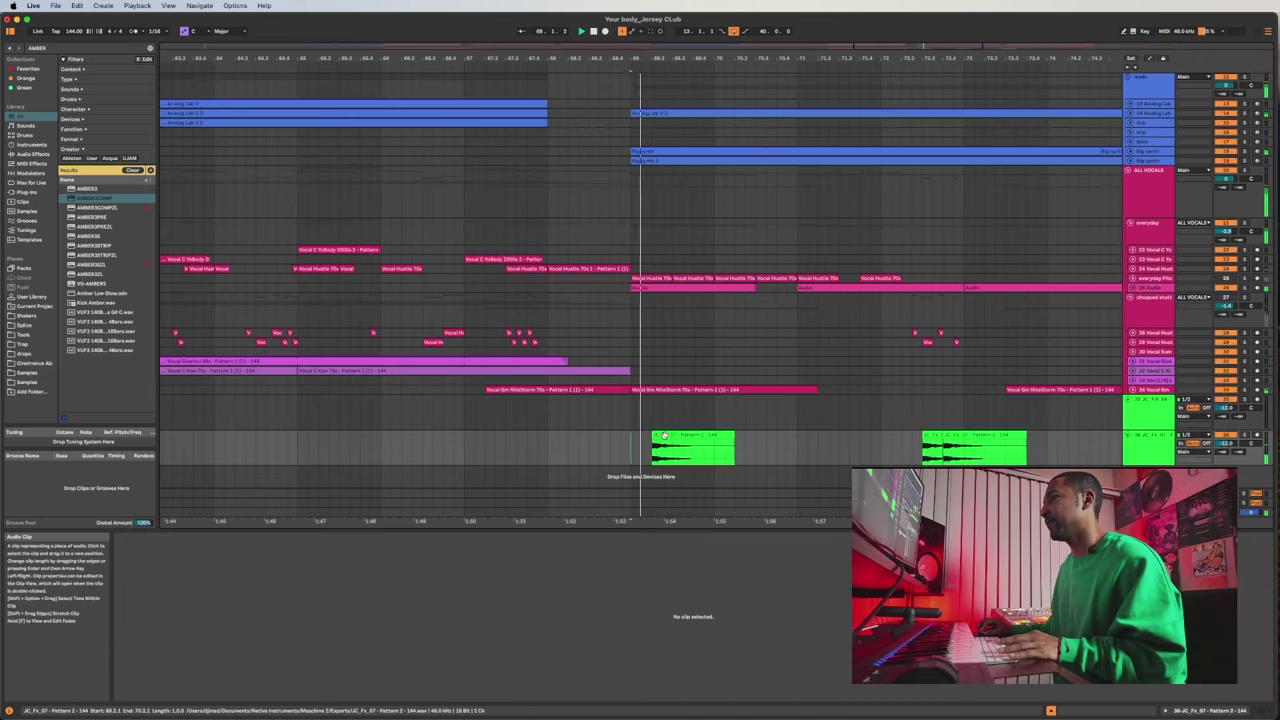
left_click_drag(666, 443, 676, 443)
left_click(632, 444)
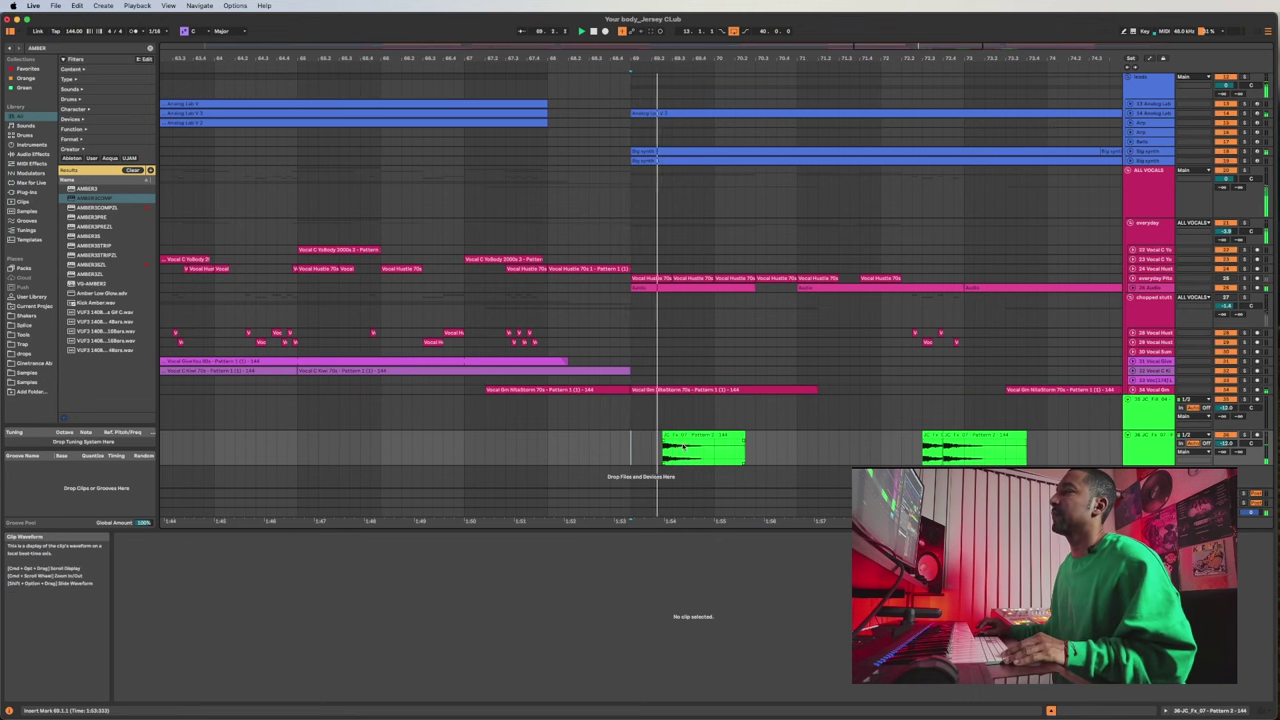
scroll(766, 443, "down", 4)
scroll(757, 443, "up", 2)
scroll(753, 443, "up", 2)
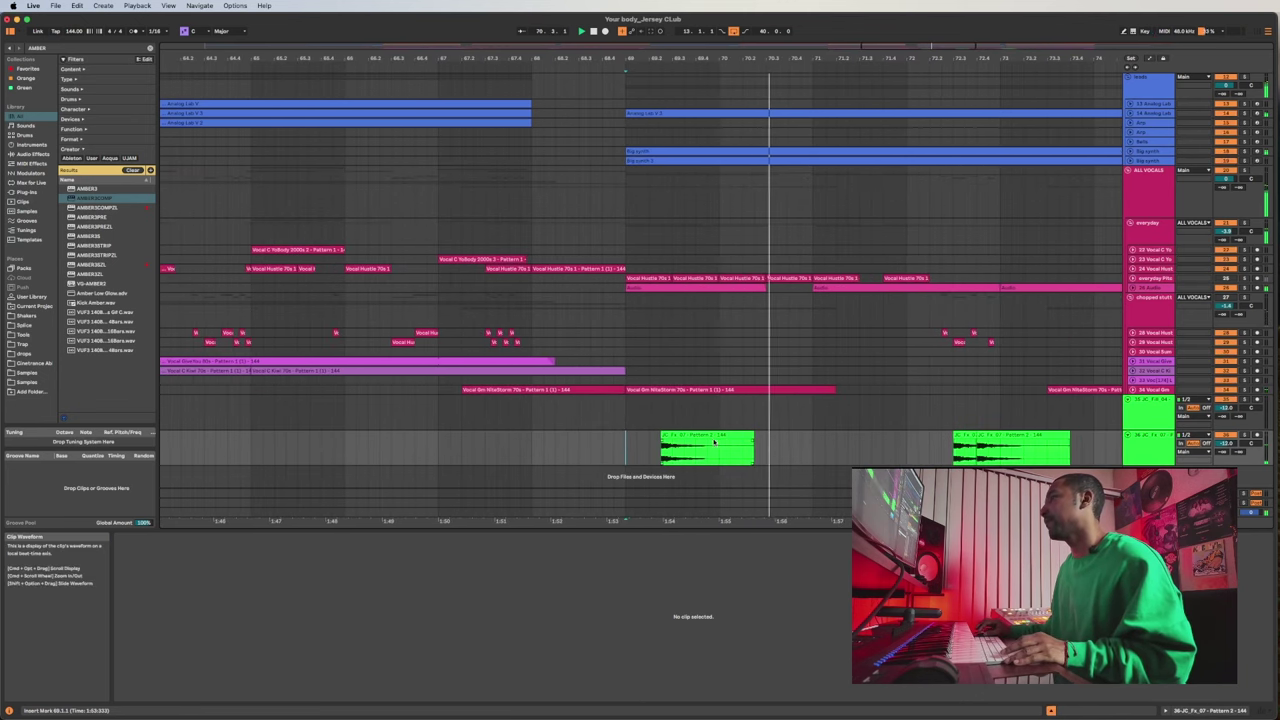
Copy the JC_Fx_07 clip to 70.2.3 and 71.2.3 and play the repeats with the track.
key("space")
key("space")
left_click_drag(683, 437, 777, 437, "alt")
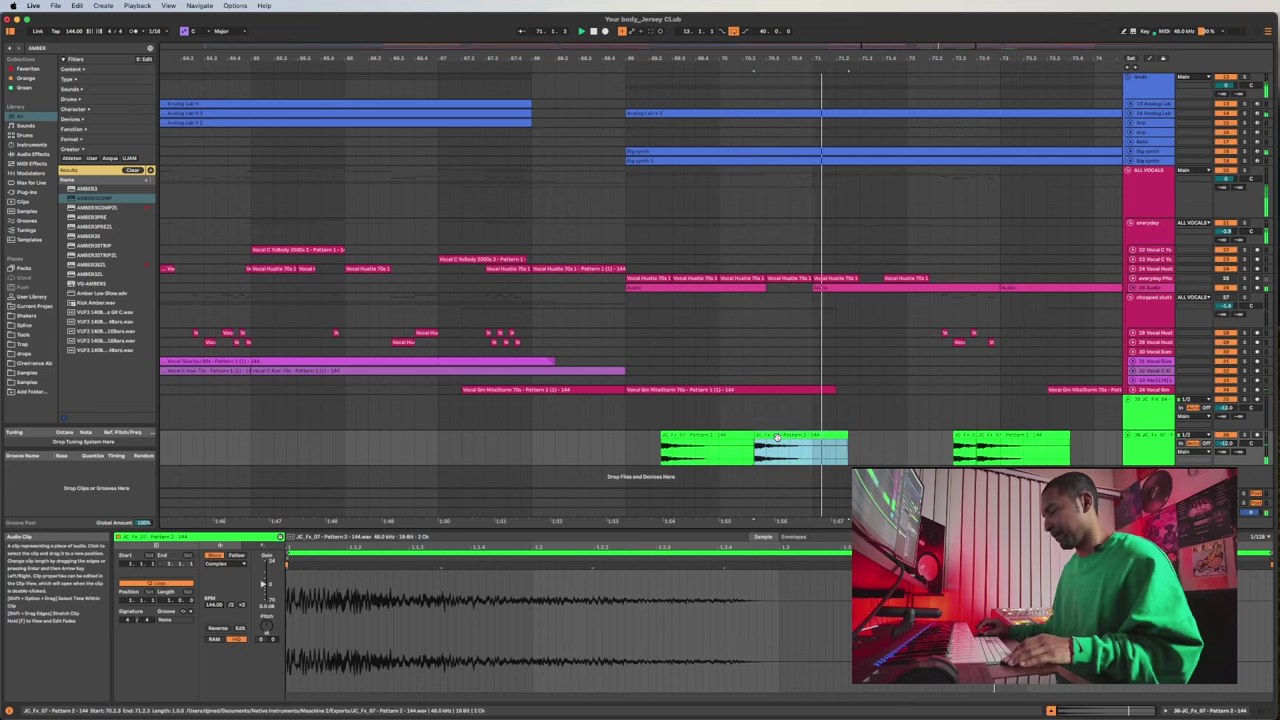
key("super+d")
scroll(948, 440, "down", 2)
scroll(948, 440, "down", 3)
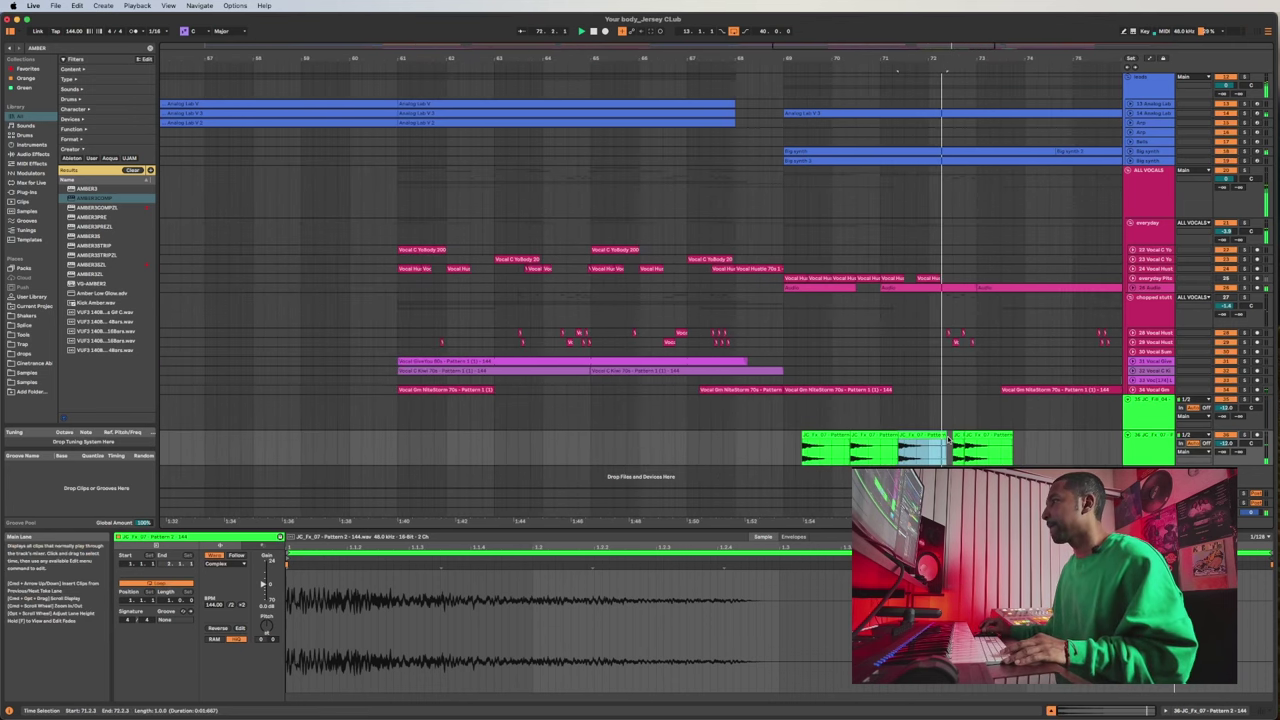
scroll(1004, 434, "down", 2)
scroll(1004, 434, "down", 3)
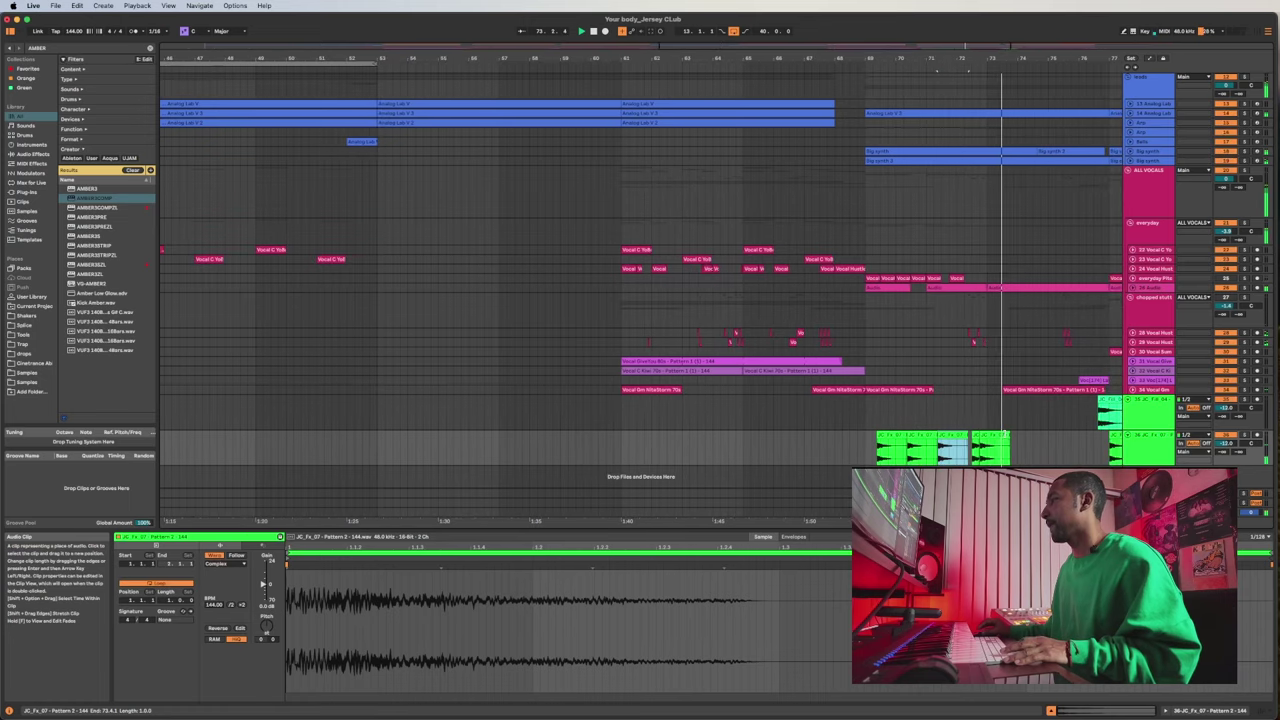
scroll(960, 433, "right", 2)
scroll(970, 433, "down", 3)
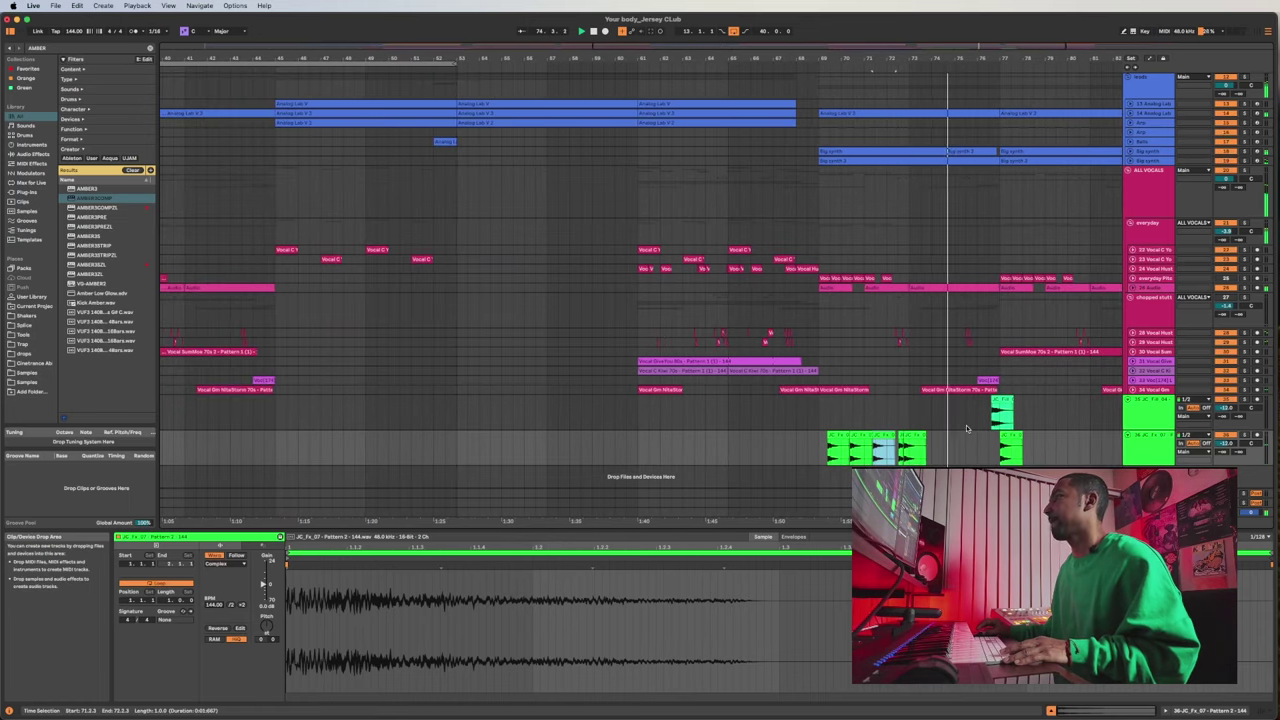
Raise the volume of the Drums - Pattern 2 track in the mixer while the final section plays.
left_click(1147, 414)
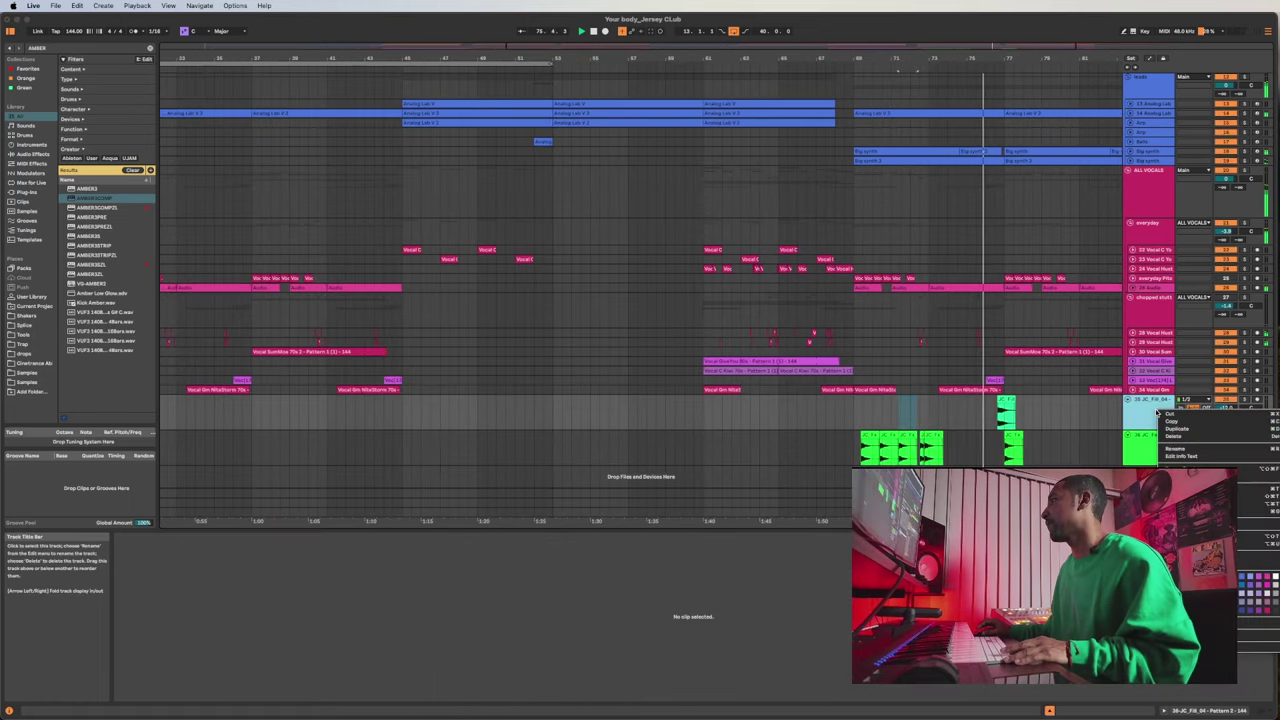
scroll(1058, 388, "down", 4)
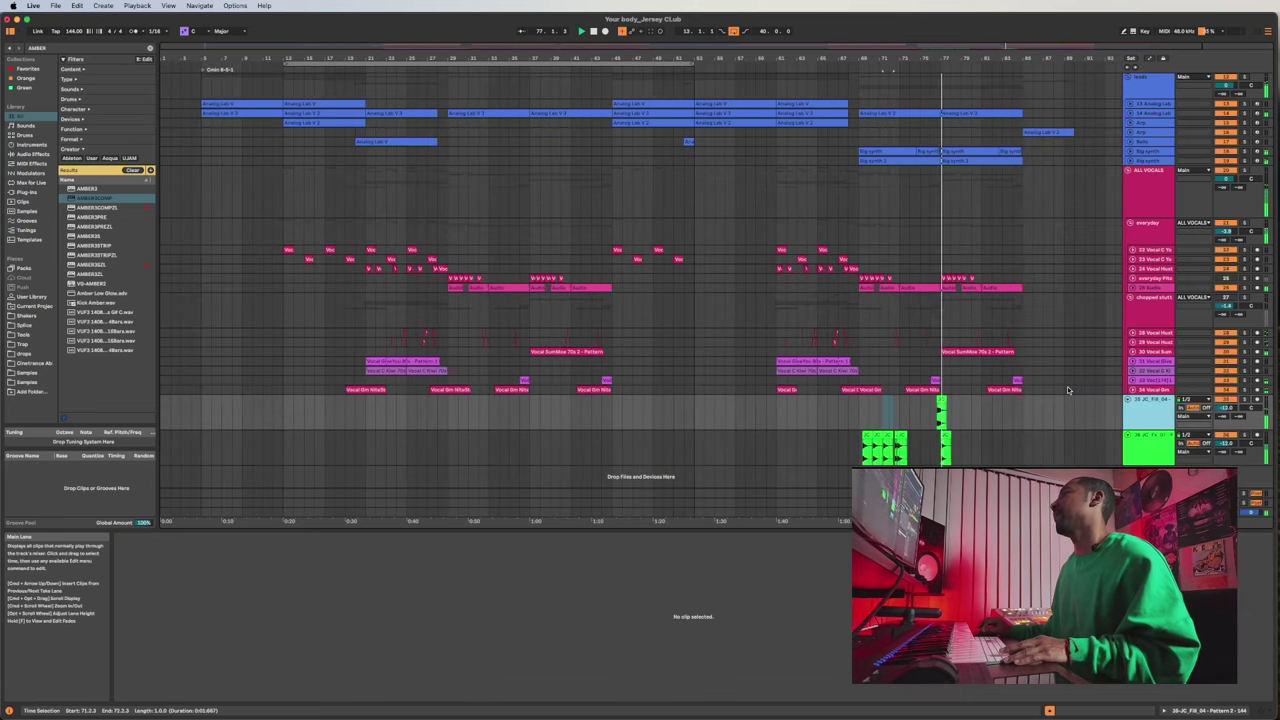
scroll(1068, 388, "up", 3)
key("Tab")
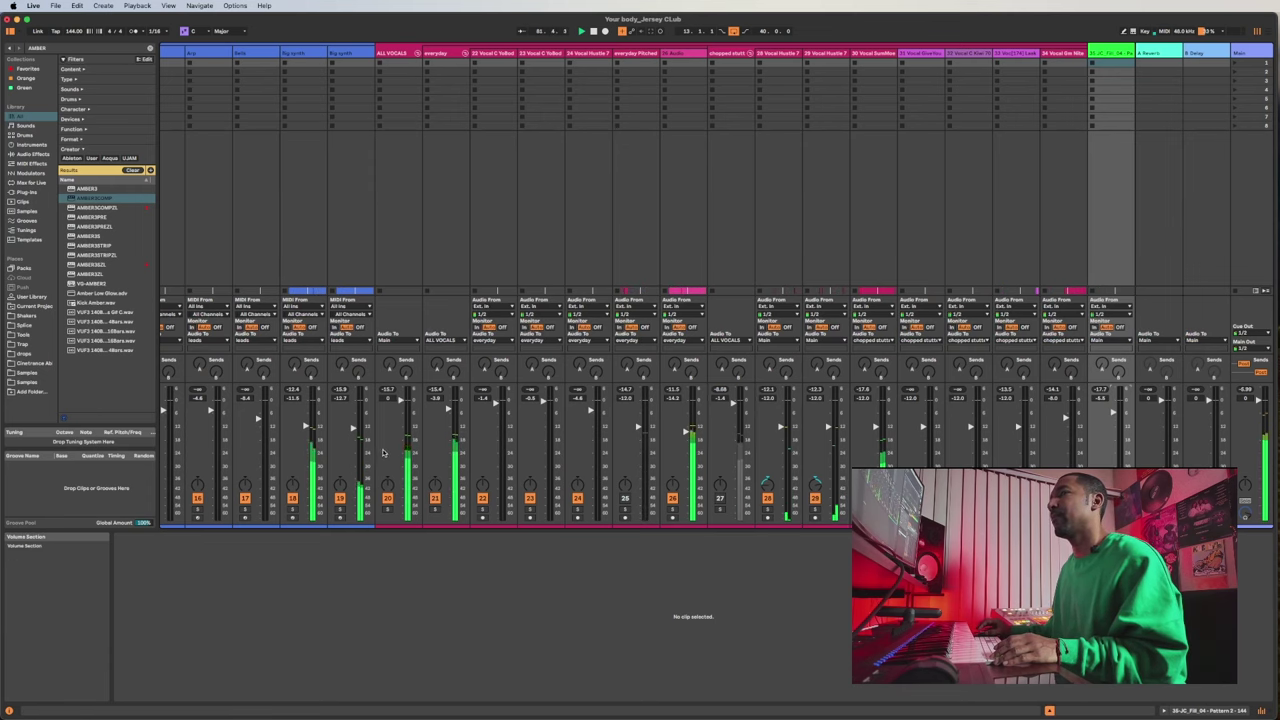
key("Tab")
scroll(935, 266, "up", 5)
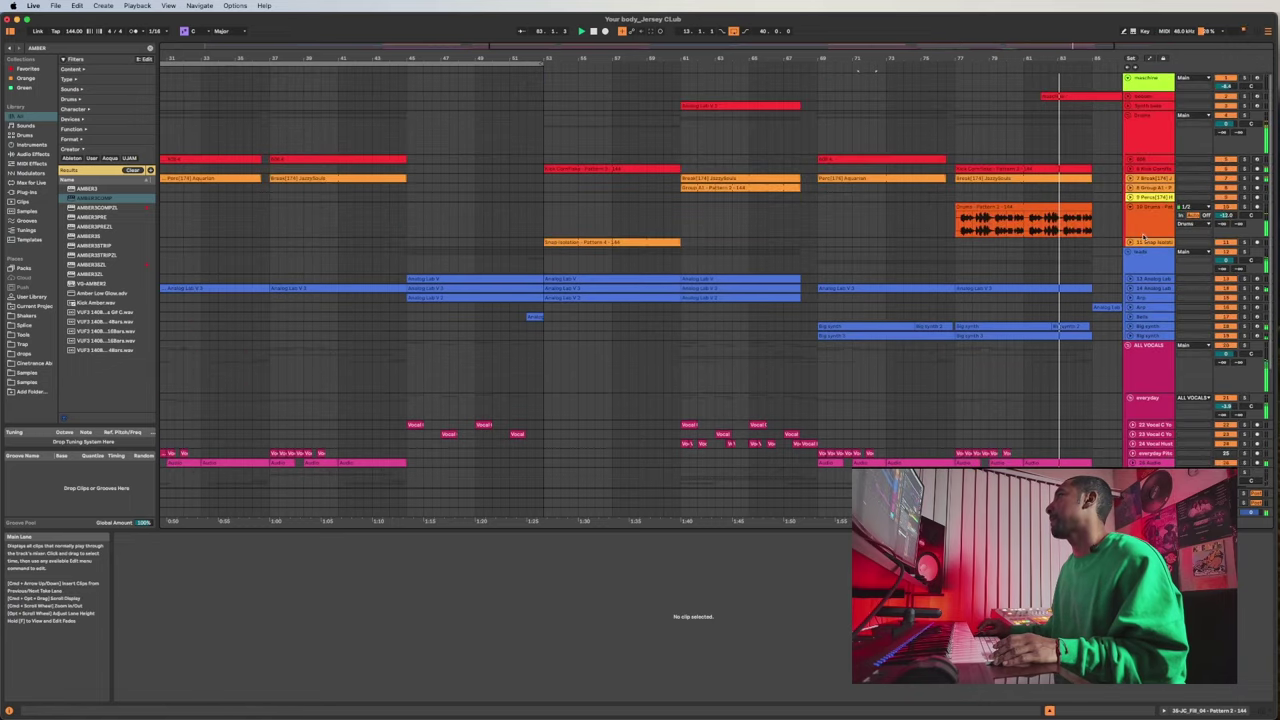
key("Tab")
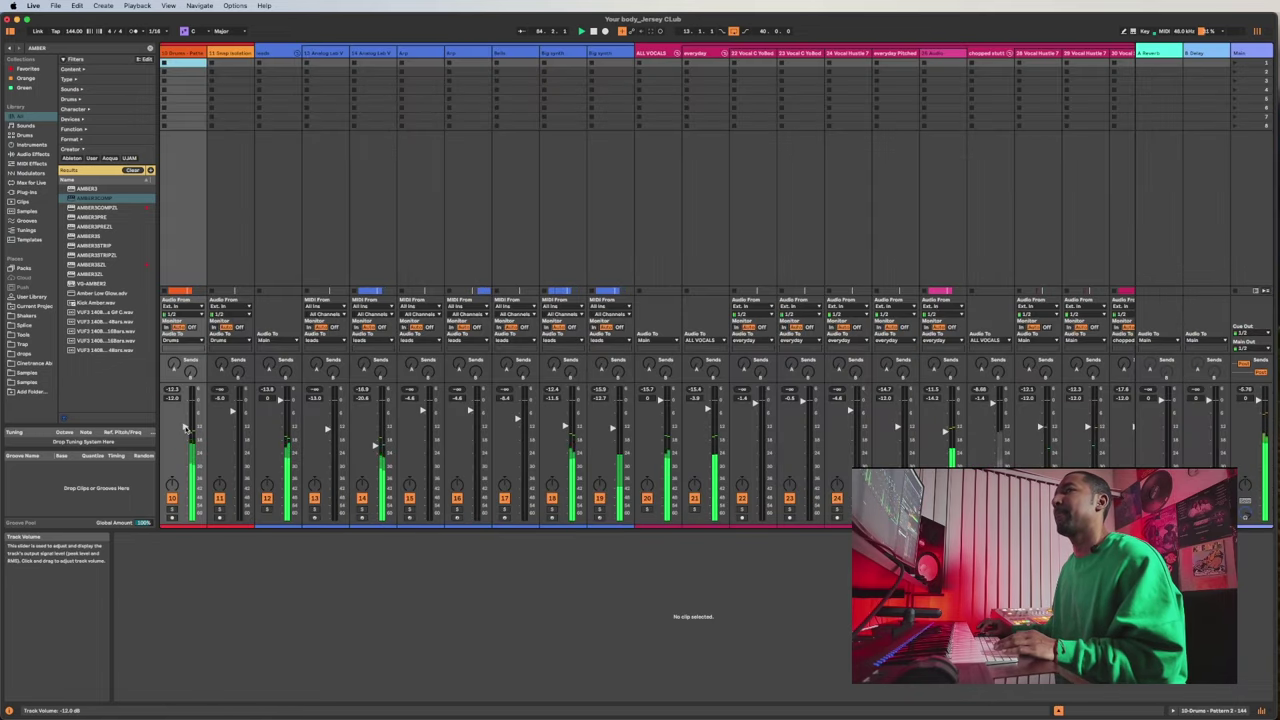
left_click_drag(185, 428, 185, 408)
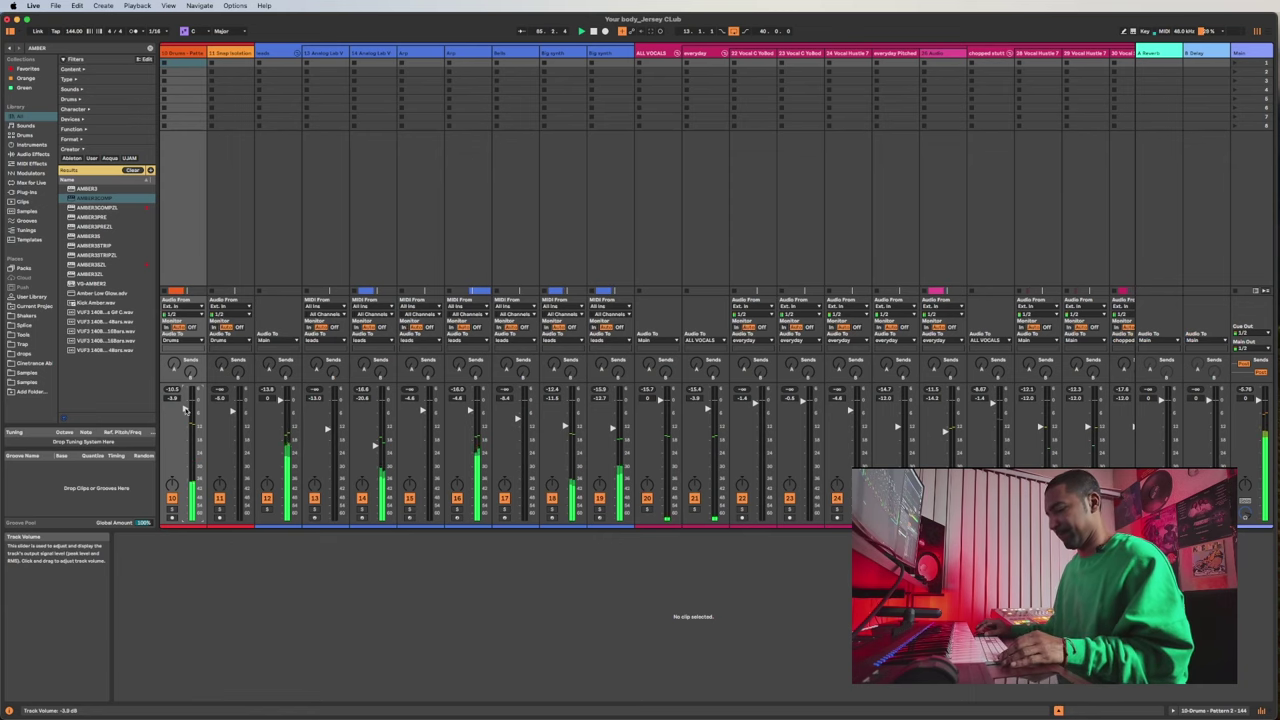
key("Tab")
left_click(1150, 218)
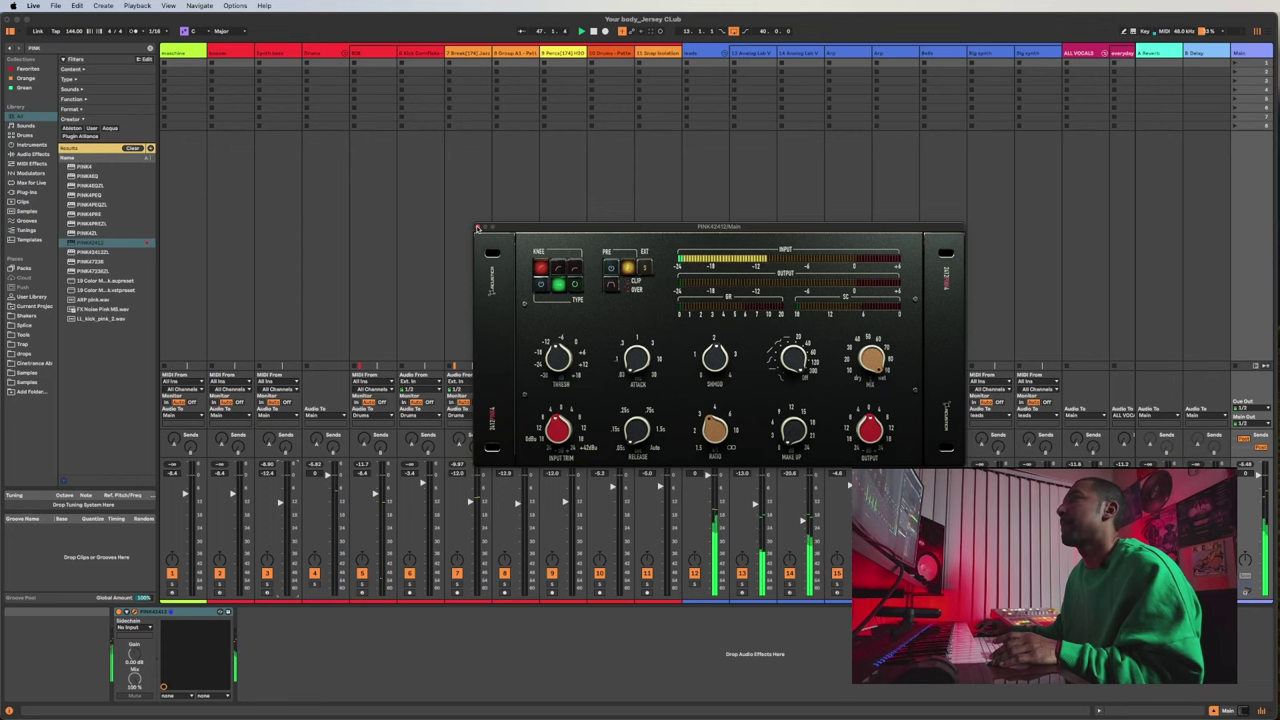
Play the track and examine the Main compressor's input, output and gain reduction meters against the mixer levels and arrangement.
left_click_drag(478, 228, 270, 96)
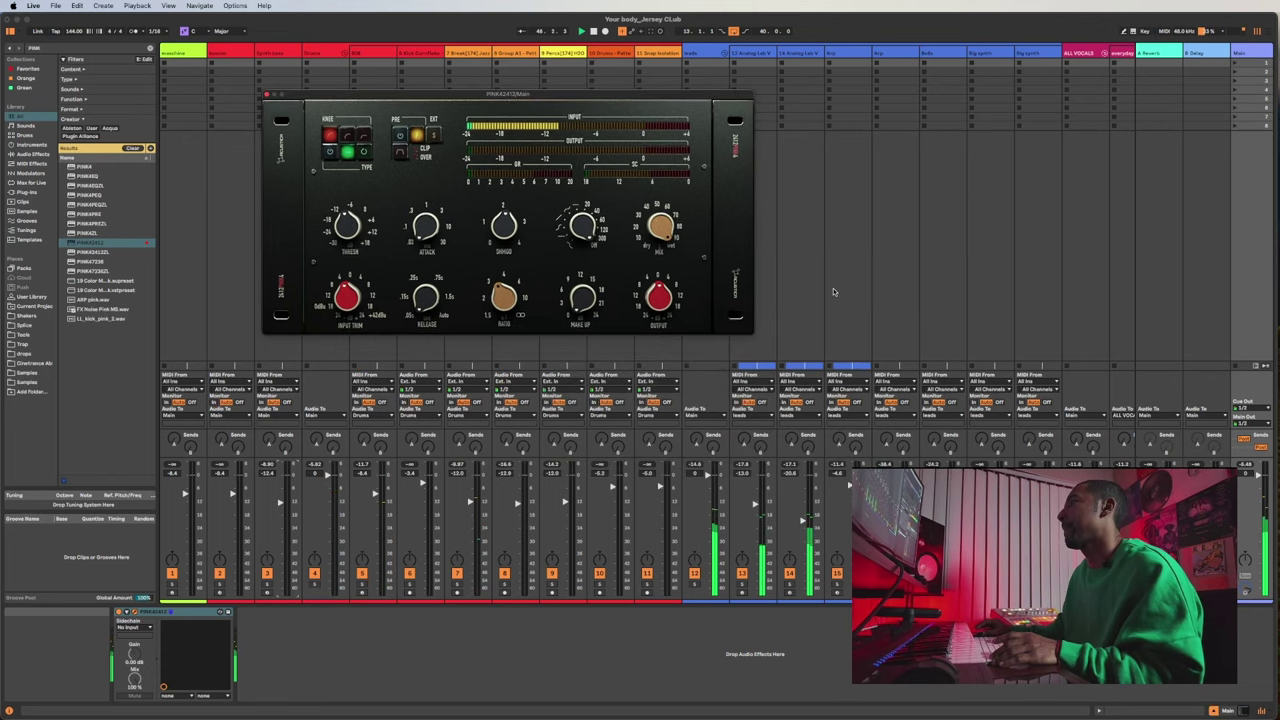
scroll(947, 331, "right", 5)
scroll(947, 331, "right", 8)
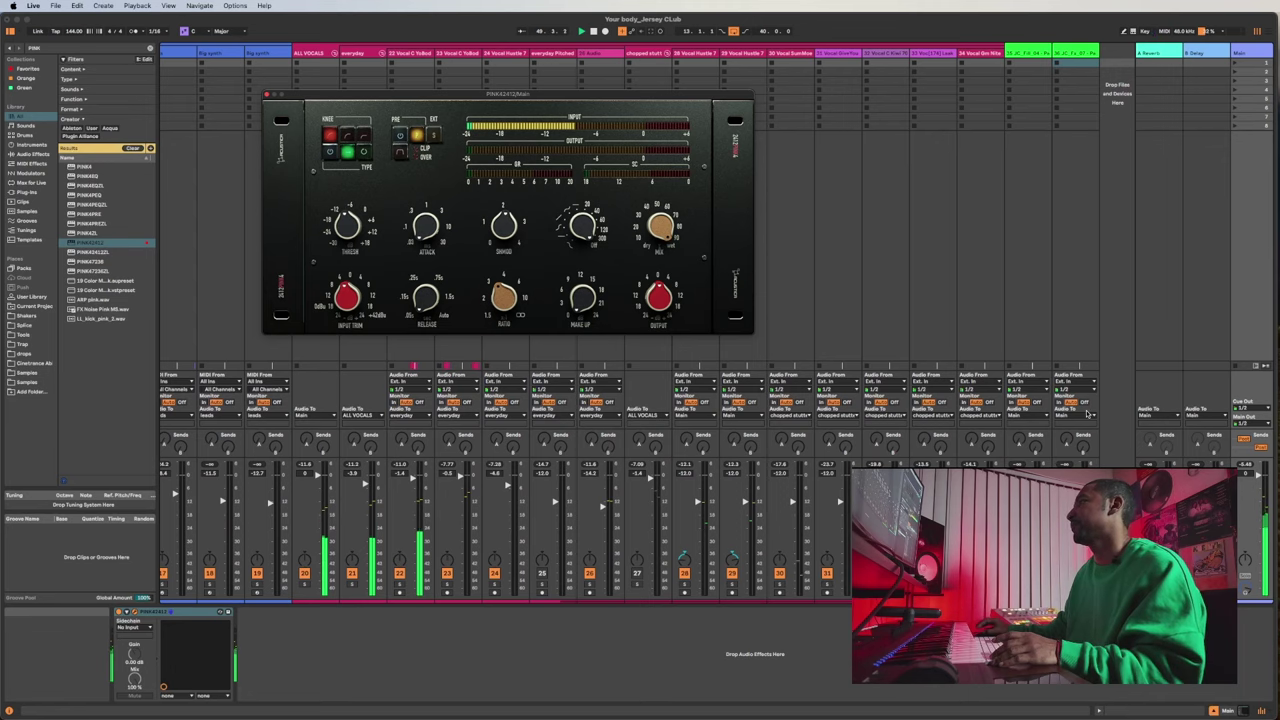
key("Tab")
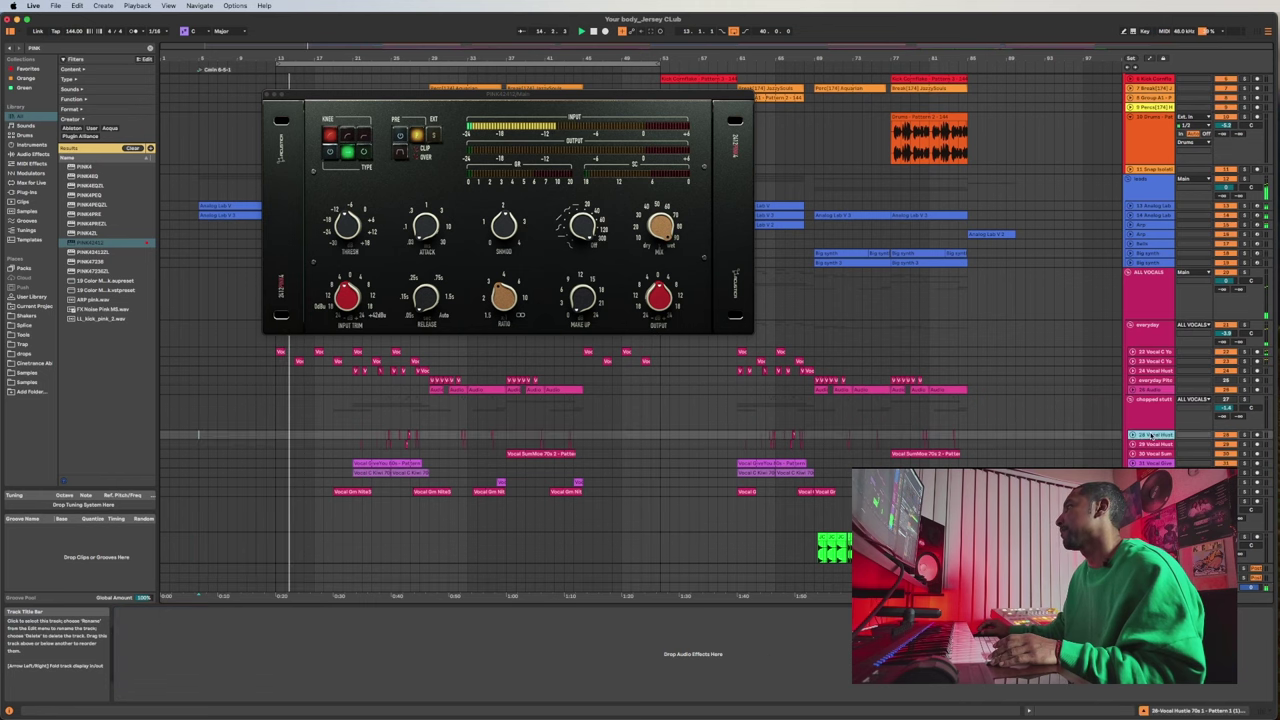
key("Tab")
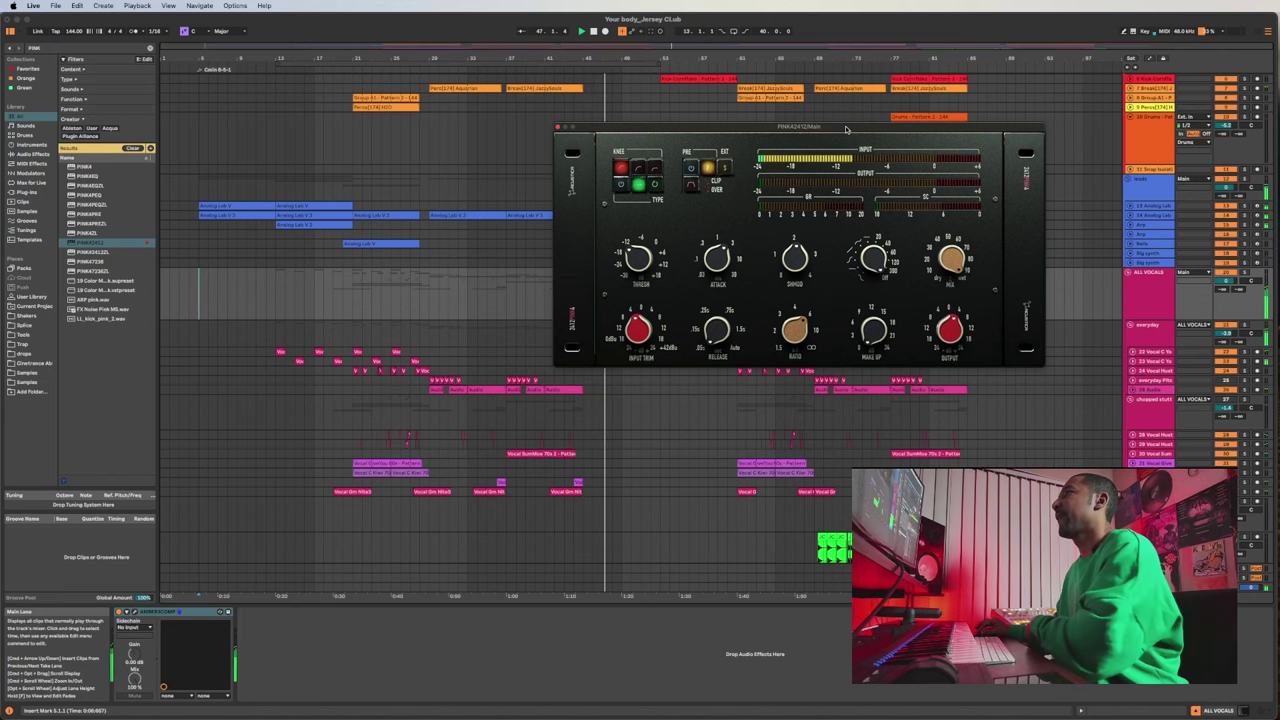
left_click_drag(845, 129, 772, 170)
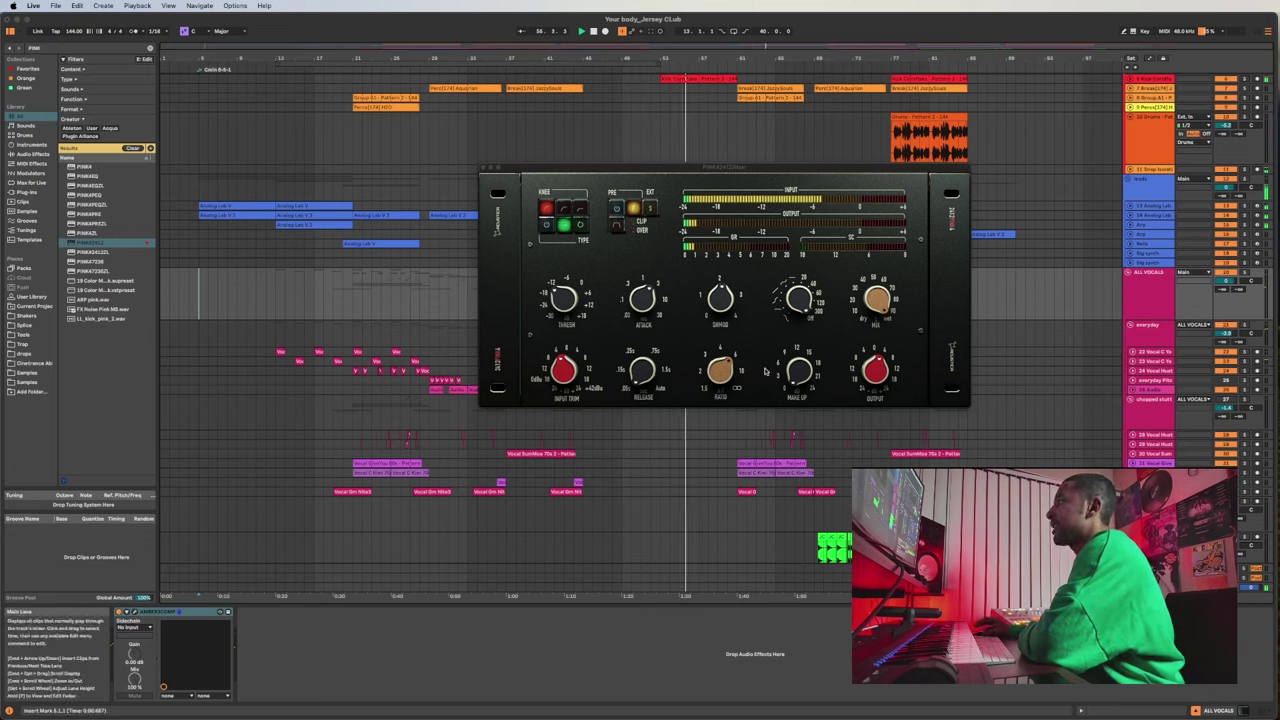
left_click_drag(760, 166, 574, 216)
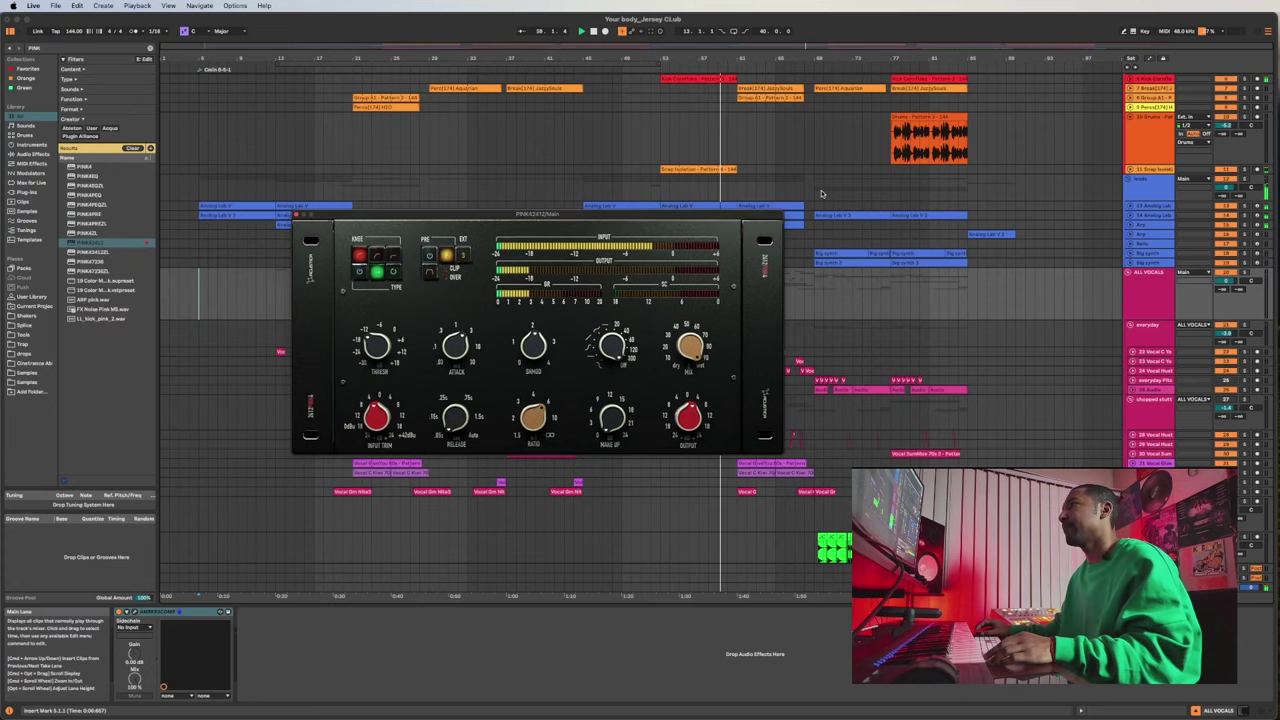
scroll(900, 185, "up", 3)
left_click(1153, 170)
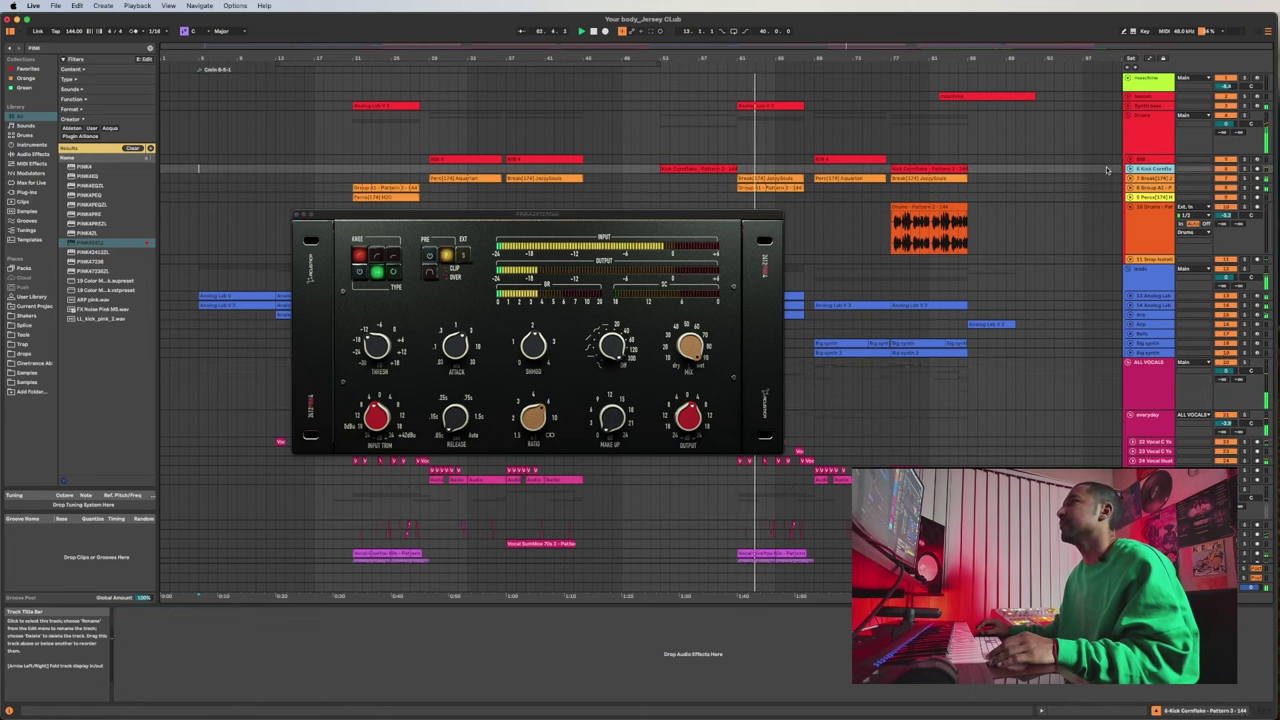
Search the browser for FabFilter plug-ins and load Pro-Q 3 on the Drums - Pattern 2 track.
left_click_drag(671, 215, 522, 127)
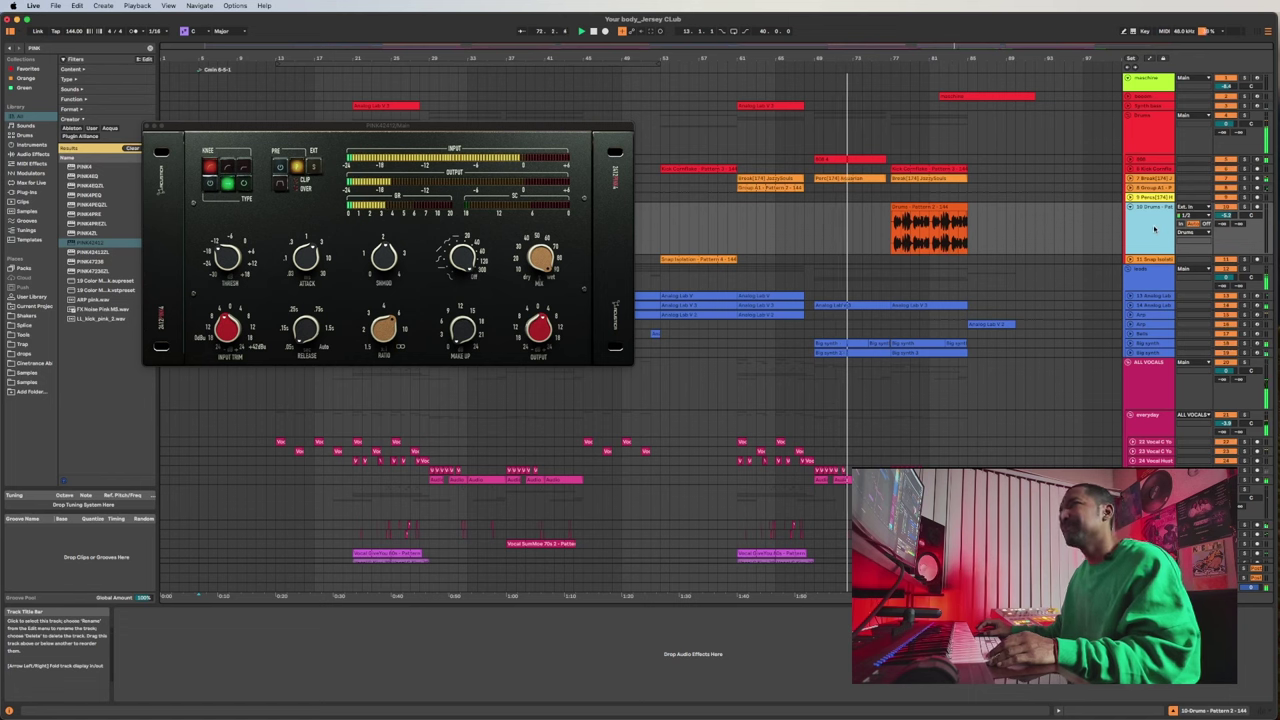
key("super+f")
type("FAB")
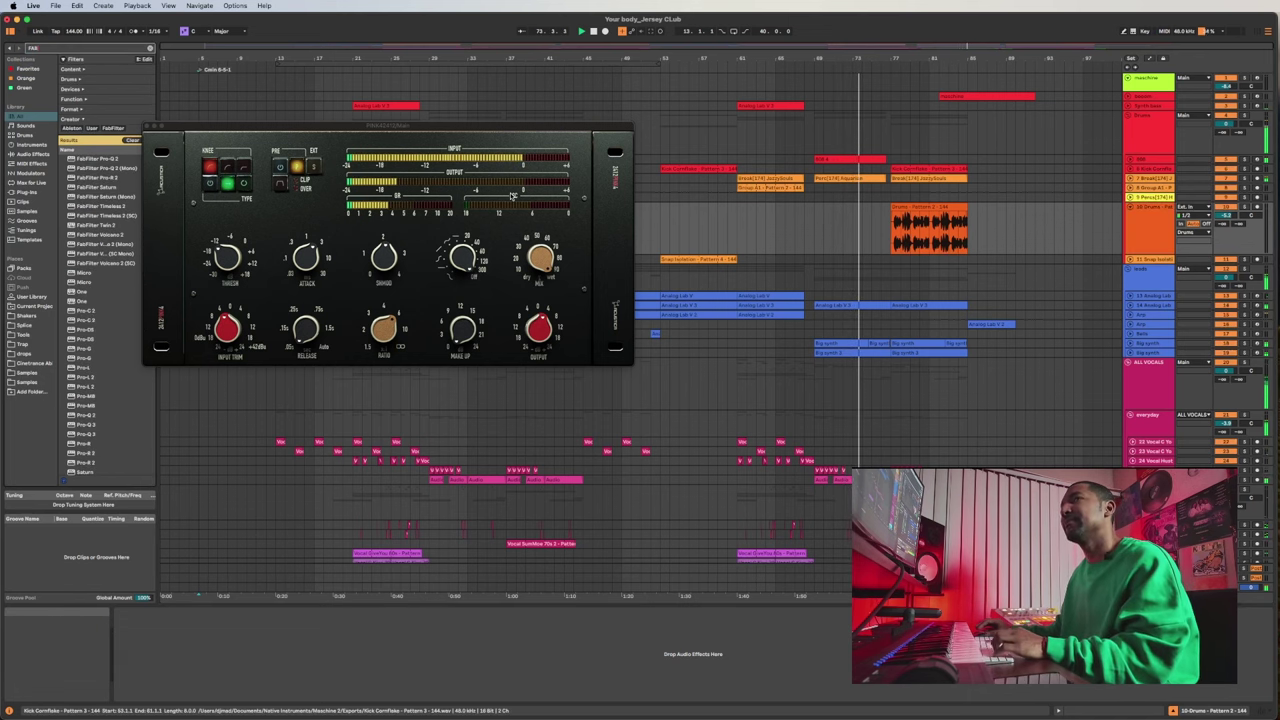
left_click(96, 433)
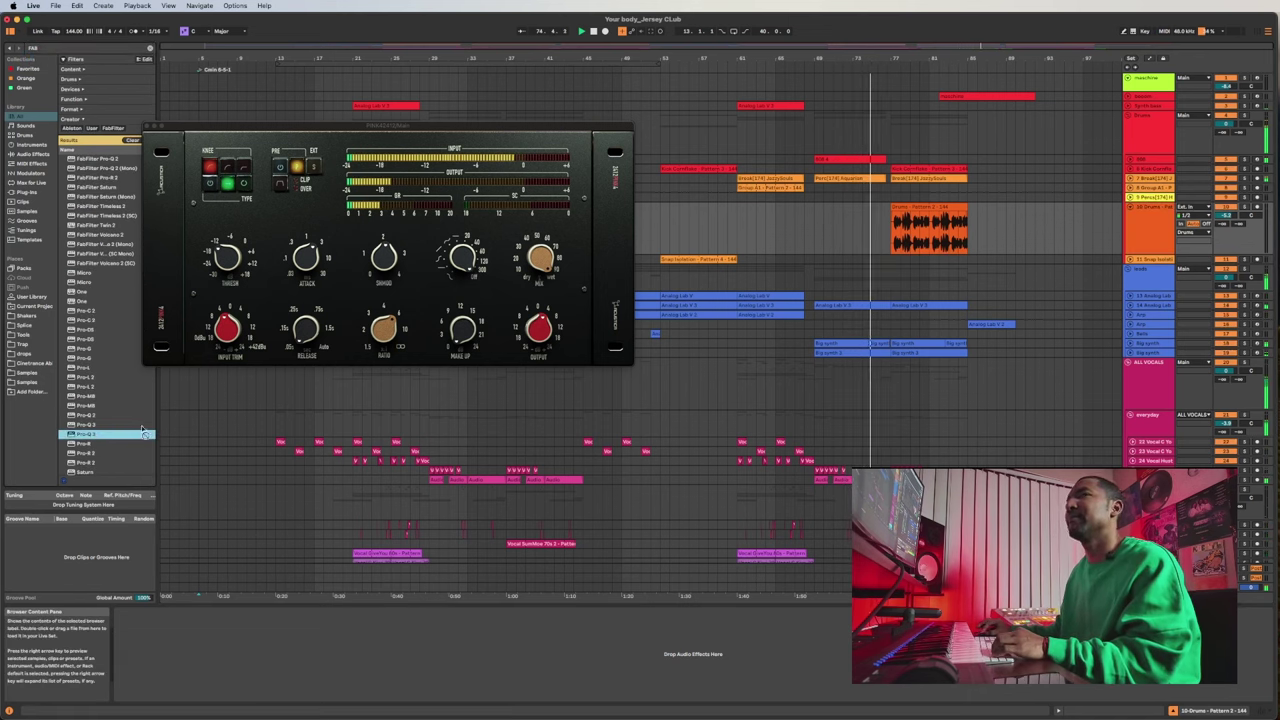
left_click_drag(812, 256, 812, 255)
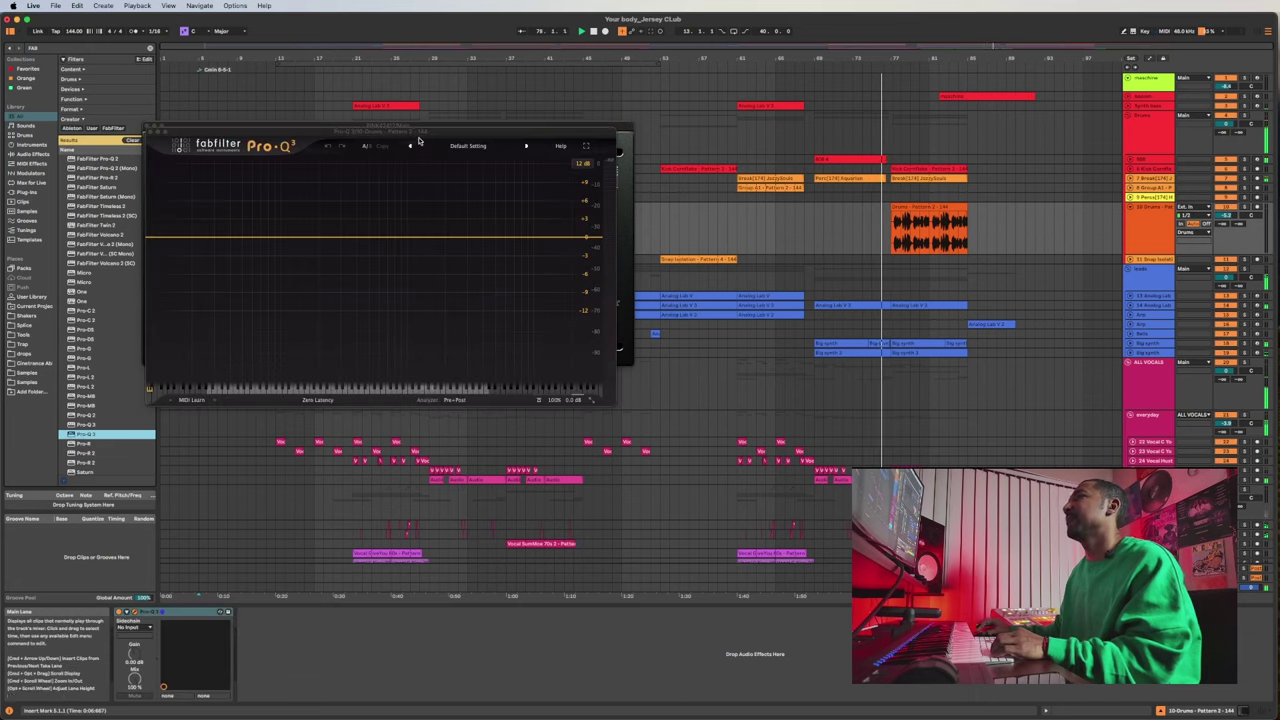
Add a 12 dB/oct low cut at about 65 Hz in Pro-Q 3 on the Drums - Pattern 2 track.
left_click_drag(417, 130, 698, 411)
double_click(450, 516)
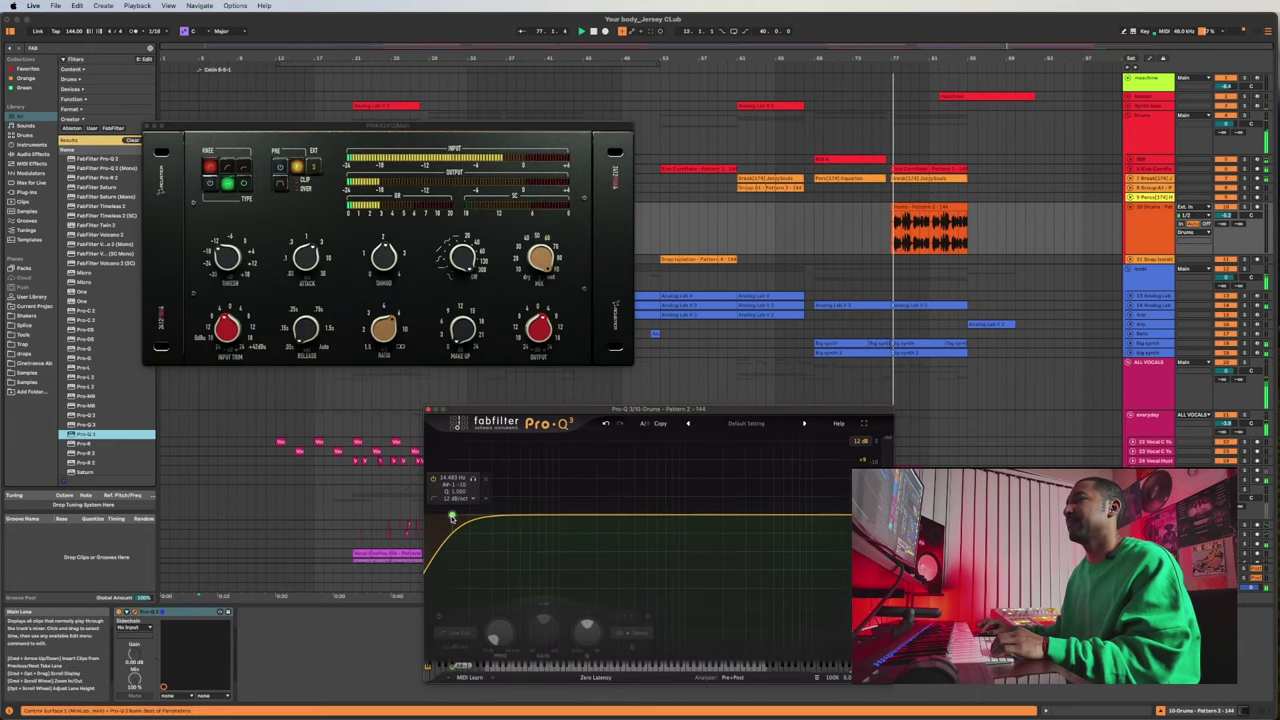
left_click_drag(451, 514, 535, 510)
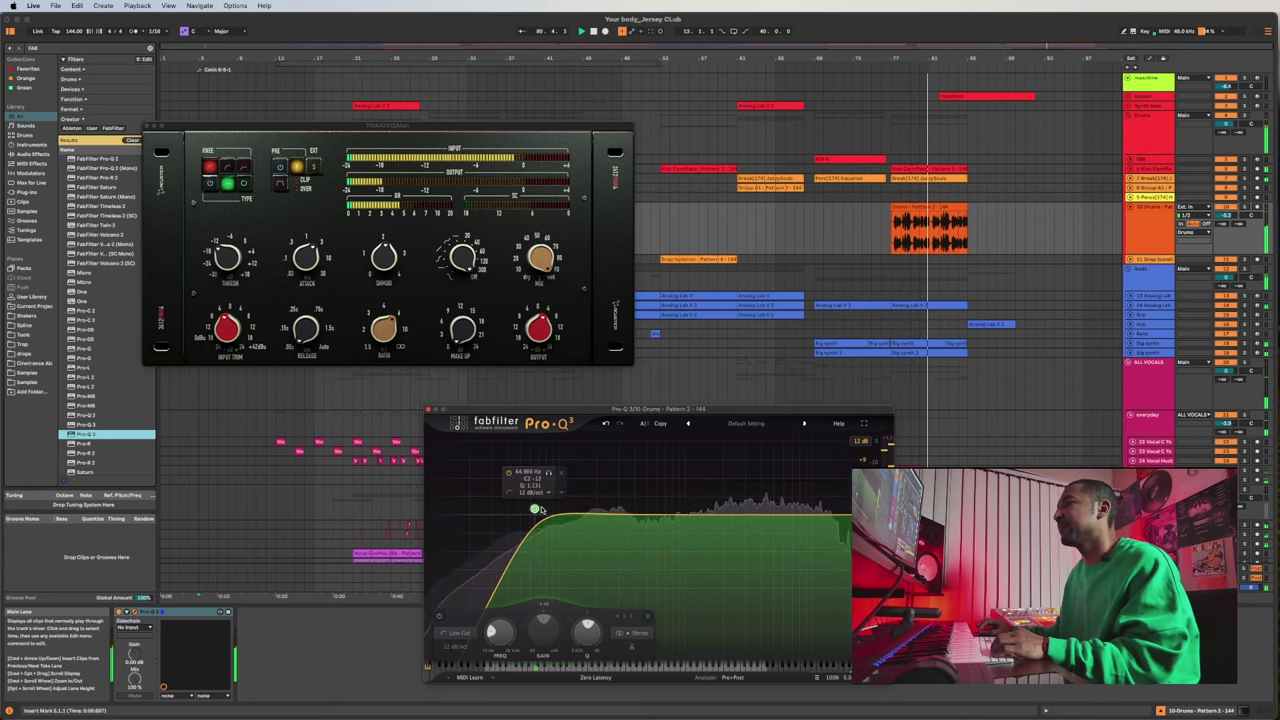